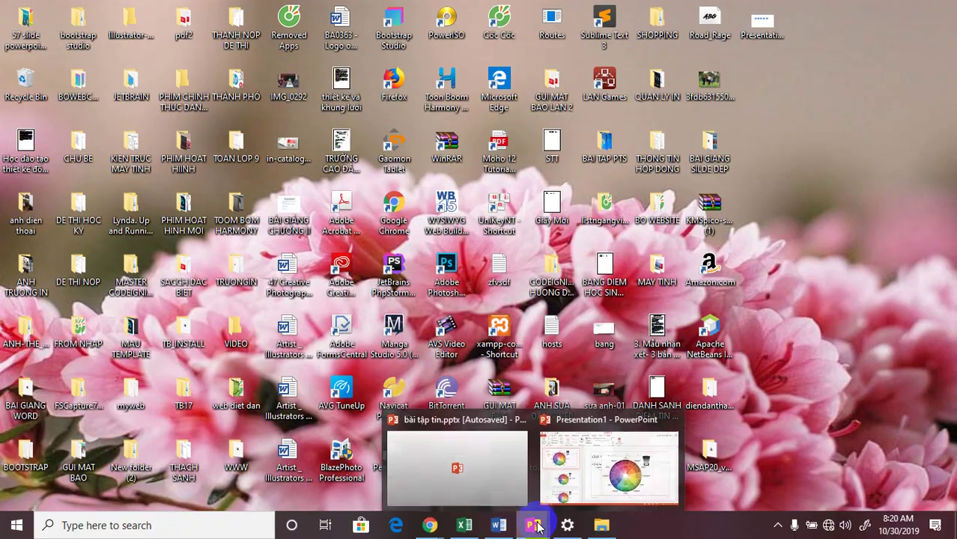
- In the Presentation1 window, delete the colour-wheel picture from the master slide
click(591, 479)
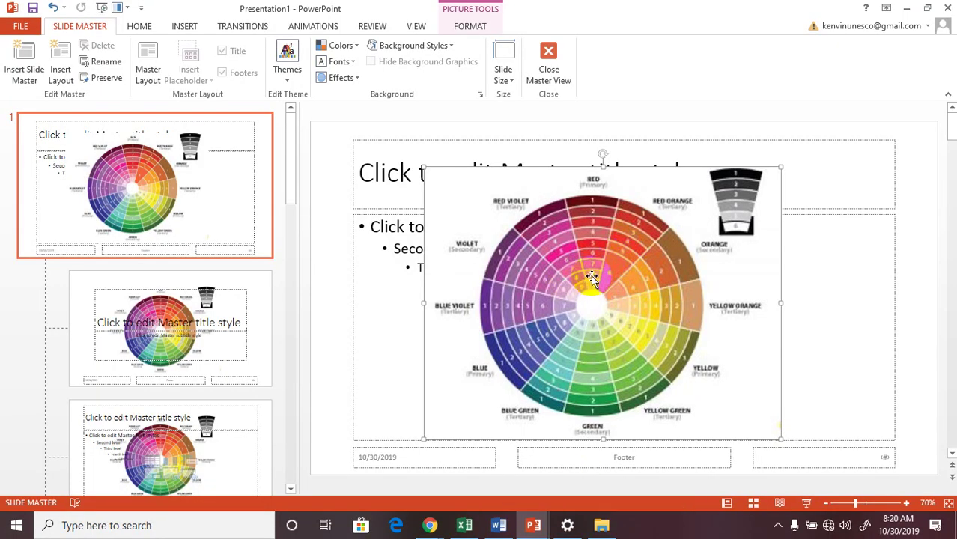
key(Delete)
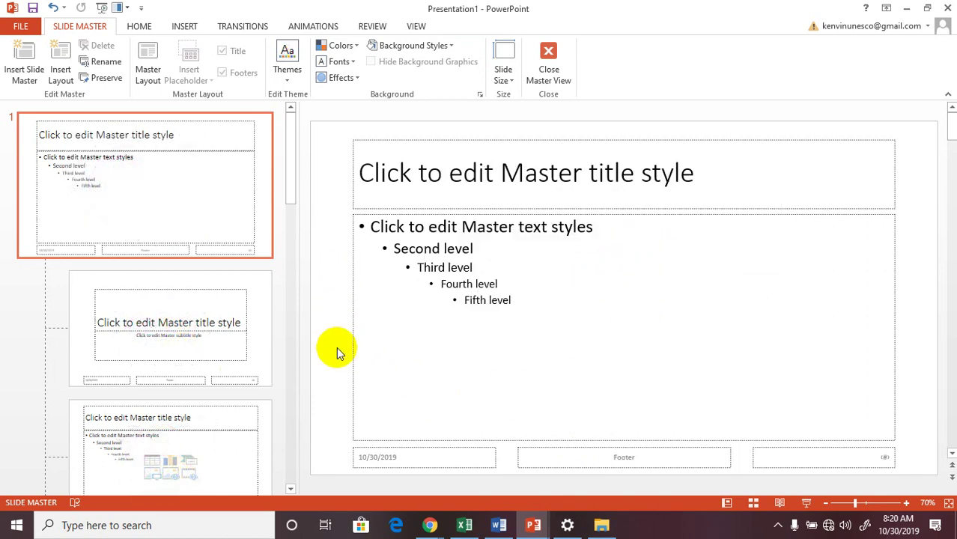
right_click(335, 309)
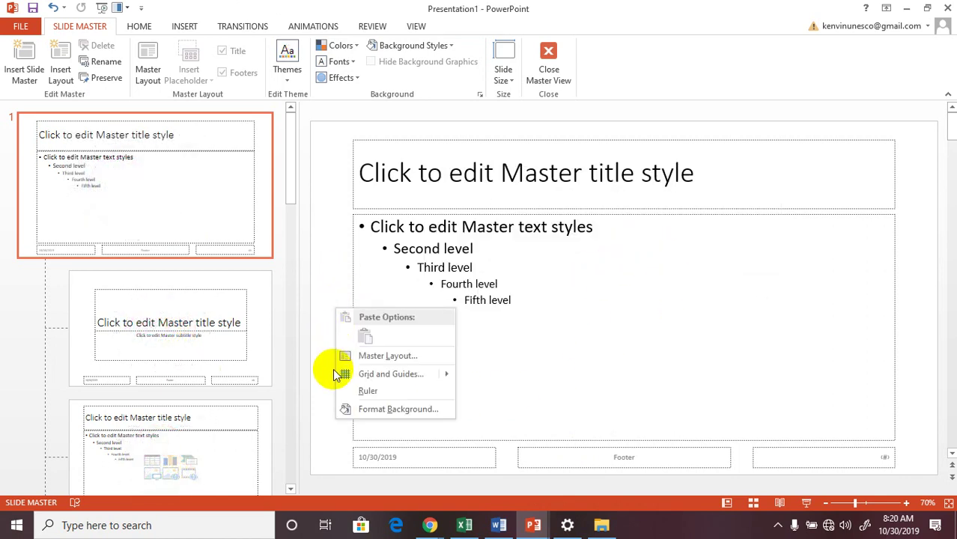
click(333, 261)
right_click(334, 262)
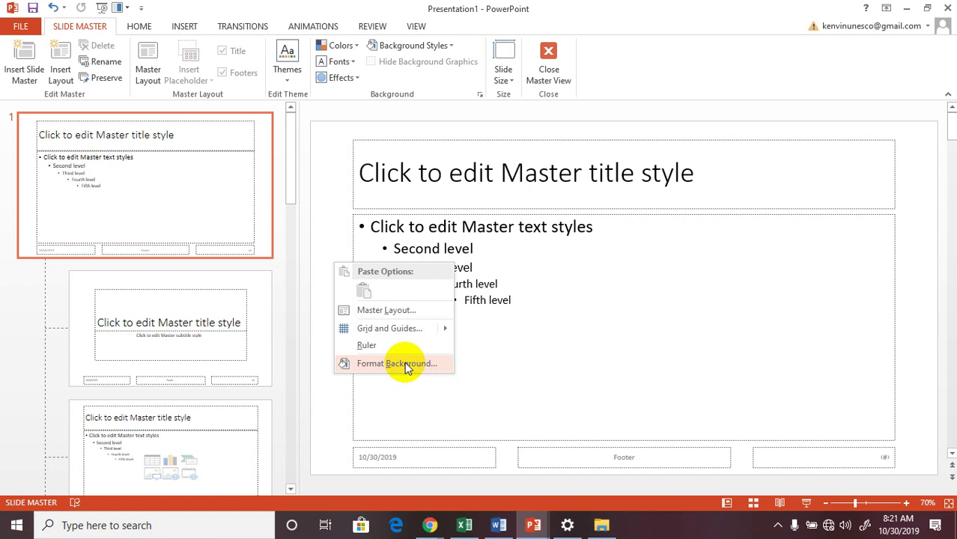
- Colour the whole master title text Red from Standard Colors
click(494, 172)
triple_click(497, 178)
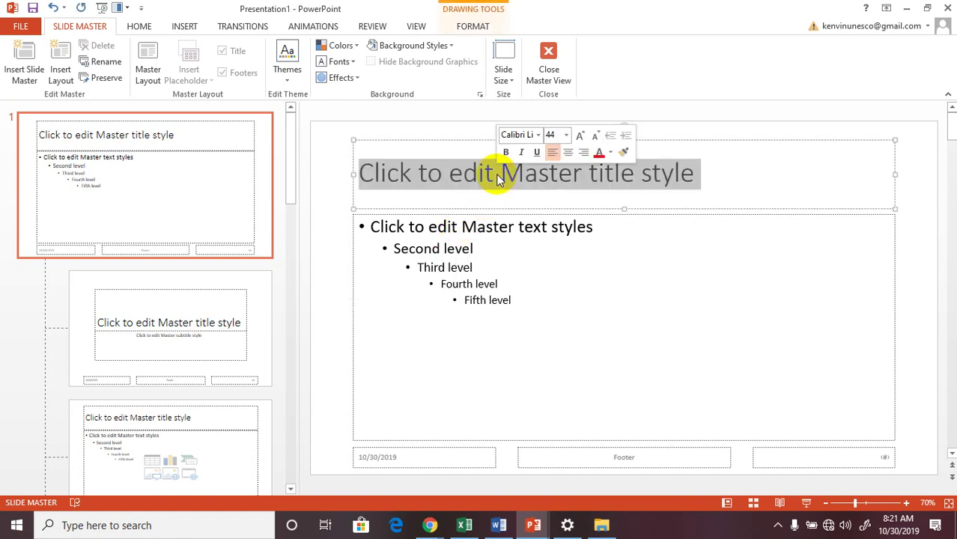
click(610, 152)
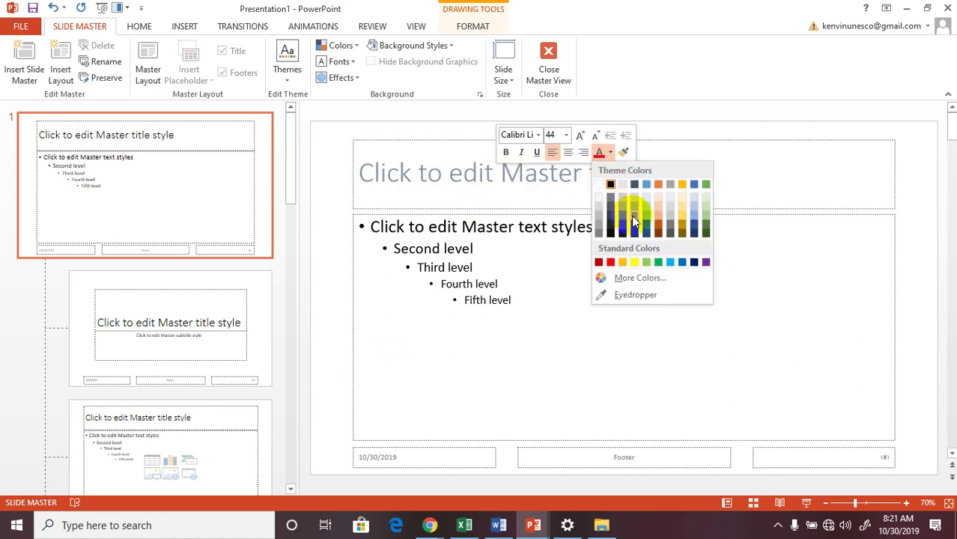
click(611, 264)
- Select the first-level line of the master body text
click(498, 227)
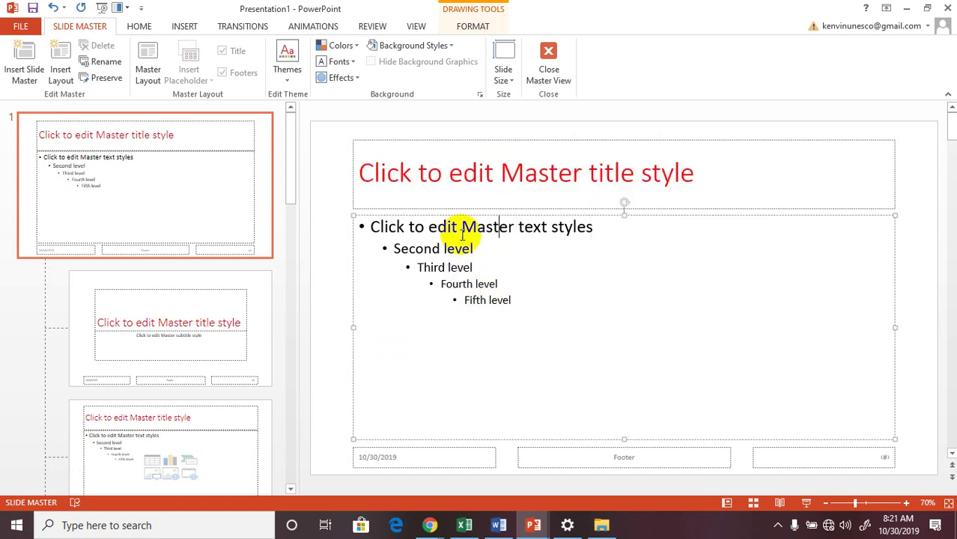
triple_click(458, 170)
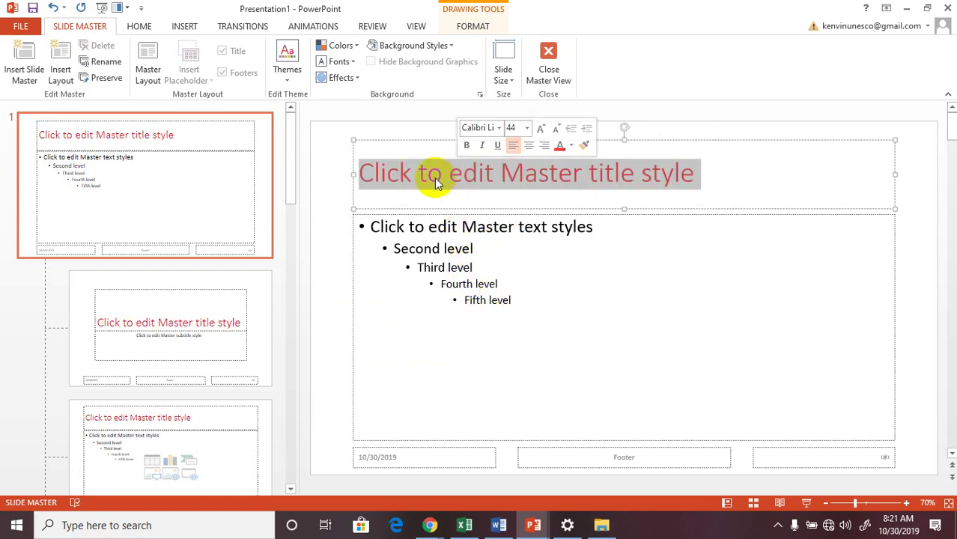
click(415, 179)
double_click(461, 173)
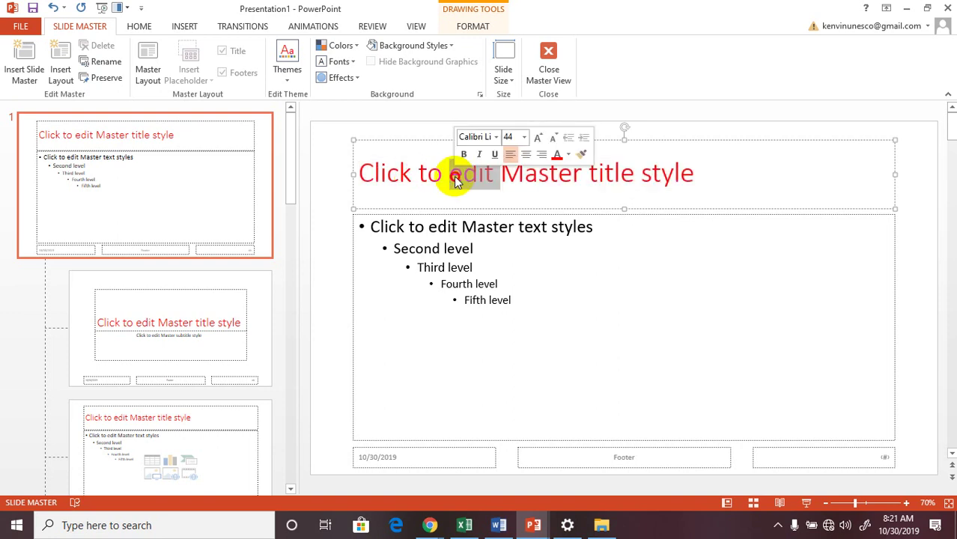
triple_click(443, 229)
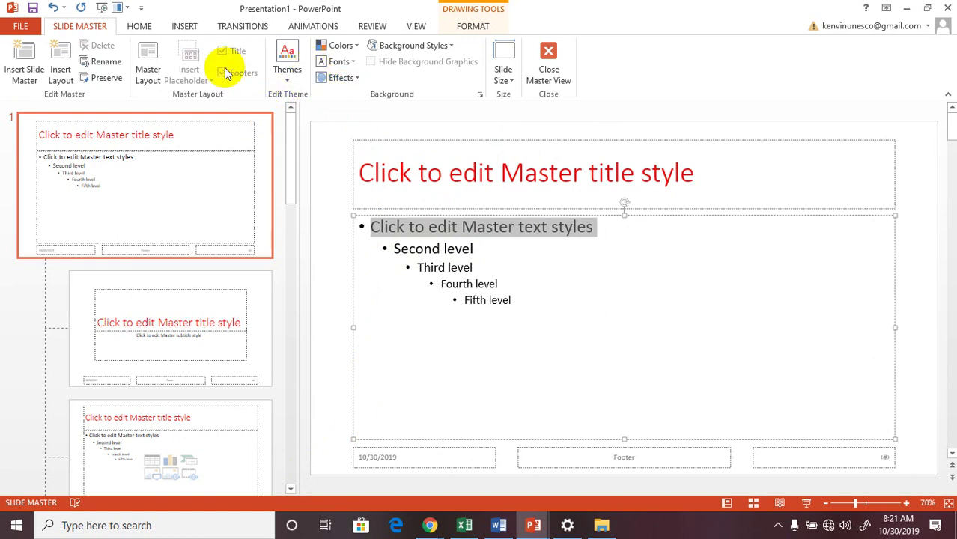
click(139, 27)
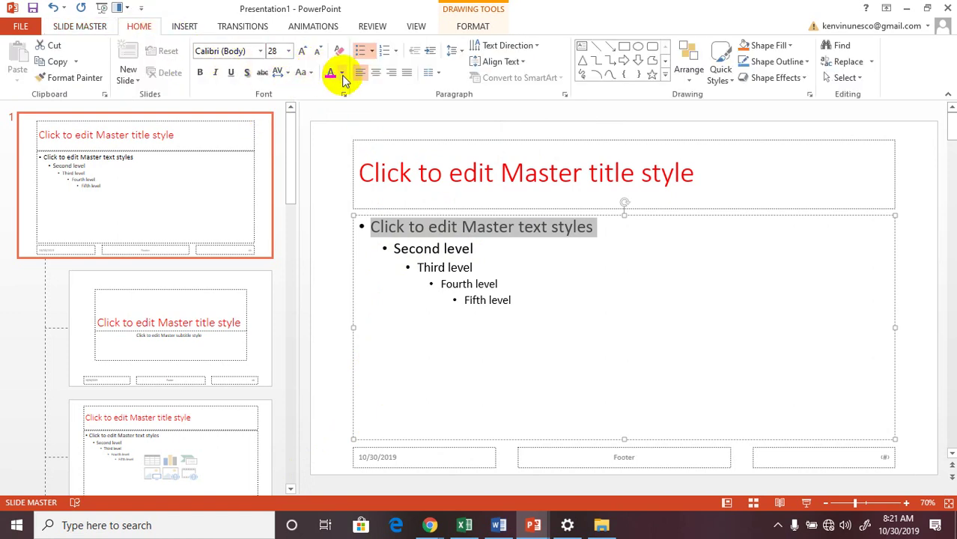
- Make the first body level light orange and the Second level a pale colour
click(342, 73)
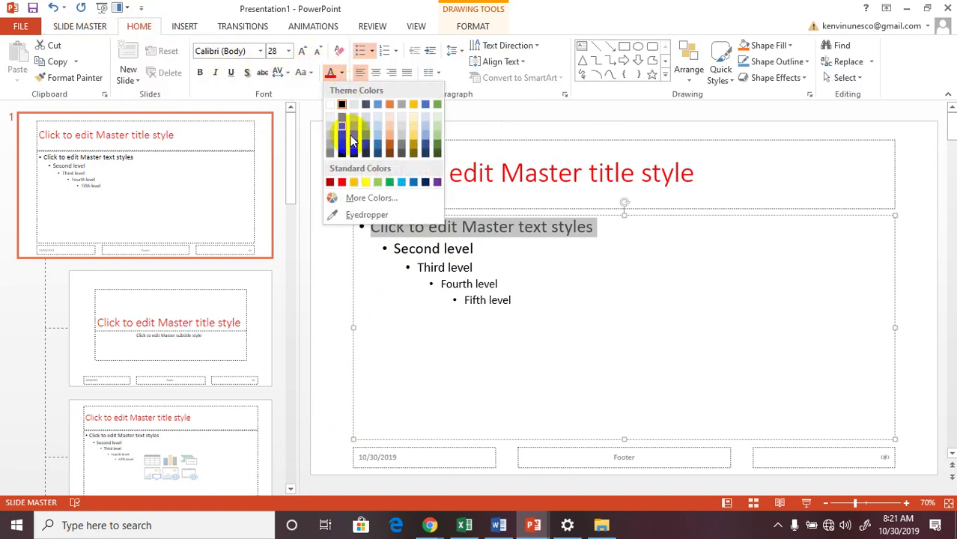
click(390, 142)
click(416, 249)
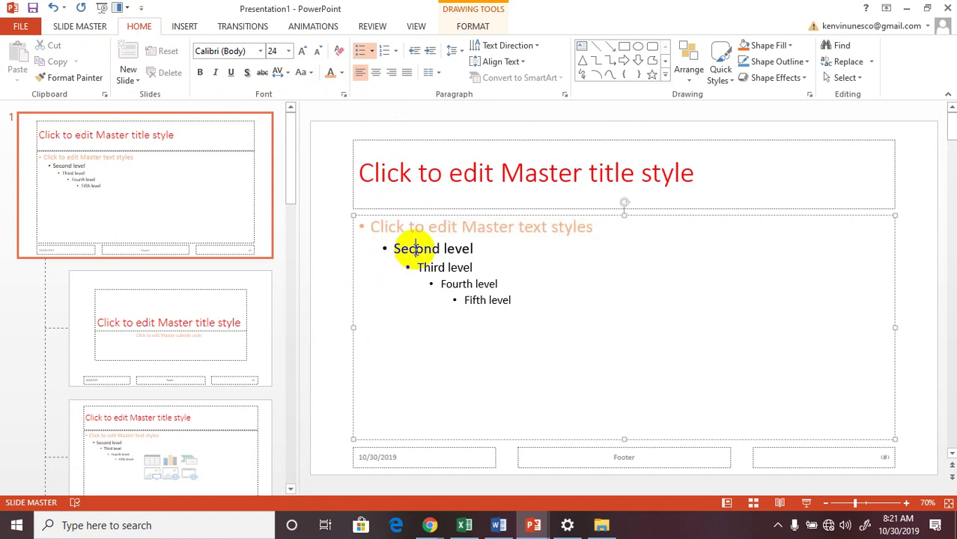
triple_click(415, 248)
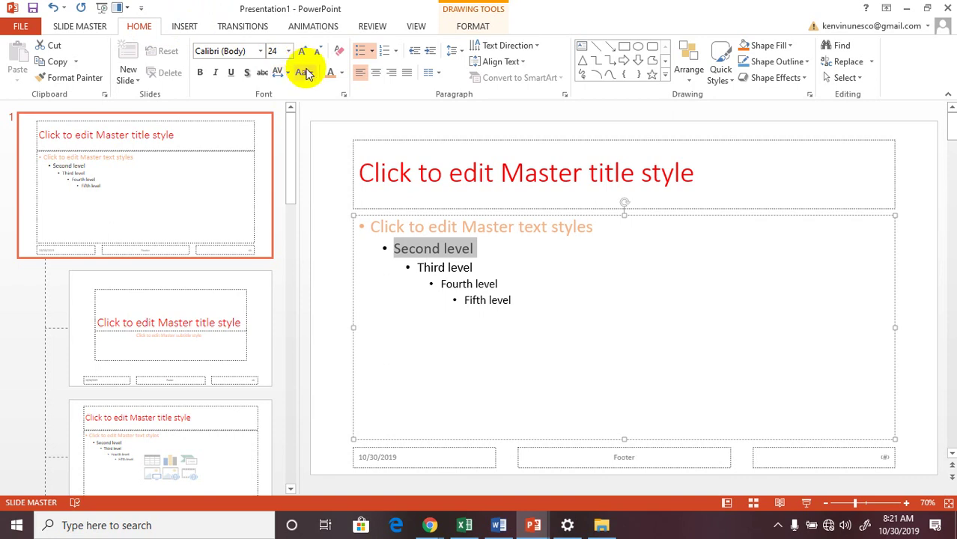
click(340, 75)
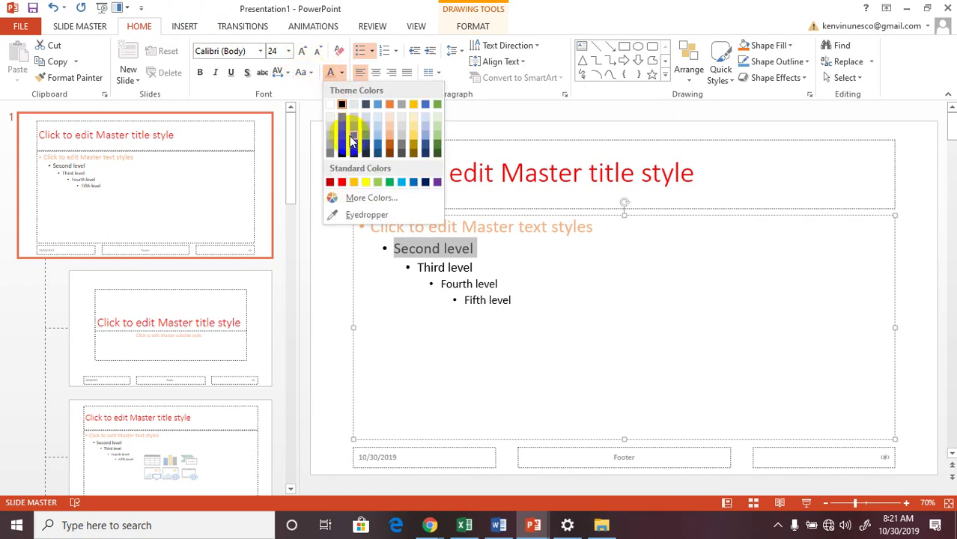
click(411, 122)
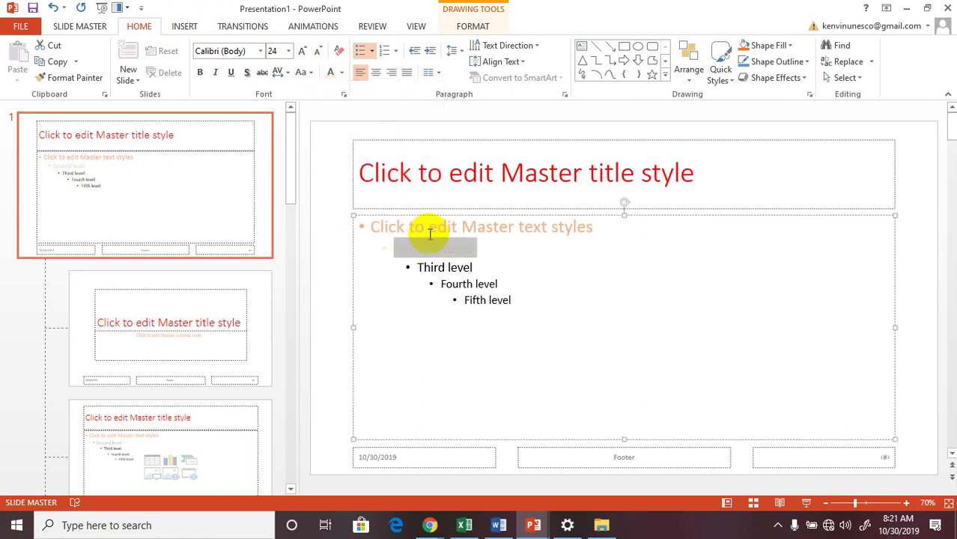
- Give the Third body level a light font colour
click(434, 262)
triple_click(433, 262)
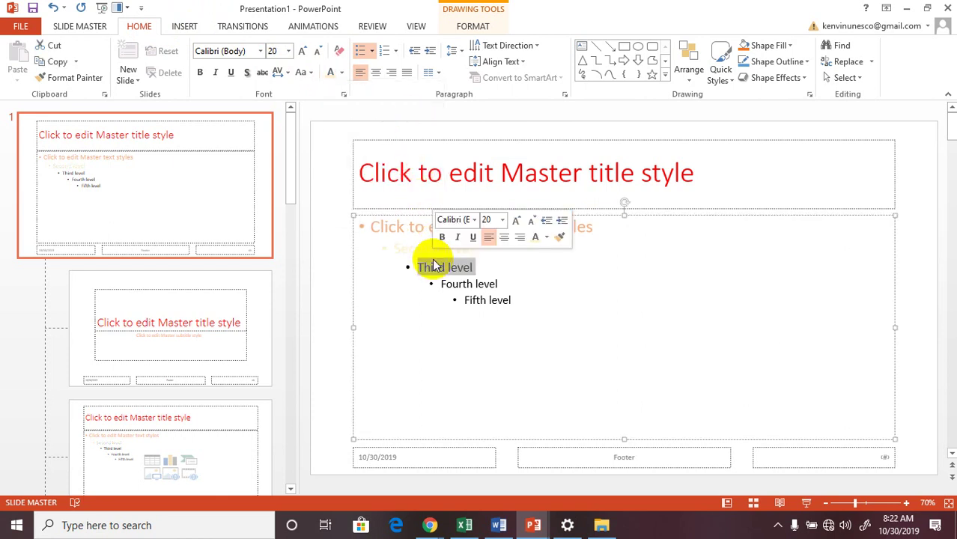
click(343, 74)
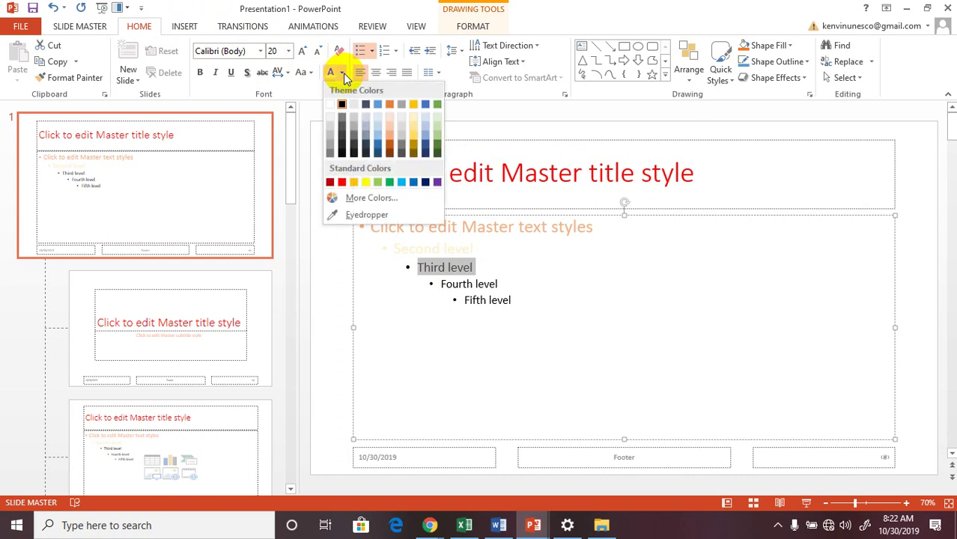
click(388, 117)
drag(441, 284, 465, 284)
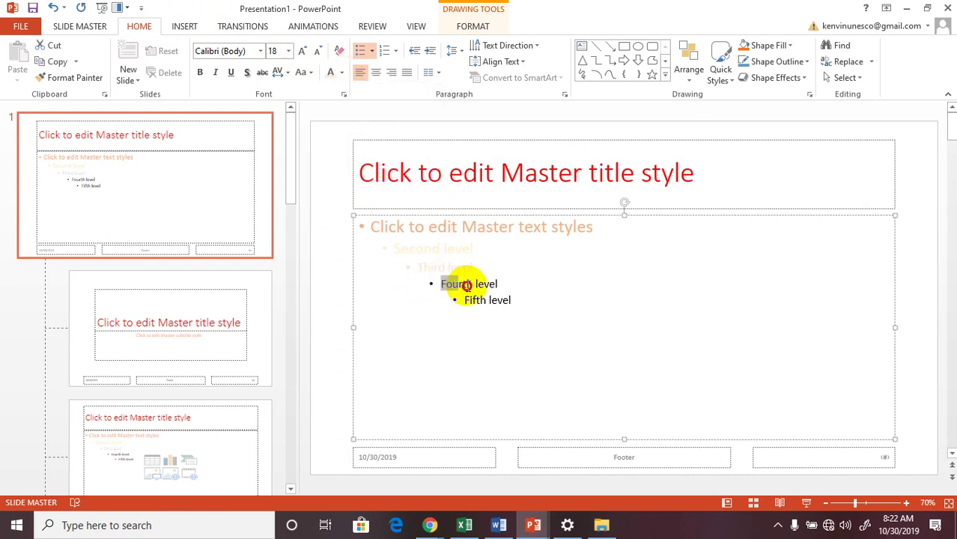
click(461, 398)
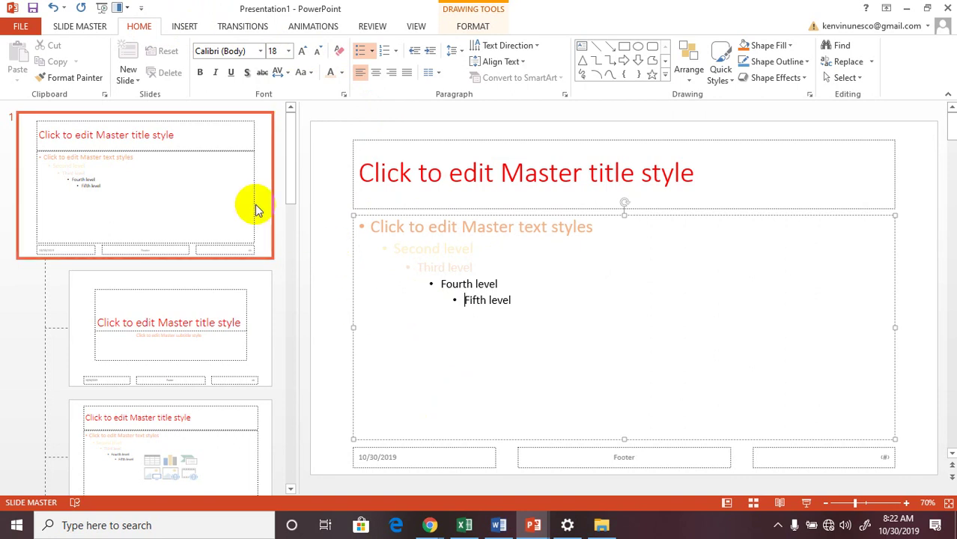
drag(293, 177, 295, 185)
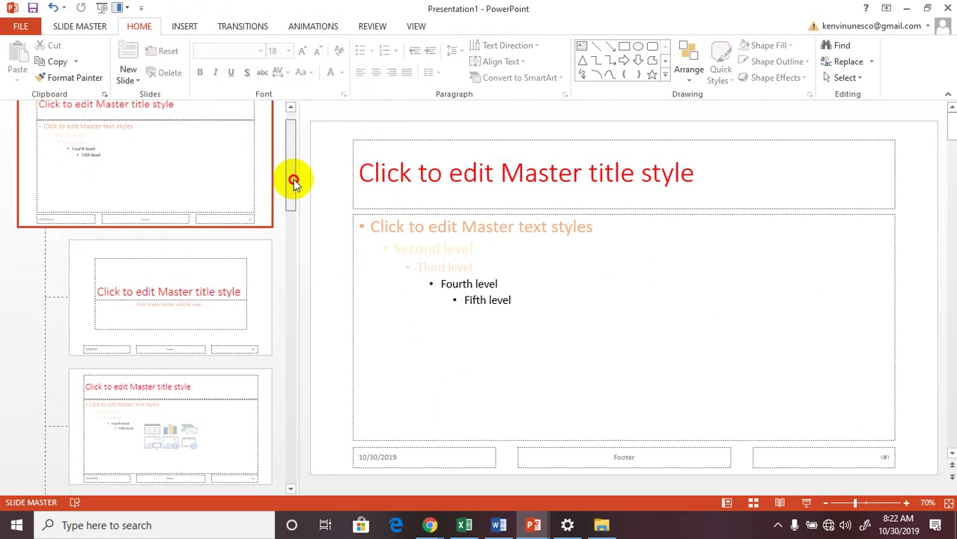
- Look at the content layout, then return to the slide master thumbnail
click(171, 299)
key(Down)
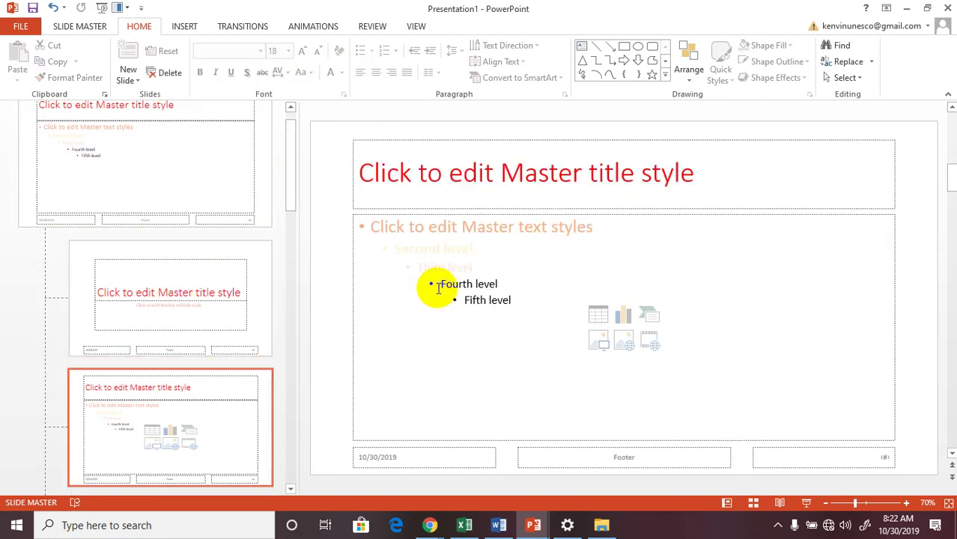
key(Up)
key(Up)
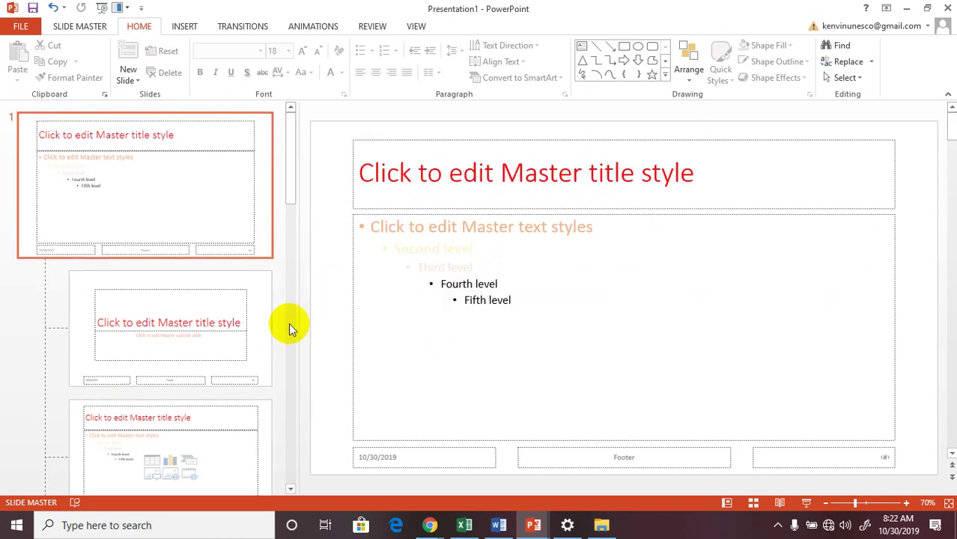
scroll(272, 303, down, 3)
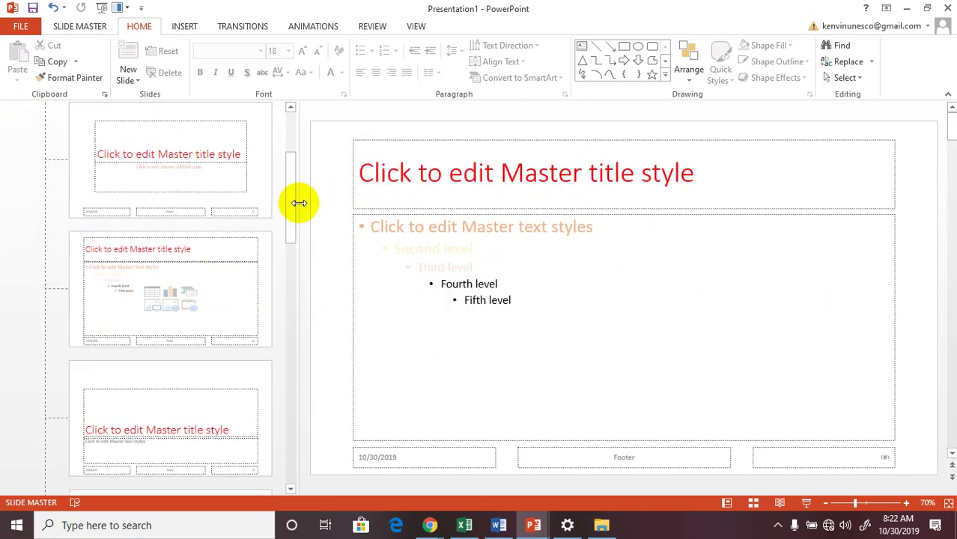
mouse_move(293, 193)
mouse_down()
mouse_move(296, 284)
mouse_move(292, 152)
mouse_move(294, 171)
mouse_up()
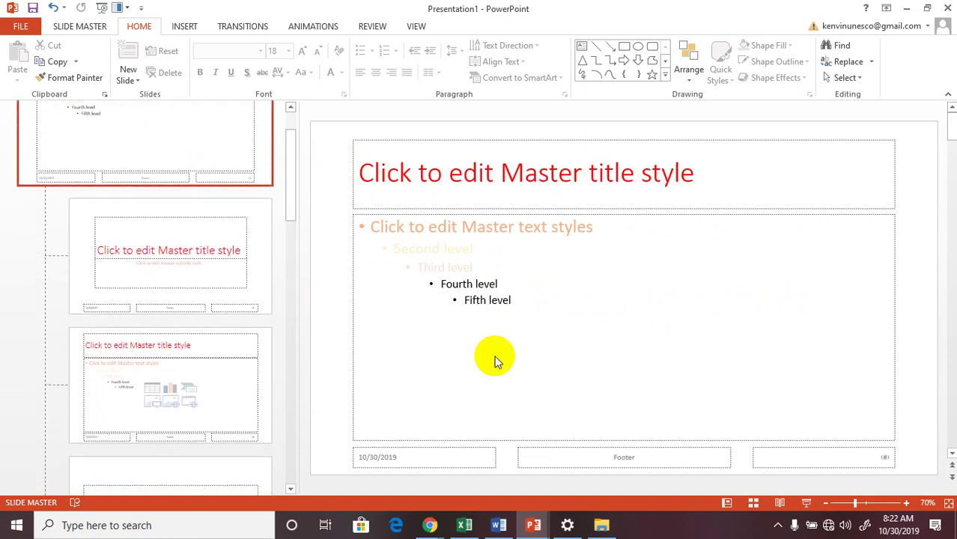
- Delete the date and footer placeholders from the bottom of the master
click(554, 451)
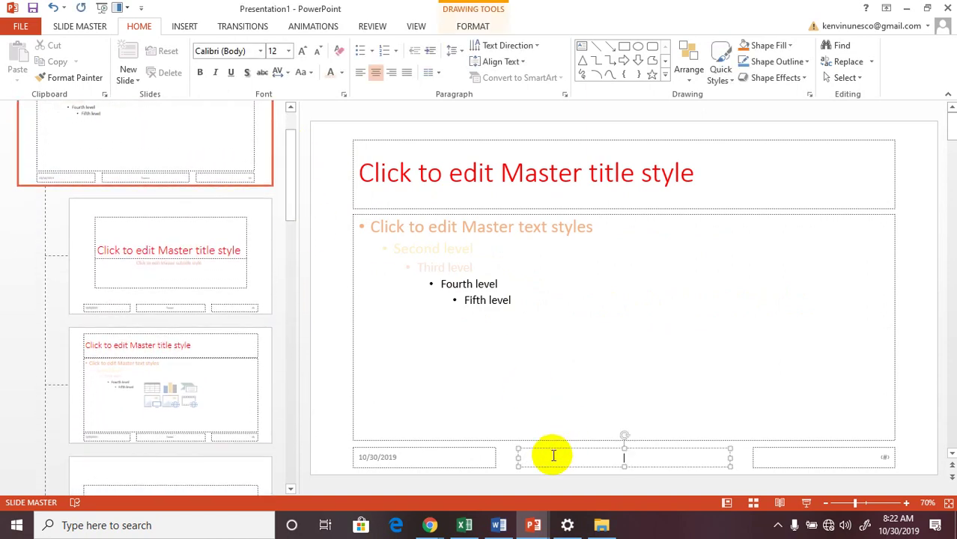
click(594, 446)
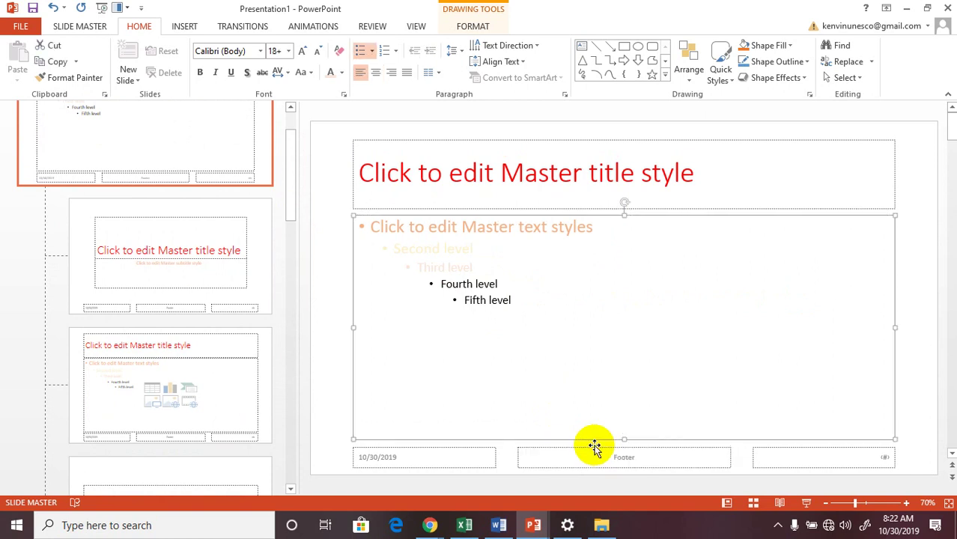
click(457, 450)
key(Delete)
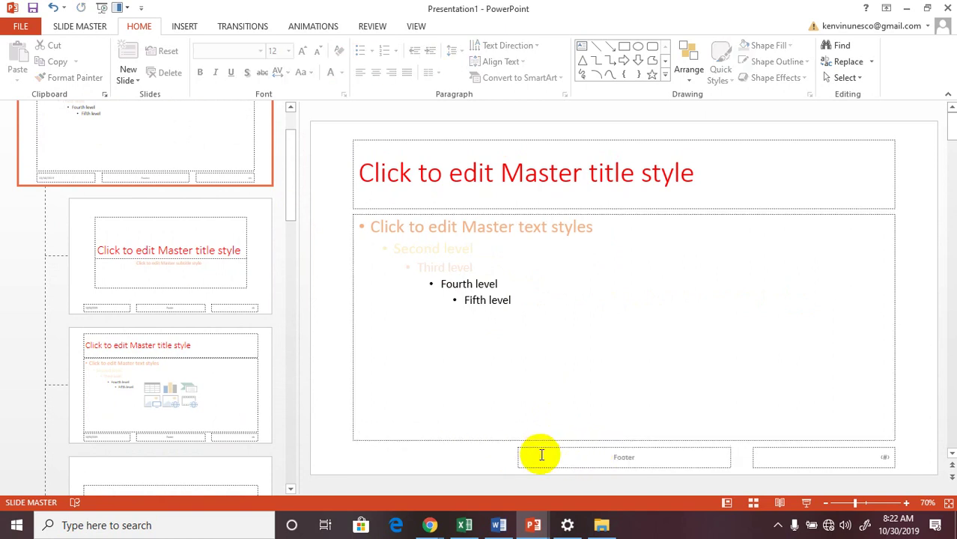
click(577, 452)
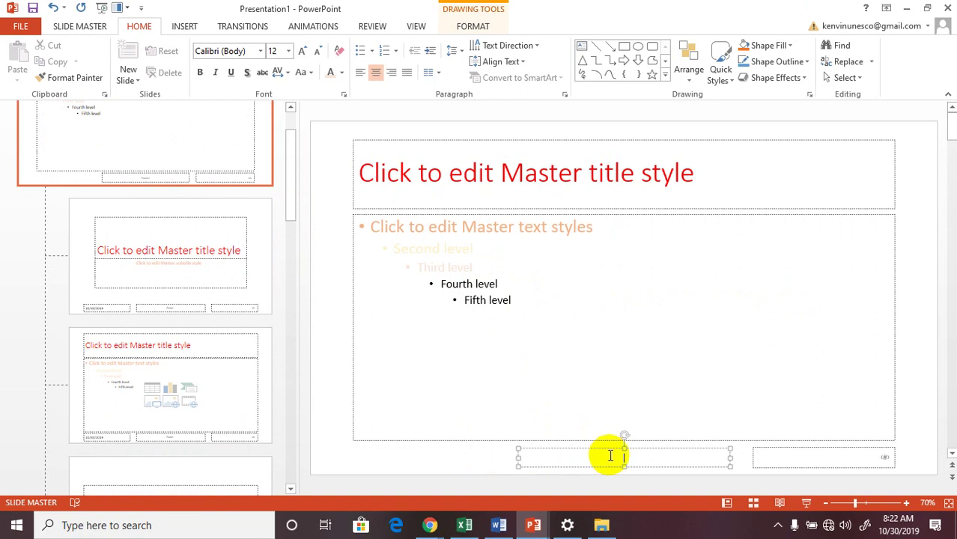
click(731, 442)
click(726, 448)
key(Delete)
- Select the bottom-right slide-number placeholder on the slide master
scroll(286, 260, up, 2)
click(239, 255)
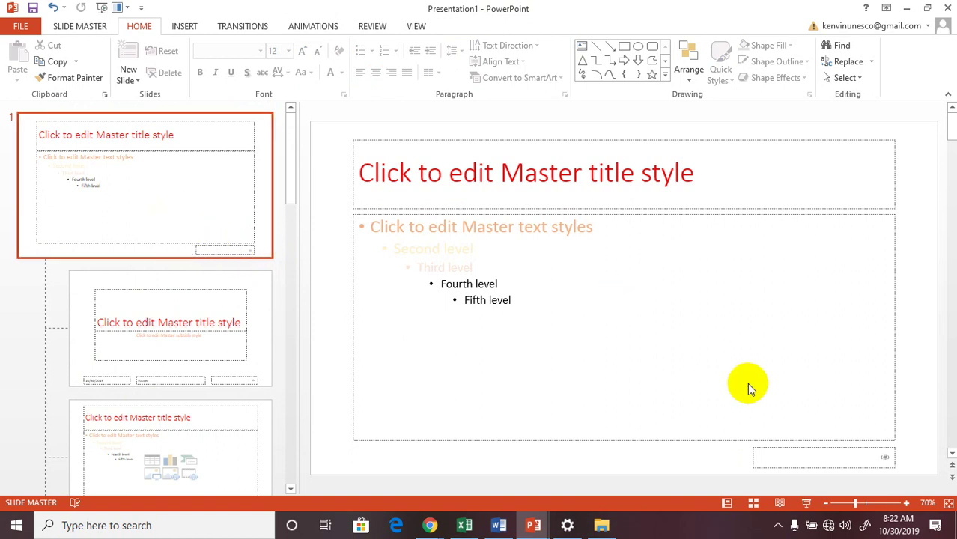
click(786, 450)
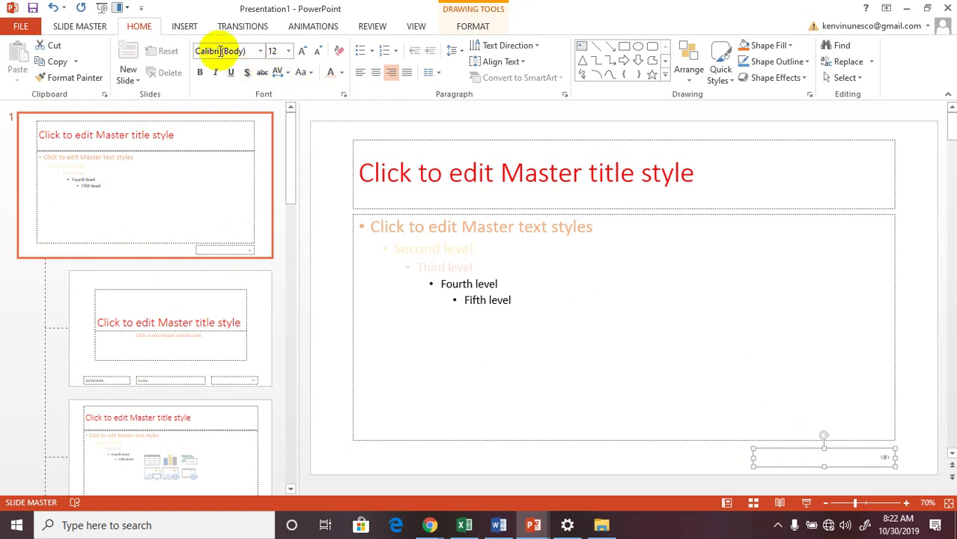
- Draw a small blue rounded rectangle on the slide master
click(189, 27)
click(239, 66)
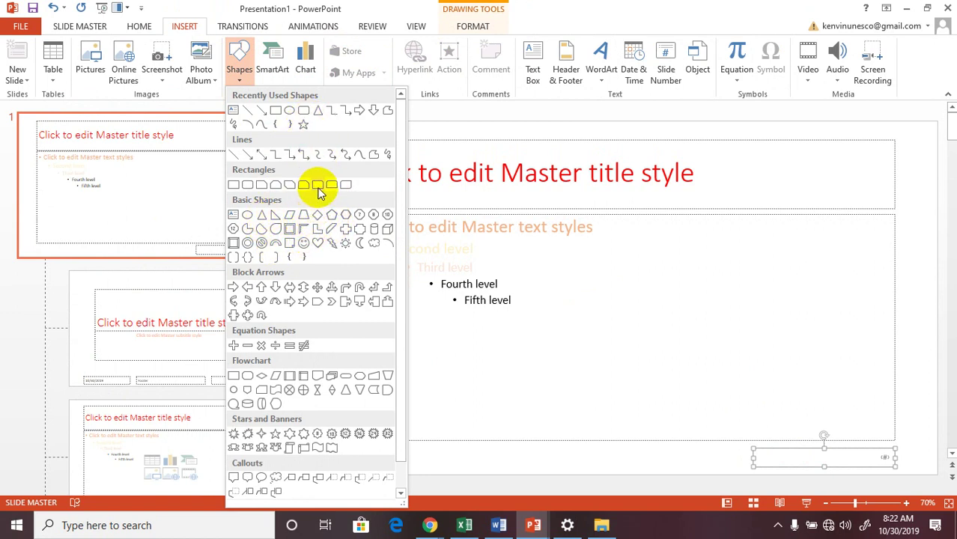
click(248, 185)
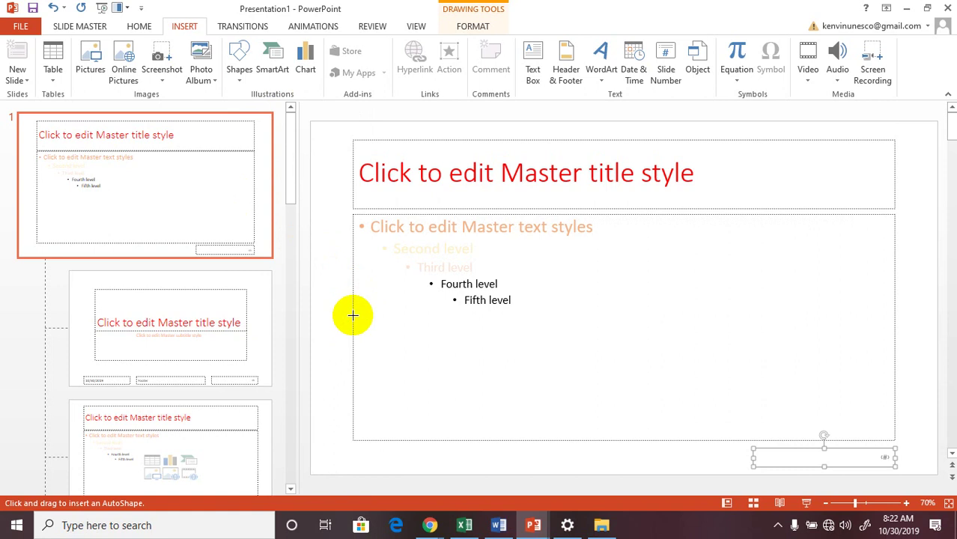
drag(353, 315, 403, 338)
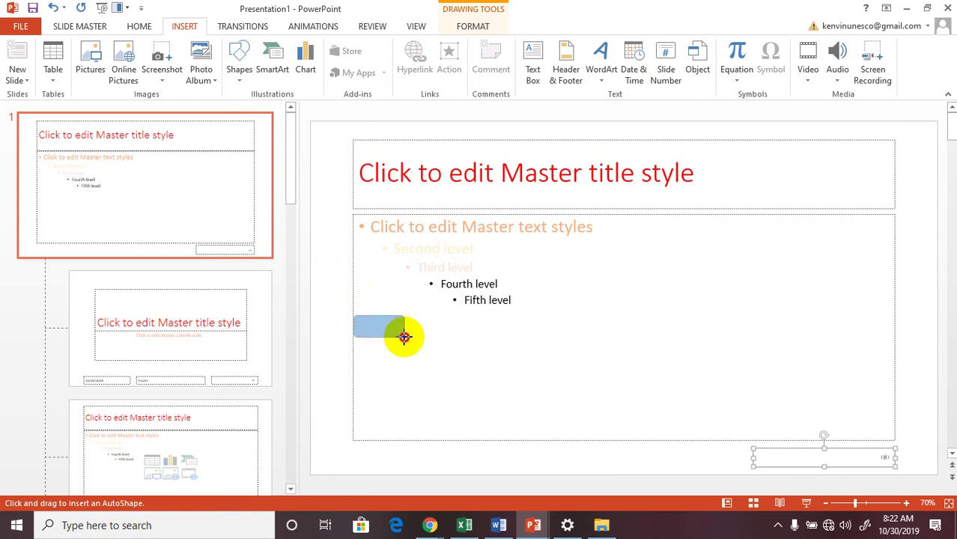
drag(407, 340, 409, 341)
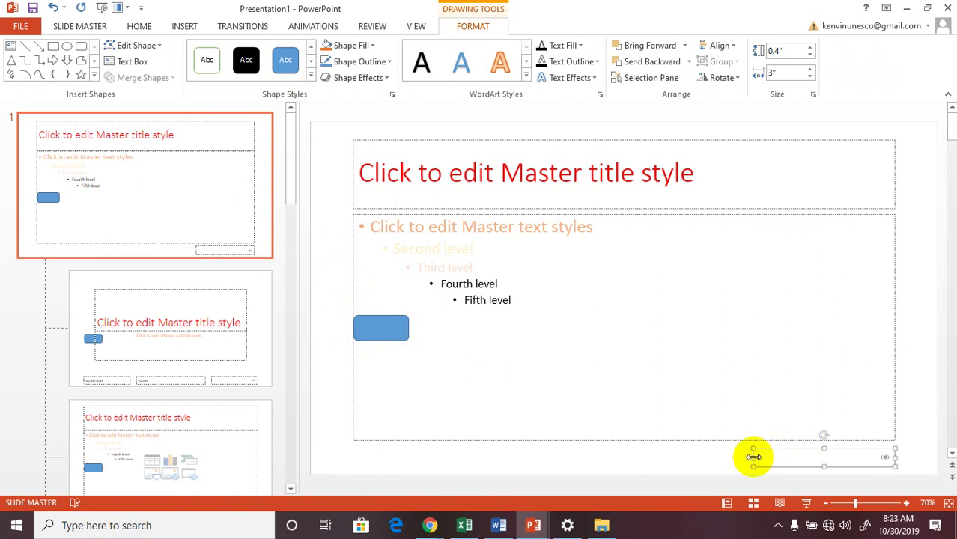
- Narrow the slide-number box to 0.58 inches and move it onto the rectangle
drag(757, 457, 881, 454)
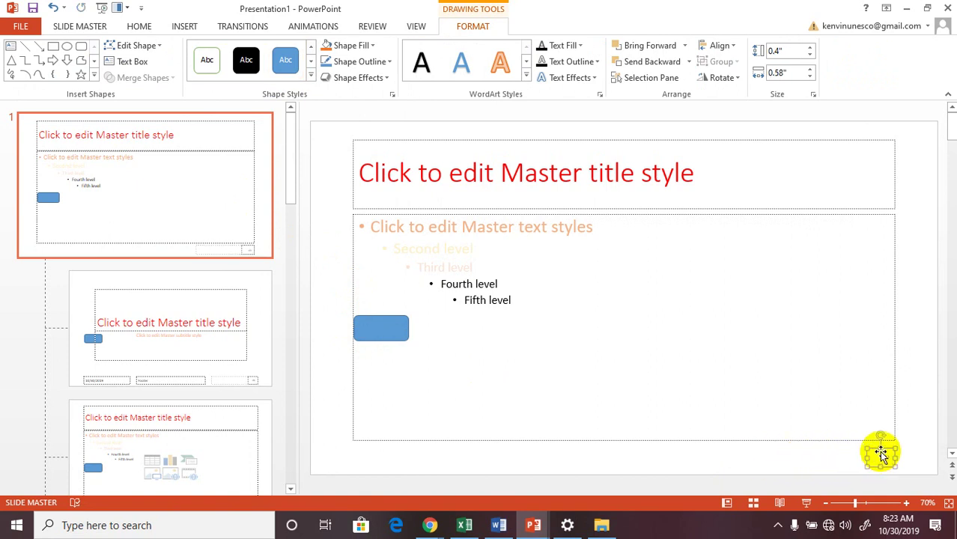
drag(884, 450, 388, 325)
key(Escape)
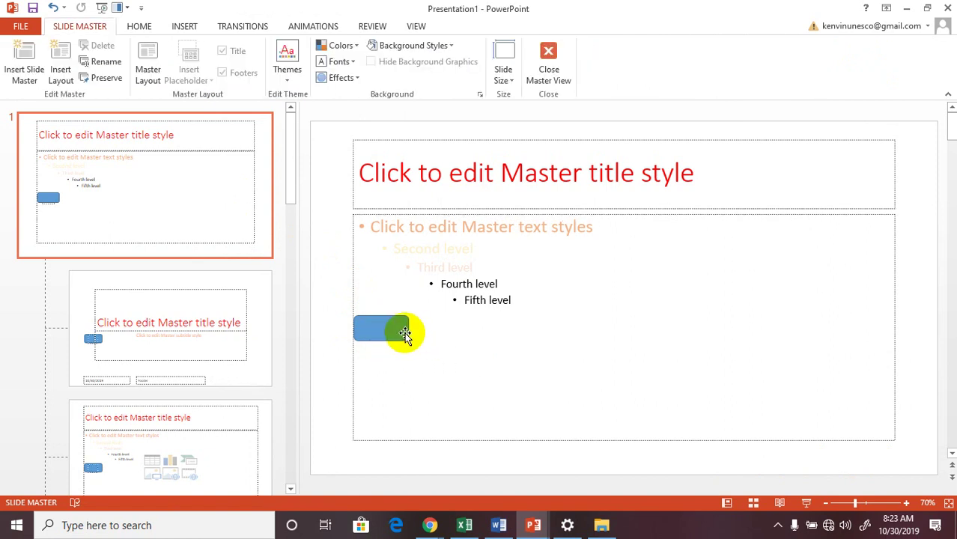
- Send the blue rounded rectangle backward and select the slide-number text on it
right_click(404, 332)
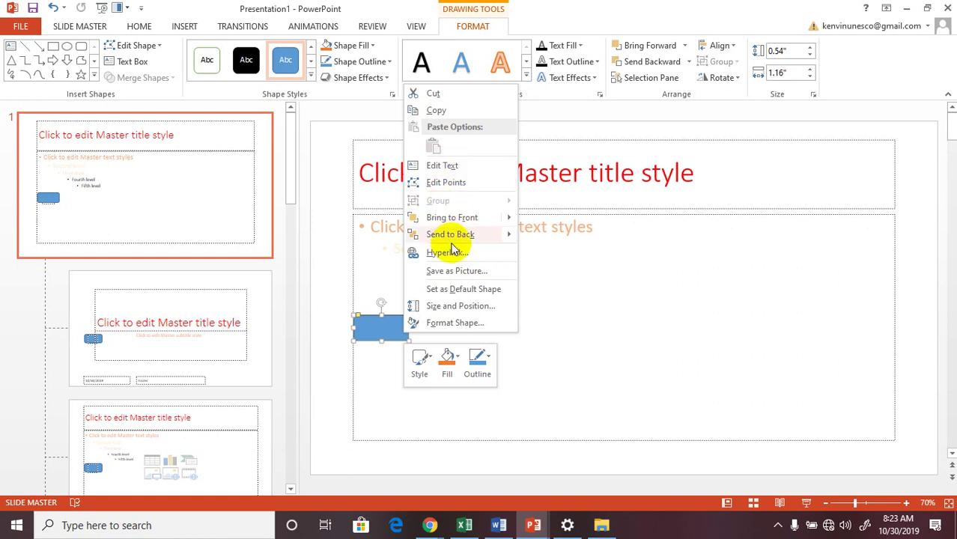
mouse_move(459, 222)
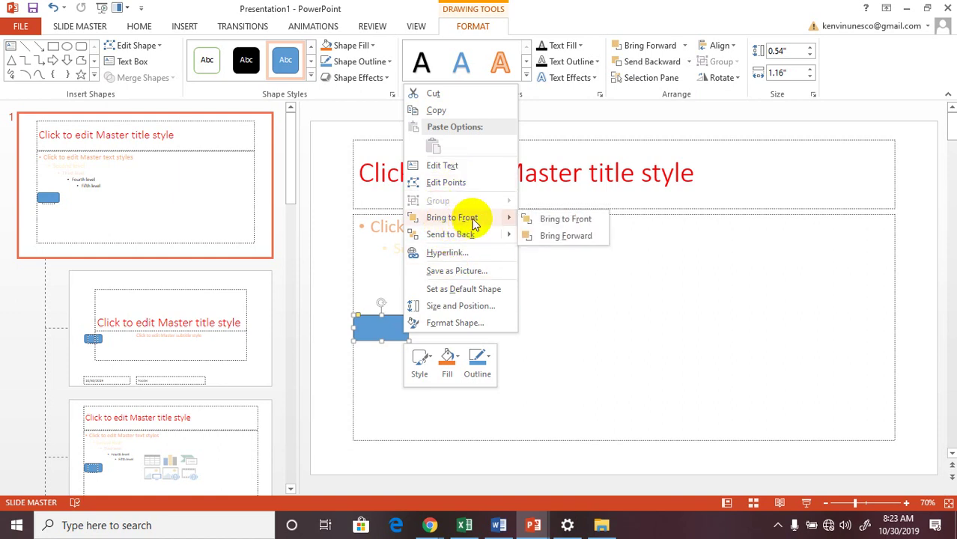
mouse_move(488, 233)
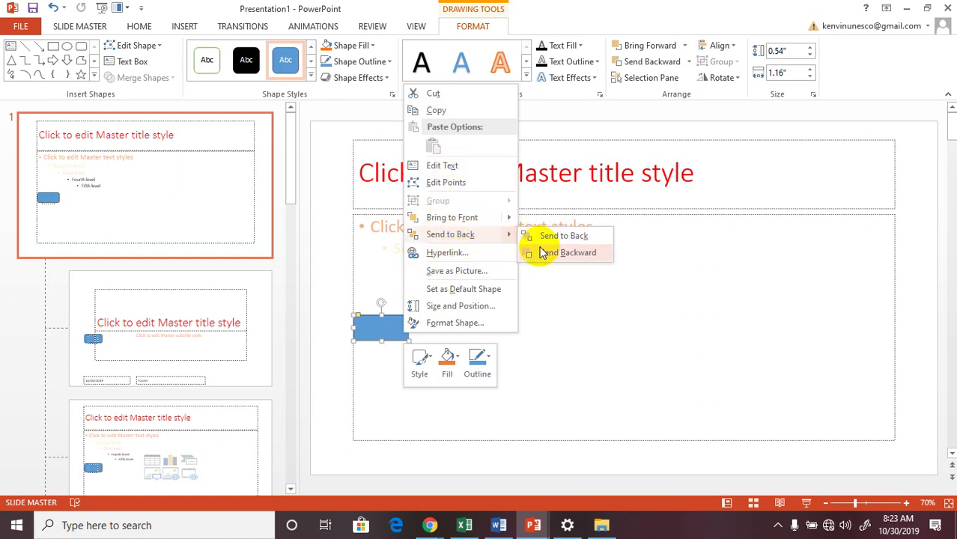
click(544, 253)
key(Escape)
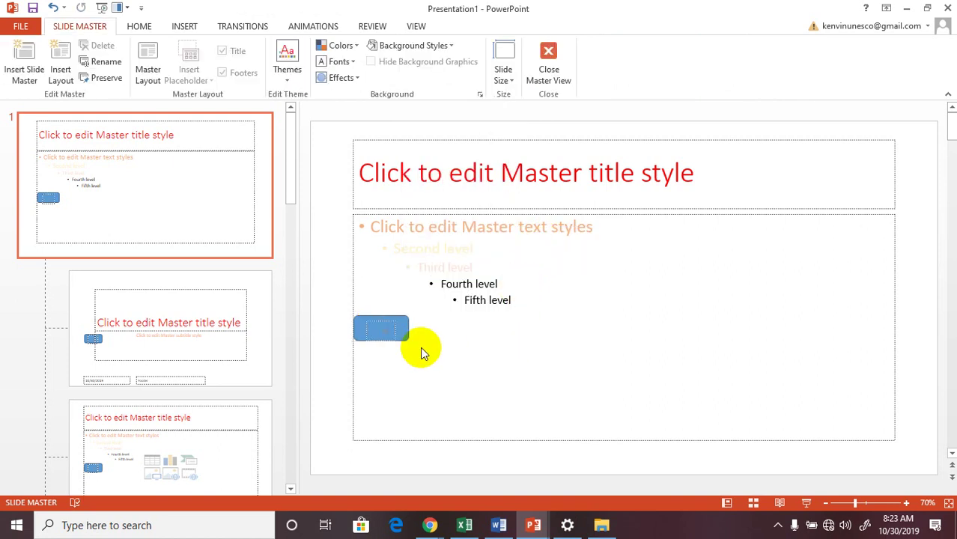
click(382, 330)
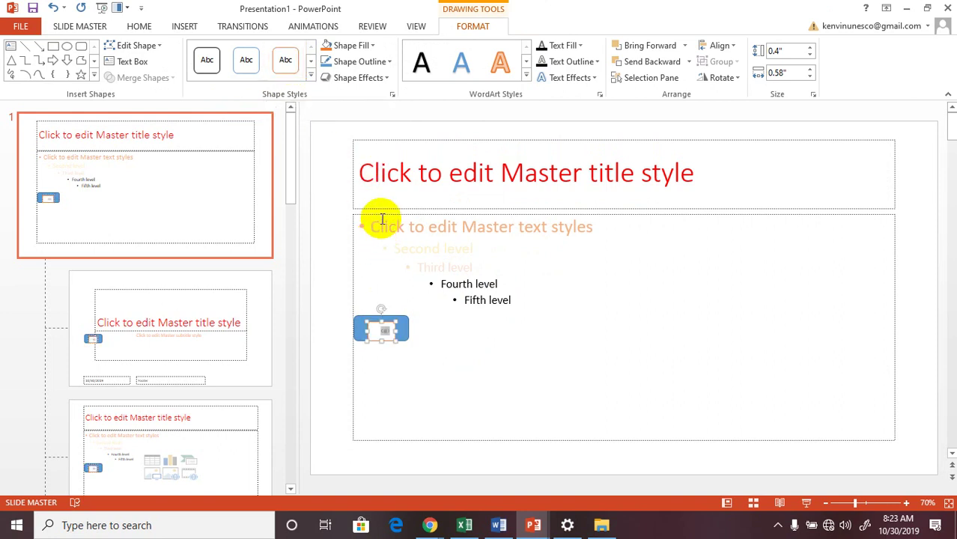
click(384, 334)
- Make the slide-number text white
click(385, 331)
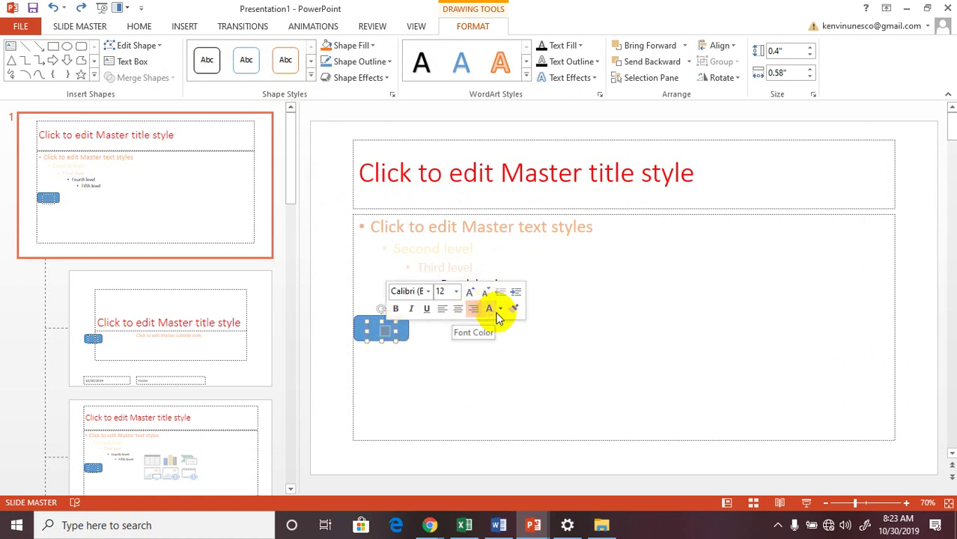
click(499, 311)
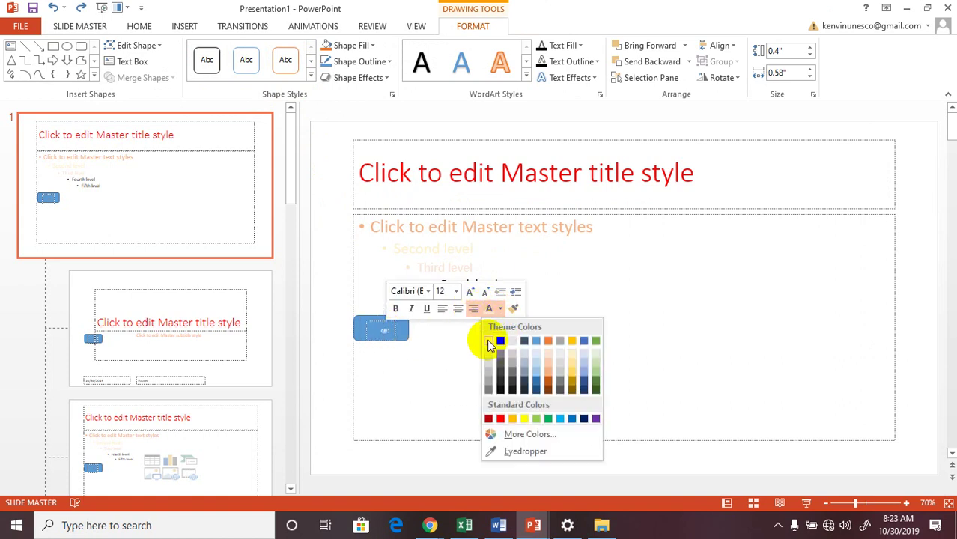
click(488, 344)
click(385, 334)
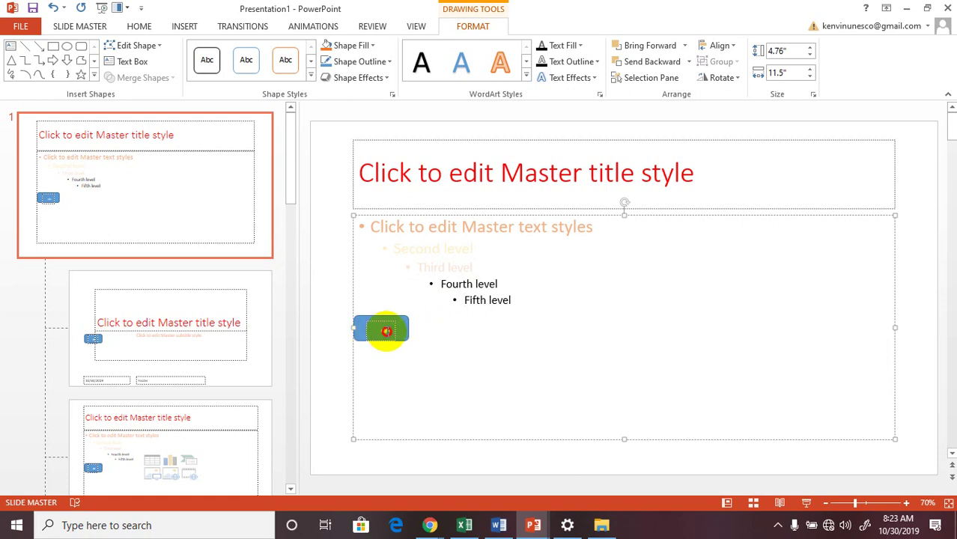
- Enlarge the slide number to 18 pt and centre its box over the blue rectangle
click(386, 331)
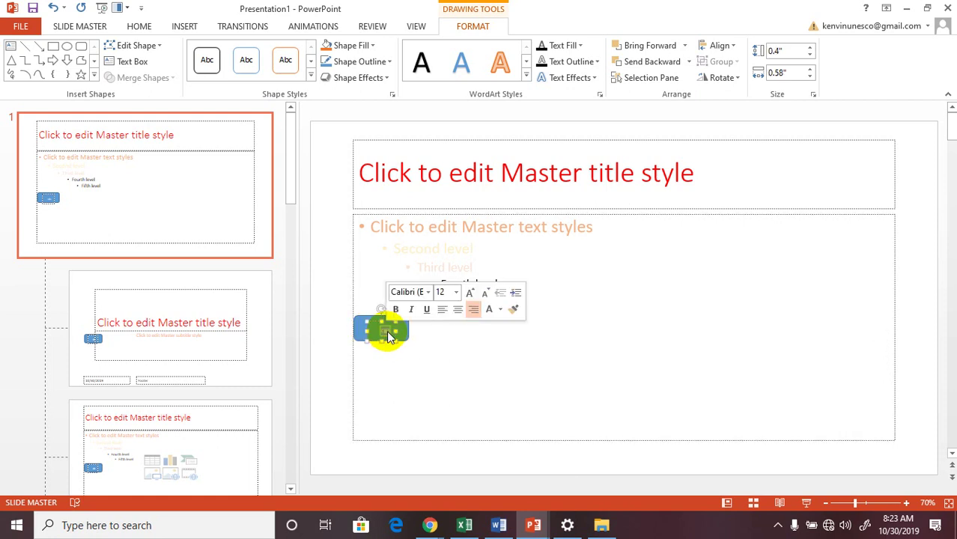
click(139, 26)
click(290, 51)
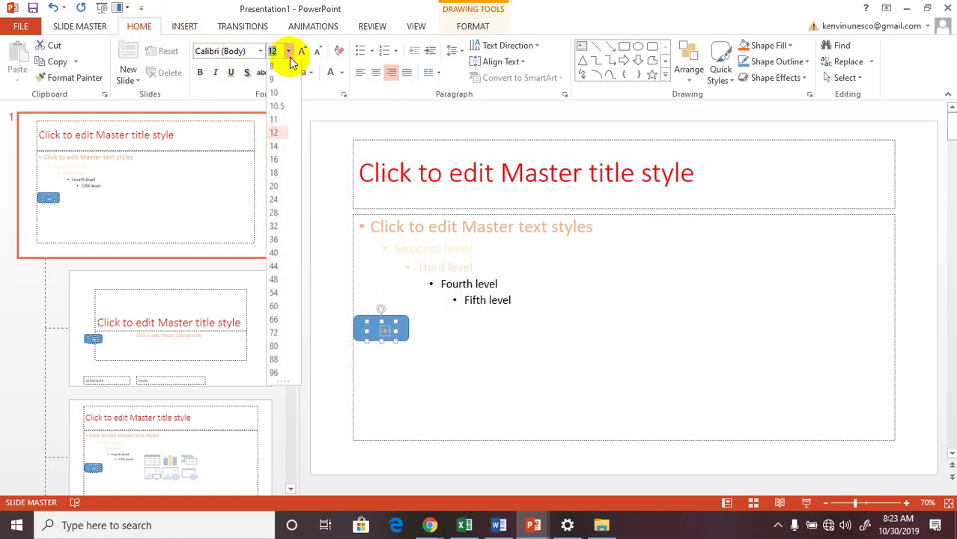
click(278, 187)
click(429, 341)
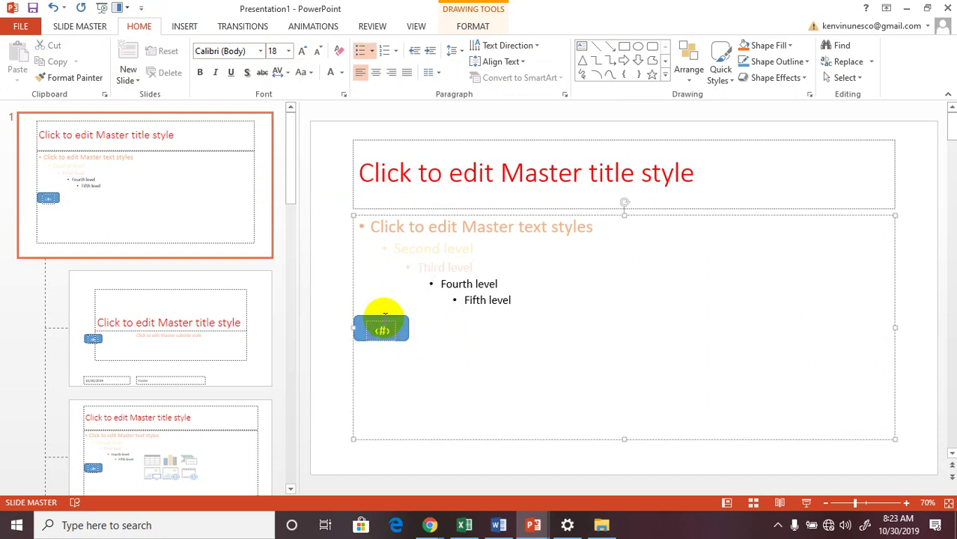
click(384, 324)
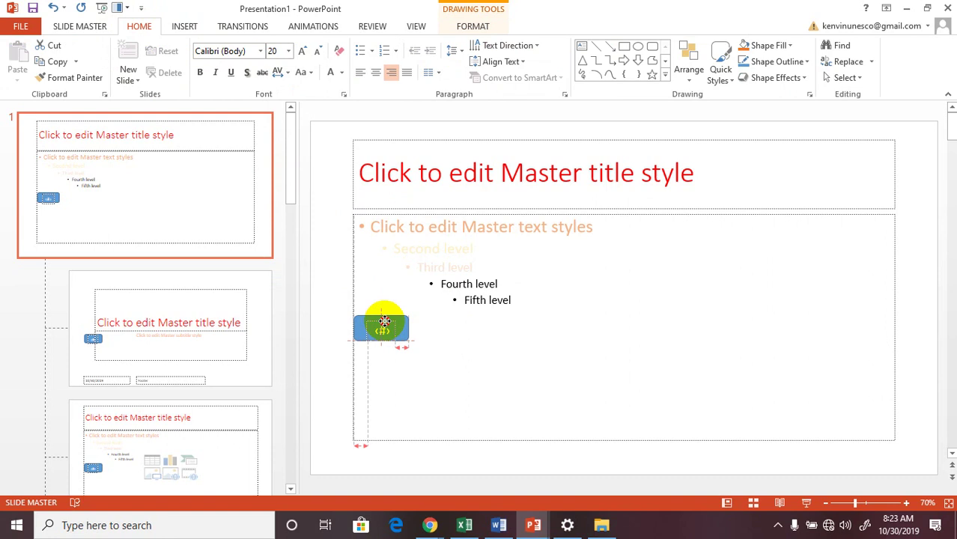
drag(377, 320, 383, 321)
key(Escape)
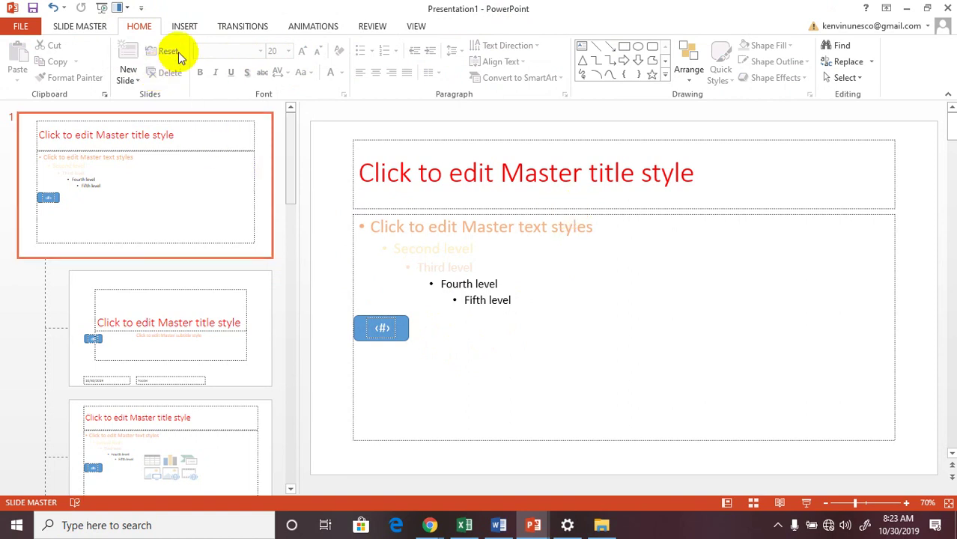
click(184, 30)
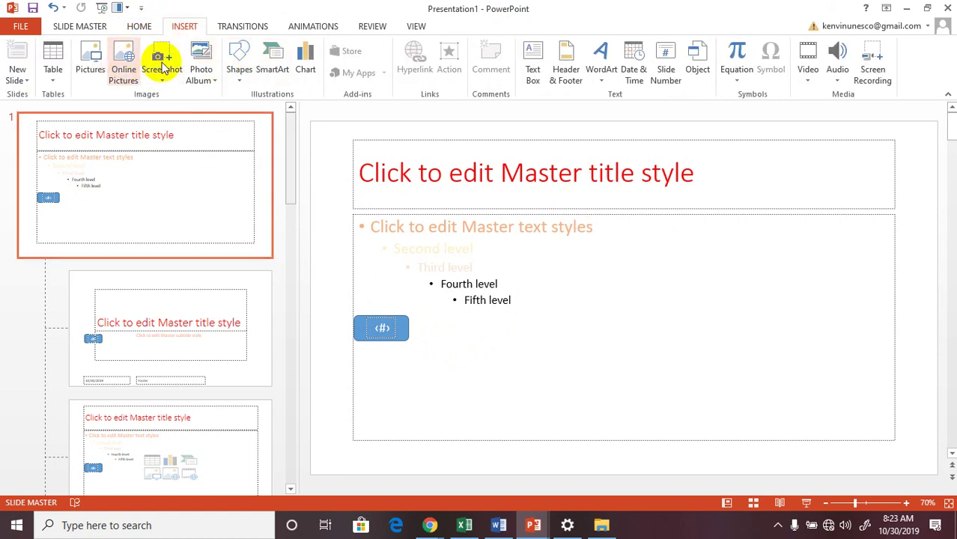
- Draw a long straight line across the title area and raise the title placeholder above it
click(238, 66)
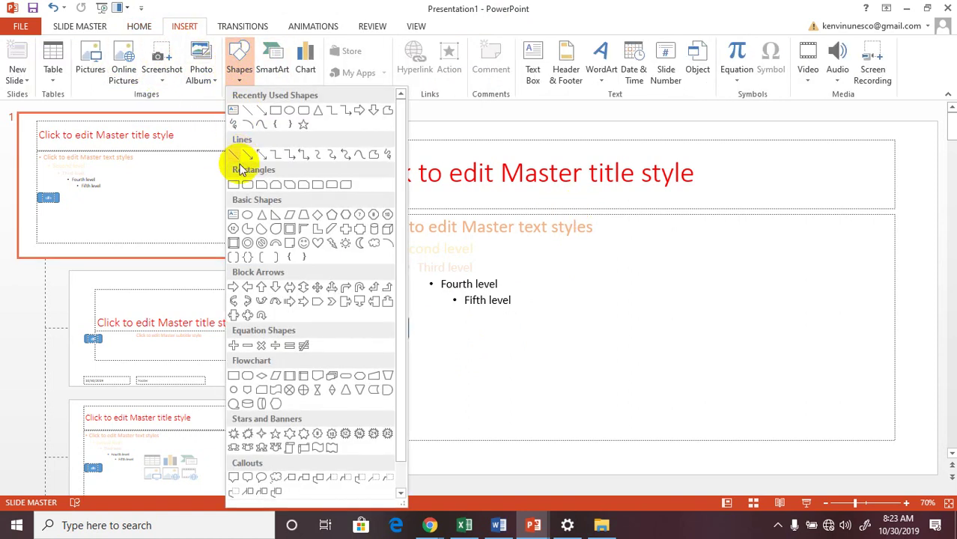
click(276, 112)
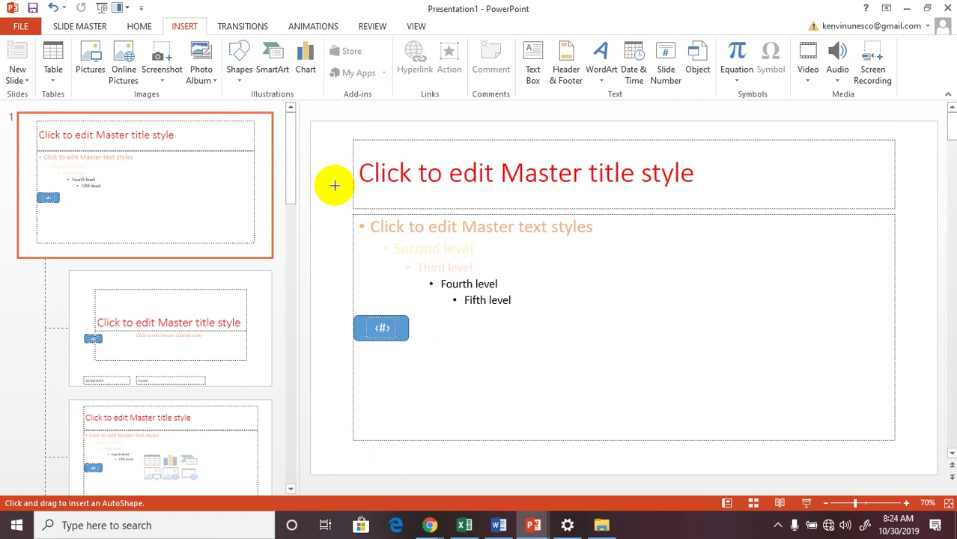
drag(332, 165, 781, 160)
click(550, 171)
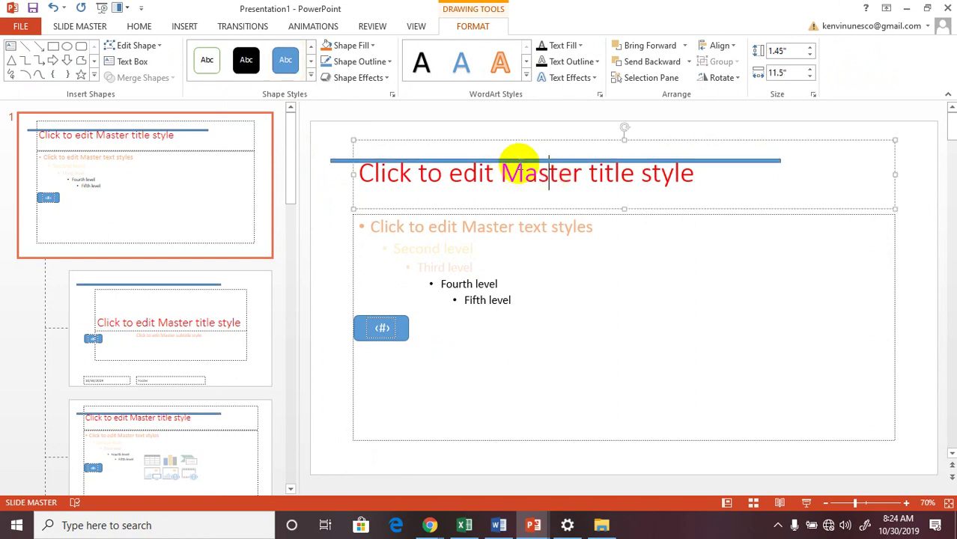
drag(499, 139, 481, 107)
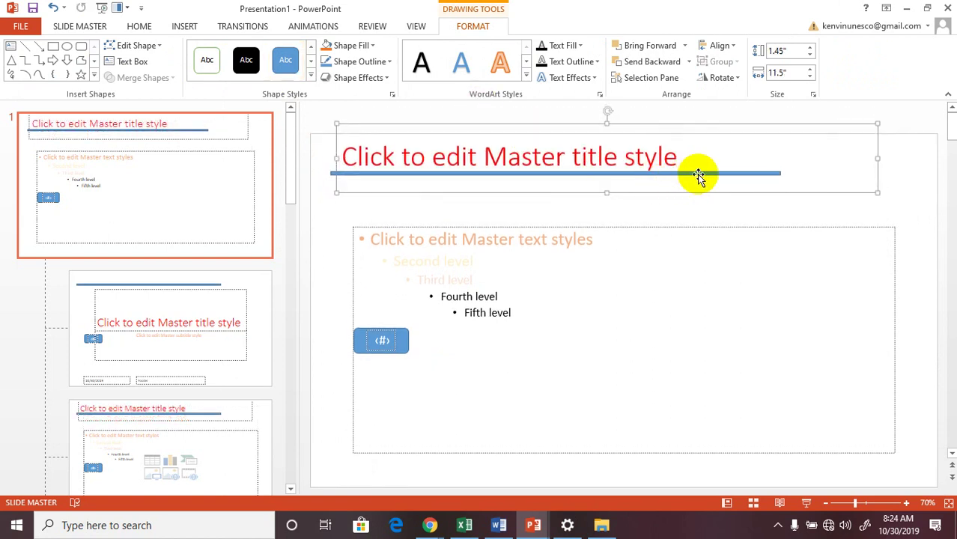
click(717, 160)
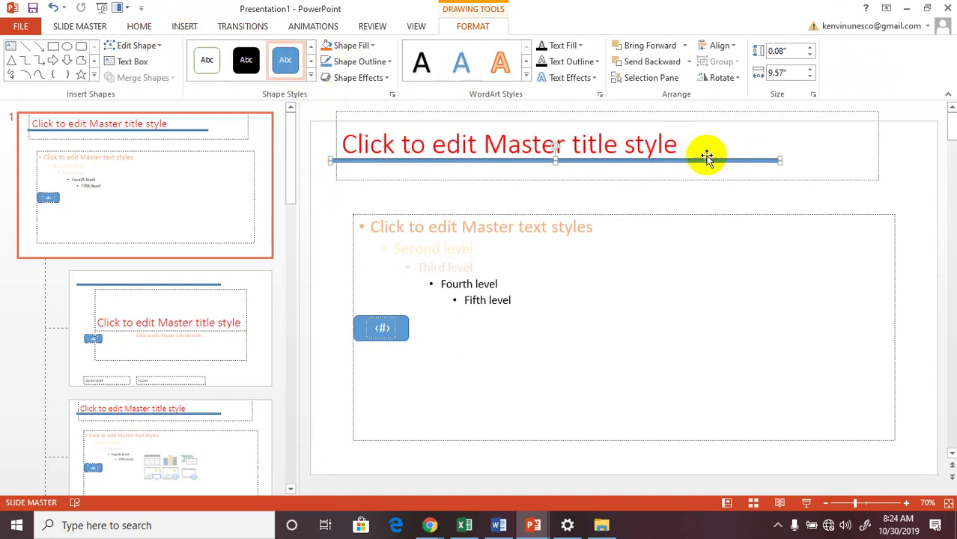
- Fill the title line with Orange, Accent 2, Darker 25% and set its outline to No line
right_click(749, 163)
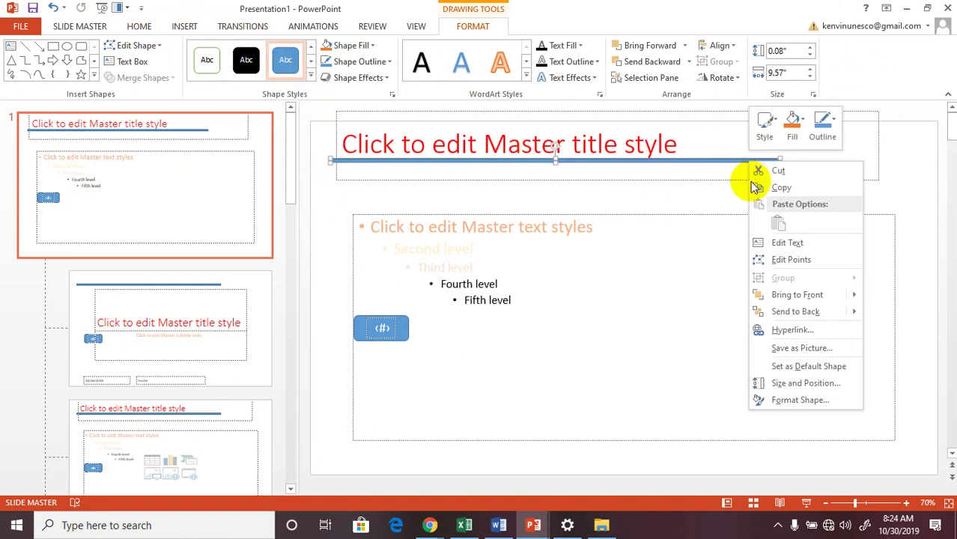
click(792, 401)
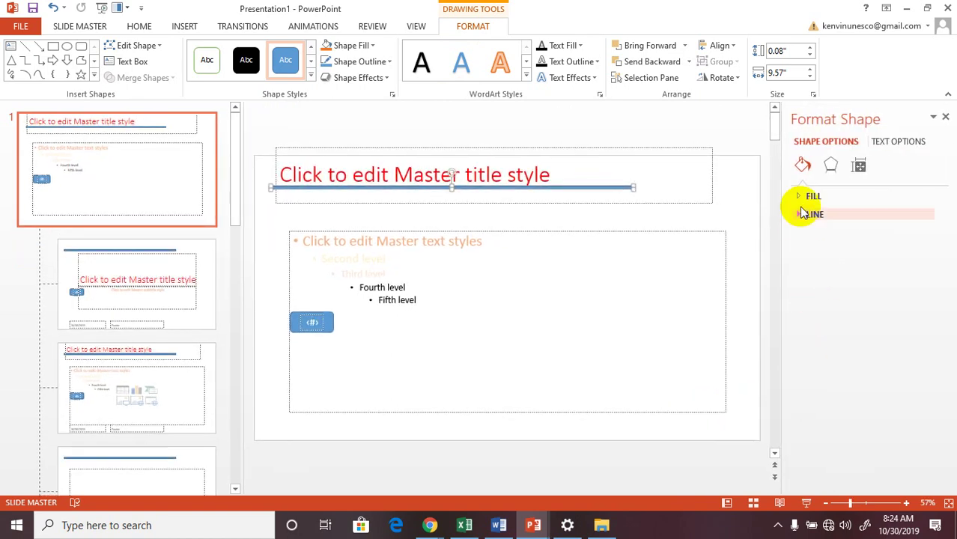
click(805, 197)
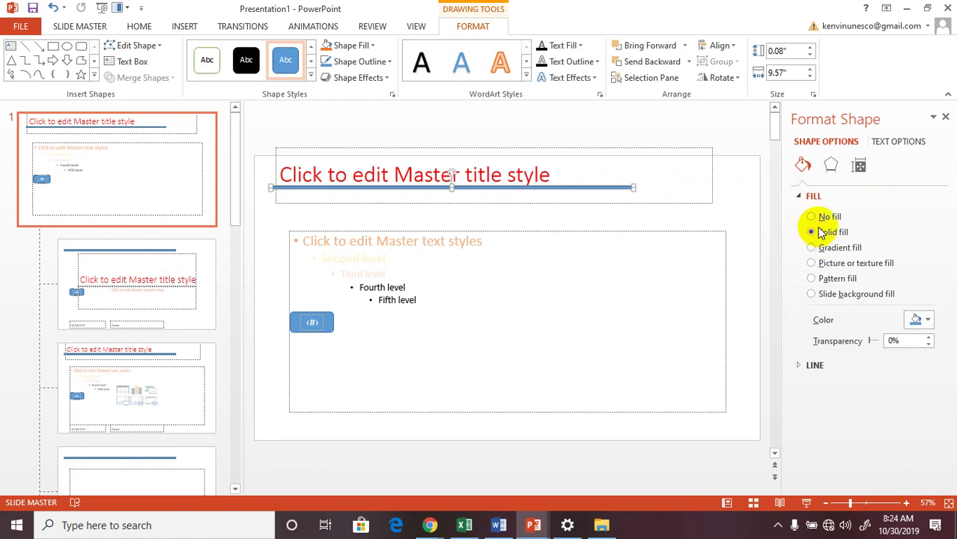
click(928, 322)
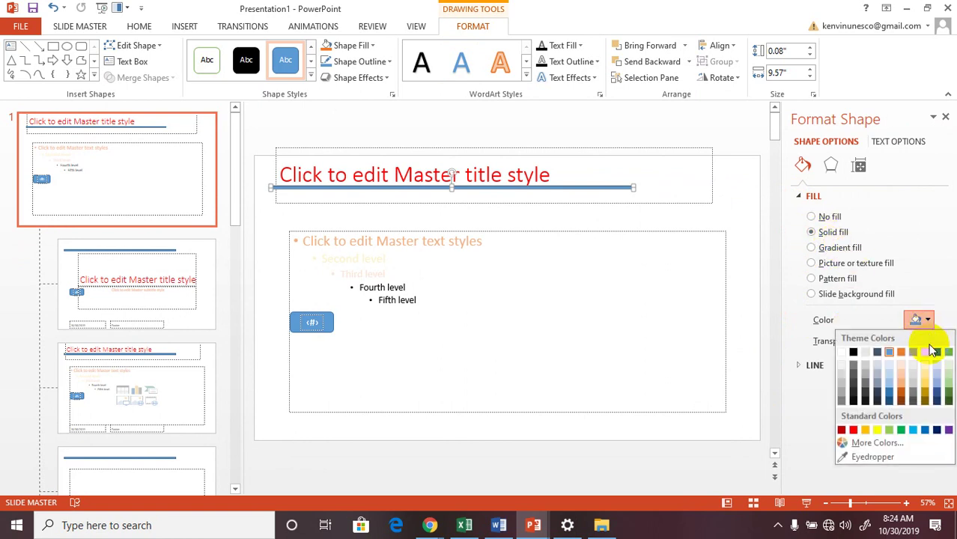
click(901, 395)
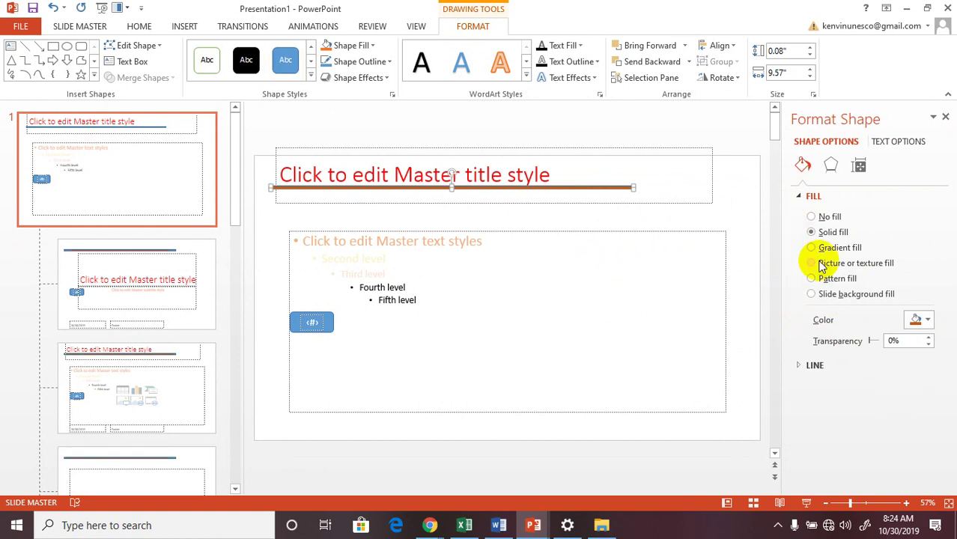
click(803, 366)
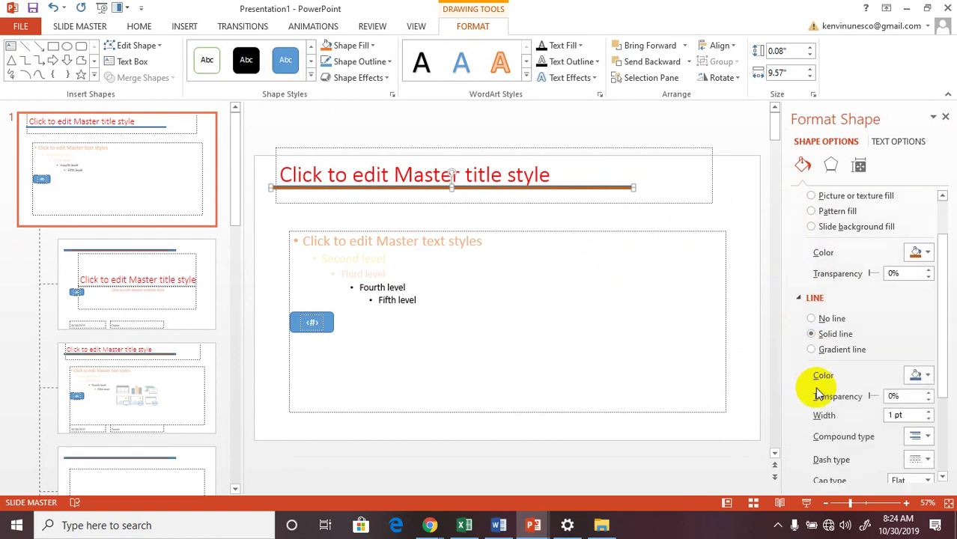
click(815, 324)
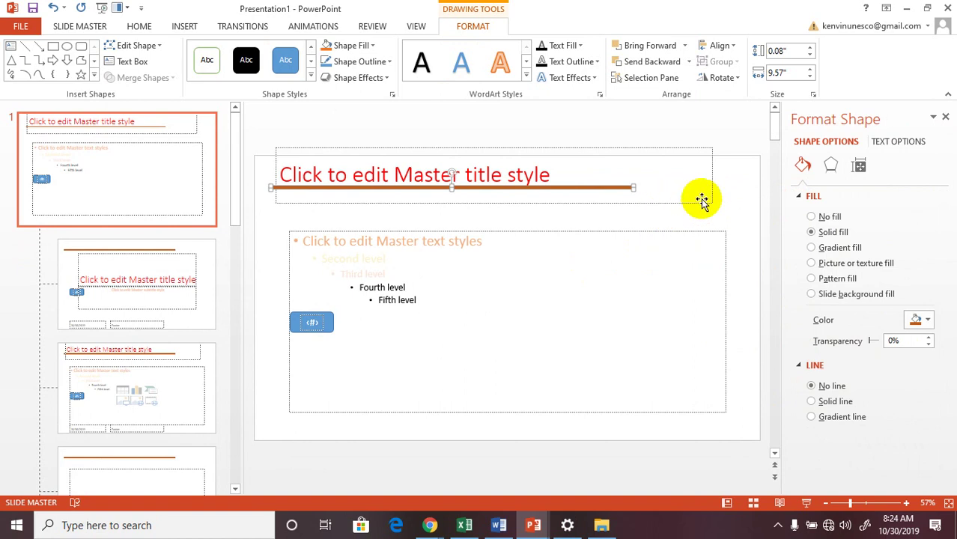
click(738, 198)
click(413, 236)
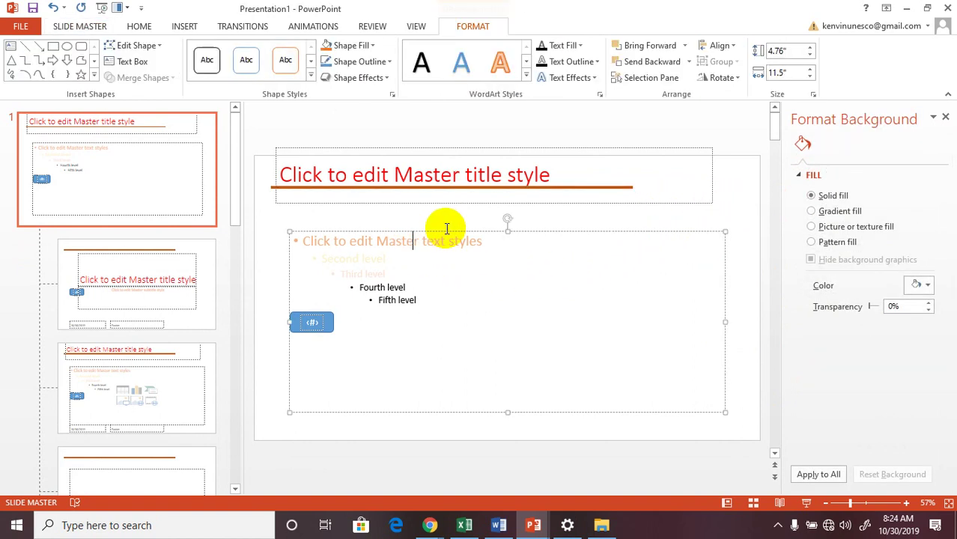
- Nudge the body placeholder left under the title and save Presentation1 to the Desktop
drag(488, 228, 474, 228)
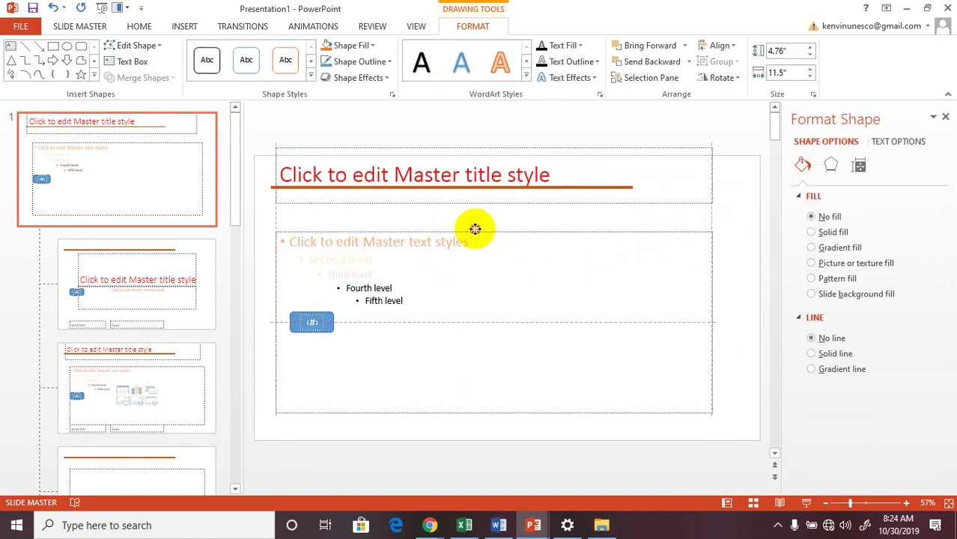
click(728, 216)
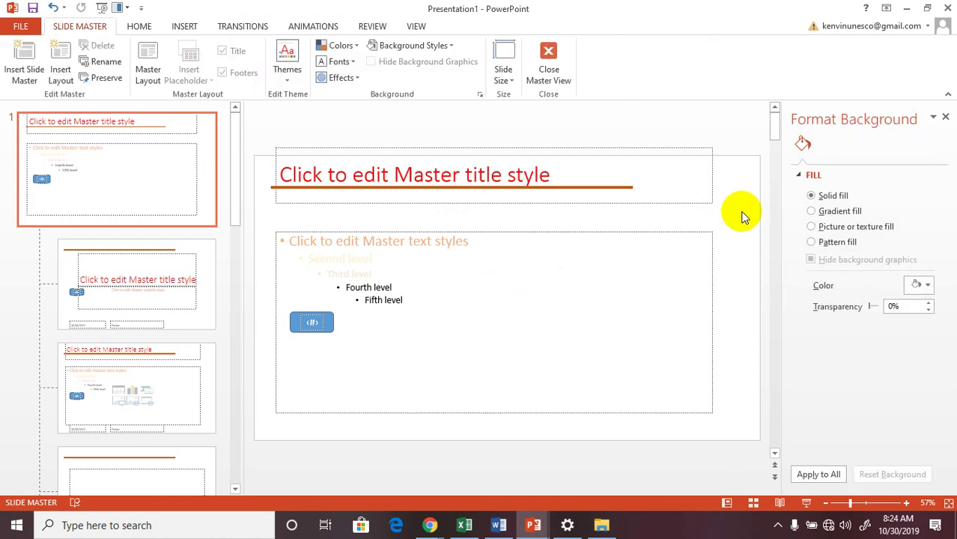
key(ctrl+s)
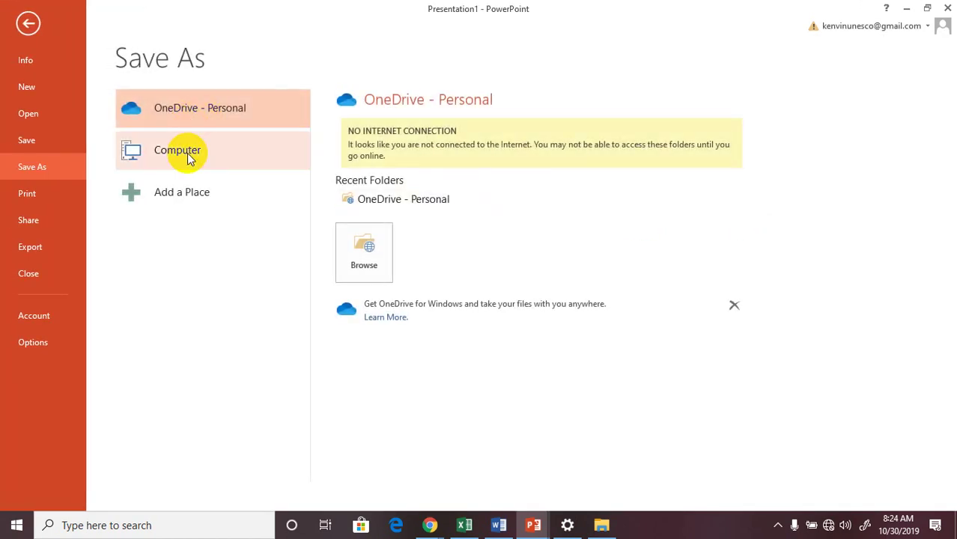
click(189, 159)
click(378, 148)
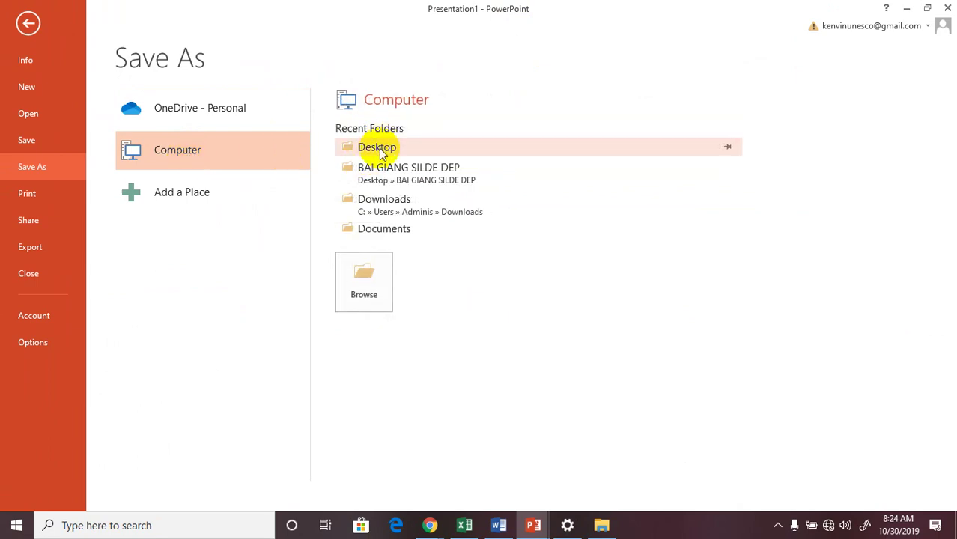
click(443, 314)
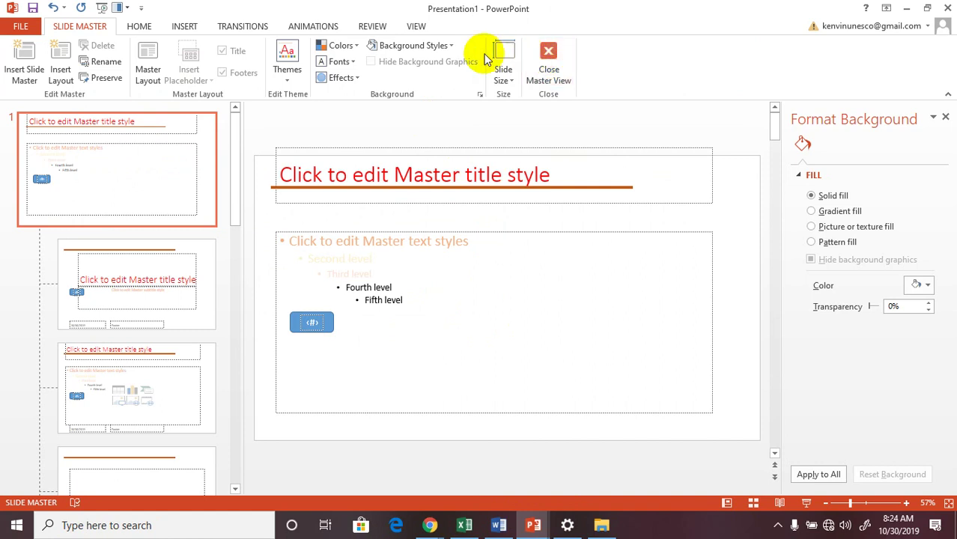
click(549, 67)
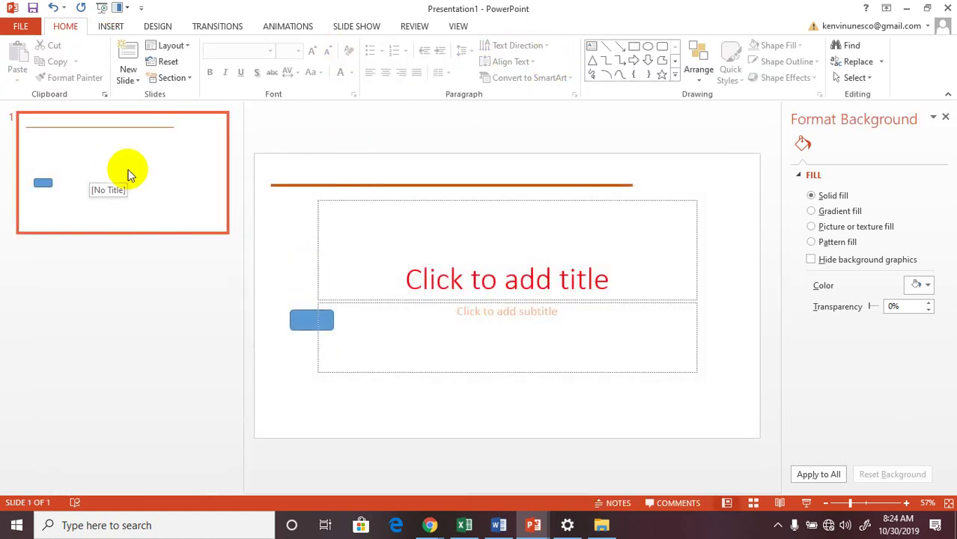
- Back on slide 1, check its title and orange line, then open the Layout submenu
click(156, 199)
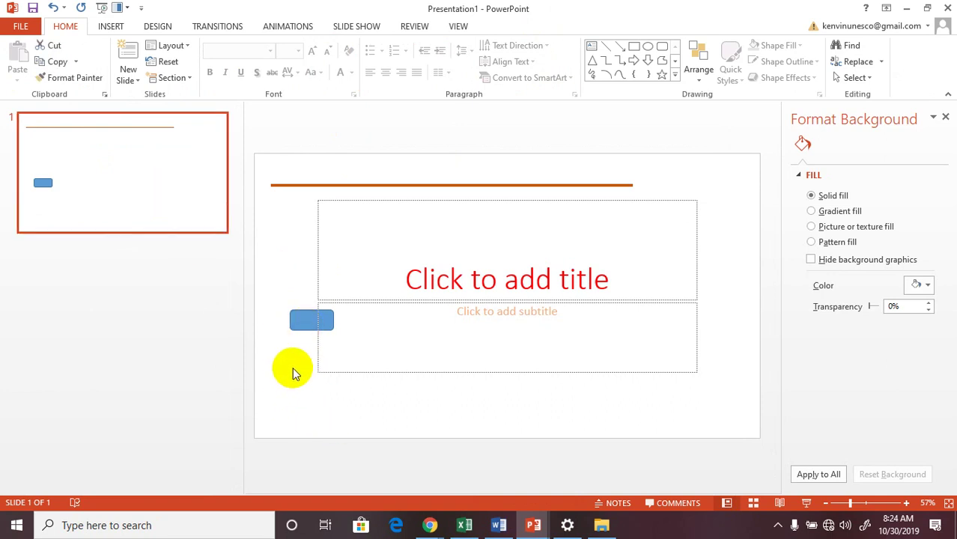
click(299, 333)
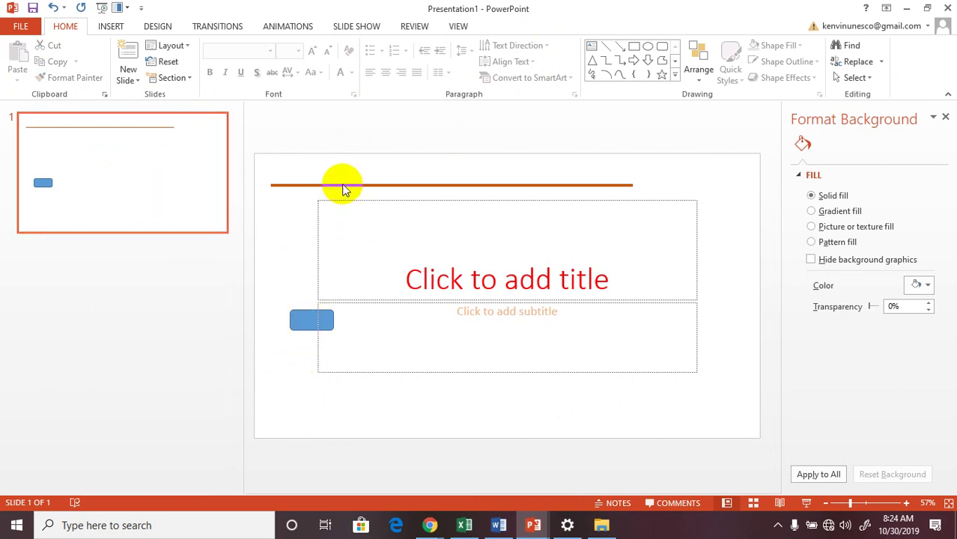
click(411, 258)
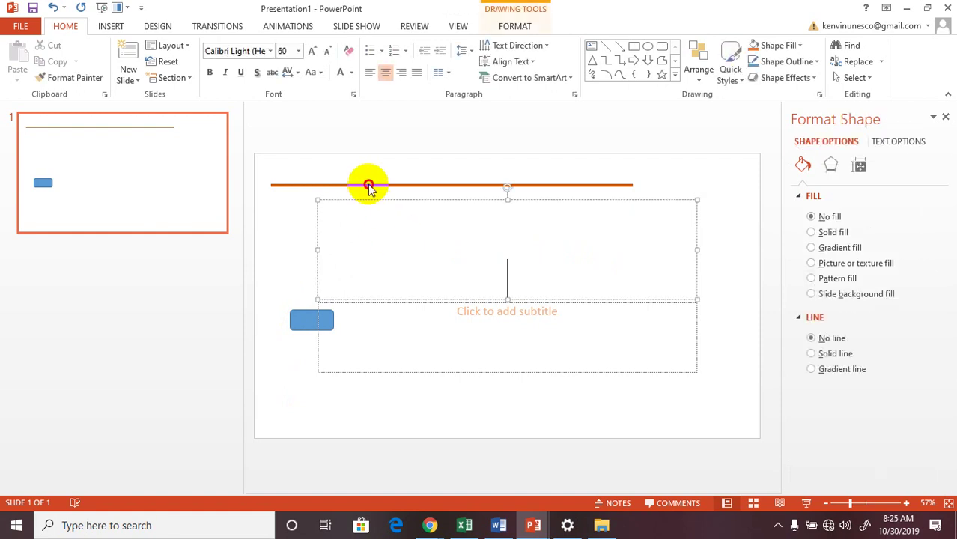
click(368, 183)
right_click(180, 185)
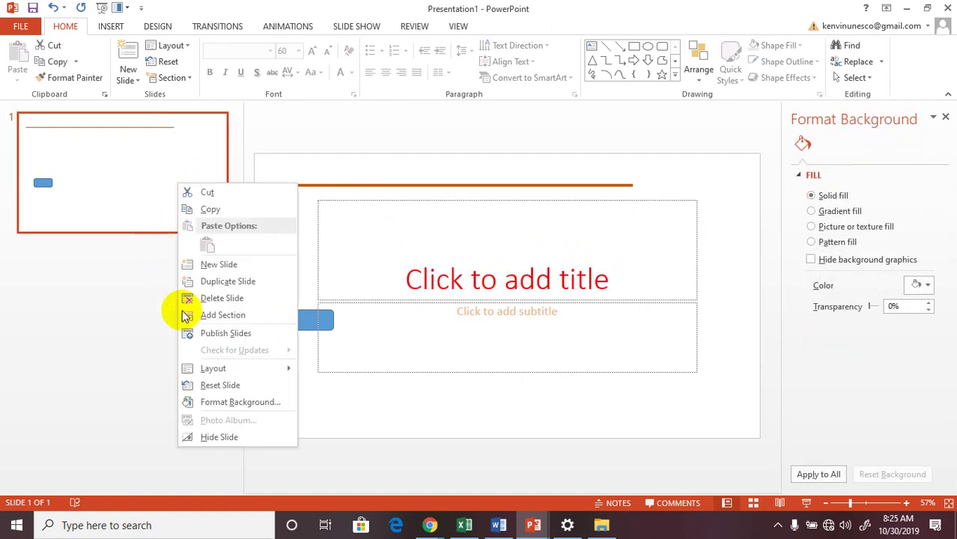
mouse_move(258, 369)
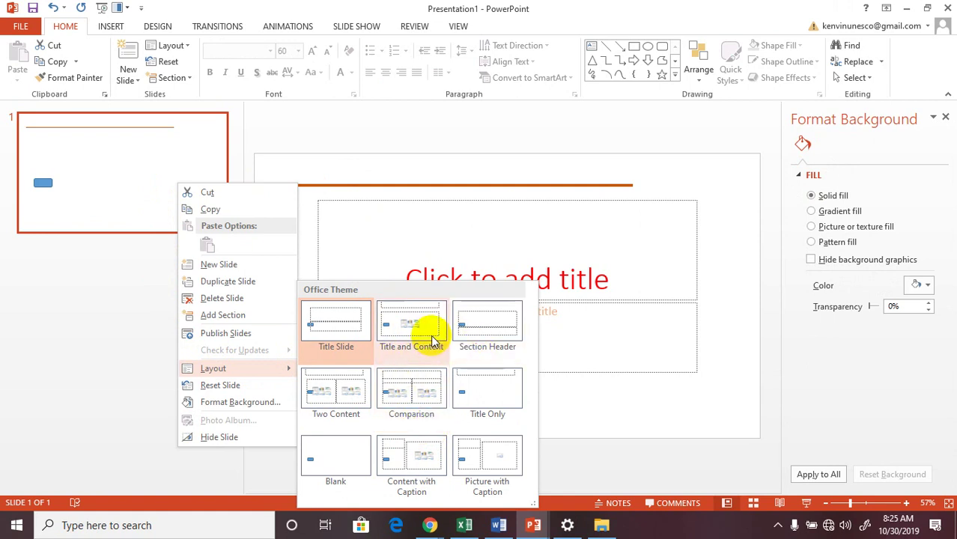
- Apply the Comparison layout to slide 1, check its placeholders, and start inserting a picture
click(421, 395)
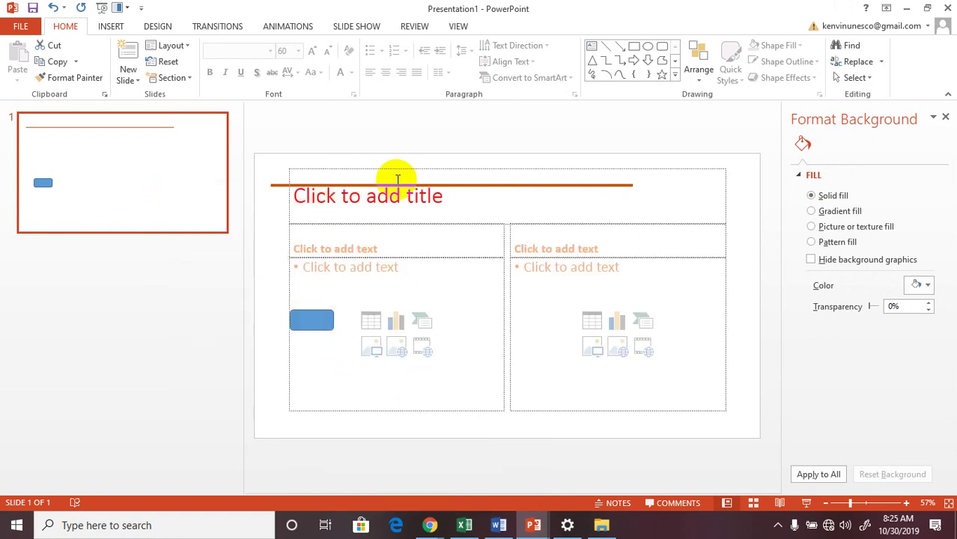
click(426, 270)
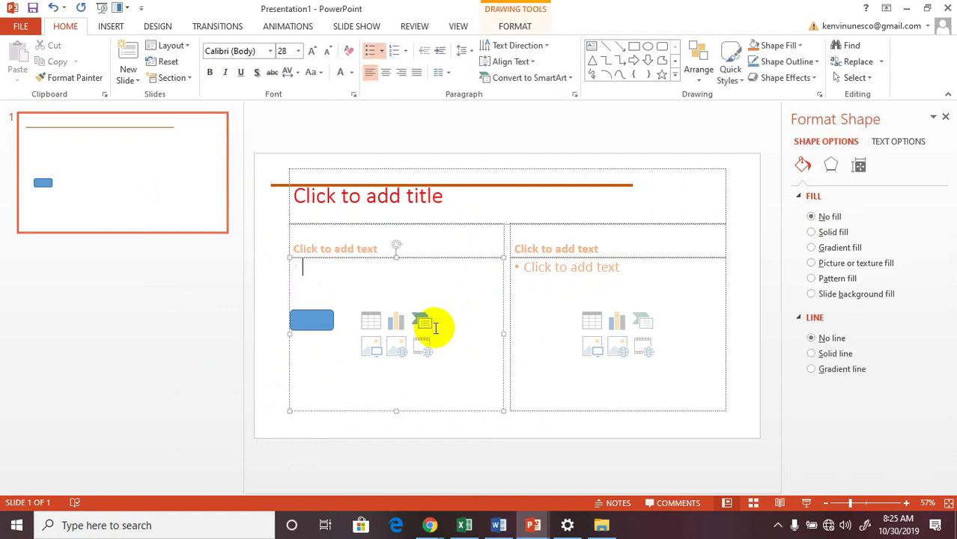
click(551, 273)
click(556, 238)
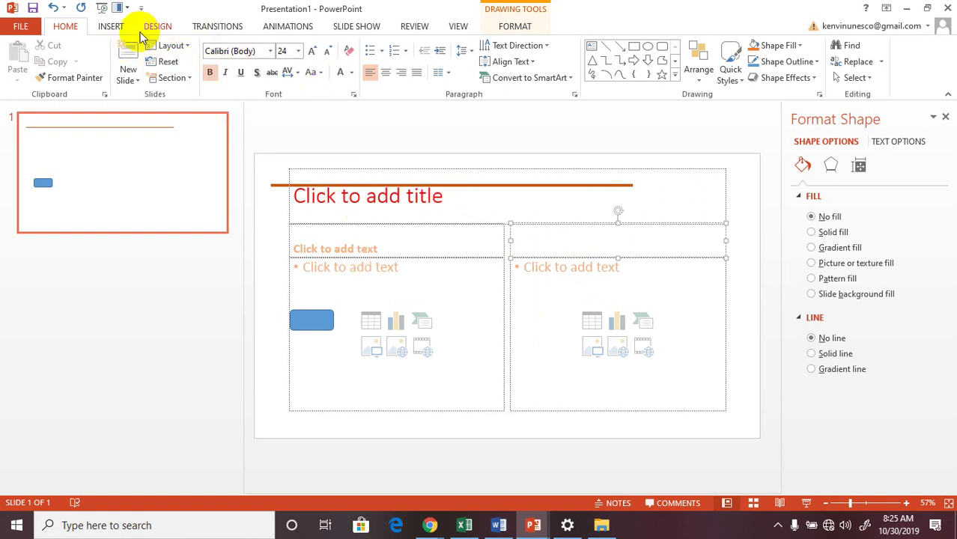
click(418, 145)
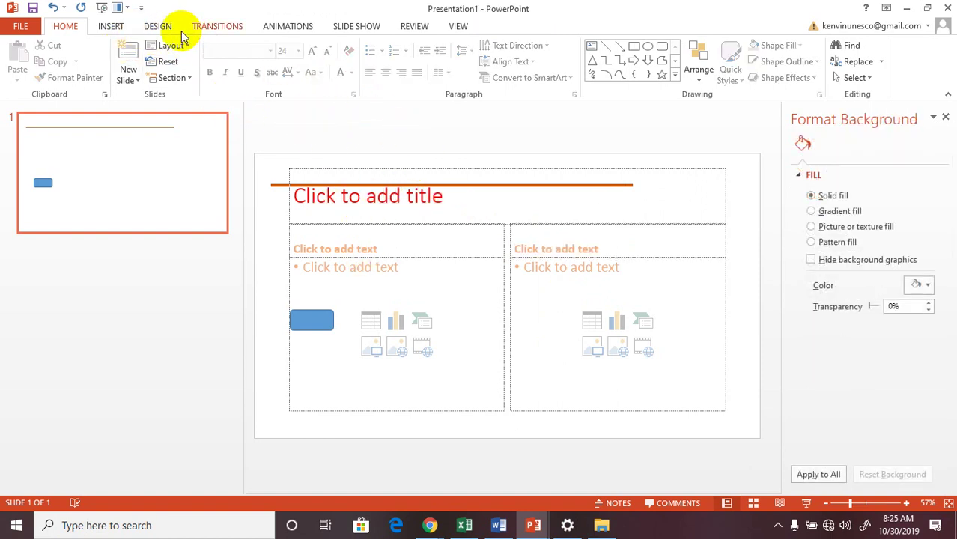
click(111, 30)
click(90, 64)
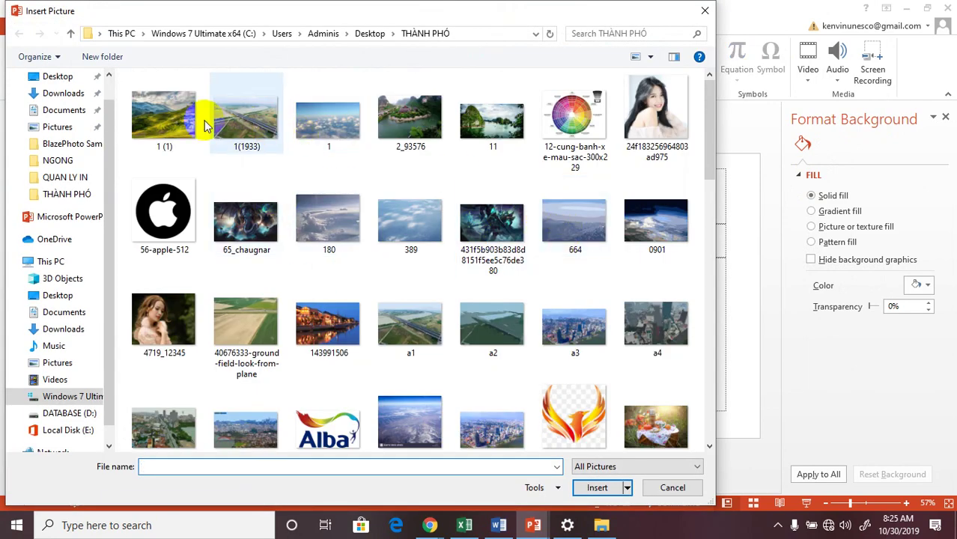
- Insert the landscape photo '1 (1)' onto slide 1
click(161, 124)
double_click(161, 124)
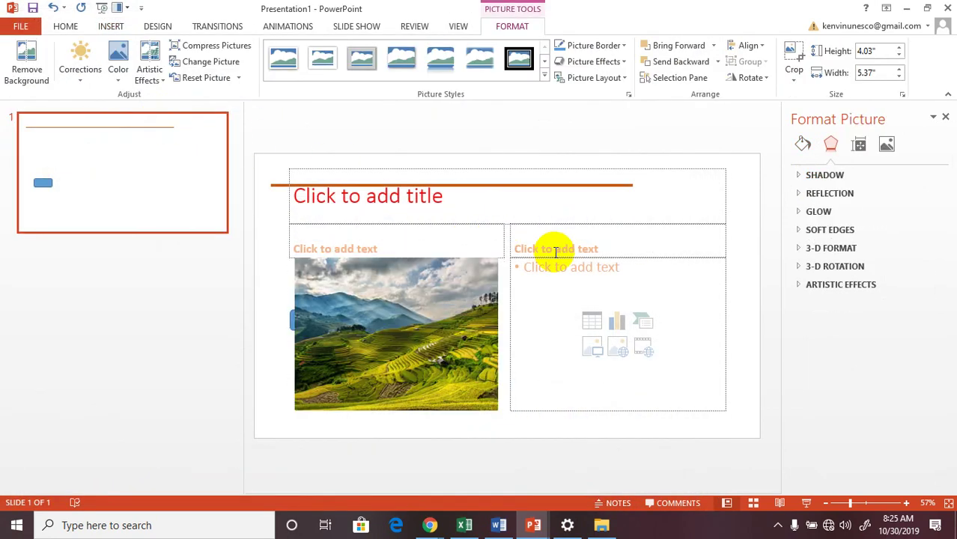
key(Escape)
- Move and enlarge the photo to fill the right half, flush with the slide edge
drag(394, 327, 608, 293)
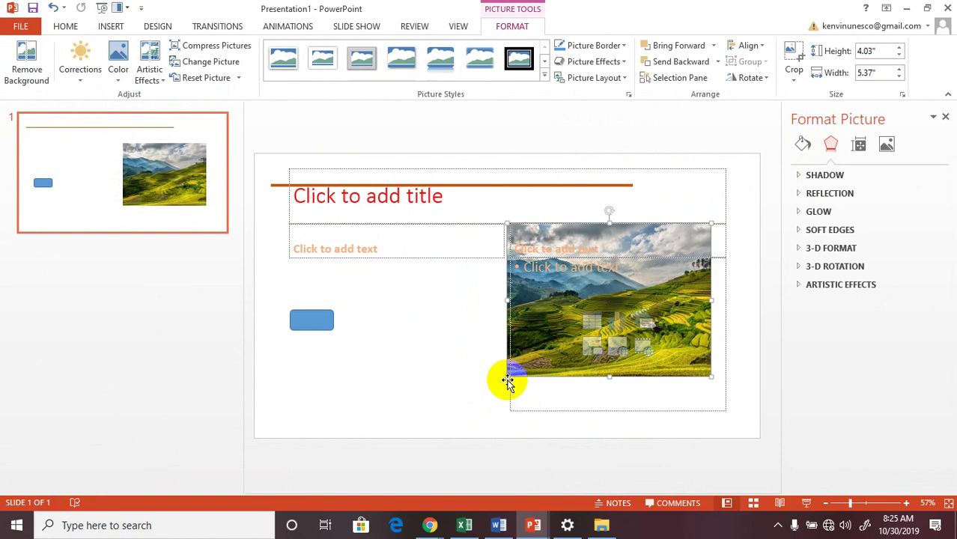
drag(507, 378, 435, 433)
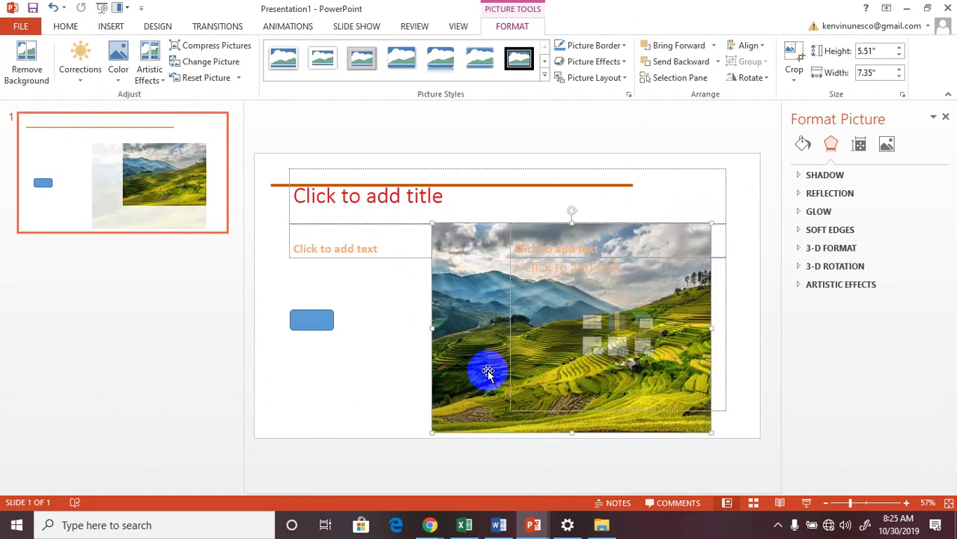
drag(495, 369, 507, 370)
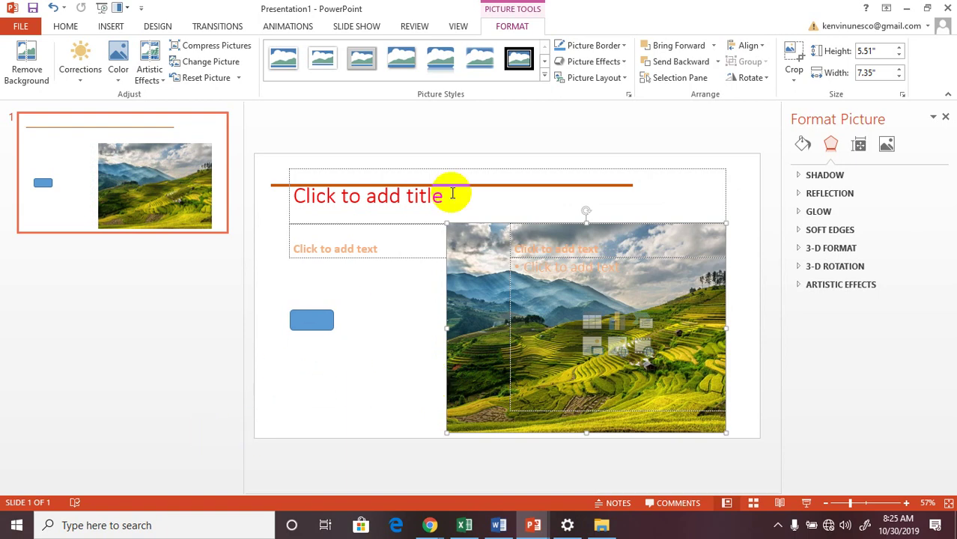
click(495, 184)
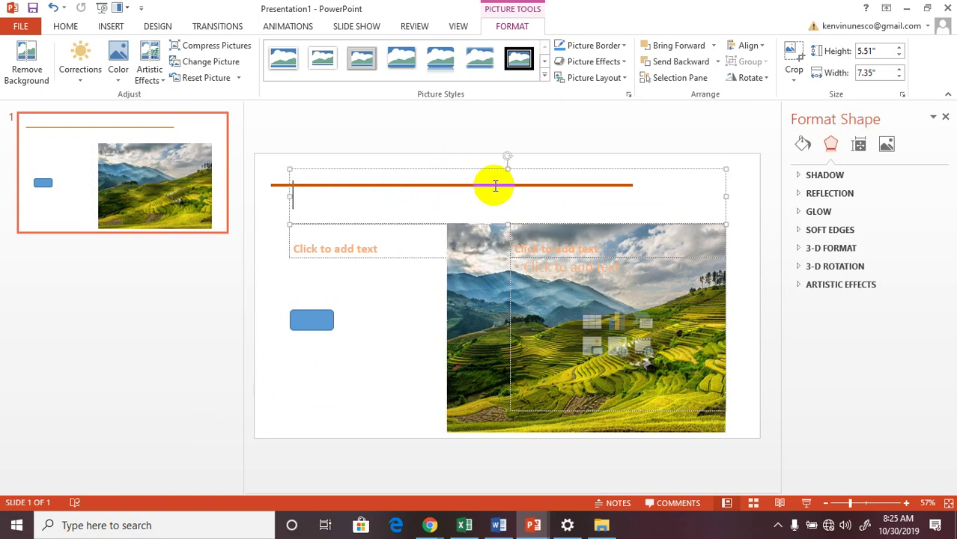
click(276, 188)
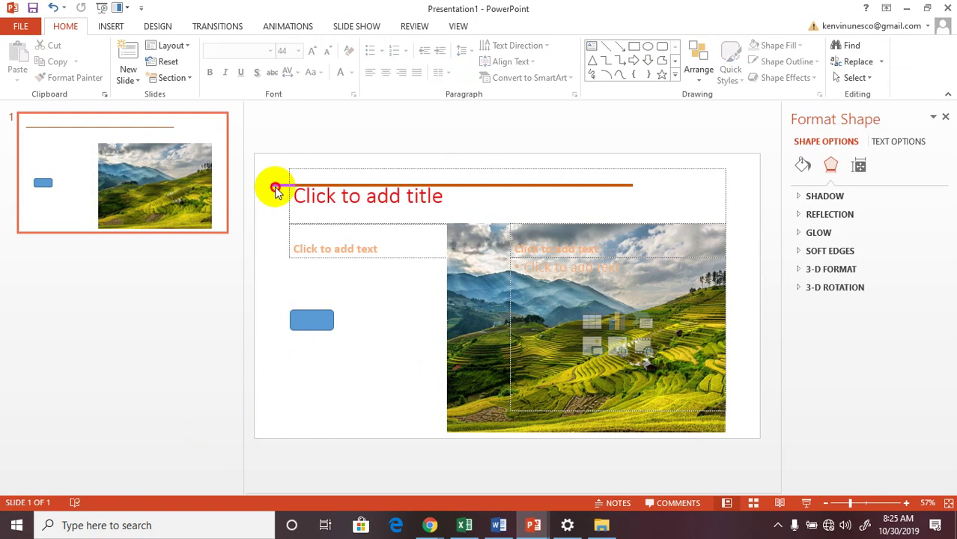
- Move the slide 1 title placeholder slightly upward
click(489, 241)
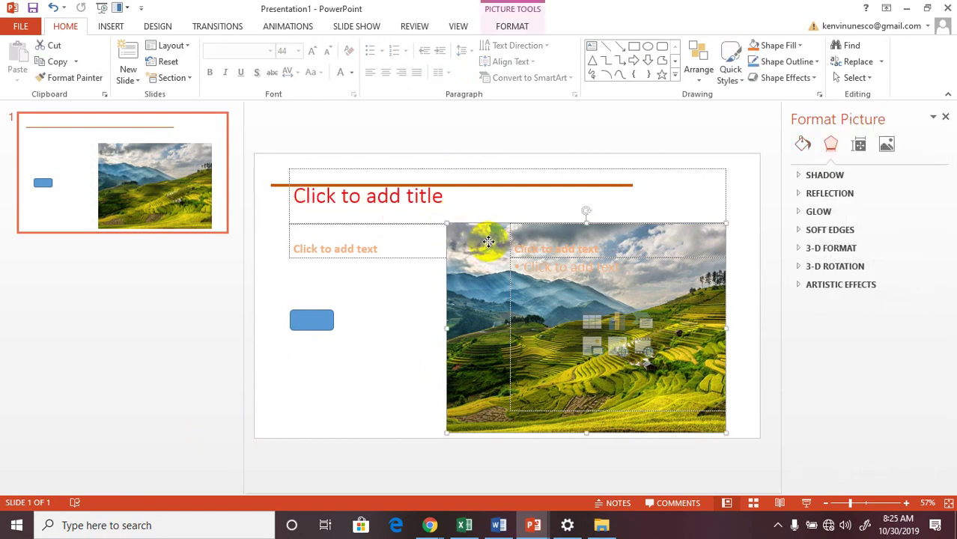
click(315, 323)
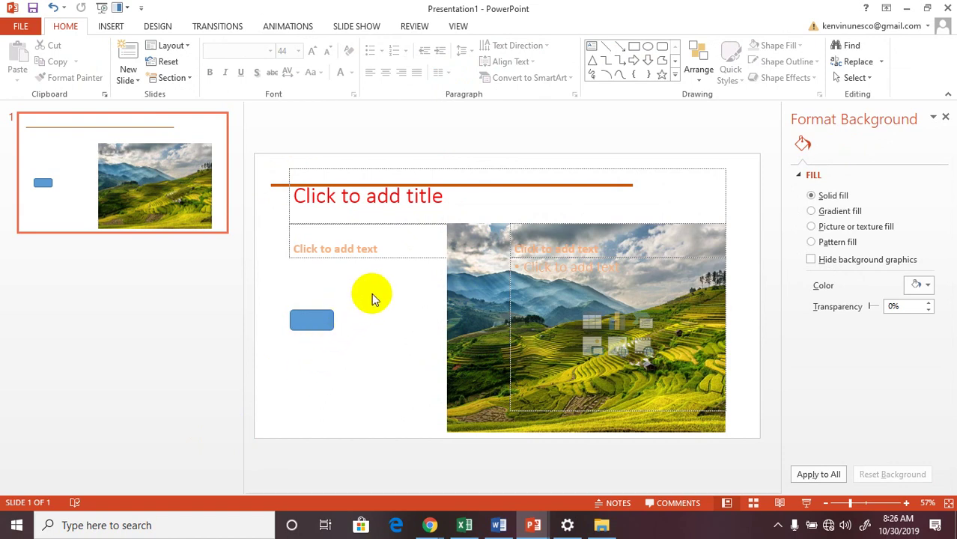
click(540, 185)
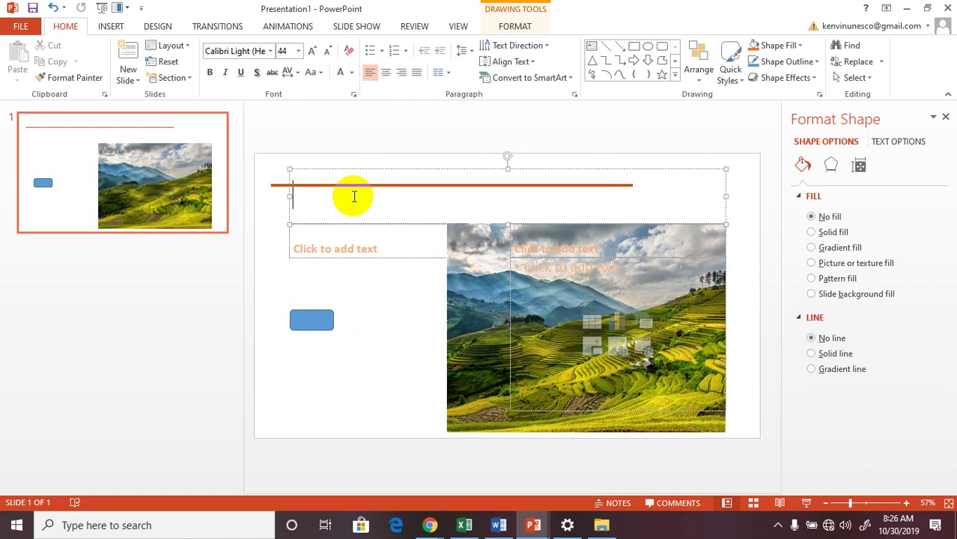
click(354, 167)
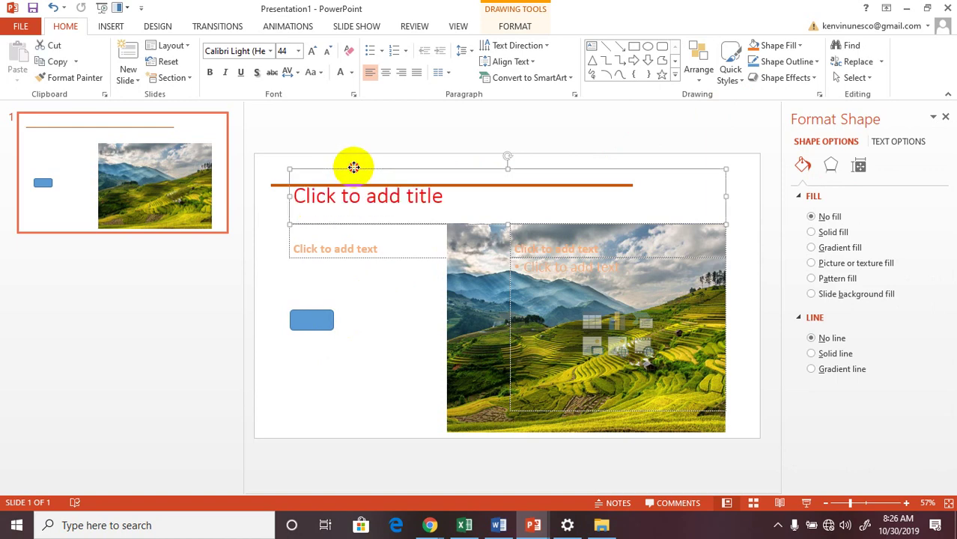
drag(367, 170, 366, 144)
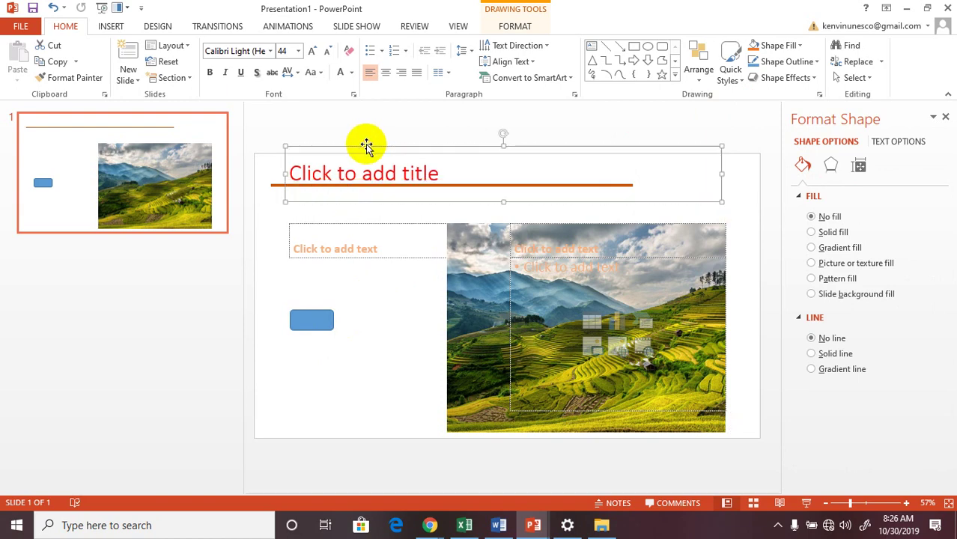
drag(367, 139, 367, 139)
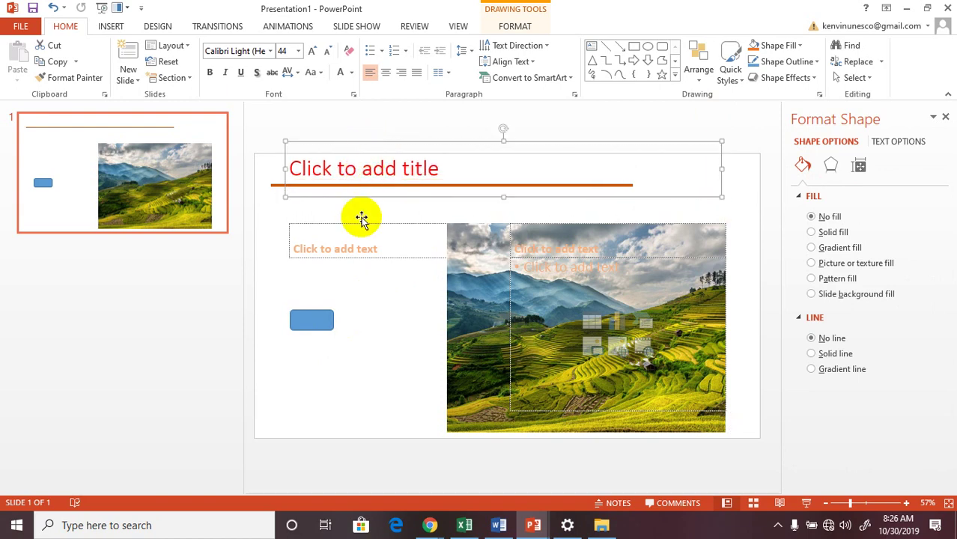
click(371, 276)
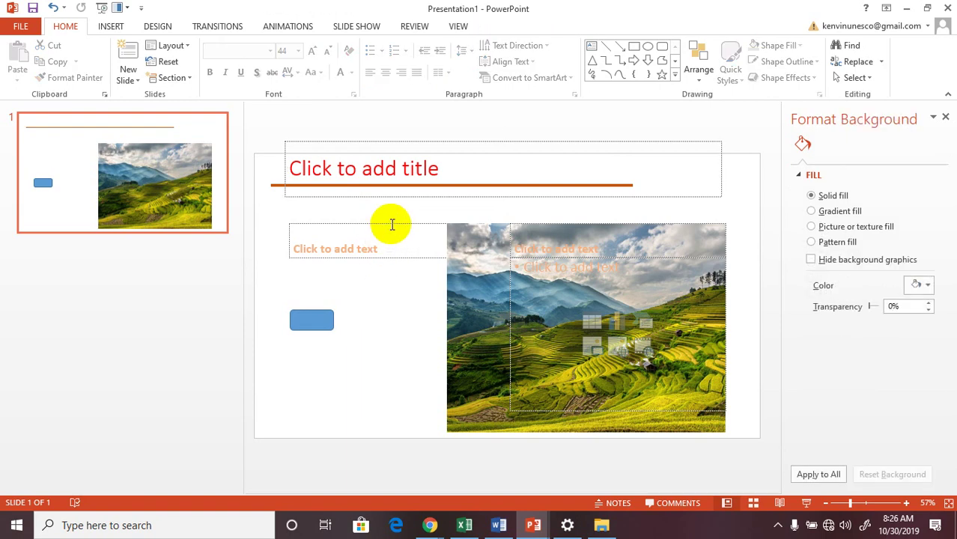
- Check the left text placeholder and the one over the picture, then select the picture
click(391, 223)
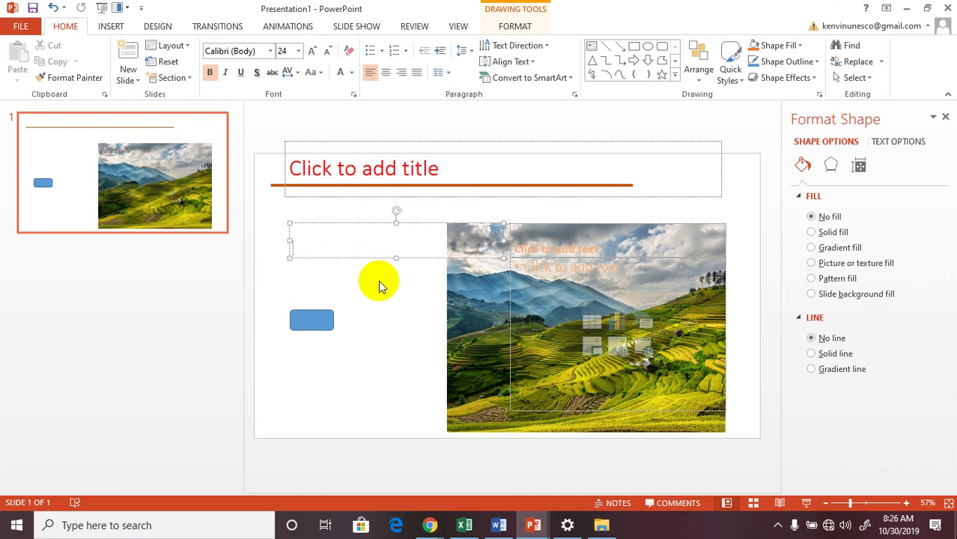
click(528, 335)
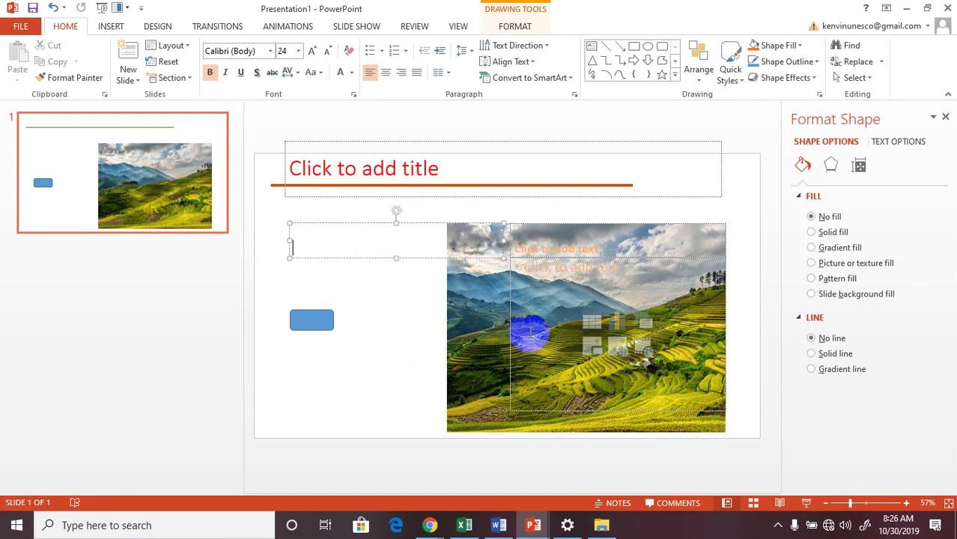
click(675, 229)
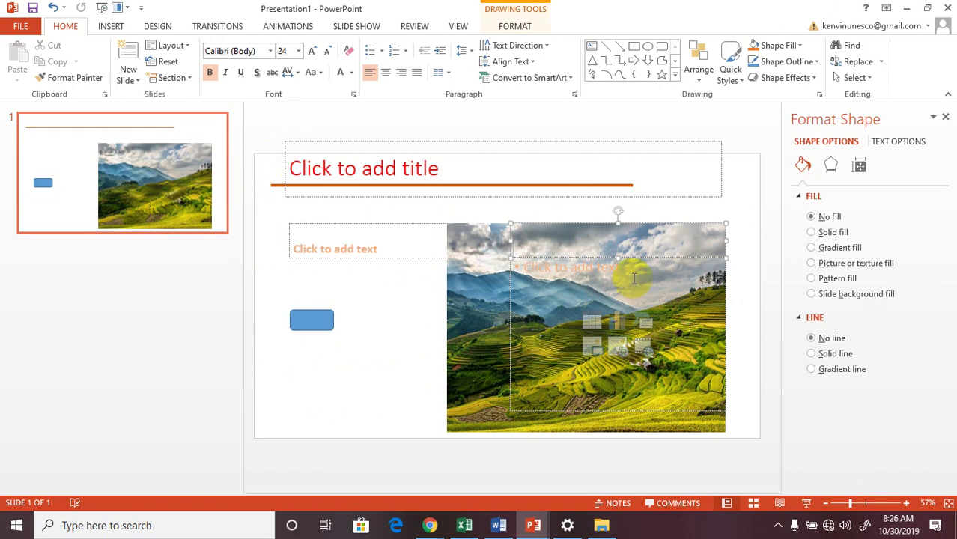
click(762, 201)
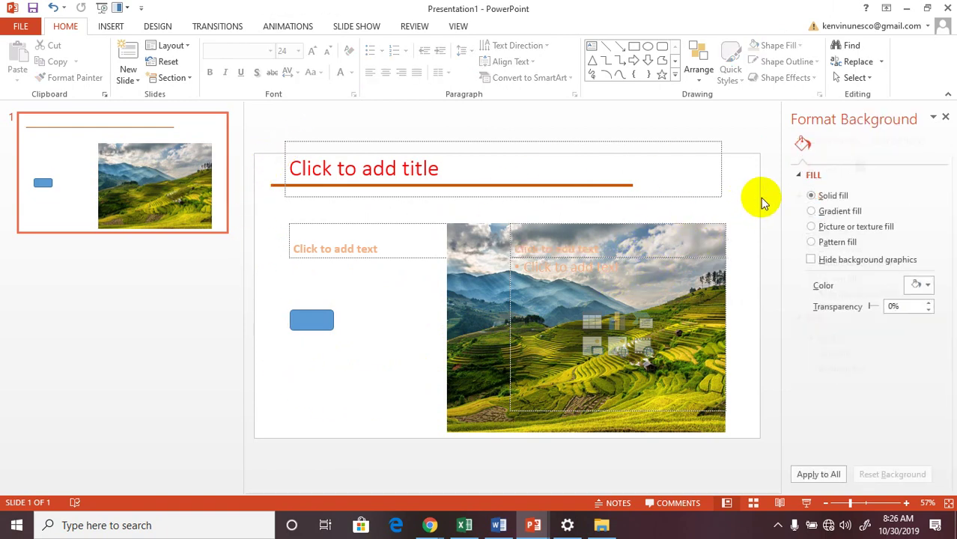
click(708, 230)
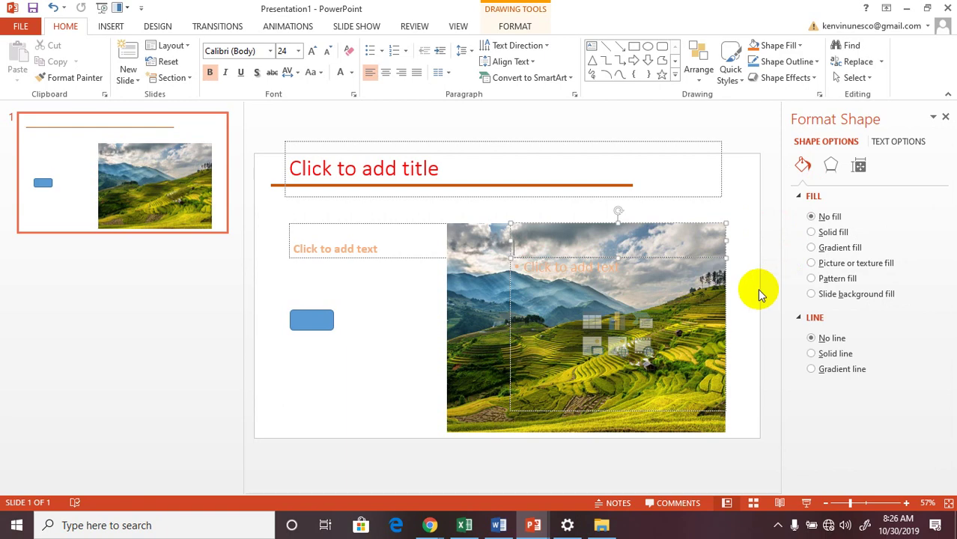
click(489, 381)
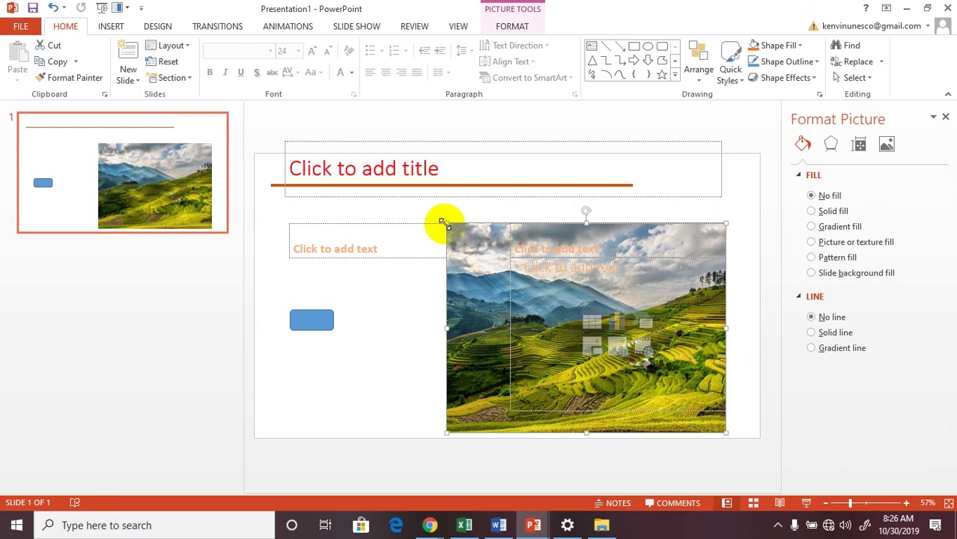
- Drag the landscape picture's top-left corner up and left to enlarge it
drag(444, 224, 405, 193)
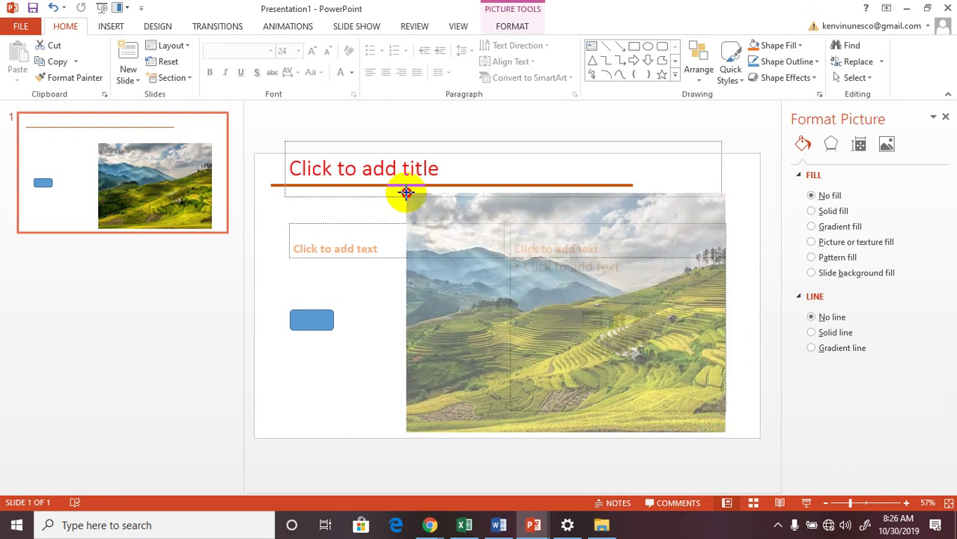
drag(405, 194, 411, 195)
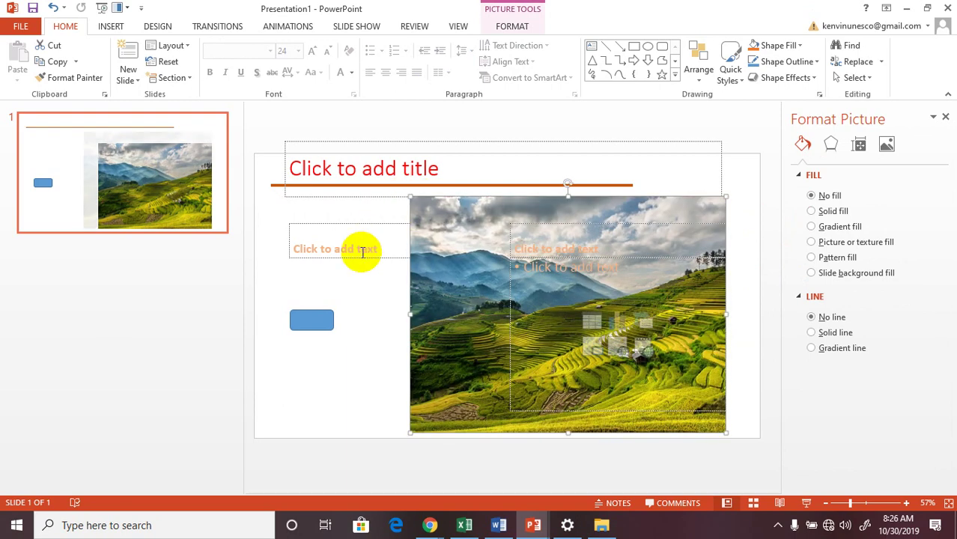
click(378, 352)
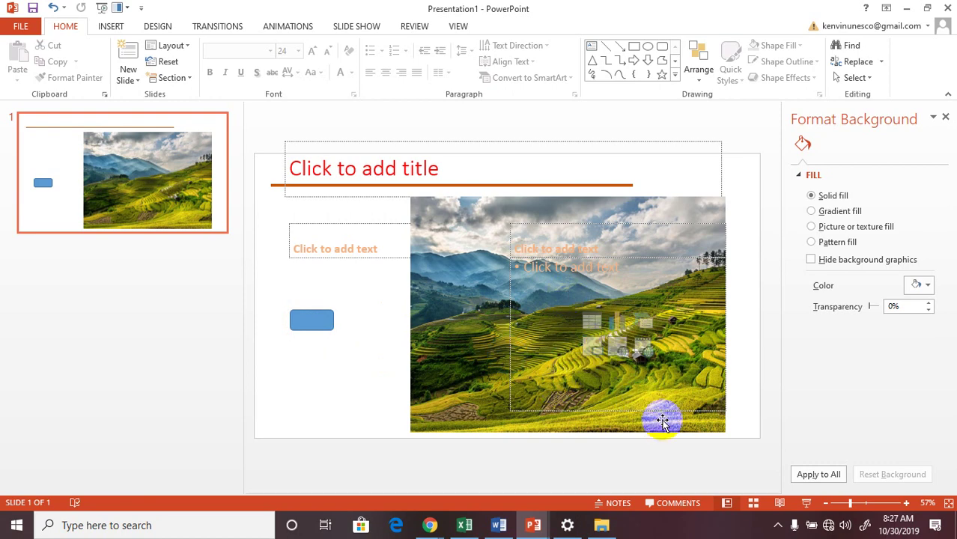
right_click(319, 404)
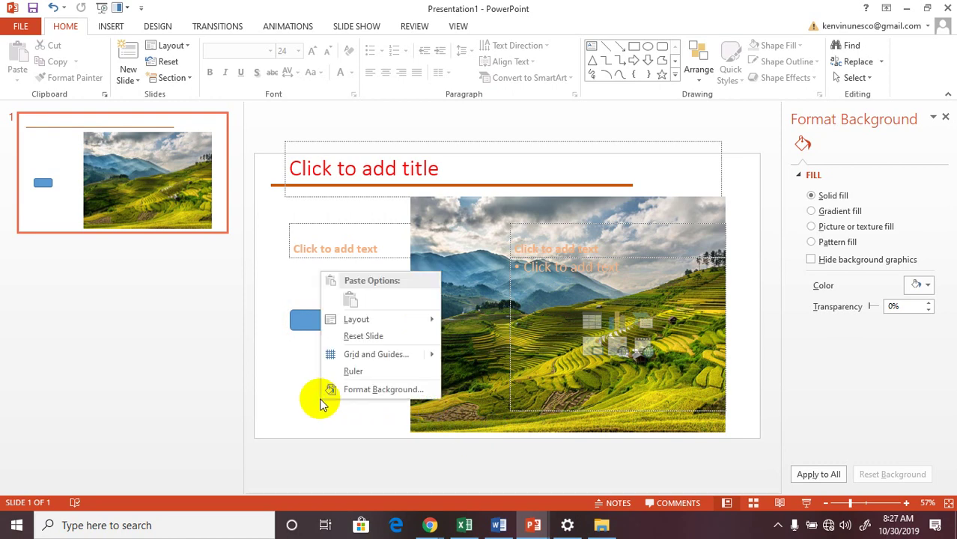
- Fill slide 1's background with olive green sampled by eyedropper from the photo
click(361, 391)
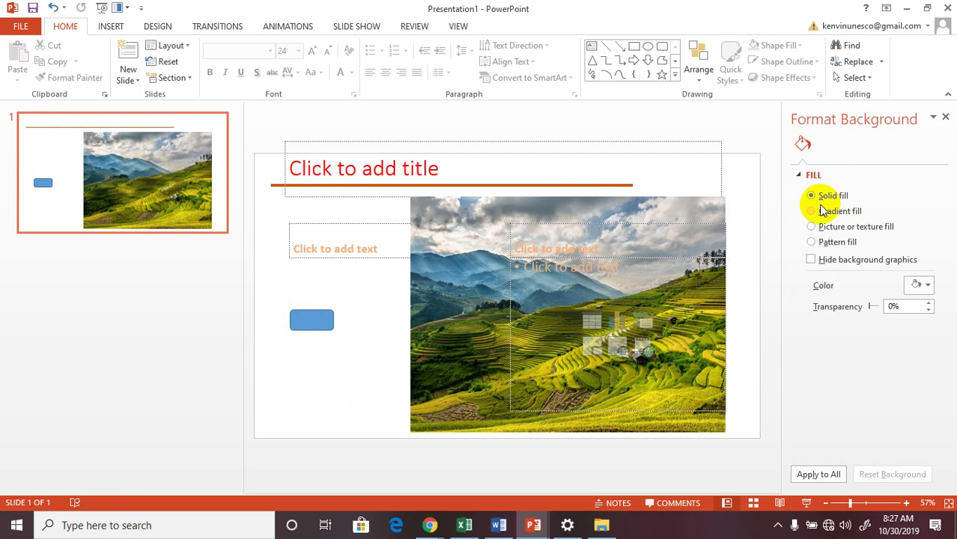
click(921, 285)
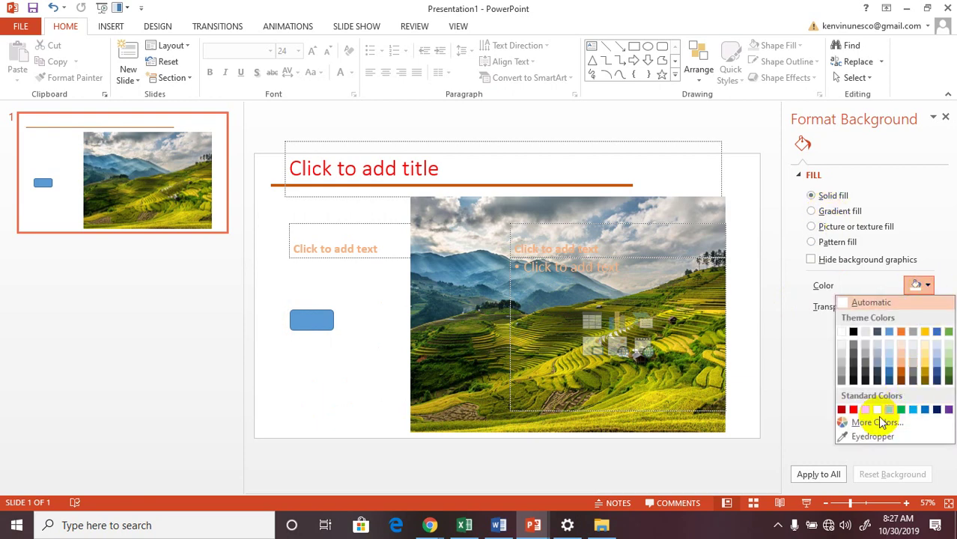
click(842, 437)
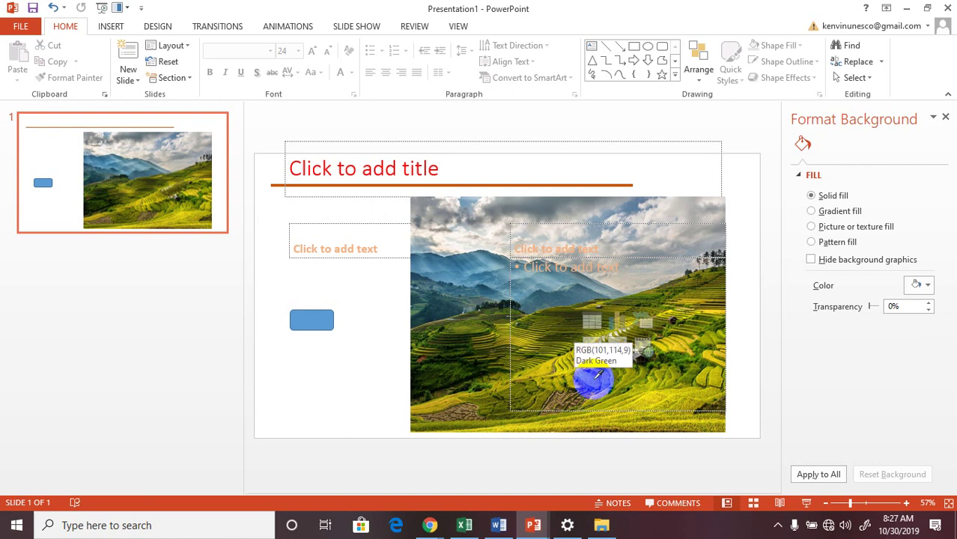
click(599, 373)
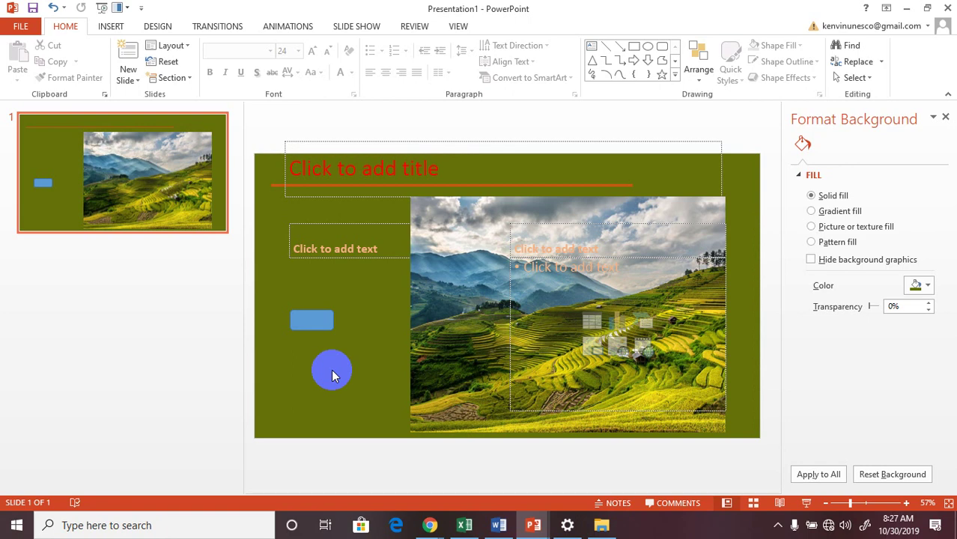
- Nudge the landscape picture slightly right and select the text placeholder over it
drag(671, 217, 672, 212)
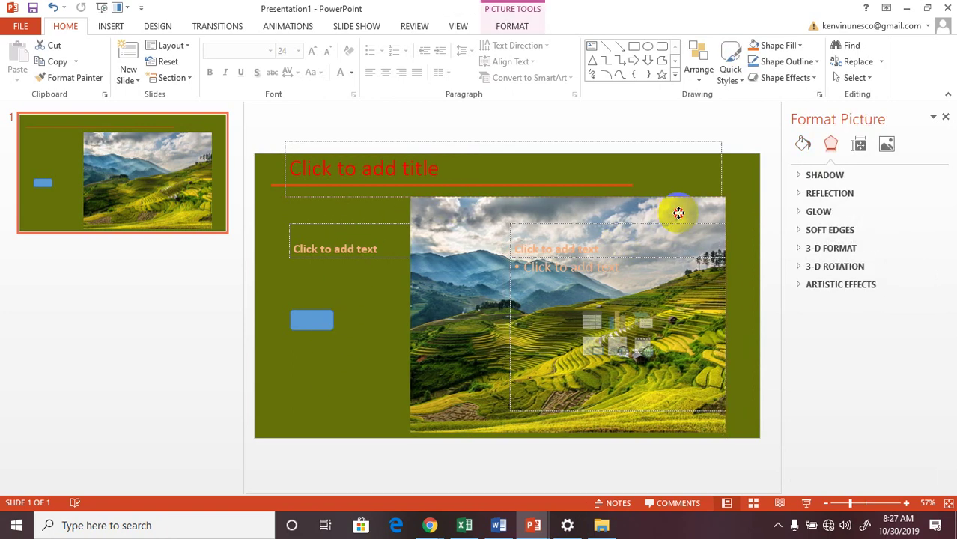
click(314, 346)
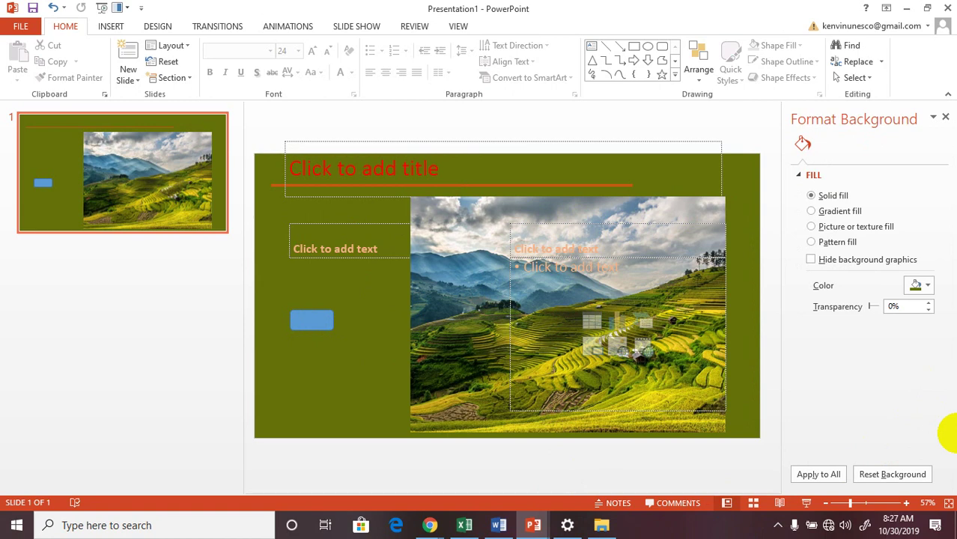
click(719, 307)
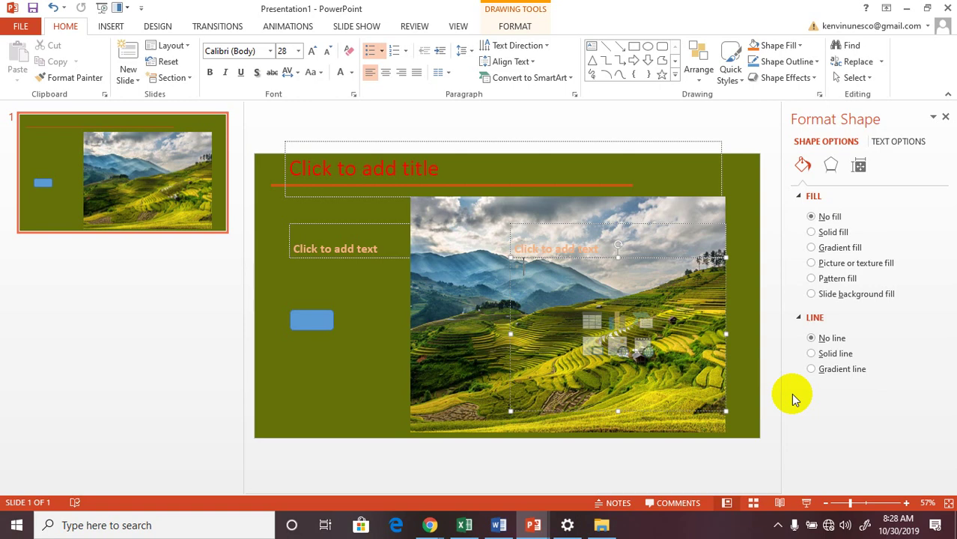
- Shift the landscape picture right to the slide edge and raise the left placeholder slightly
click(637, 207)
drag(635, 208, 646, 207)
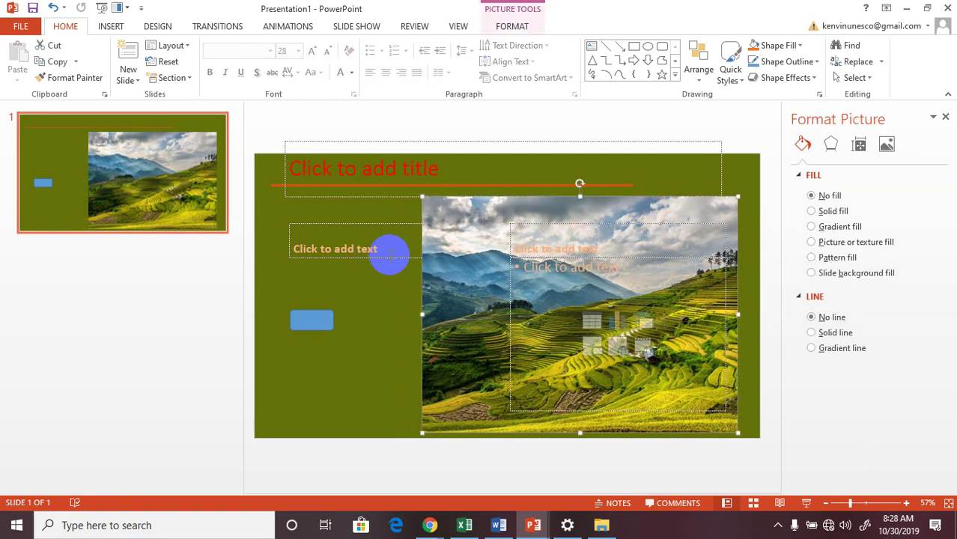
click(389, 255)
drag(334, 223, 327, 214)
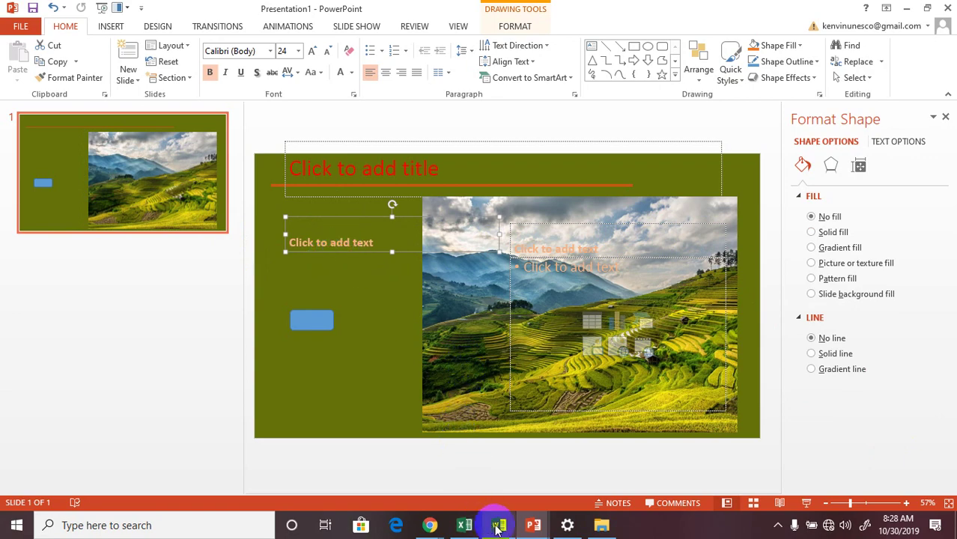
click(499, 525)
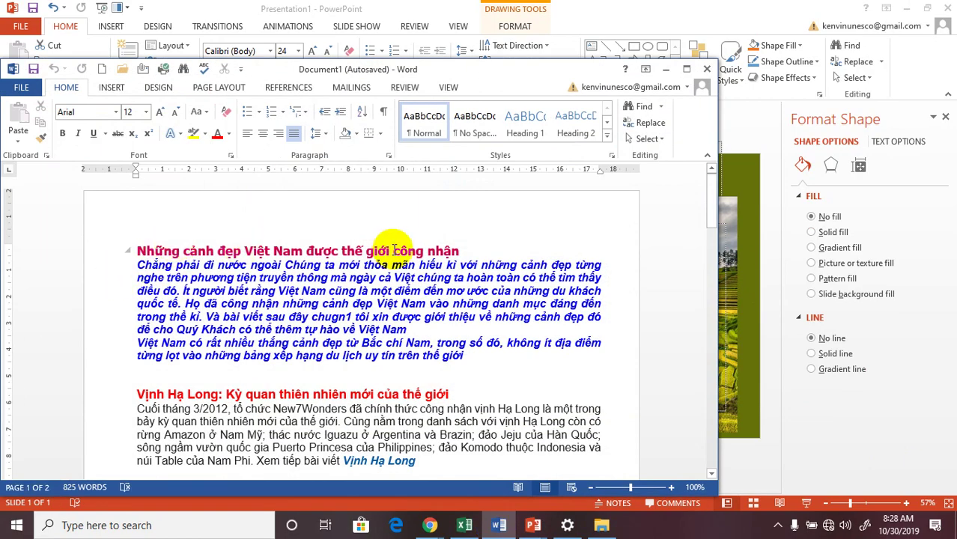
- Maximize Word and copy its red heading 'Những cảnh đẹp Việt Nam được thế giới công nhận'
scroll(345, 267, down, 4)
click(685, 70)
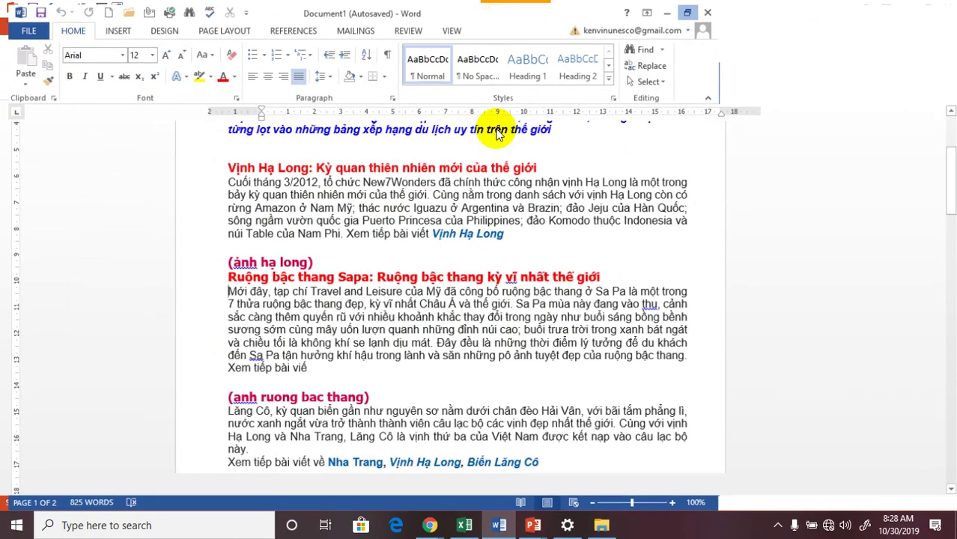
scroll(453, 210, up, 1)
scroll(464, 203, up, 3)
scroll(466, 202, up, 1)
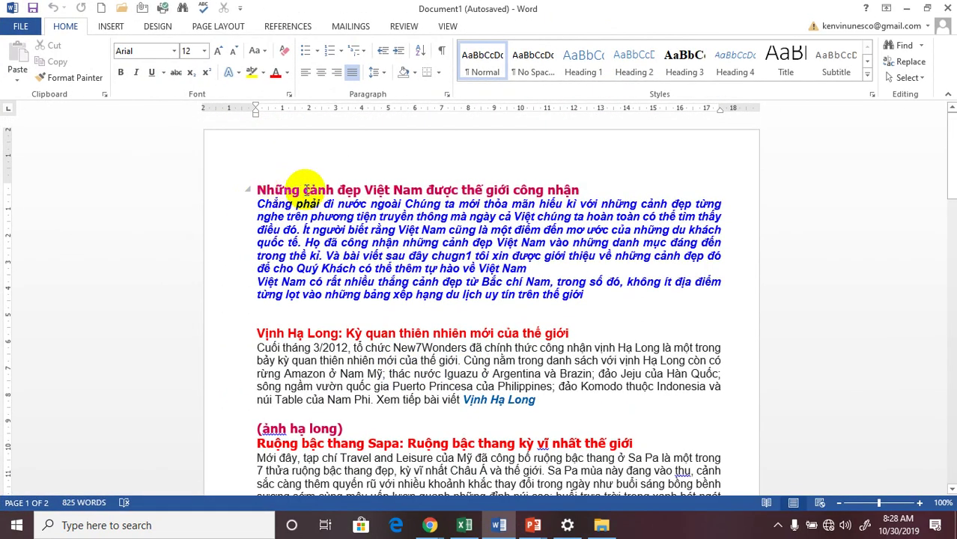
triple_click(323, 191)
right_click(330, 191)
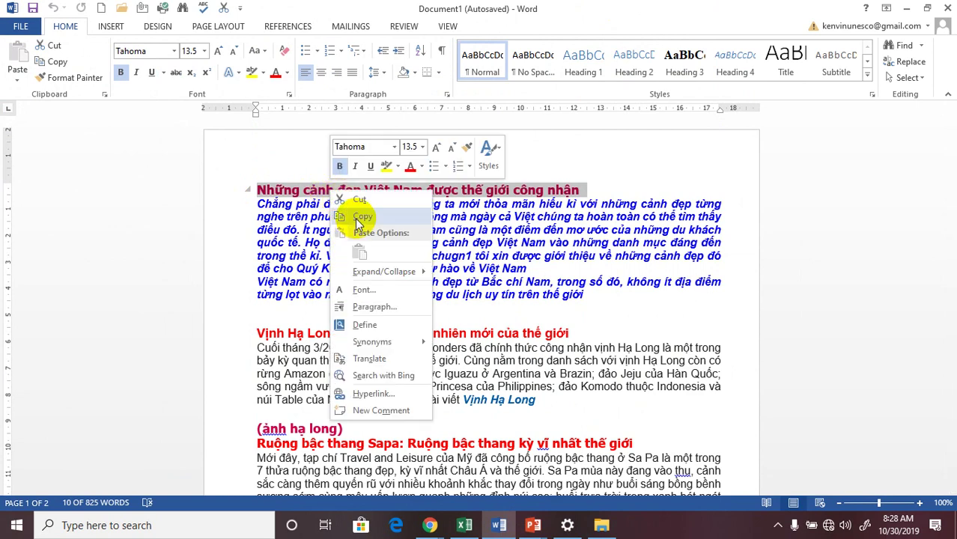
click(366, 216)
click(906, 8)
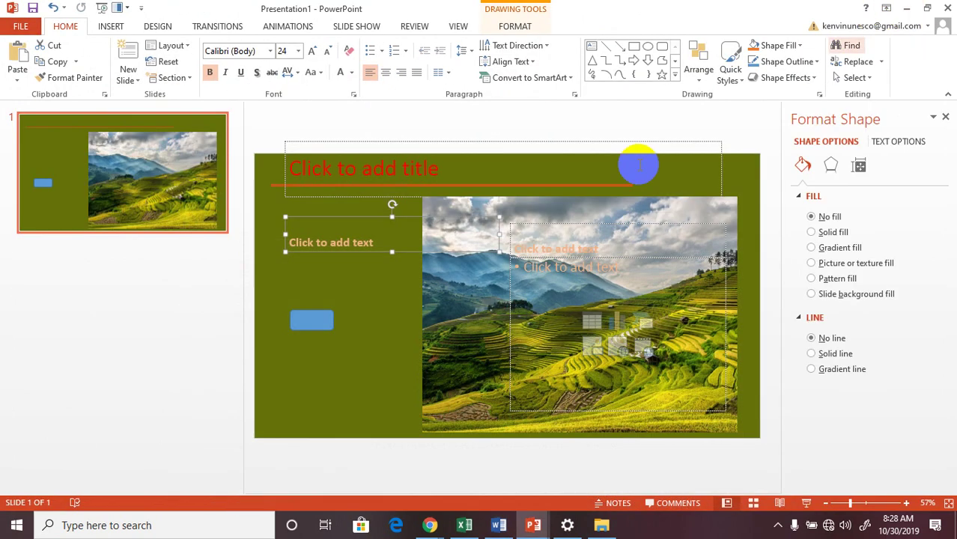
- Paste the copied heading as the slide 1 title and make its text white
click(453, 170)
key(ctrl+v)
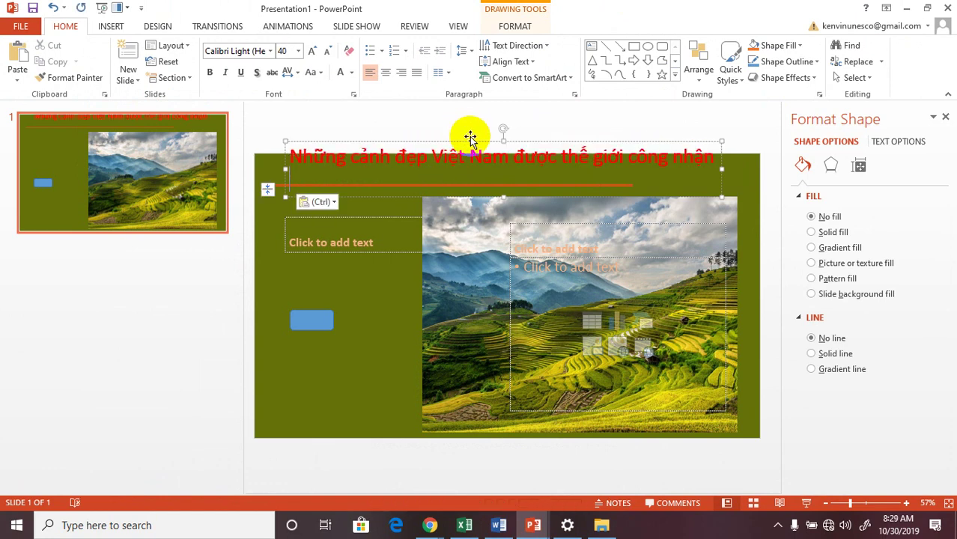
drag(470, 137, 465, 151)
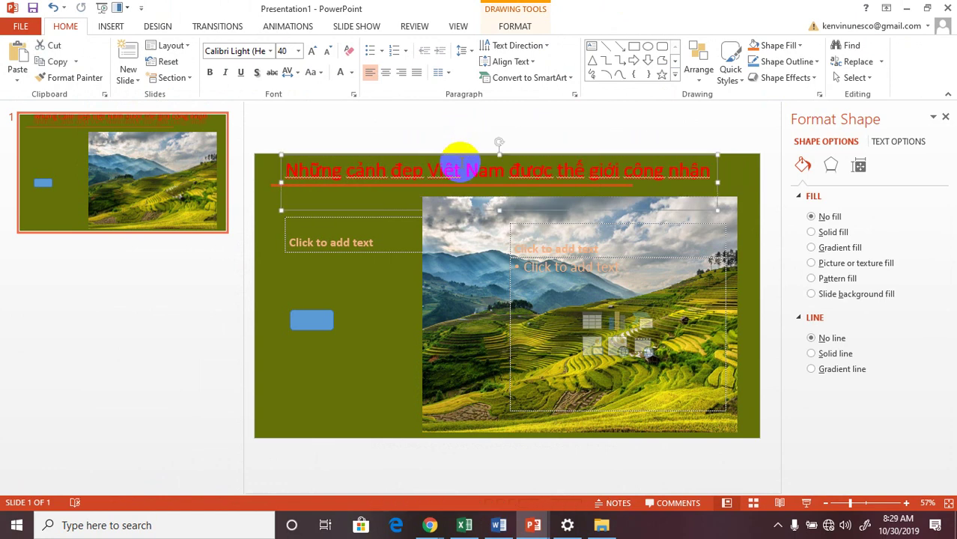
triple_click(460, 166)
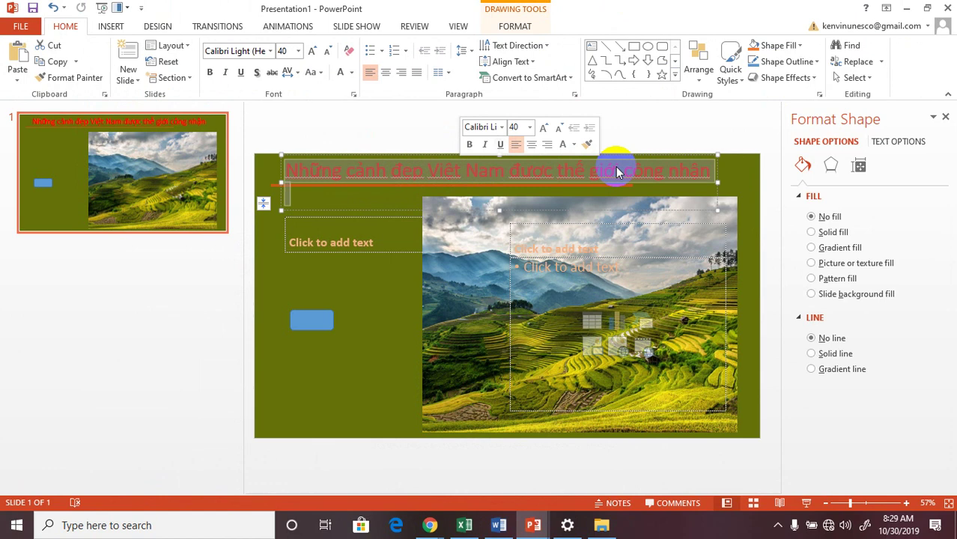
click(519, 182)
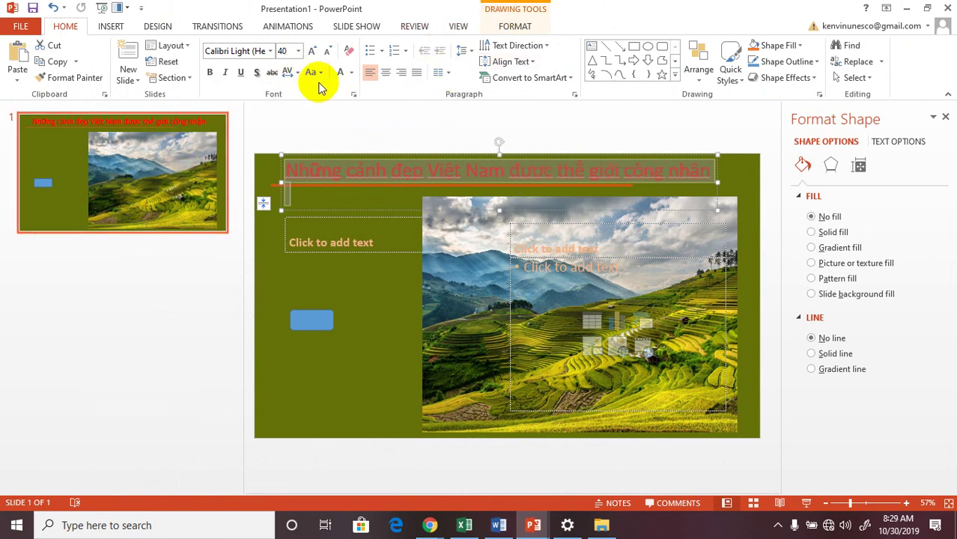
click(349, 72)
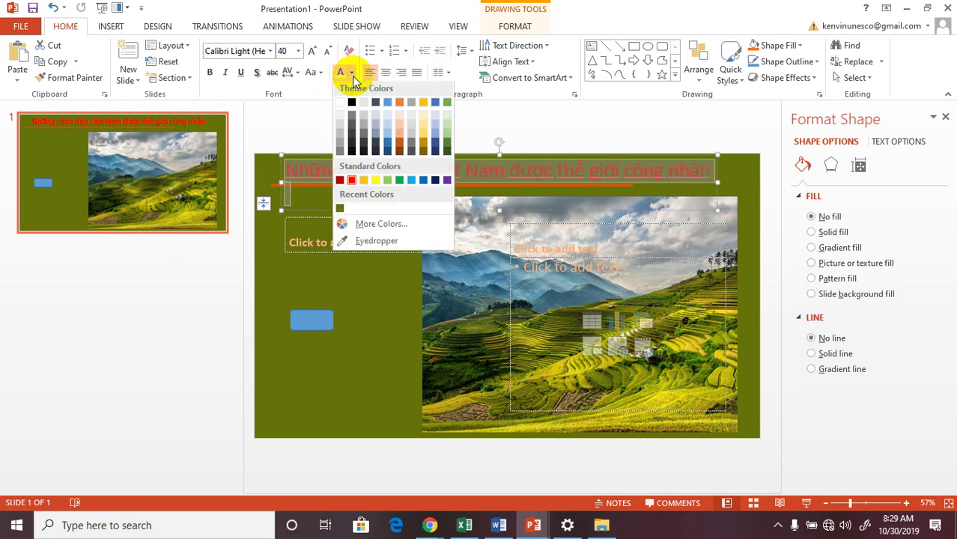
click(343, 108)
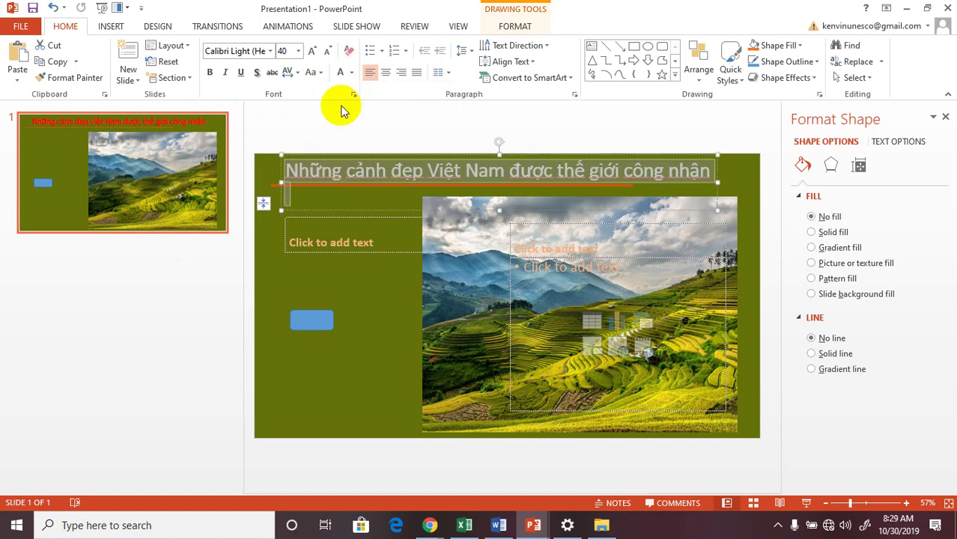
click(494, 116)
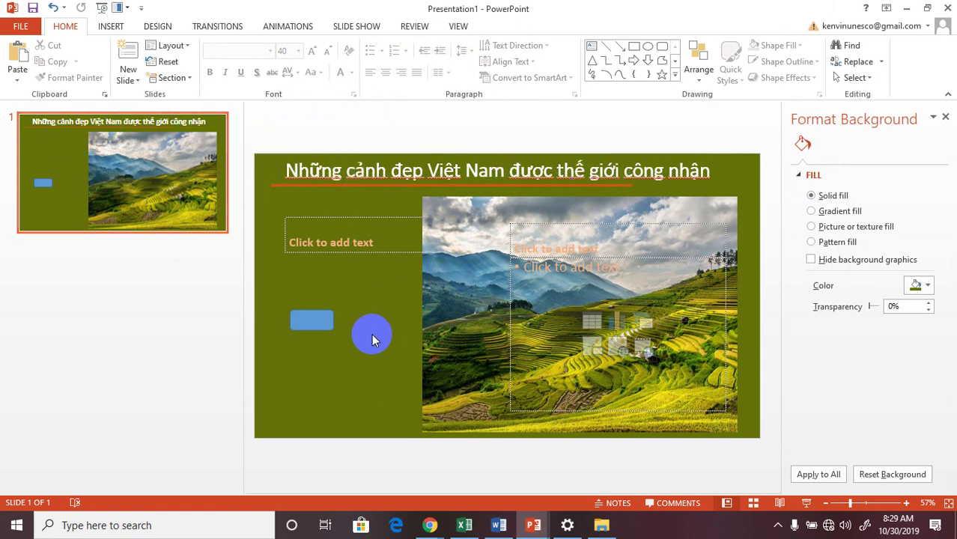
- Copy the two introductory paragraphs from the Word document
click(350, 249)
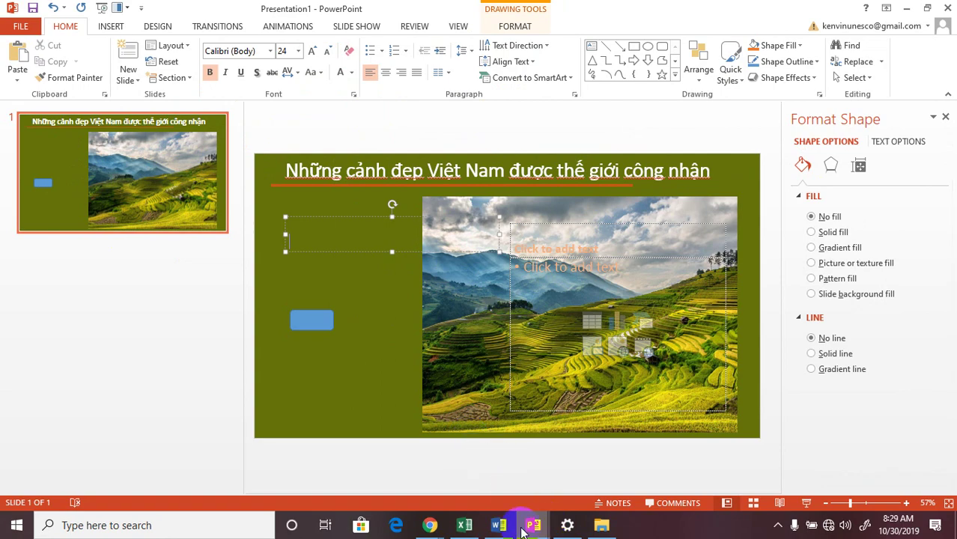
click(498, 527)
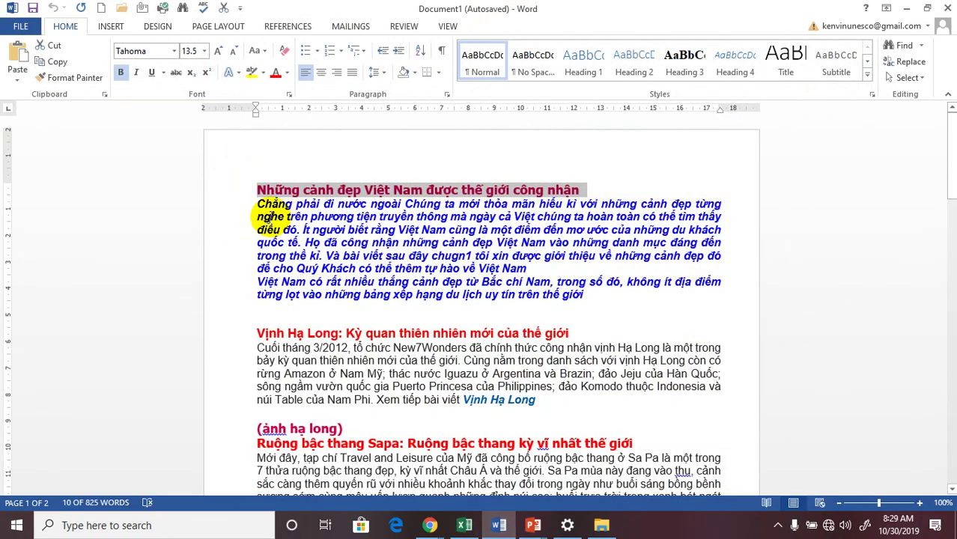
mouse_move(257, 204)
mouse_down()
mouse_move(305, 247)
mouse_move(589, 305)
mouse_up()
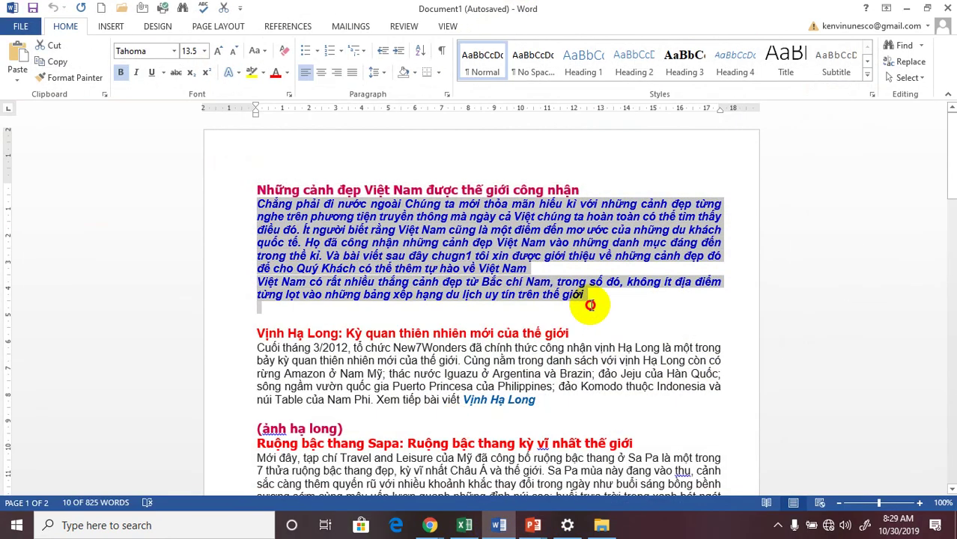
right_click(445, 237)
click(471, 263)
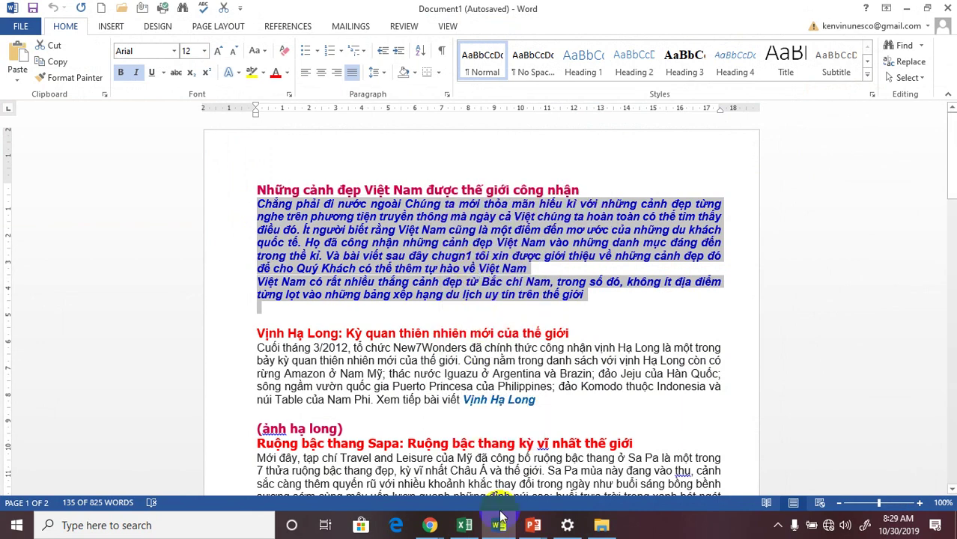
- Paste the two Vietnamese paragraphs into the left text box and move it up slightly
mouse_move(535, 526)
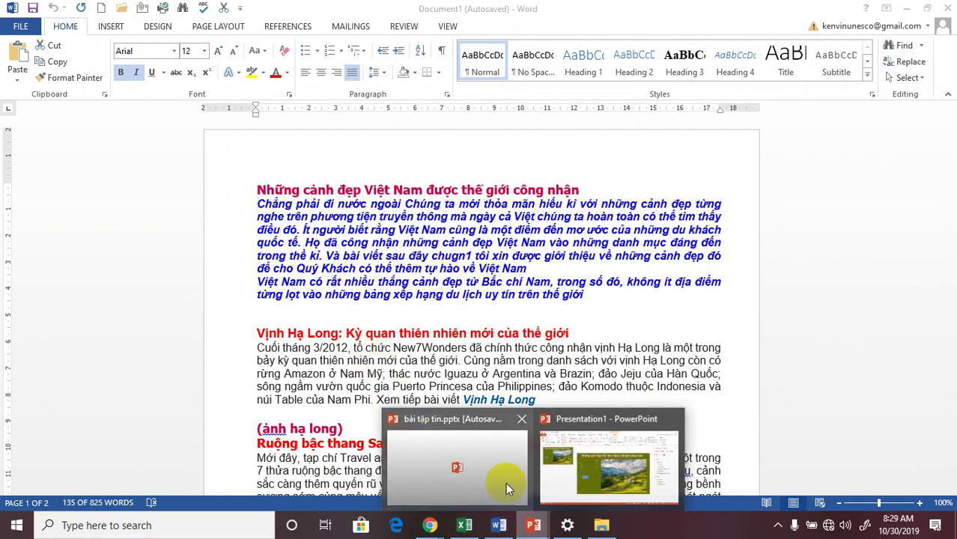
click(549, 476)
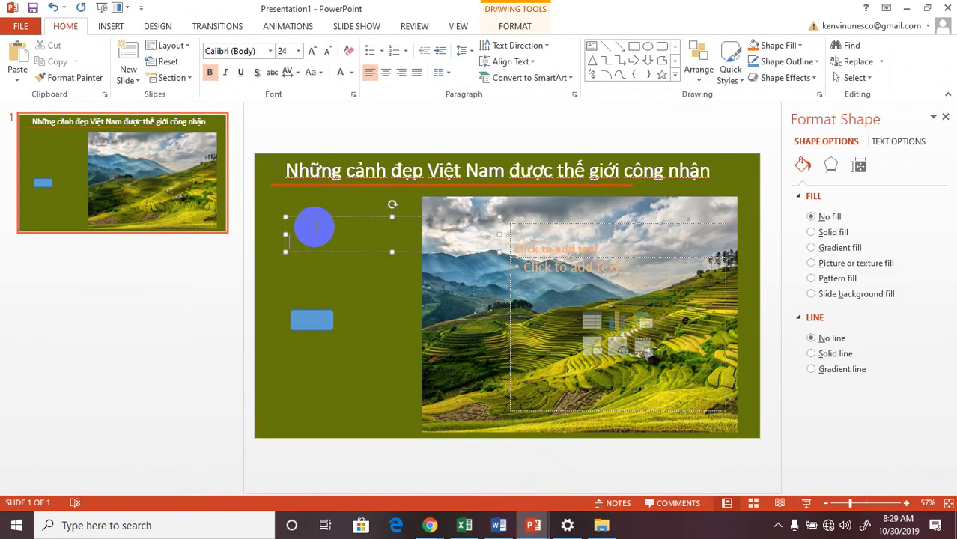
key(ctrl+v)
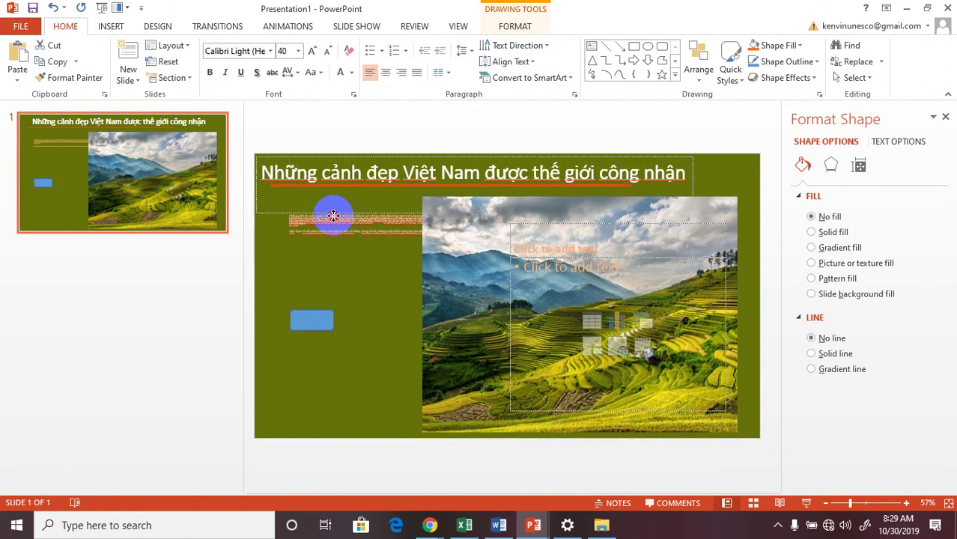
click(344, 235)
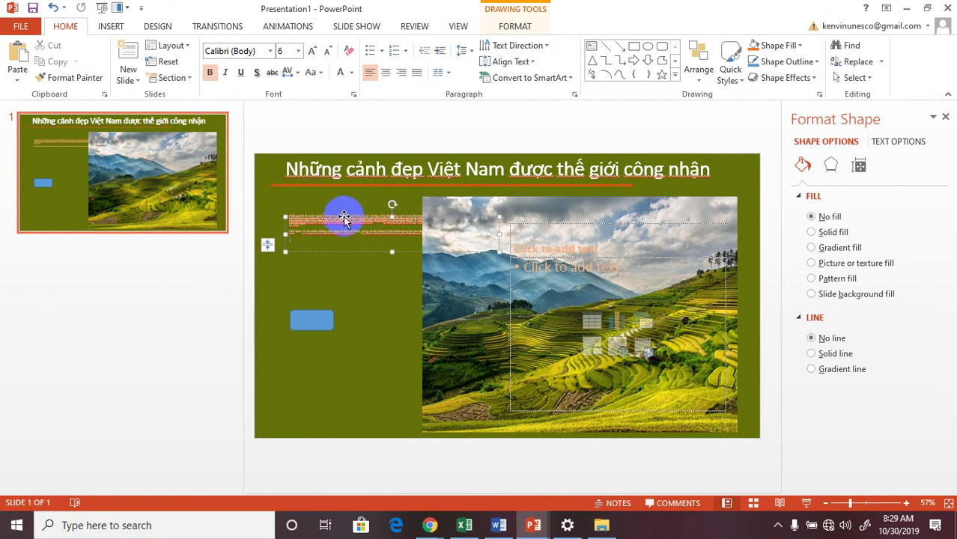
drag(344, 217, 340, 207)
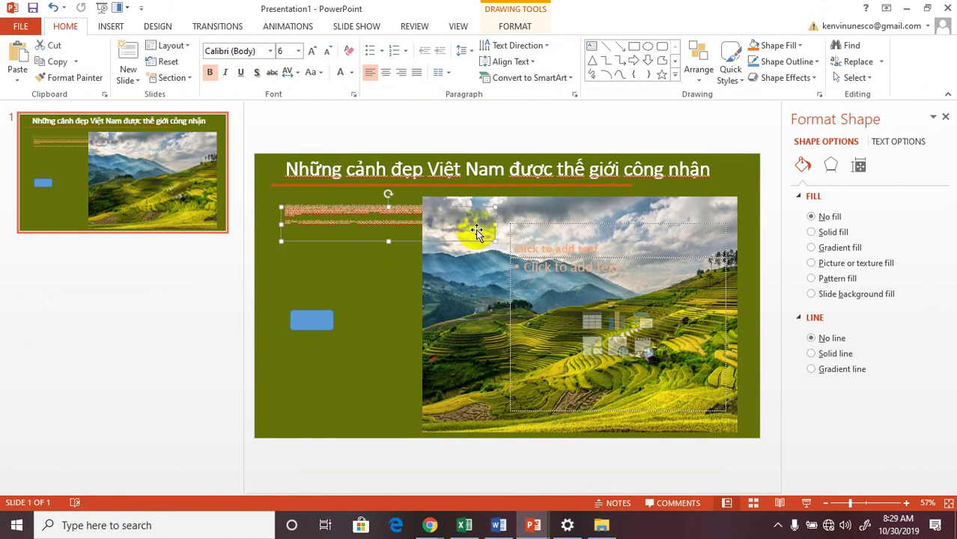
- Stretch the text box down the left side and narrow the photo from its left edge
click(382, 241)
drag(388, 241, 388, 388)
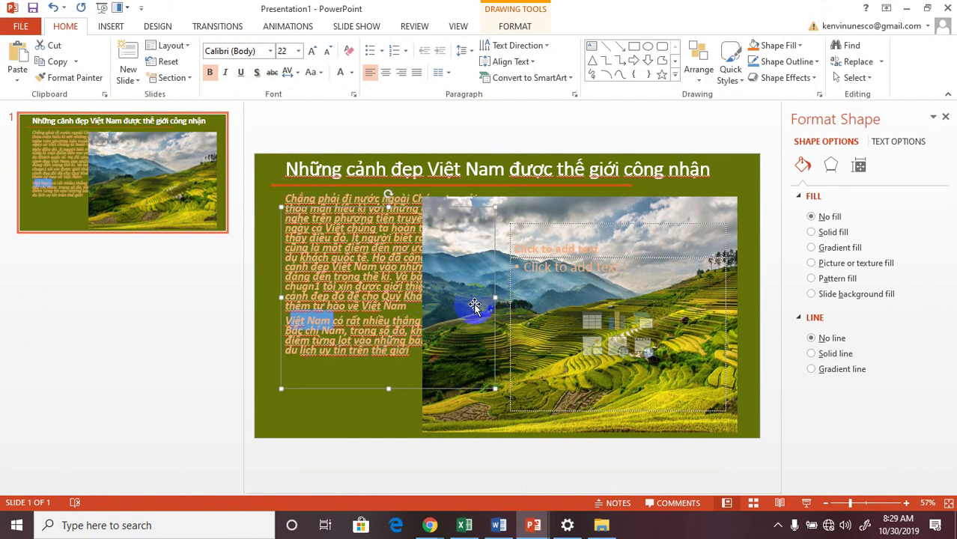
click(449, 318)
drag(422, 312, 488, 311)
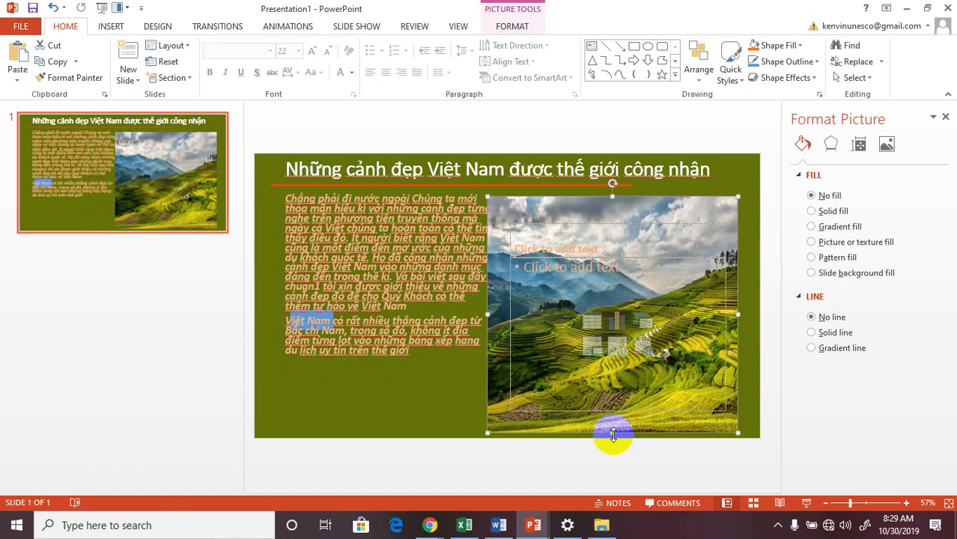
- Shorten the photo slightly and justify all the body text paragraphs
drag(613, 432, 613, 411)
click(564, 318)
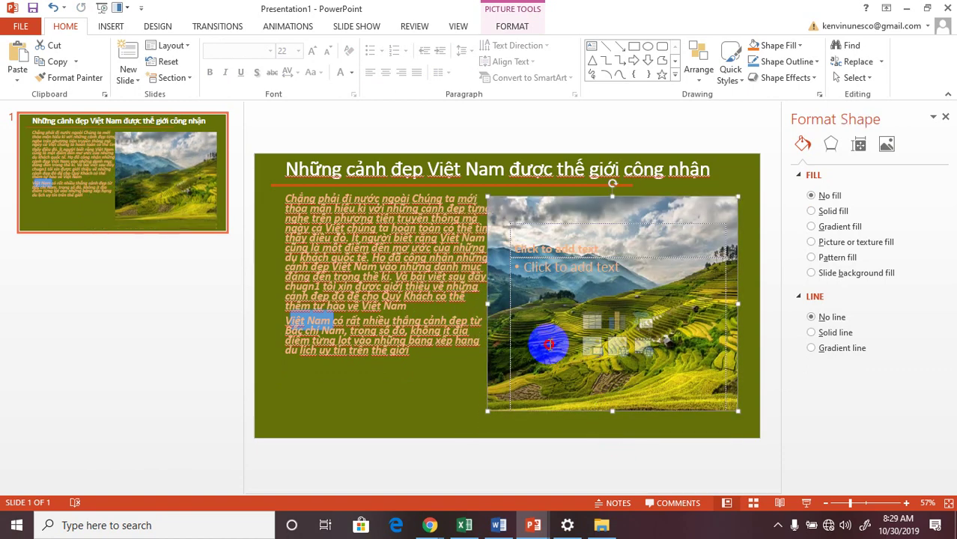
click(337, 218)
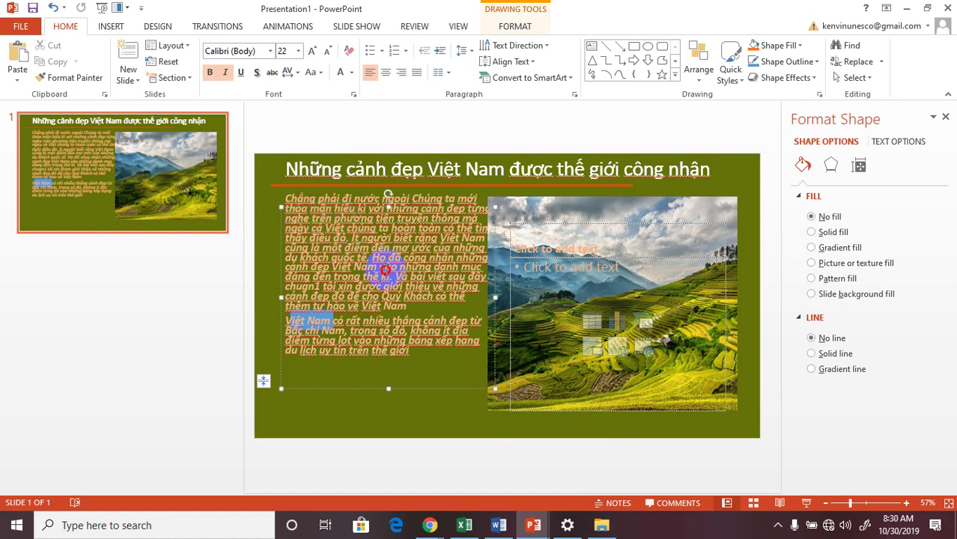
key(ctrl+a)
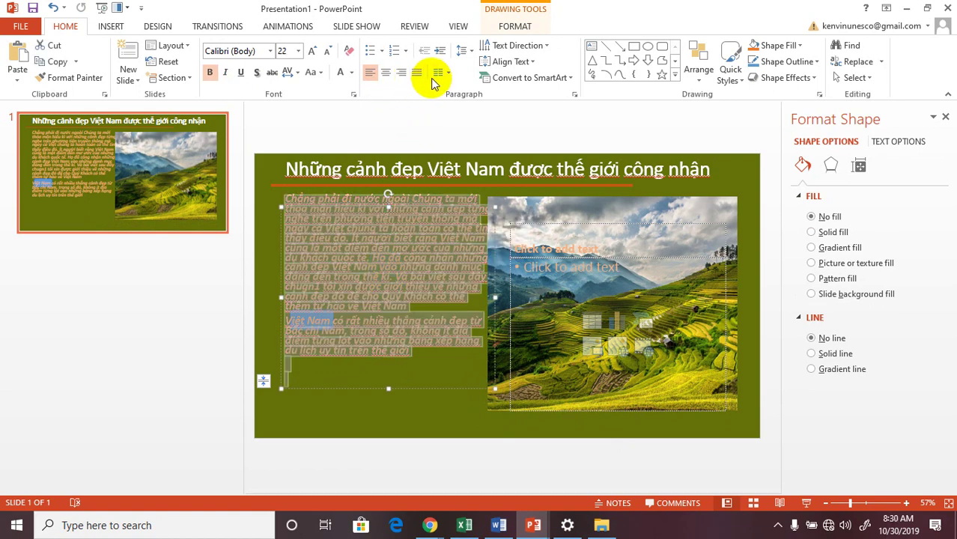
click(417, 74)
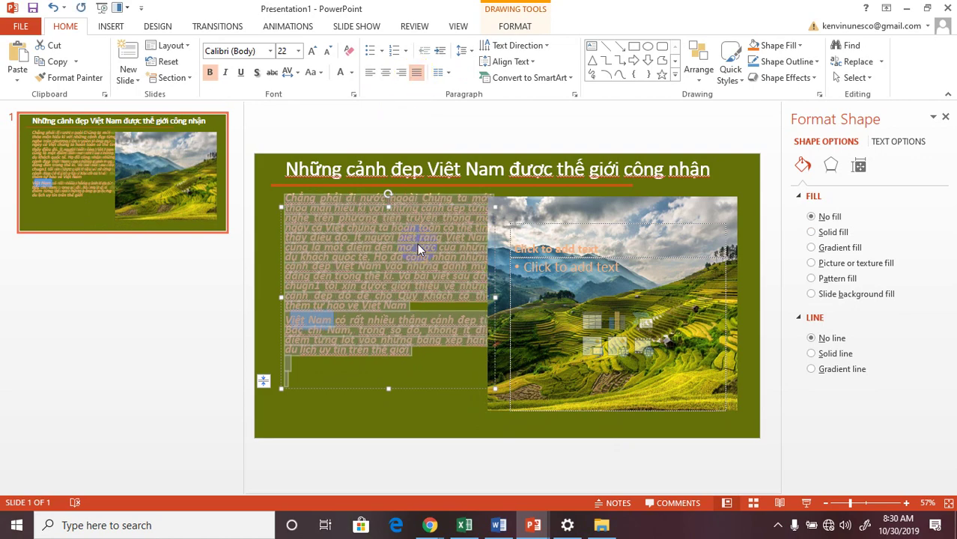
click(409, 343)
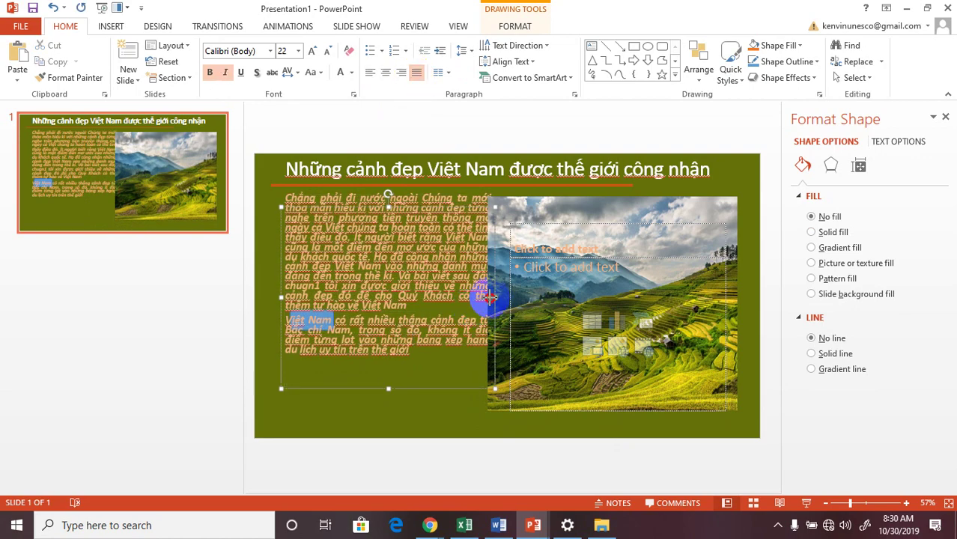
- Narrow the body text box from the right and shorten the photo a bit more
mouse_move(489, 297)
mouse_down()
mouse_move(476, 297)
mouse_move(491, 304)
mouse_up()
click(495, 343)
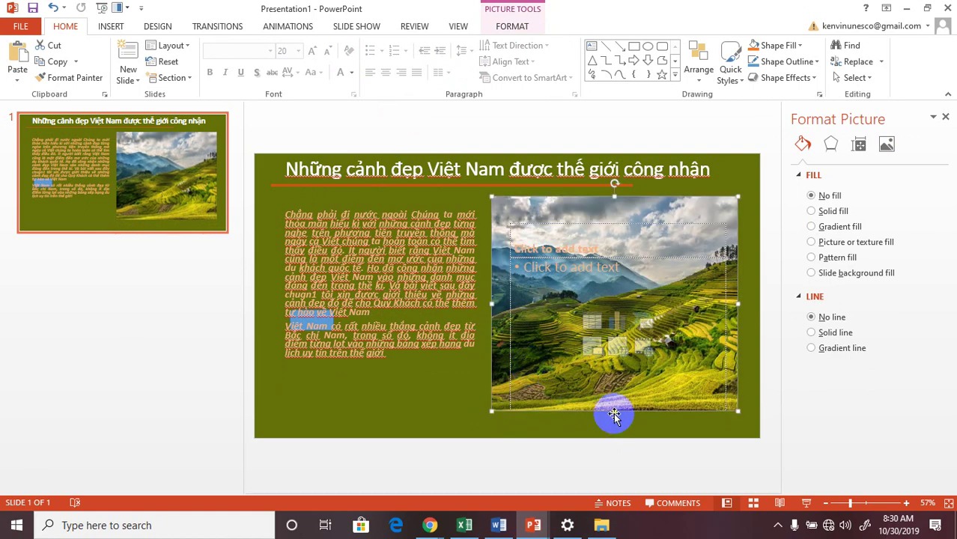
drag(614, 411, 614, 399)
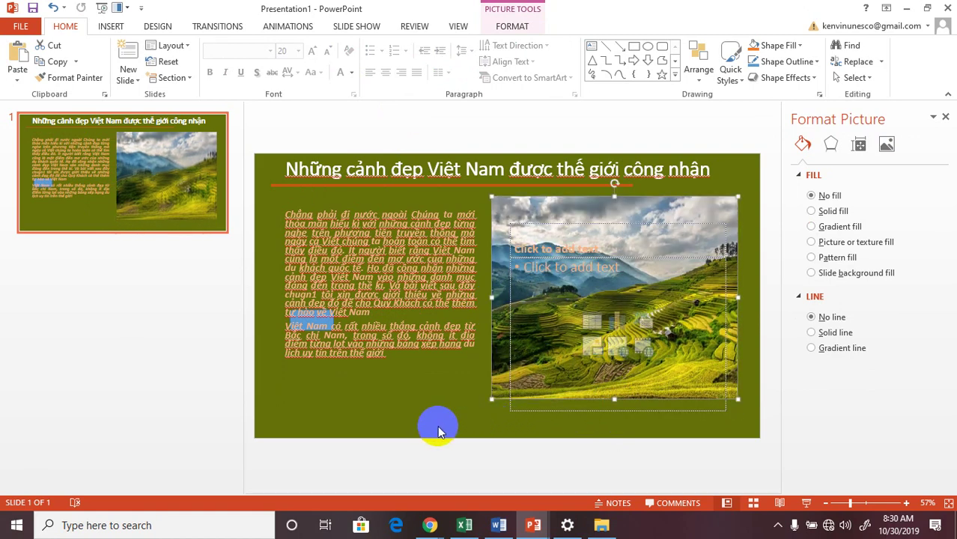
click(435, 432)
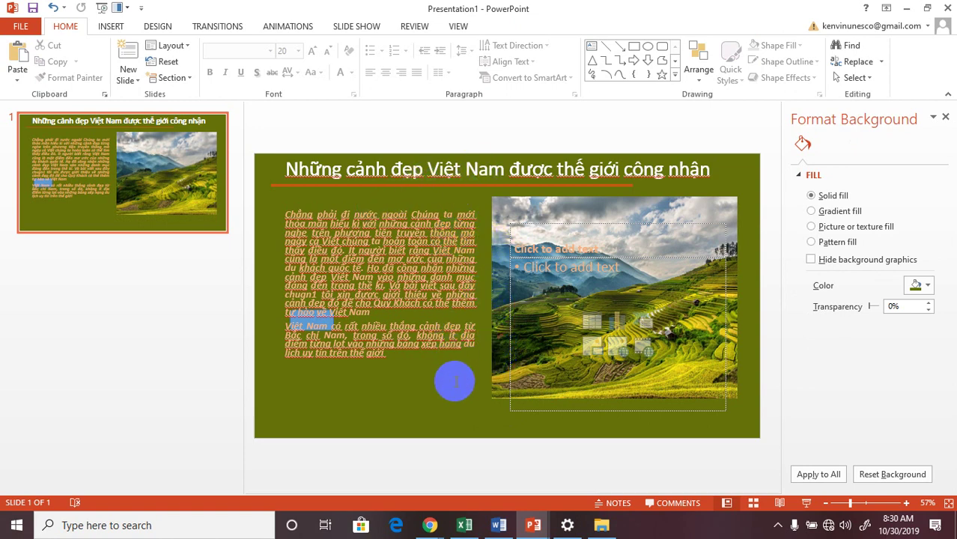
key(F5)
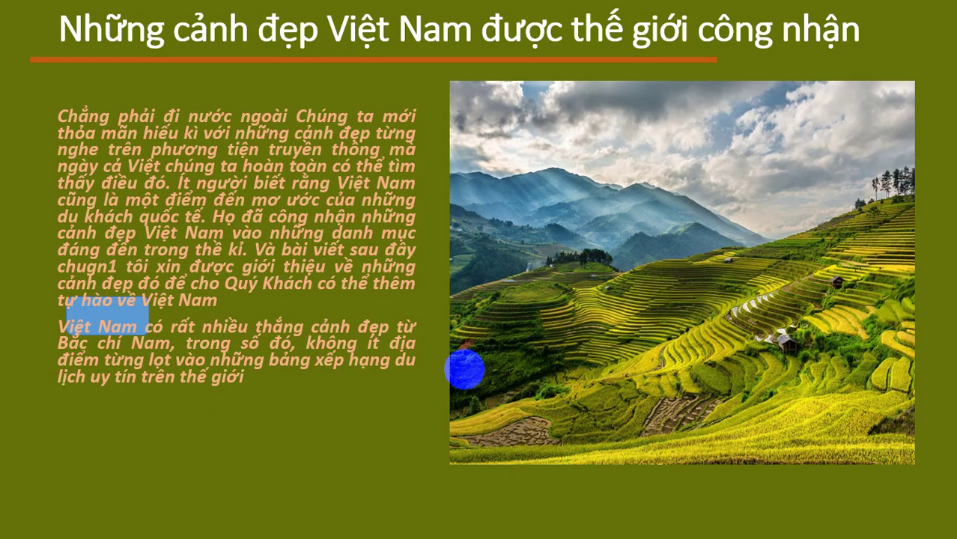
click(527, 315)
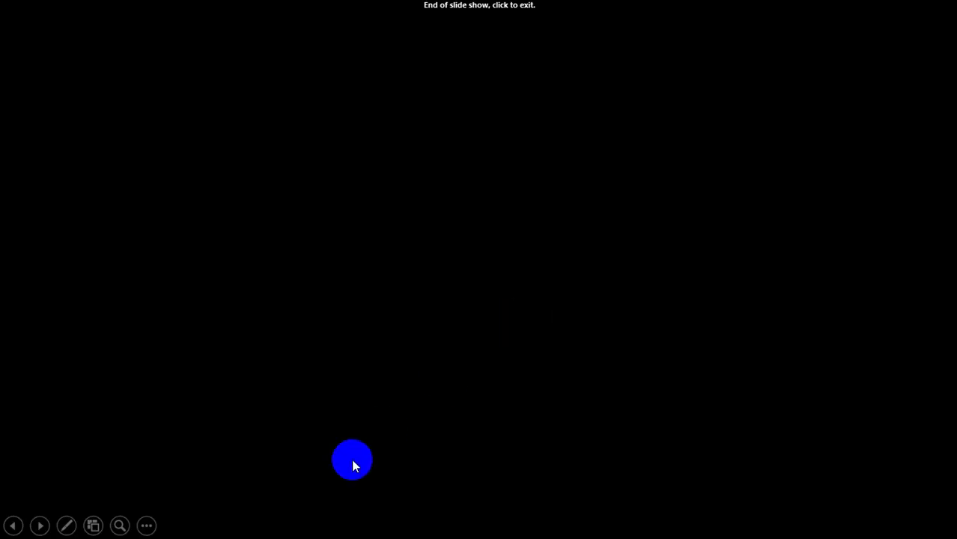
click(479, 292)
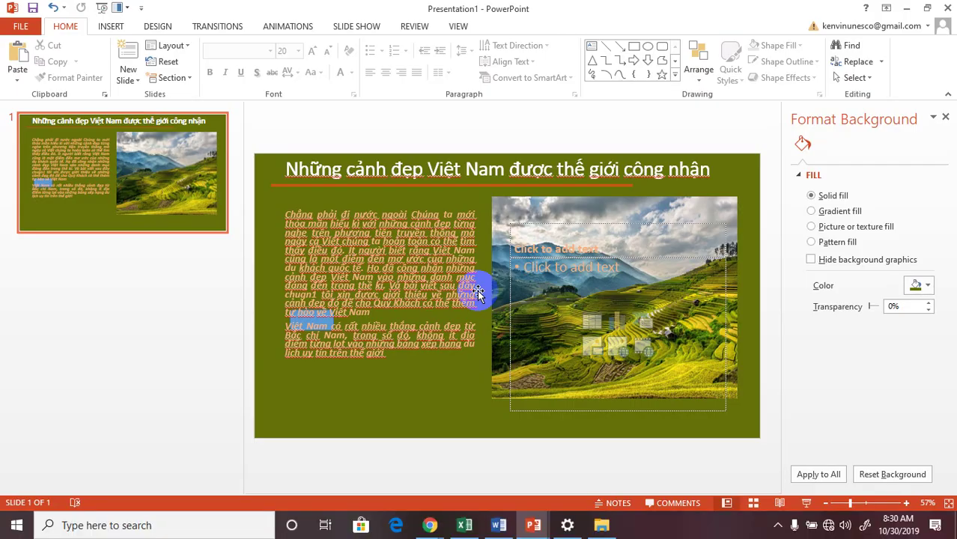
- Insert a new Comparison-layout slide 2 after slide 1
right_click(131, 221)
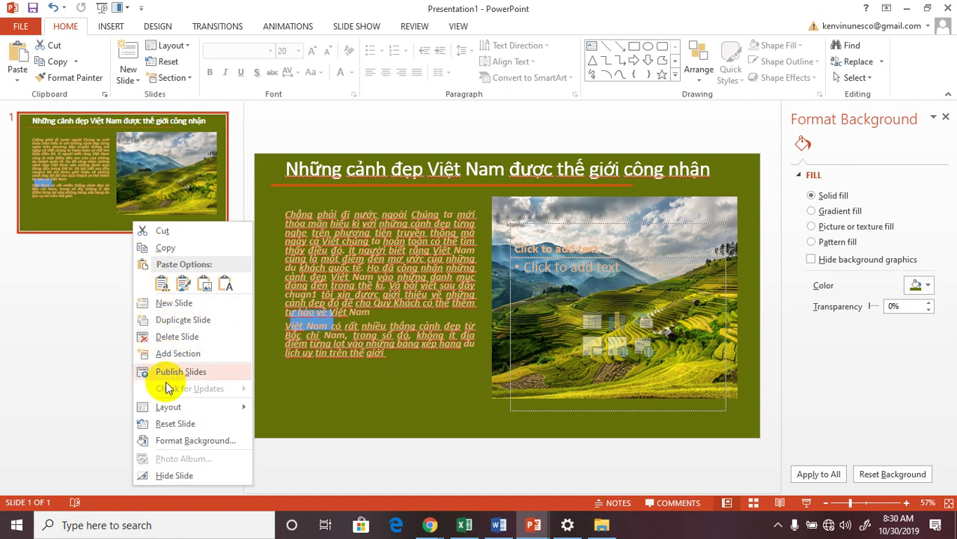
mouse_move(169, 409)
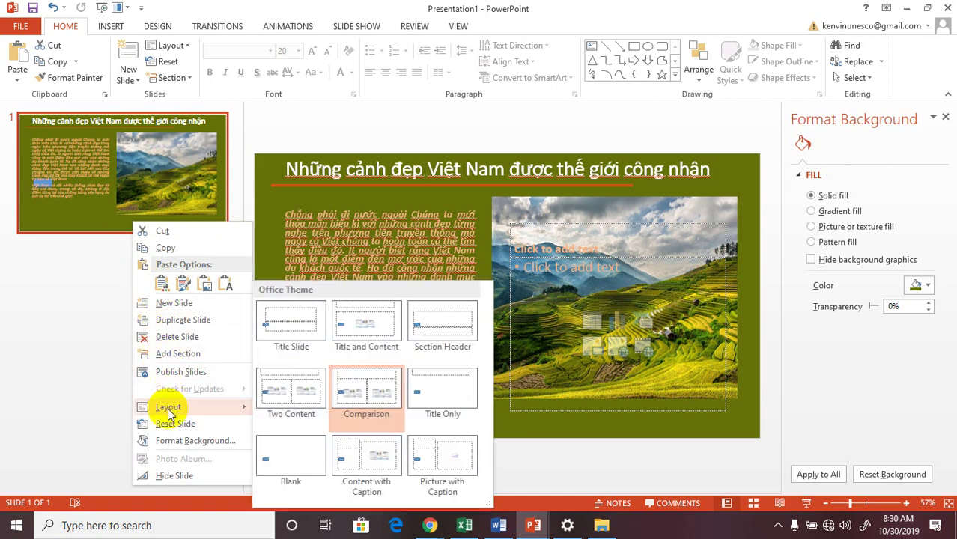
click(168, 305)
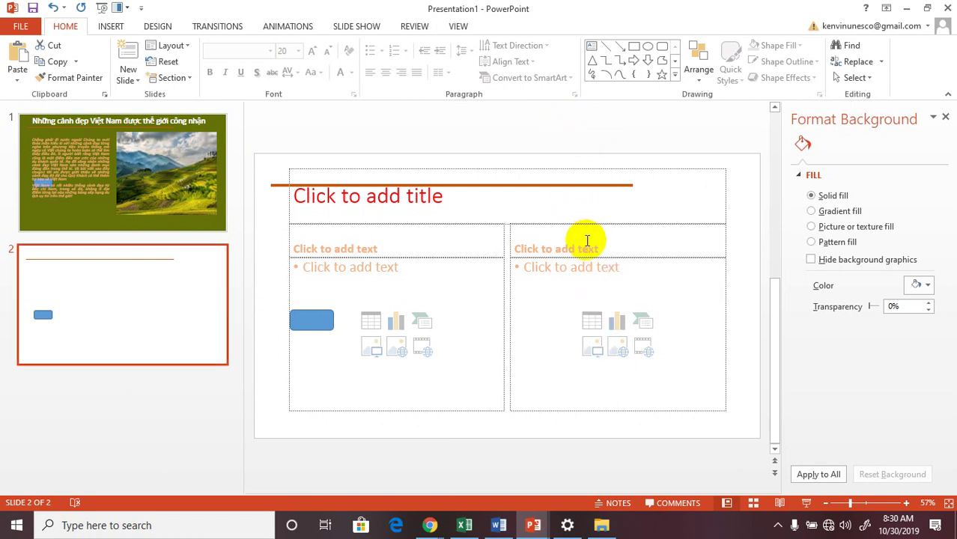
click(560, 283)
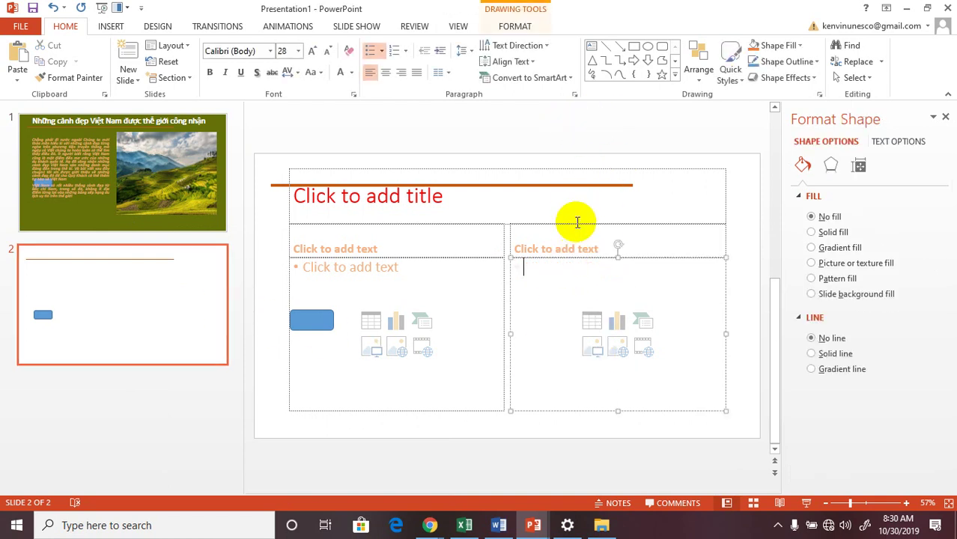
- Draw a large oval circle over slide 2's right content placeholder
click(577, 222)
click(642, 143)
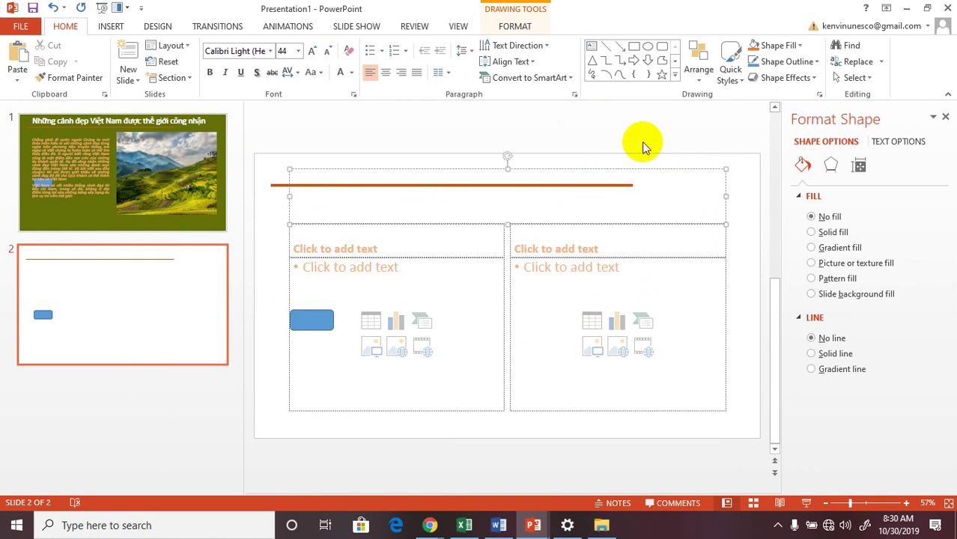
click(646, 47)
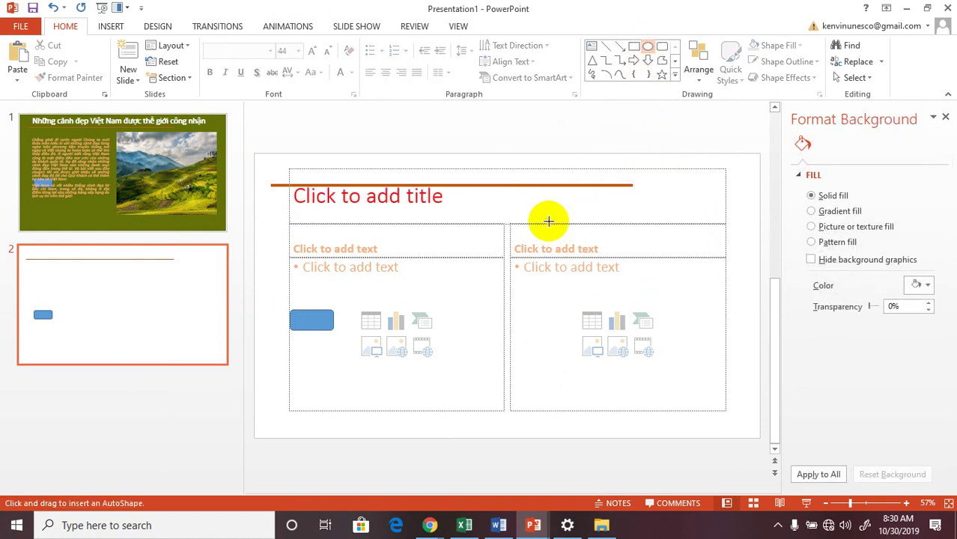
drag(524, 208, 694, 378)
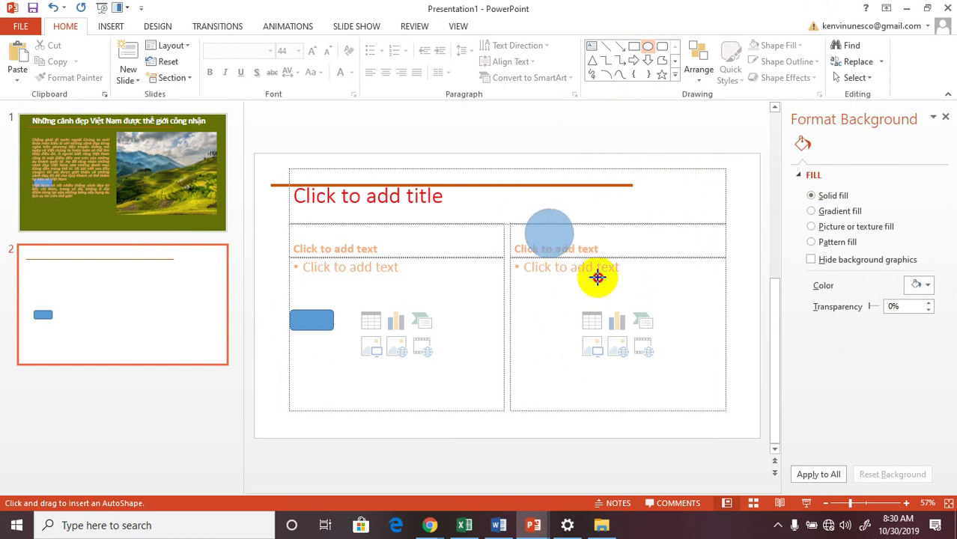
drag(694, 379, 710, 397)
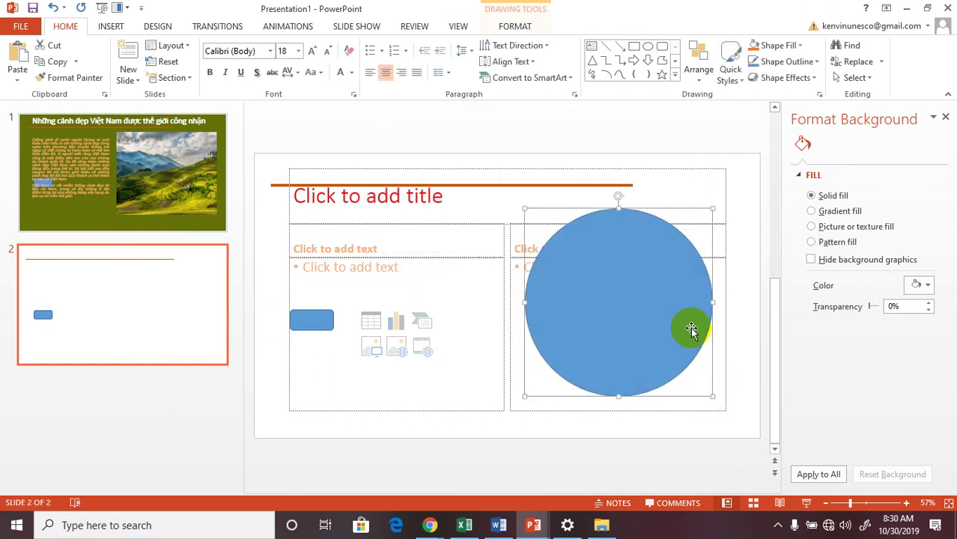
drag(681, 319, 675, 311)
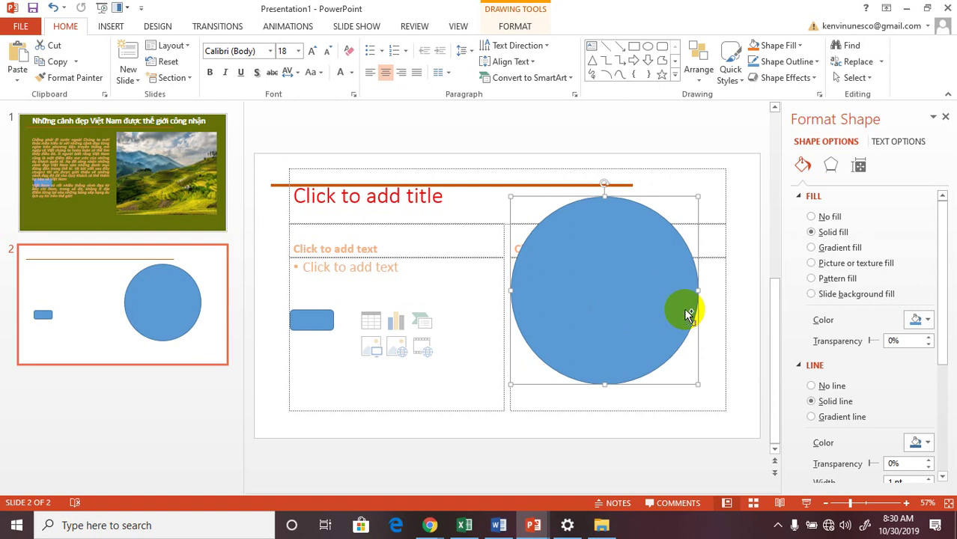
- Make a slightly offset, overlapping copy of the circle
drag(687, 311, 687, 314)
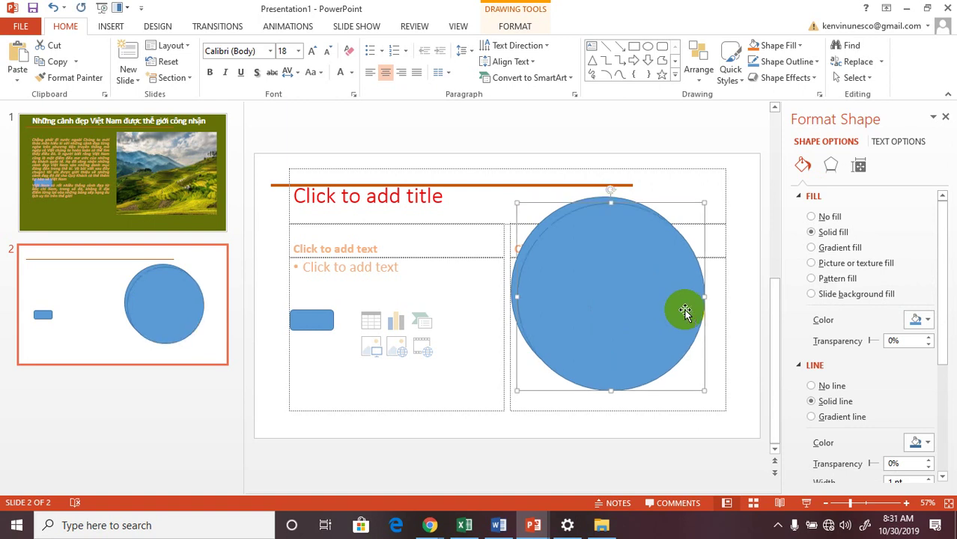
drag(686, 313, 687, 300)
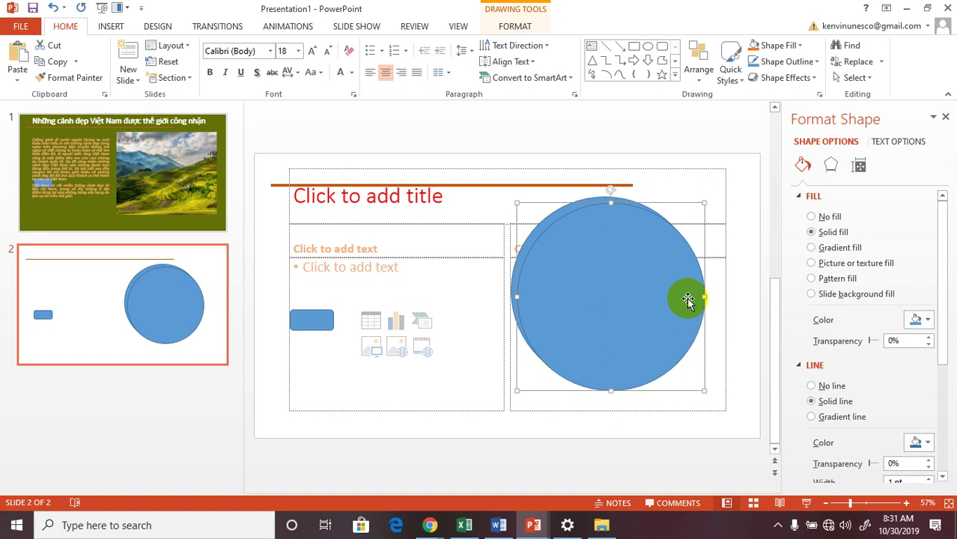
drag(688, 301, 669, 302)
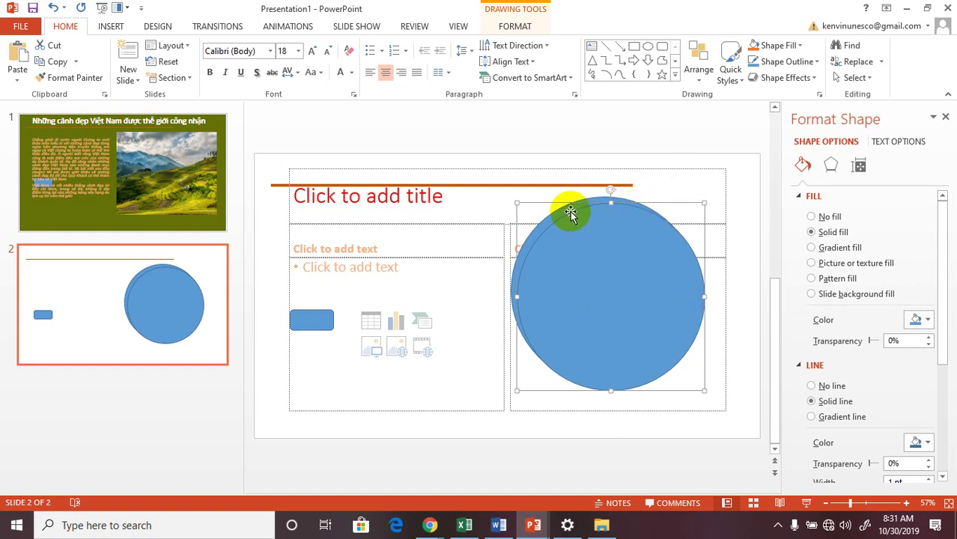
drag(569, 210, 569, 213)
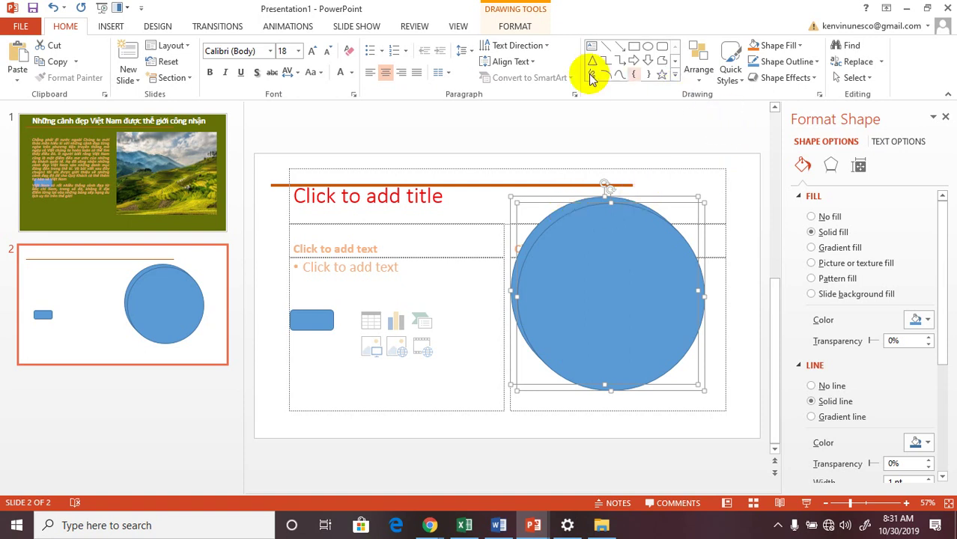
click(516, 28)
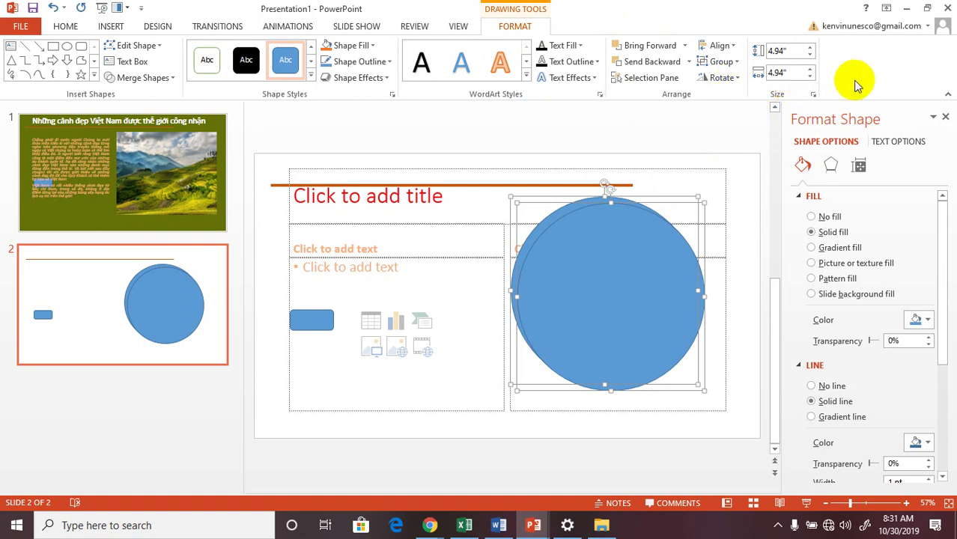
- Align the two circles on their left and top edges so they overlap exactly
click(725, 47)
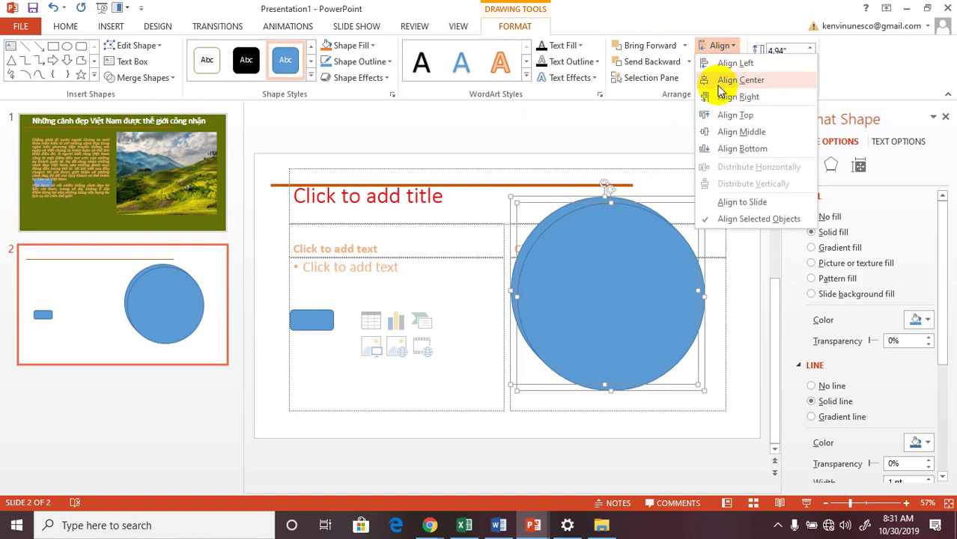
click(724, 68)
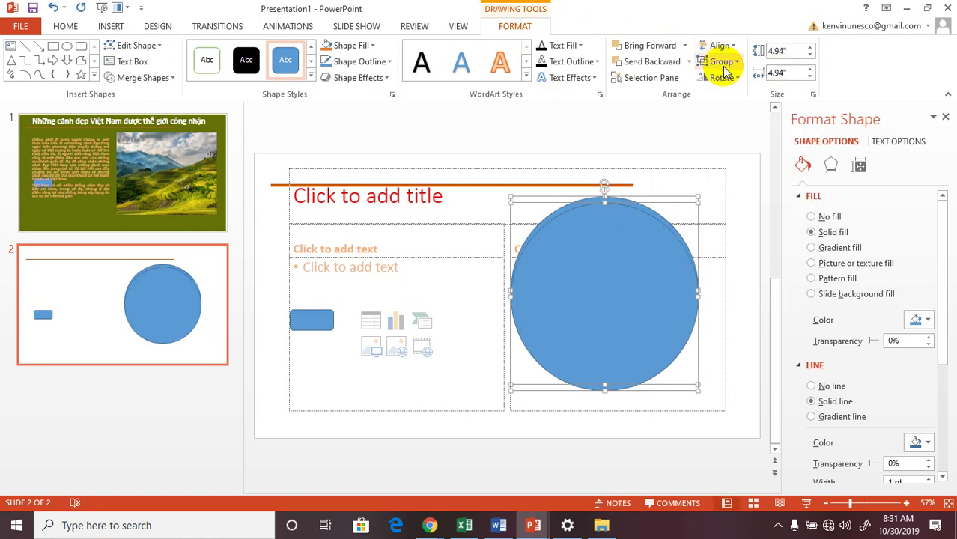
click(723, 46)
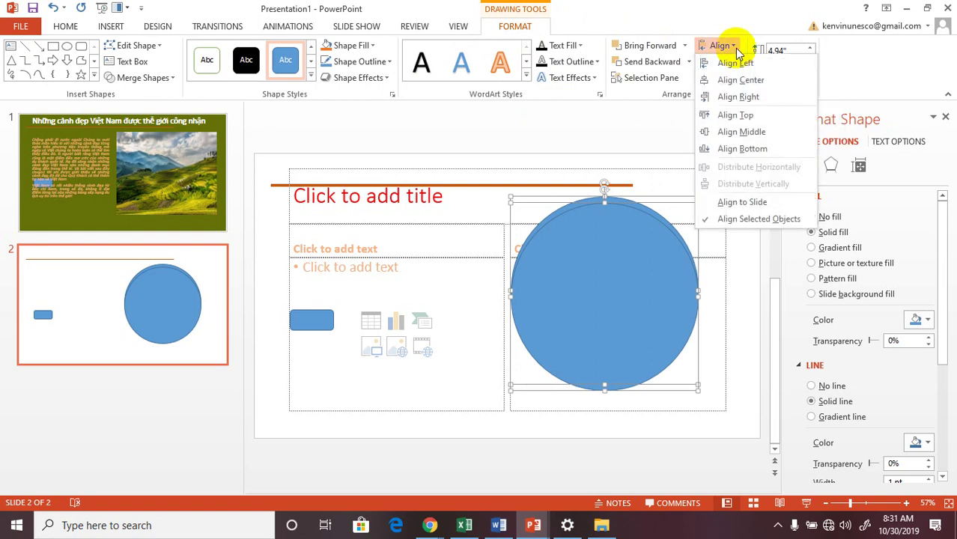
click(738, 116)
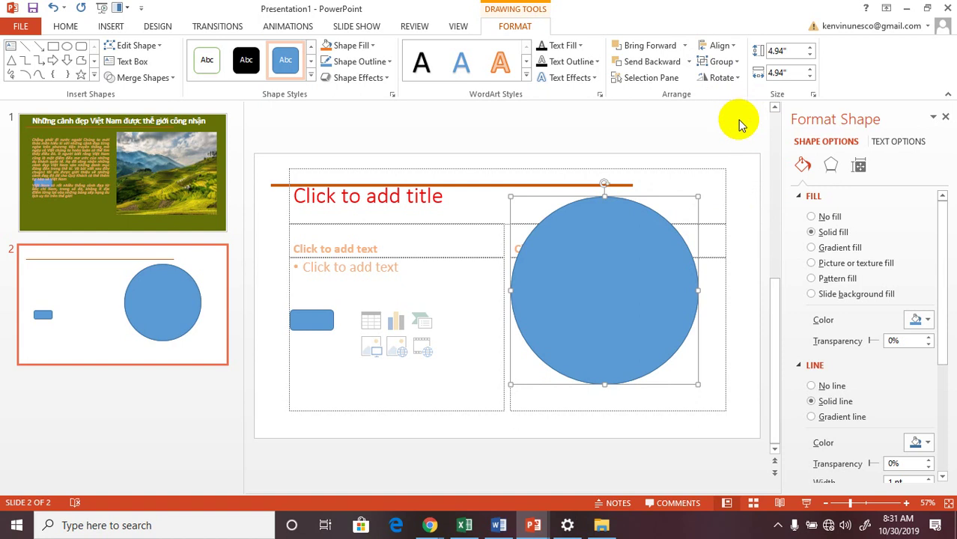
click(631, 283)
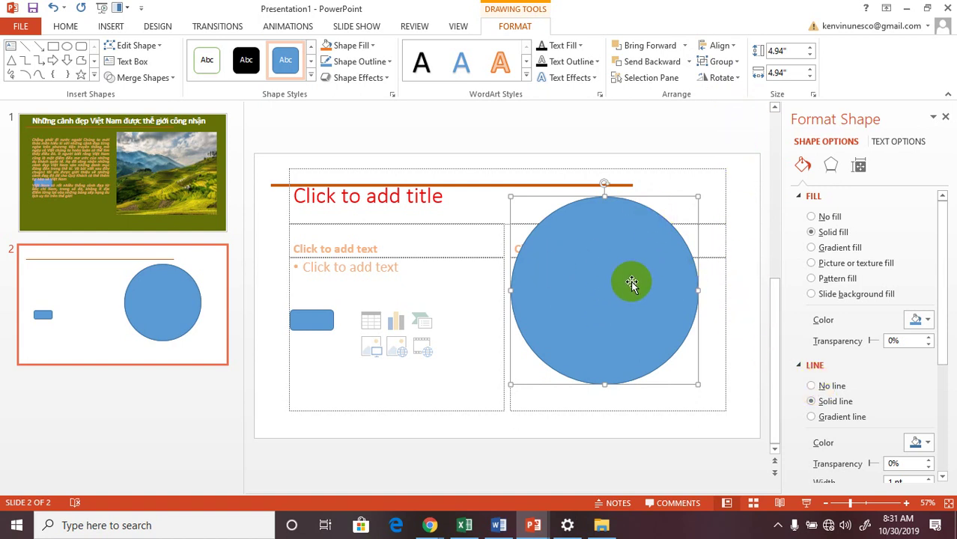
click(660, 429)
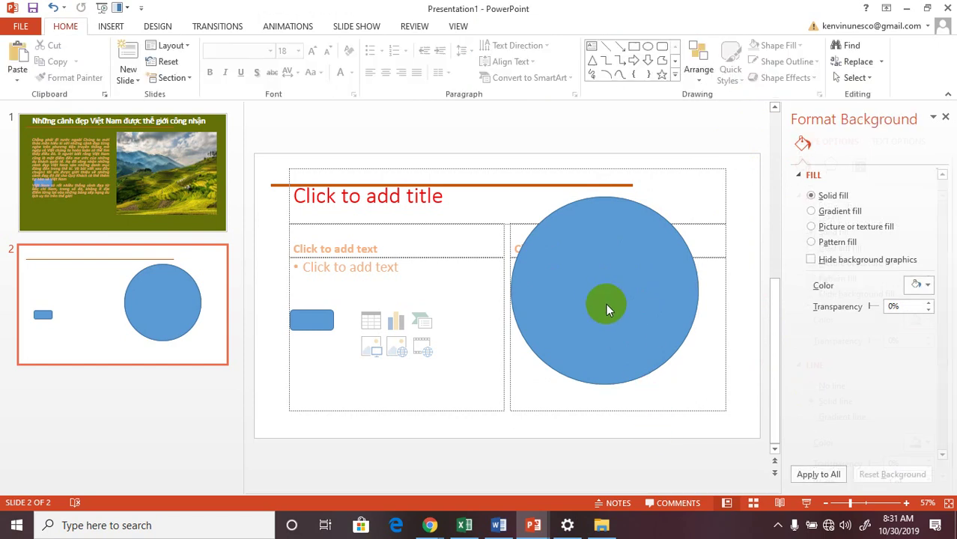
- Set the top circle to No fill in the Format Shape pane, leaving only its outline
click(600, 292)
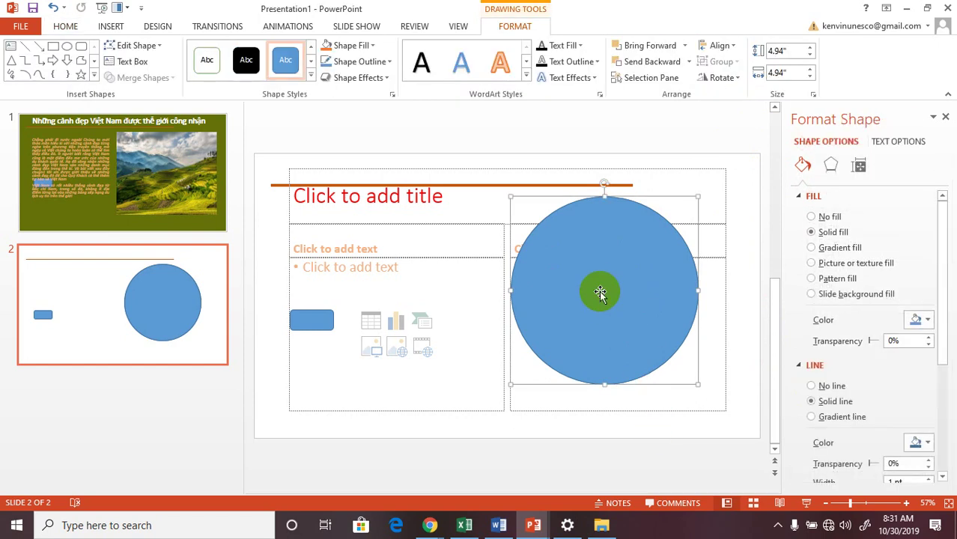
click(697, 298)
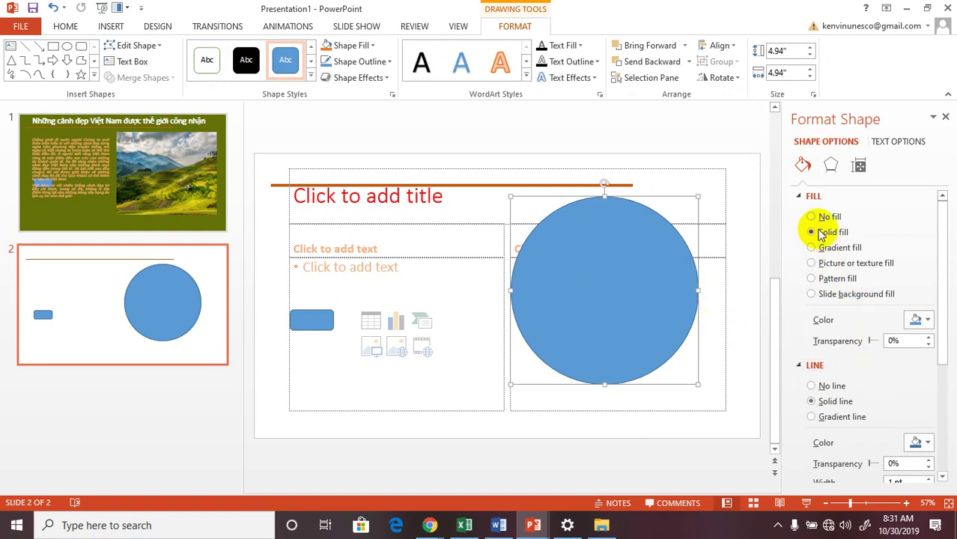
click(654, 277)
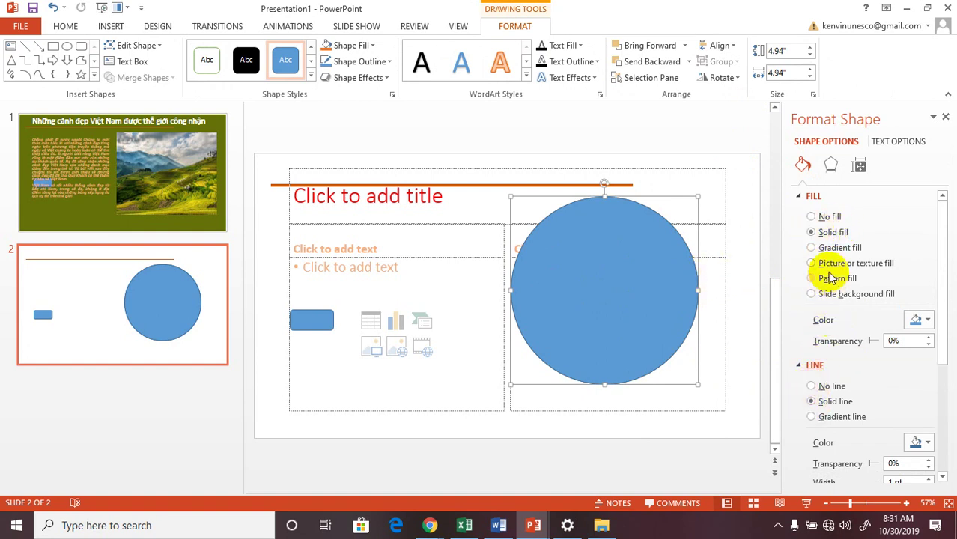
click(814, 219)
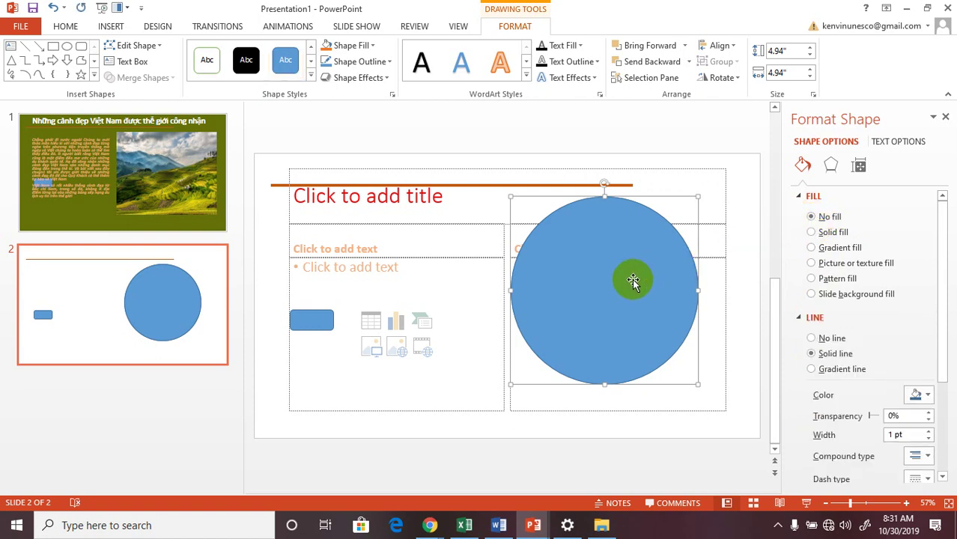
scroll(945, 284, down, 2)
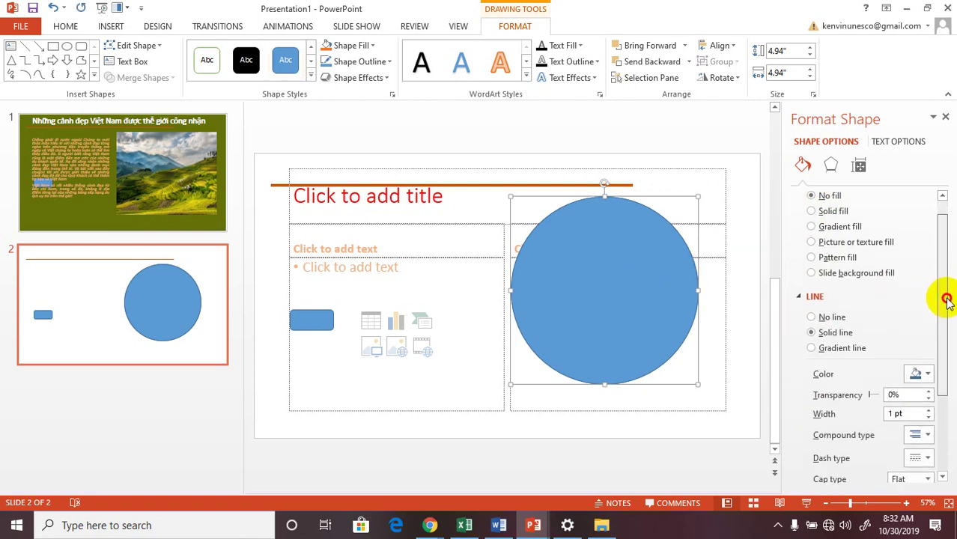
click(926, 385)
- Set the circle's outline width to 9.75 pt and its colour to light green
click(928, 382)
click(929, 382)
click(929, 382)
click(929, 382)
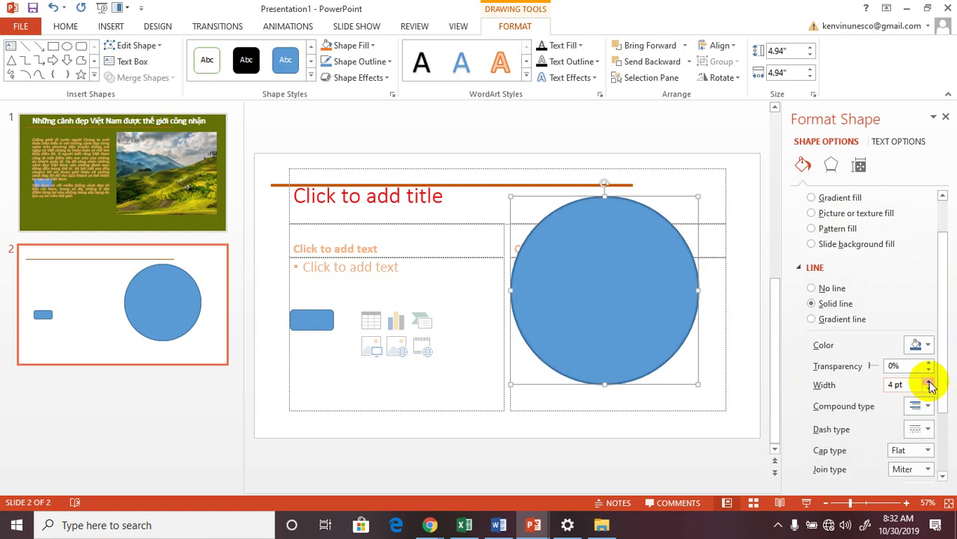
click(929, 382)
click(929, 382)
click(928, 382)
click(929, 382)
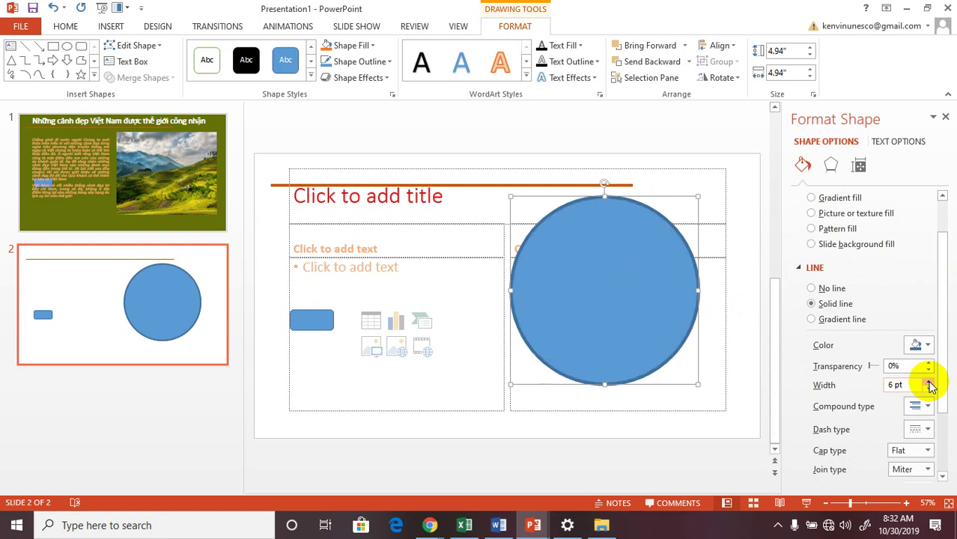
click(929, 382)
click(928, 382)
click(929, 382)
click(929, 383)
click(929, 382)
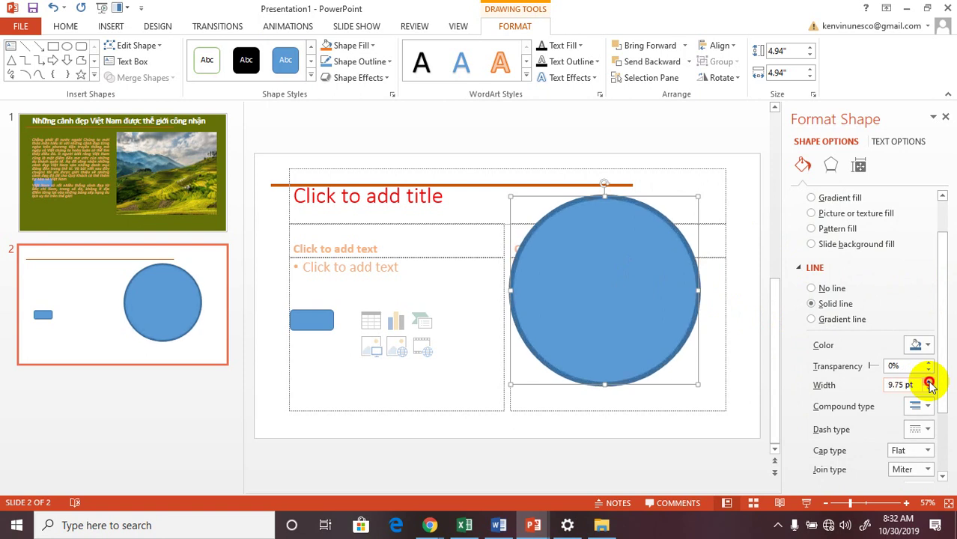
click(929, 383)
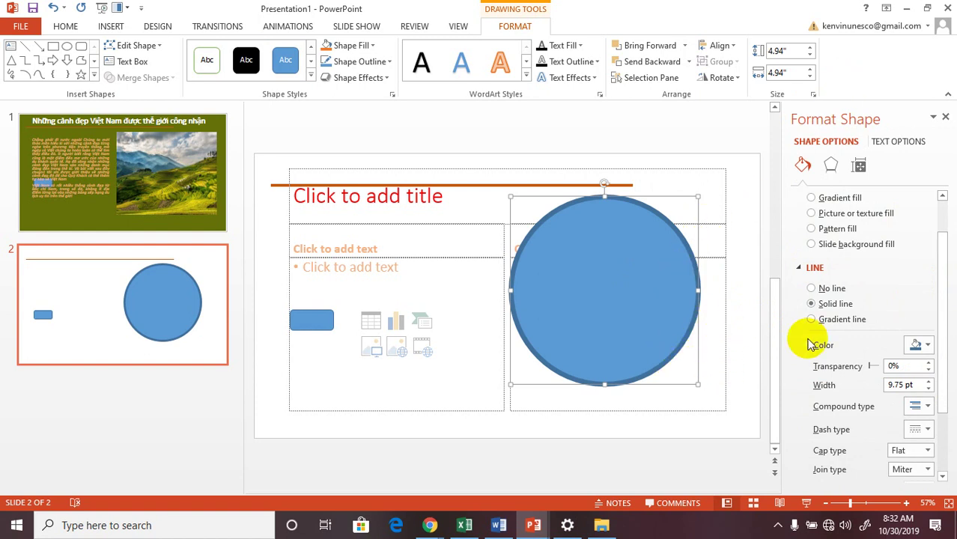
click(928, 347)
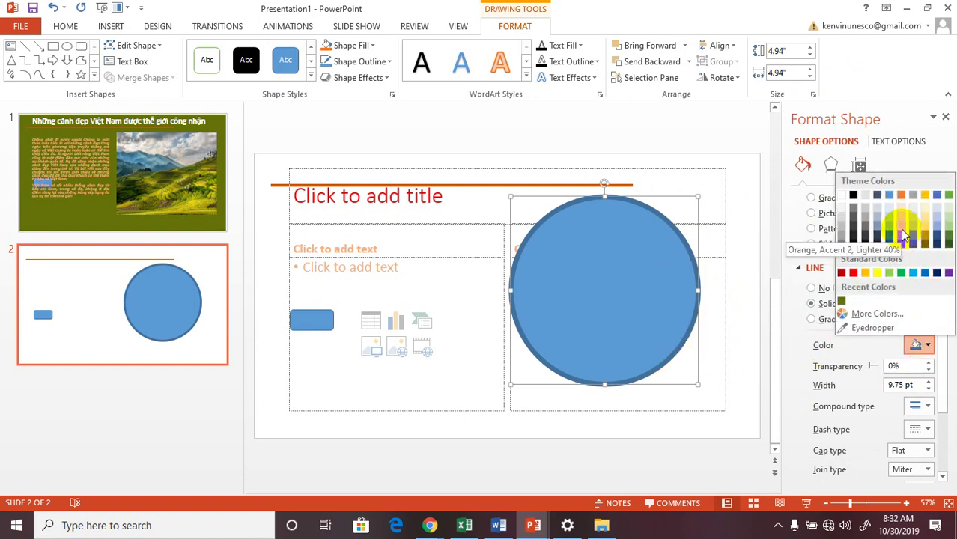
click(950, 233)
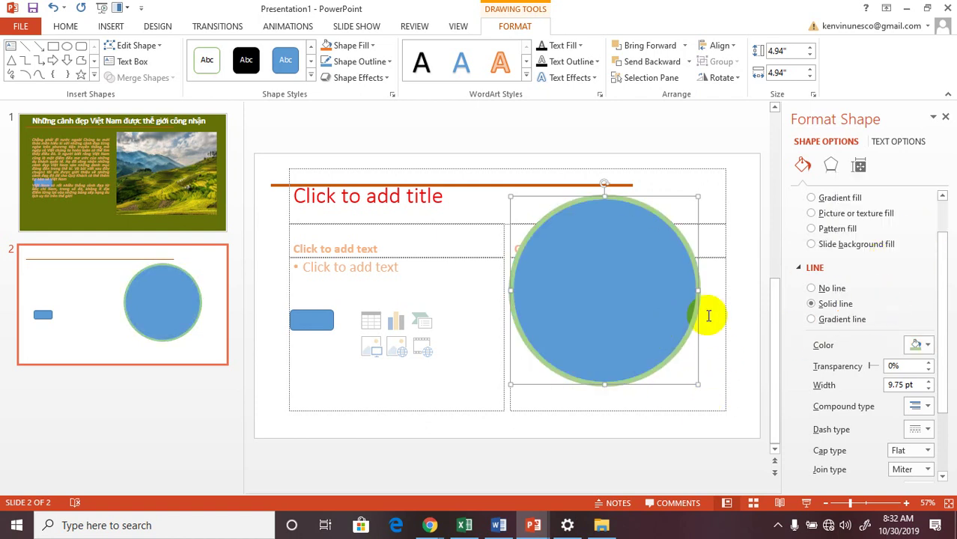
click(764, 240)
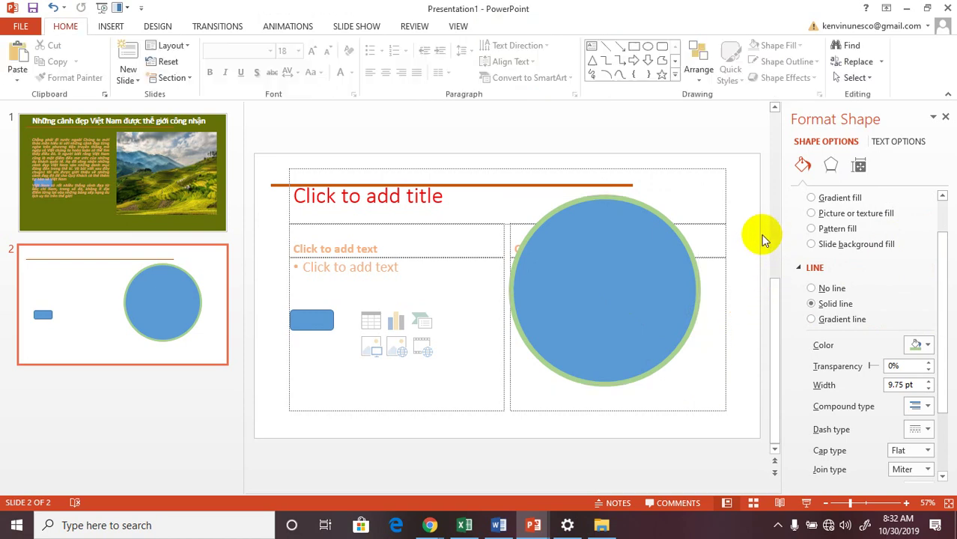
click(600, 289)
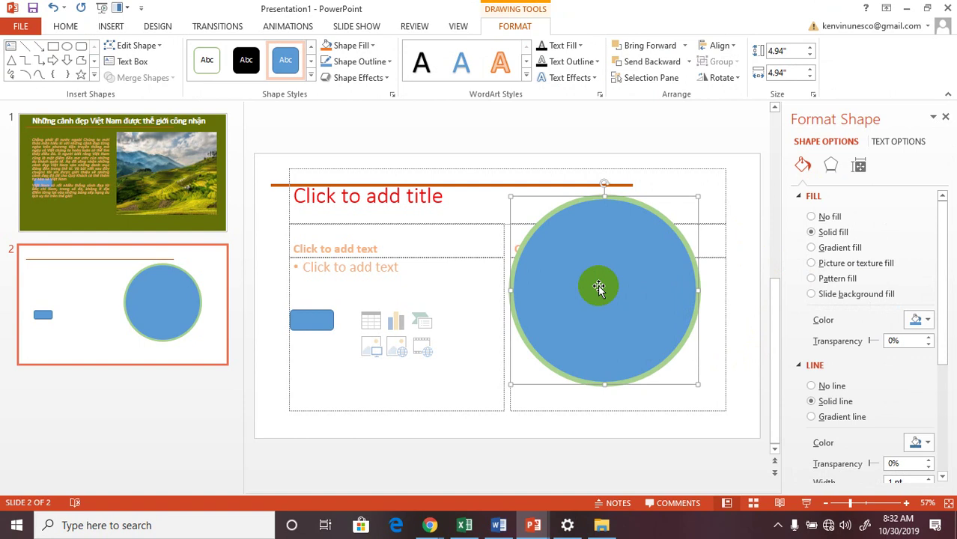
- Fill the circle with the danh-lam-thang-canh-sapa picture from file
click(812, 263)
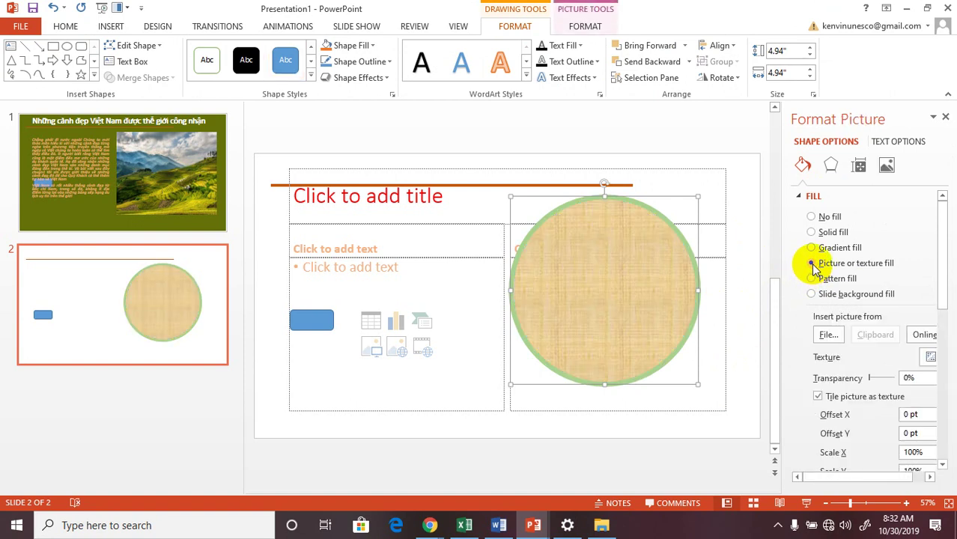
click(824, 337)
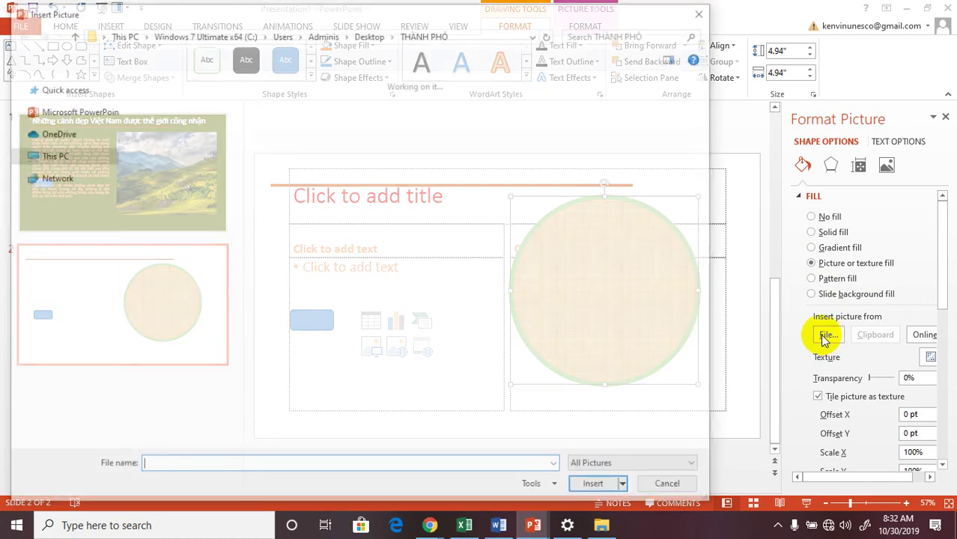
scroll(386, 300, down, 2)
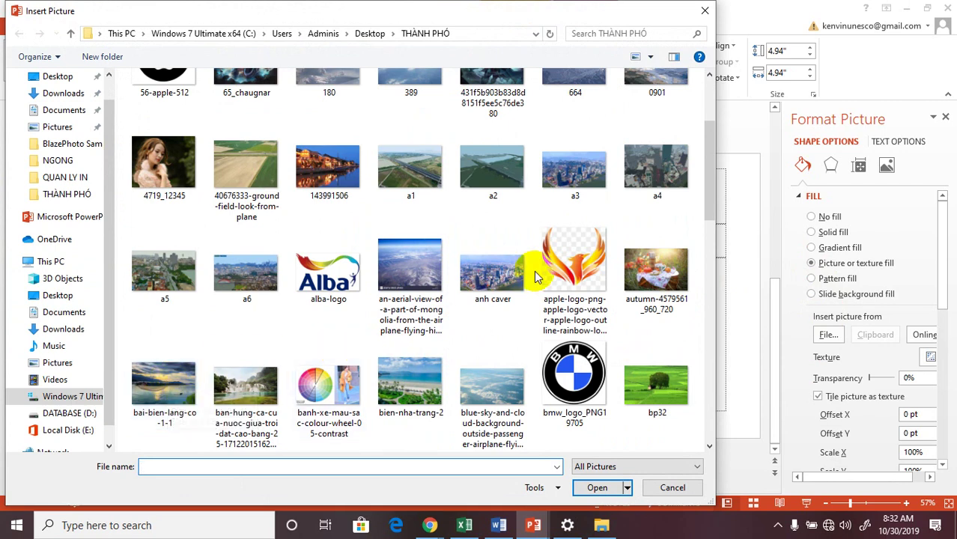
scroll(581, 283, up, 2)
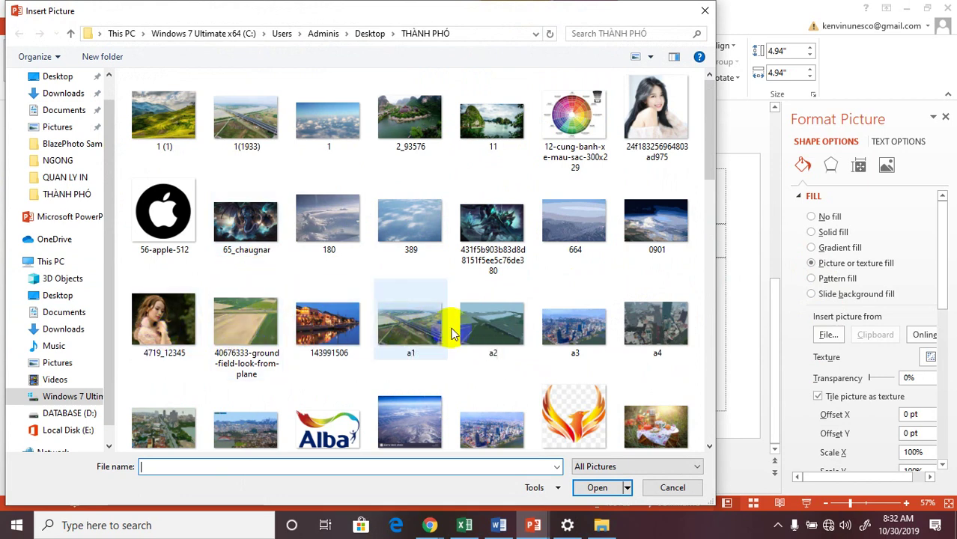
scroll(620, 331, down, 5)
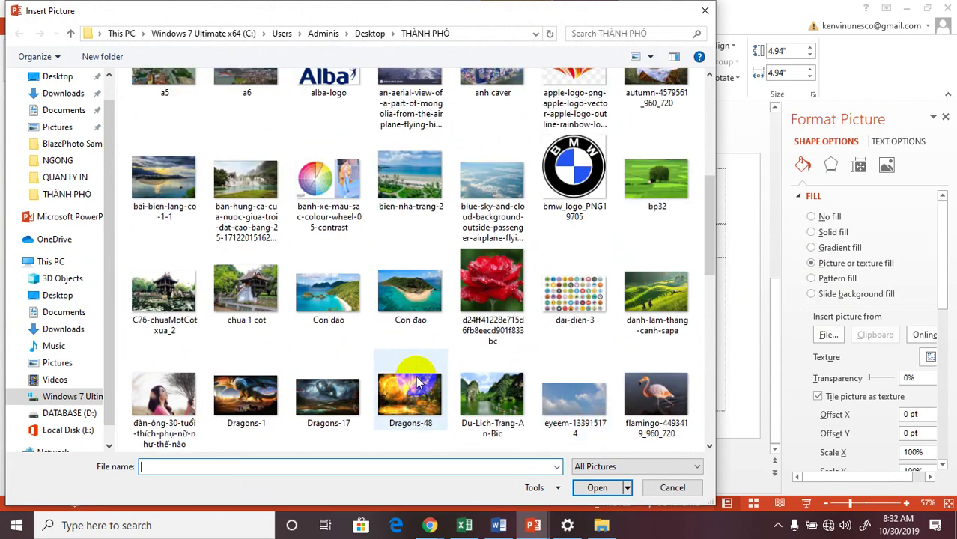
double_click(646, 300)
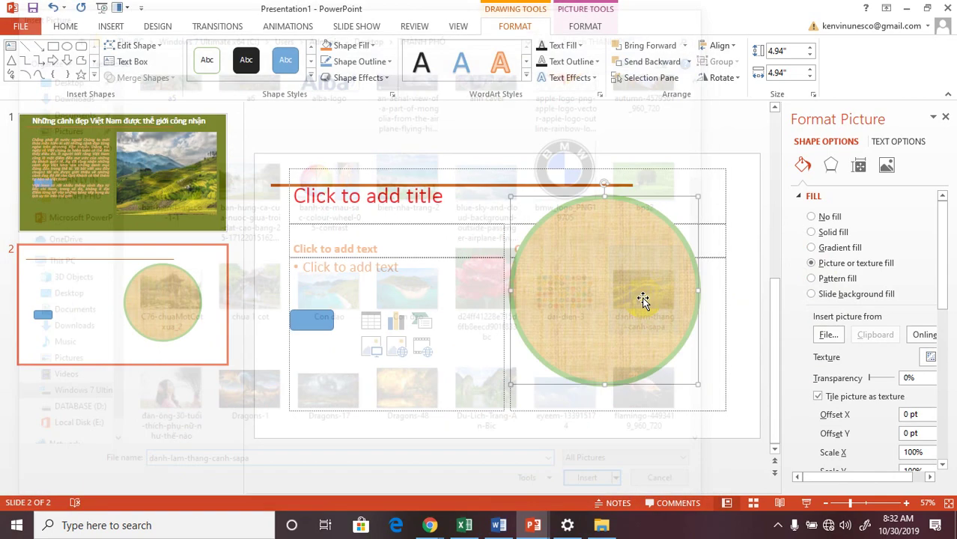
click(648, 427)
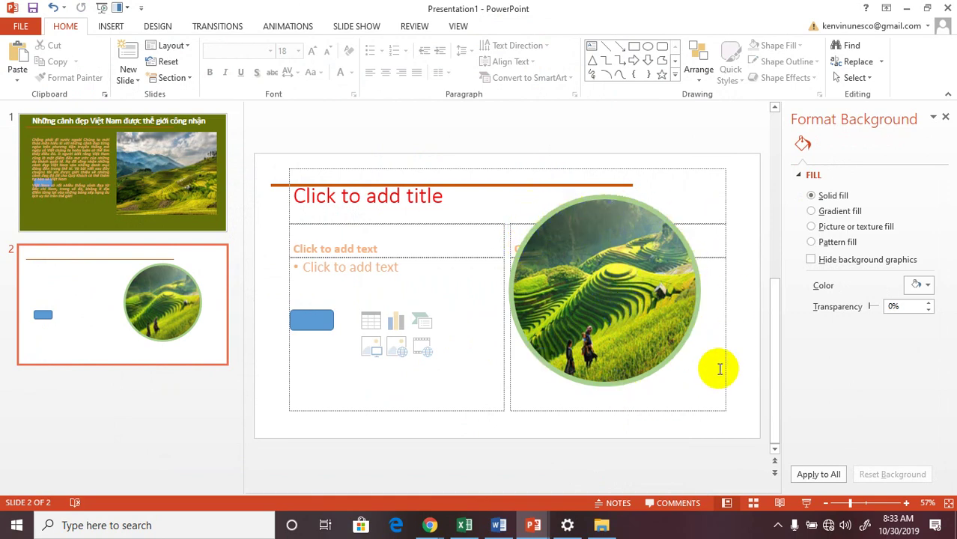
- Undo the picture fill to restore the circle's solid blue fill
click(613, 326)
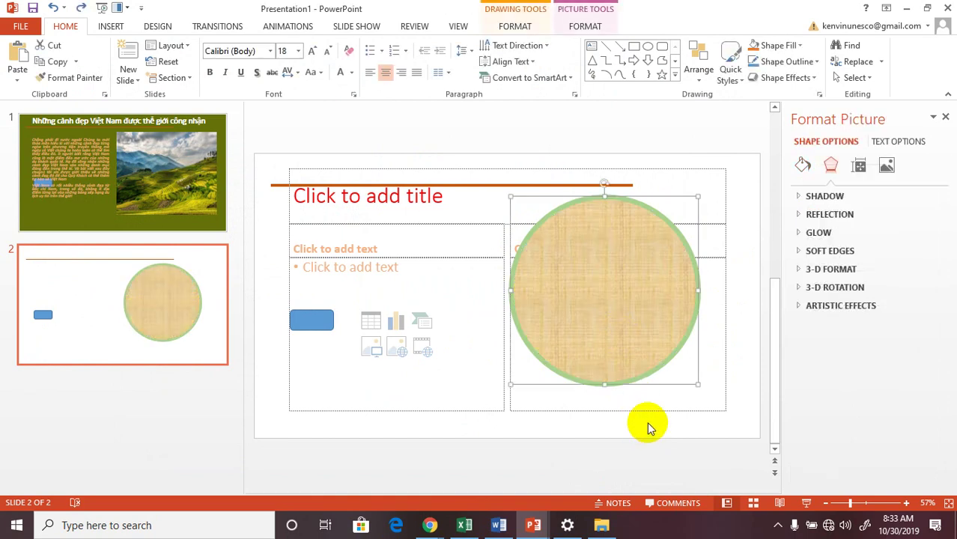
key(ctrl+z)
click(635, 437)
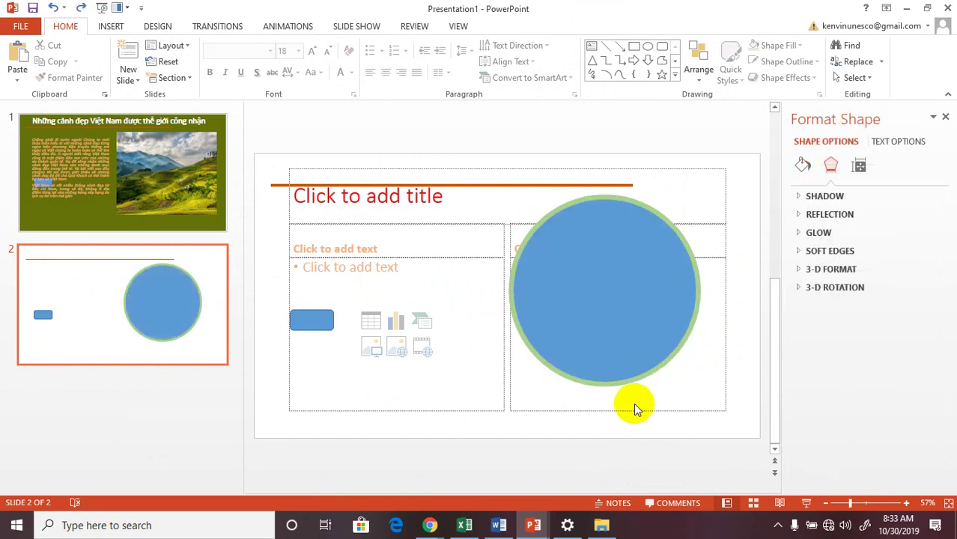
- Give the circle a picture fill using the clouds image named 1
click(603, 295)
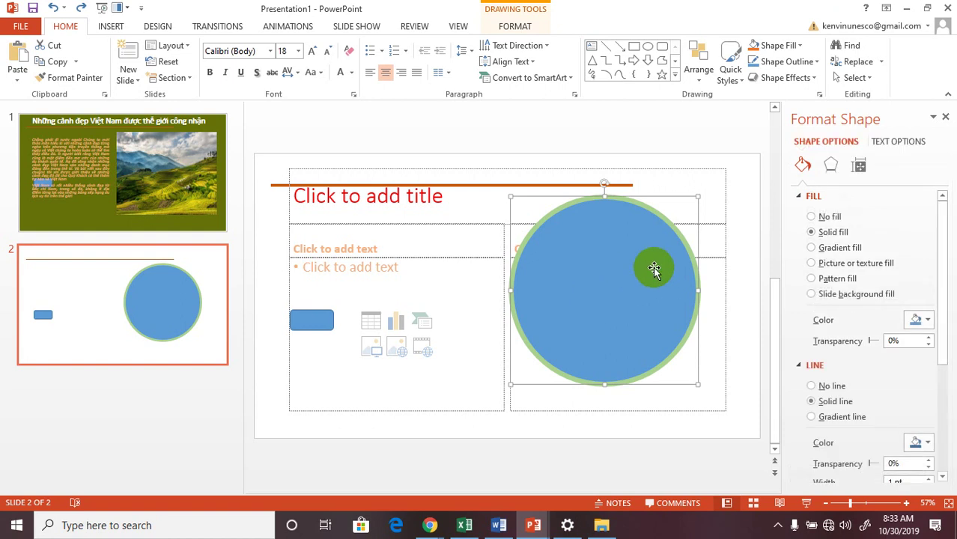
click(817, 264)
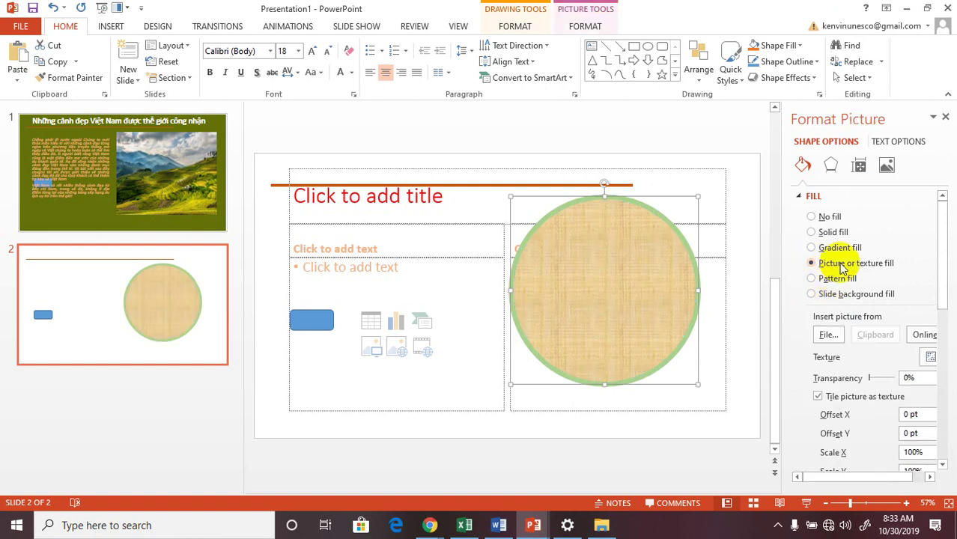
click(830, 335)
scroll(479, 357, down, 5)
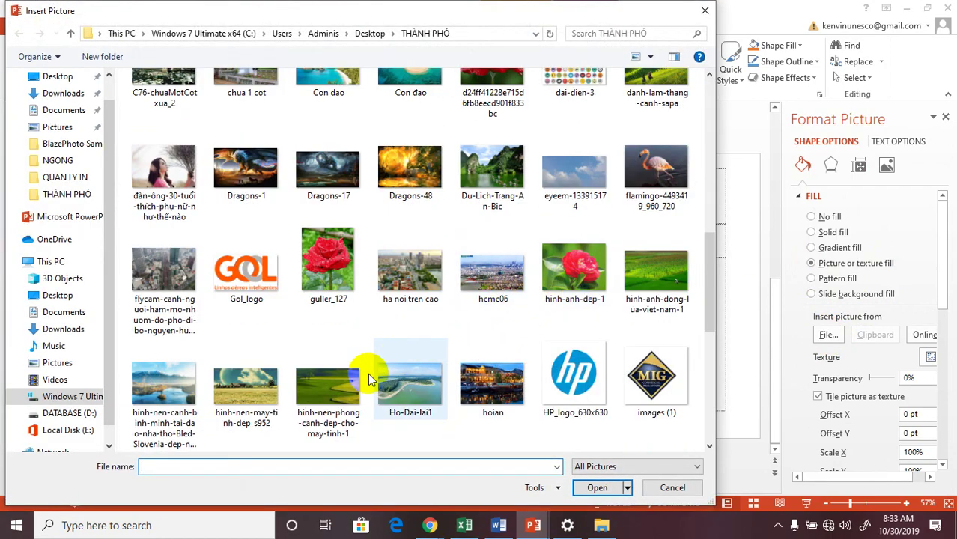
scroll(345, 390, down, 3)
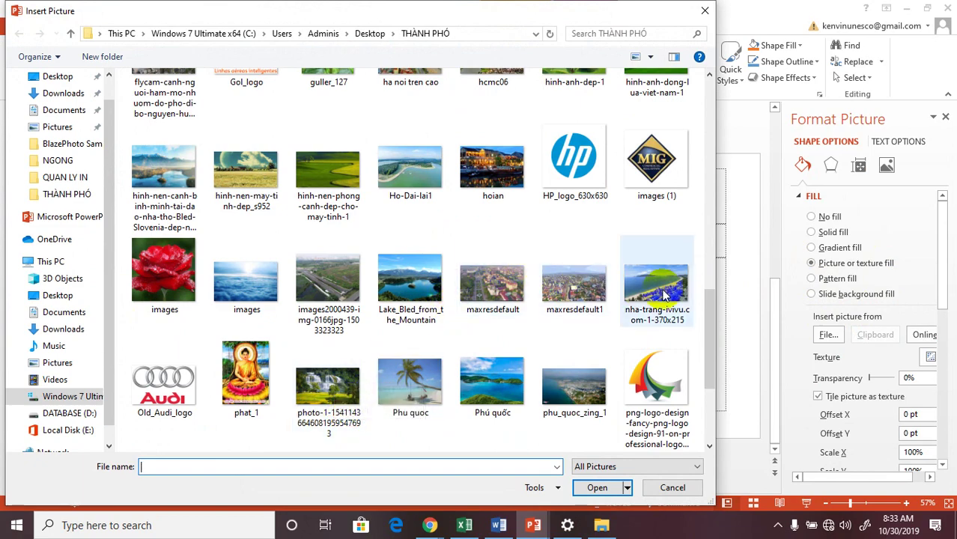
scroll(354, 322, up, 2)
scroll(354, 322, up, 3)
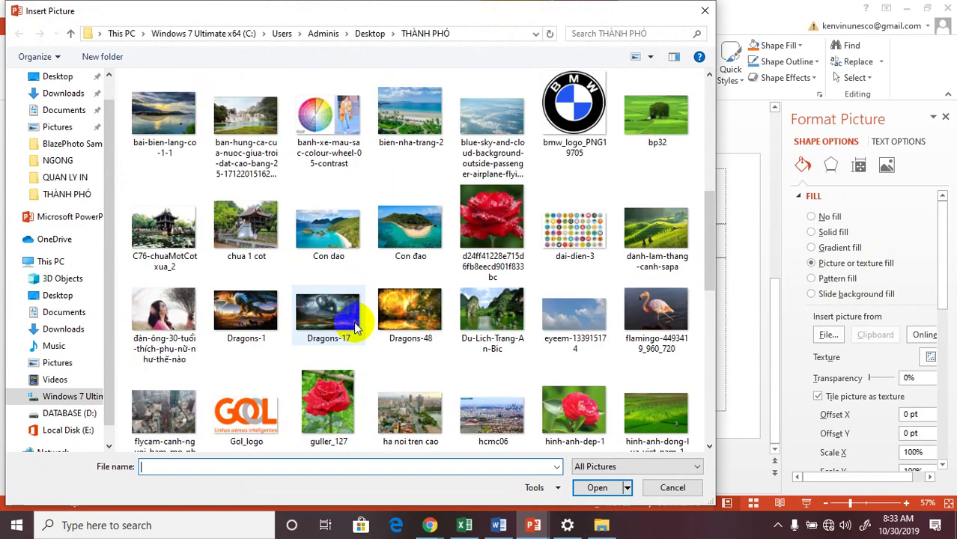
scroll(356, 319, up, 3)
scroll(356, 319, up, 3)
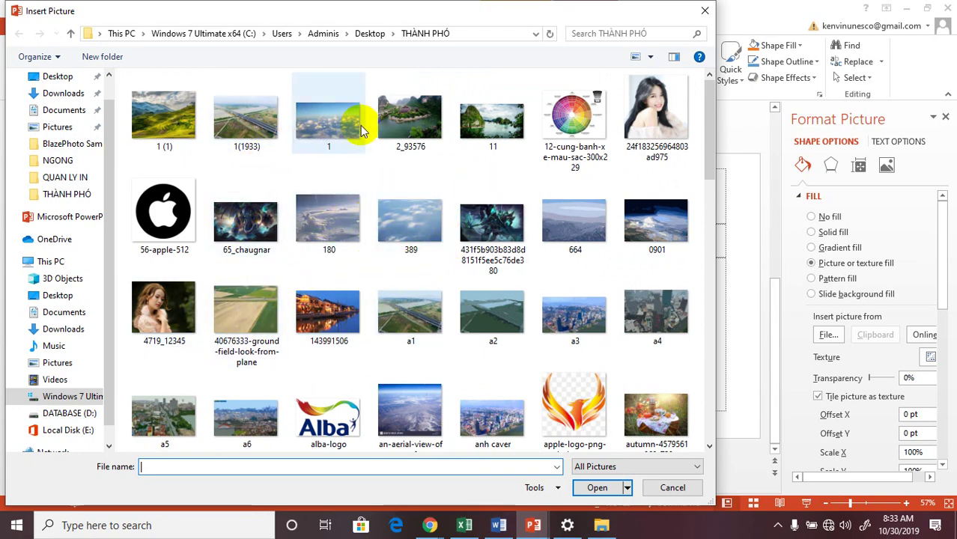
double_click(330, 123)
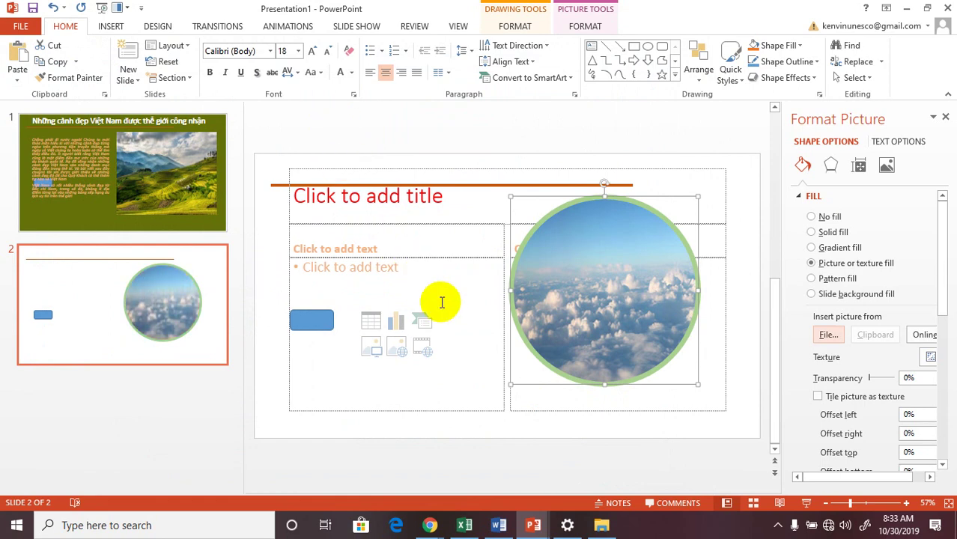
click(537, 458)
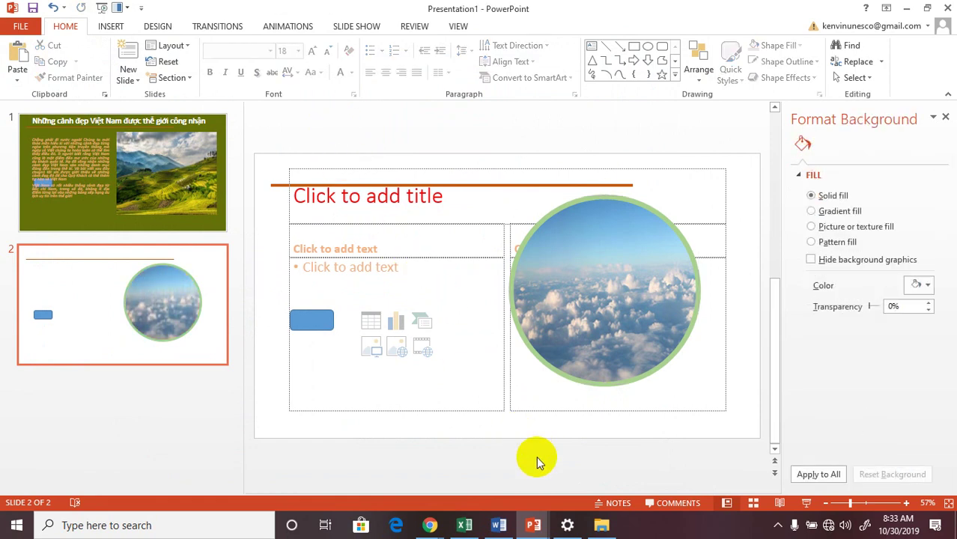
- Replace the circle's picture with the danh-lam-thang-canh-sapa rice-terrace image
click(438, 261)
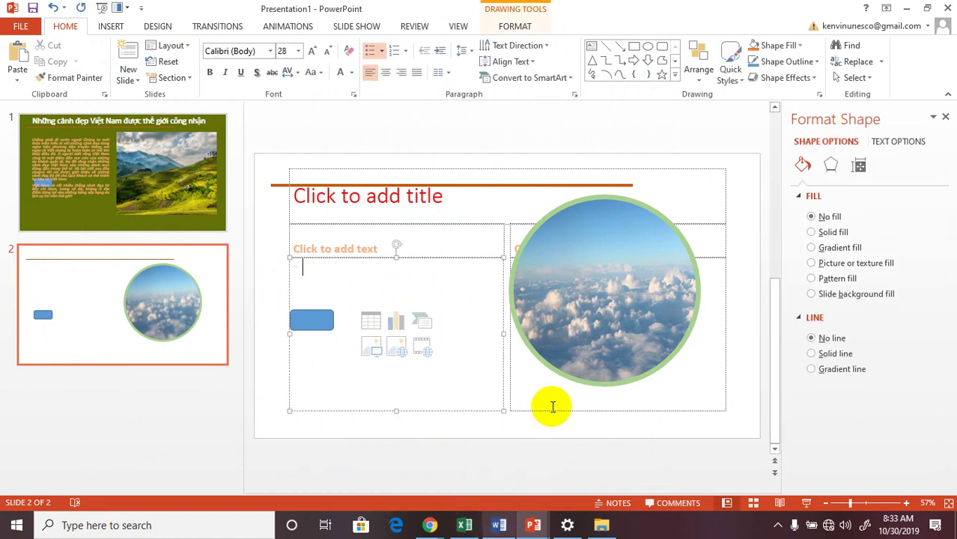
click(595, 306)
click(825, 334)
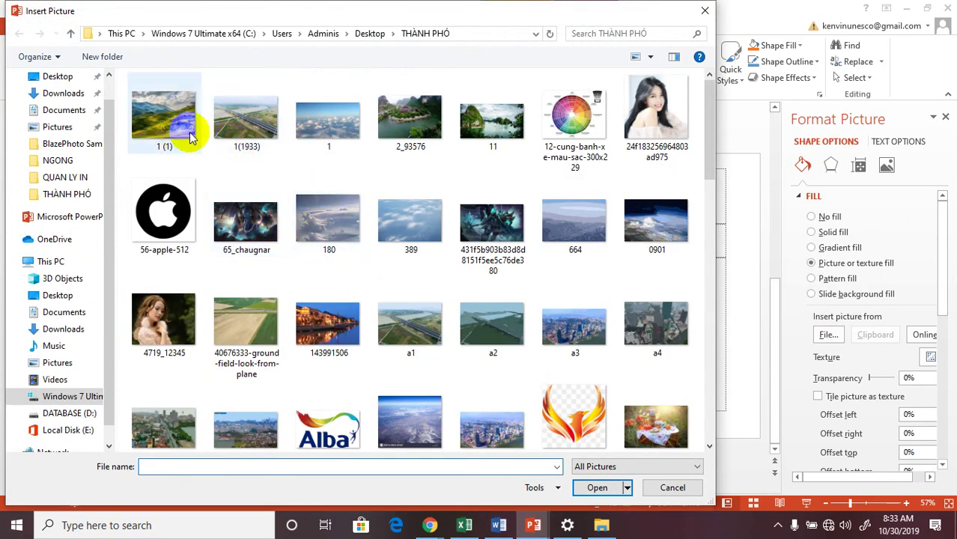
scroll(299, 224, down, 5)
double_click(649, 292)
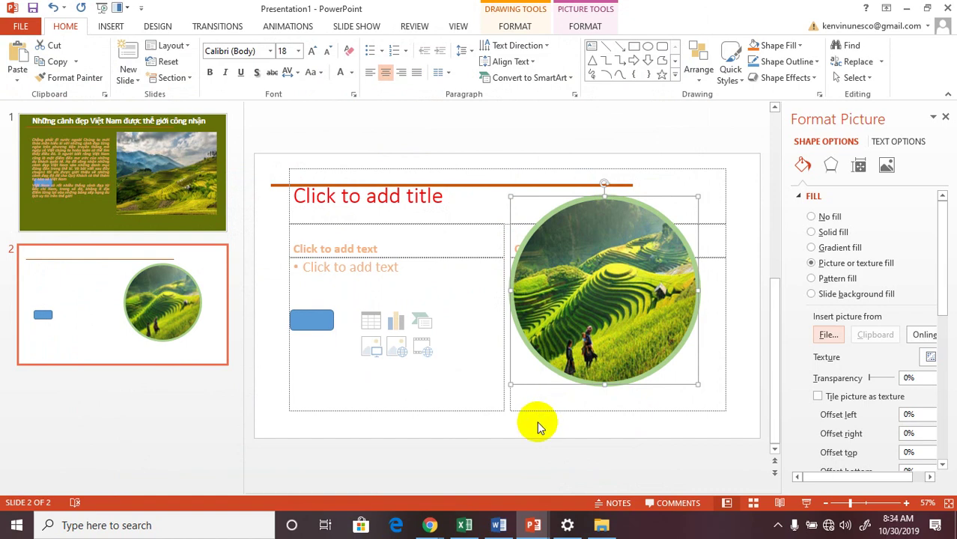
click(537, 423)
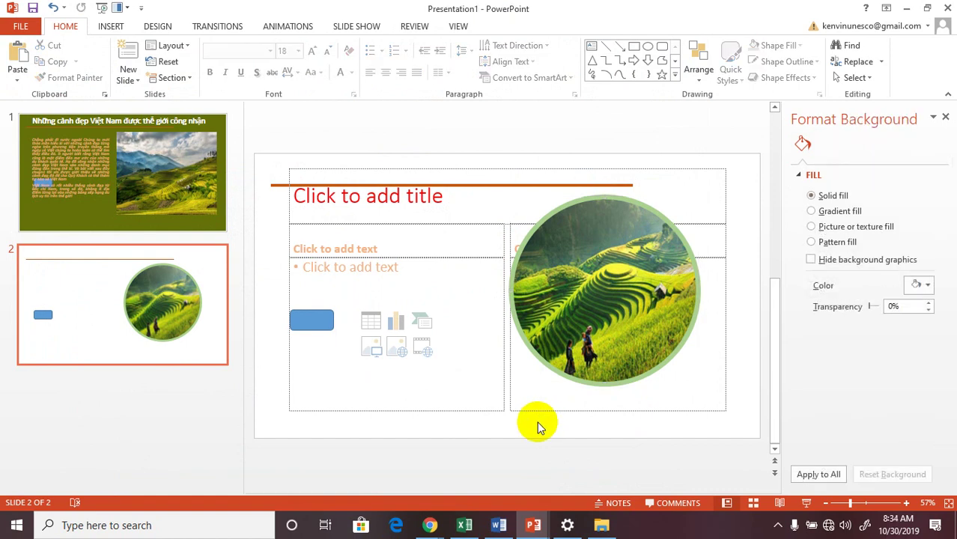
- Fill slide 2's background with olive green sampled from the photo
right_click(456, 435)
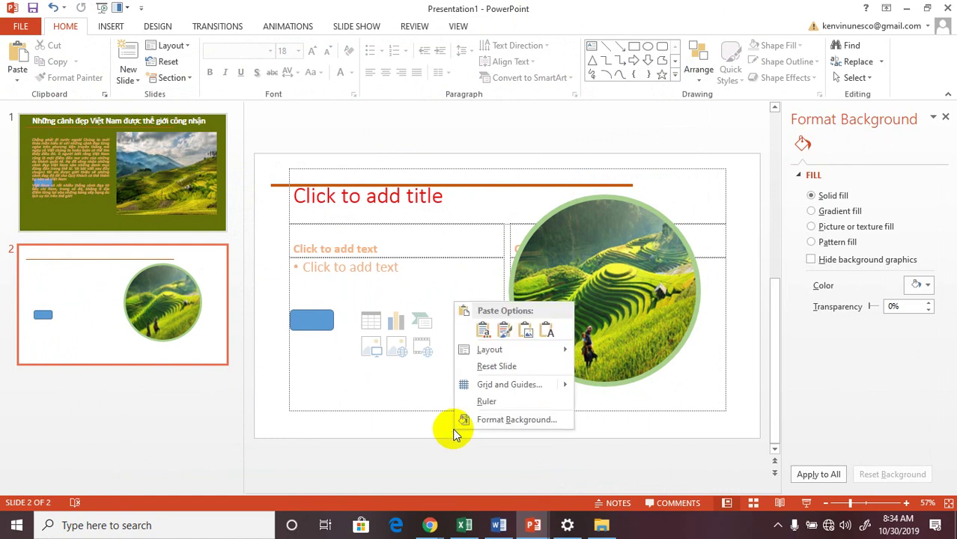
click(386, 430)
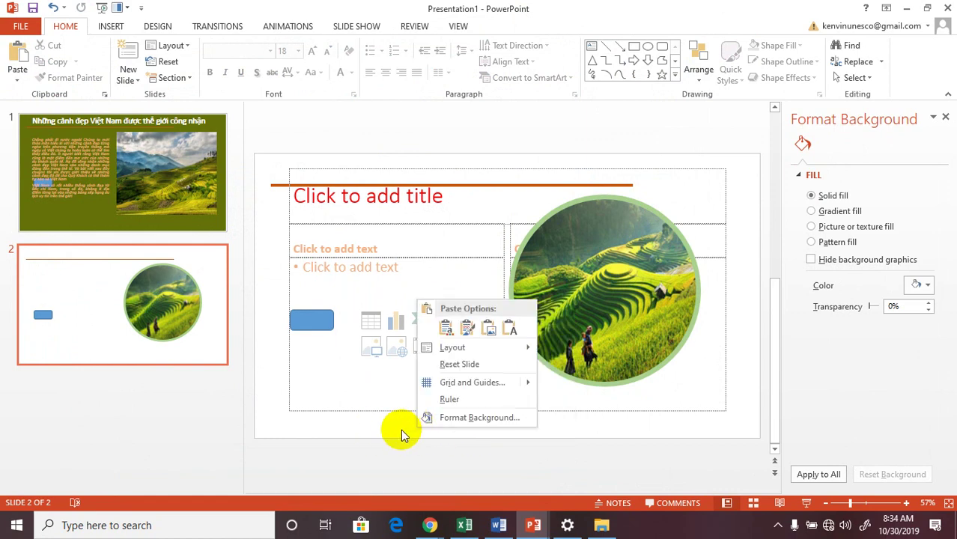
right_click(385, 425)
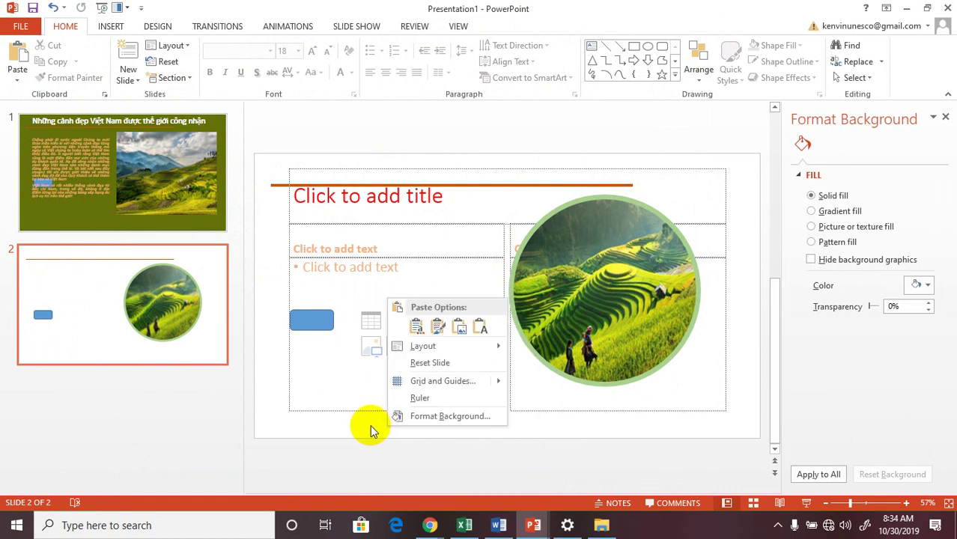
click(460, 422)
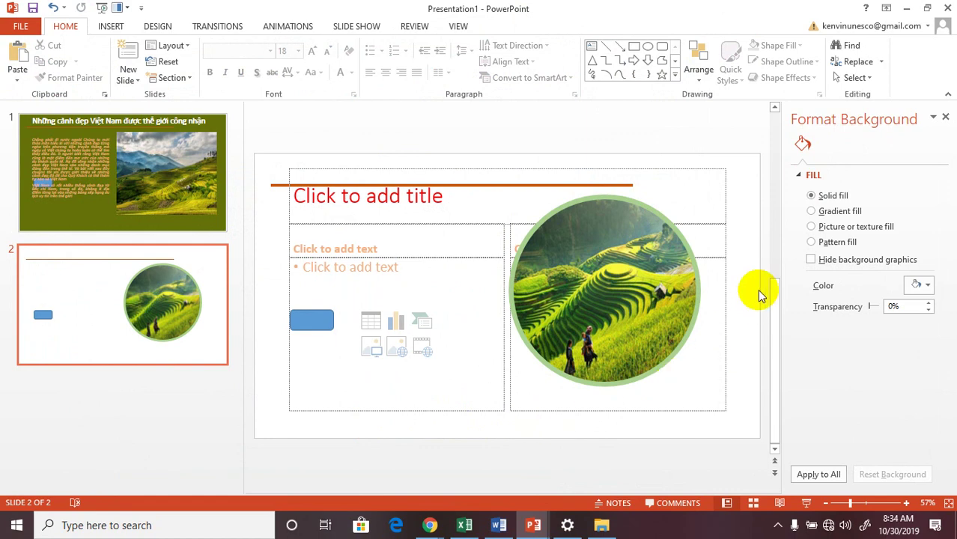
click(928, 287)
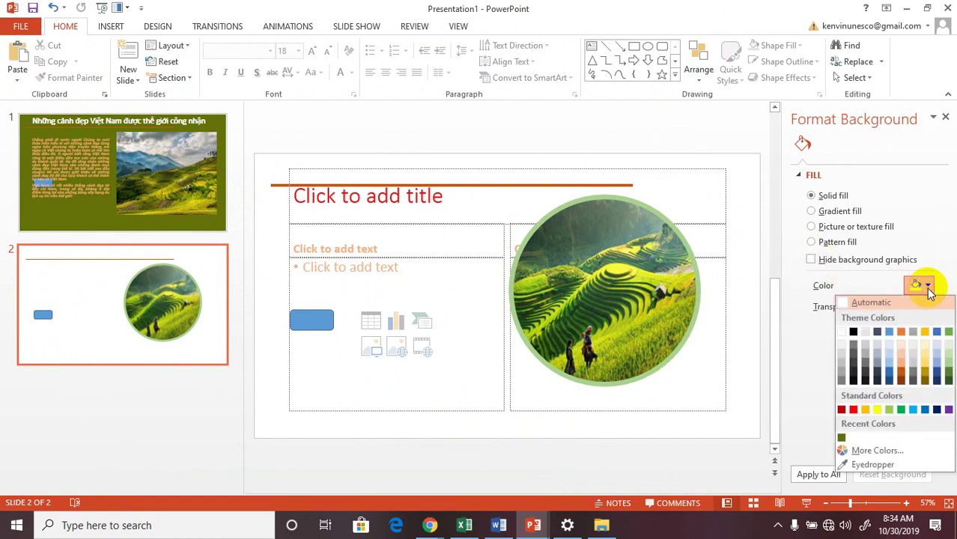
click(852, 466)
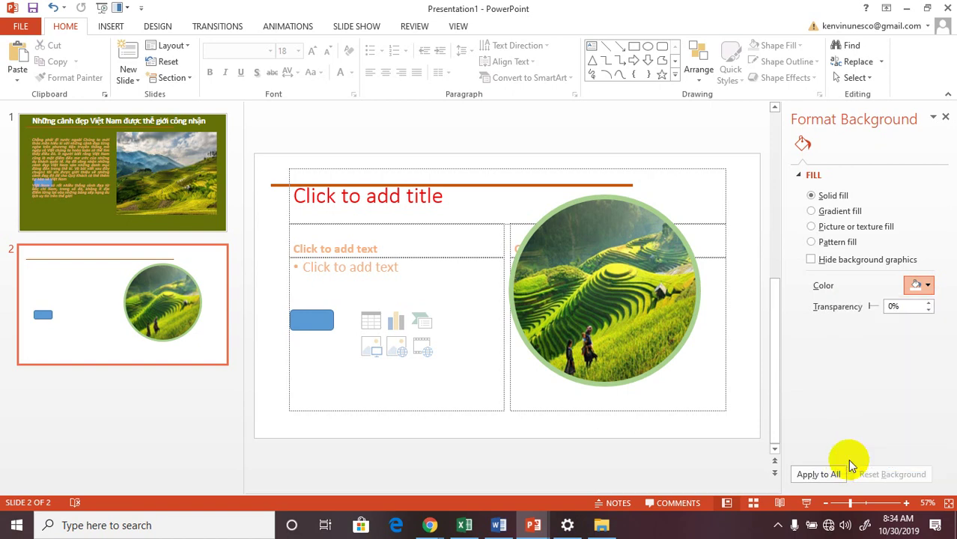
click(613, 342)
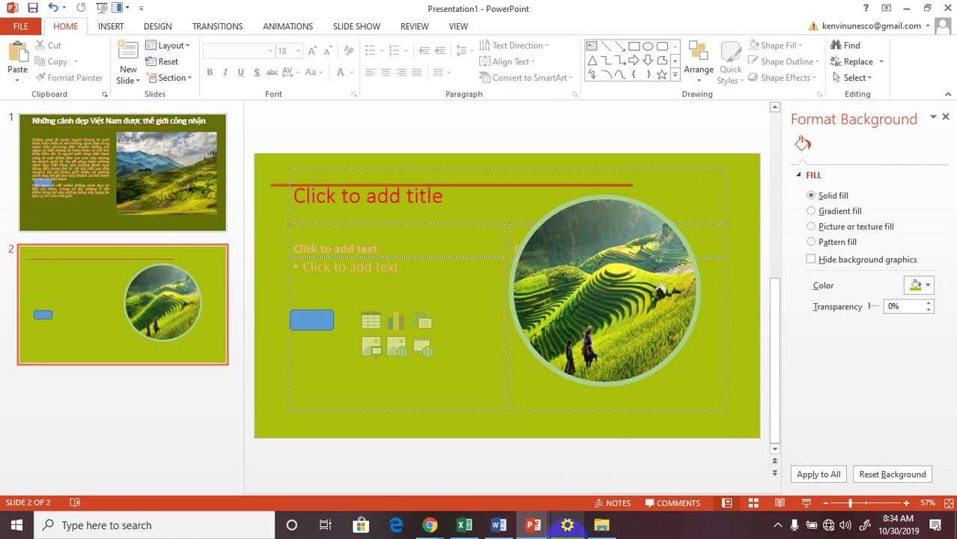
- Change the background to a darker green sampled from the photo
click(921, 286)
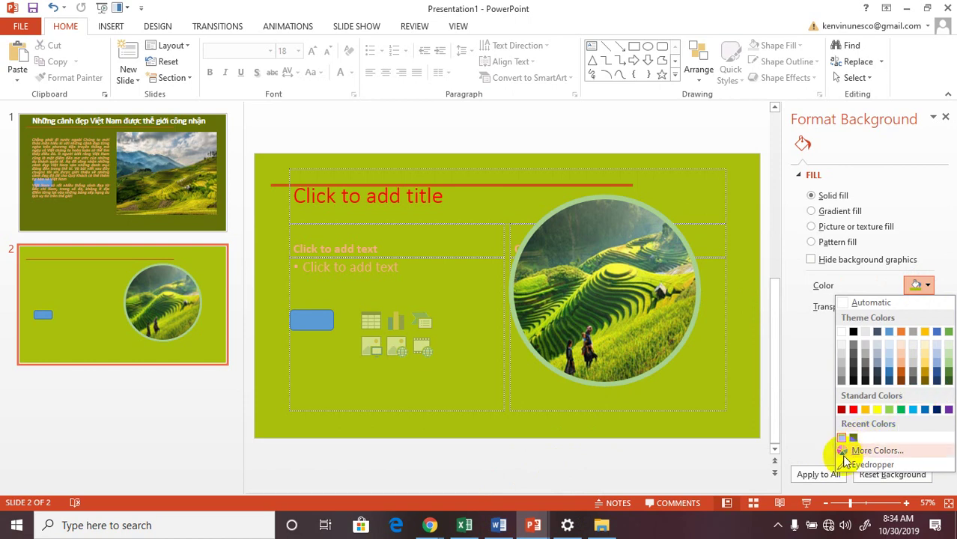
click(862, 464)
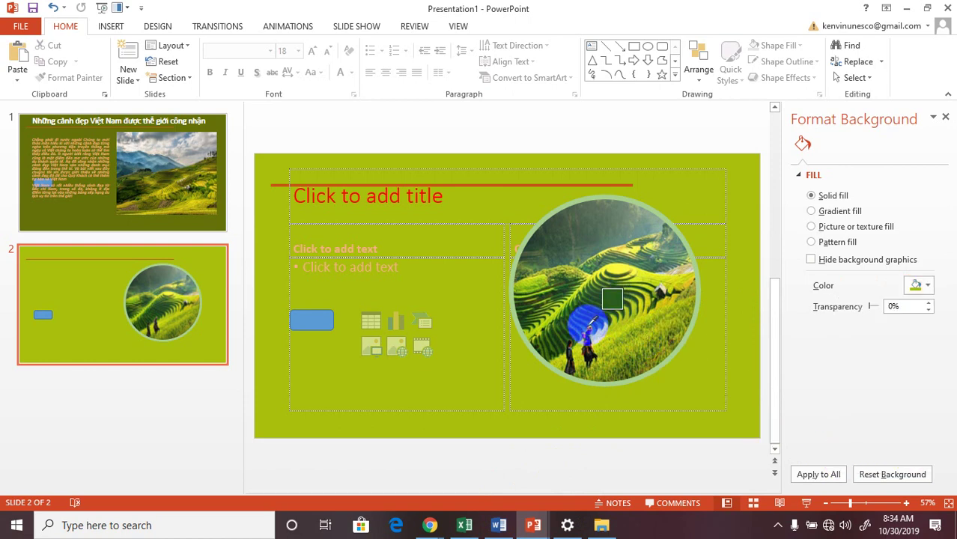
click(559, 244)
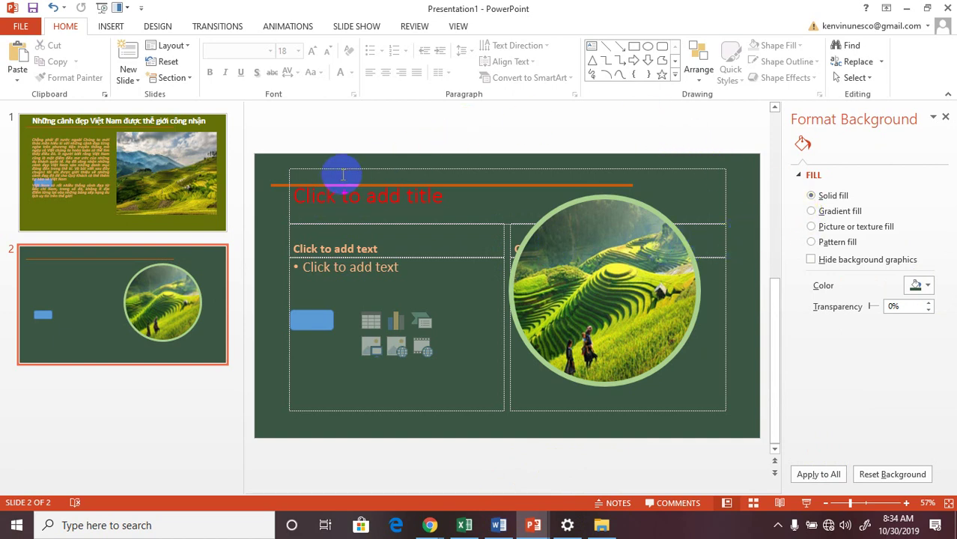
click(499, 526)
- Copy the Sapa heading line from the Word article
triple_click(408, 337)
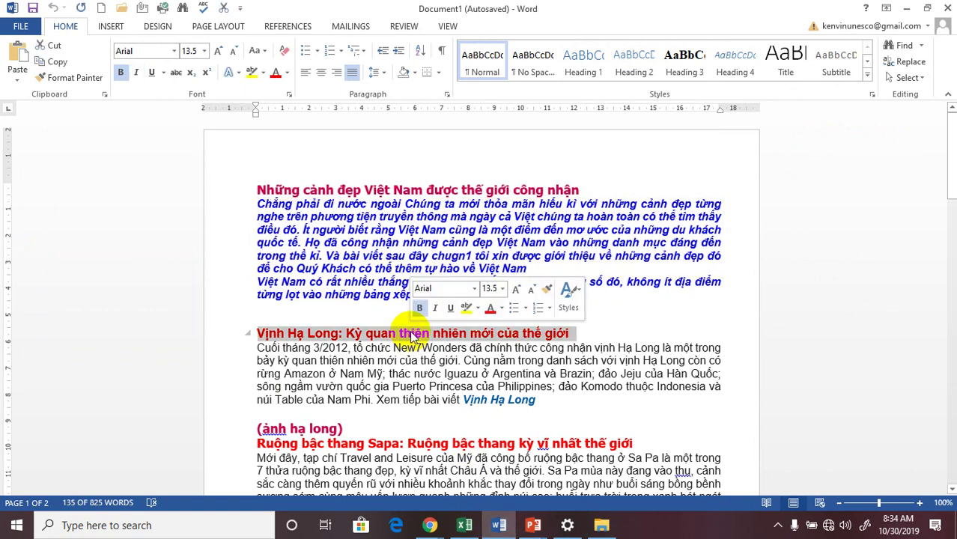
scroll(413, 378, down, 2)
triple_click(412, 376)
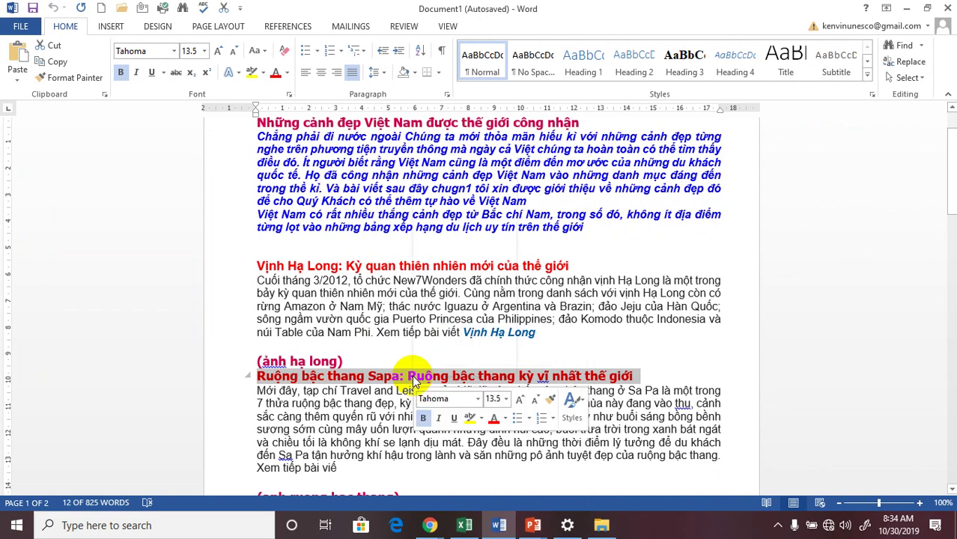
right_click(414, 376)
click(459, 175)
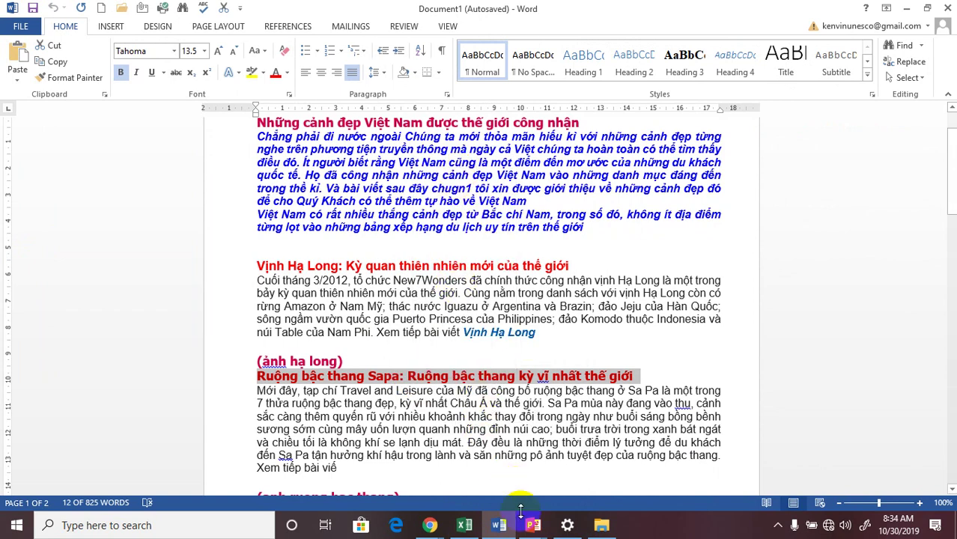
- Paste the heading as slide 2's title and make it white and left-aligned
mouse_move(533, 525)
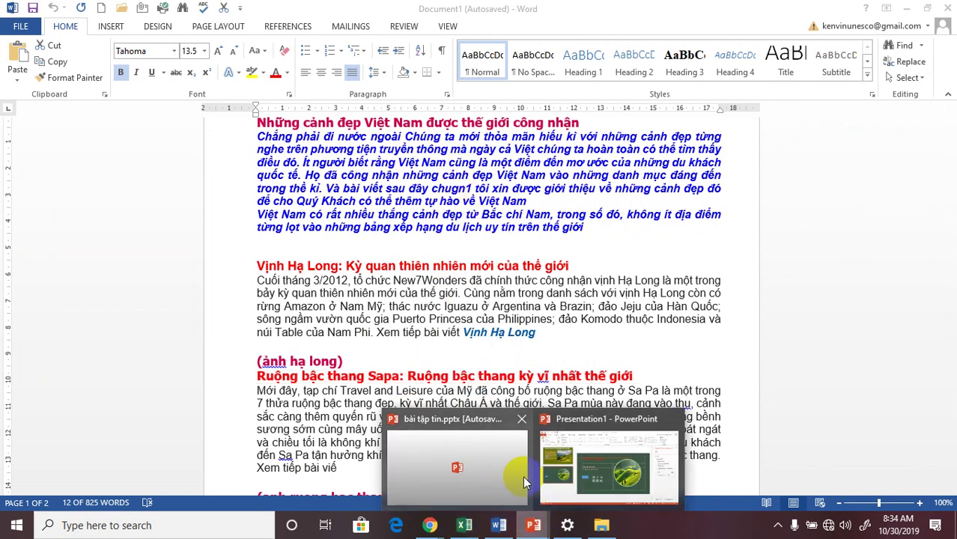
click(607, 460)
click(420, 201)
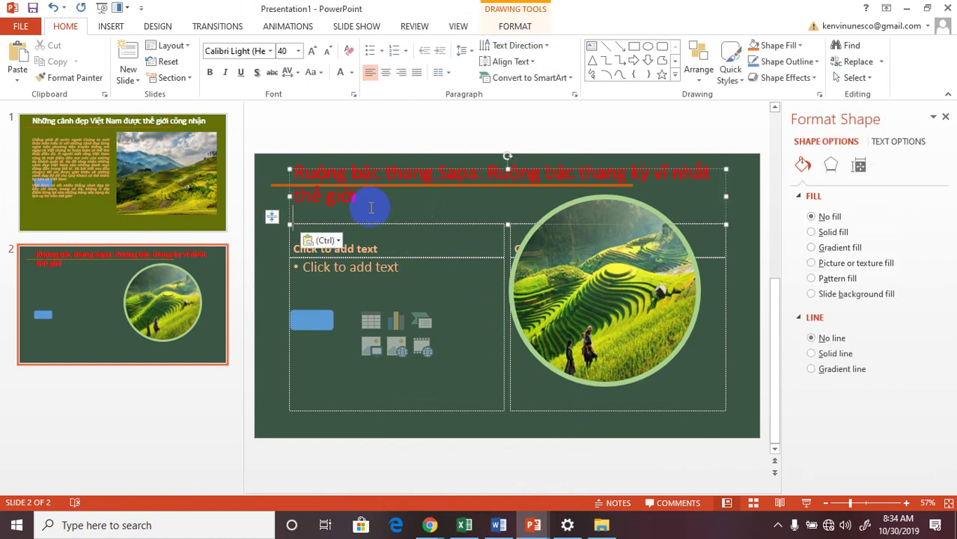
drag(366, 208, 309, 179)
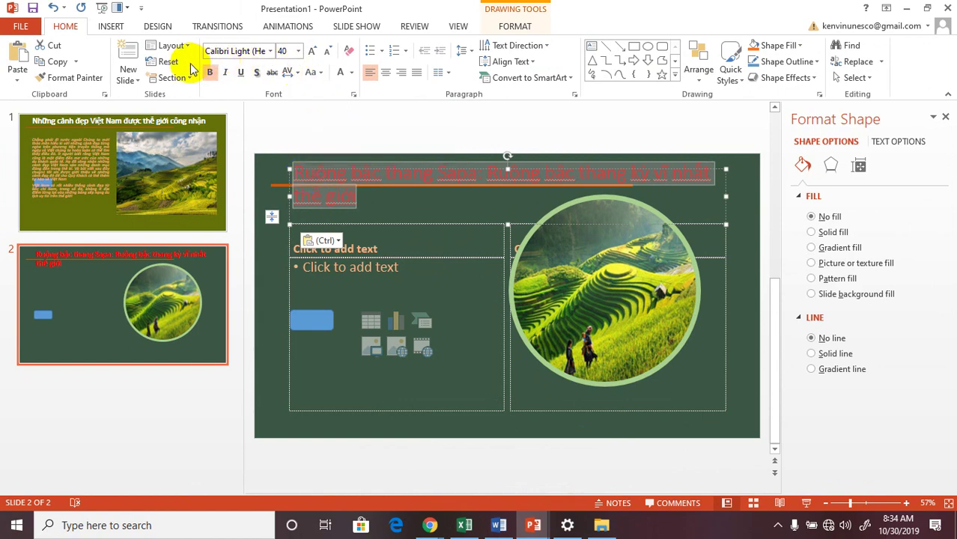
click(349, 73)
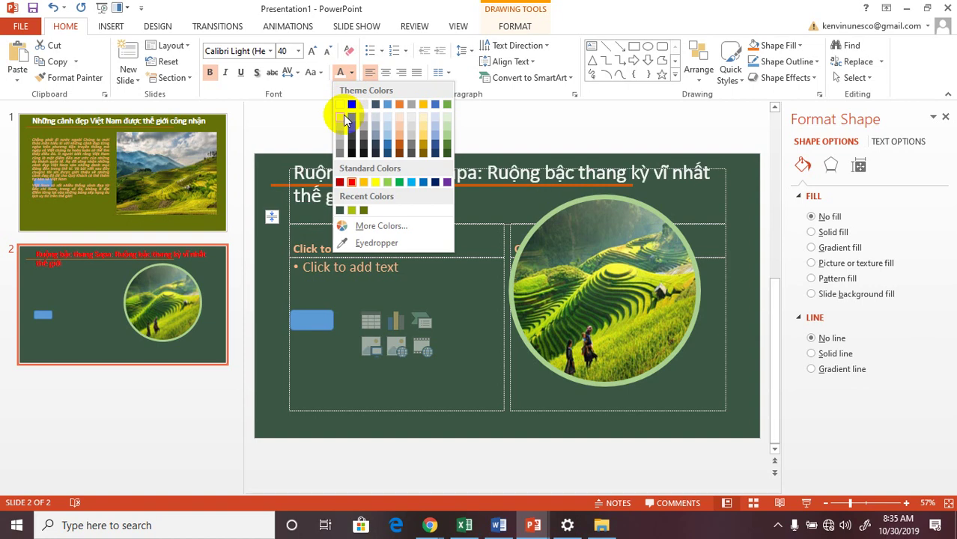
click(345, 118)
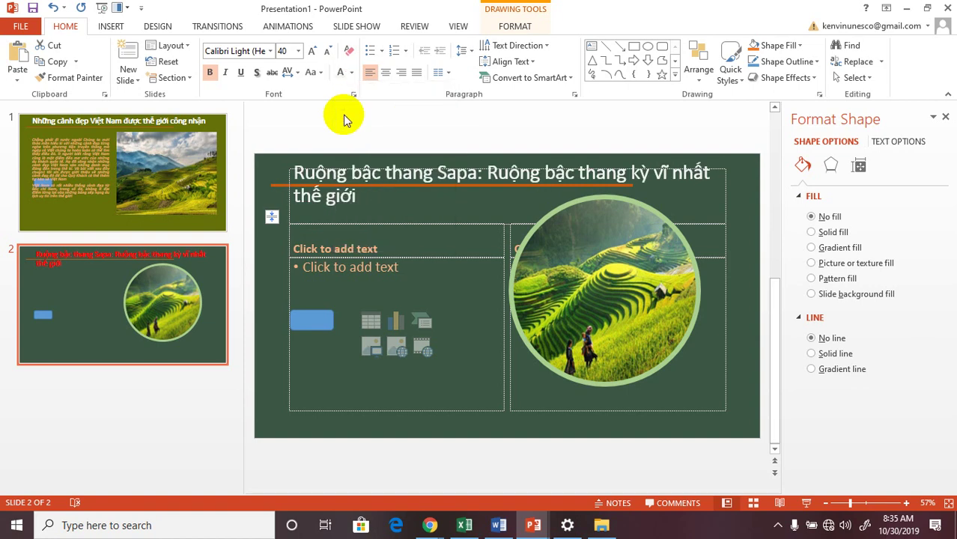
click(416, 75)
click(400, 74)
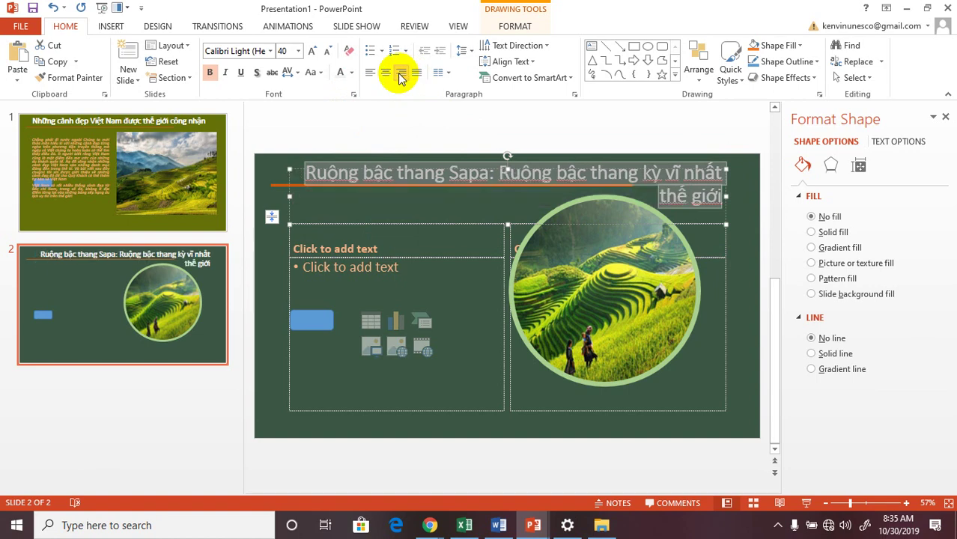
click(370, 75)
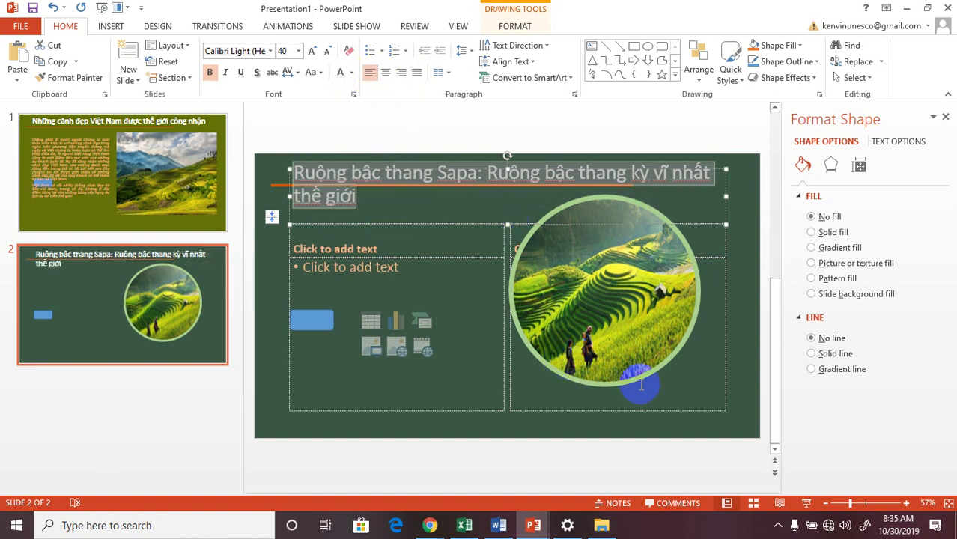
click(716, 442)
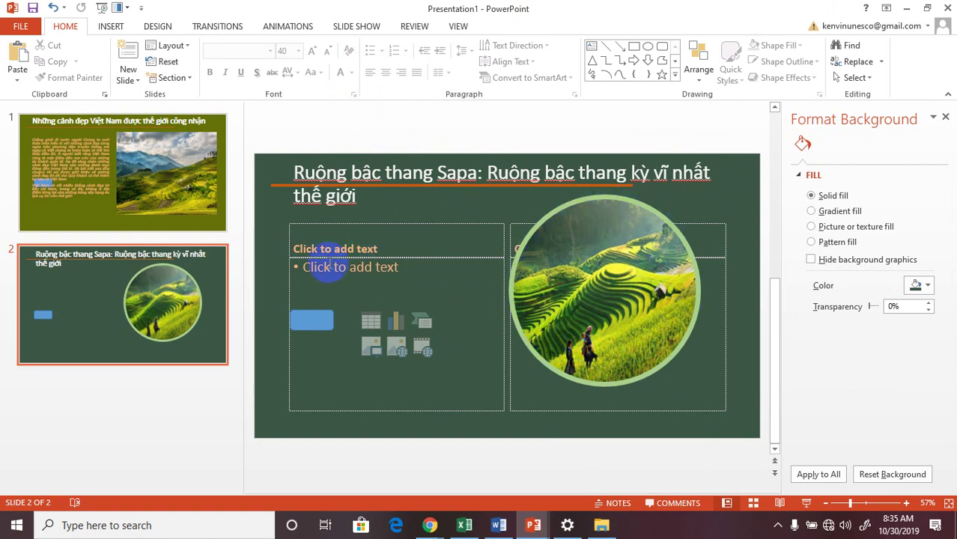
- Copy the Vịnh Hạ Long paragraph in Word, then put the cursor in slide 2's left text box
click(498, 525)
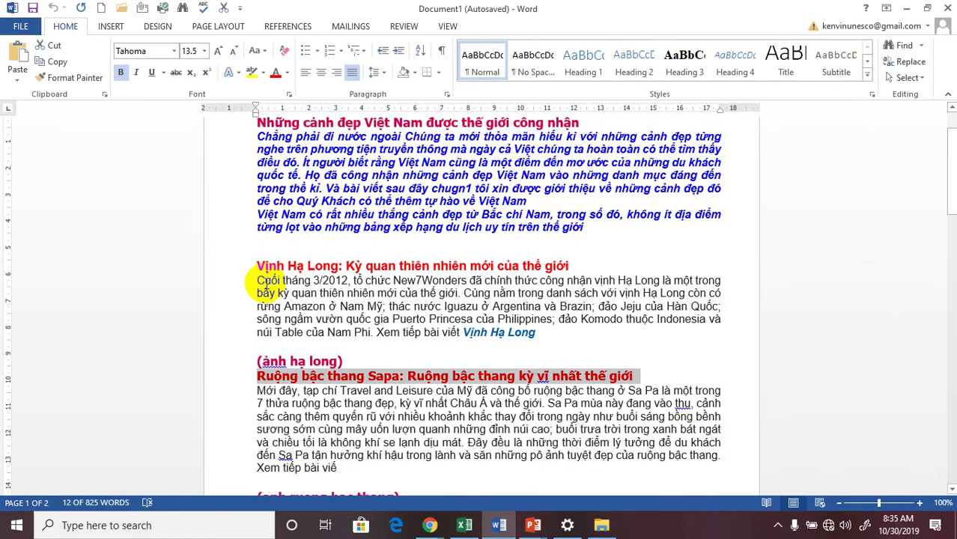
drag(251, 281, 536, 333)
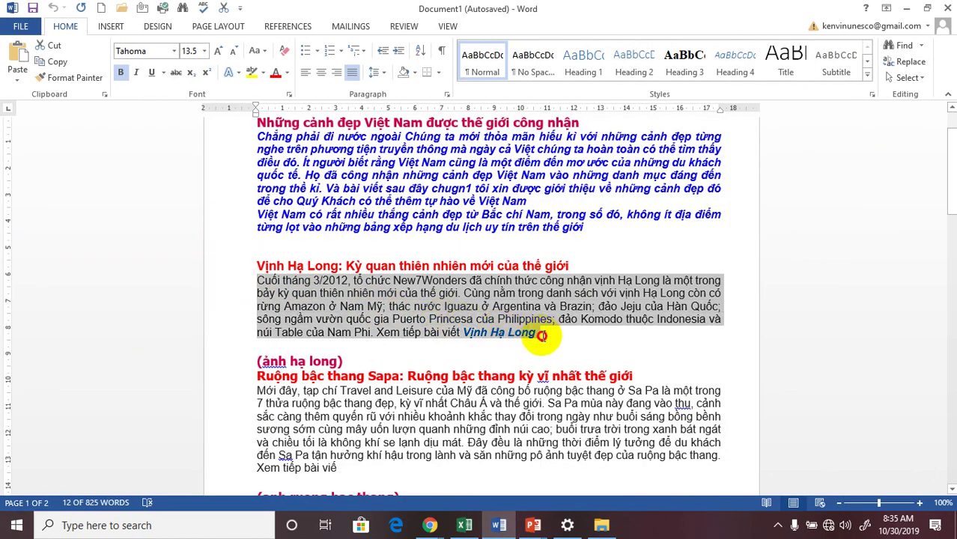
right_click(470, 298)
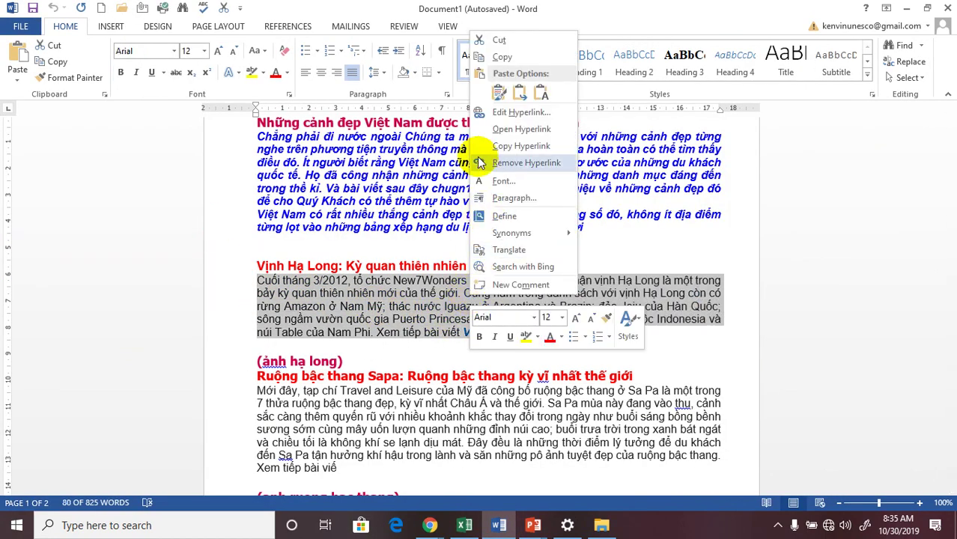
click(504, 59)
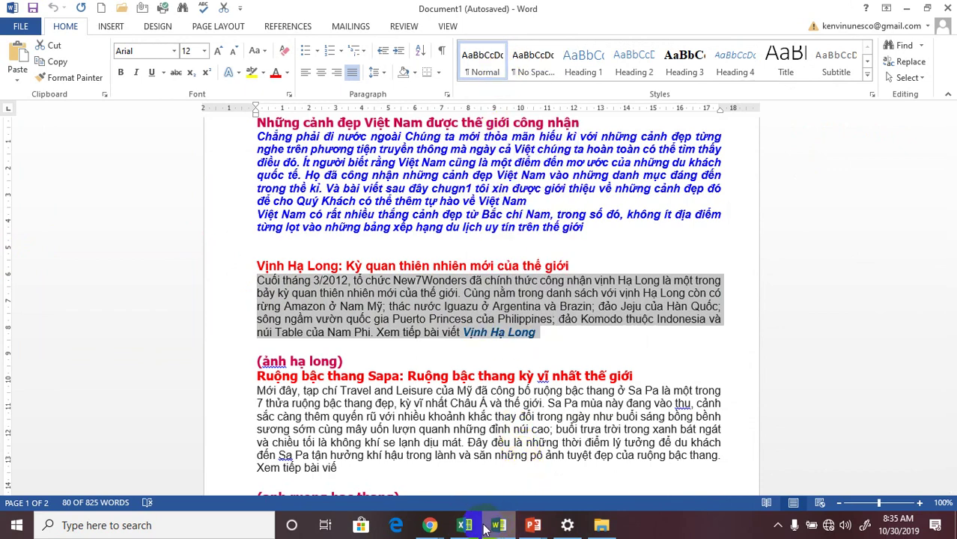
mouse_move(533, 527)
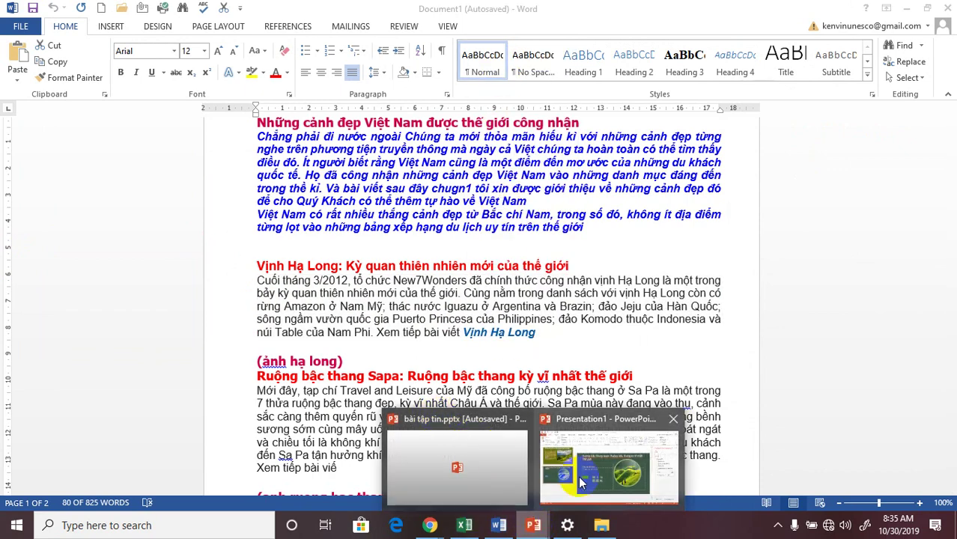
click(511, 405)
click(341, 283)
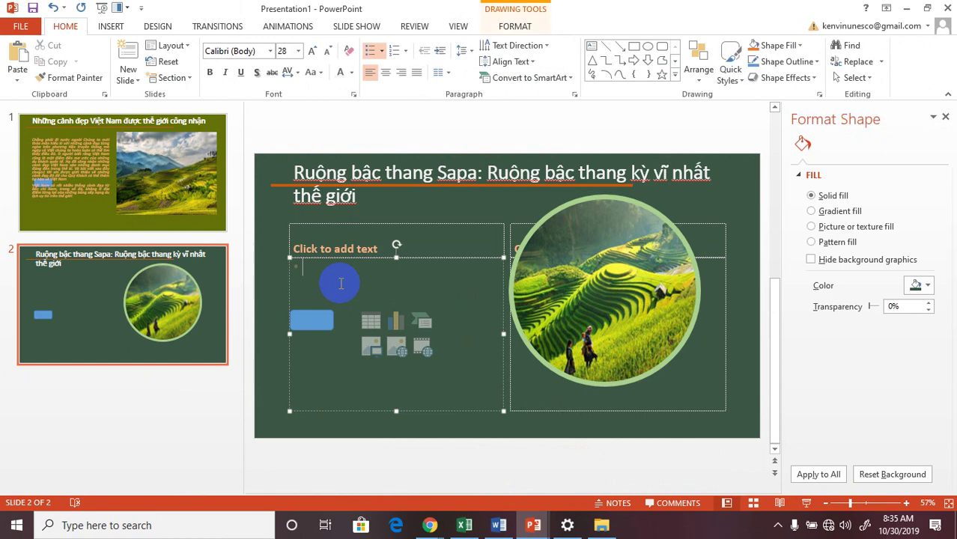
- Paste the Vịnh Hạ Long paragraph into slide 2's left text box and make it white
key(ctrl+v)
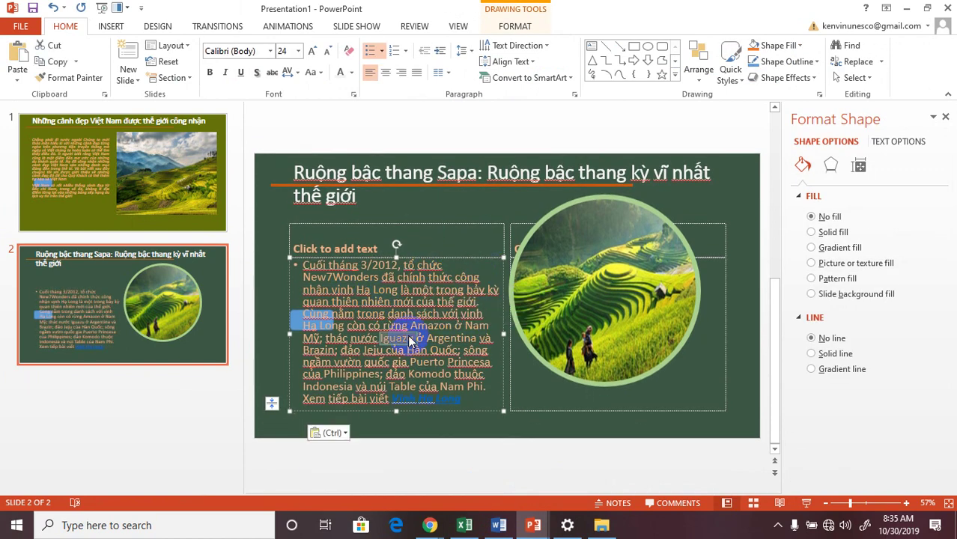
key(ctrl+a)
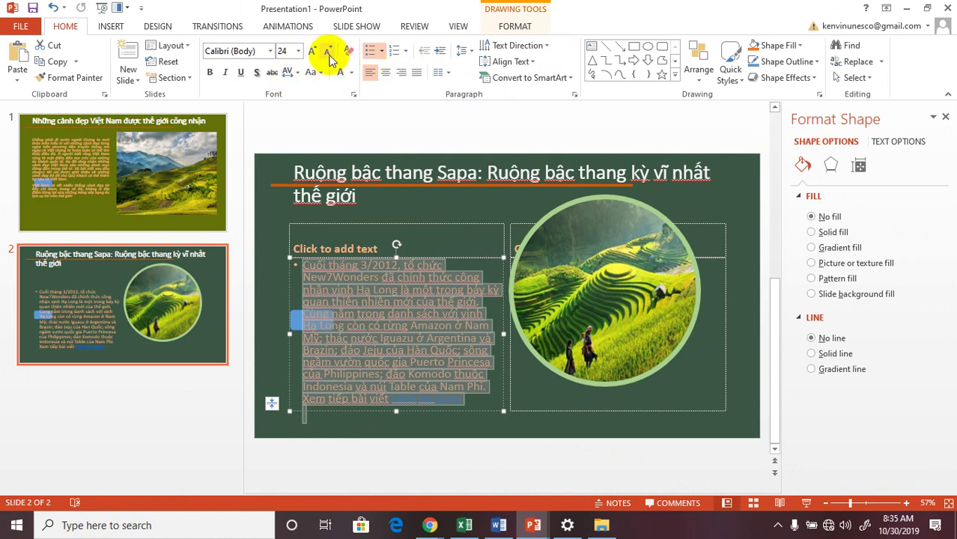
click(350, 72)
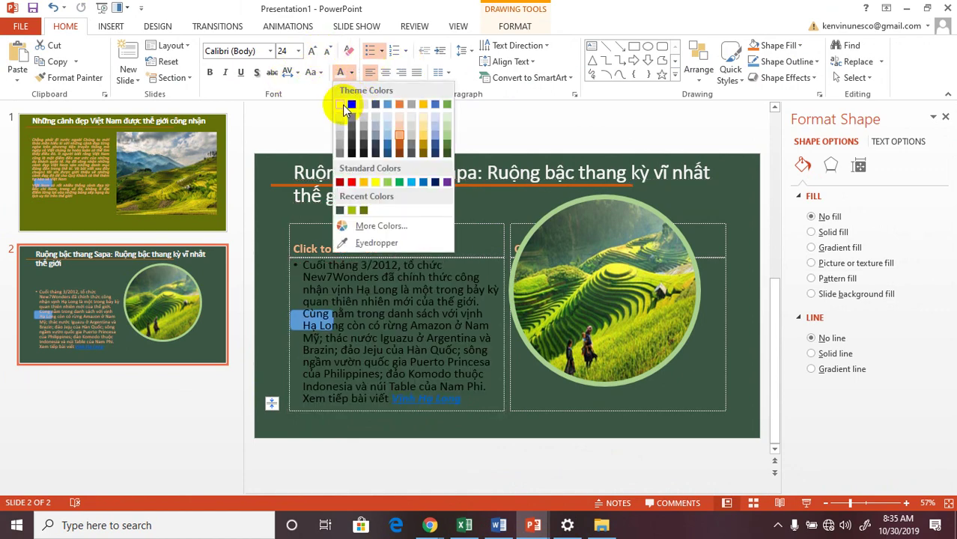
click(340, 104)
click(402, 449)
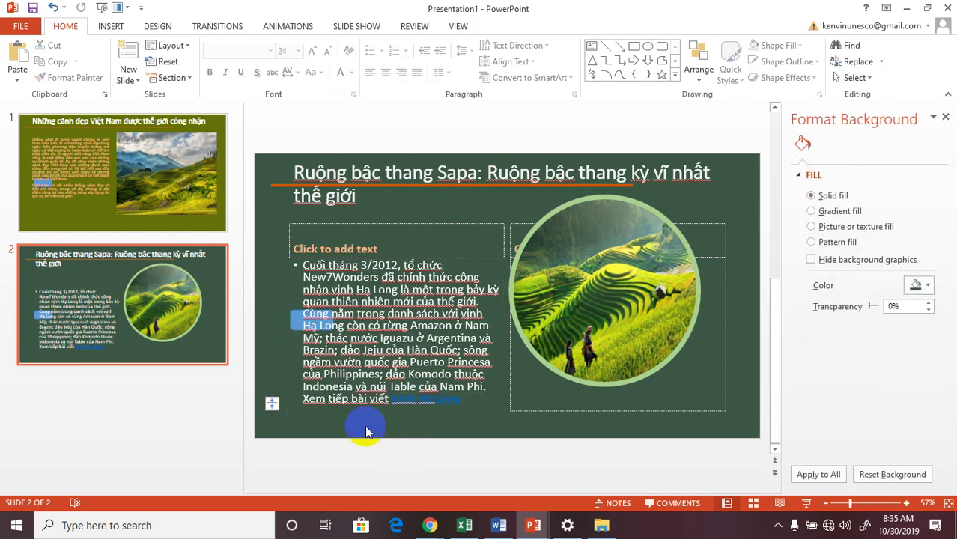
click(357, 258)
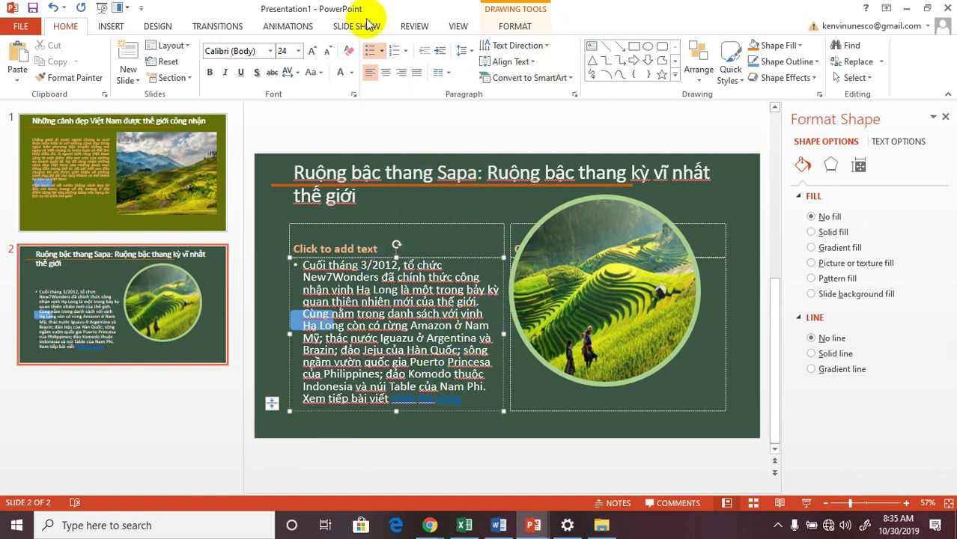
- Switch to Slide Master view and set the master title's font colour to white
click(458, 26)
click(177, 58)
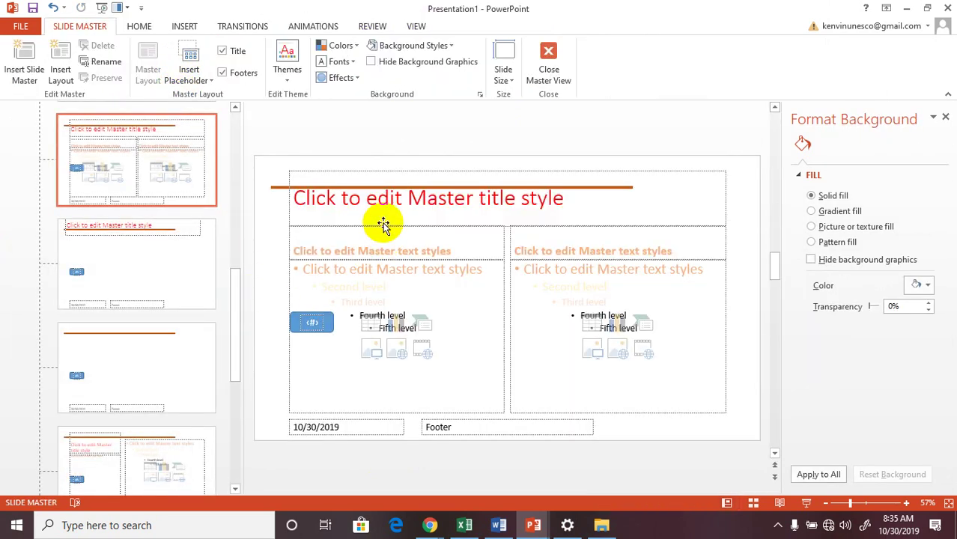
click(377, 199)
triple_click(378, 198)
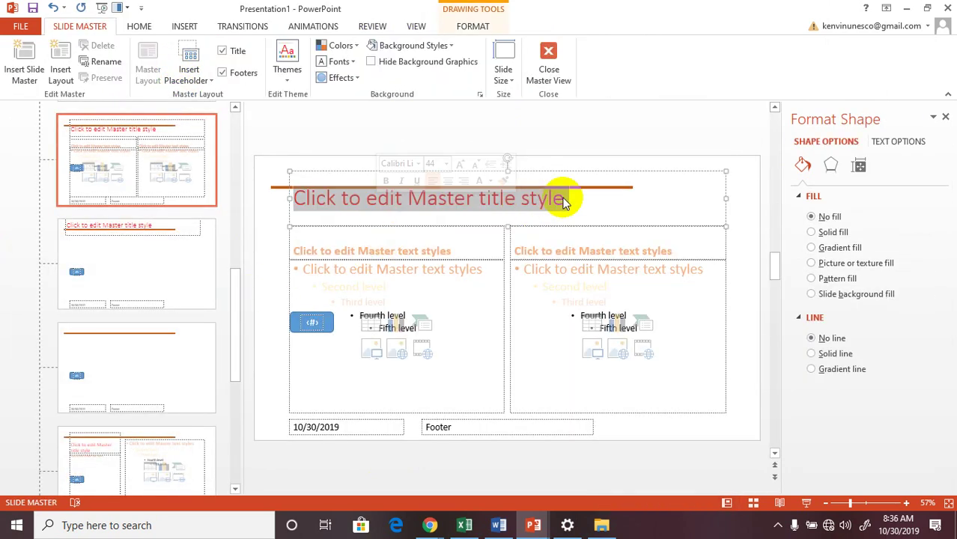
click(139, 27)
click(342, 78)
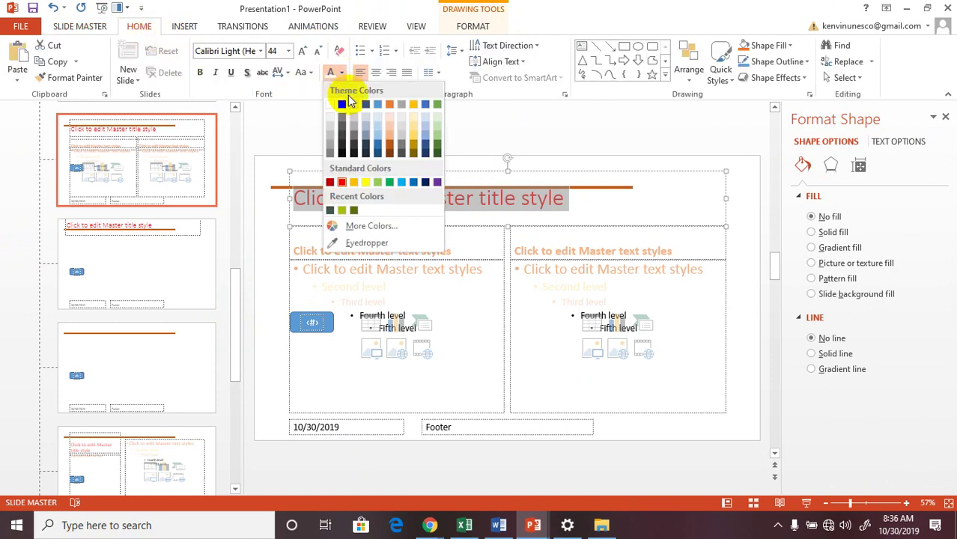
click(331, 101)
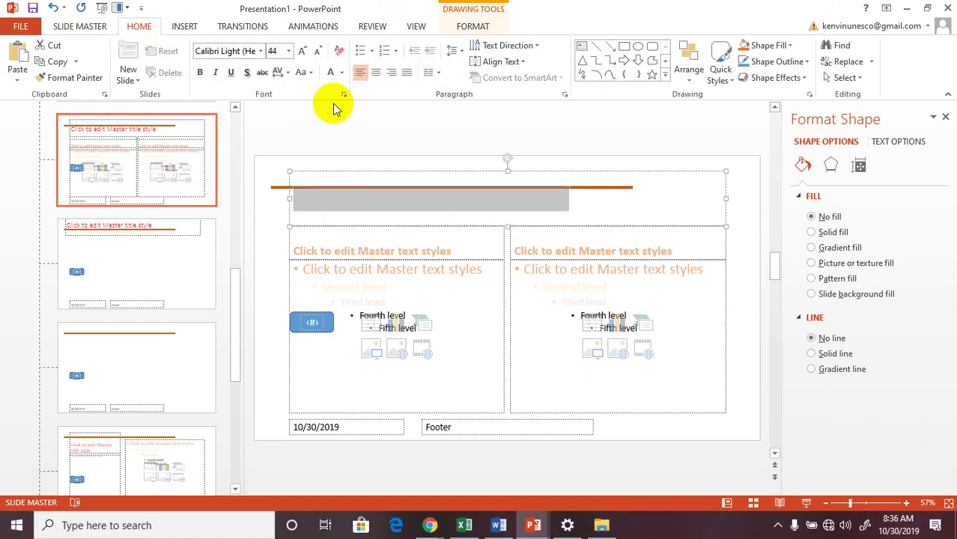
- Reselect the whole master title text and apply the white font colour again
click(353, 272)
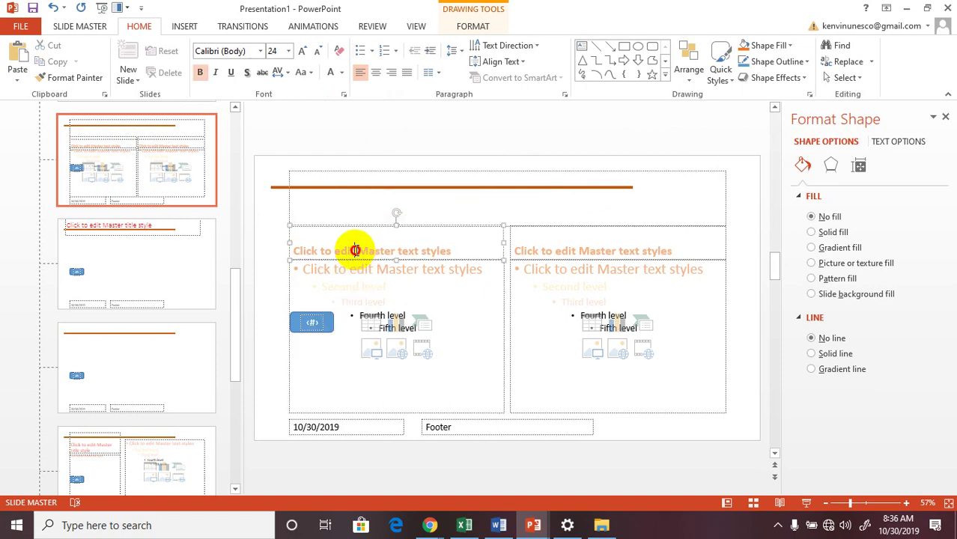
triple_click(355, 250)
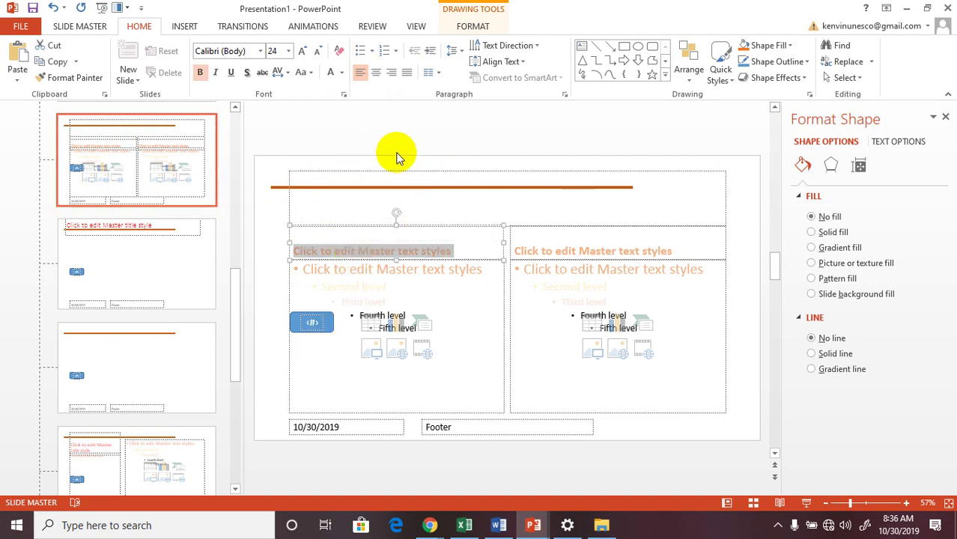
click(147, 165)
scroll(147, 165, up, 2)
scroll(148, 164, up, 5)
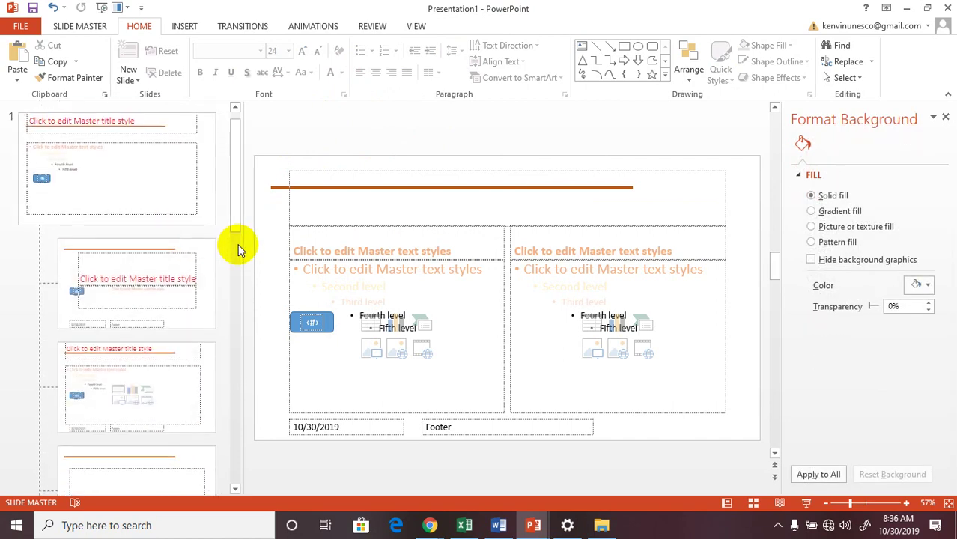
click(84, 125)
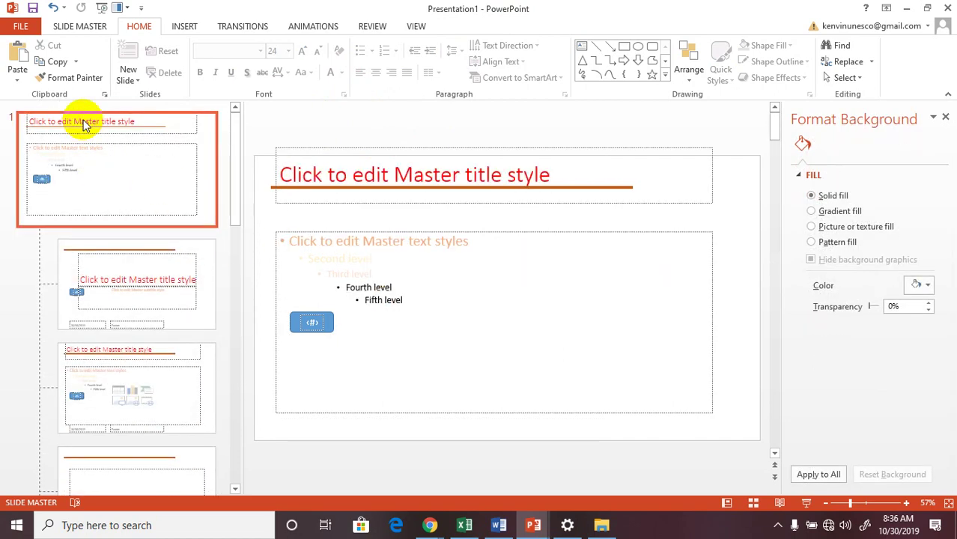
click(364, 174)
double_click(364, 175)
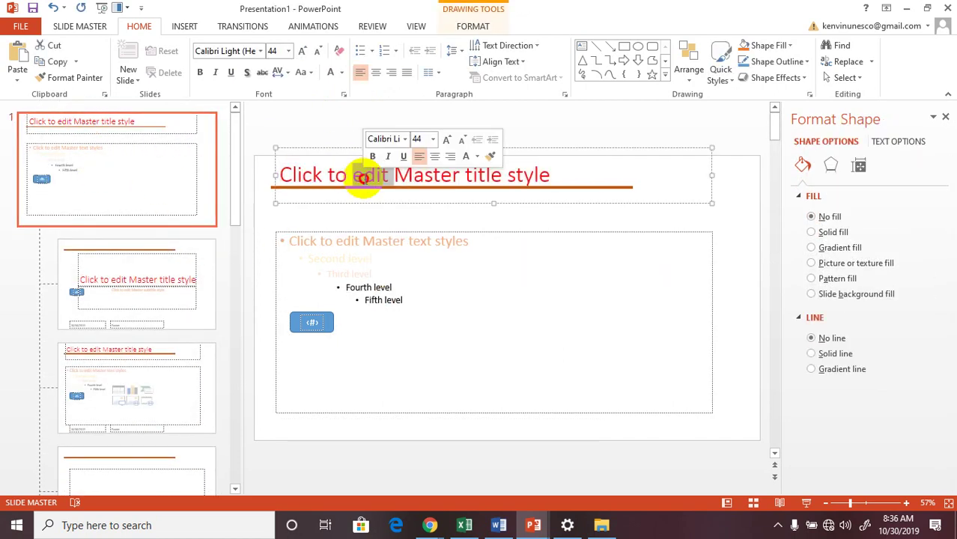
click(366, 175)
drag(552, 176, 285, 176)
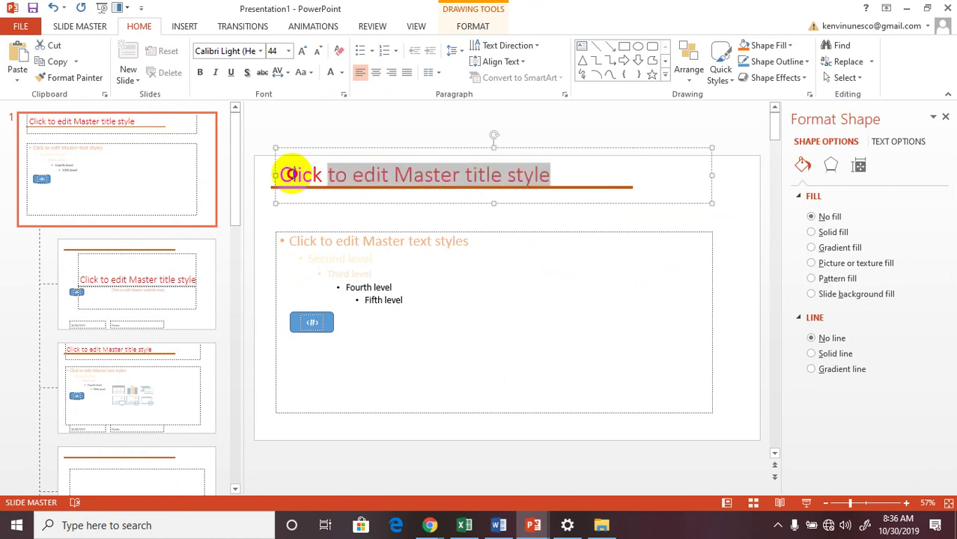
click(344, 80)
click(330, 102)
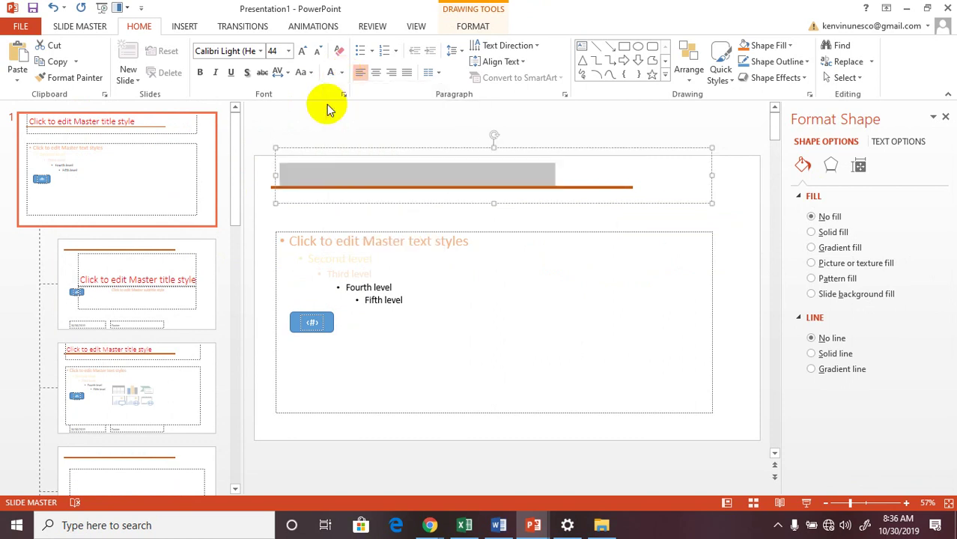
- Make the first-level body text white and close Master View
triple_click(368, 242)
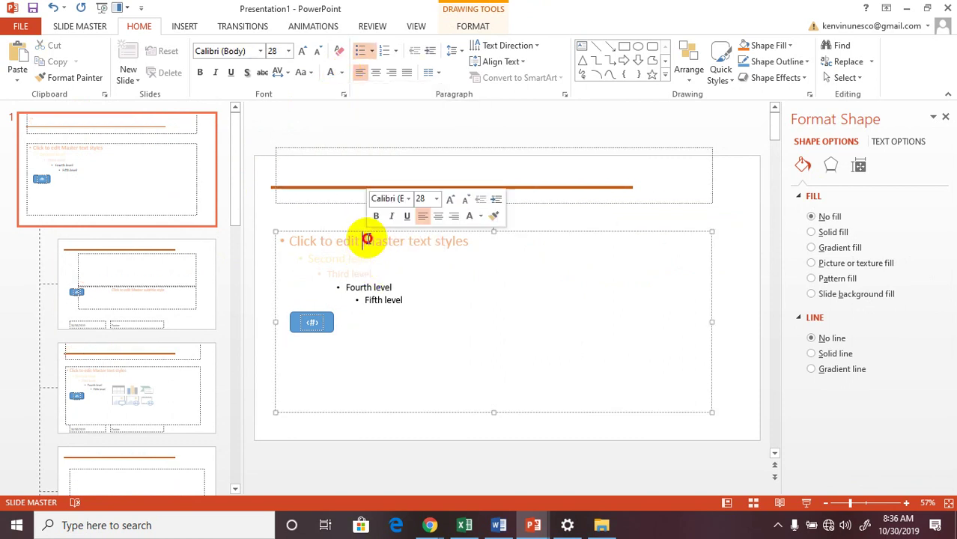
click(344, 80)
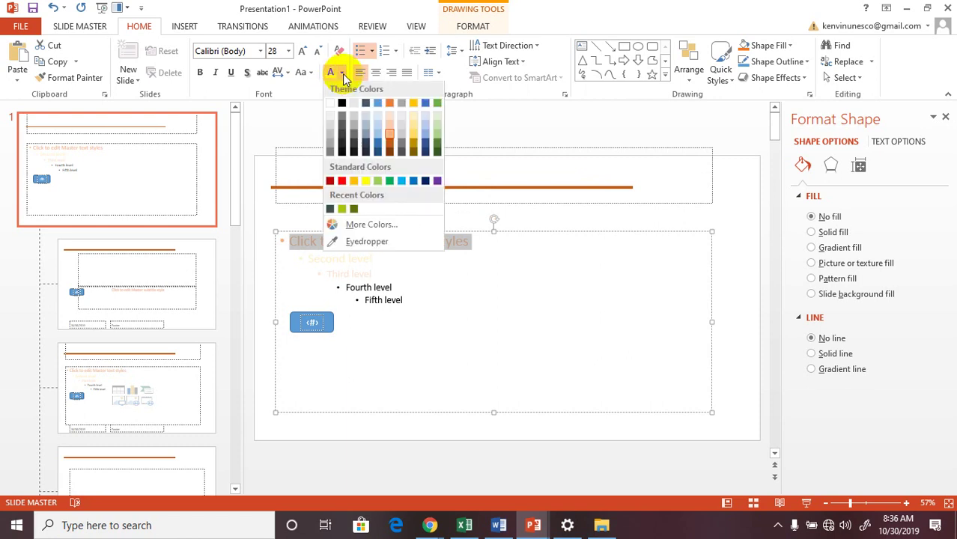
click(331, 101)
click(729, 348)
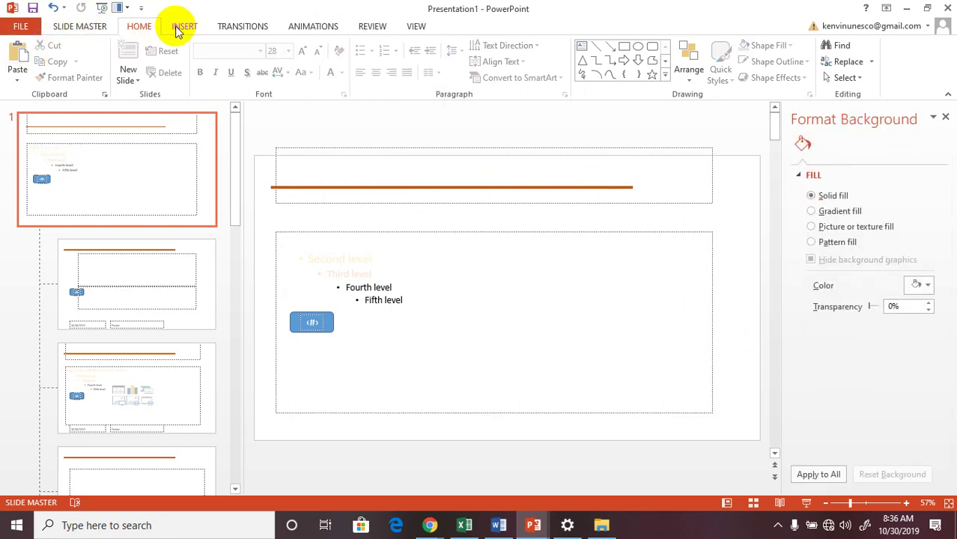
click(80, 26)
click(550, 50)
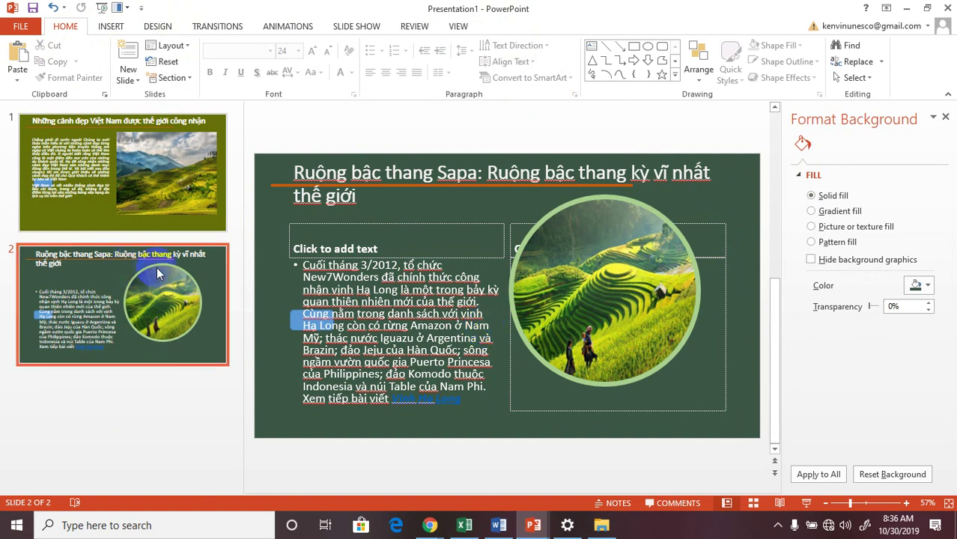
- Select the circular rice-terrace photo and its surrounding objects with a selection box
click(242, 319)
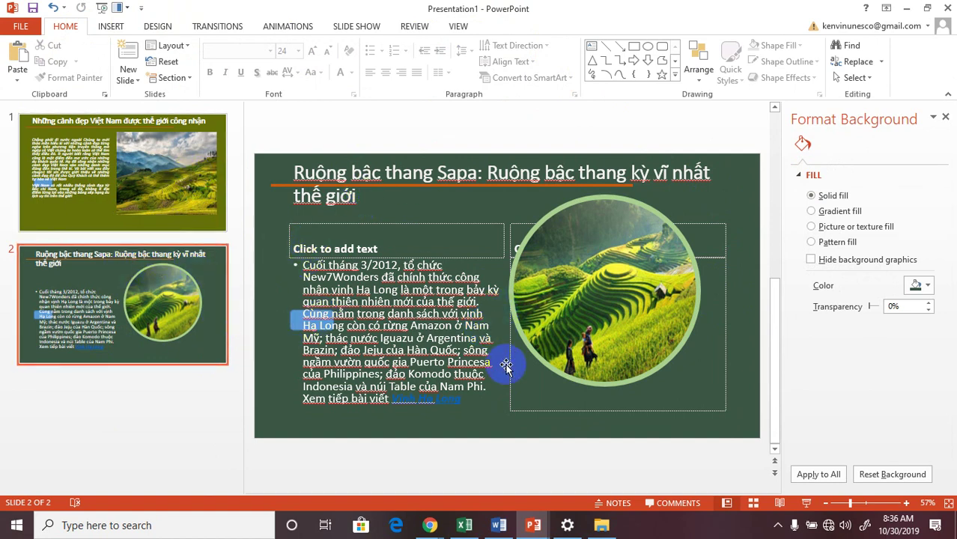
click(652, 315)
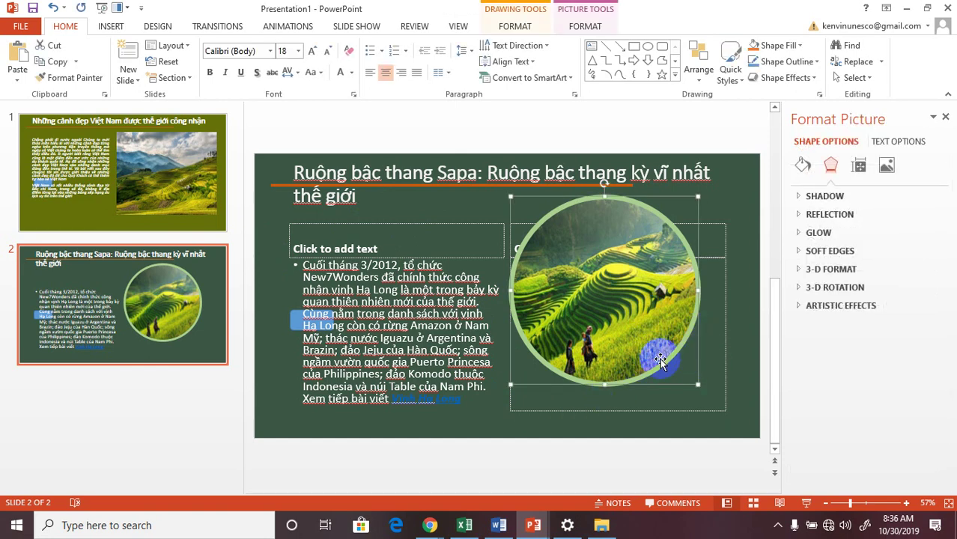
click(753, 230)
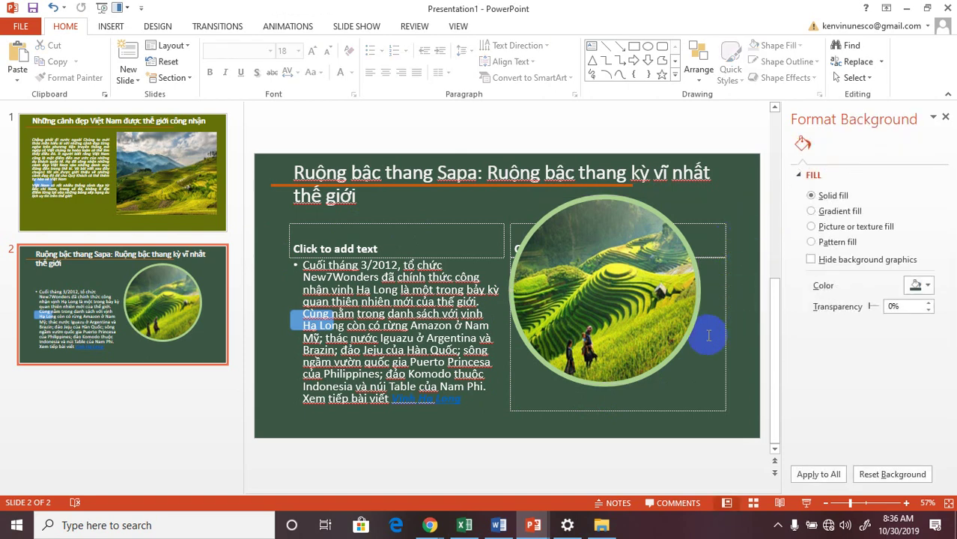
click(726, 293)
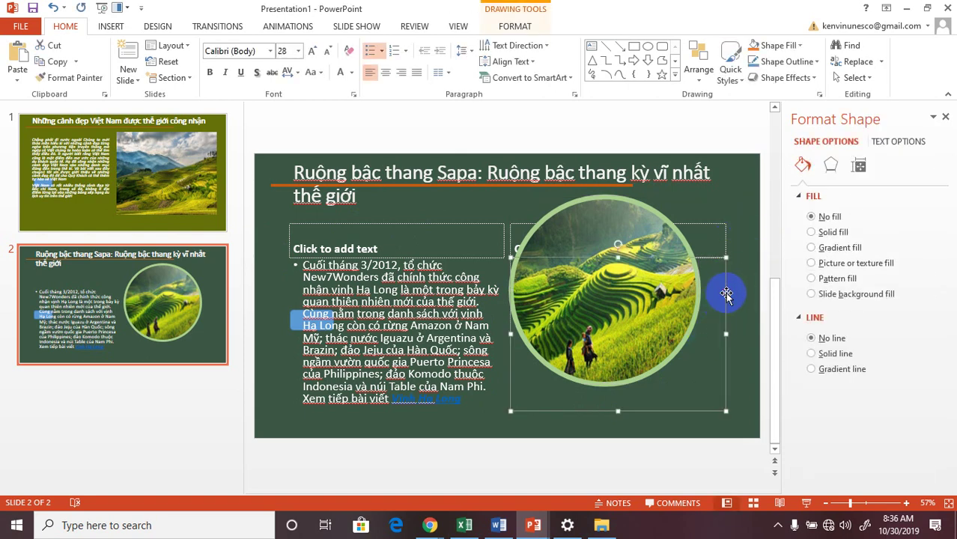
click(726, 262)
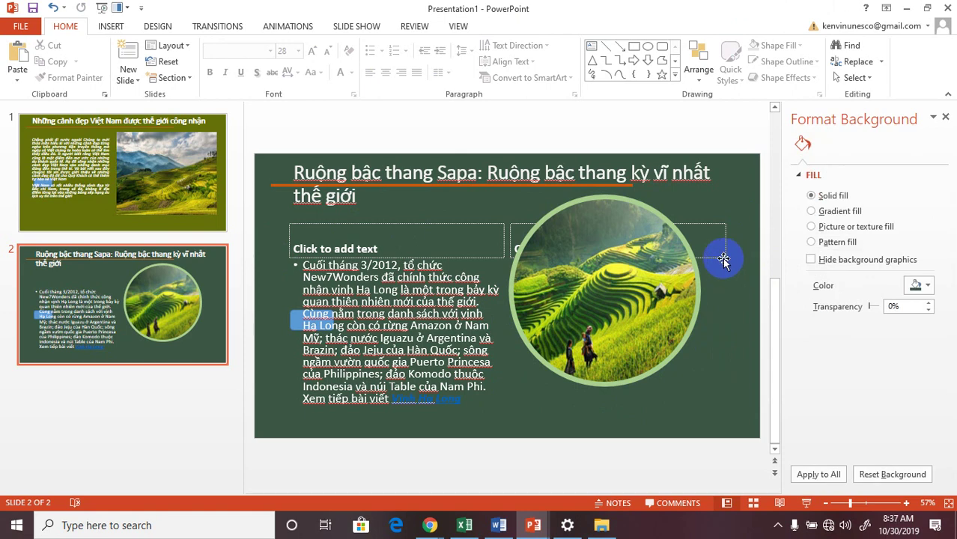
click(724, 260)
click(707, 372)
right_click(654, 330)
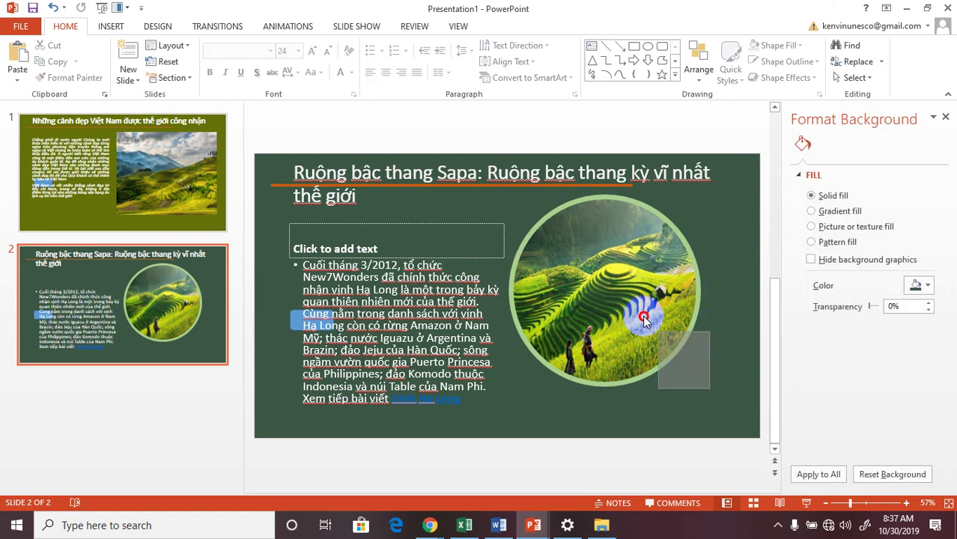
drag(653, 330, 509, 197)
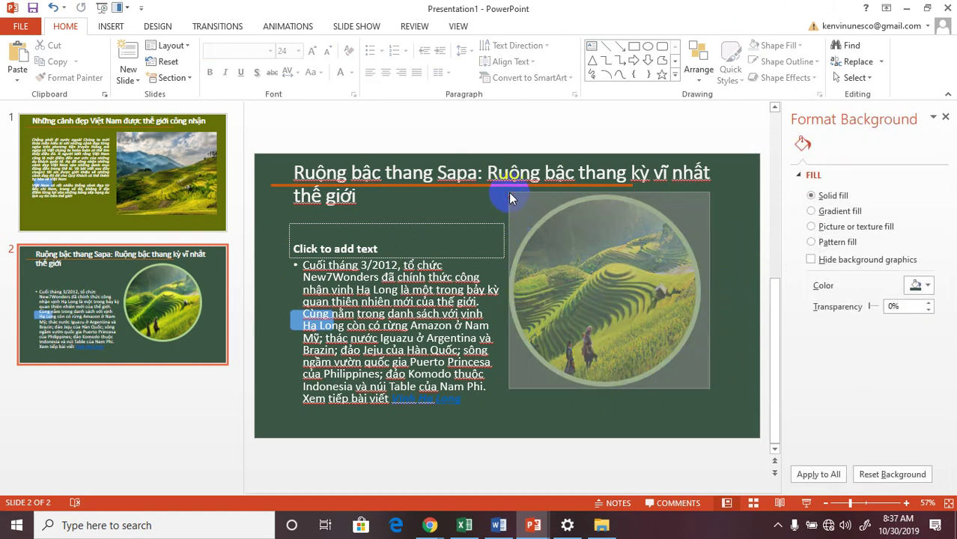
- Group the selected objects and shift the grouped picture slightly right and down
right_click(577, 233)
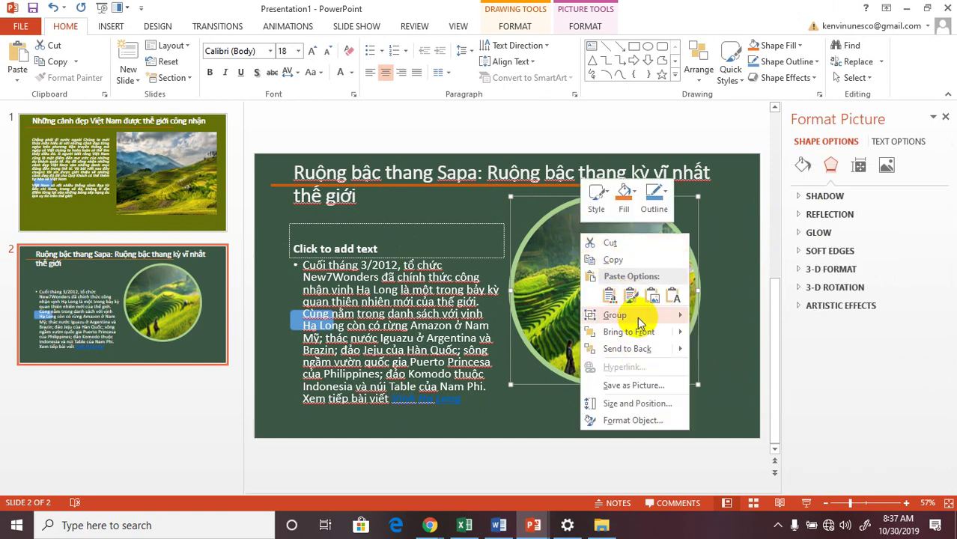
mouse_move(640, 319)
click(707, 316)
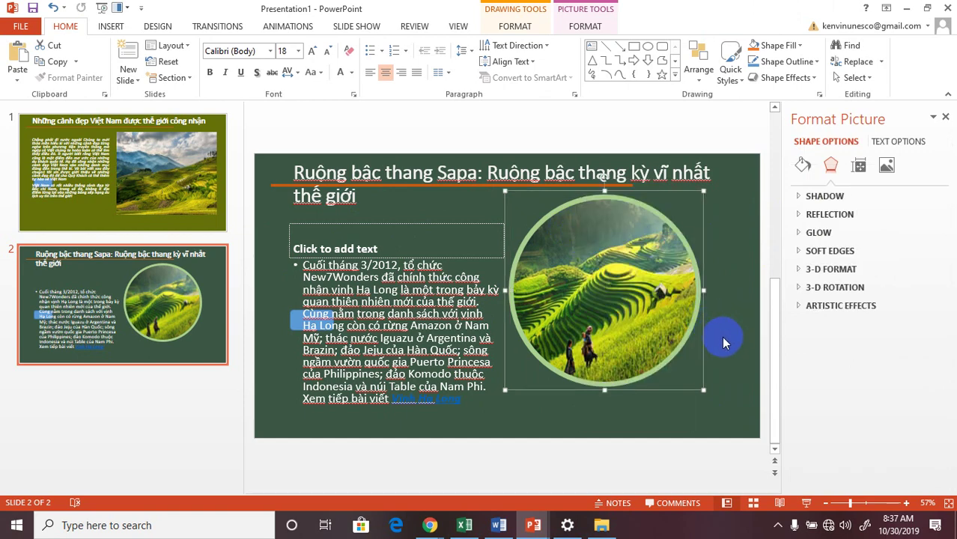
click(718, 337)
drag(641, 304, 662, 311)
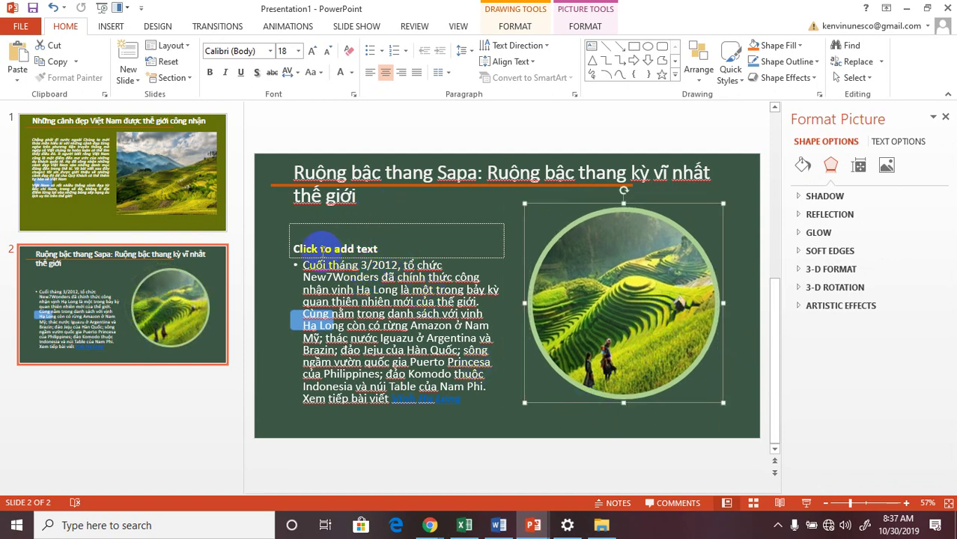
click(364, 229)
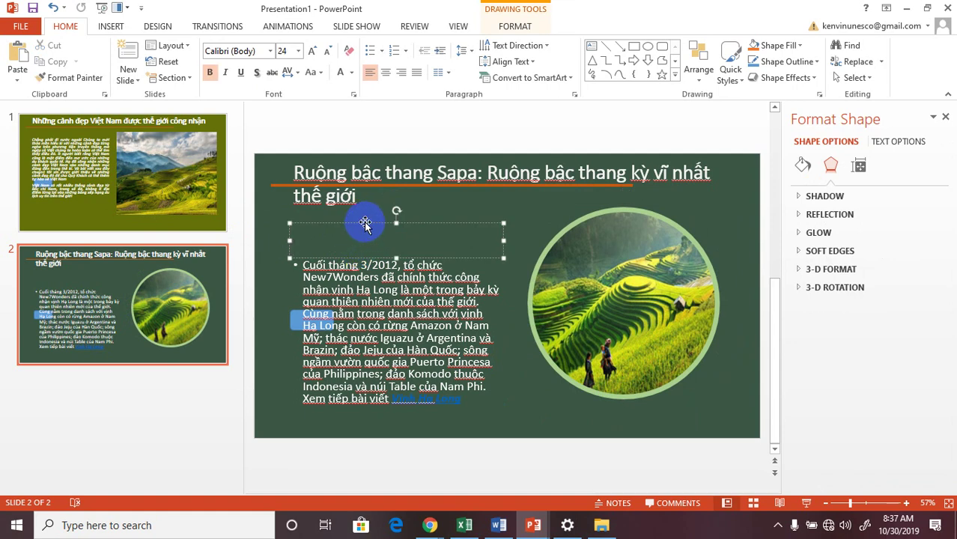
- Delete the empty placeholder and make the paragraph 26 pt in a taller box beside the photo
key(Delete)
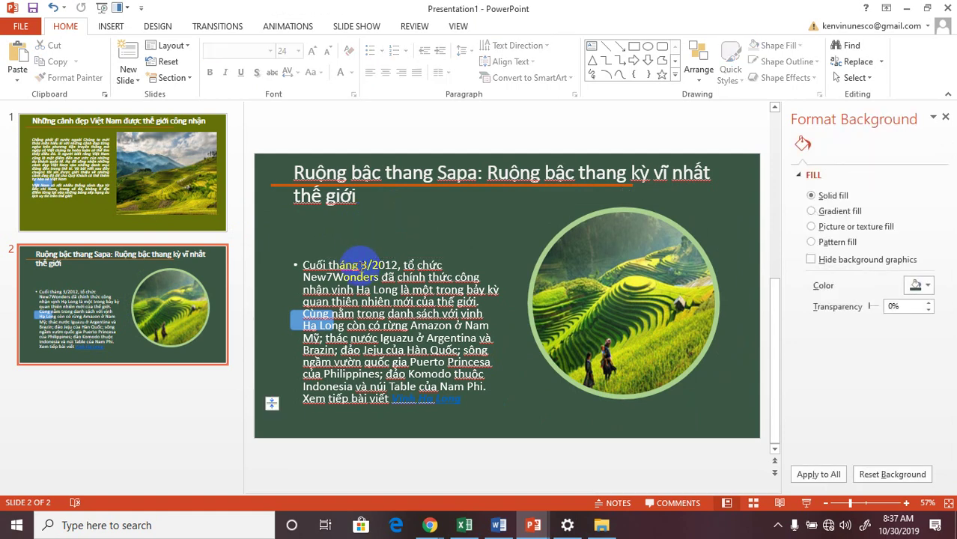
click(367, 263)
drag(384, 258, 403, 221)
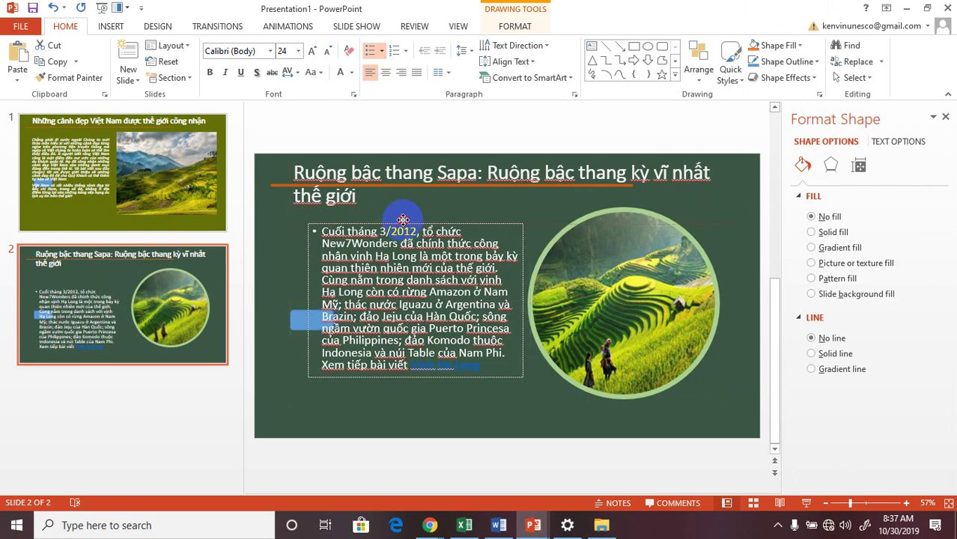
drag(403, 219, 403, 212)
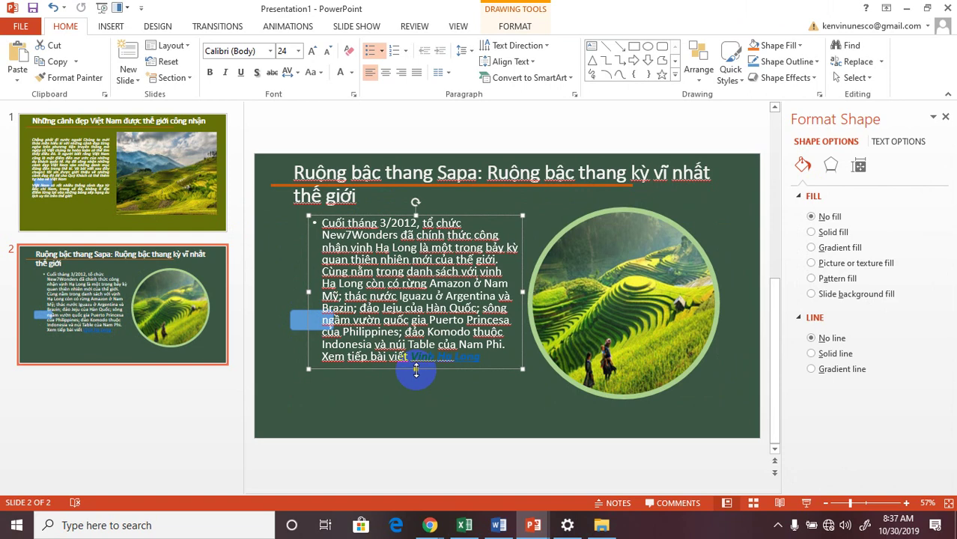
drag(416, 369, 419, 410)
key(ctrl+shift+period)
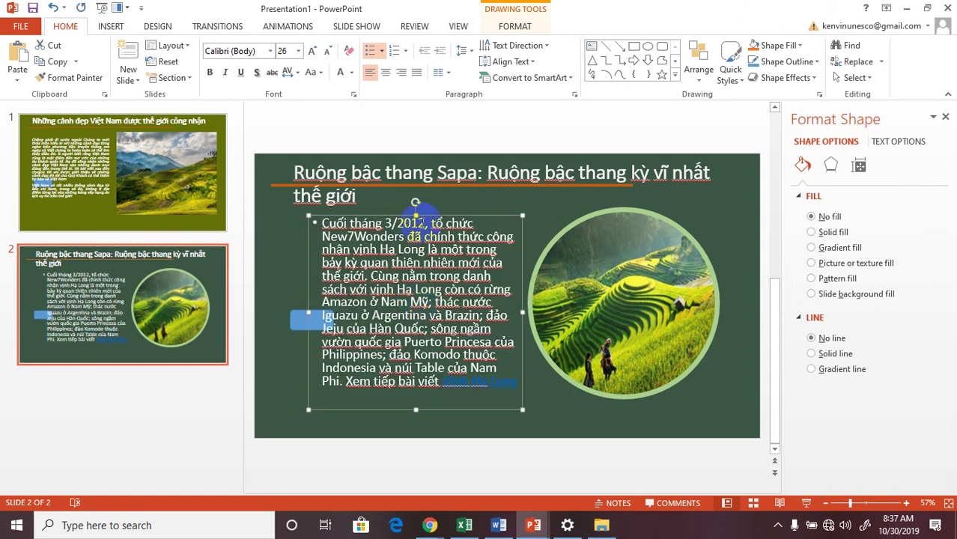
mouse_move(385, 216)
mouse_down()
mouse_move(403, 213)
mouse_move(402, 226)
mouse_up()
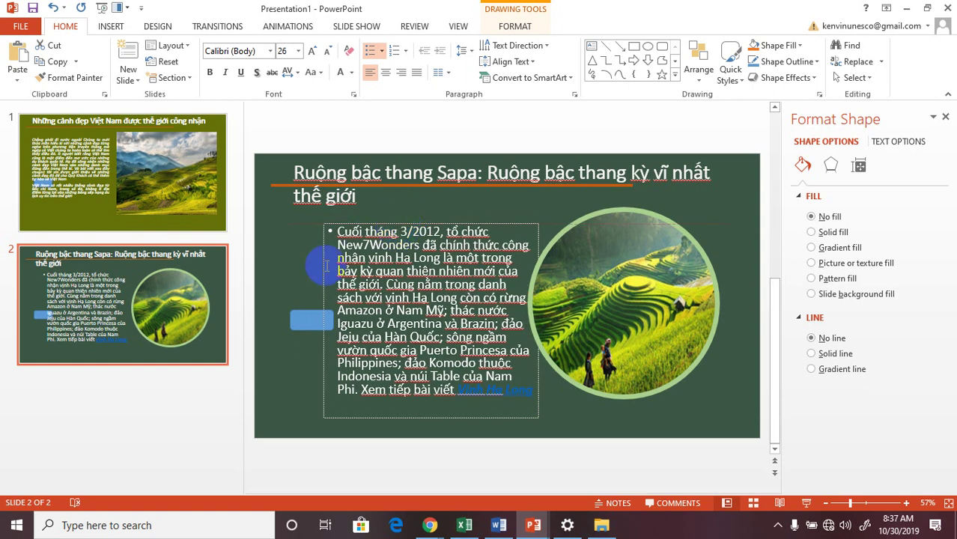
click(309, 323)
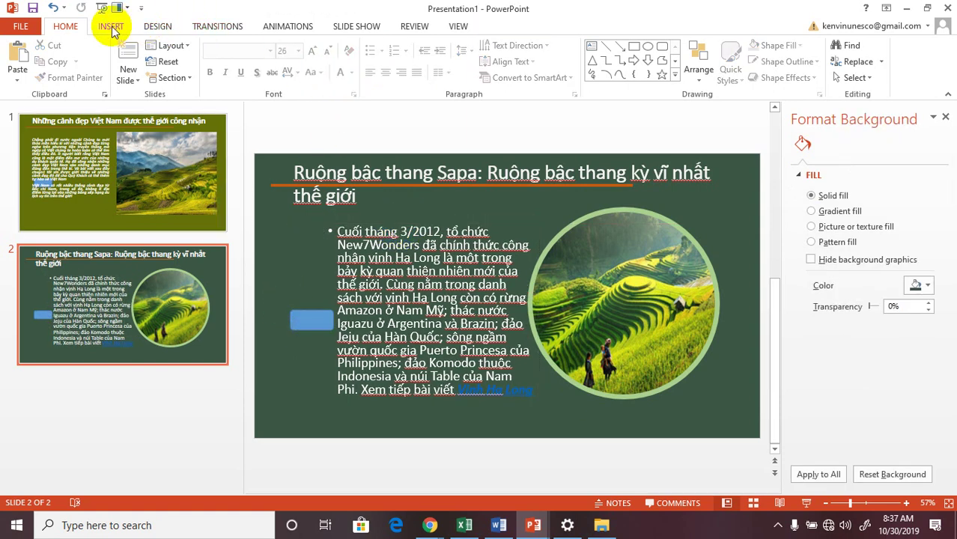
- On the top slide master, nudge the <#> slide-number box left, then close Master View
click(456, 26)
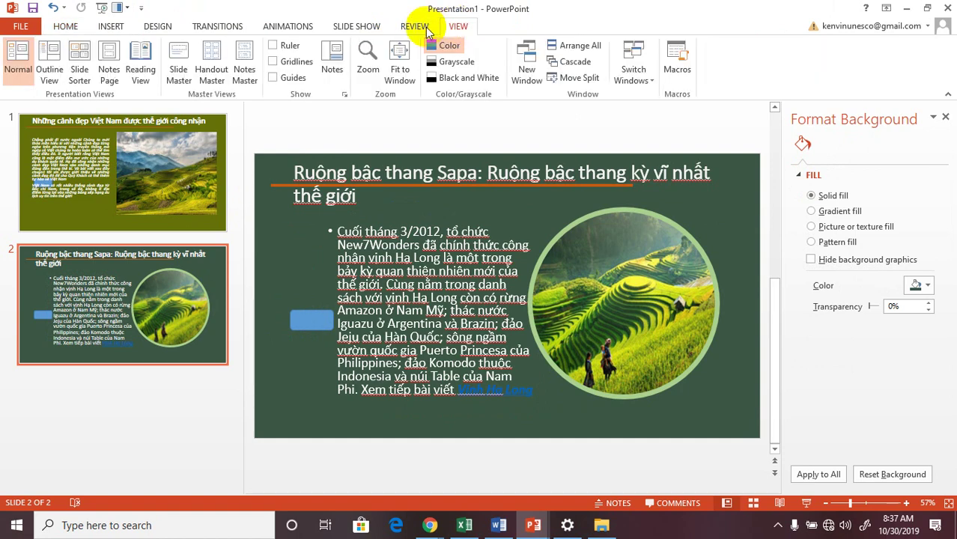
click(175, 72)
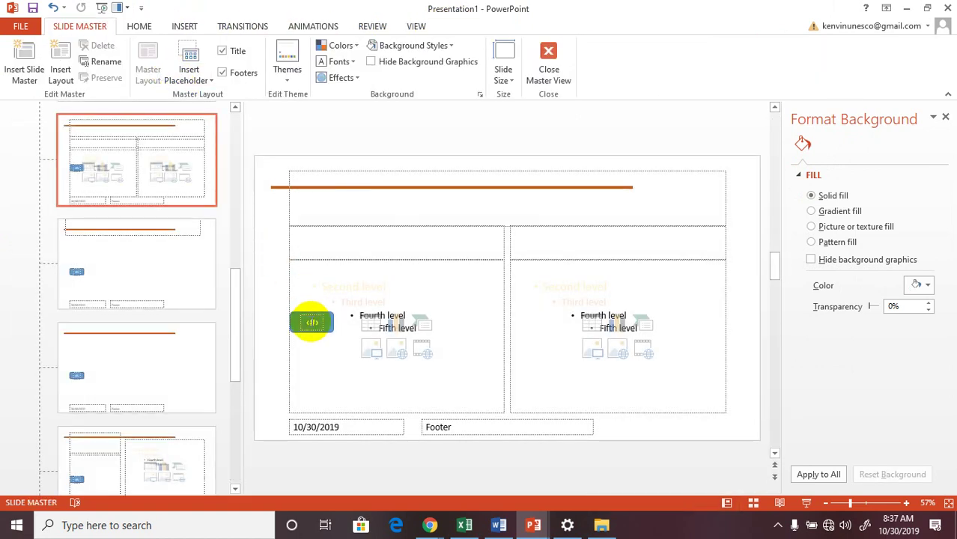
click(320, 322)
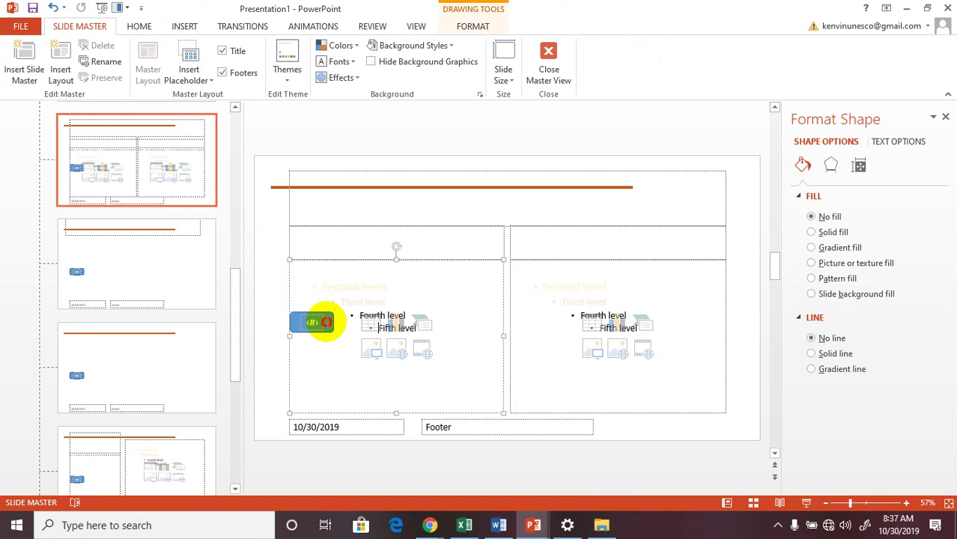
click(82, 166)
scroll(112, 161, up, 5)
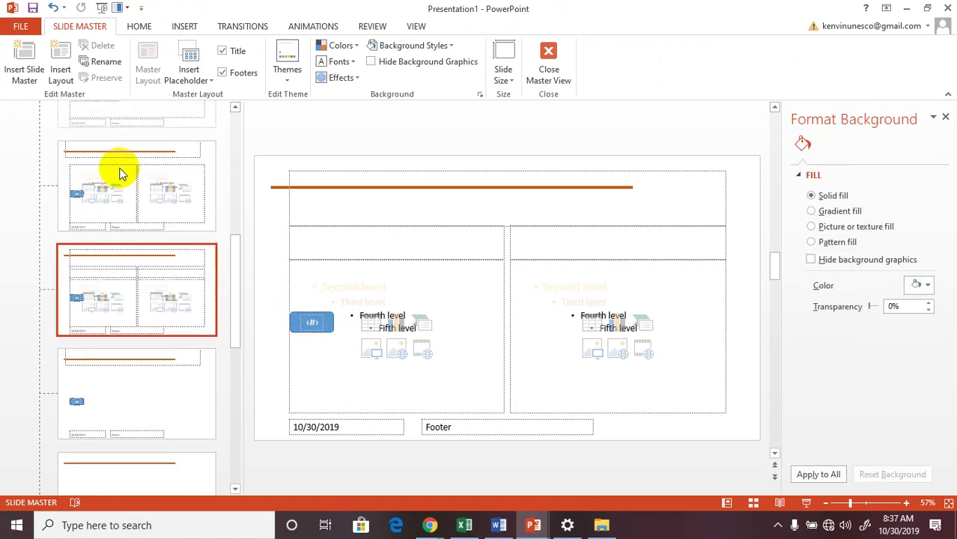
scroll(107, 172, up, 2)
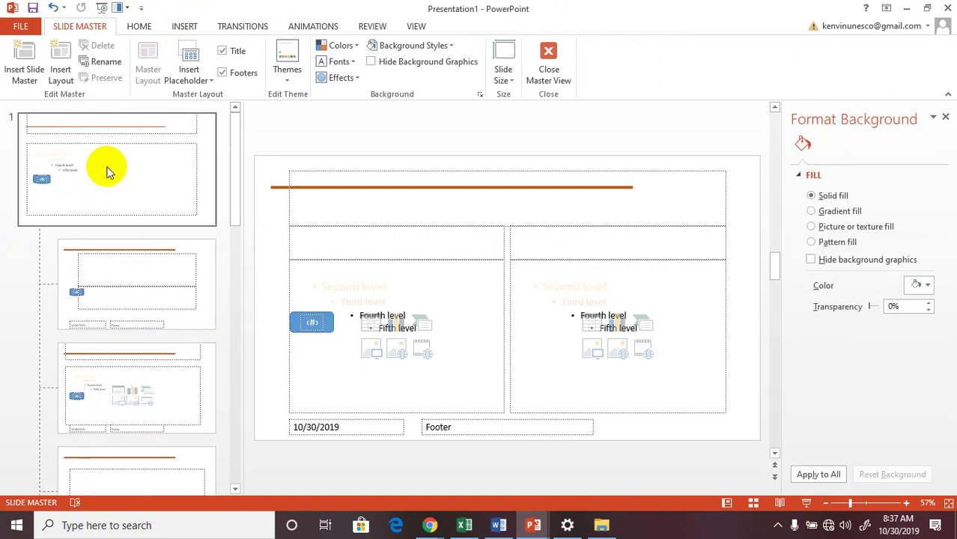
click(47, 187)
click(323, 322)
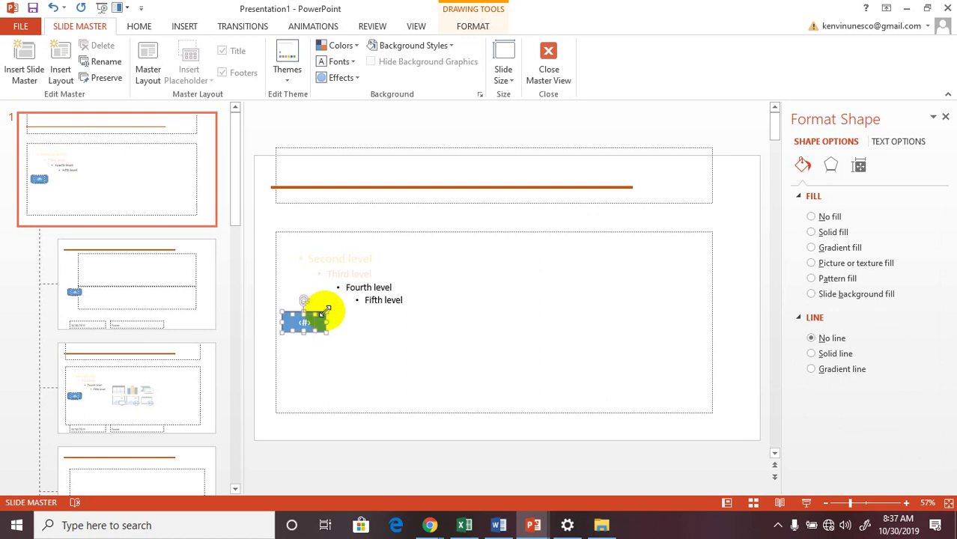
key(Left)
key(Left)
key(Left)
key(Left)
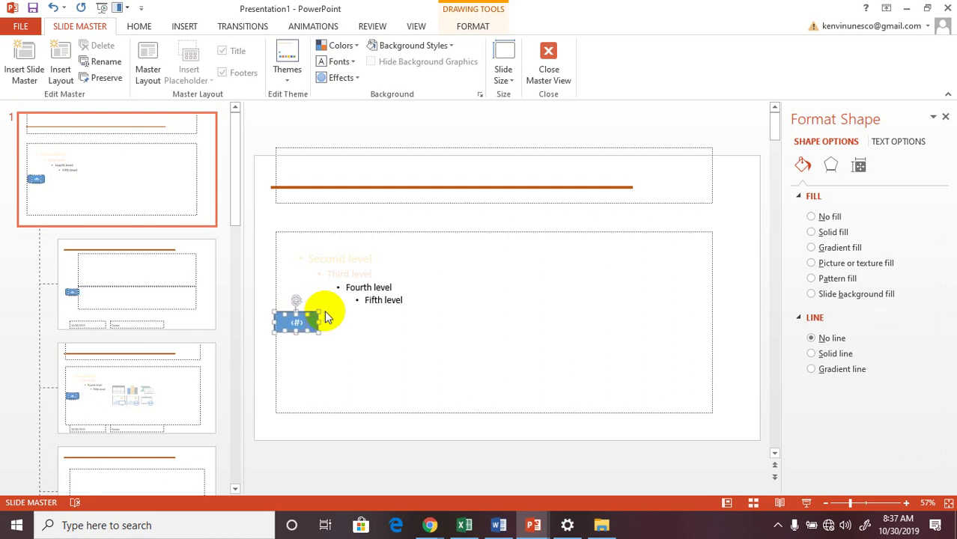
click(549, 74)
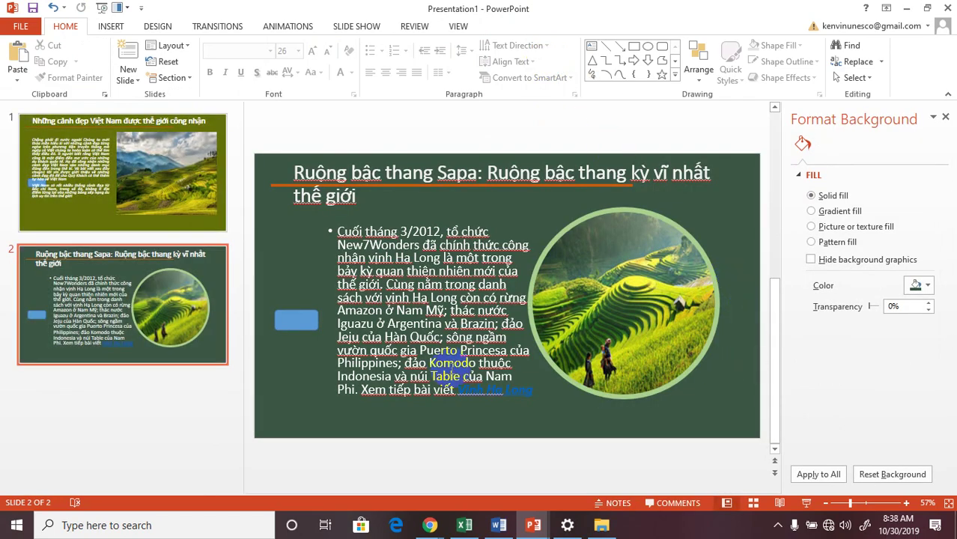
- Insert a new slide after the Sapa slide from the slide 2 thumbnail menu
click(41, 319)
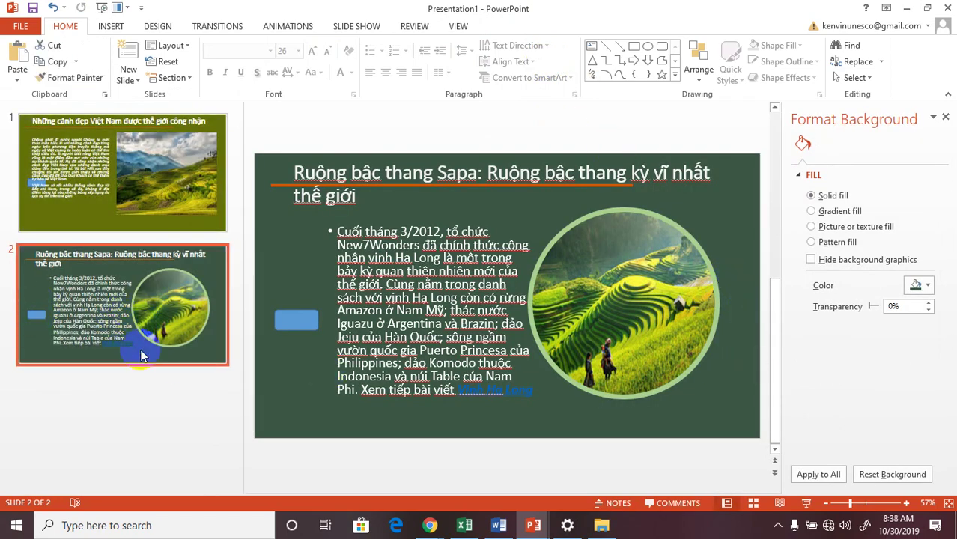
click(125, 409)
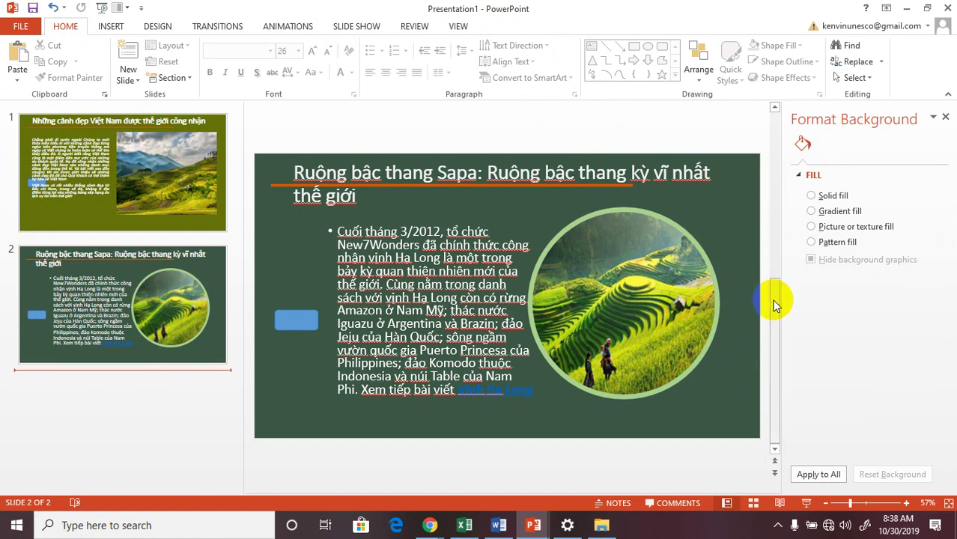
drag(774, 306, 773, 295)
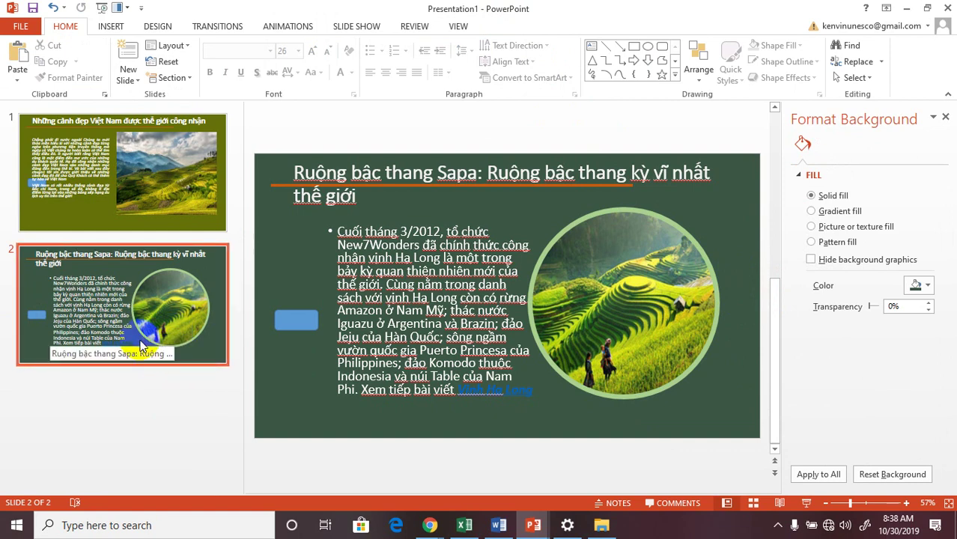
click(118, 345)
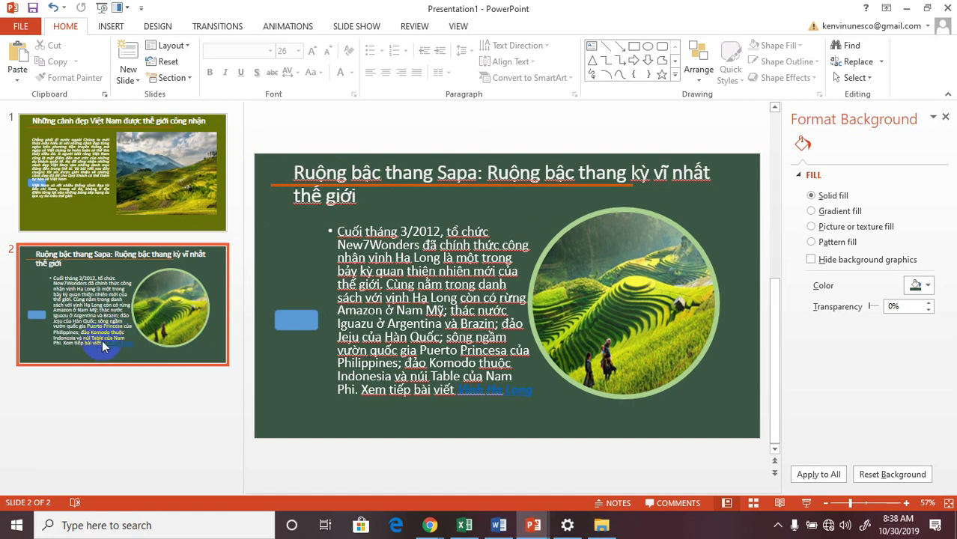
right_click(99, 359)
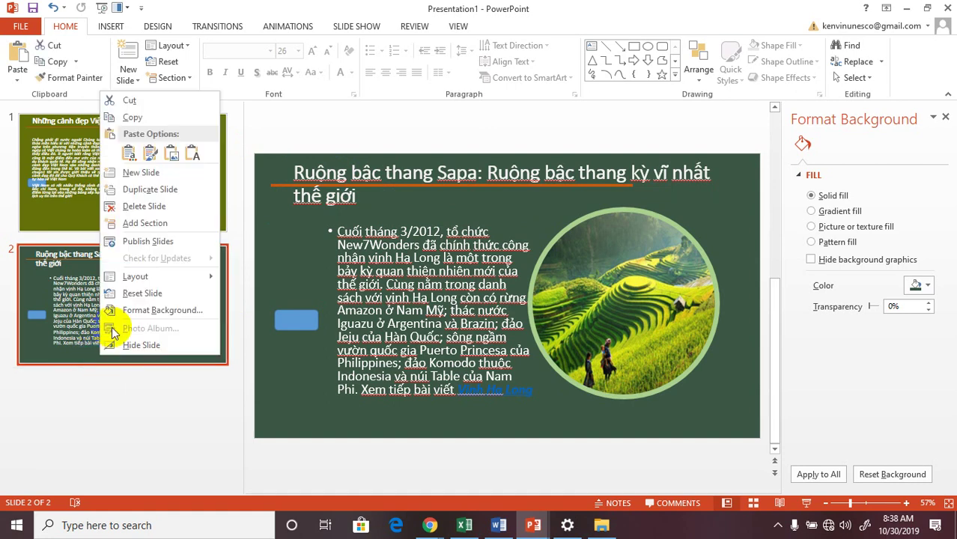
click(147, 176)
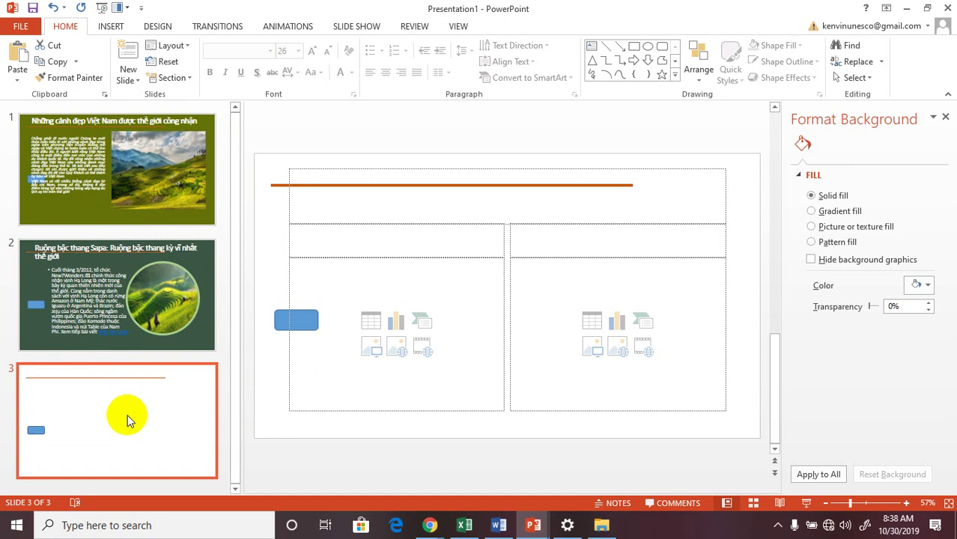
right_click(126, 414)
- Apply the Content with Caption layout to slide 3, then scroll back to slide 2
mouse_move(209, 341)
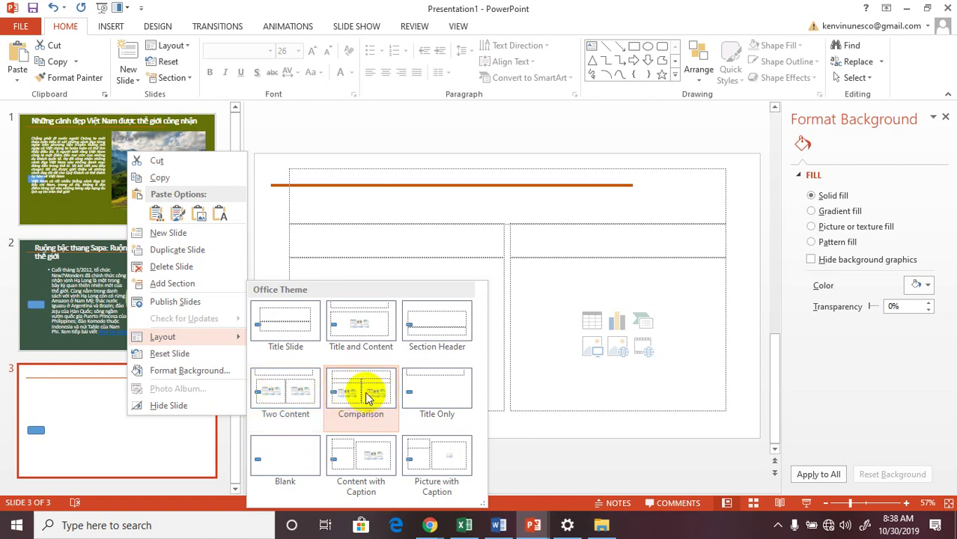
click(367, 457)
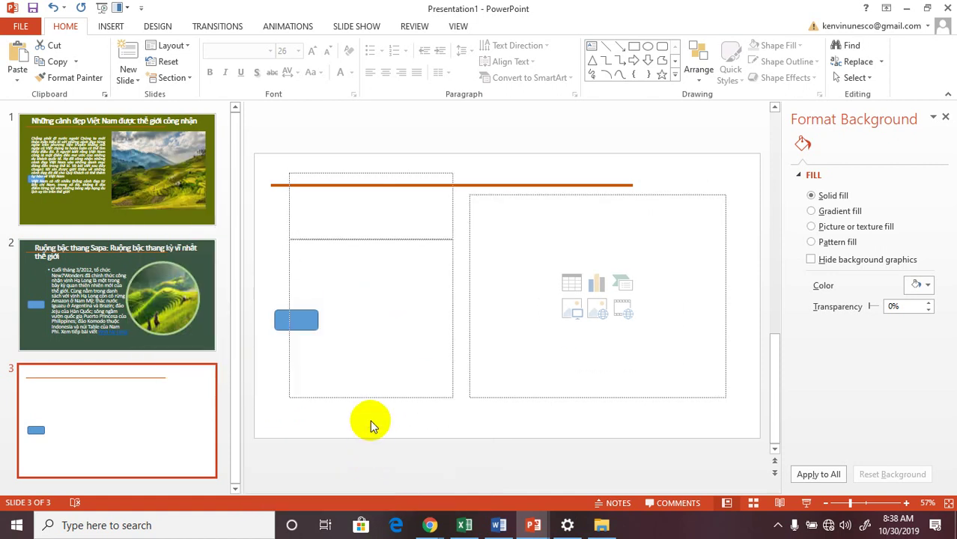
click(549, 224)
click(376, 229)
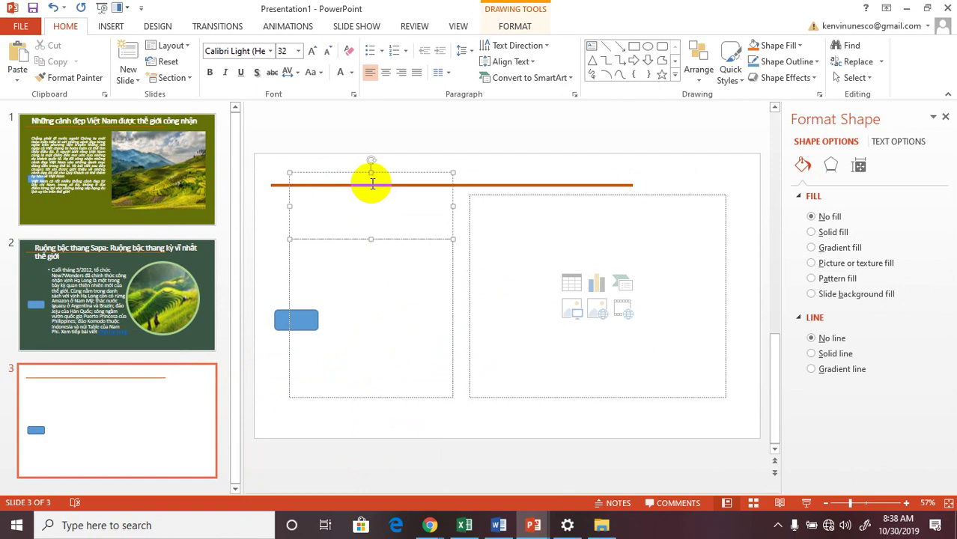
click(490, 138)
scroll(723, 171, up, 2)
scroll(682, 212, down, 1)
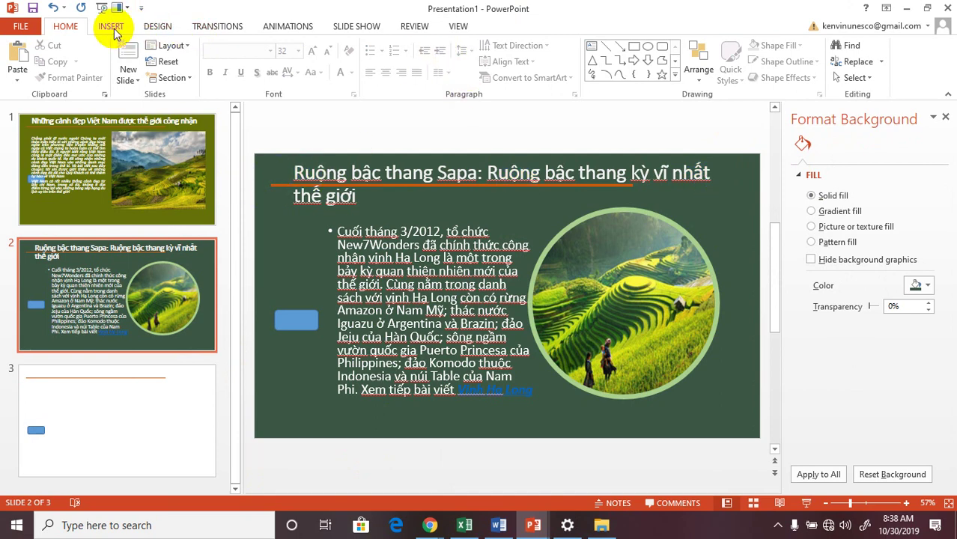
- Open Slide Master view and select the top master slide
click(453, 25)
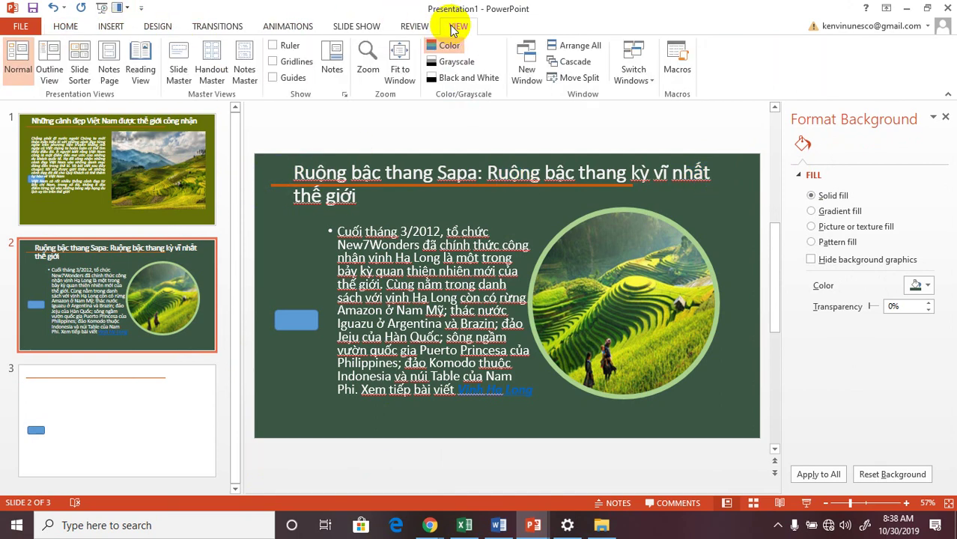
click(179, 81)
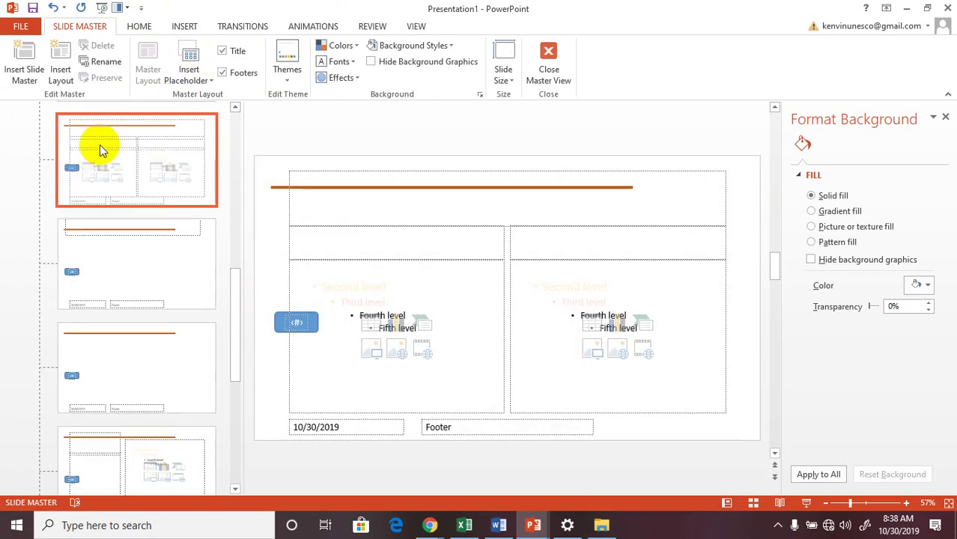
scroll(188, 227, up, 5)
scroll(193, 225, up, 3)
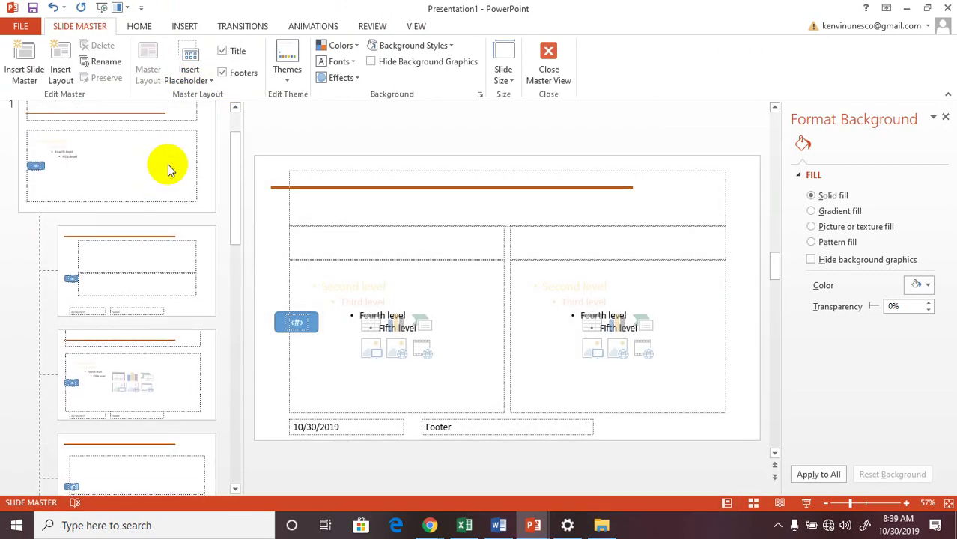
scroll(168, 164, up, 1)
click(171, 139)
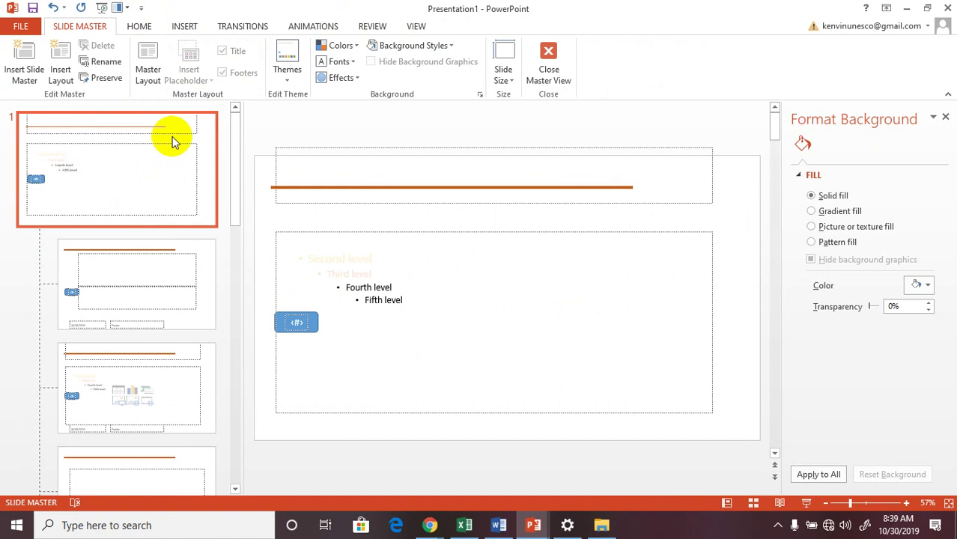
- Insert the UNESCO-01 picture onto the slide master
click(185, 27)
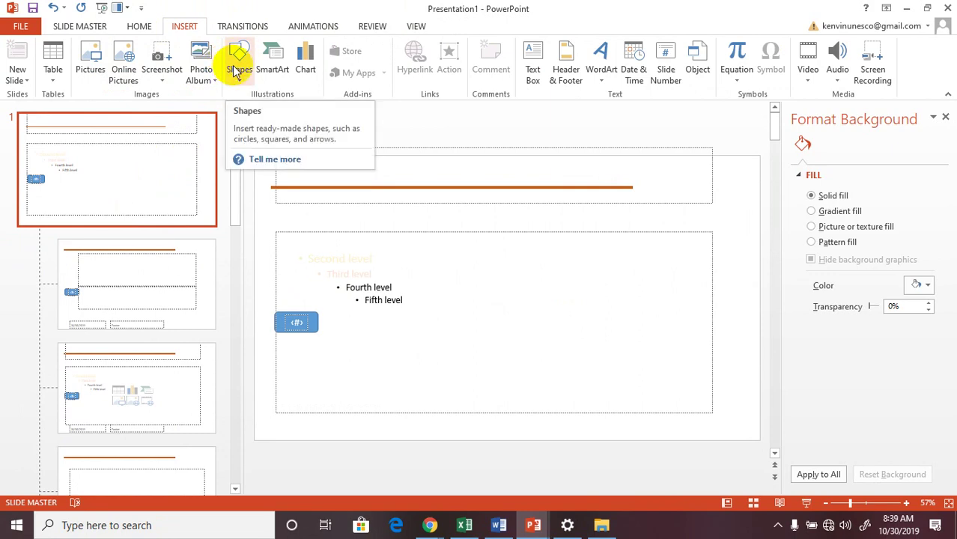
click(84, 61)
scroll(523, 241, down, 3)
scroll(535, 274, down, 3)
scroll(524, 299, down, 3)
scroll(481, 385, down, 2)
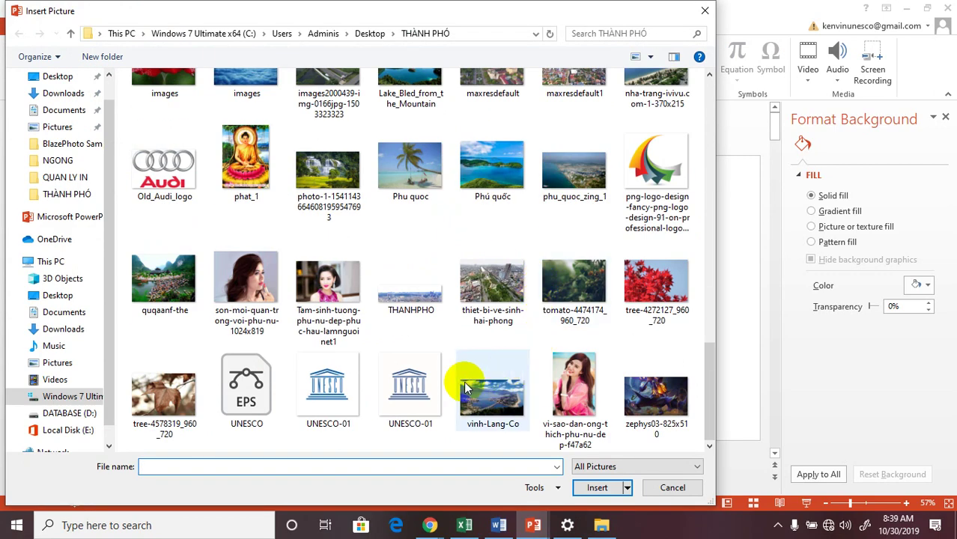
double_click(336, 387)
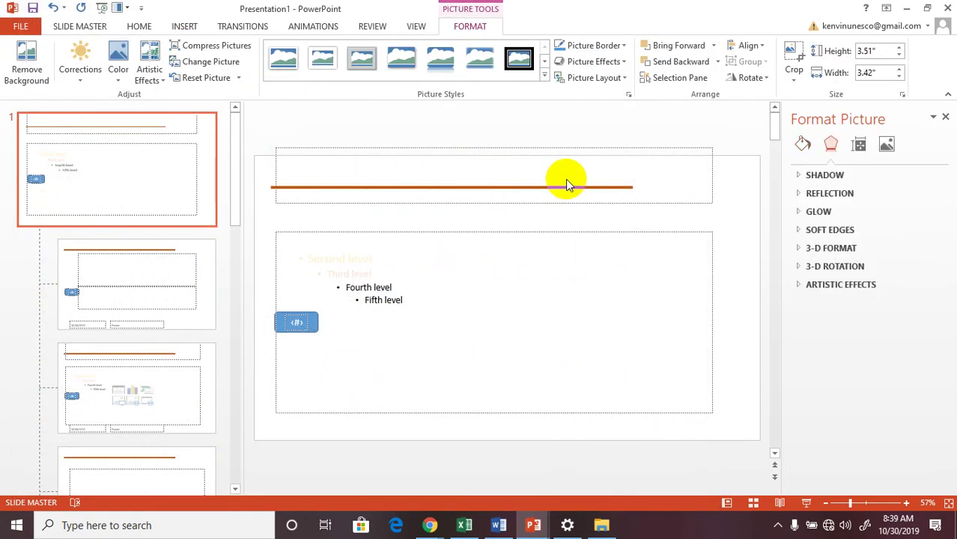
- Shrink the UNESCO logo to 1.67" by 1.63" and place it at the master's top right
mouse_move(567, 231)
mouse_down()
mouse_move(528, 301)
mouse_move(685, 155)
mouse_move(683, 163)
mouse_up()
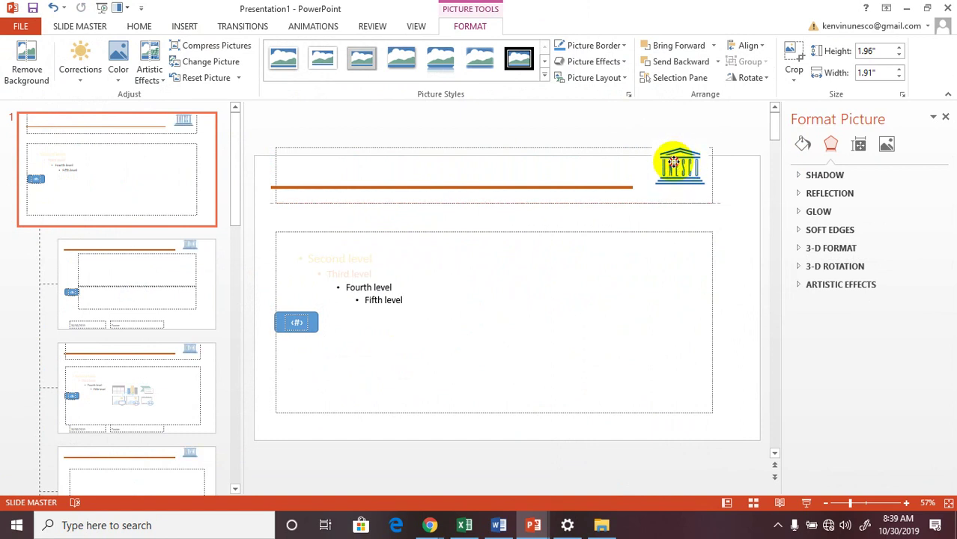
drag(676, 166, 677, 166)
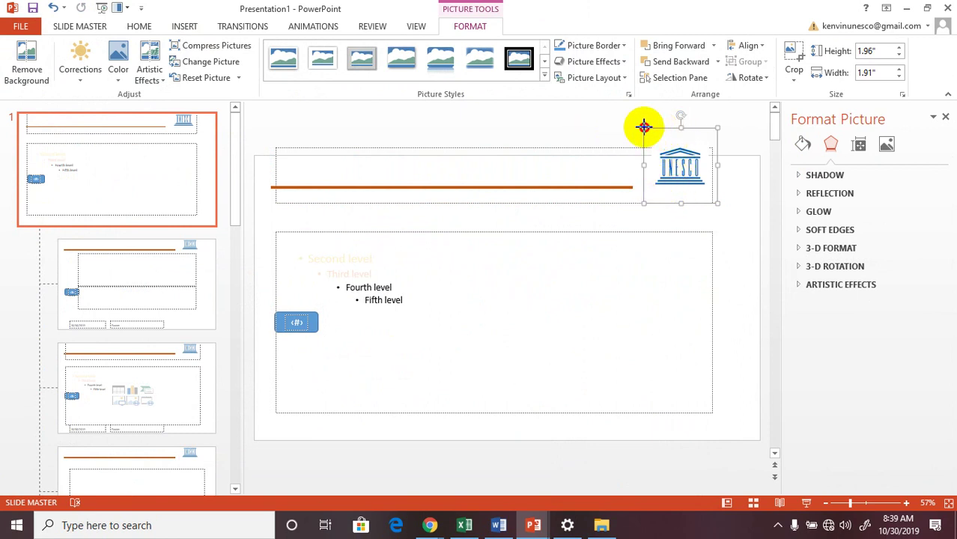
drag(644, 128, 679, 169)
click(349, 479)
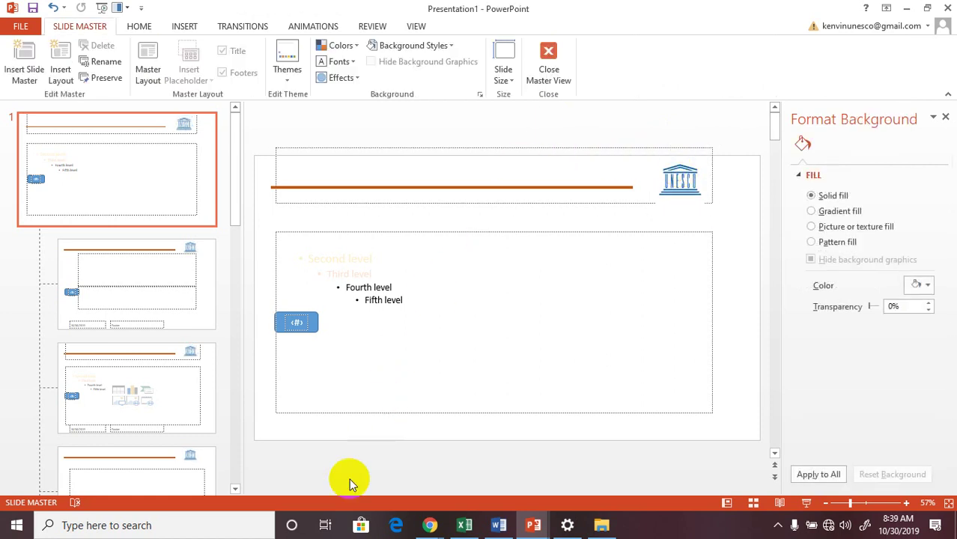
- Close Master View and check that the UNESCO logo appears on slides 2 and 3
click(548, 58)
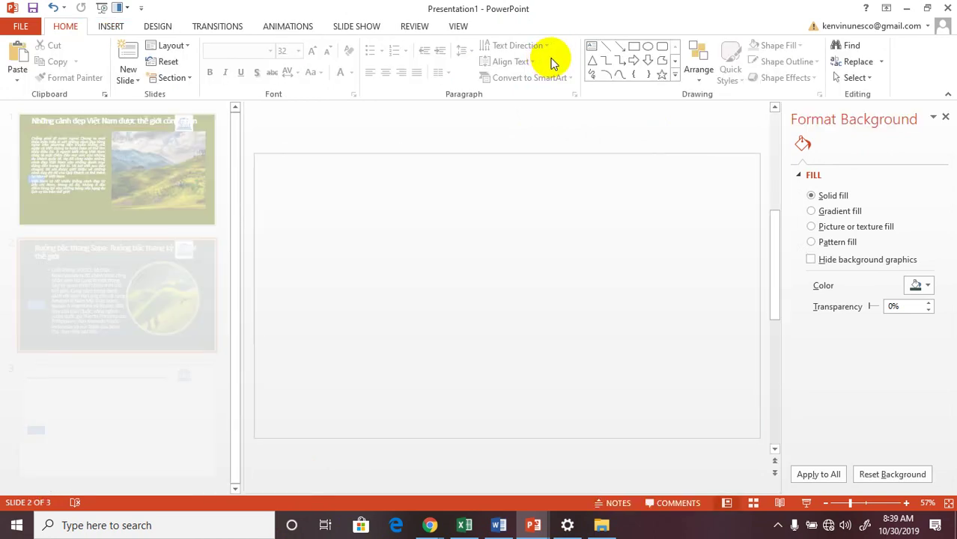
click(690, 191)
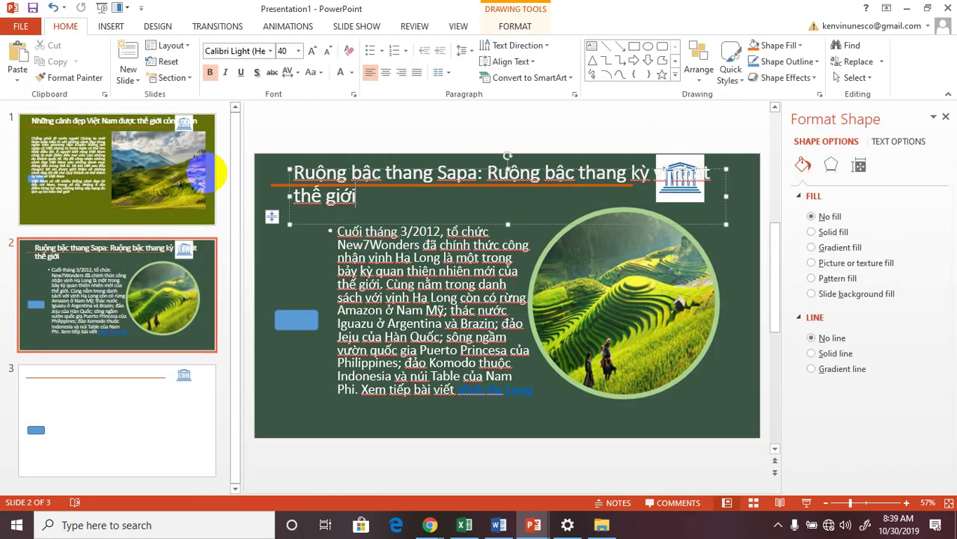
click(194, 258)
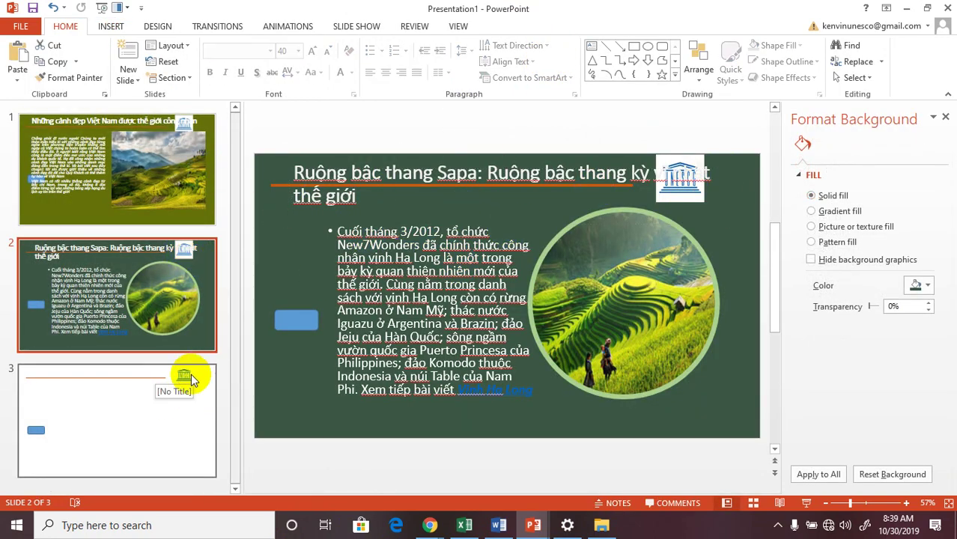
click(185, 378)
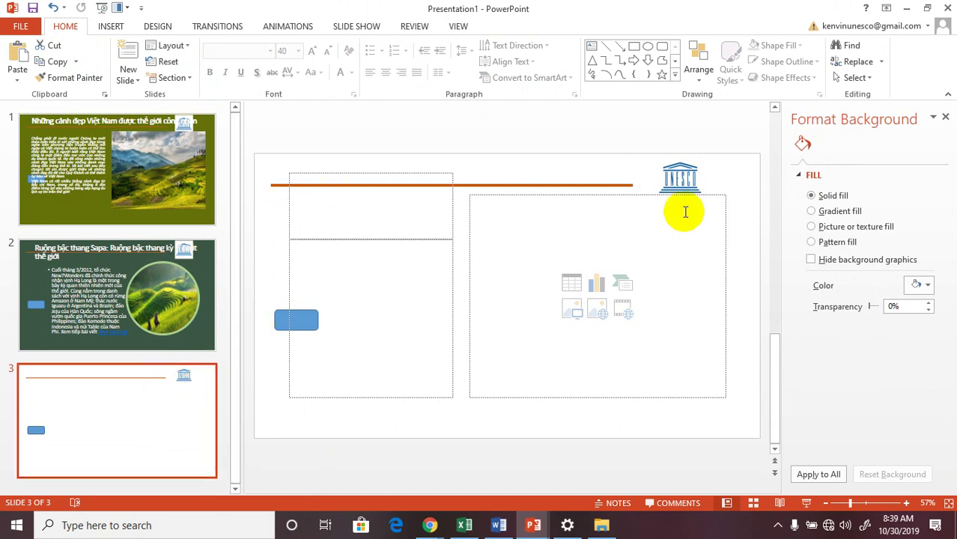
click(682, 178)
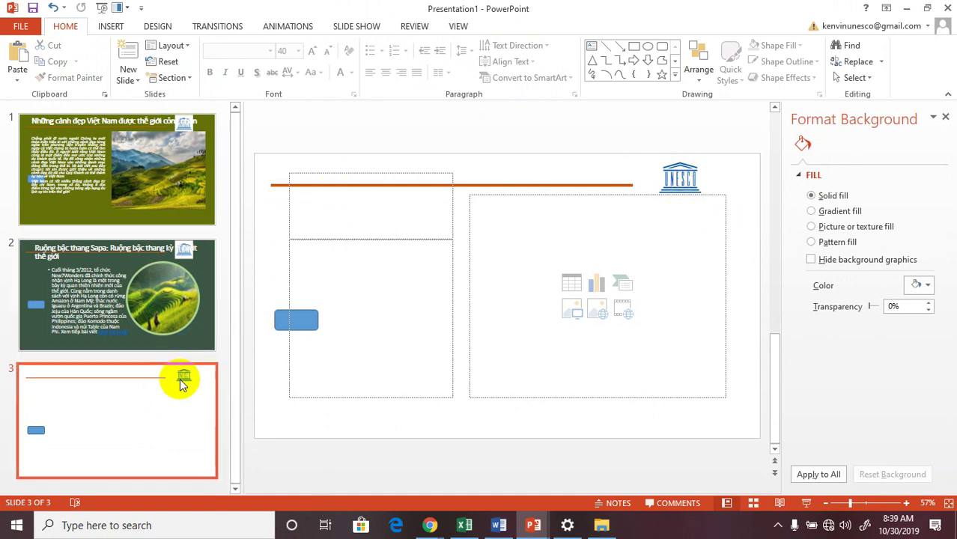
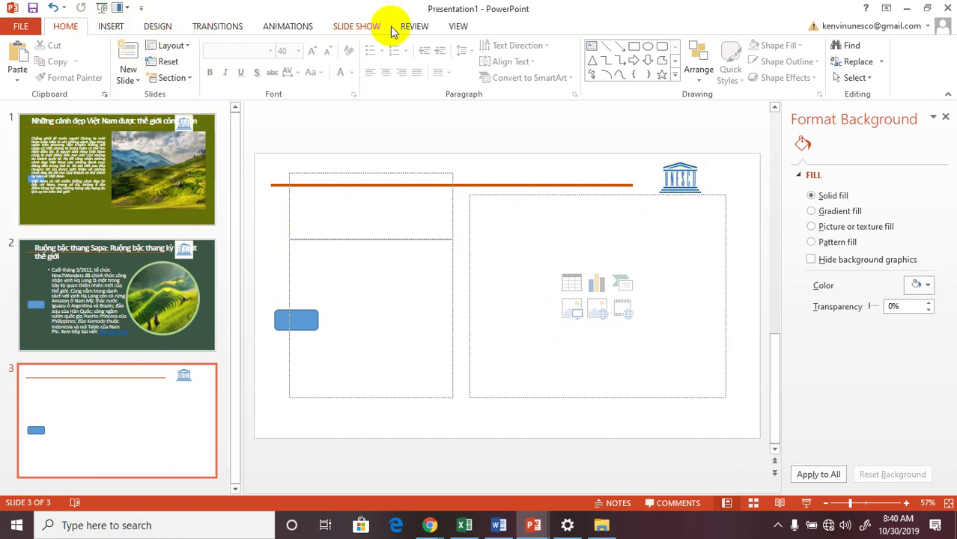
- Add a slide number to the slide master layout, then return to normal view
click(458, 26)
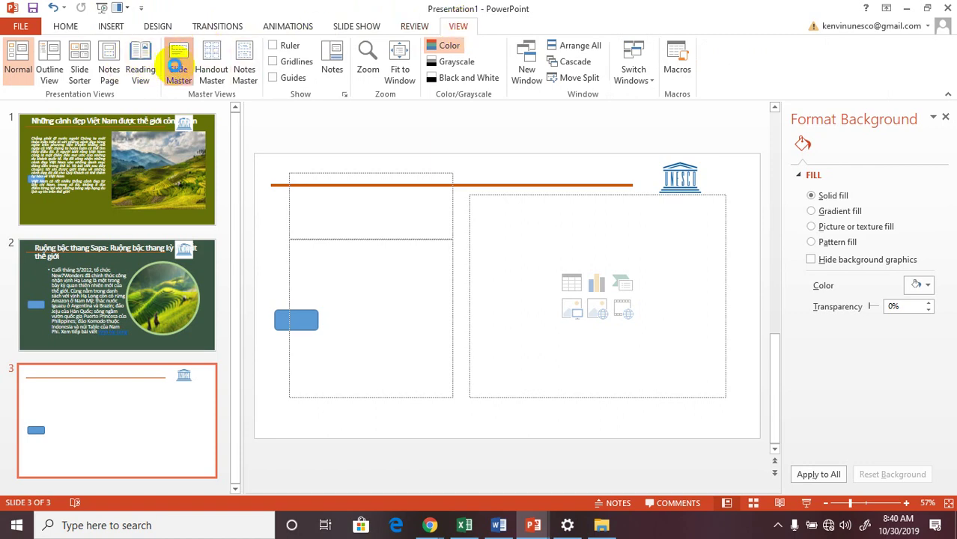
click(177, 65)
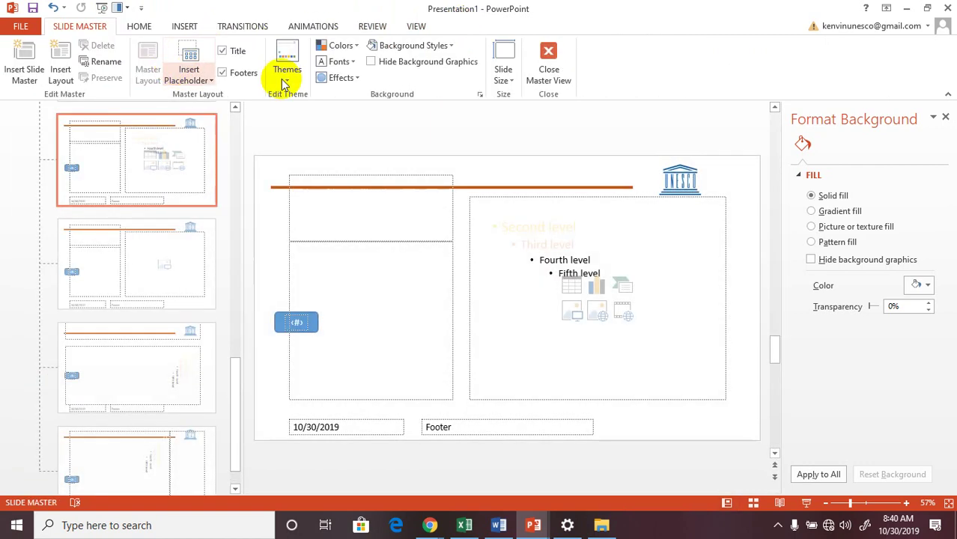
click(182, 26)
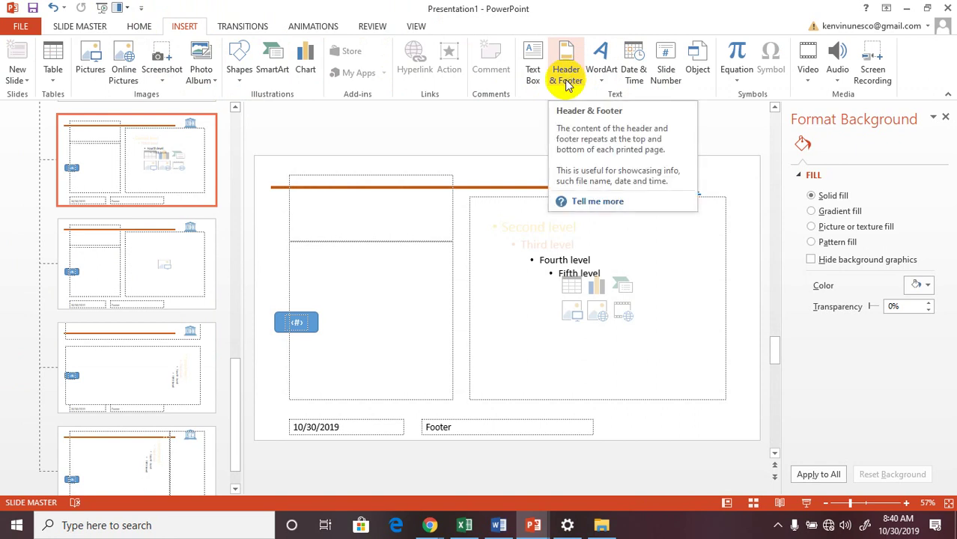
click(666, 63)
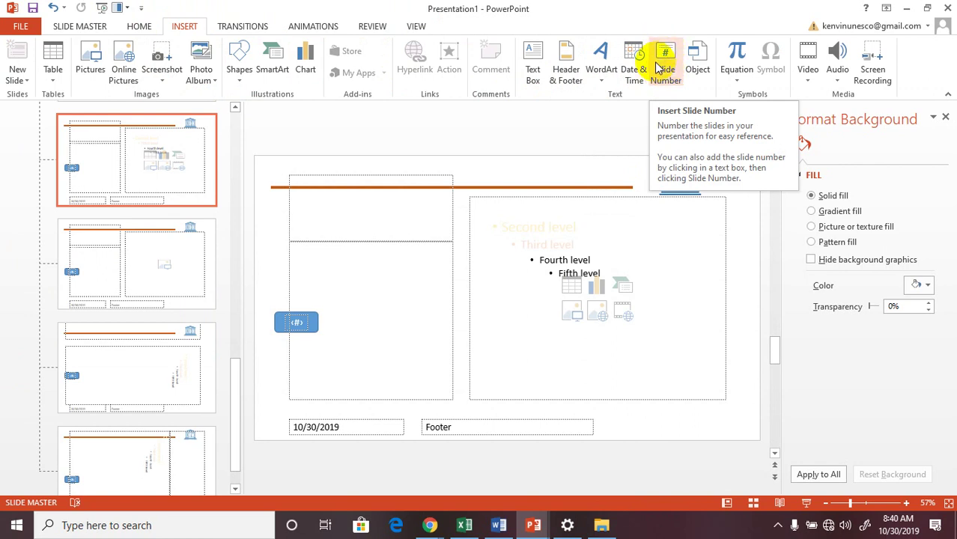
click(543, 137)
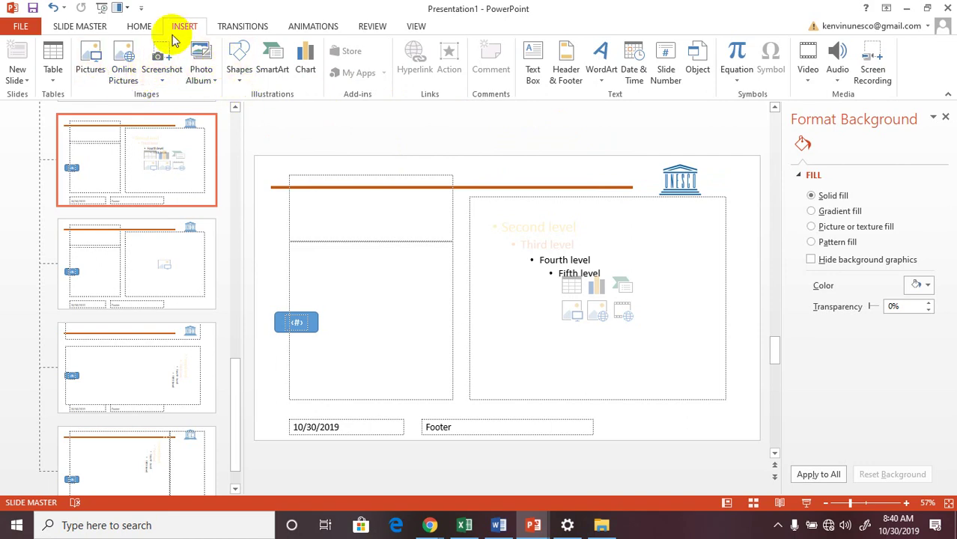
click(96, 26)
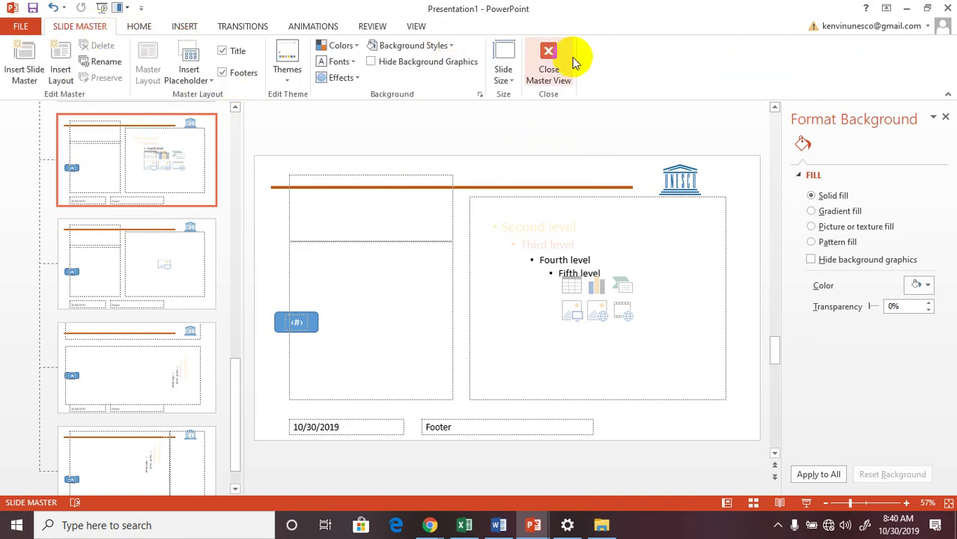
click(546, 60)
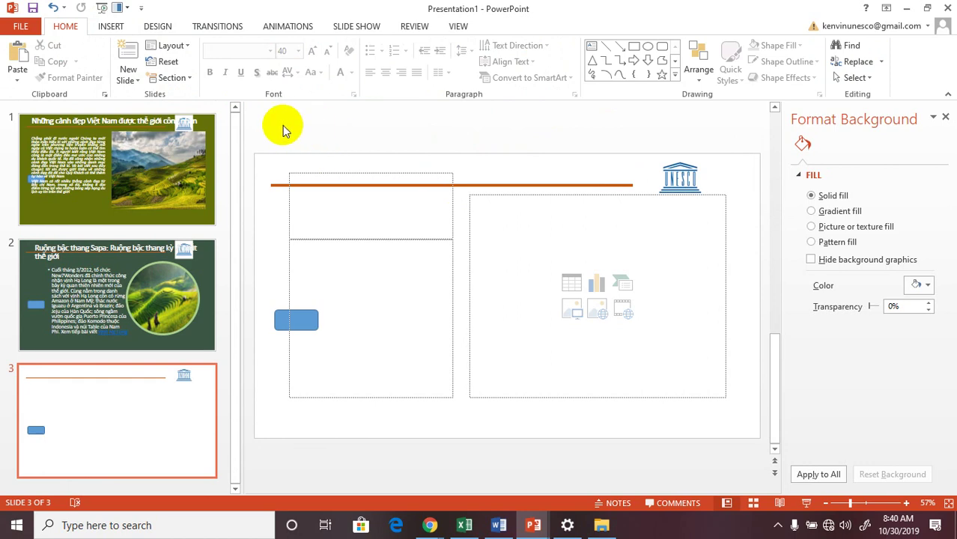
- Create a new blank presentation and delete its title and subtitle placeholders
drag(276, 134, 762, 466)
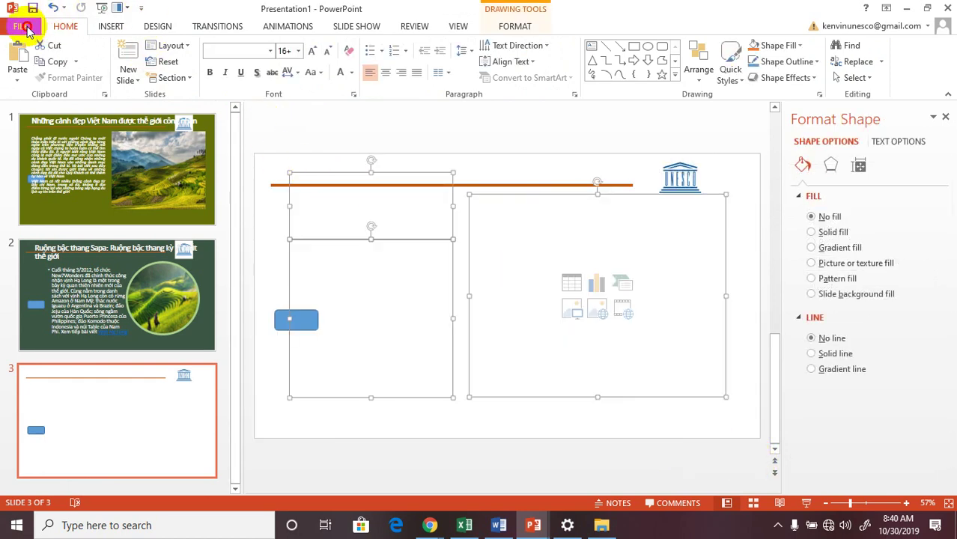
click(22, 26)
click(30, 87)
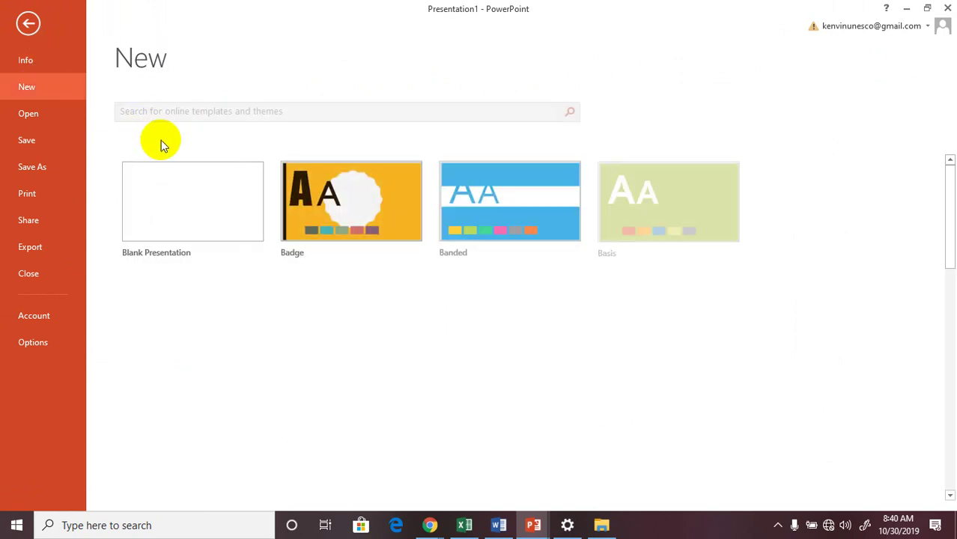
click(179, 208)
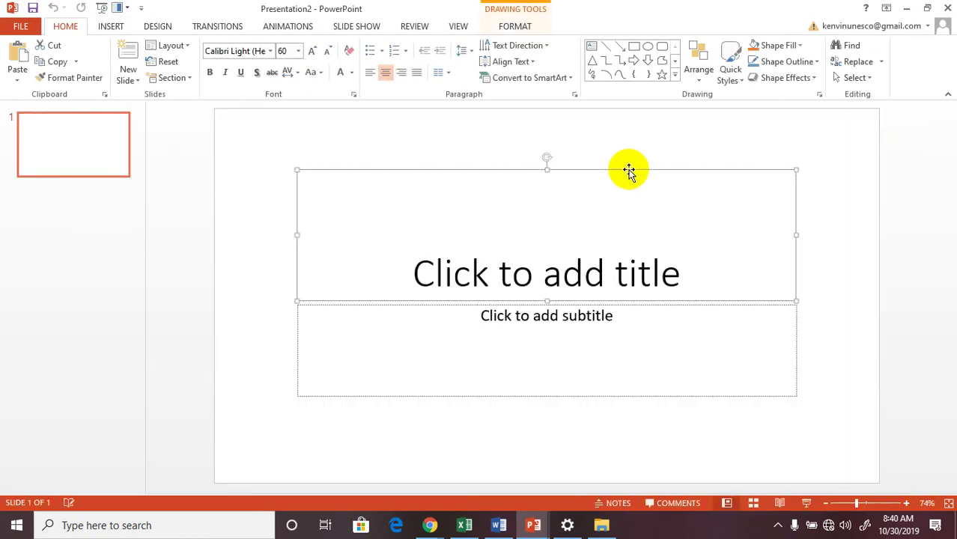
key(Delete)
click(621, 303)
key(Delete)
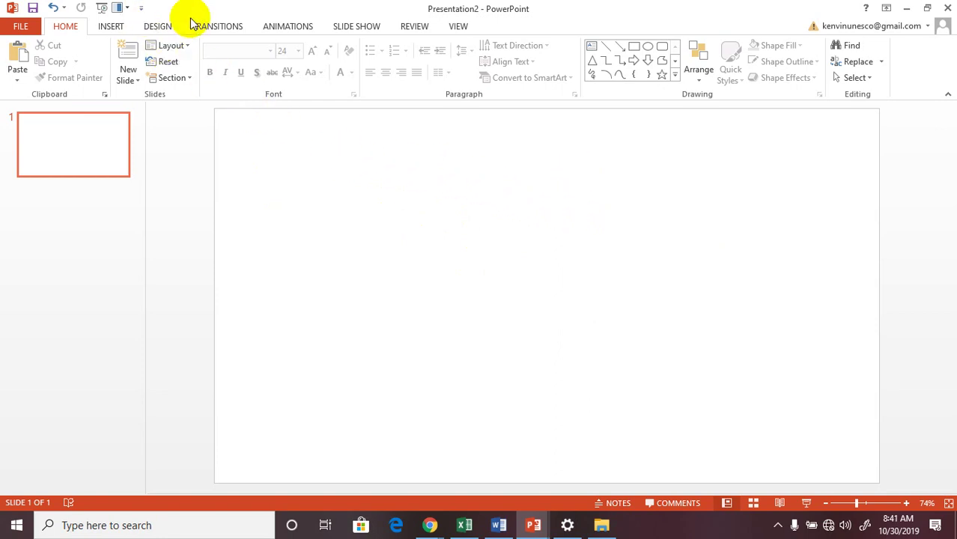
- Pick the parallelogram from the Insert Shapes gallery
click(111, 27)
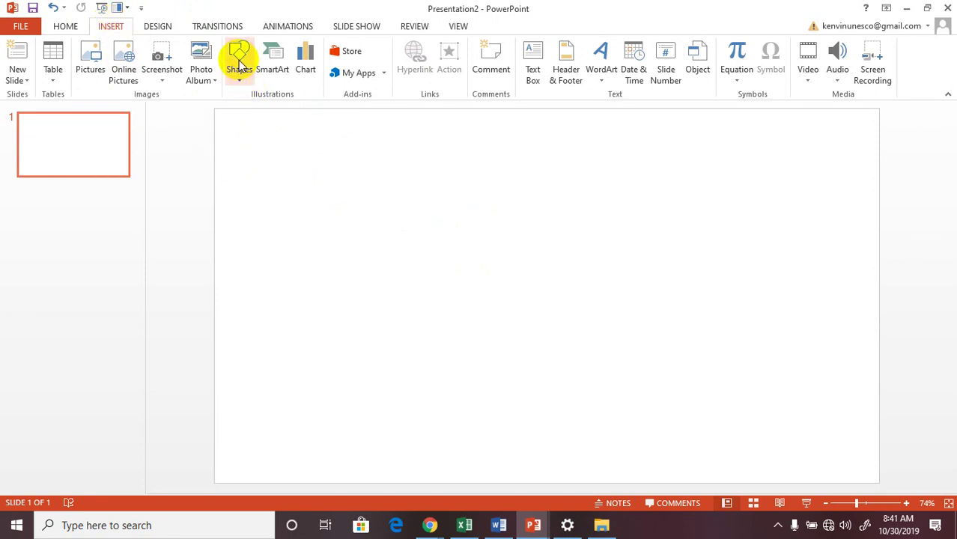
click(239, 60)
click(608, 268)
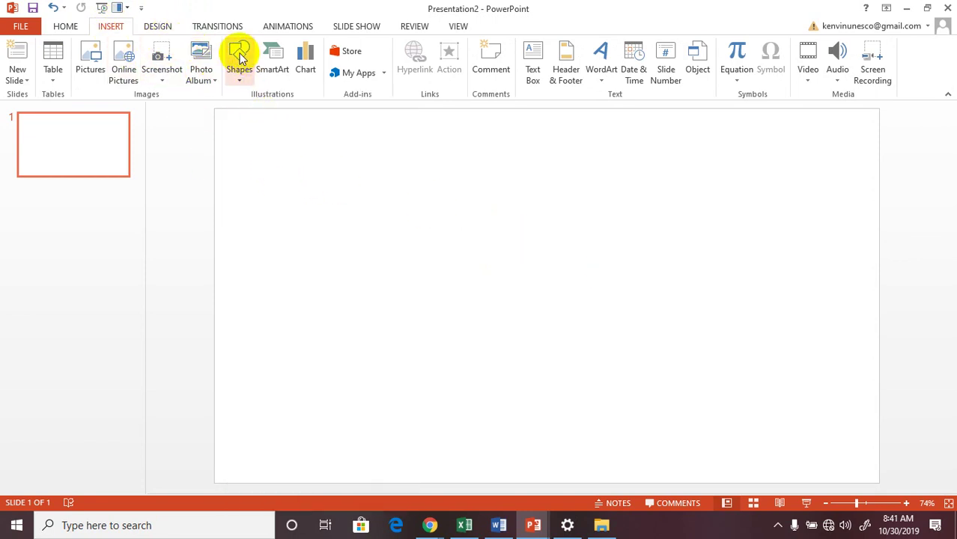
click(239, 54)
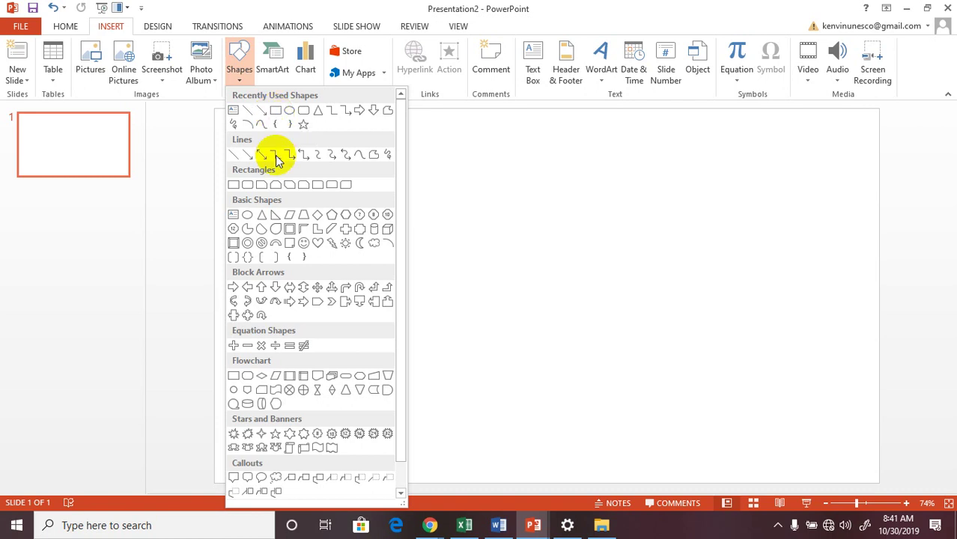
click(289, 224)
- Draw a tall blue parallelogram and copy it into a slanted column of four bars
drag(330, 182, 356, 266)
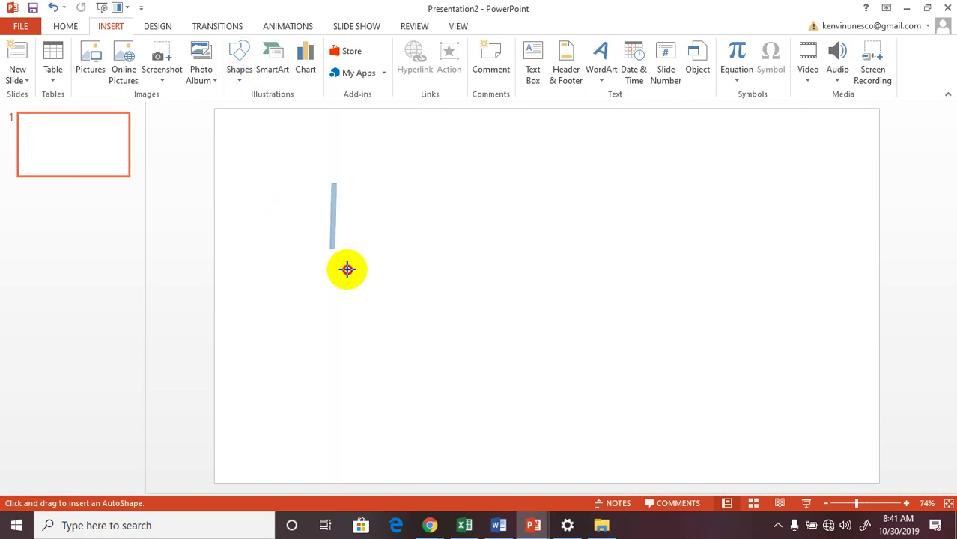
mouse_move(343, 227)
mouse_down()
mouse_move(429, 218)
mouse_move(420, 195)
mouse_move(395, 251)
mouse_move(412, 285)
mouse_up()
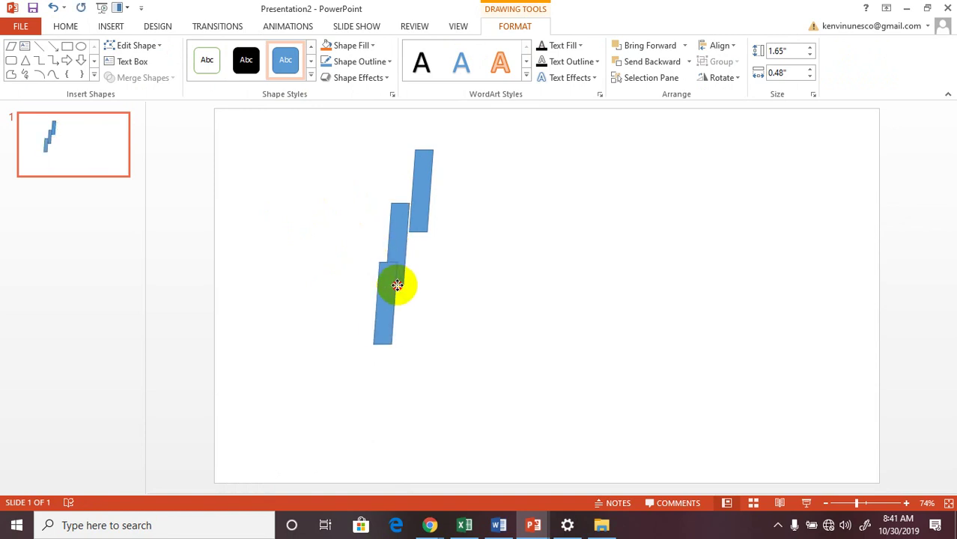
mouse_move(412, 286)
mouse_down()
mouse_move(380, 288)
mouse_move(357, 341)
mouse_up()
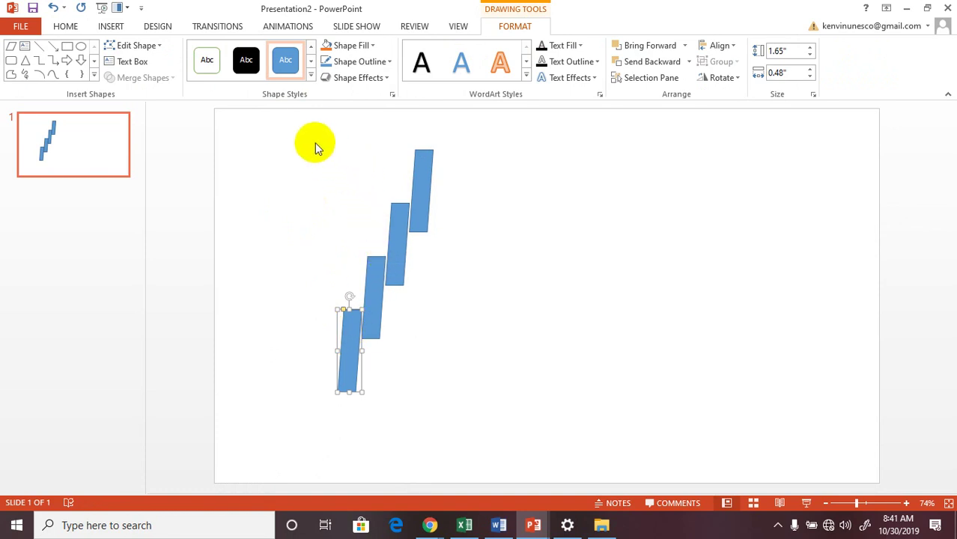
- Duplicate the four-bar column several times, spacing each copy further right
drag(310, 126, 487, 410)
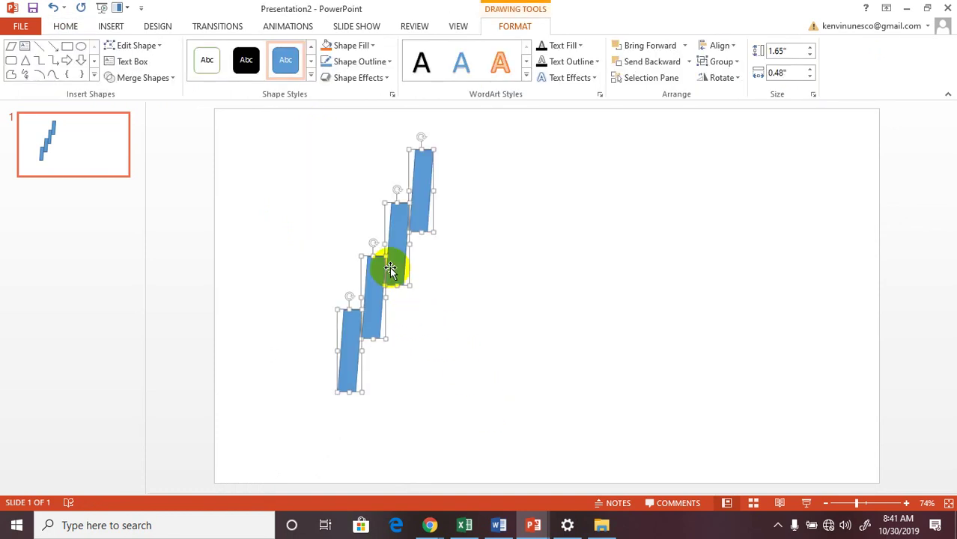
key(ctrl+d)
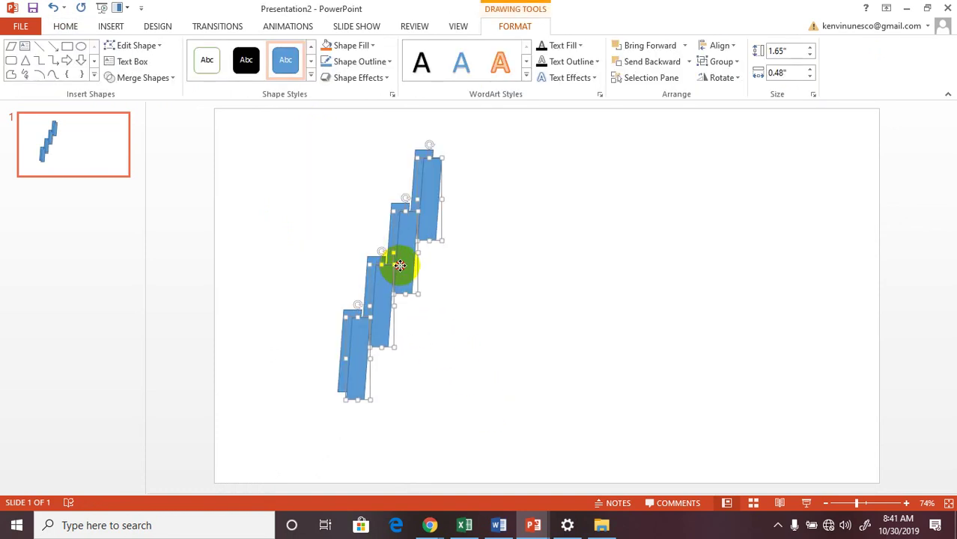
drag(400, 265, 423, 264)
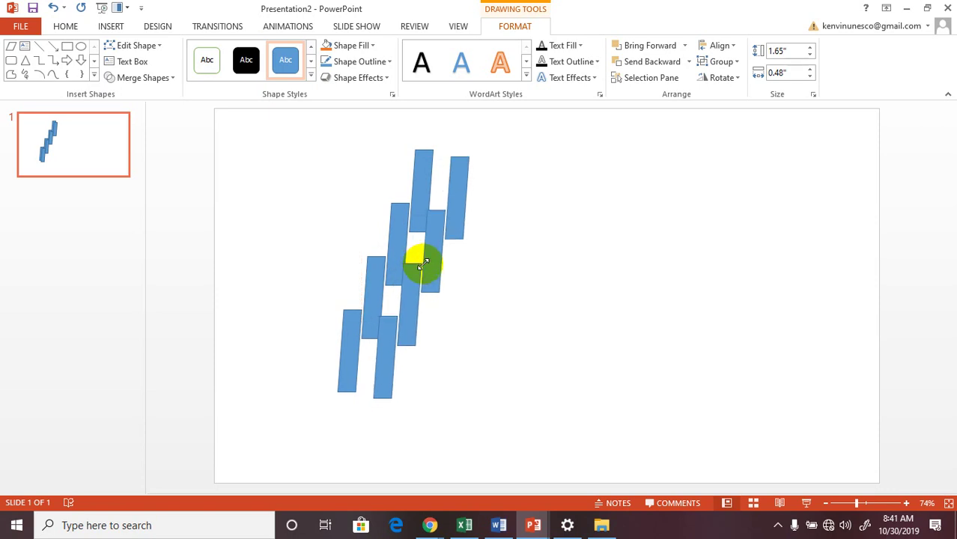
drag(422, 264, 473, 264)
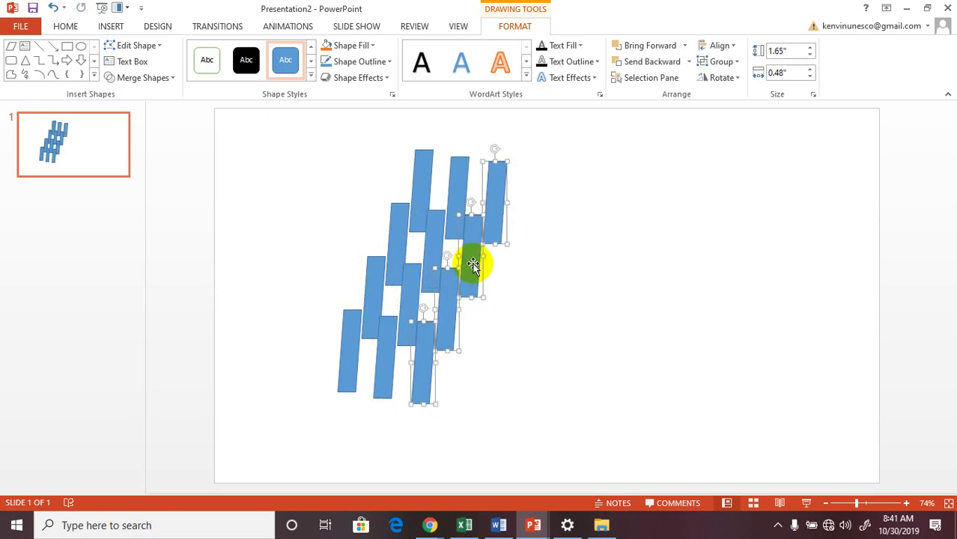
key(ctrl+d)
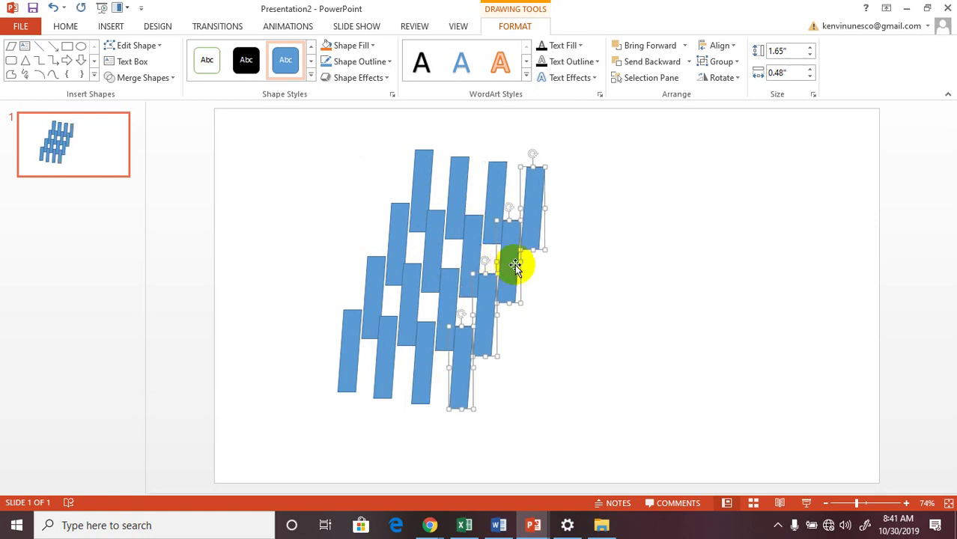
key(ctrl+d)
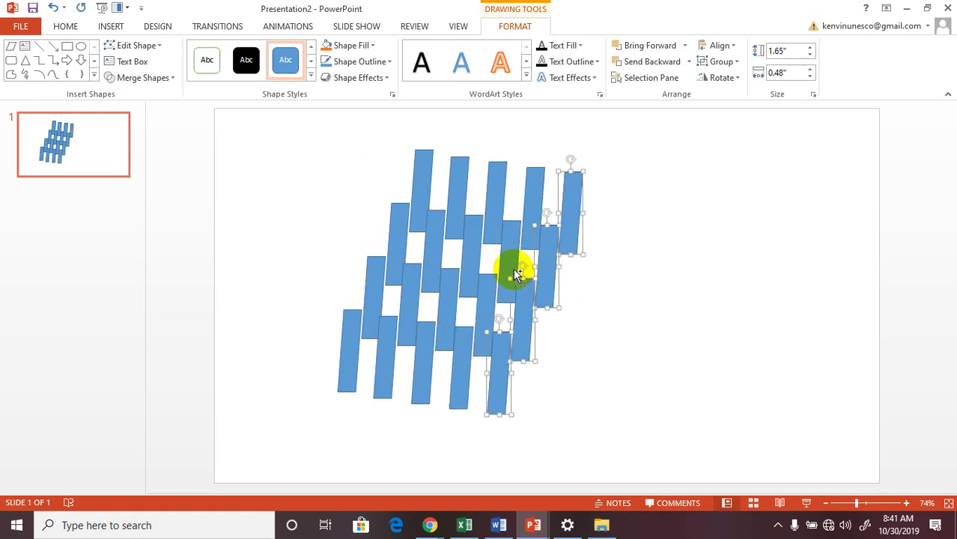
drag(551, 274, 590, 280)
click(619, 301)
click(611, 243)
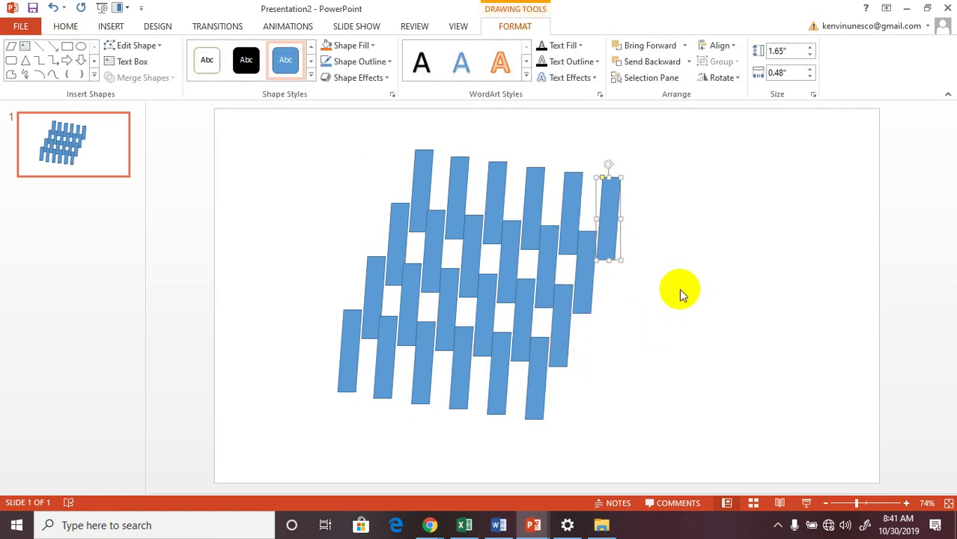
click(677, 211)
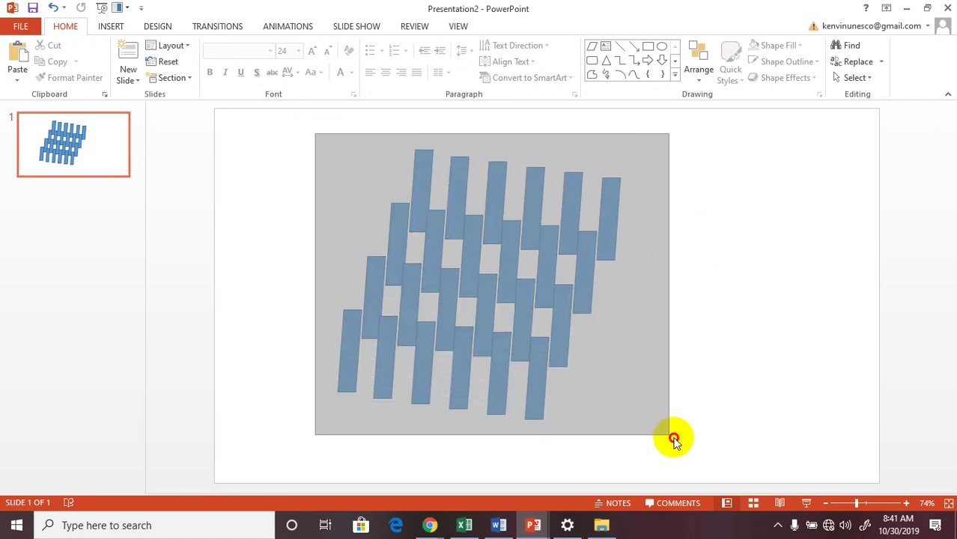
- Reposition and shorten the lower-row bars from their bottom ends
drag(317, 140, 645, 436)
mouse_move(280, 119)
mouse_down()
mouse_move(541, 363)
mouse_move(660, 452)
mouse_up()
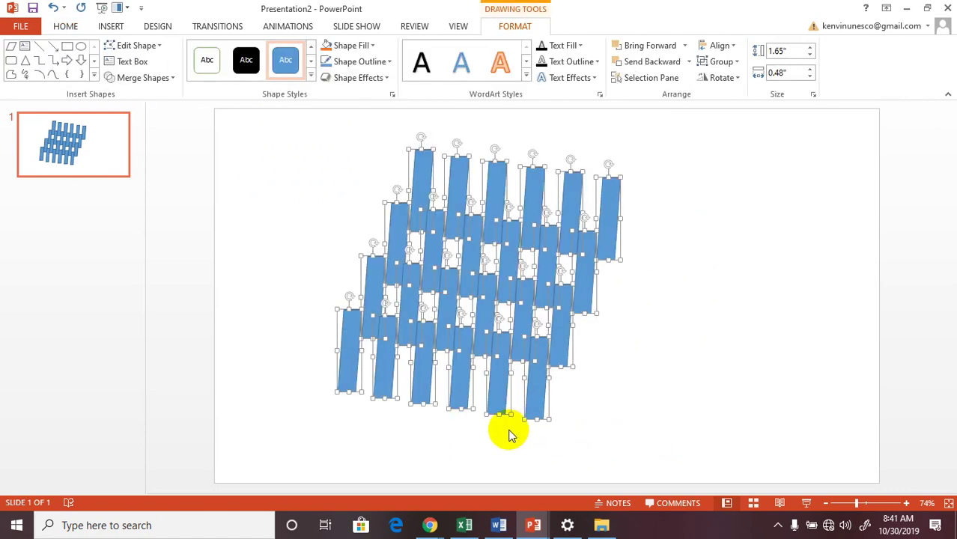
click(310, 126)
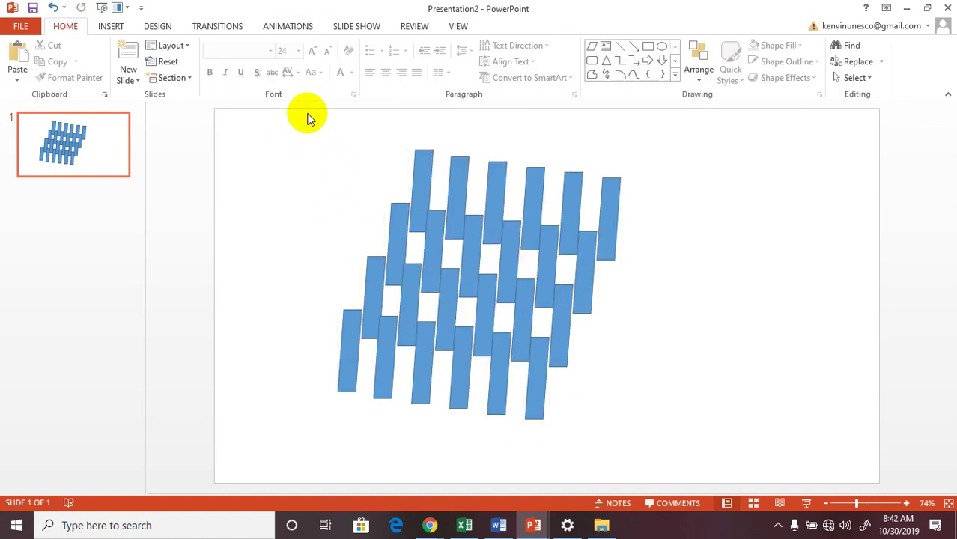
drag(296, 119, 696, 446)
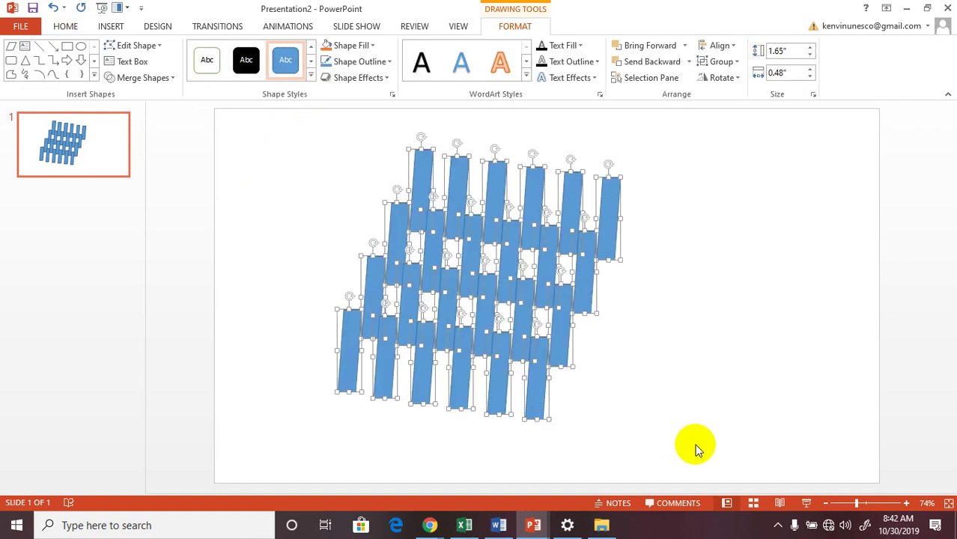
click(679, 371)
mouse_move(454, 375)
mouse_down()
mouse_move(424, 374)
mouse_move(426, 364)
mouse_move(426, 380)
mouse_up()
click(464, 395)
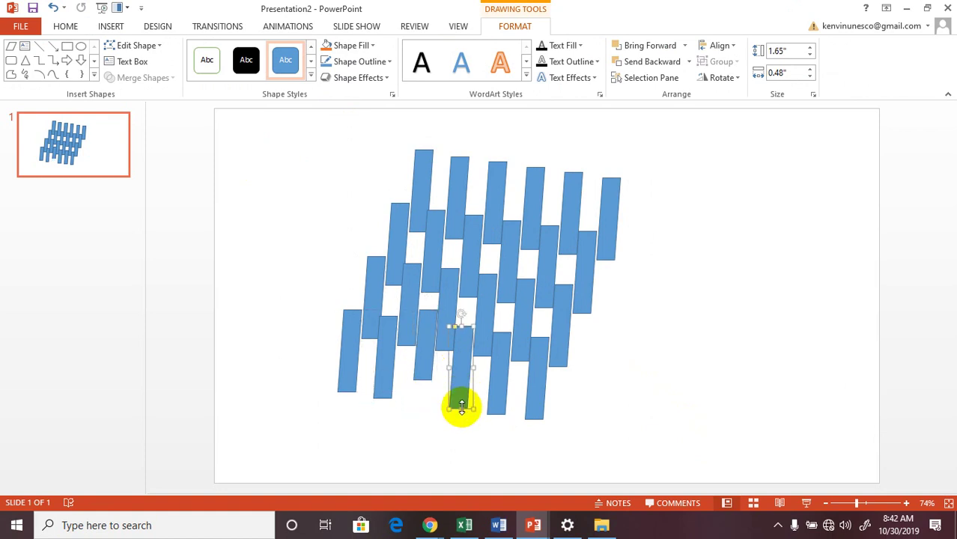
mouse_move(462, 409)
mouse_down()
mouse_move(462, 398)
mouse_move(537, 399)
mouse_up()
click(495, 415)
click(536, 418)
- Trim the top-left, neighbouring and rightmost top bars and the bottom-left bar
click(421, 179)
drag(422, 149, 423, 161)
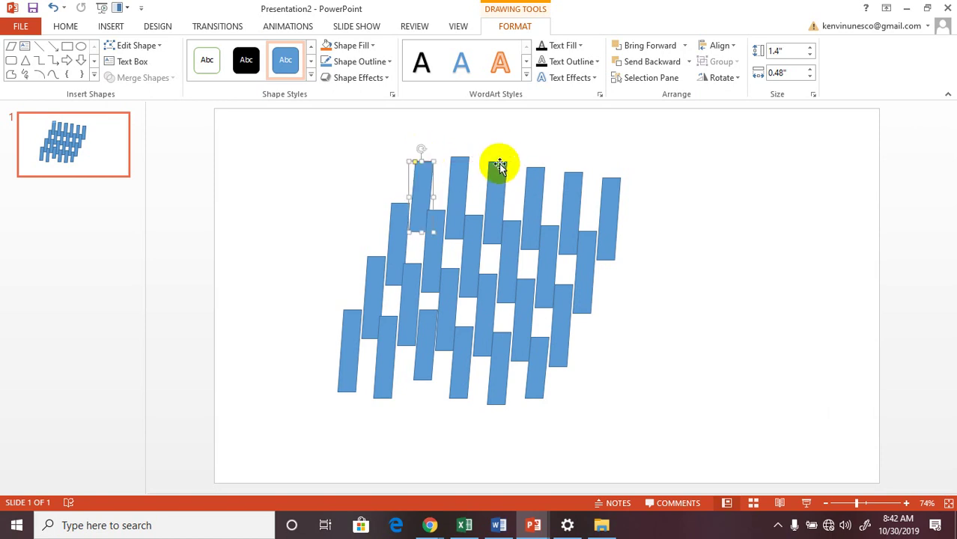
click(462, 162)
drag(459, 156, 459, 161)
click(348, 338)
drag(351, 391, 352, 381)
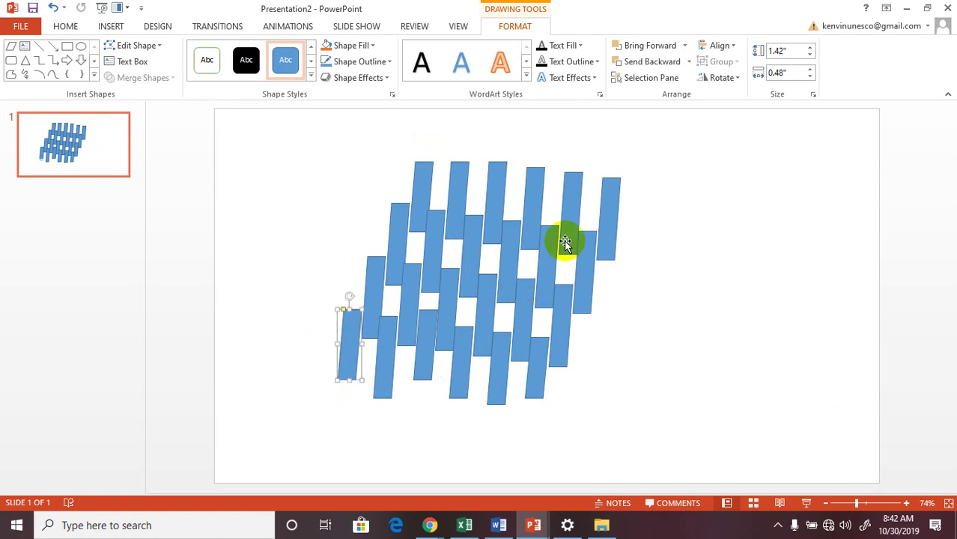
click(609, 201)
drag(609, 174, 611, 203)
click(572, 176)
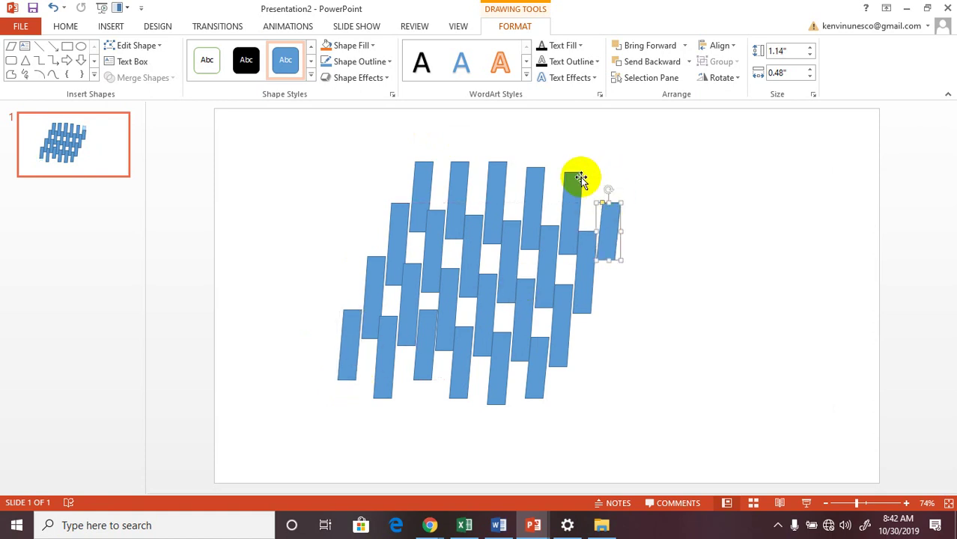
drag(570, 172, 533, 178)
- Shorten the remaining top-row bars, then select all the bars together
click(533, 166)
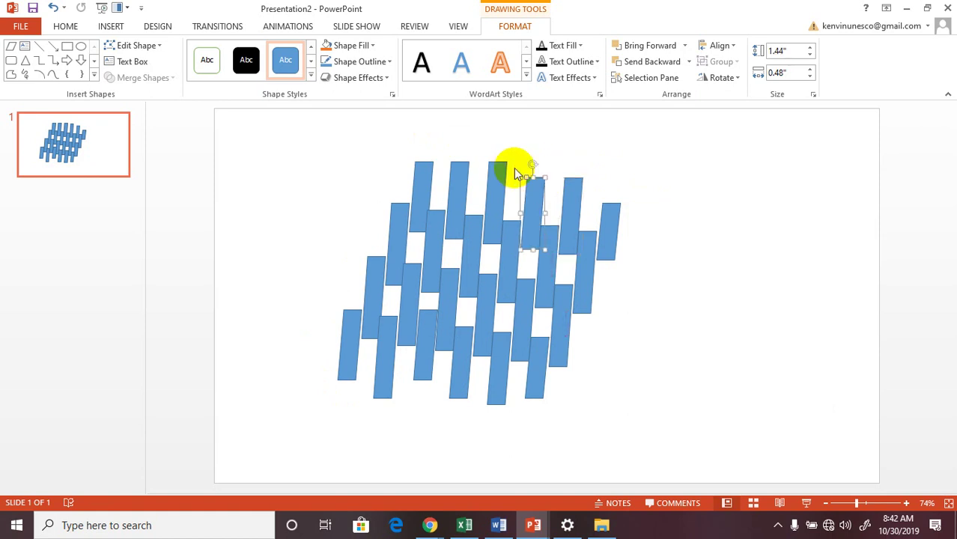
click(496, 163)
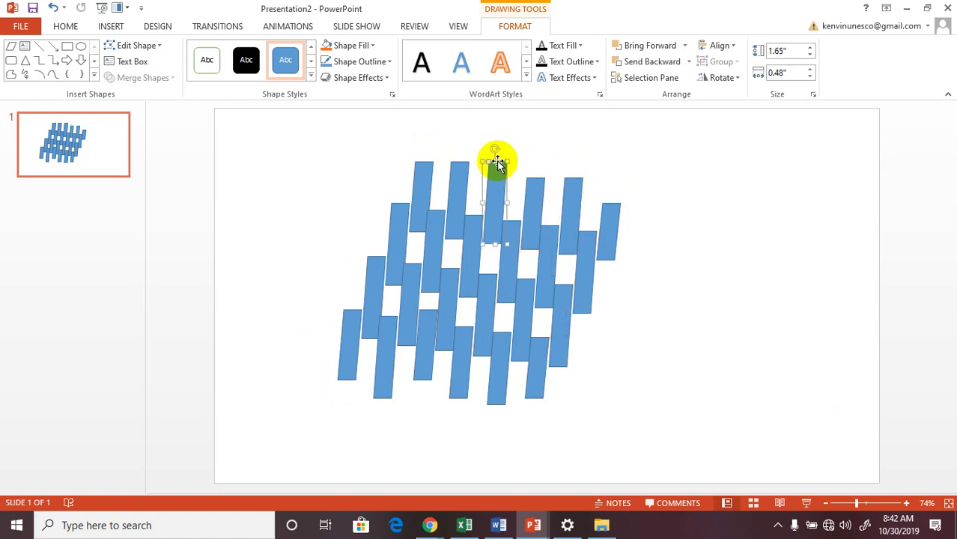
mouse_move(494, 163)
mouse_down()
mouse_move(495, 171)
mouse_move(420, 171)
mouse_up()
click(458, 163)
click(421, 163)
click(399, 208)
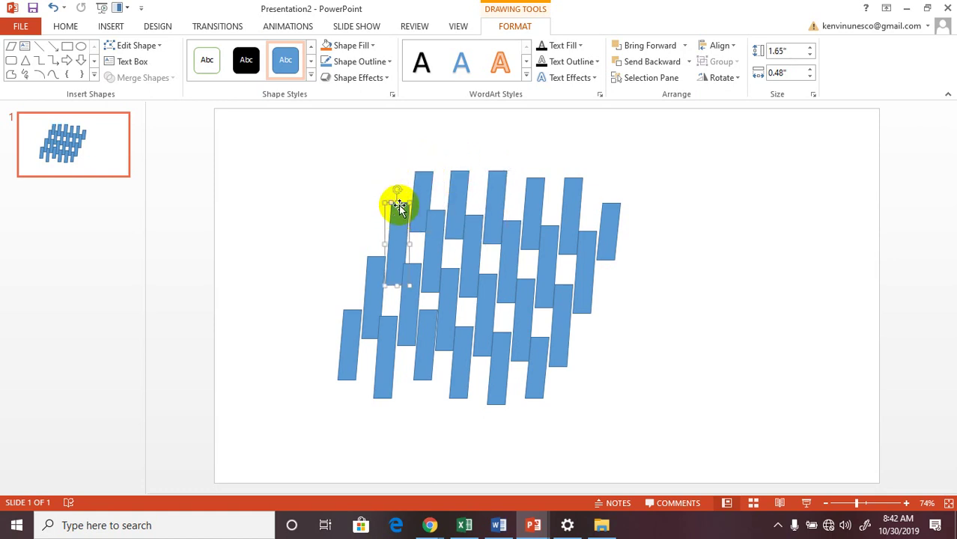
drag(398, 203, 398, 222)
click(353, 187)
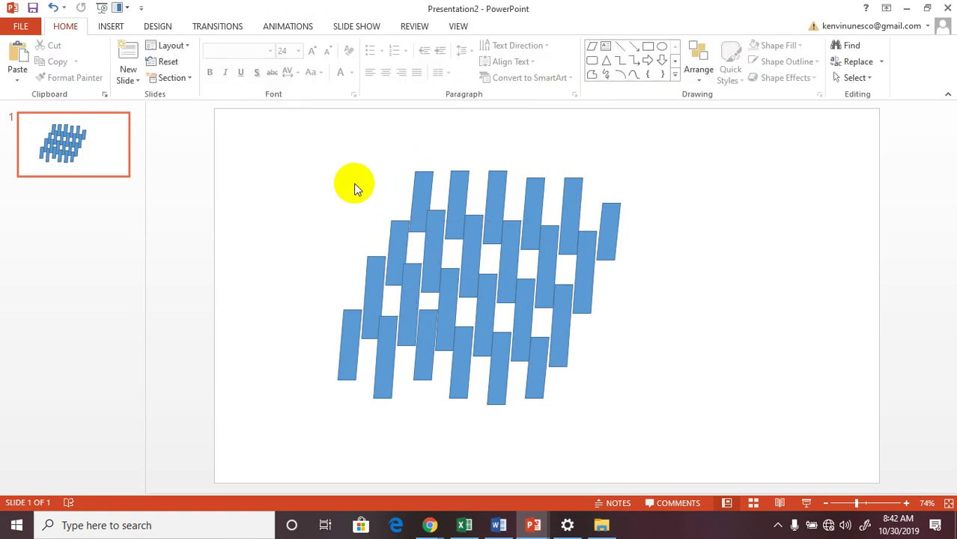
drag(285, 127, 708, 471)
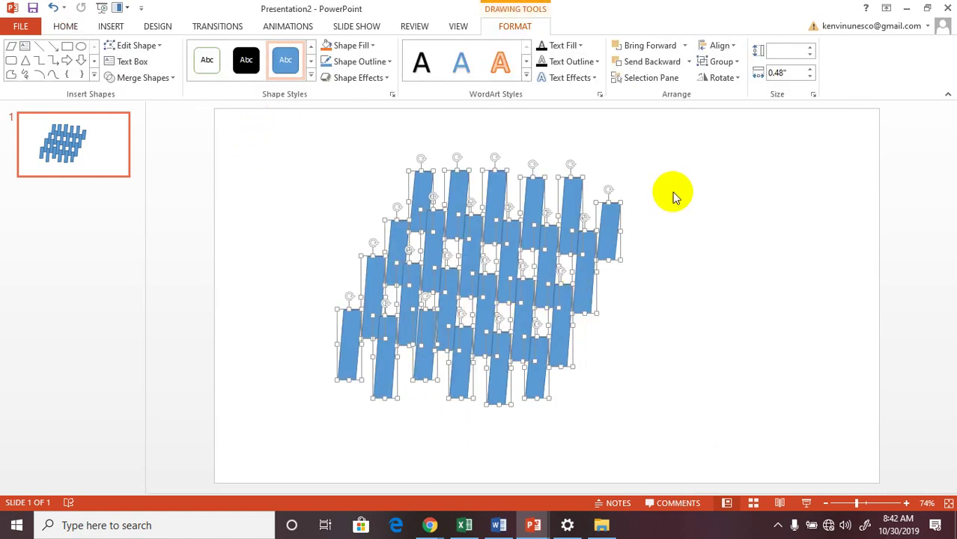
- Merge all selected bars with Union into one 4.69" by 5.68" lattice shape
click(168, 79)
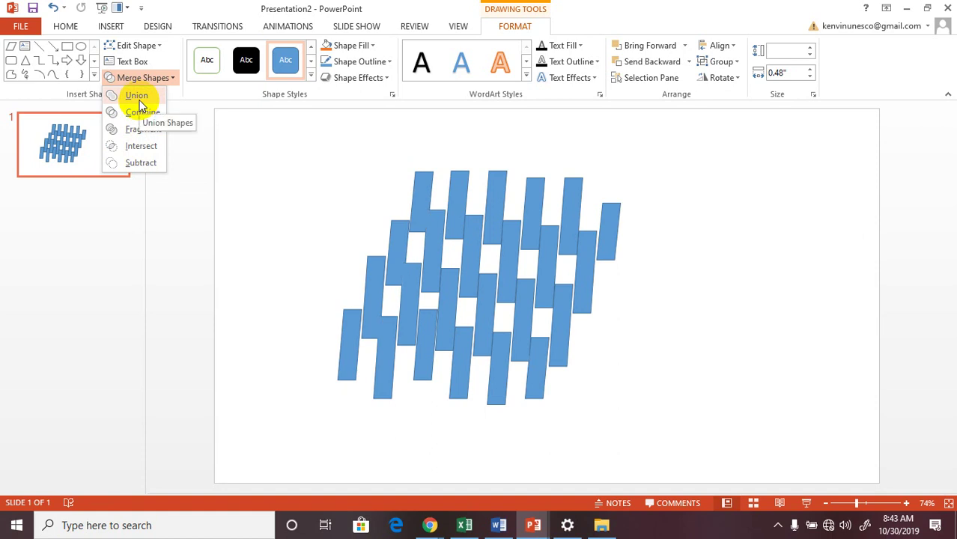
click(137, 97)
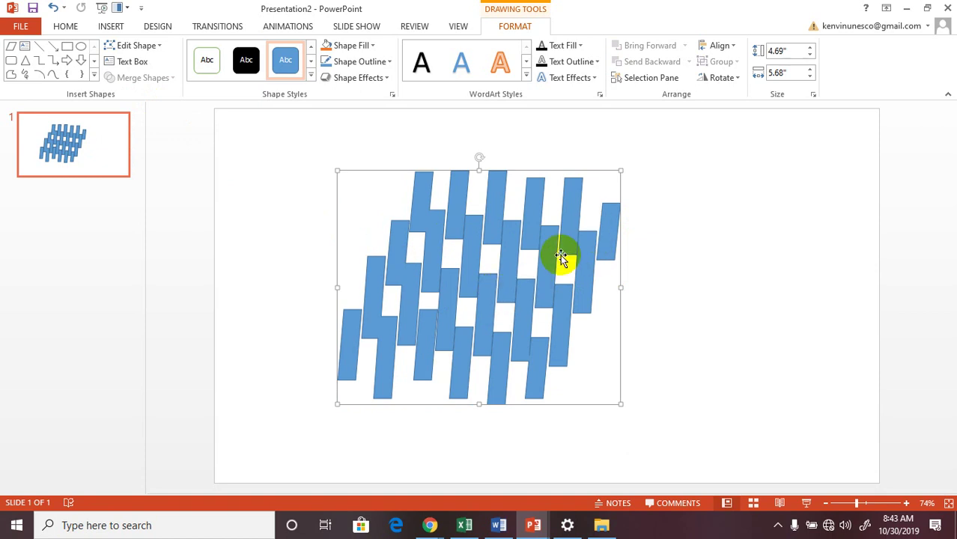
- Fill the merged lattice shape with the woman's portrait photo as a picture fill
right_click(508, 280)
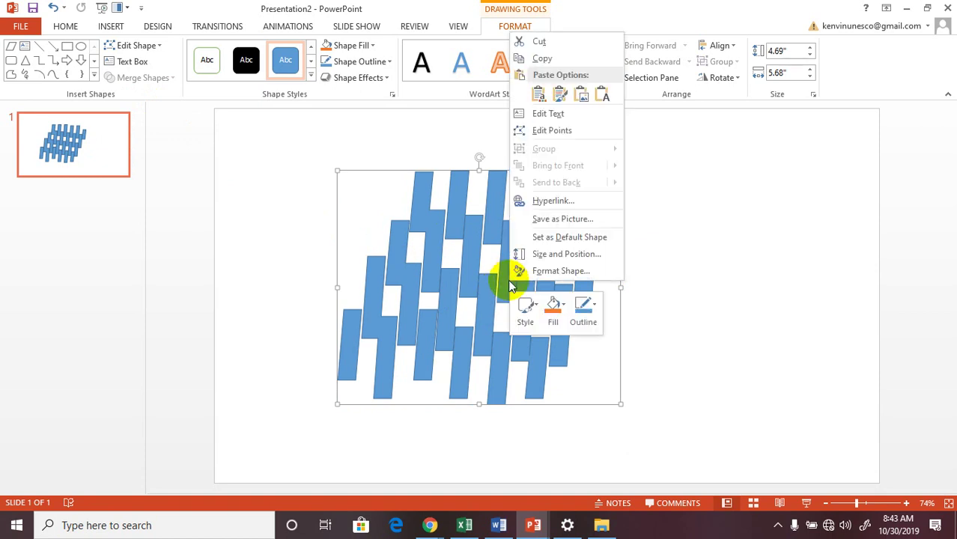
click(569, 271)
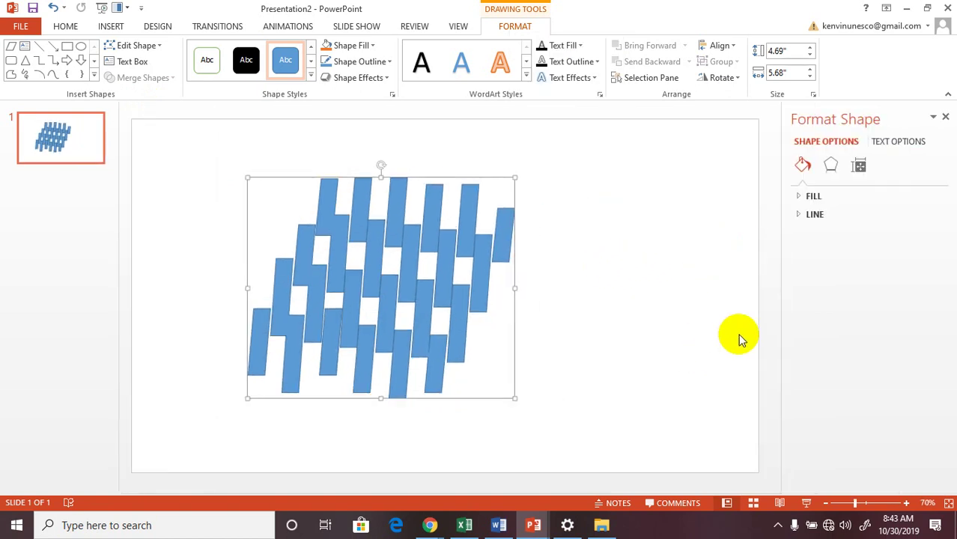
click(800, 198)
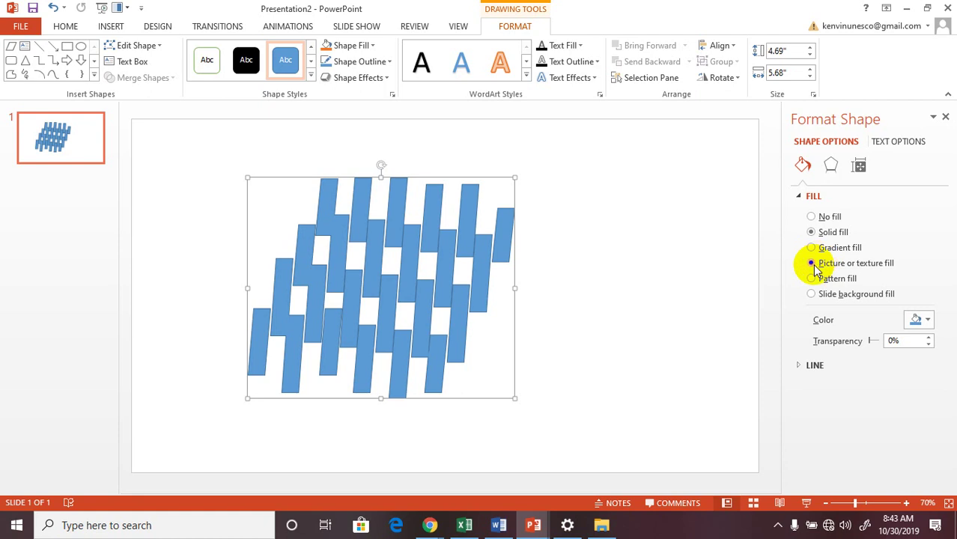
click(813, 264)
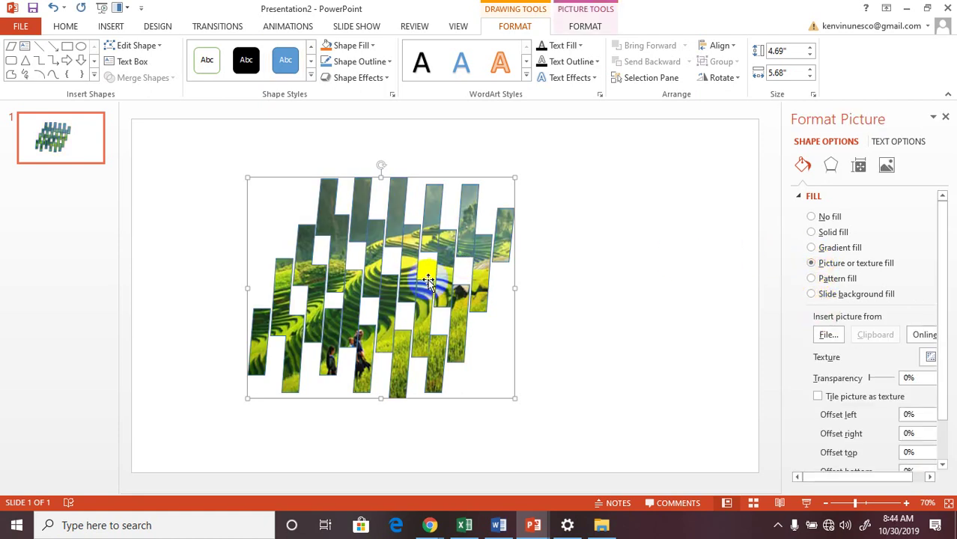
click(822, 335)
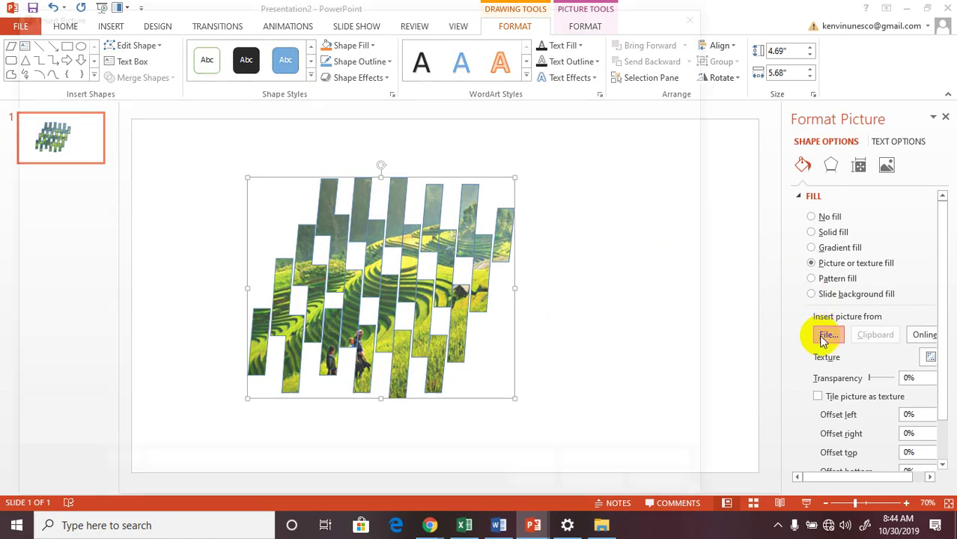
mouse_move(706, 135)
mouse_down()
mouse_move(700, 365)
mouse_move(695, 193)
mouse_up()
drag(696, 270, 699, 385)
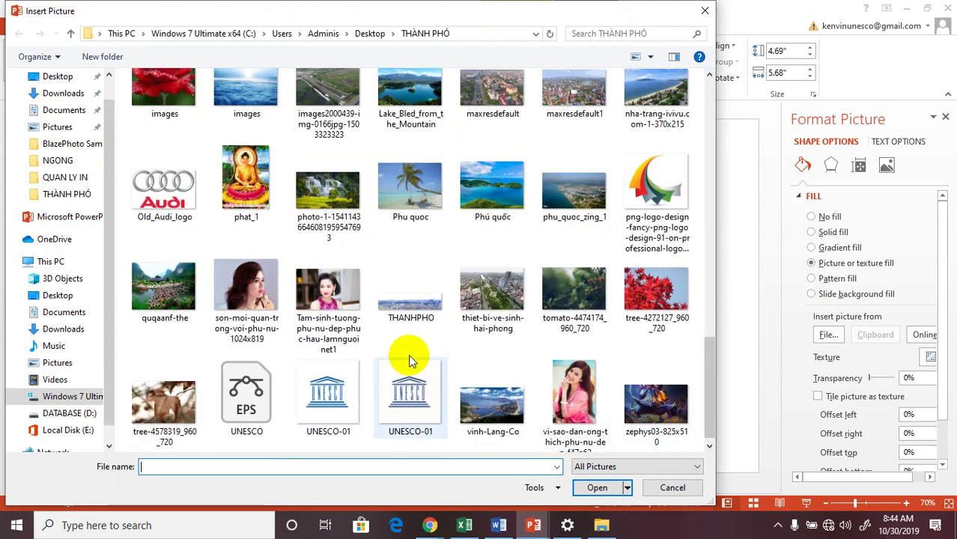
double_click(242, 289)
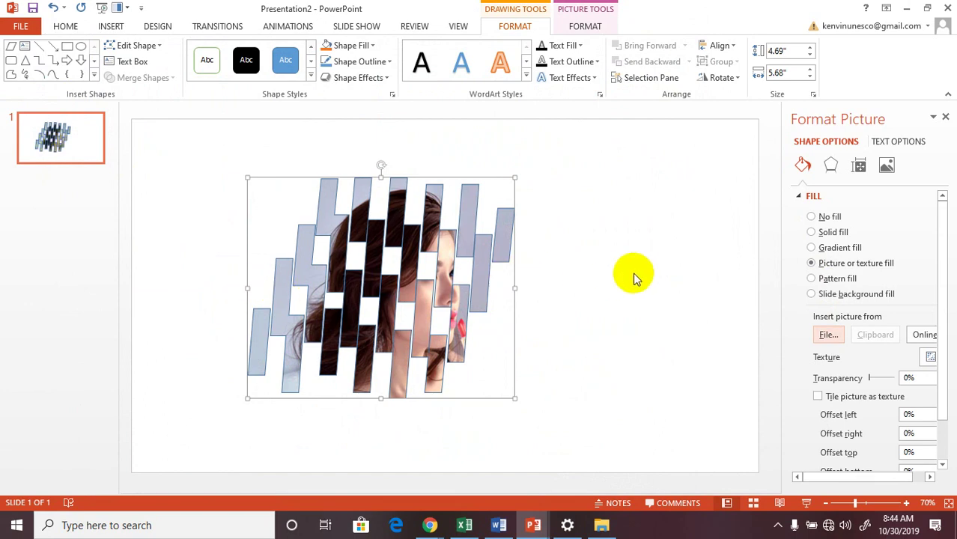
- Move the photo-filled lattice toward the slide's upper left
click(634, 267)
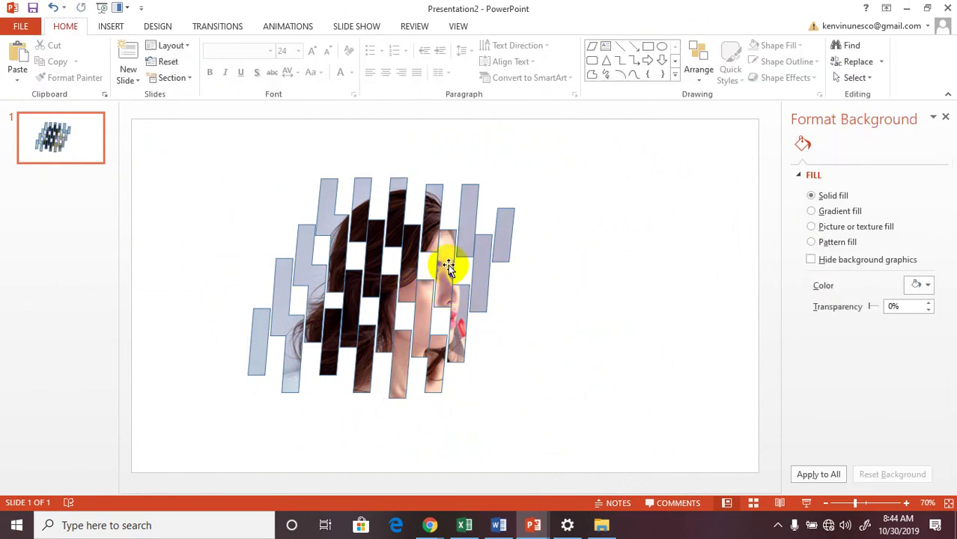
click(446, 272)
drag(447, 273, 338, 218)
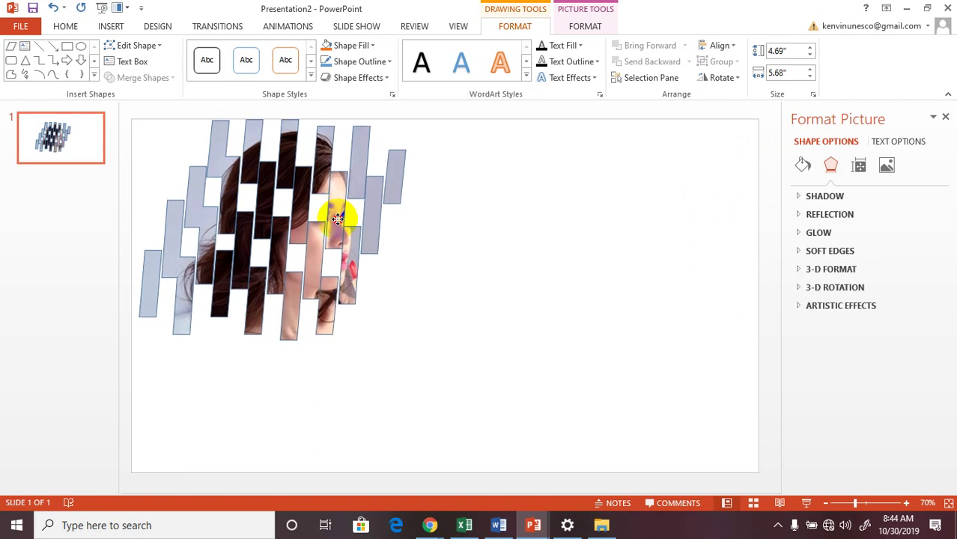
drag(338, 218, 339, 222)
click(410, 267)
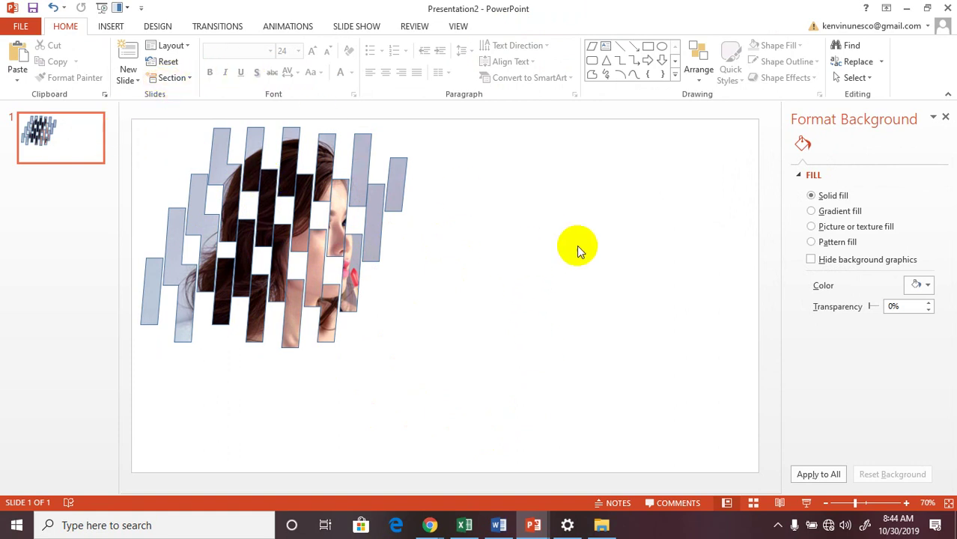
- Add a text box with the letter I right of the photo, sized 96 pt
click(605, 50)
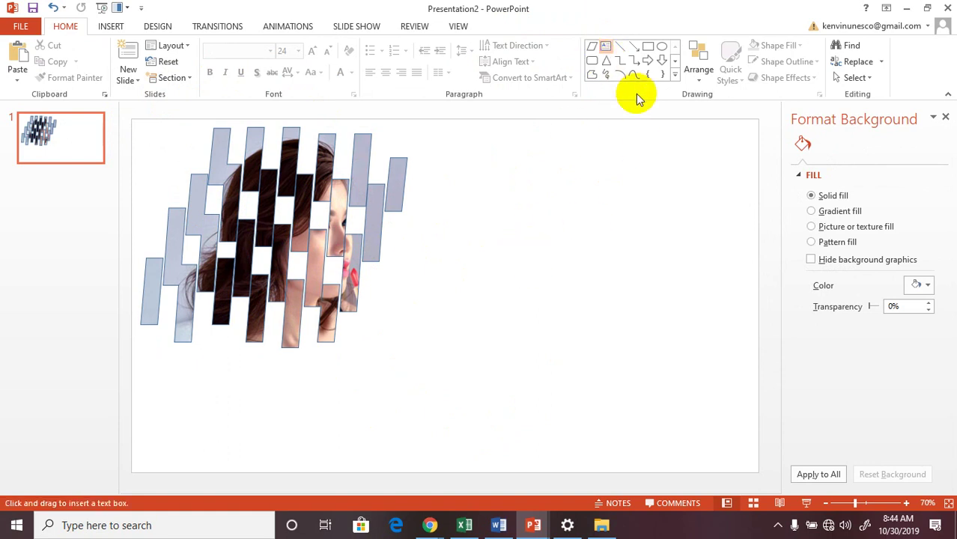
click(548, 273)
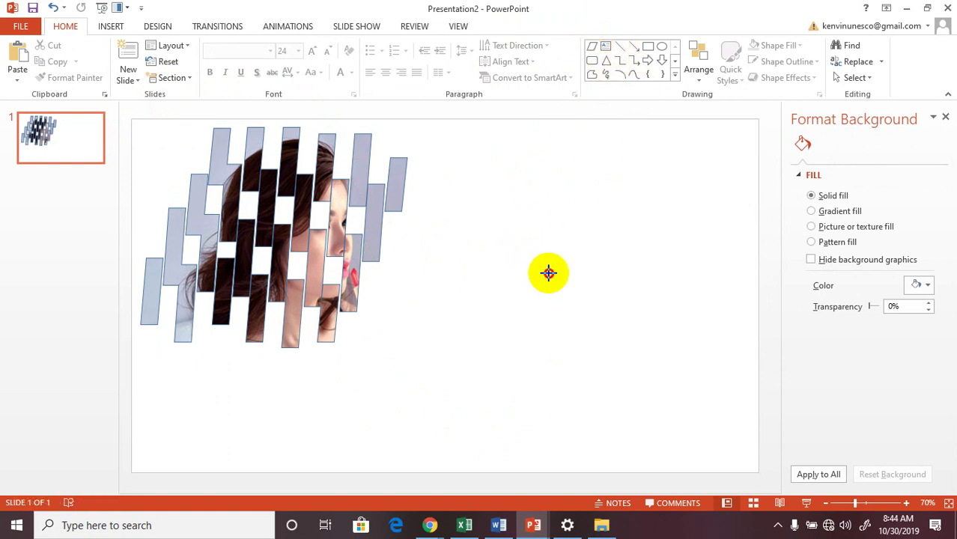
click(548, 272)
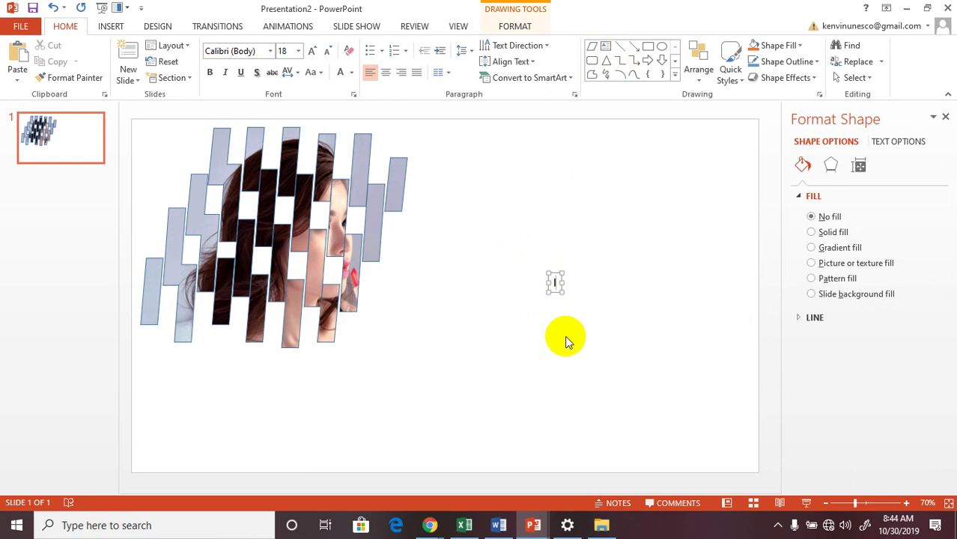
key(Escape)
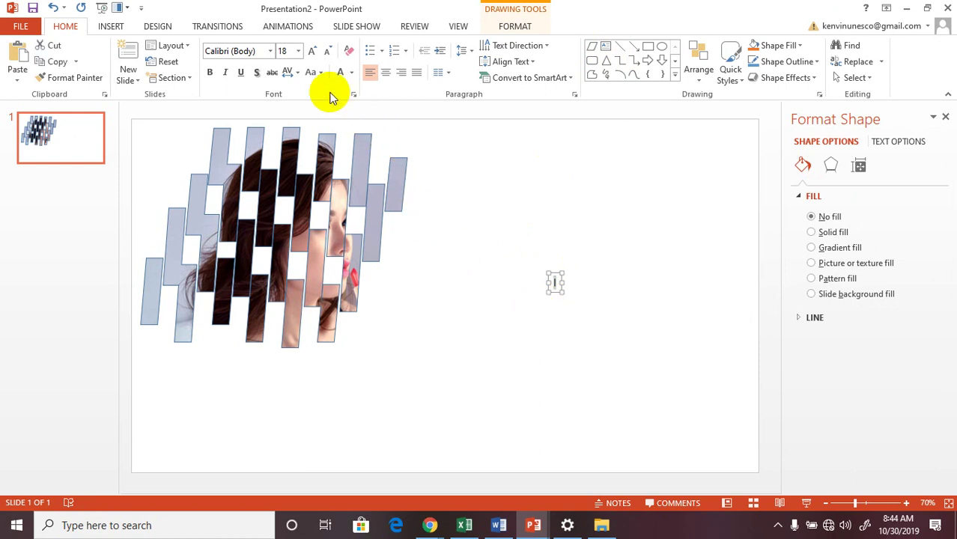
click(298, 51)
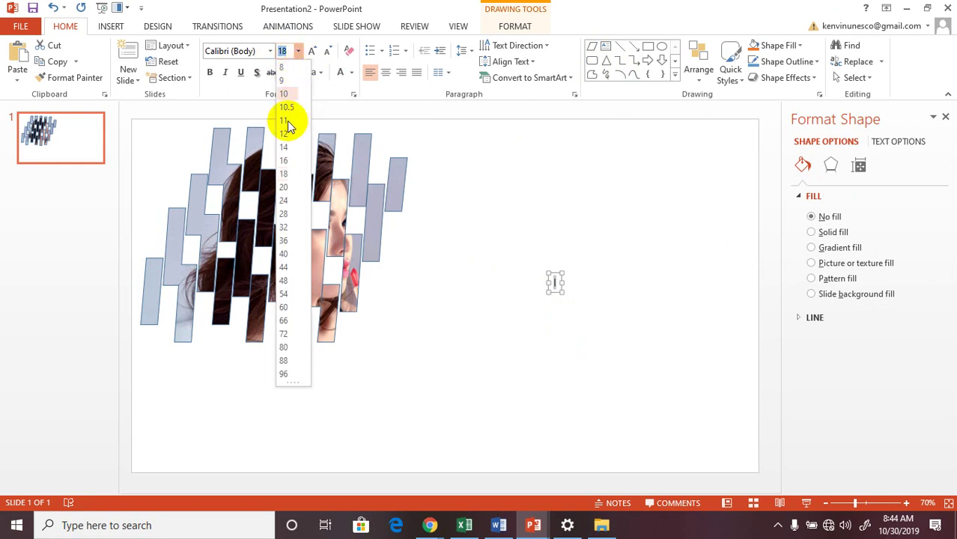
click(284, 374)
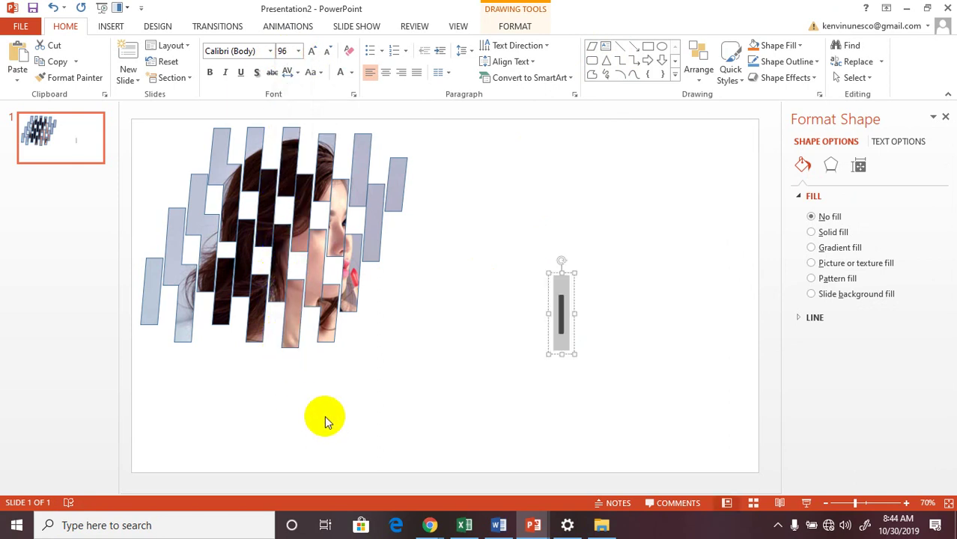
- Change the letter's font from Calibri (Body) to Road Rage
click(485, 422)
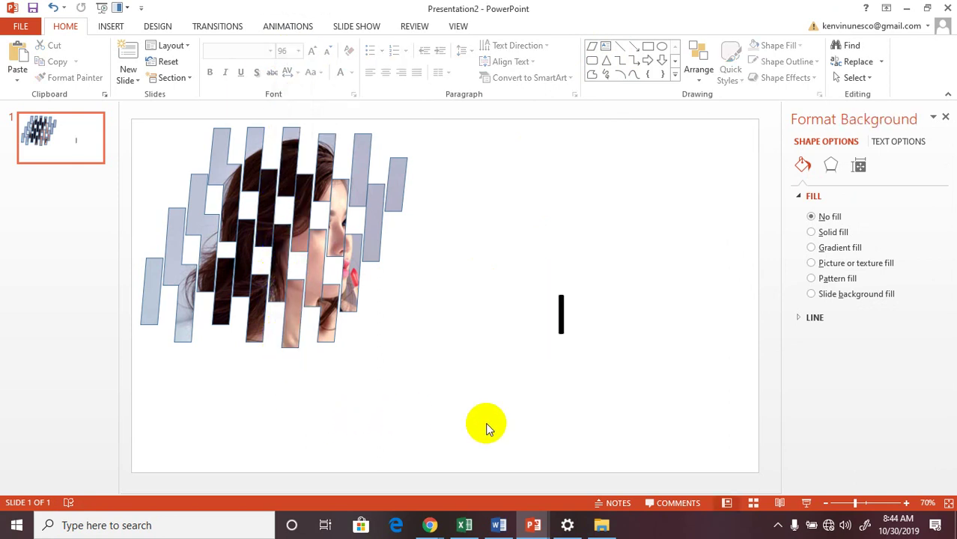
click(562, 318)
double_click(561, 318)
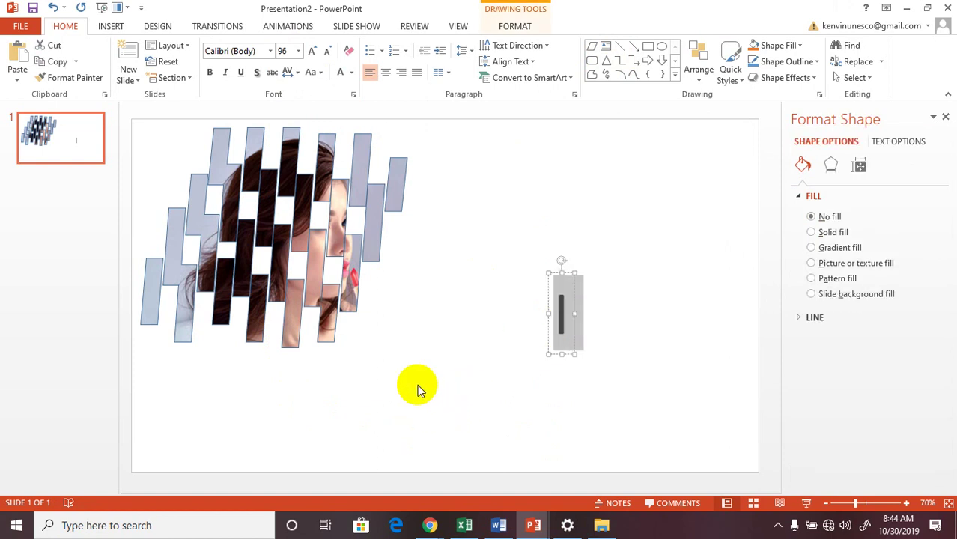
click(211, 53)
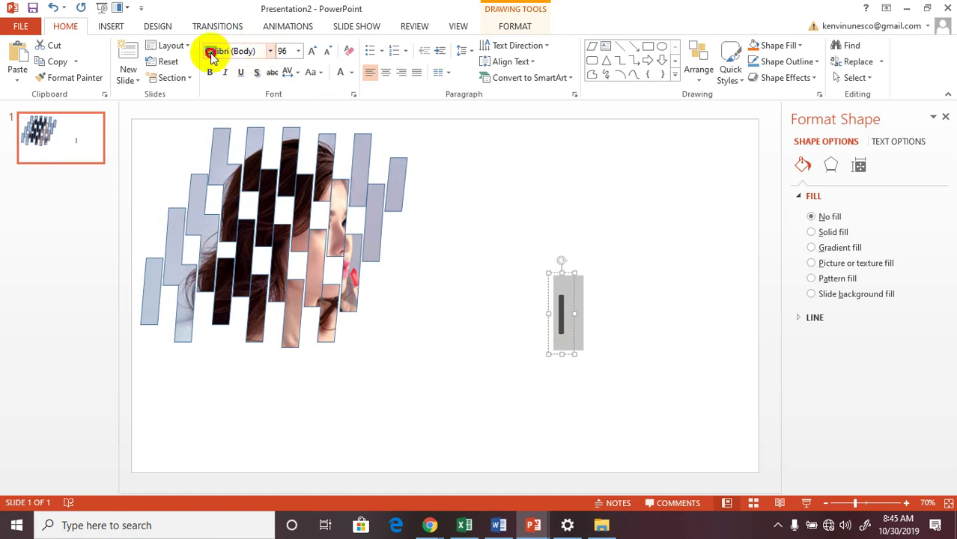
drag(253, 51, 202, 52)
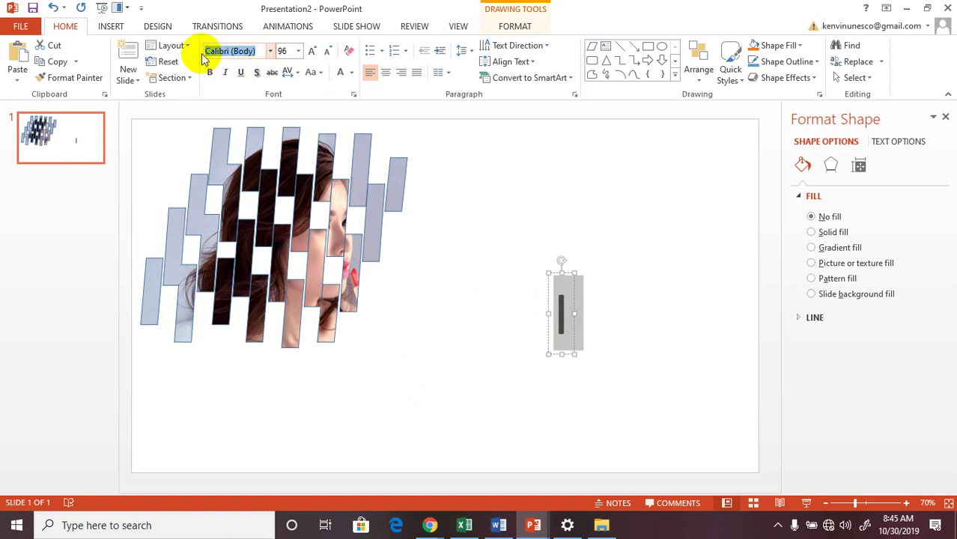
key(BackSpace)
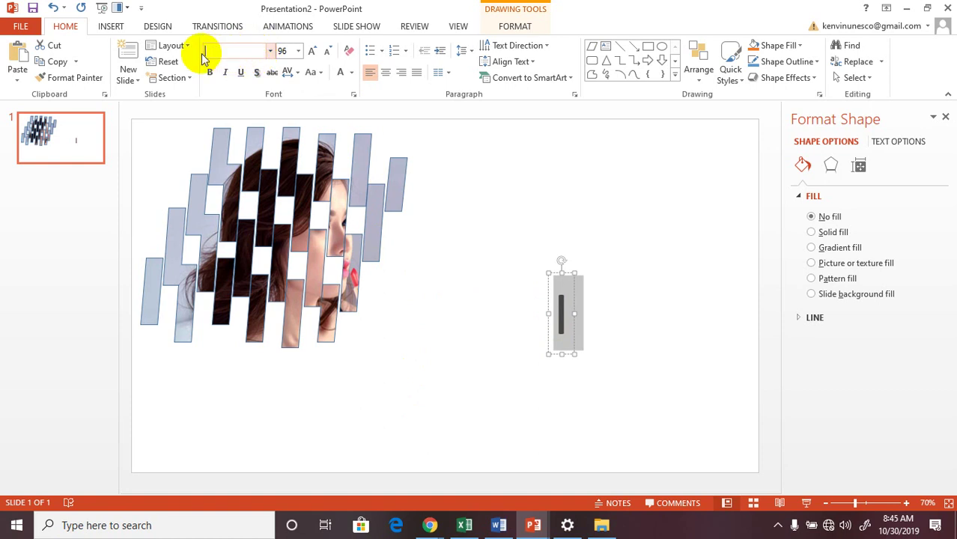
text(Road Rage)
key(Return)
- Set the brush-stroke letter's font size to 200
click(519, 145)
click(568, 309)
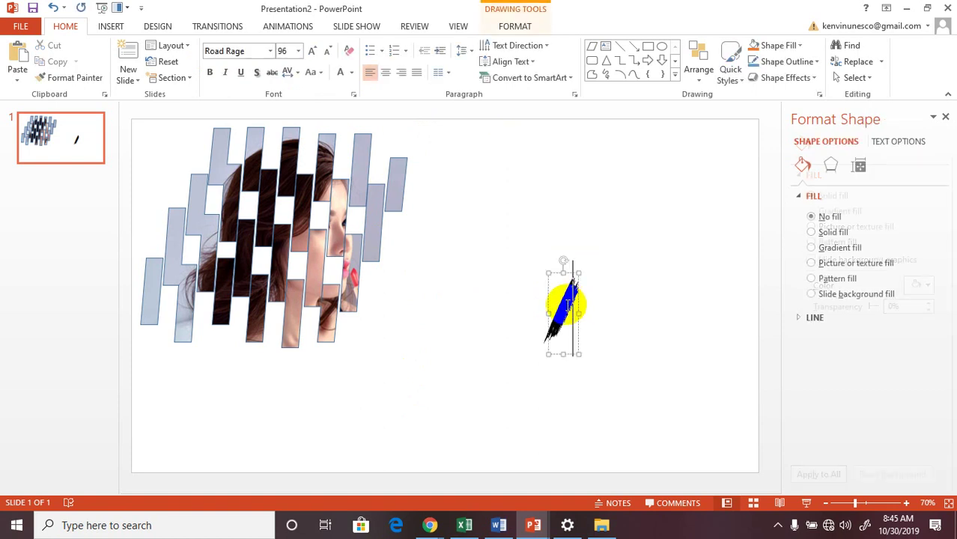
click(298, 51)
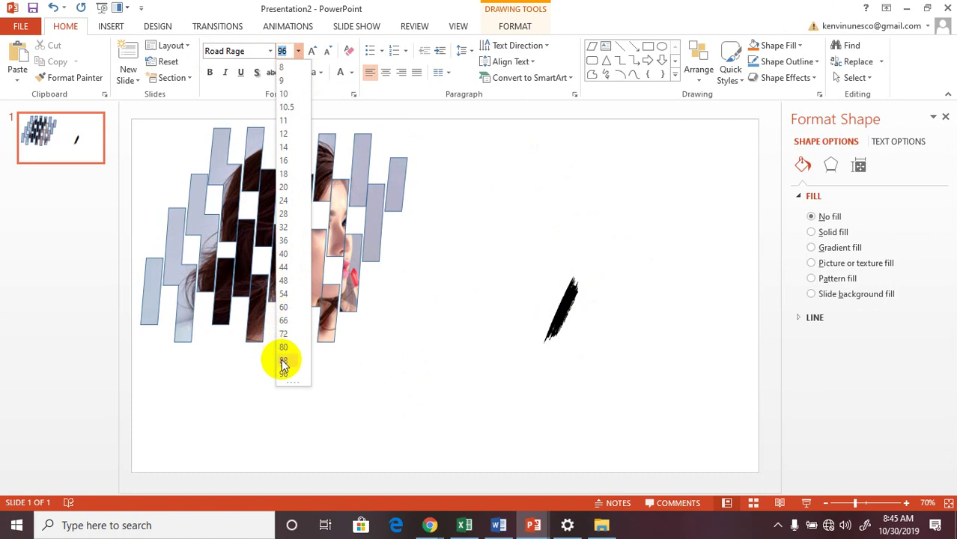
click(286, 50)
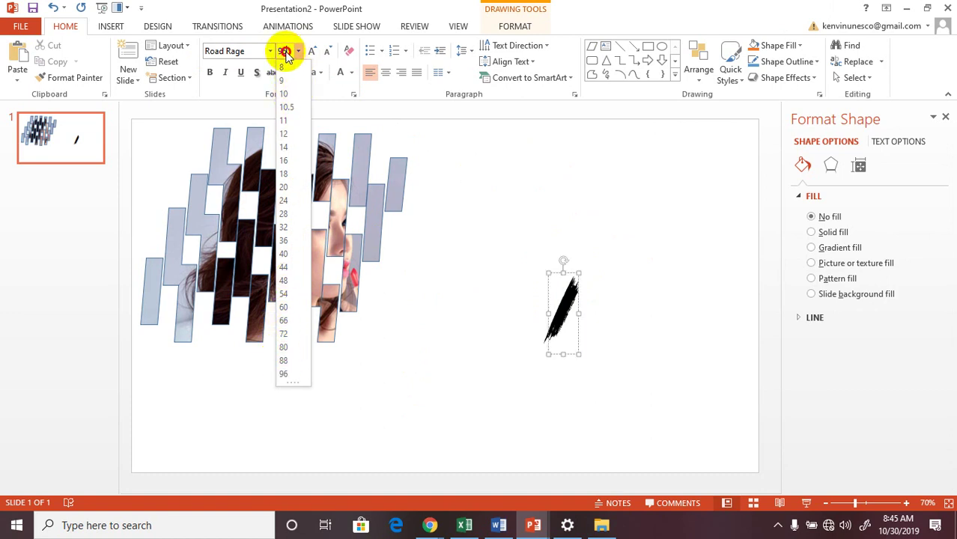
drag(286, 51, 274, 51)
key(BackSpace)
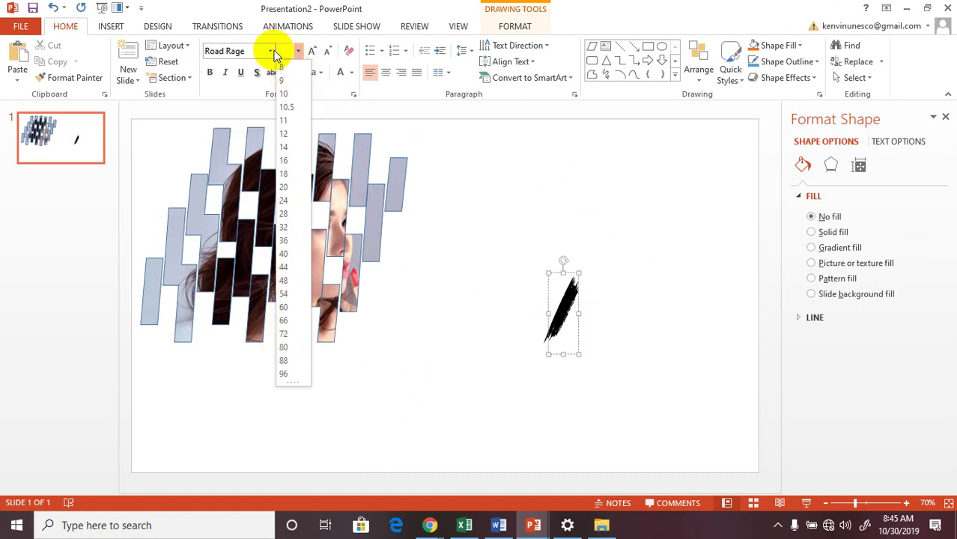
text(100)
key(BackSpace)
key(BackSpace)
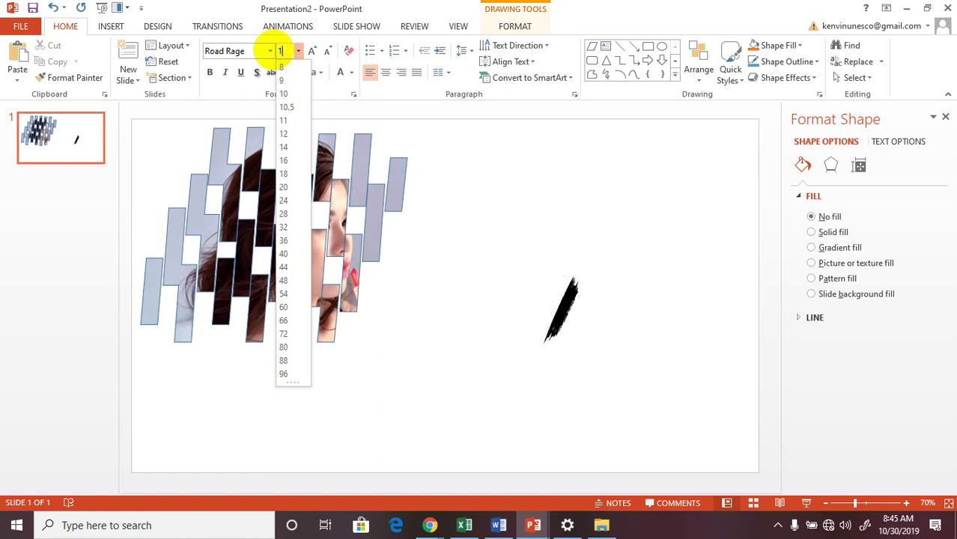
text(00)
key(Return)
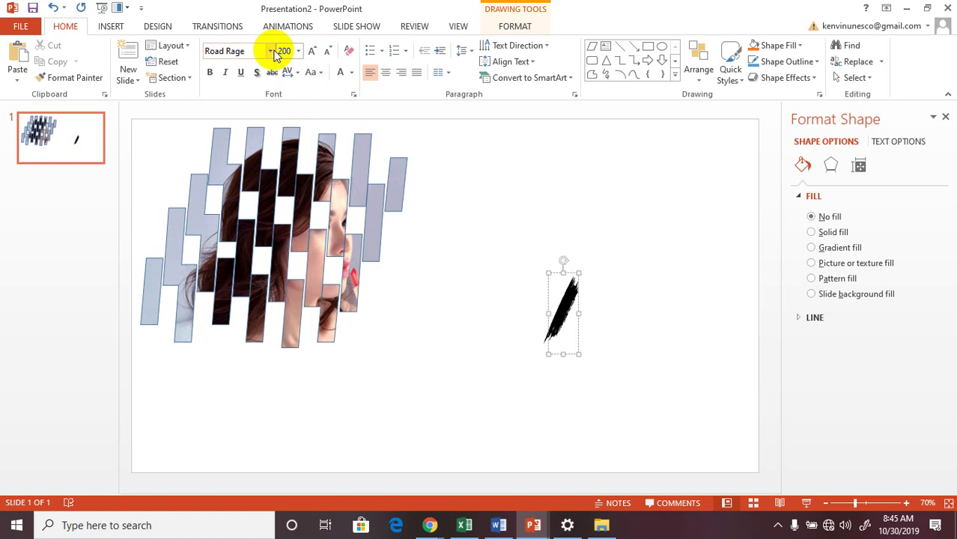
key(ctrl+a)
click(280, 51)
key(Delete)
key(Delete)
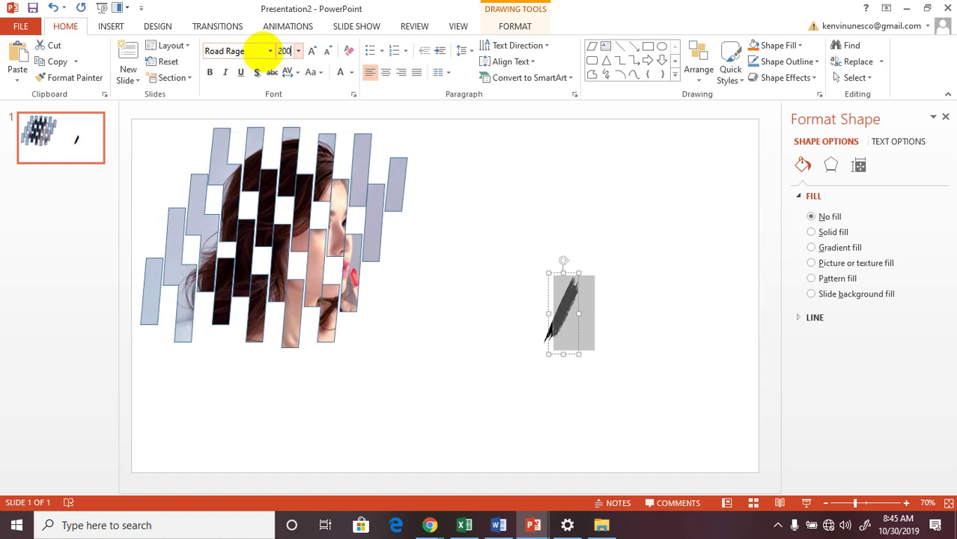
key(Return)
- Move the enlarged brush stroke up and left toward the photo lattice
click(577, 323)
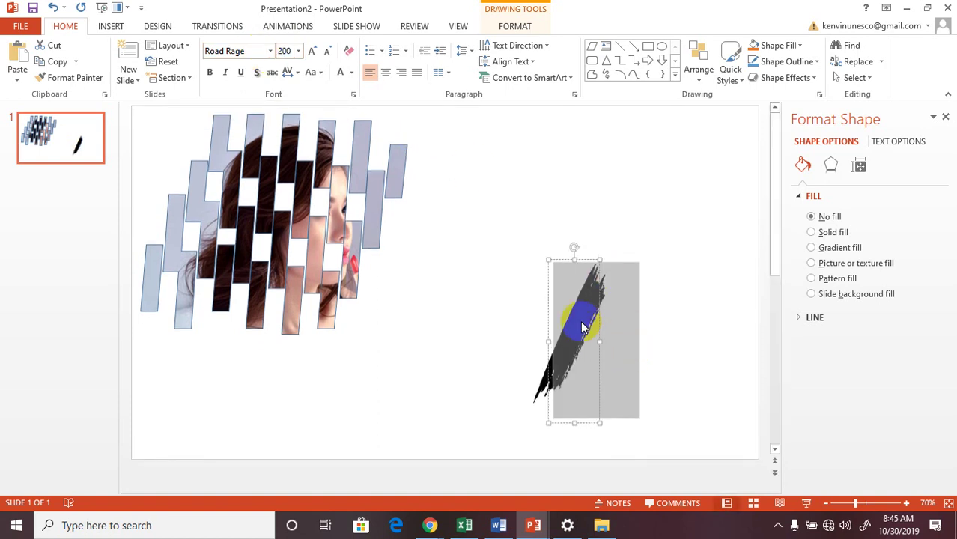
click(598, 310)
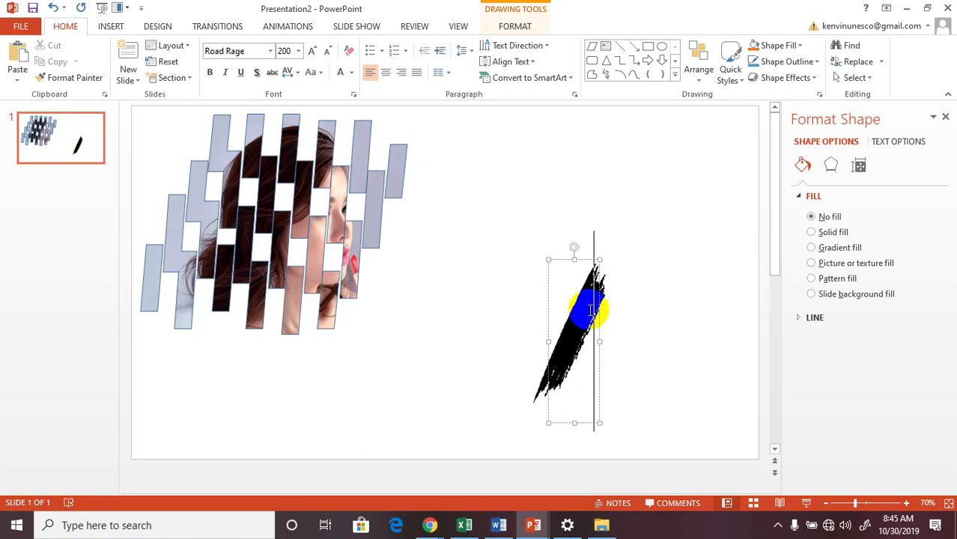
drag(581, 261, 517, 175)
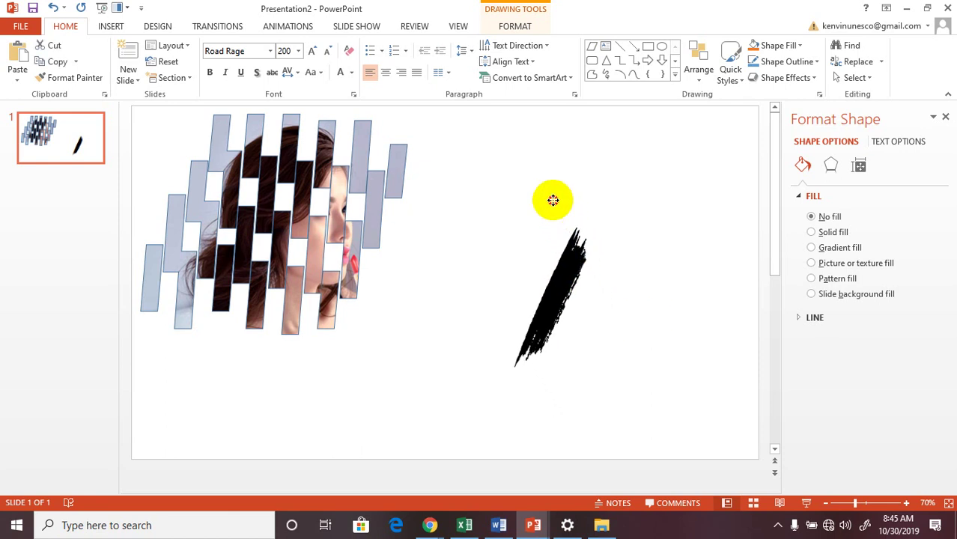
click(528, 260)
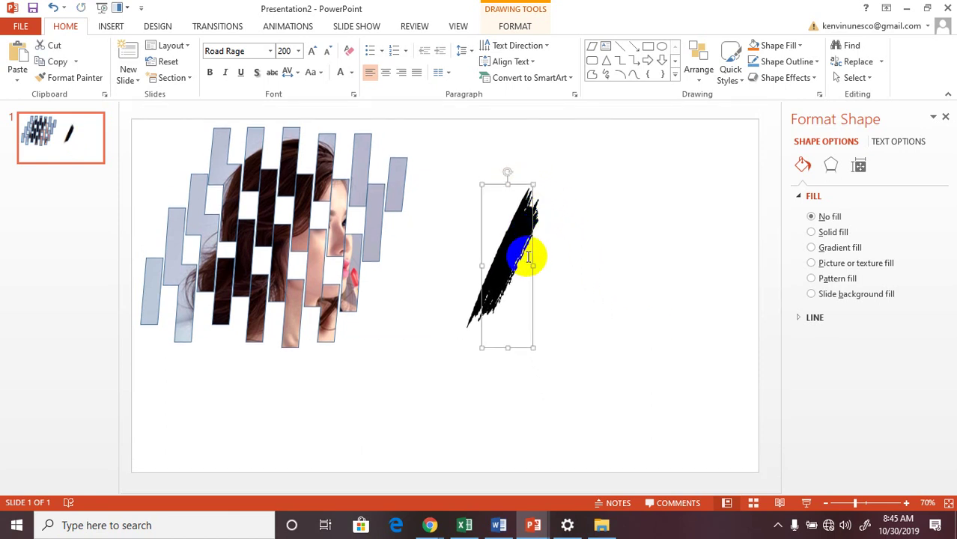
- Make copies of the brush stroke and overlap them into a jagged zigzag
mouse_move(528, 258)
mouse_down()
mouse_move(530, 191)
mouse_move(547, 168)
mouse_up()
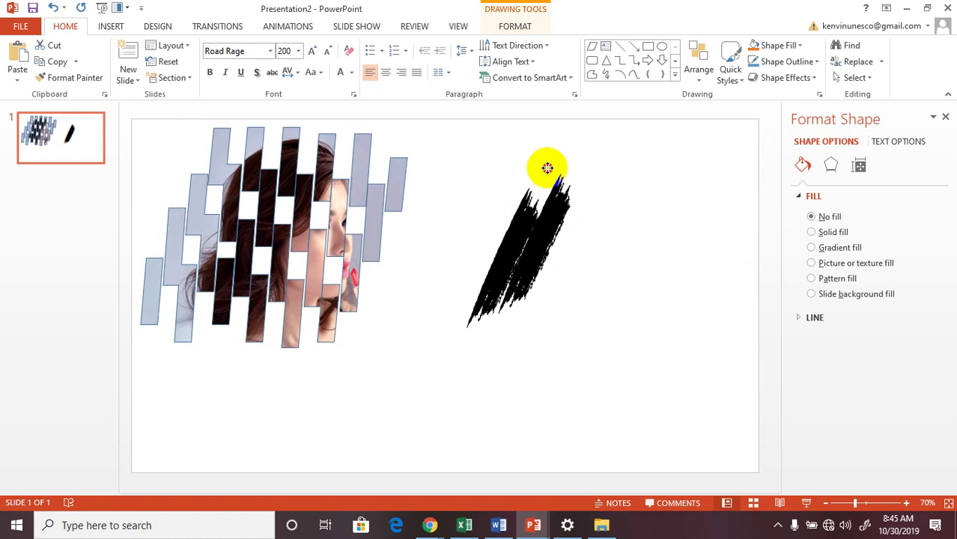
click(551, 227)
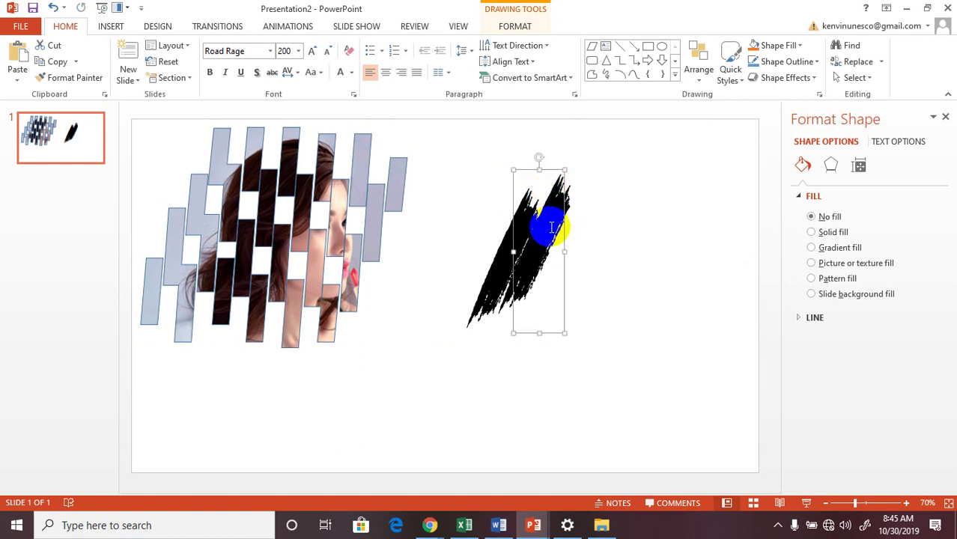
mouse_move(552, 227)
mouse_down()
mouse_move(577, 154)
mouse_move(536, 263)
mouse_up()
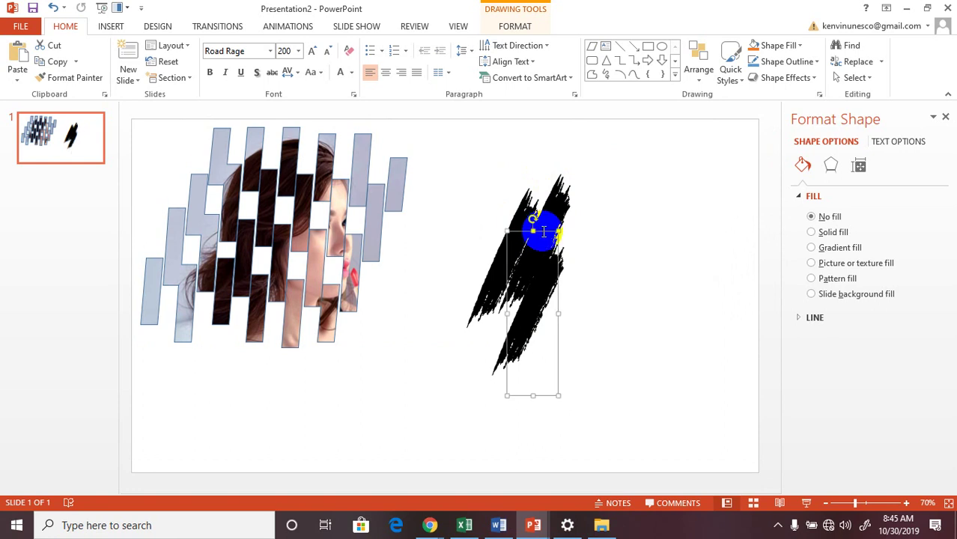
mouse_move(537, 264)
mouse_down()
mouse_move(586, 134)
mouse_move(577, 132)
mouse_move(588, 138)
mouse_up()
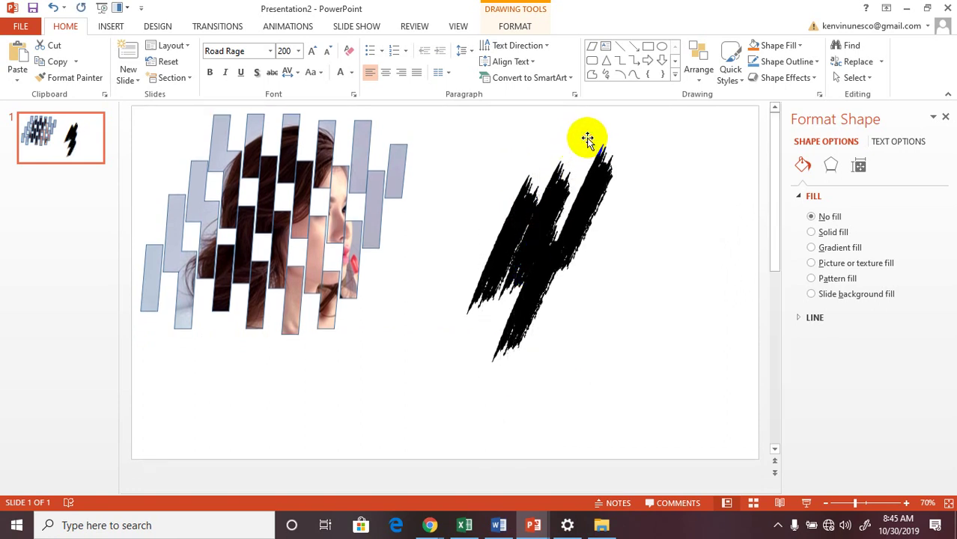
mouse_move(588, 138)
mouse_down()
mouse_move(634, 143)
mouse_move(597, 257)
mouse_up()
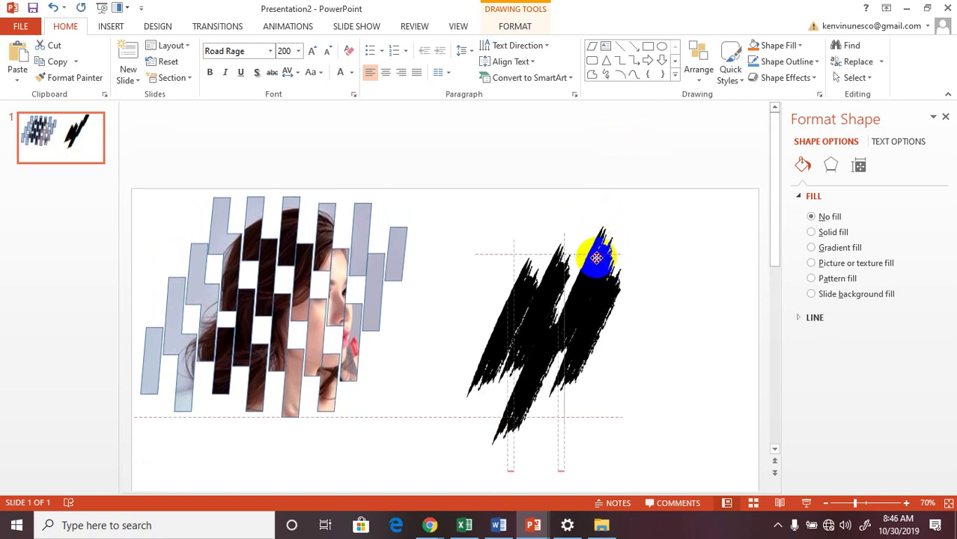
drag(597, 257, 591, 274)
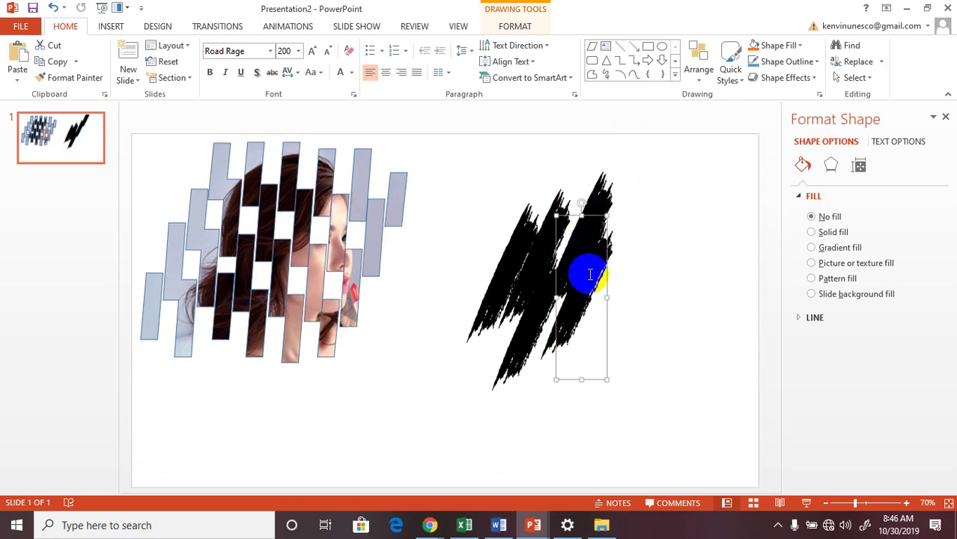
mouse_move(591, 274)
mouse_down()
mouse_move(641, 151)
mouse_move(592, 254)
mouse_up()
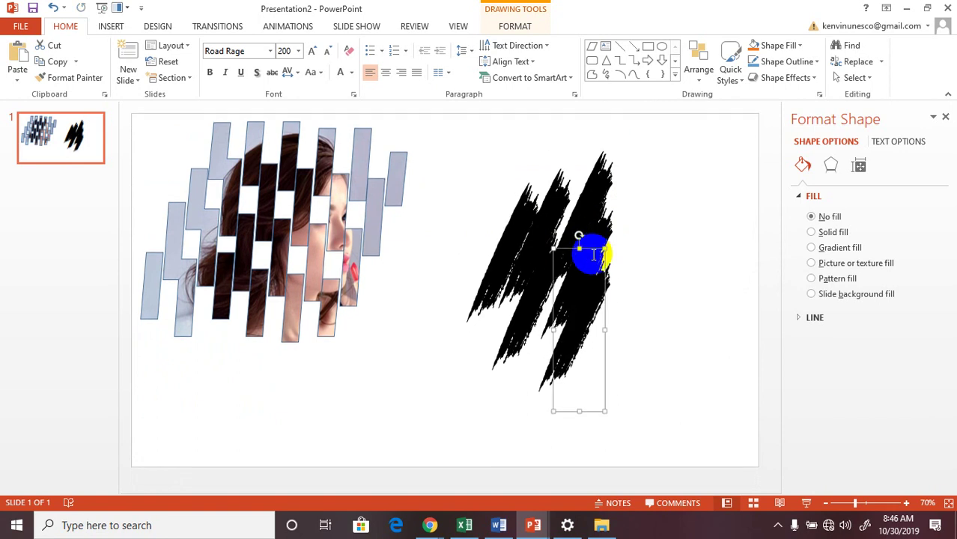
mouse_move(594, 254)
mouse_down()
mouse_move(644, 146)
mouse_move(630, 160)
mouse_move(635, 180)
mouse_up()
click(508, 180)
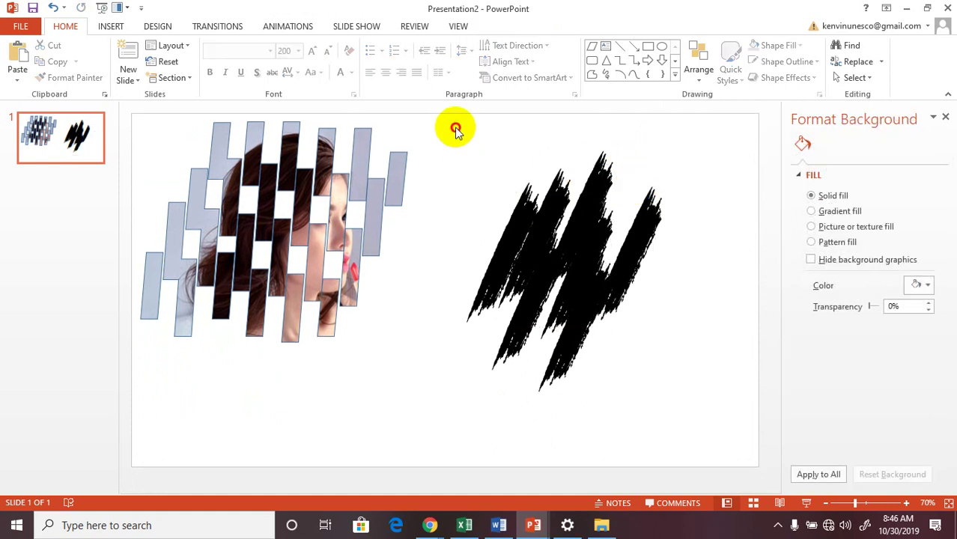
- Select all the brush strokes and merge them with Union into one shape
drag(454, 127, 688, 409)
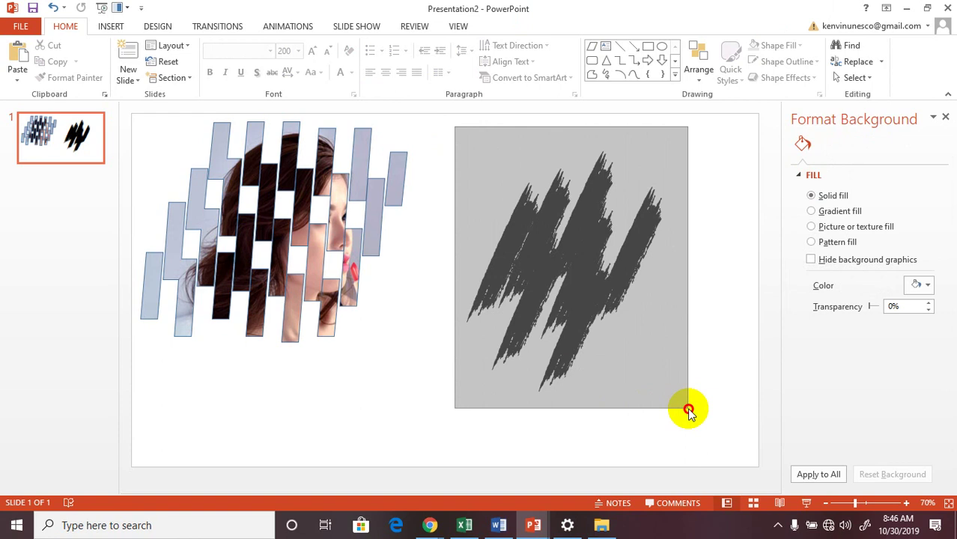
key(Escape)
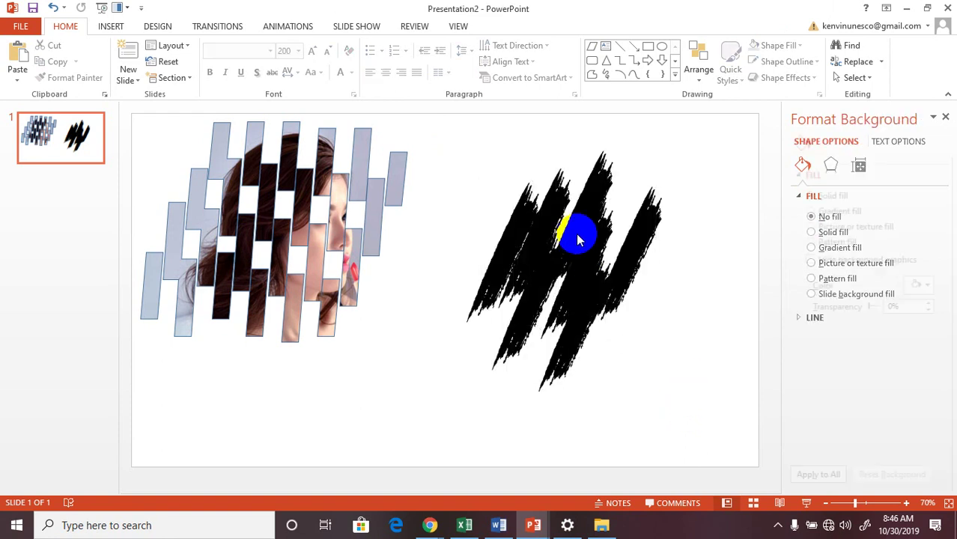
drag(455, 127, 694, 413)
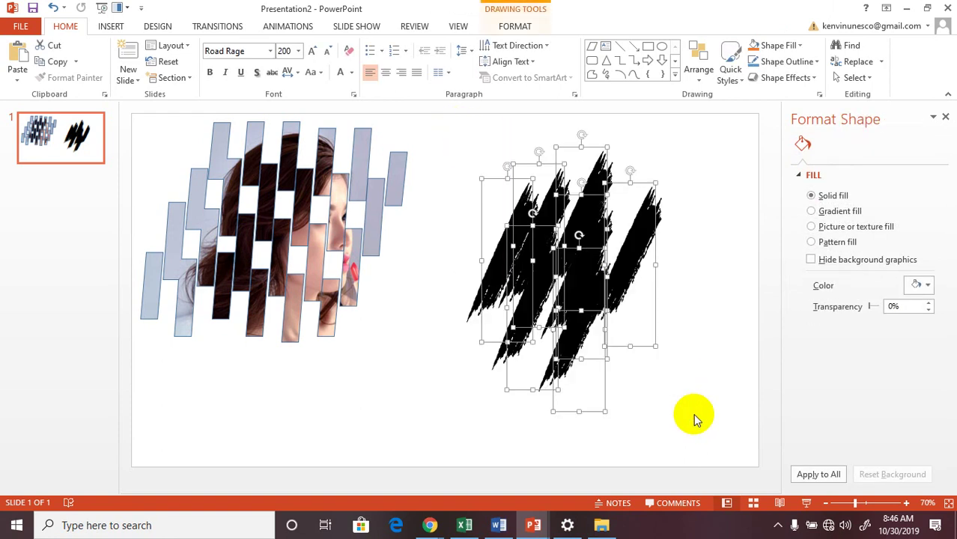
click(512, 29)
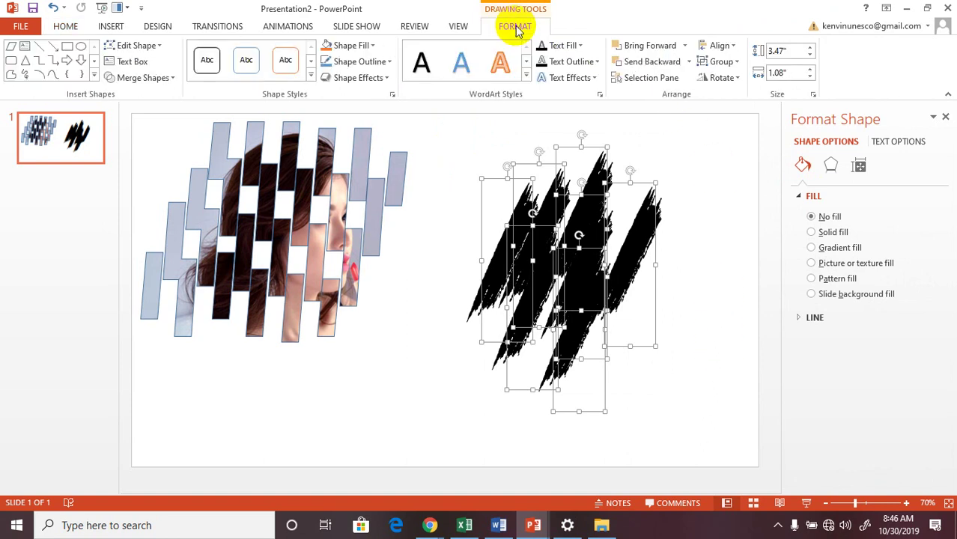
click(164, 80)
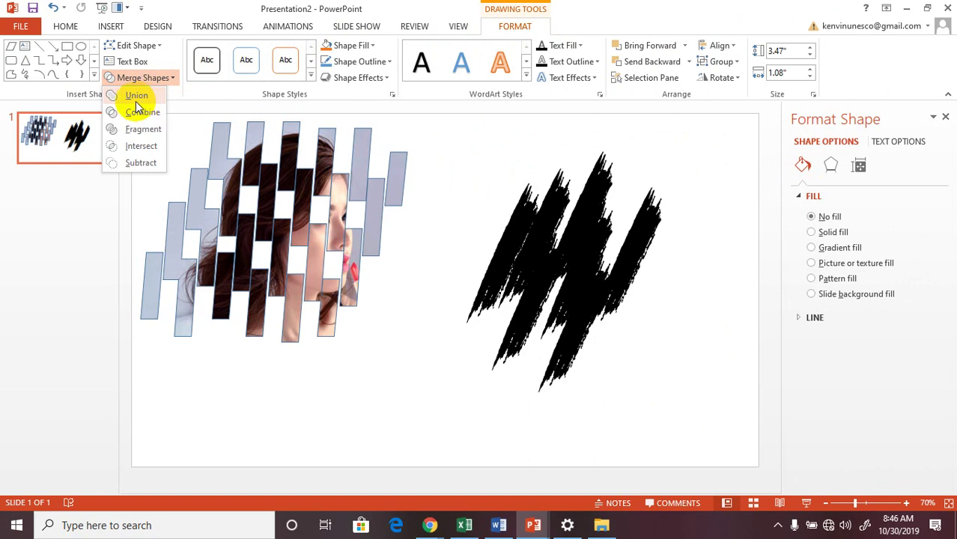
click(136, 96)
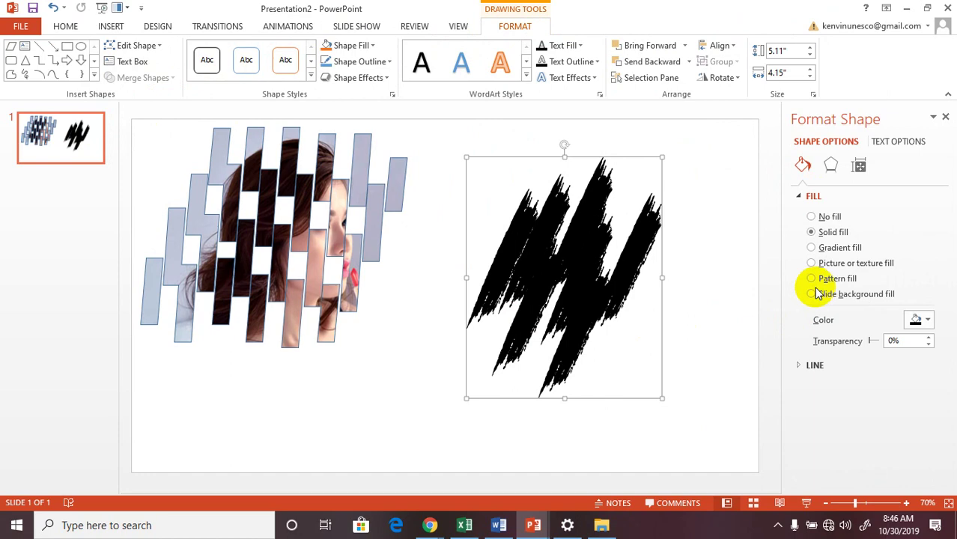
- Fill the merged brush shape with the smiling woman's portrait photo
click(813, 265)
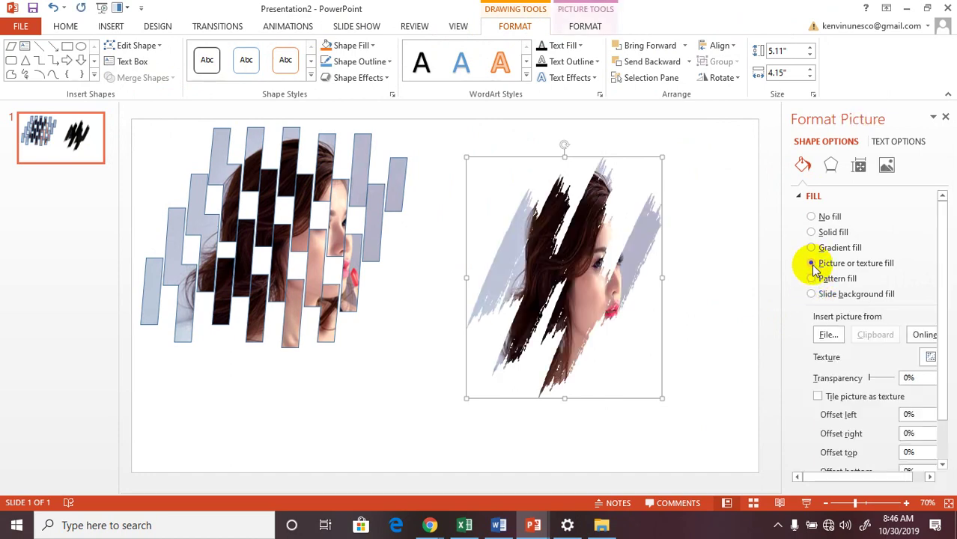
click(827, 336)
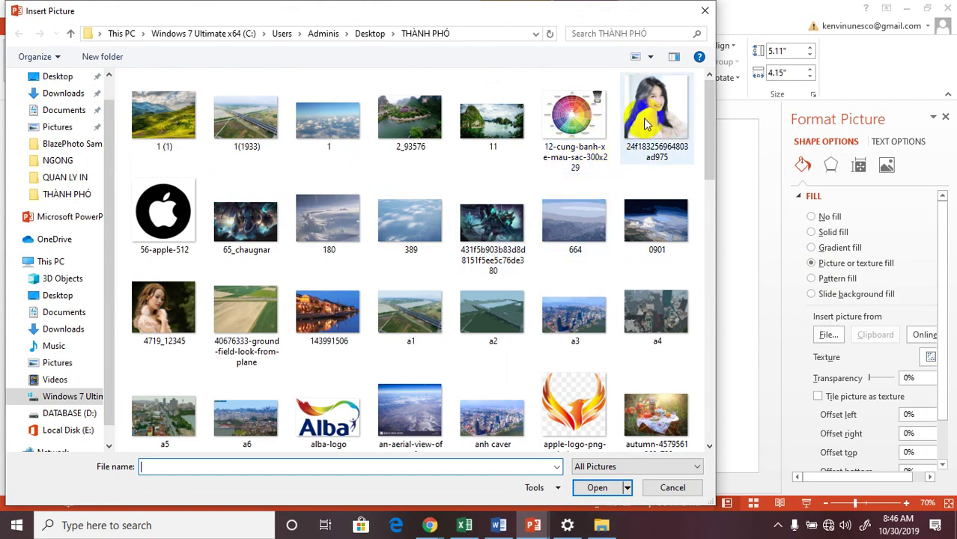
double_click(641, 90)
click(703, 308)
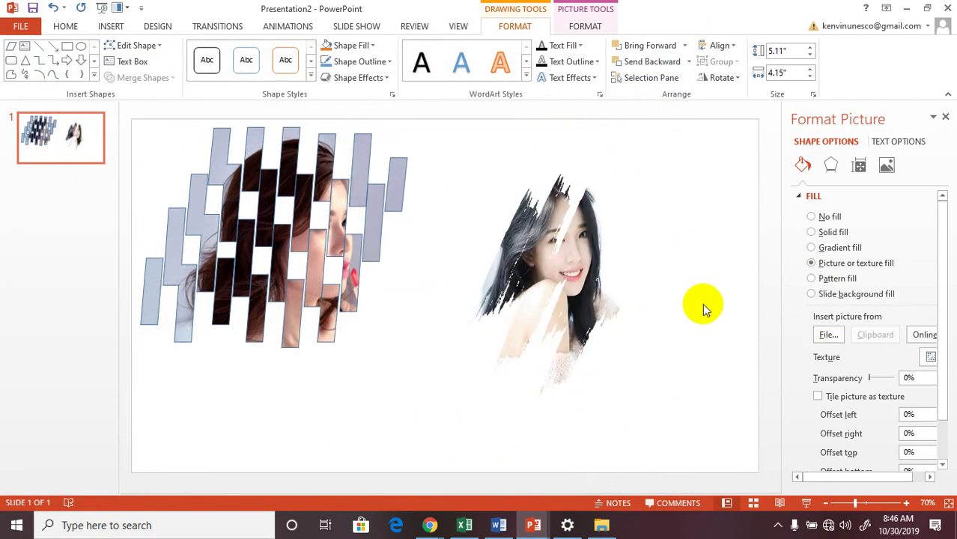
- Enlarge the portrait-filled brush shape to about 8.32 by 6.84 inches and move it up-left
click(568, 297)
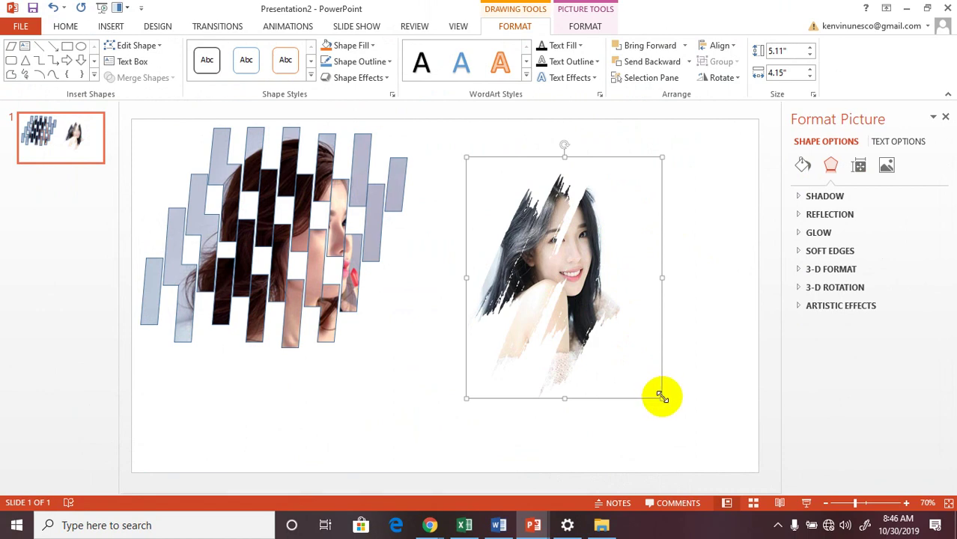
drag(662, 397, 758, 450)
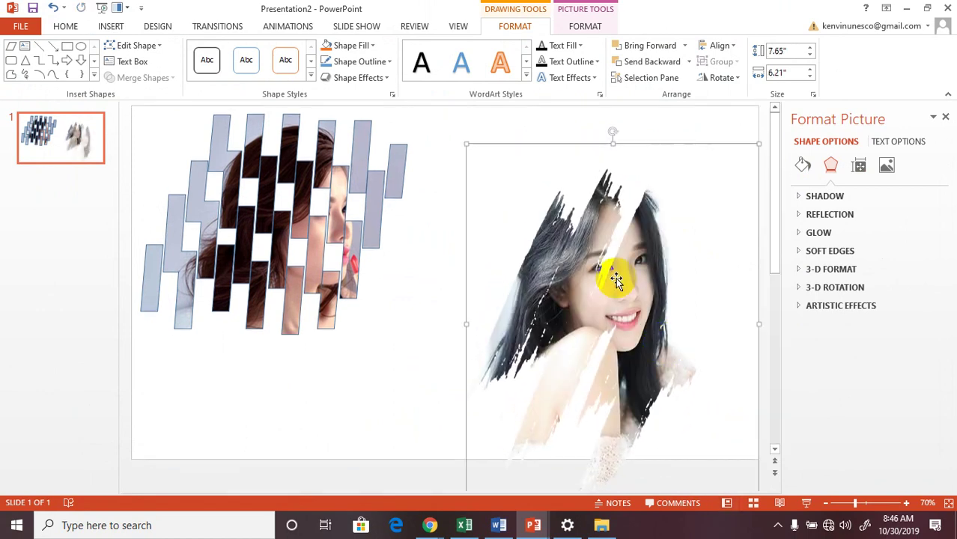
drag(616, 279, 572, 241)
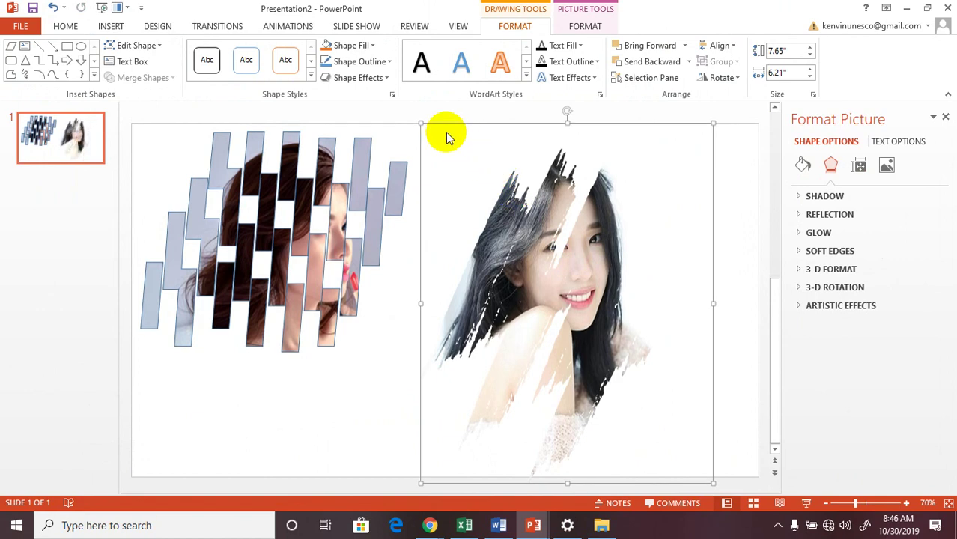
drag(425, 127, 391, 85)
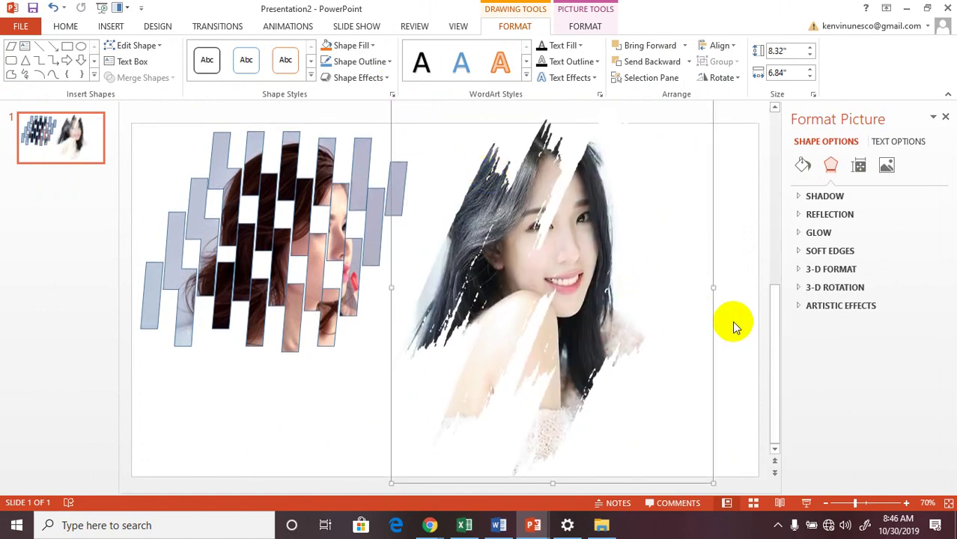
click(733, 315)
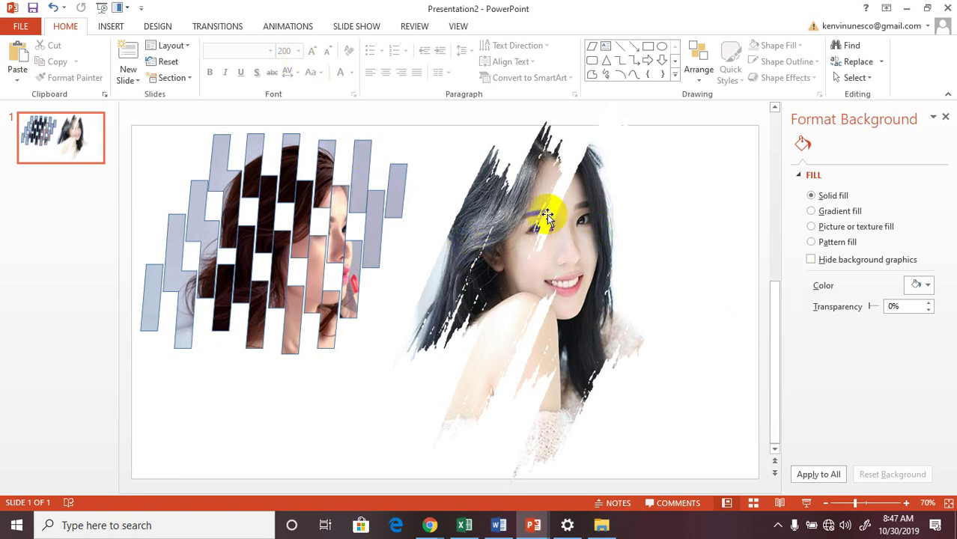
- Add a text box right of the portrait and set its font to Road Rage
click(608, 48)
click(652, 184)
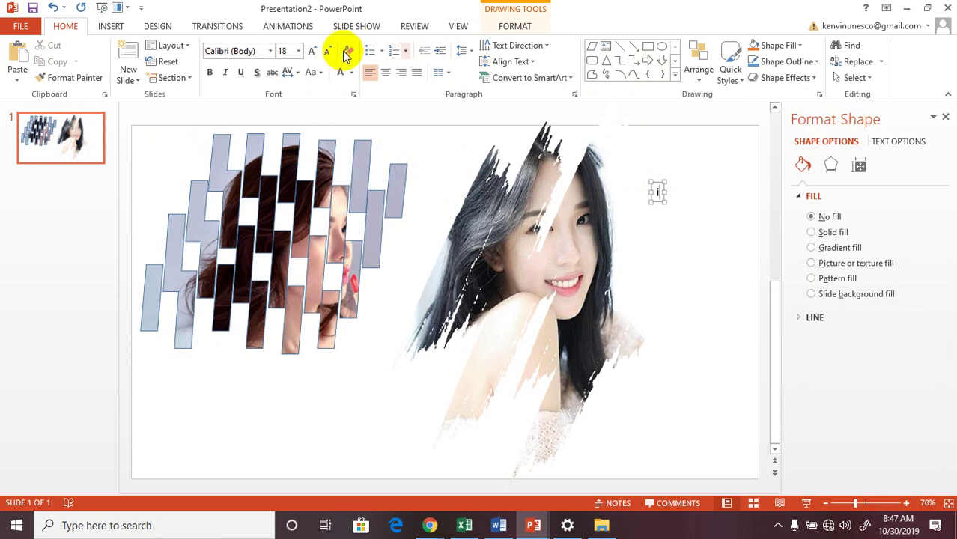
click(256, 52)
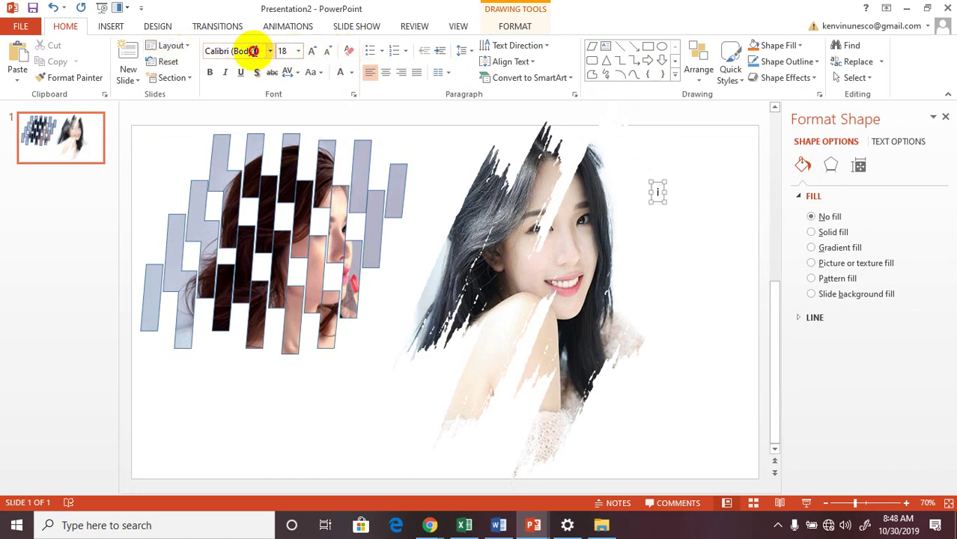
drag(256, 50, 204, 50)
key(BackSpace)
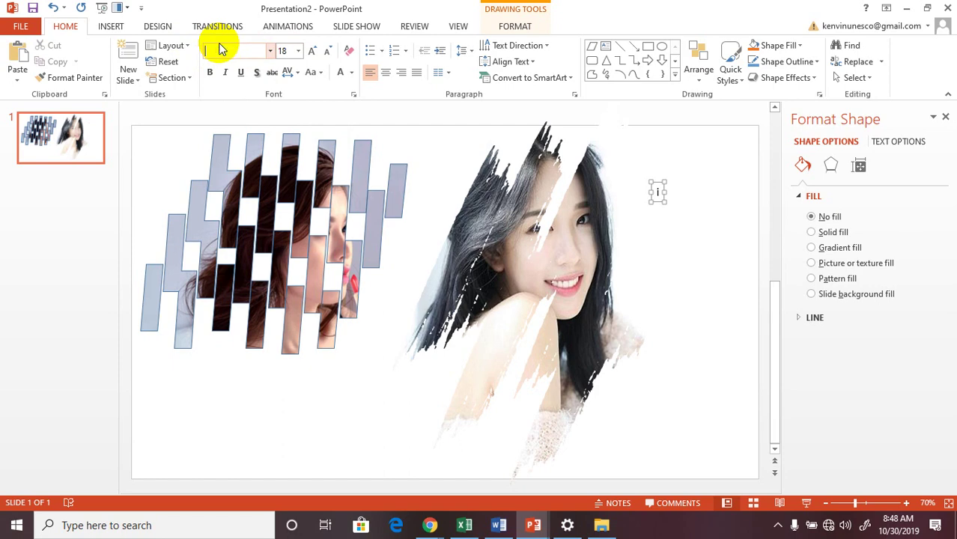
text(Road Rage)
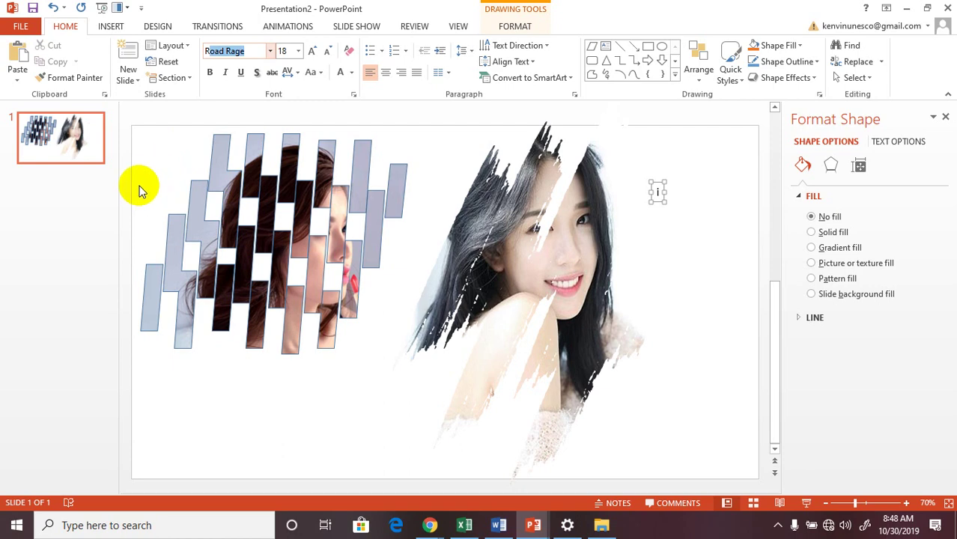
- Place a second, empty text box at the slide's lower left
click(606, 46)
click(204, 424)
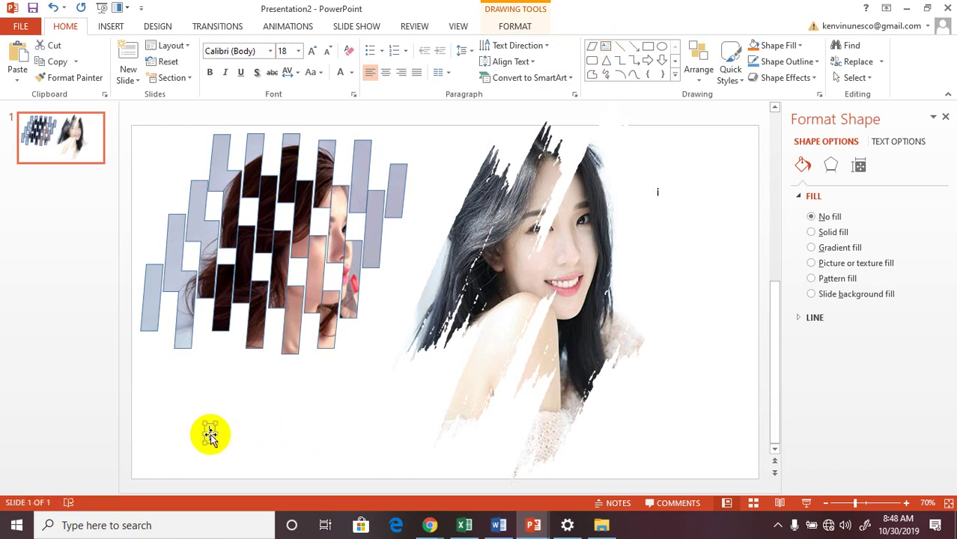
text(CO)
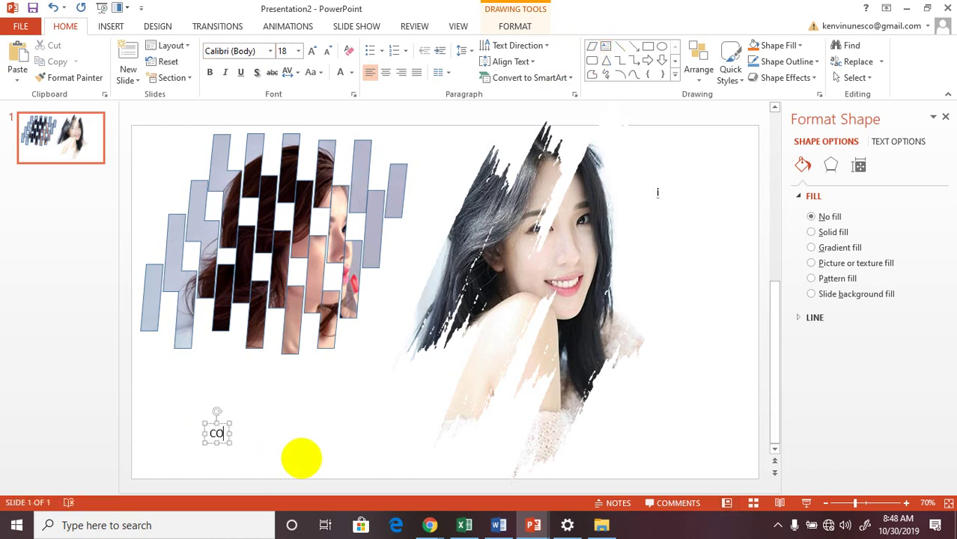
key(BackSpace)
key(BackSpace)
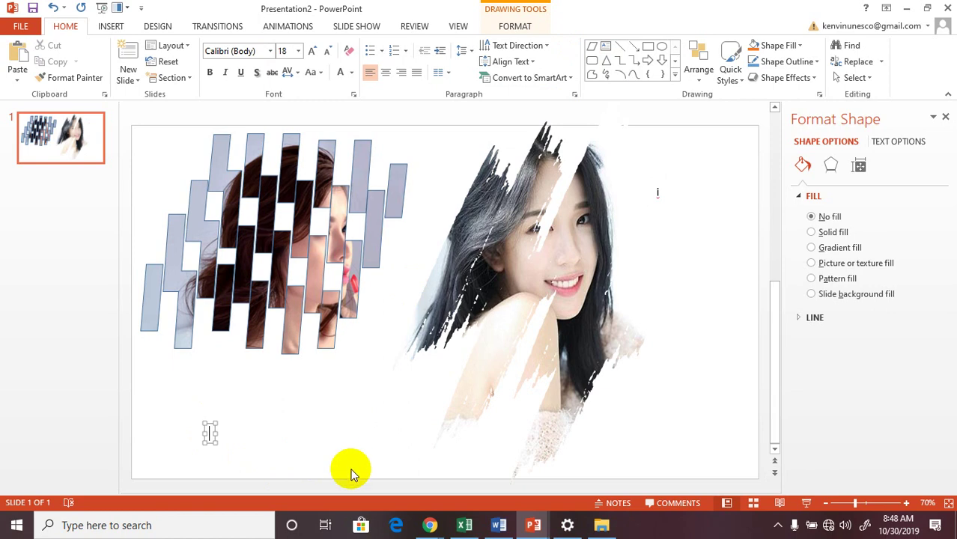
- Switch to Word and create a new blank document
click(498, 524)
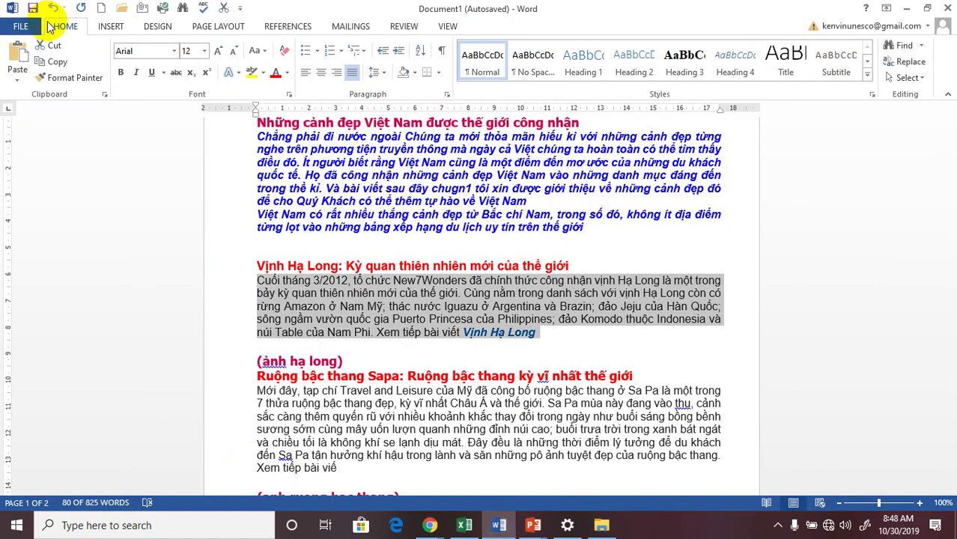
click(30, 28)
click(45, 88)
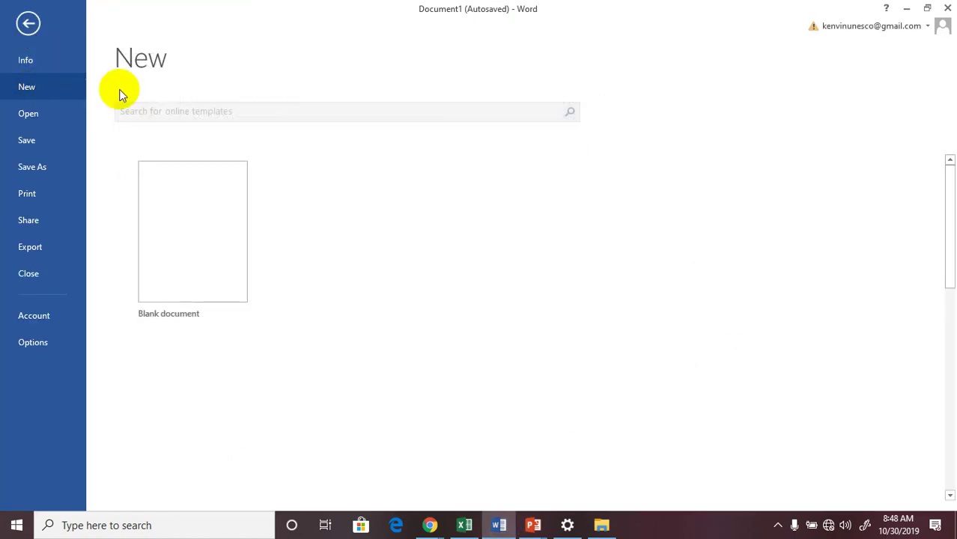
click(203, 213)
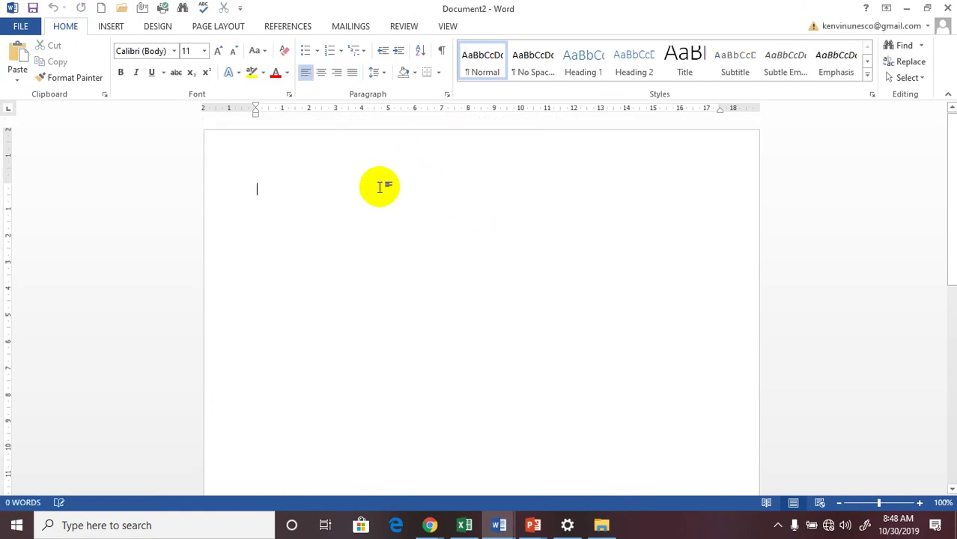
- Type the note 'Copy font Road Rage' and minimize both Word windows
text(Copy font  Road)
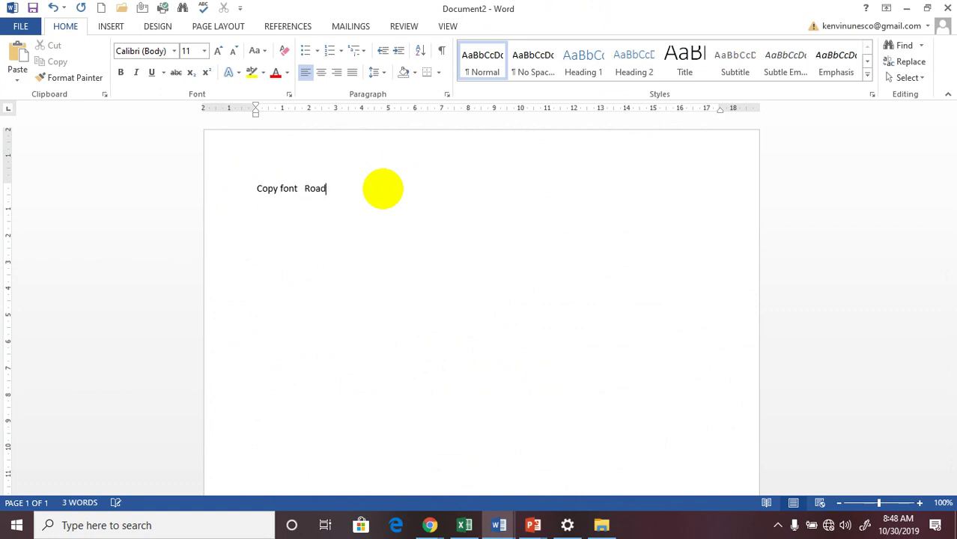
text( Rage d)
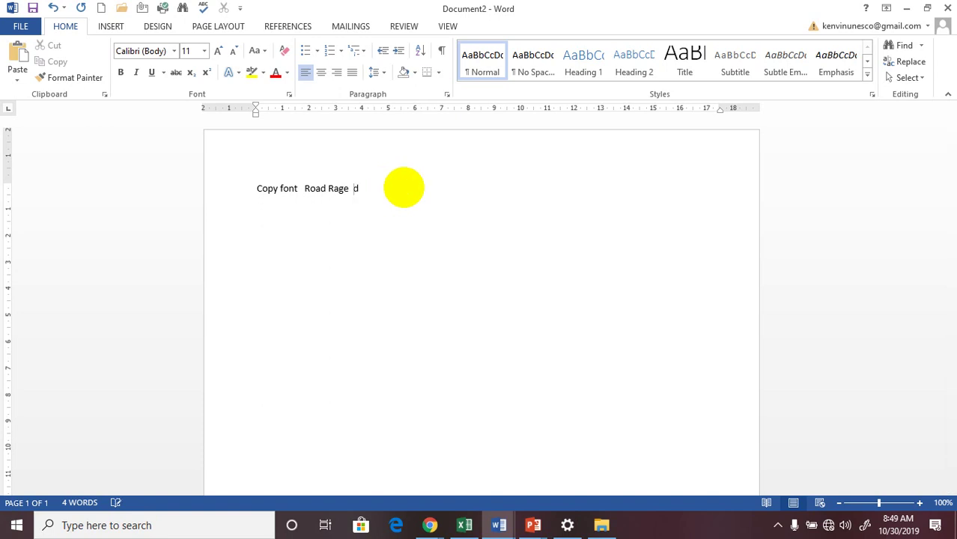
key(BackSpace)
text(vaof)
click(906, 8)
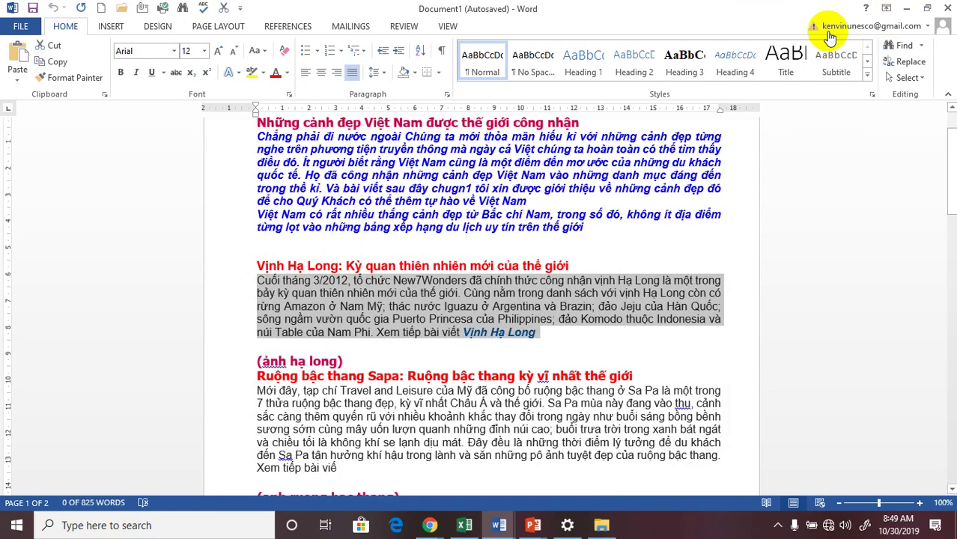
click(906, 8)
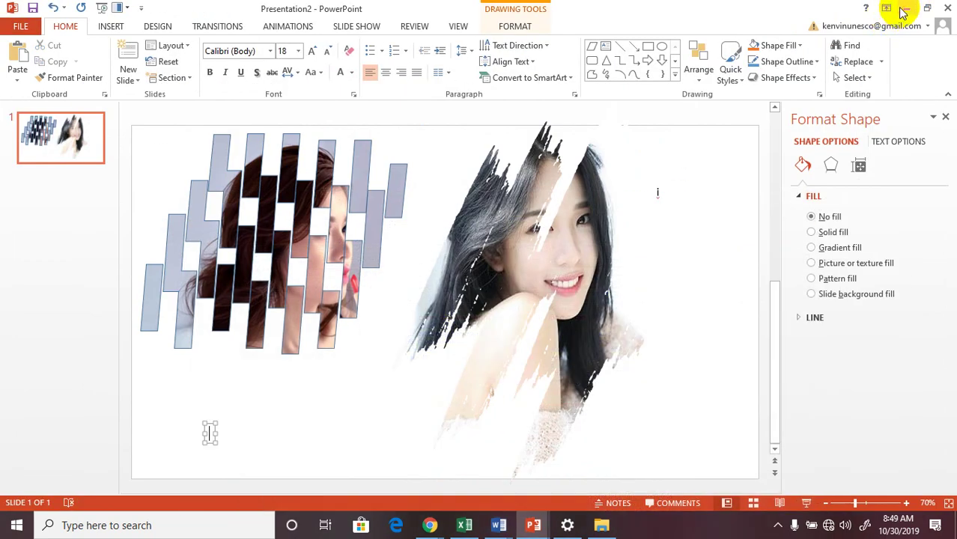
- Minimize PowerPoint and run UniKeyNT as administrator, leaving it running in the background
click(905, 9)
click(905, 9)
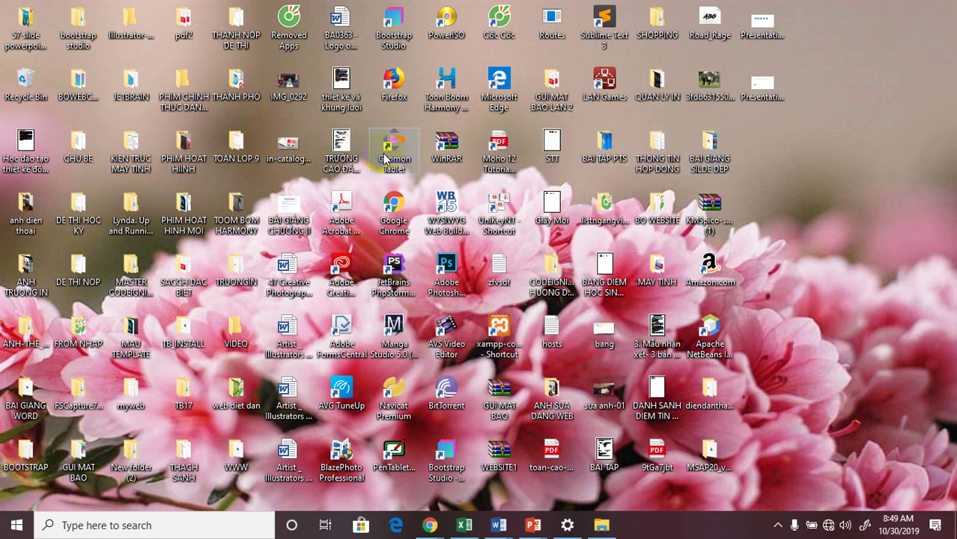
right_click(501, 205)
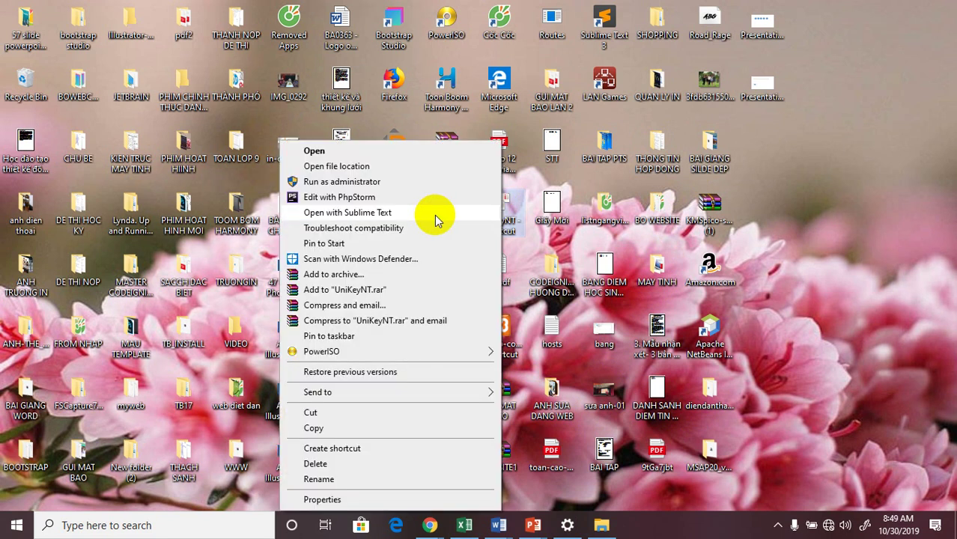
click(352, 182)
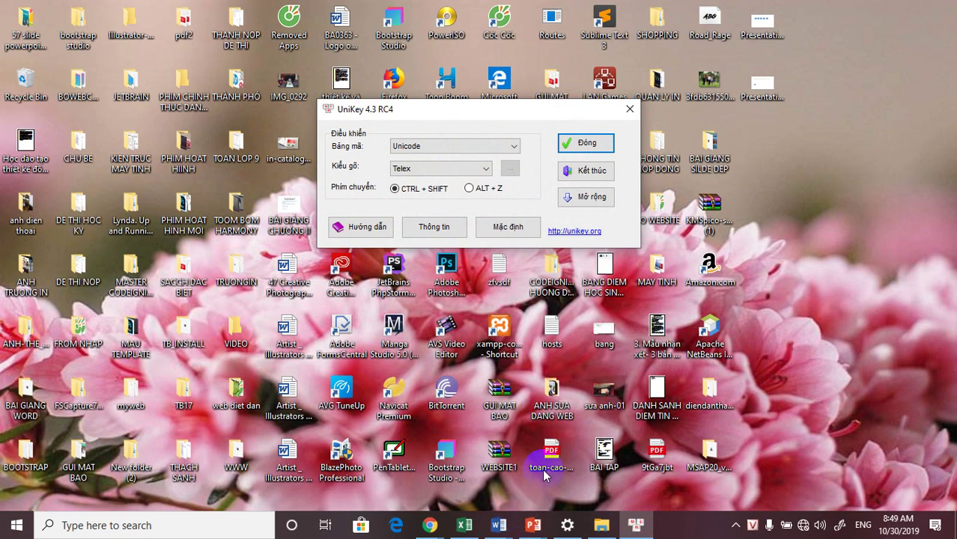
click(584, 142)
- Complete the Document2 note as 'Copy font Road Rage vào C:\ -> WINDOWS->FONTS'
mouse_move(517, 526)
click(558, 487)
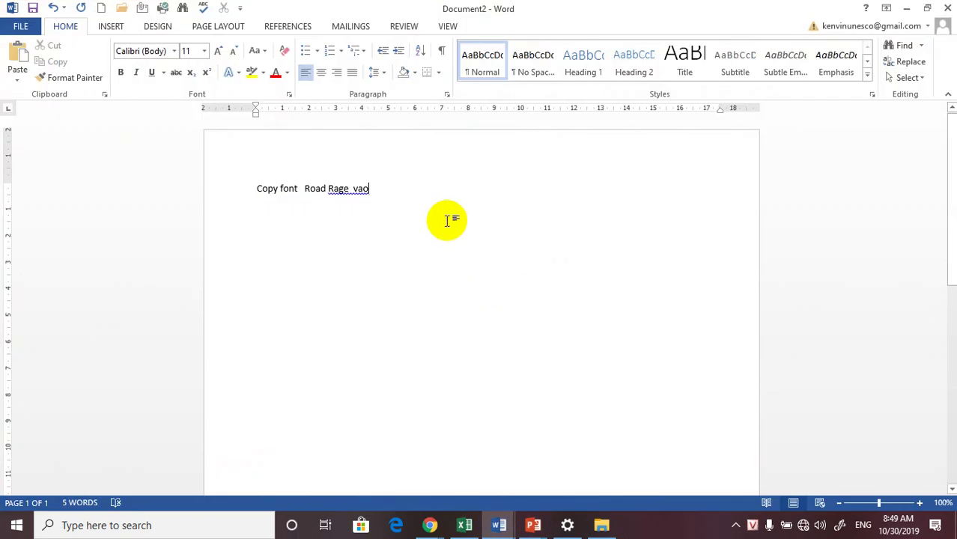
key(BackSpace)
key(BackSpace)
key(BackSpace)
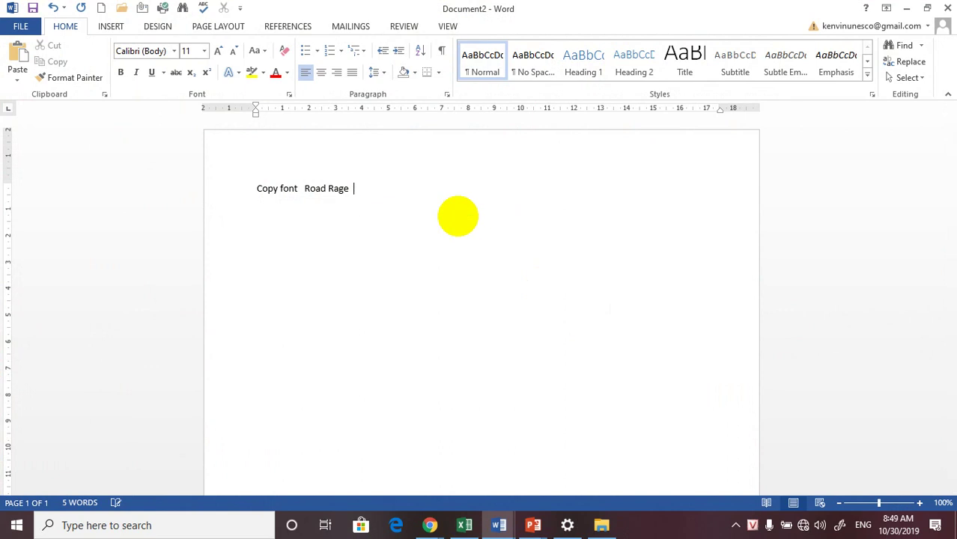
text(vage  vào  C:)
text(\ -)
text(> )
text(WINDOWS->)
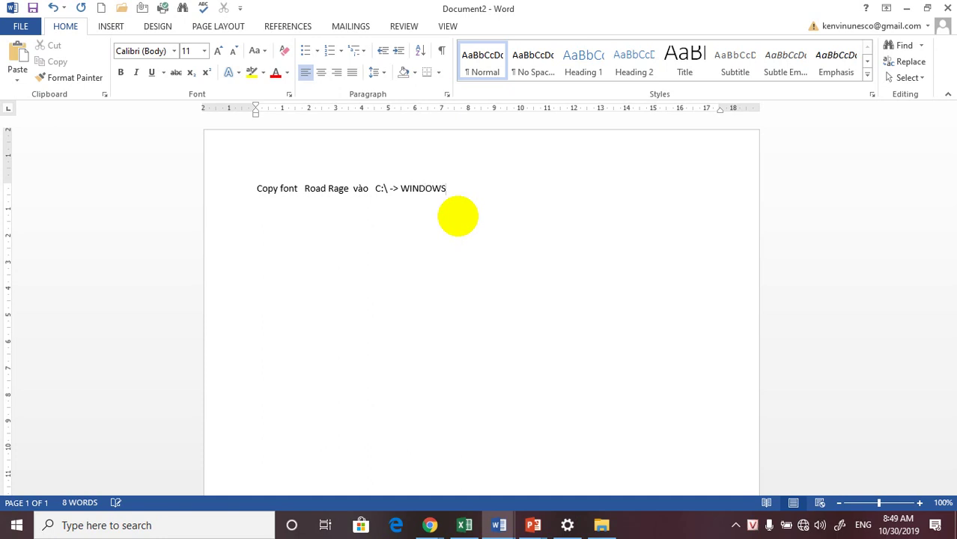
text(FONTS)
- Enlarge the whole note line to 22 pt
drag(491, 188, 226, 201)
key(ctrl+shift+period)
key(ctrl+shift+period)
key(ctrl+shift+period)
key(ctrl+shift+period)
key(ctrl+shift+period)
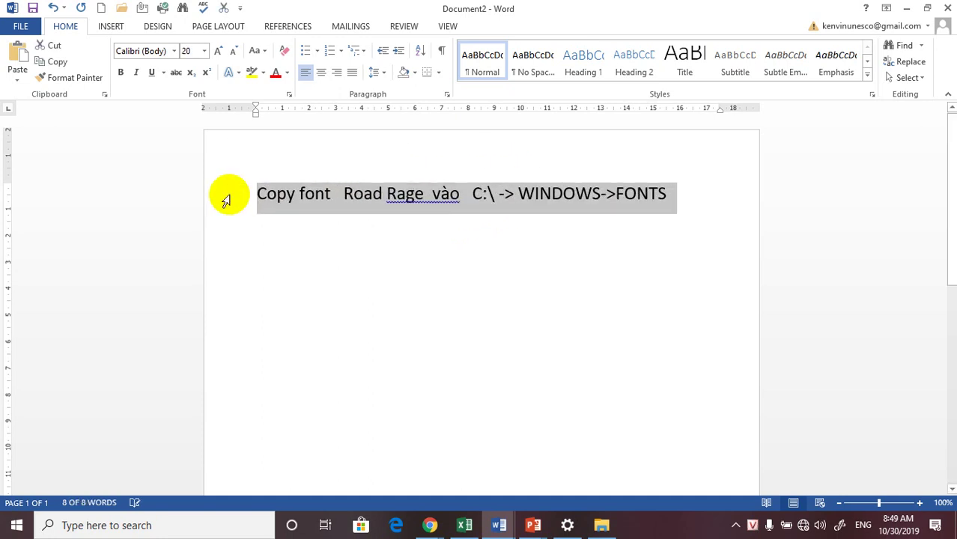
key(ctrl+shift+period)
click(327, 257)
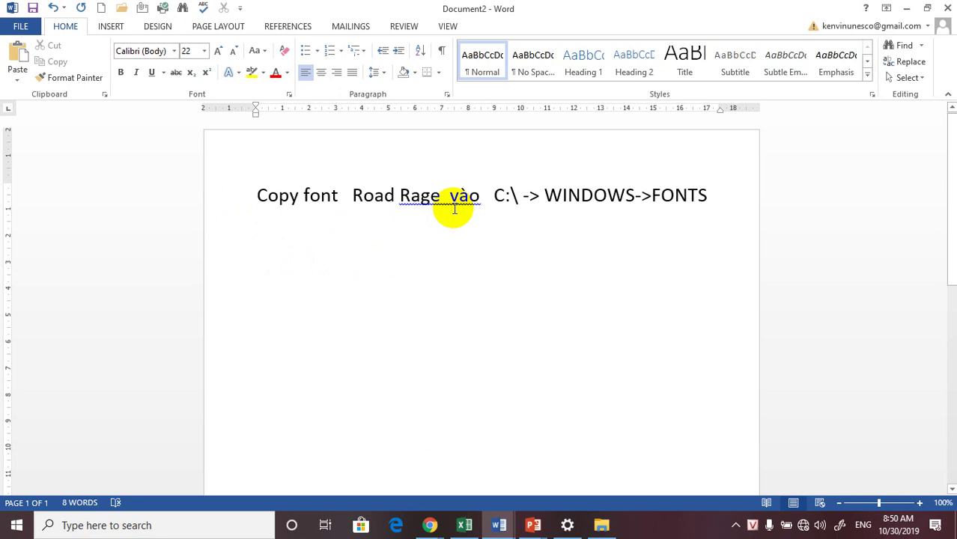
- Select the words Road Rage in the note
drag(449, 198, 367, 200)
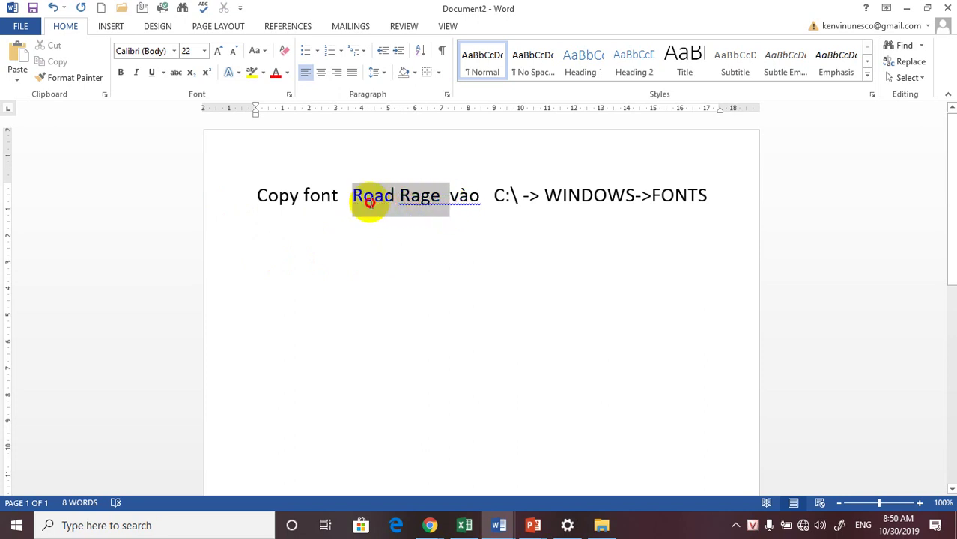
click(382, 225)
click(353, 195)
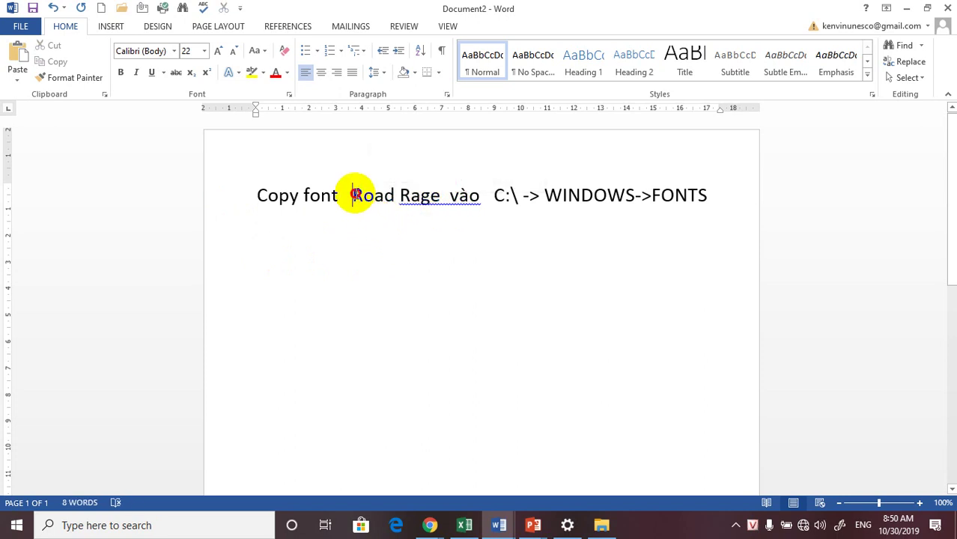
drag(354, 195, 445, 196)
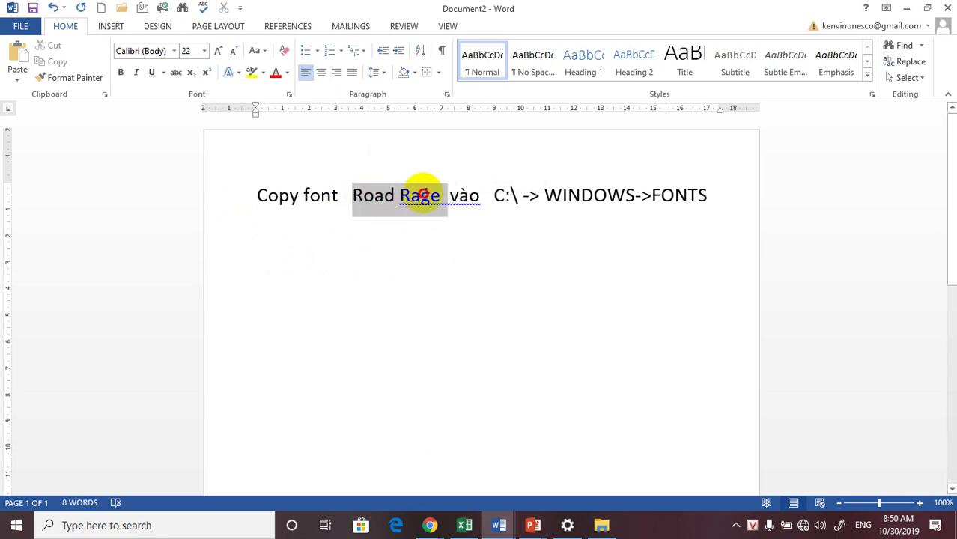
click(421, 281)
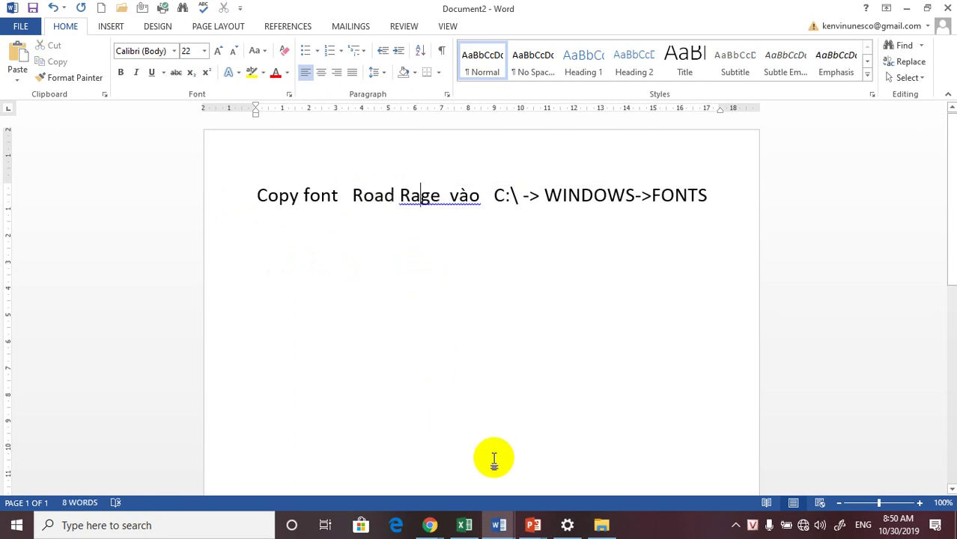
click(533, 525)
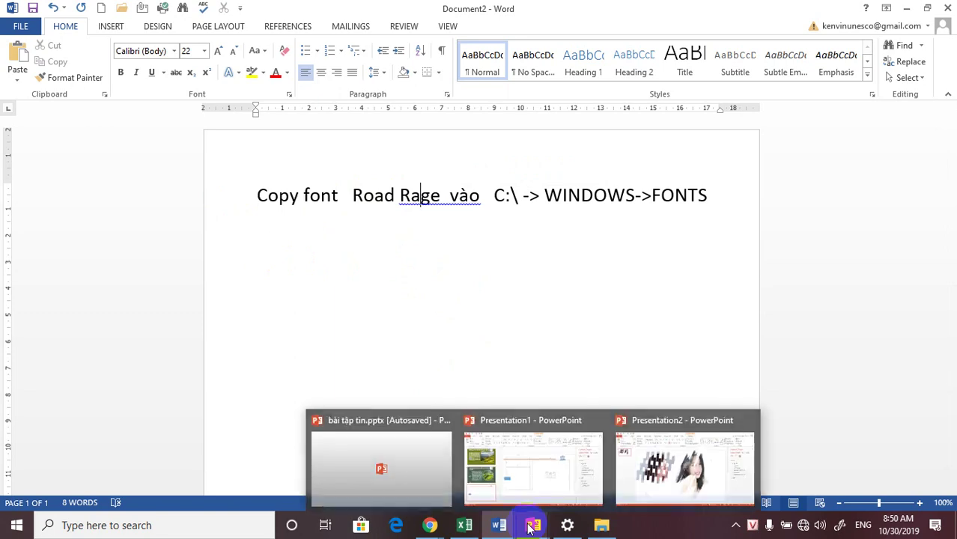
- Select the portrait in Presentation2, then go back to the Document2 note
click(651, 483)
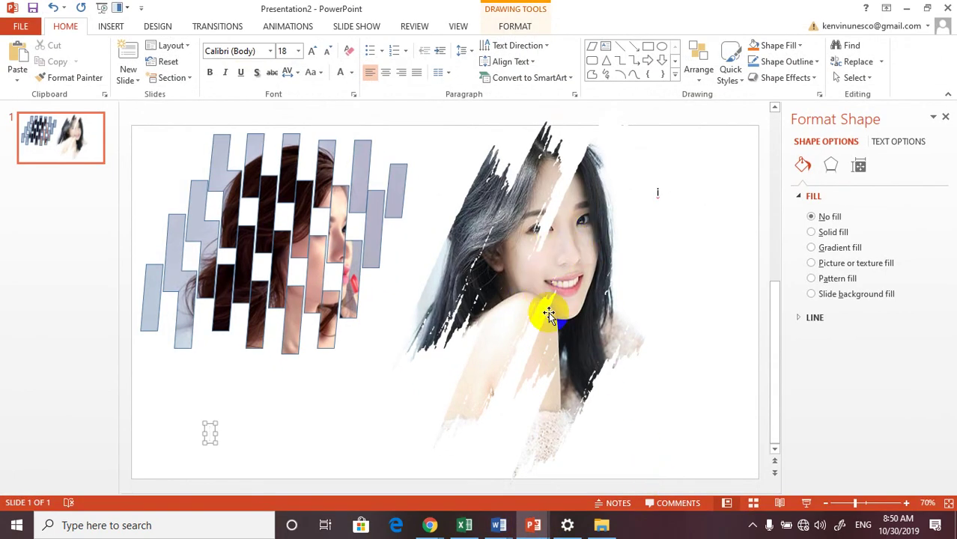
click(562, 252)
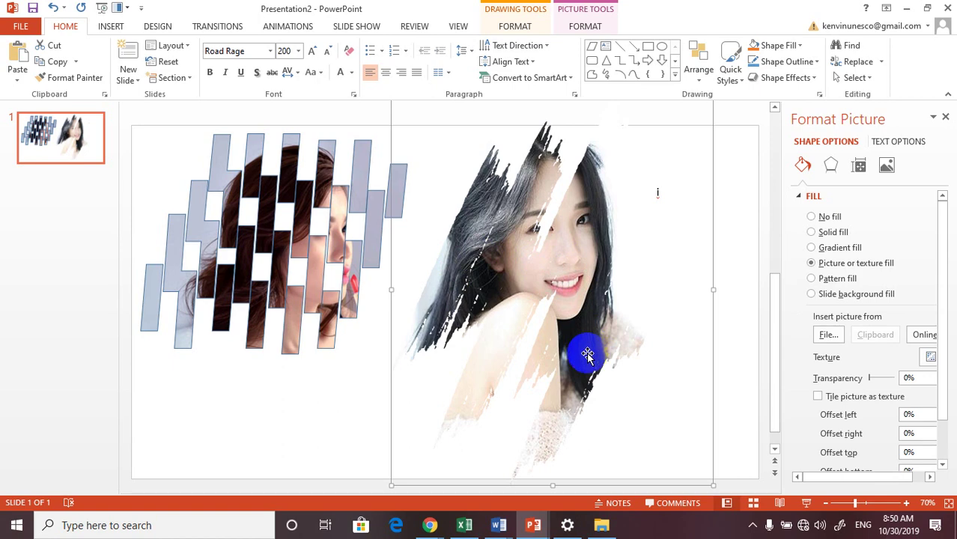
mouse_move(571, 528)
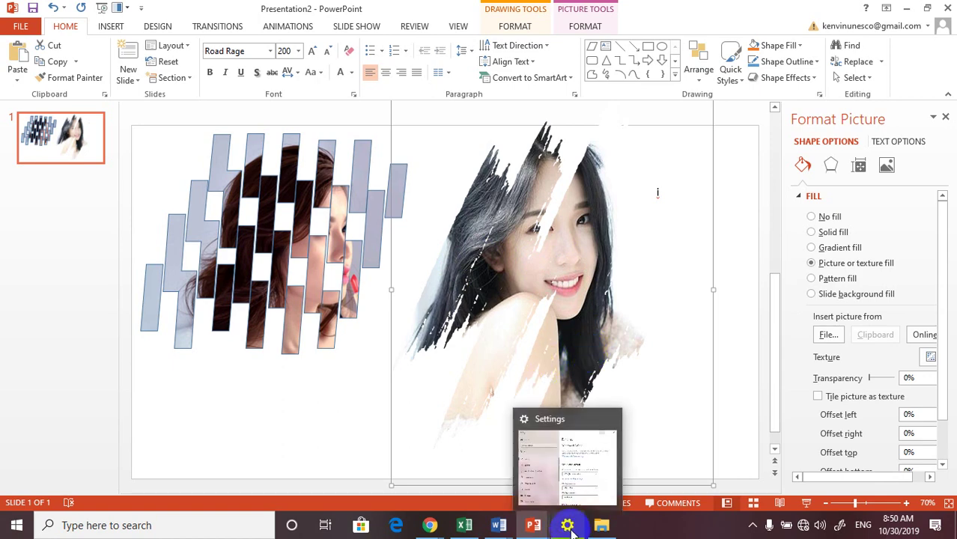
mouse_move(499, 525)
click(512, 498)
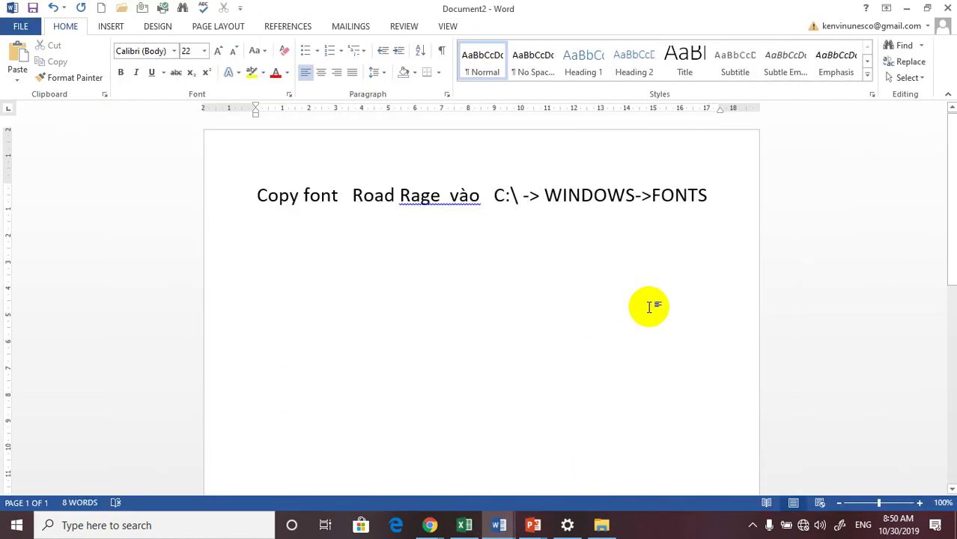
- Change the note to 'Copy font Road Rage paste vào C:\ -> WINDOWS->FONTS' and return to PowerPoint
click(484, 198)
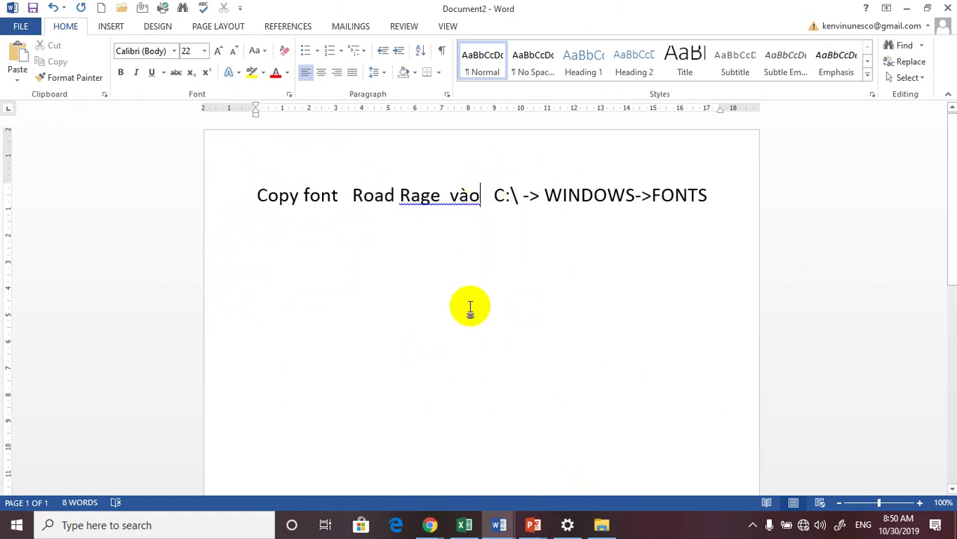
key(BackSpace)
key(BackSpace)
key(BackSpace)
key(BackSpace)
text(pas)
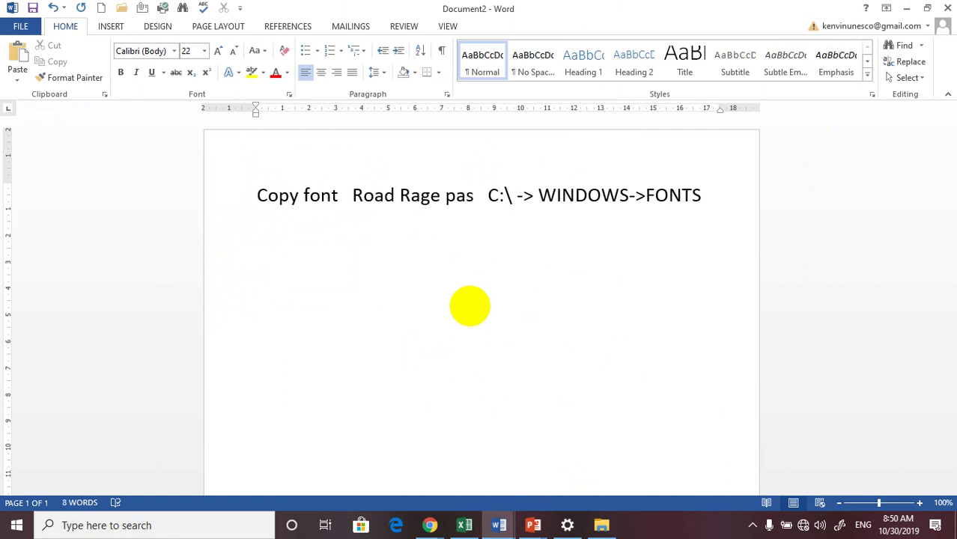
text(te)
text( vaof)
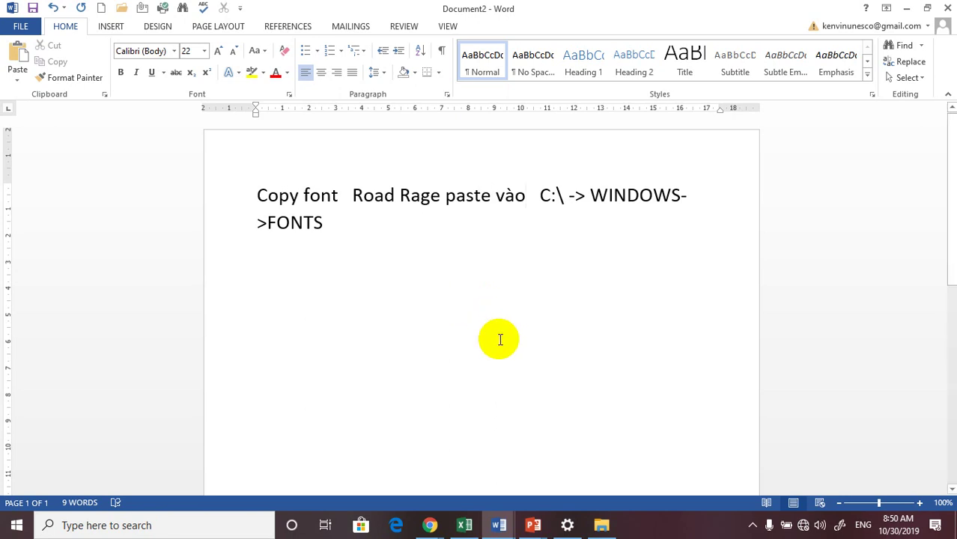
click(504, 320)
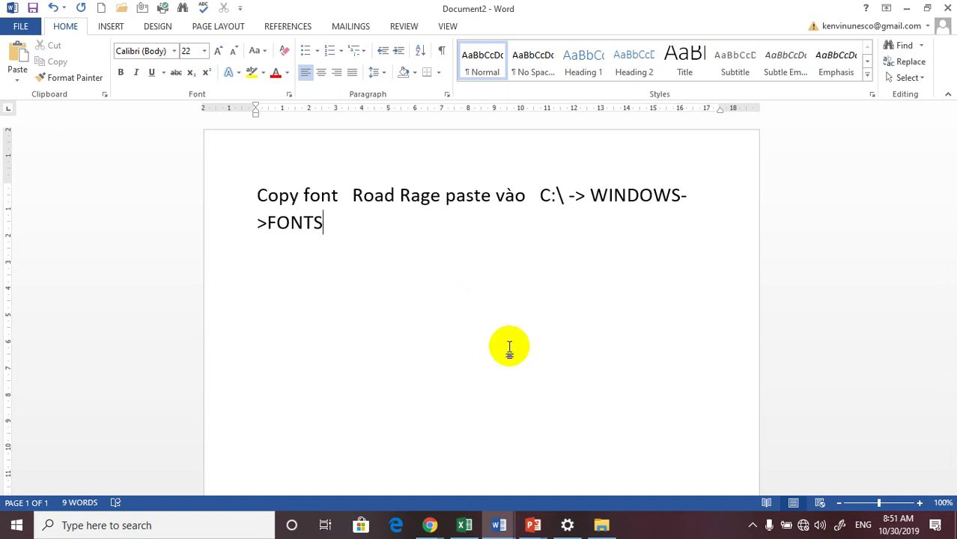
mouse_move(537, 517)
click(656, 468)
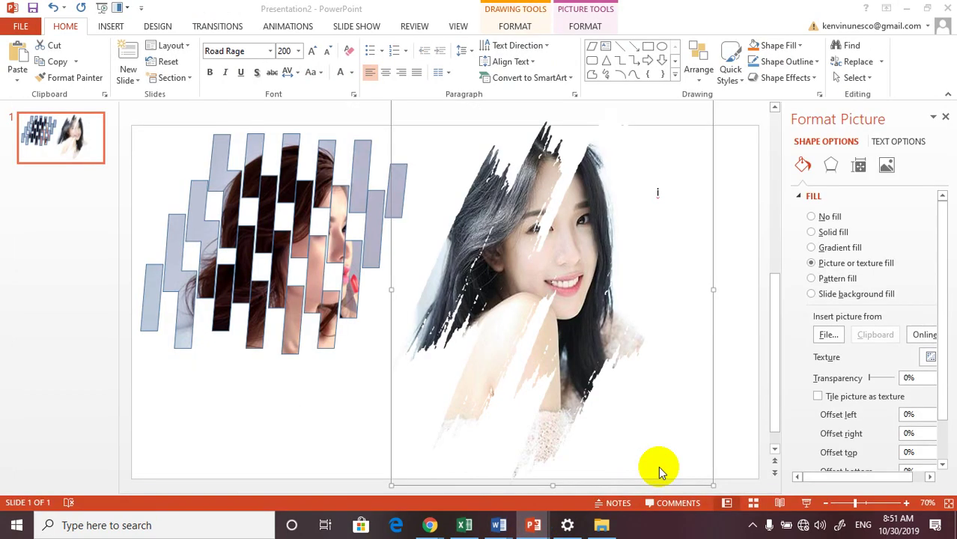
- Select all slide objects (photo lattice, portrait, text boxes) with Ctrl+A and delete them
click(742, 337)
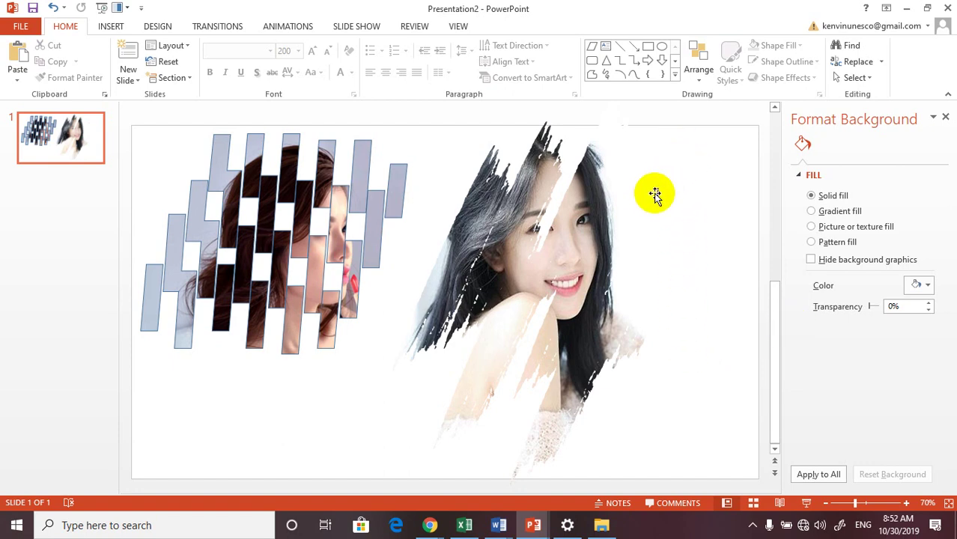
click(654, 193)
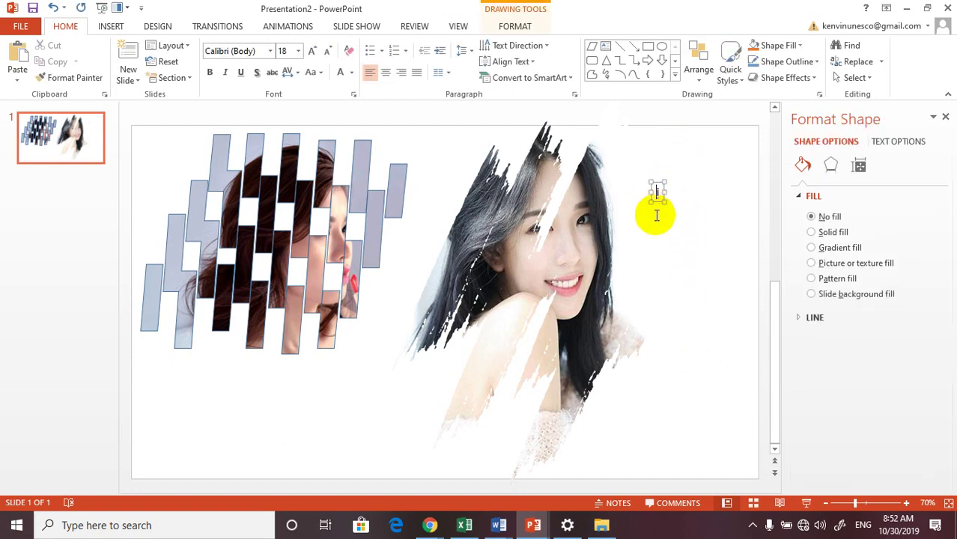
click(650, 267)
key(ctrl+a)
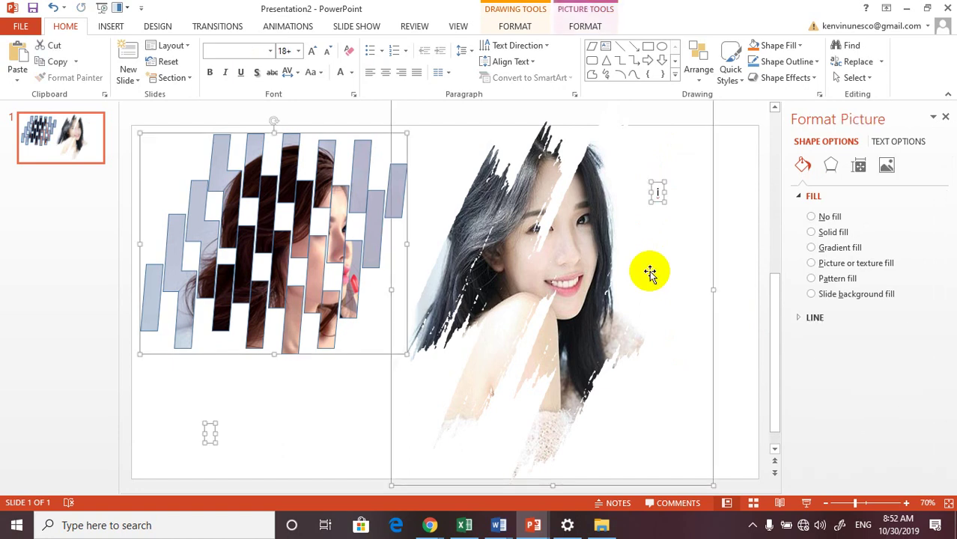
key(Delete)
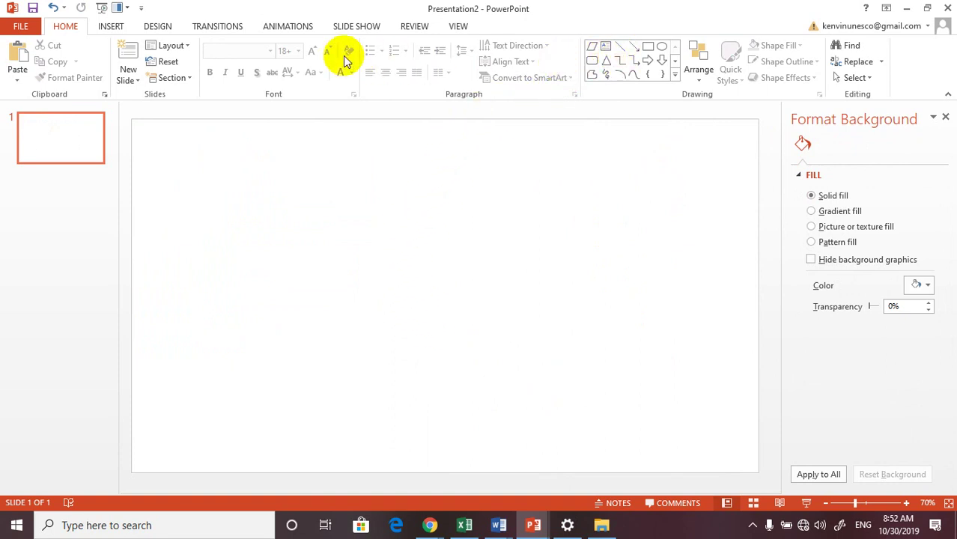
- Draw a small blue oval circle near the slide's upper left
click(111, 26)
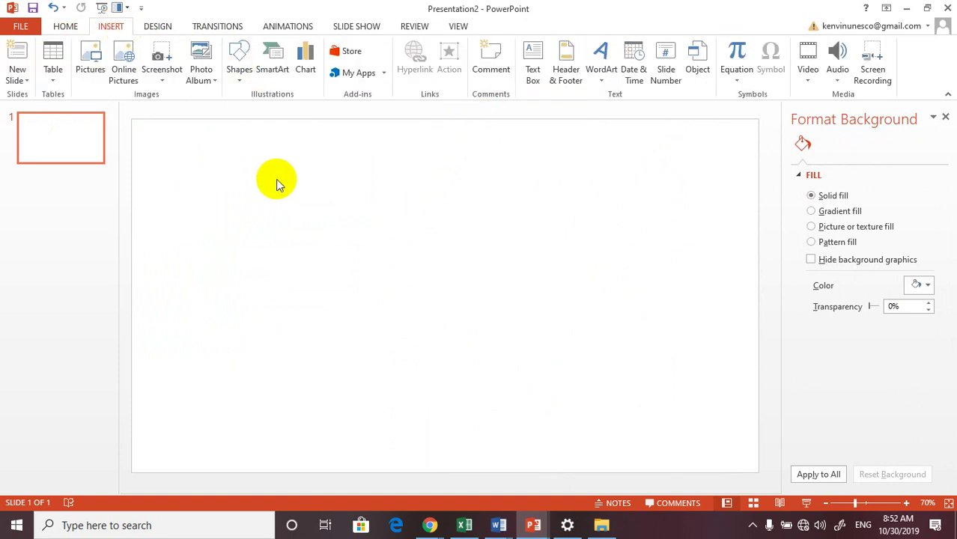
click(240, 65)
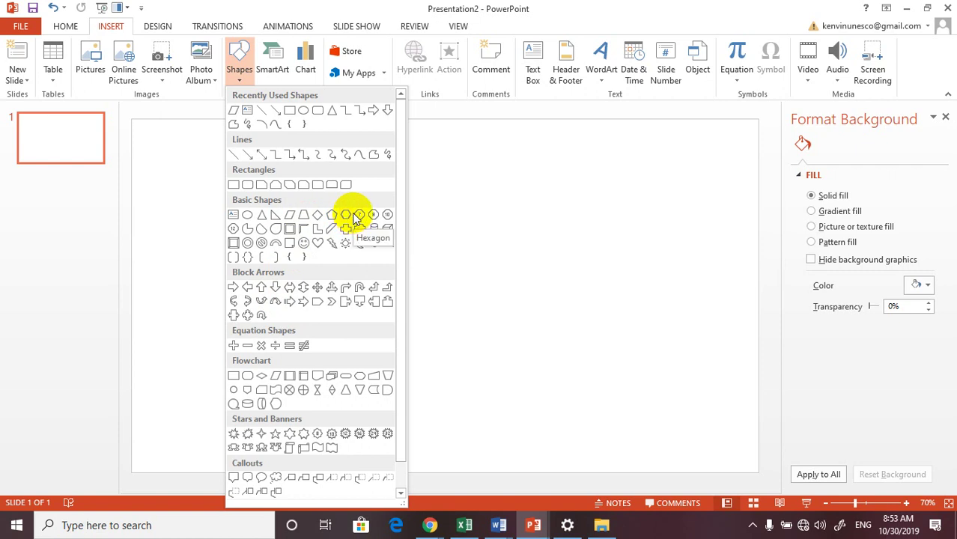
click(307, 116)
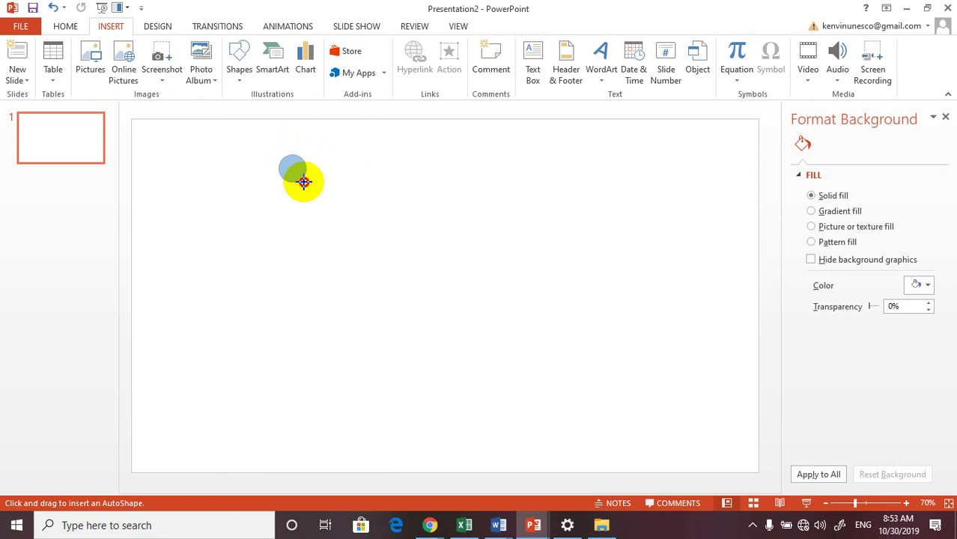
mouse_move(303, 182)
mouse_down()
mouse_move(293, 168)
mouse_move(279, 196)
mouse_up()
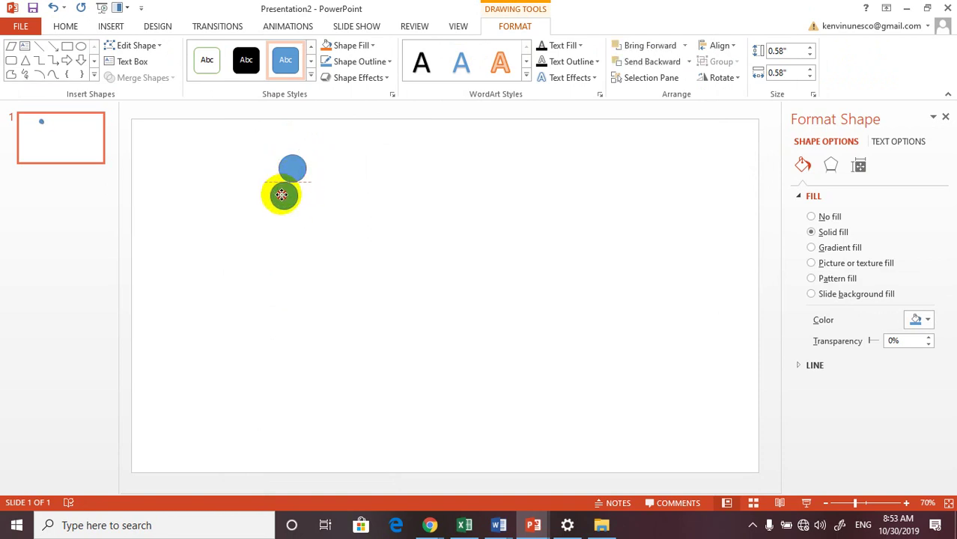
- Undo and delete the misplaced duplicate circles, keeping only the original
drag(279, 196, 287, 197)
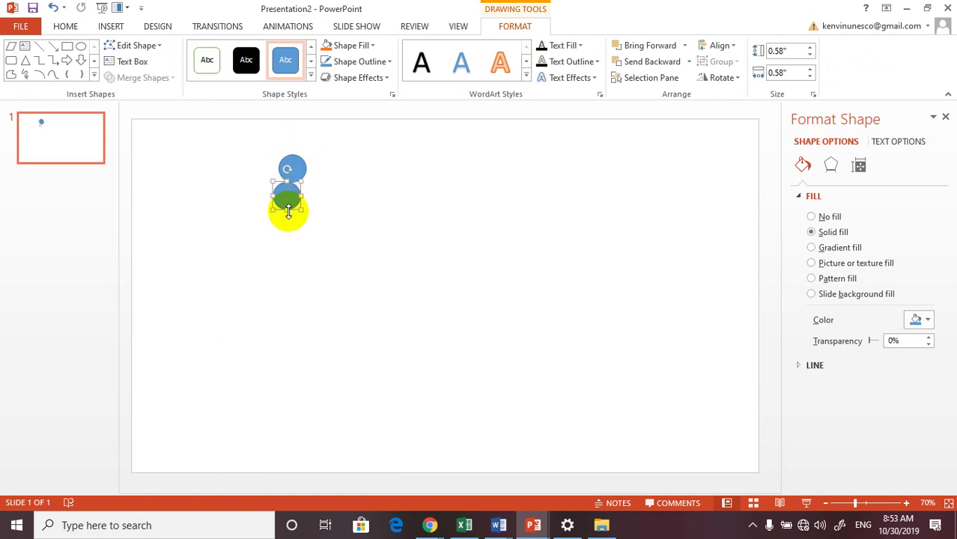
key(ctrl+d)
key(ctrl+d)
key(ctrl+d)
key(ctrl+d)
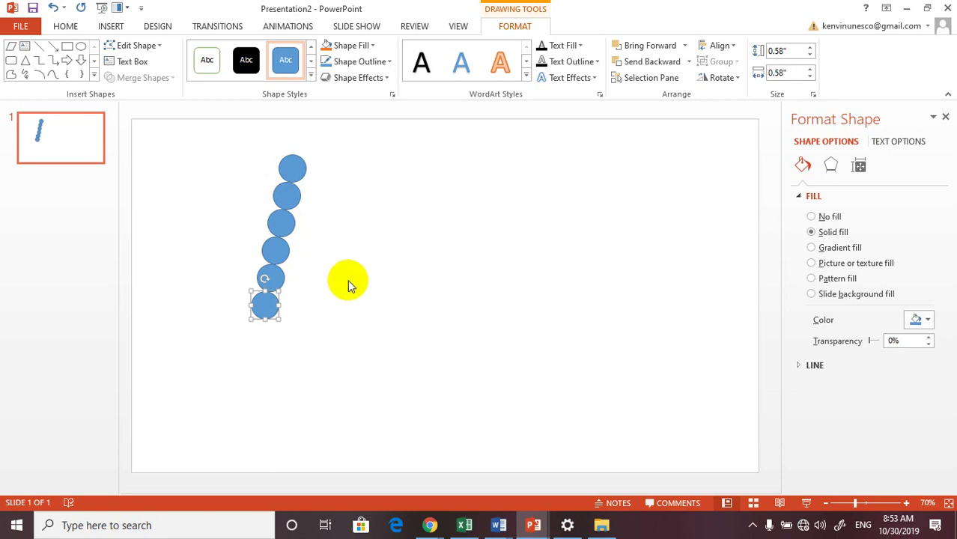
key(ctrl+z)
key(ctrl+z)
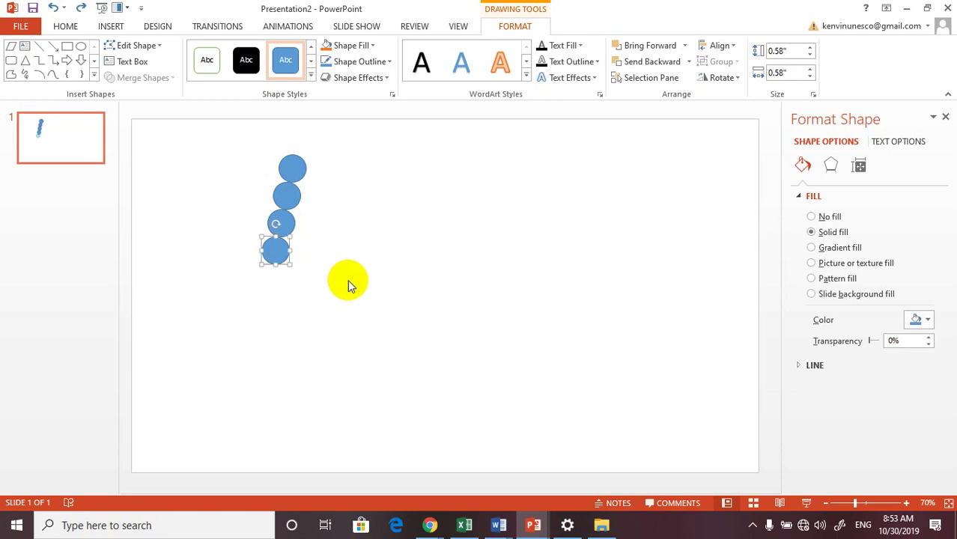
key(ctrl+z)
key(ctrl+z)
key(ctrl+z)
drag(302, 175, 289, 197)
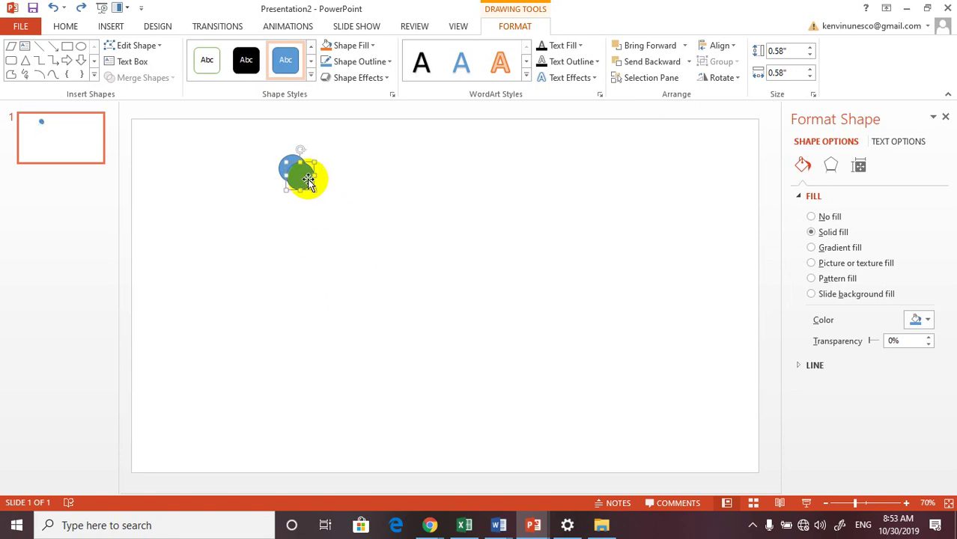
drag(289, 197, 289, 213)
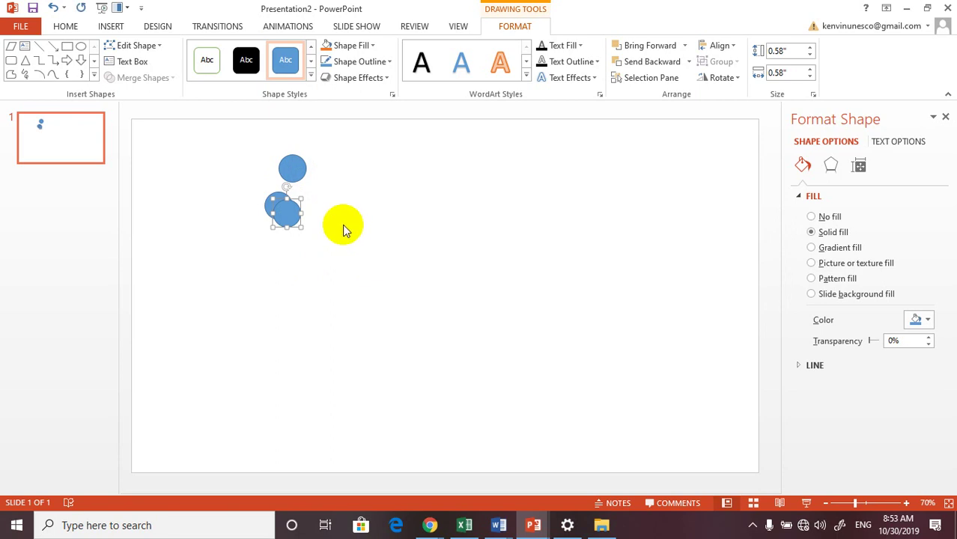
key(Delete)
click(273, 208)
key(Delete)
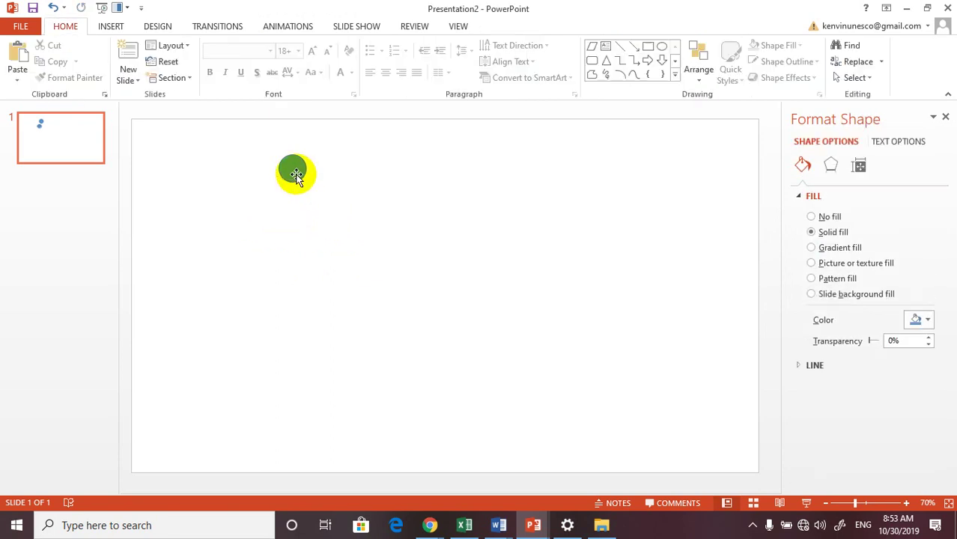
click(295, 172)
- Duplicate the circle down-left repeatedly to form a diagonal line of 0.58" circles
drag(298, 172, 273, 209)
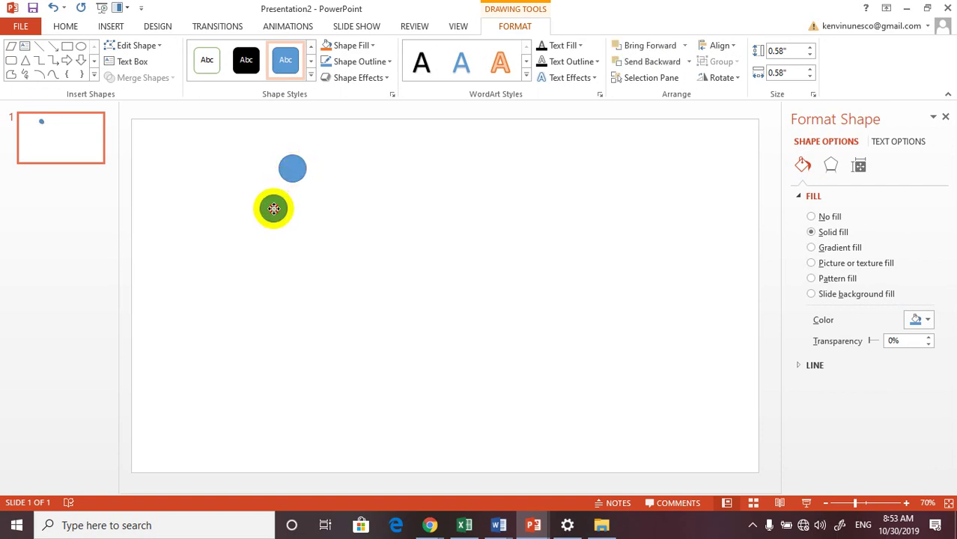
key(ctrl+d)
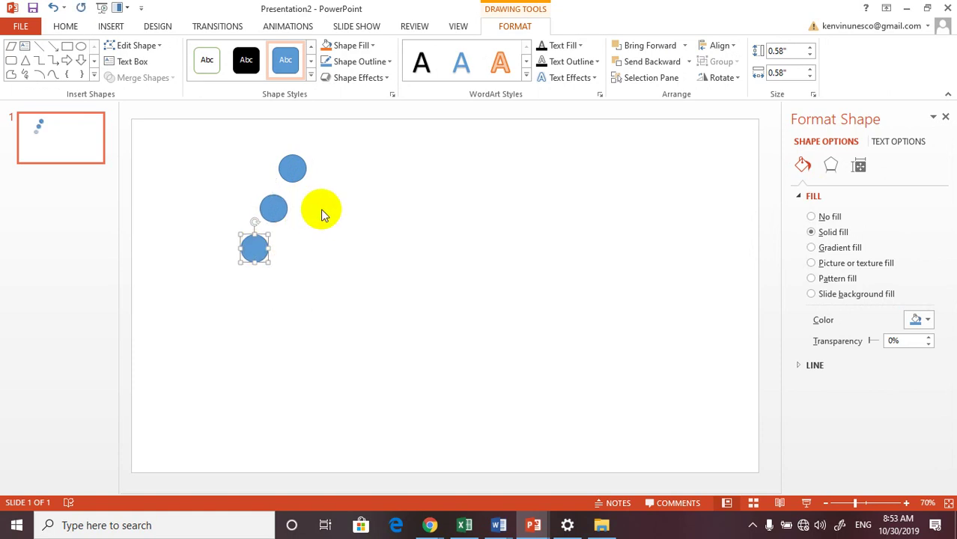
key(ctrl+d)
key(ctrl+d)
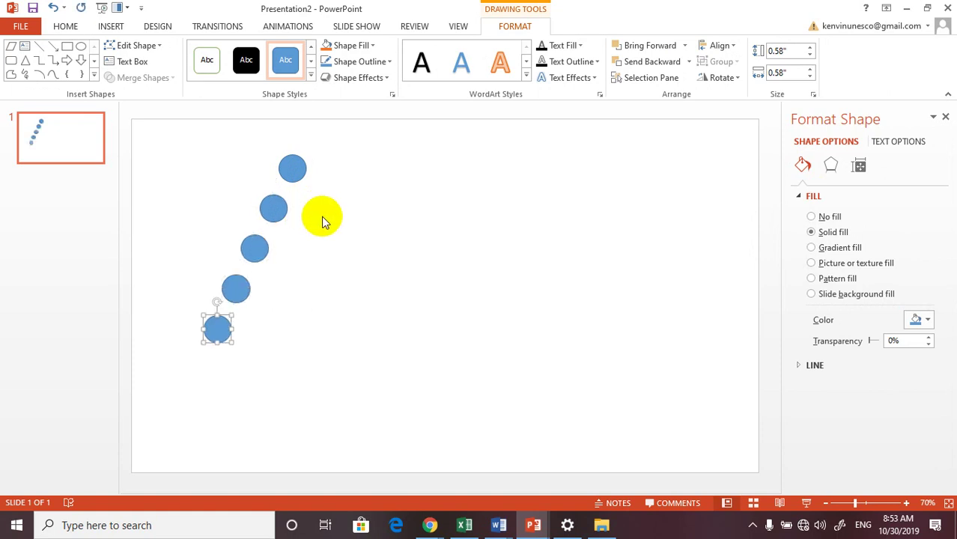
key(ctrl+d)
click(325, 257)
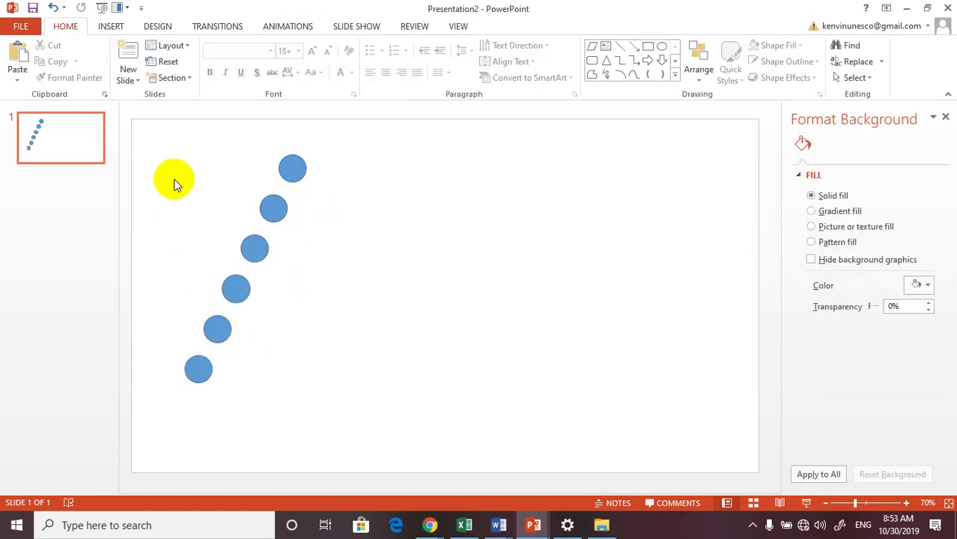
- Copy the six-circle column sideways and repeat it into a slanted grid of about forty circles
drag(134, 147, 389, 421)
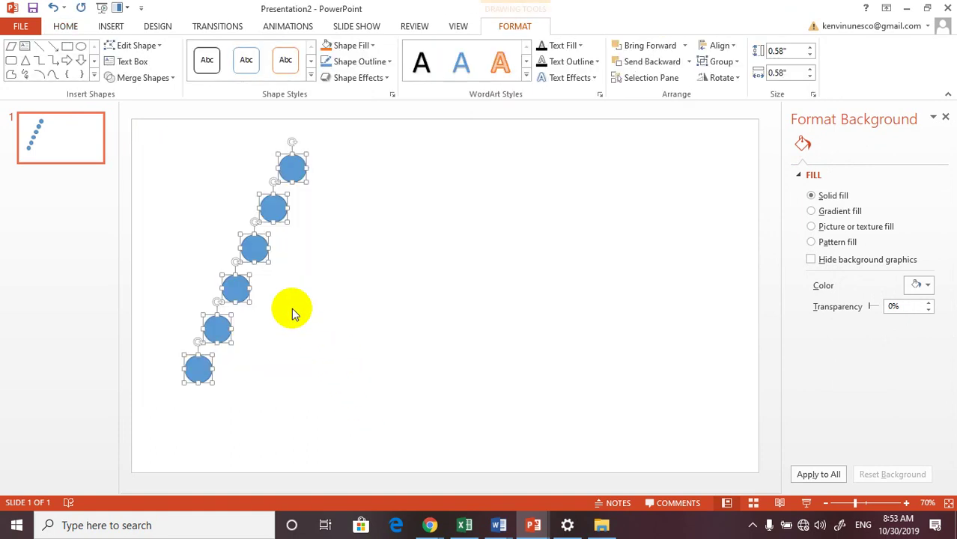
drag(256, 252, 258, 251)
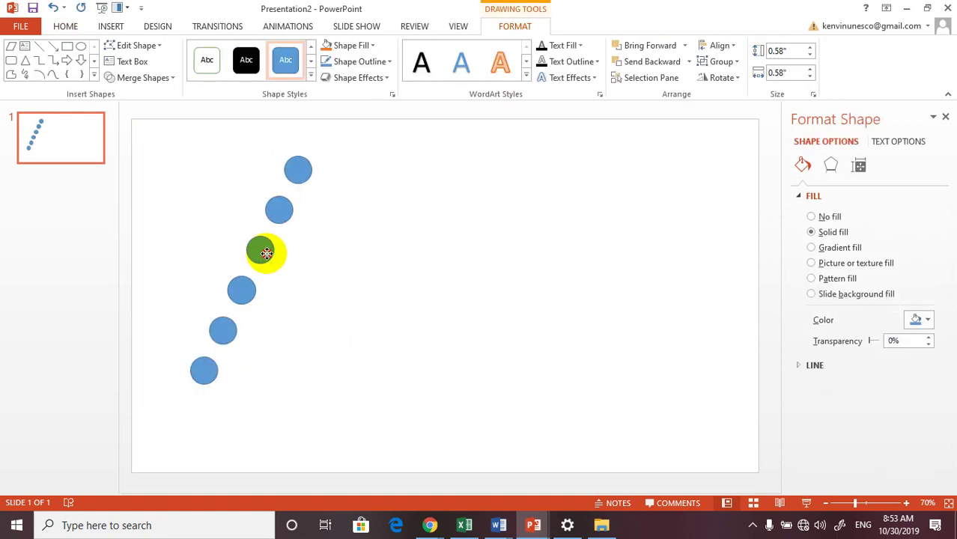
mouse_move(258, 251)
ctrl+mouse_down()
mouse_move(289, 264)
mouse_move(292, 248)
ctrl+mouse_up()
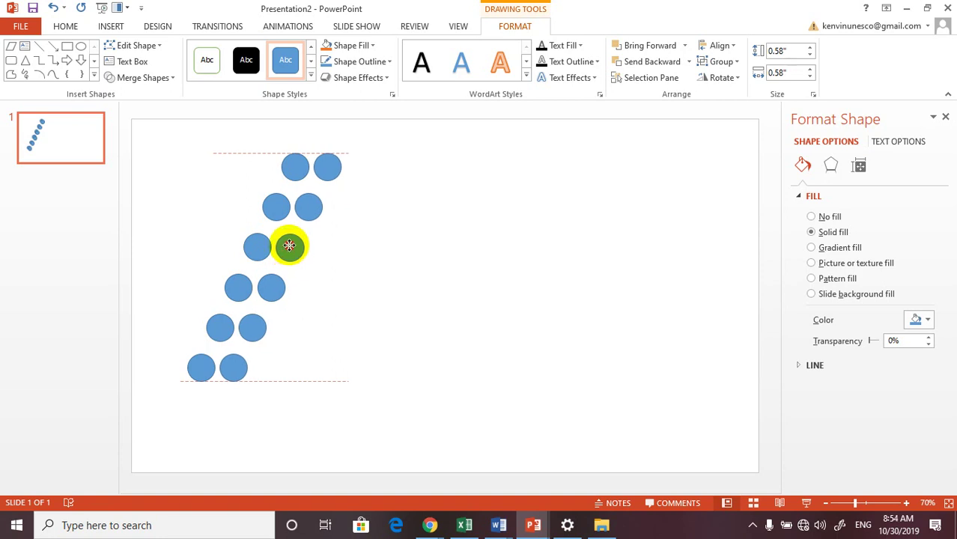
drag(291, 248, 289, 240)
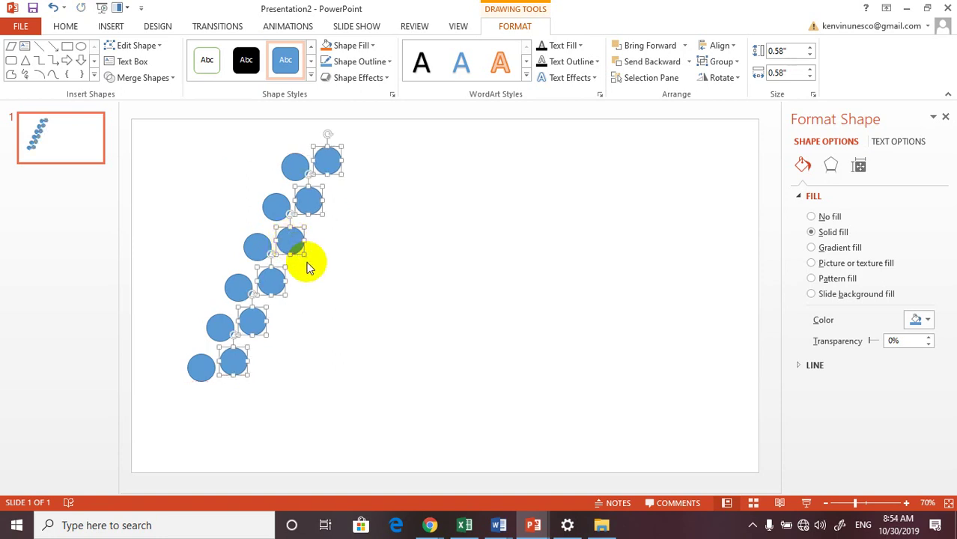
key(ctrl+d)
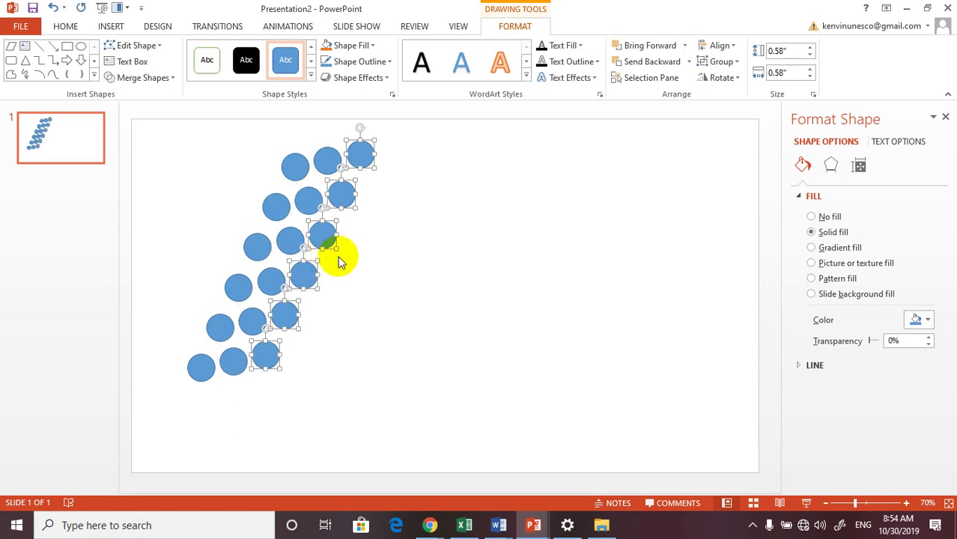
key(ctrl+d)
key(ctrl+d)
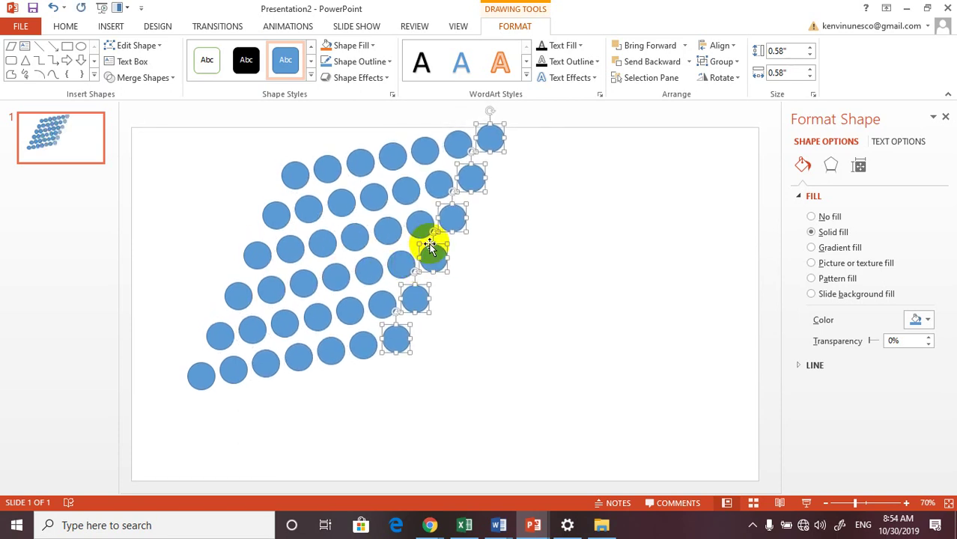
mouse_move(389, 272)
mouse_down()
mouse_move(442, 236)
mouse_move(429, 245)
mouse_up()
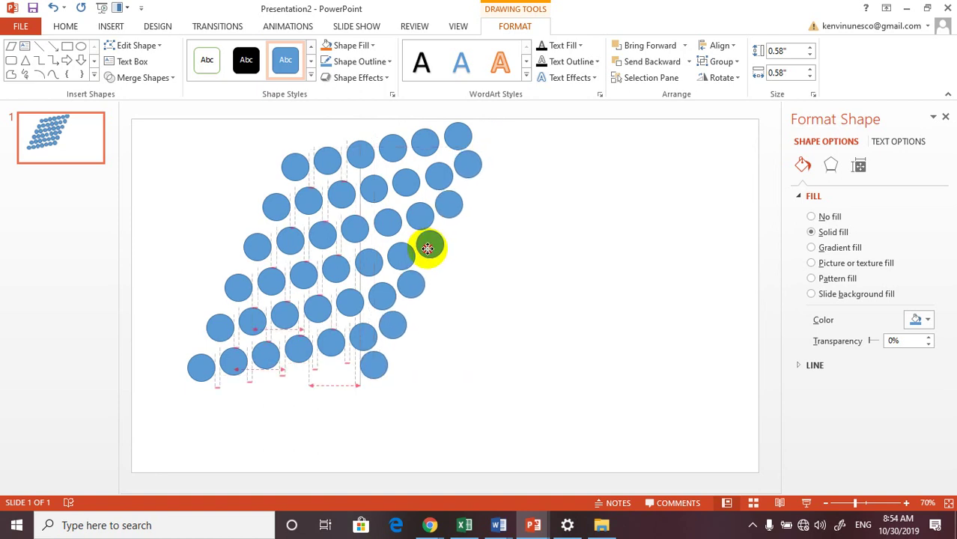
drag(430, 245, 429, 247)
click(561, 273)
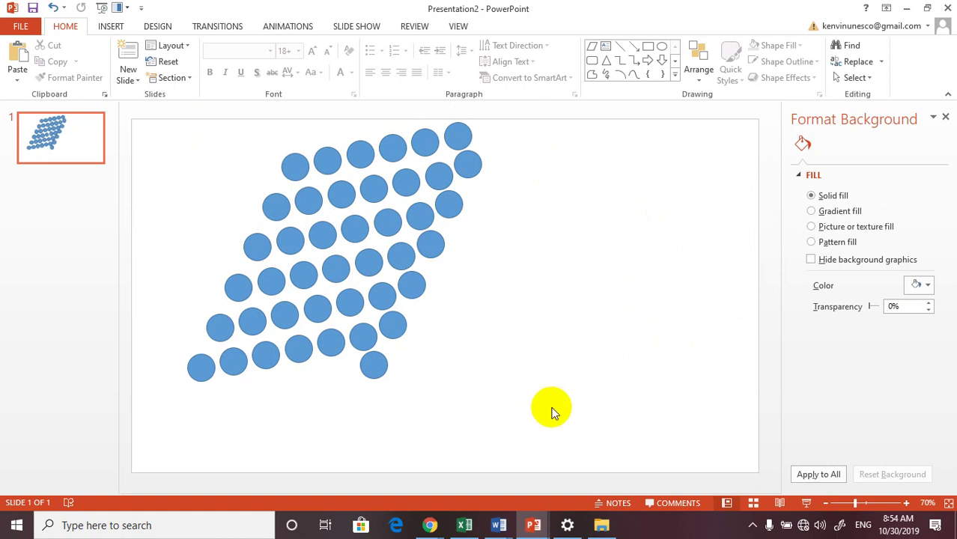
key(ctrl+a)
- Union all the grid circles into one 5.51" × 6.26" shape and nudge it down-right
click(573, 368)
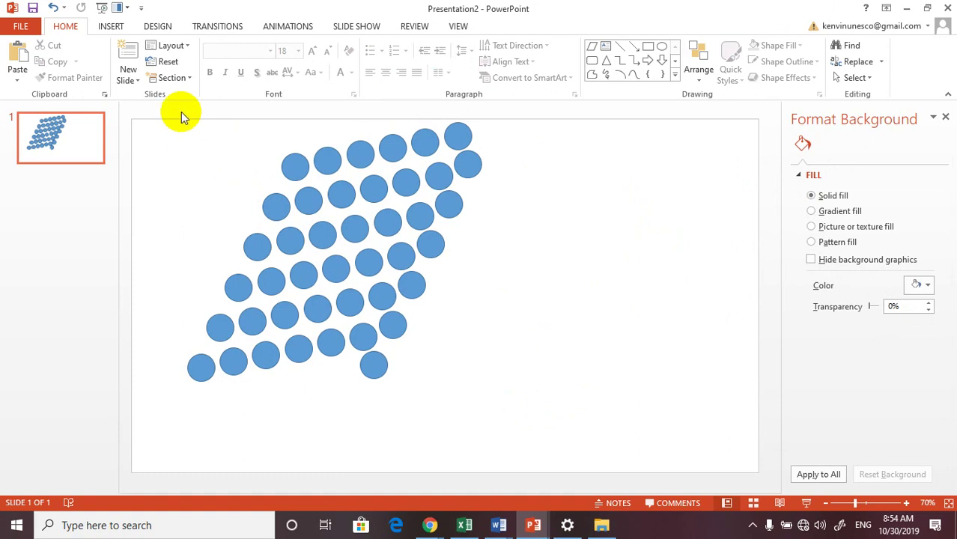
drag(182, 109, 549, 424)
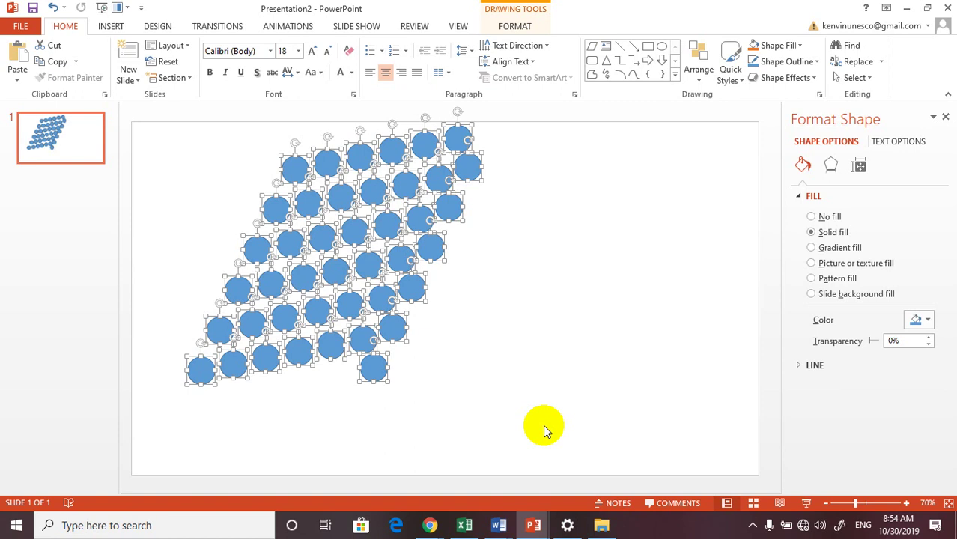
click(510, 30)
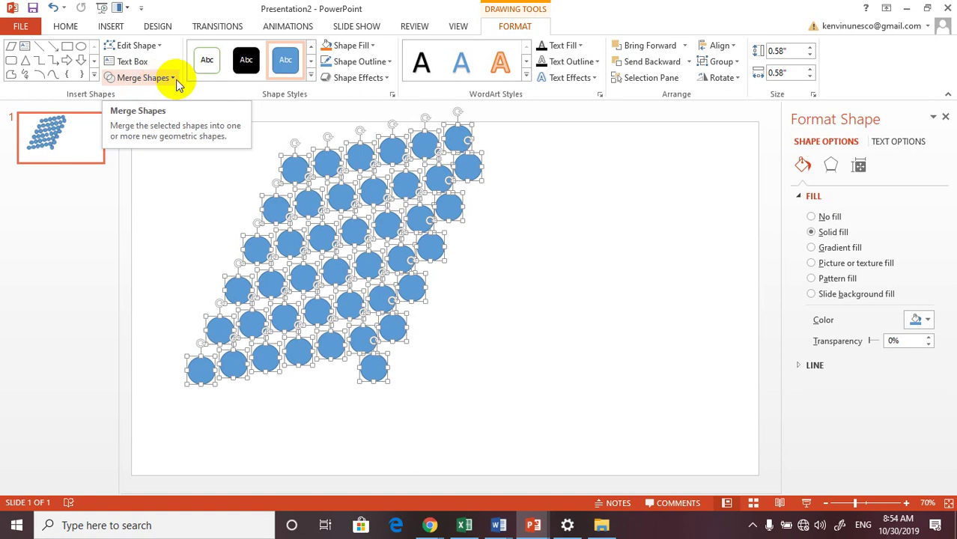
click(174, 80)
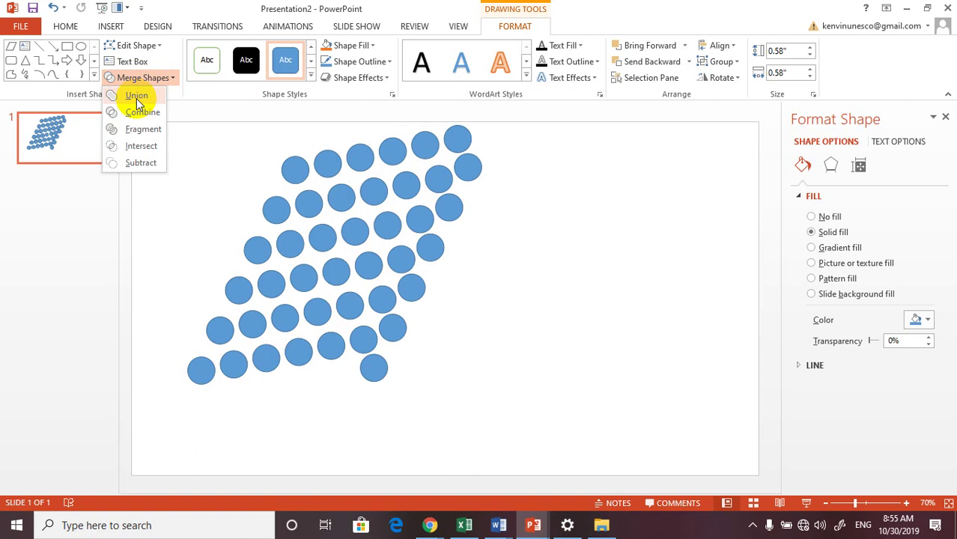
click(136, 98)
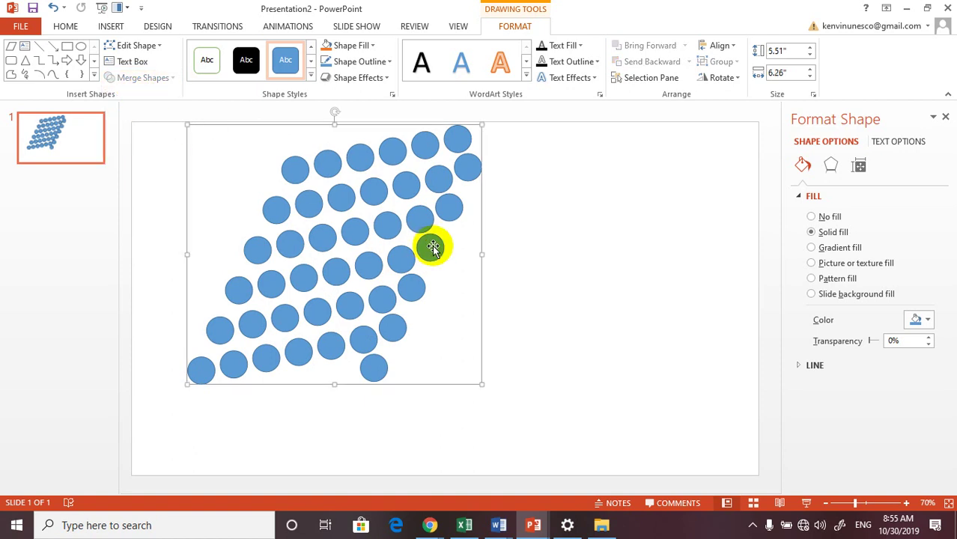
drag(428, 218, 457, 245)
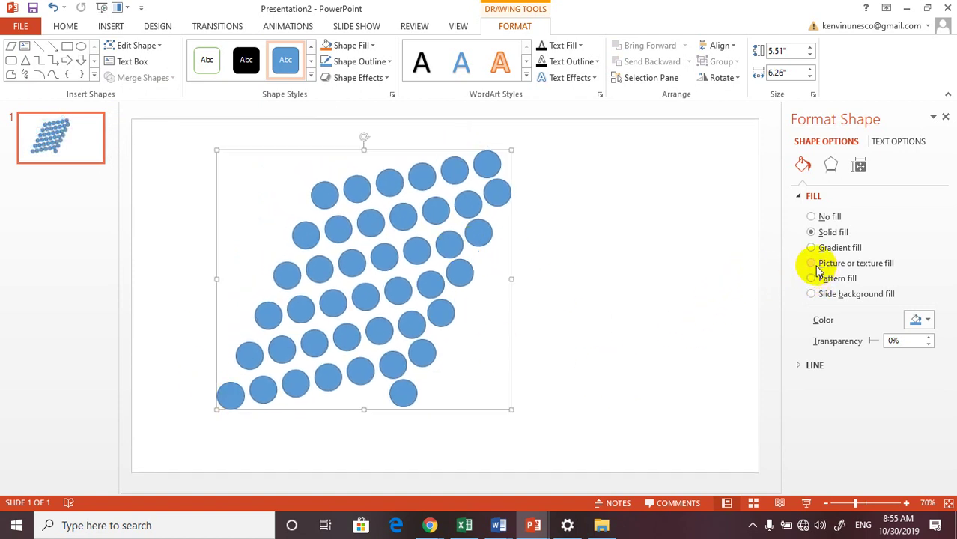
- Fill the merged circles with the woman's portrait photo as a picture fill
click(813, 263)
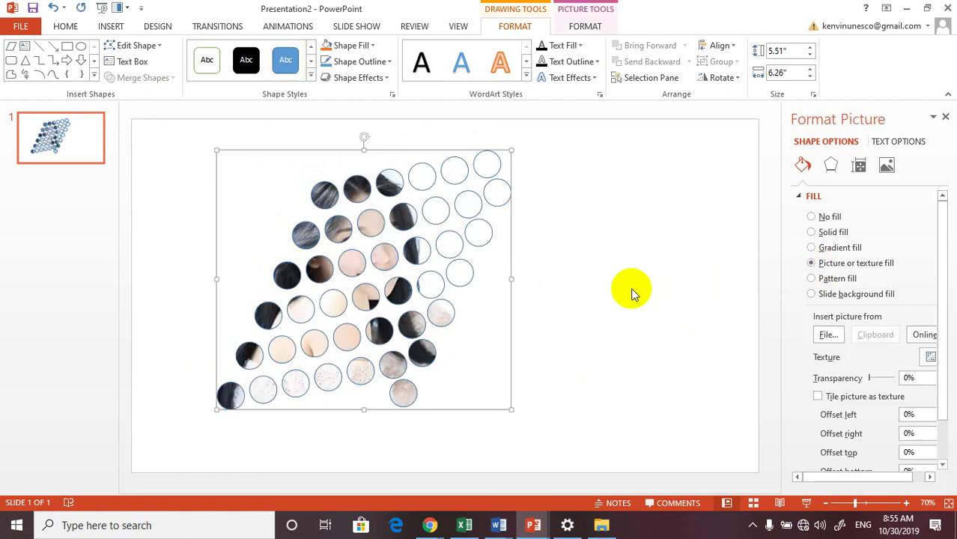
click(826, 335)
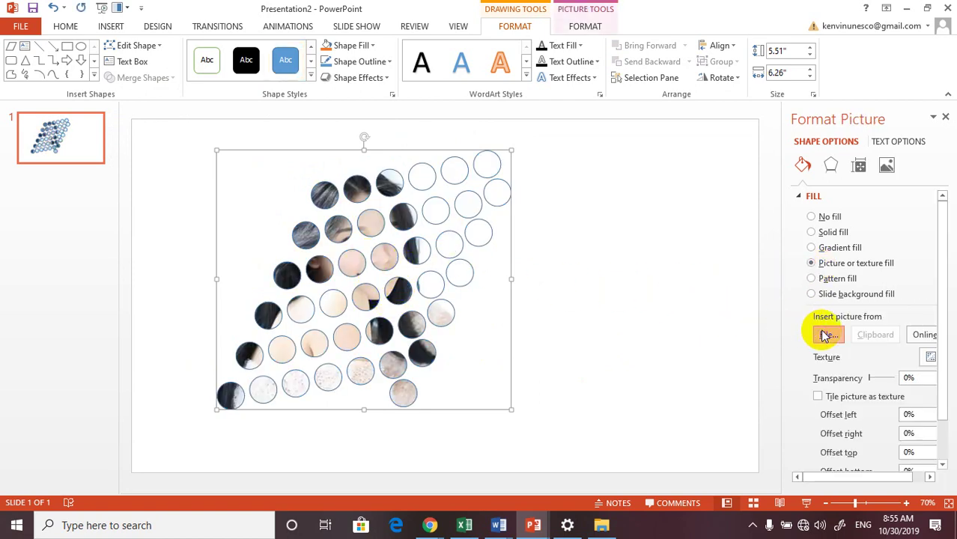
drag(709, 134, 710, 404)
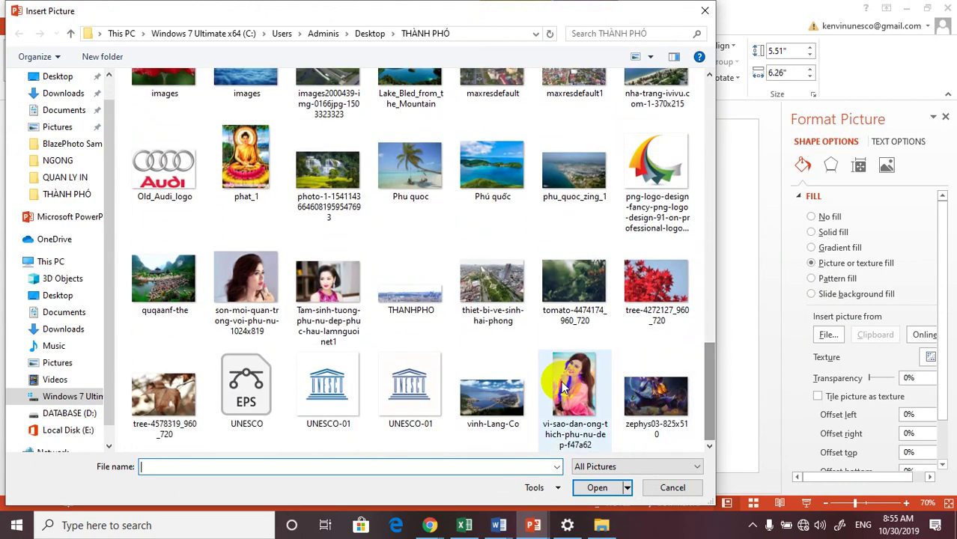
double_click(574, 397)
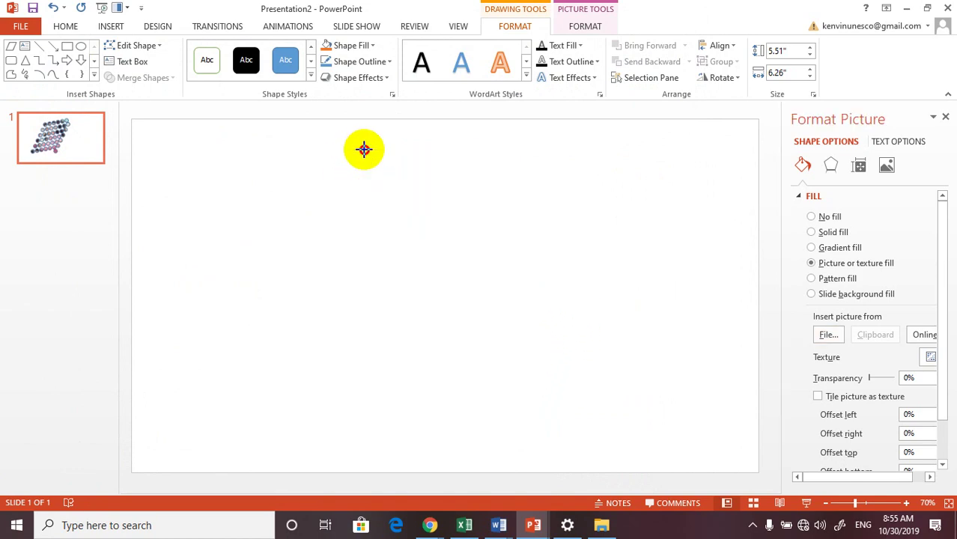
click(577, 292)
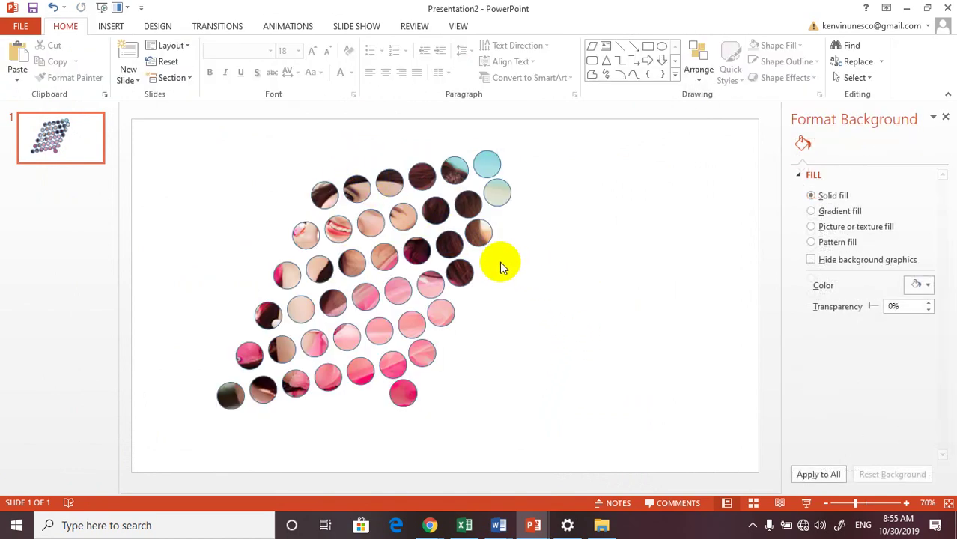
- Move the photo-circle collage up and to the left
click(445, 241)
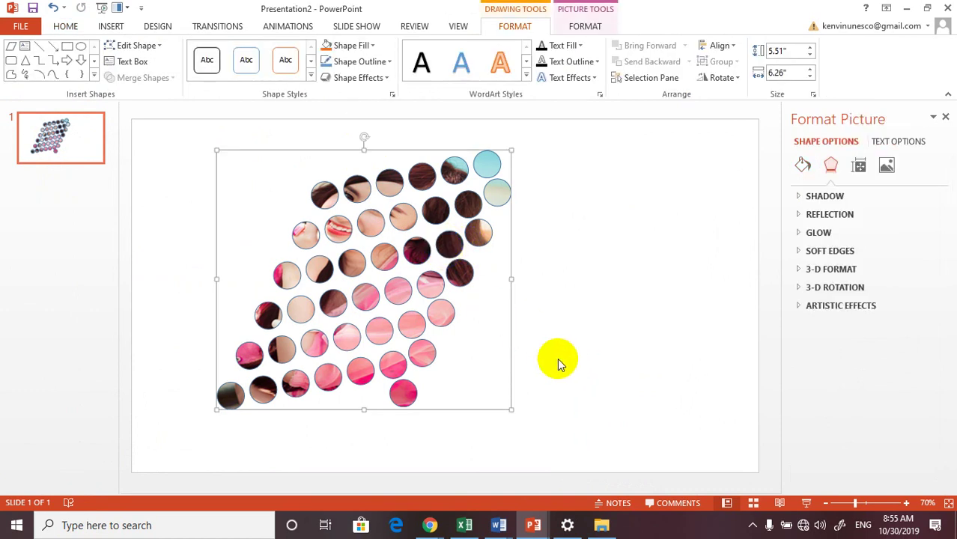
click(551, 297)
click(466, 212)
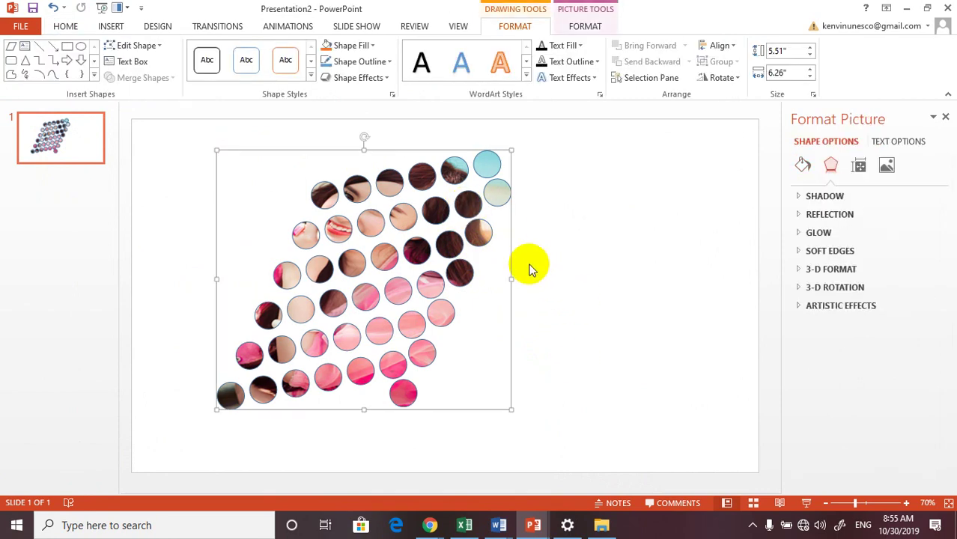
mouse_move(476, 231)
mouse_down()
mouse_move(426, 224)
mouse_move(404, 203)
mouse_up()
click(538, 309)
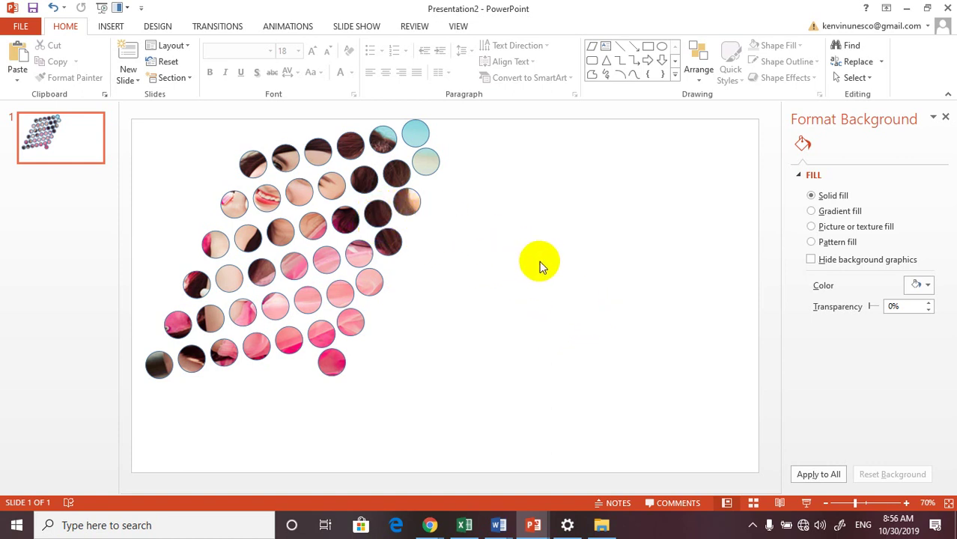
- Insert a text box right of the circles holding the letter i at font size 200
click(605, 46)
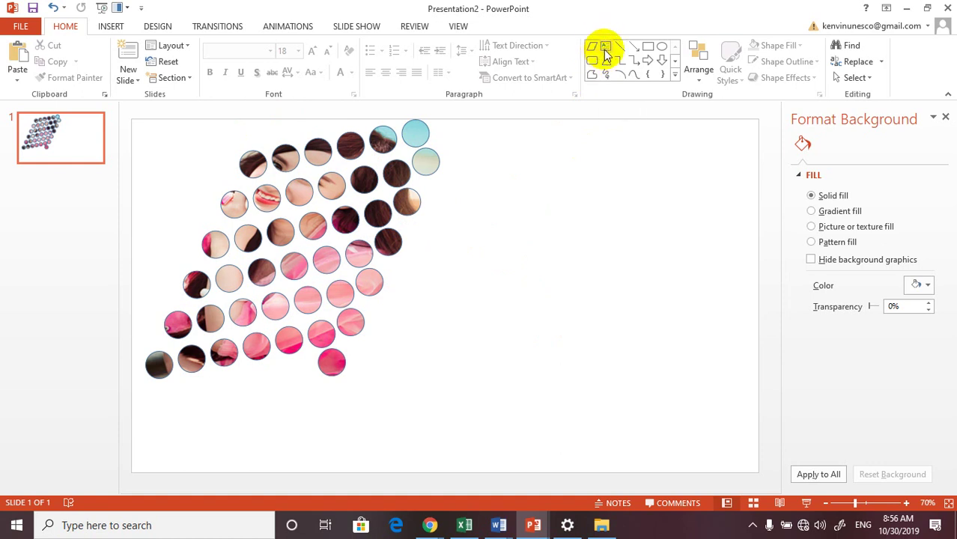
click(526, 272)
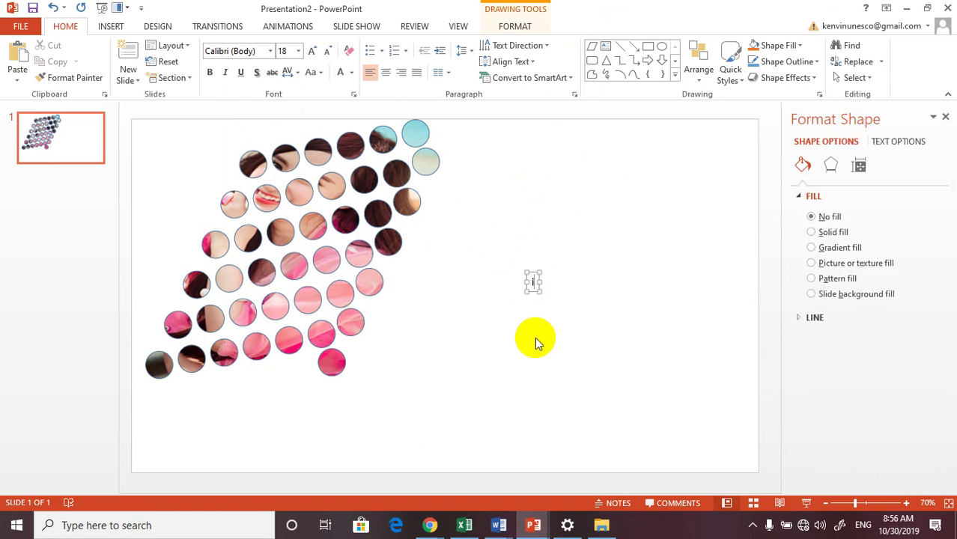
key(Escape)
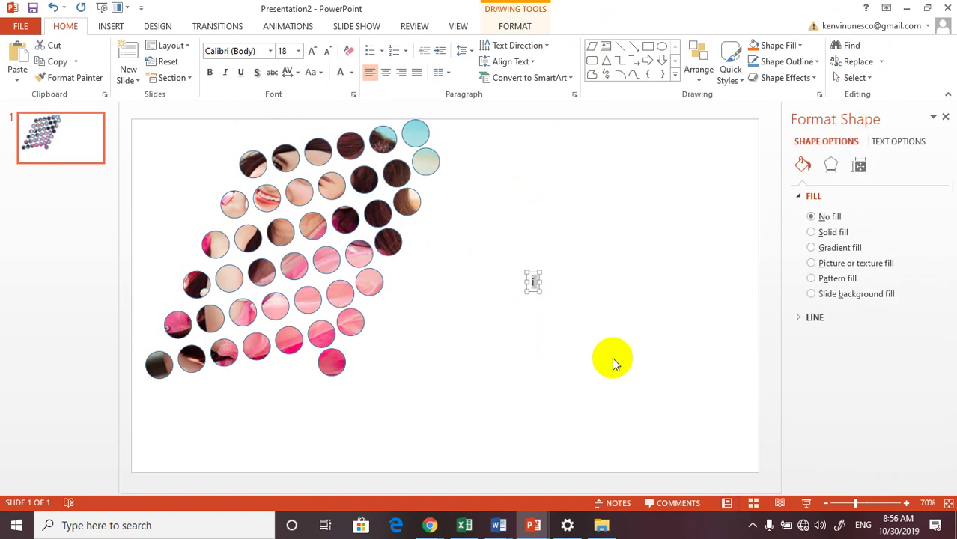
click(292, 51)
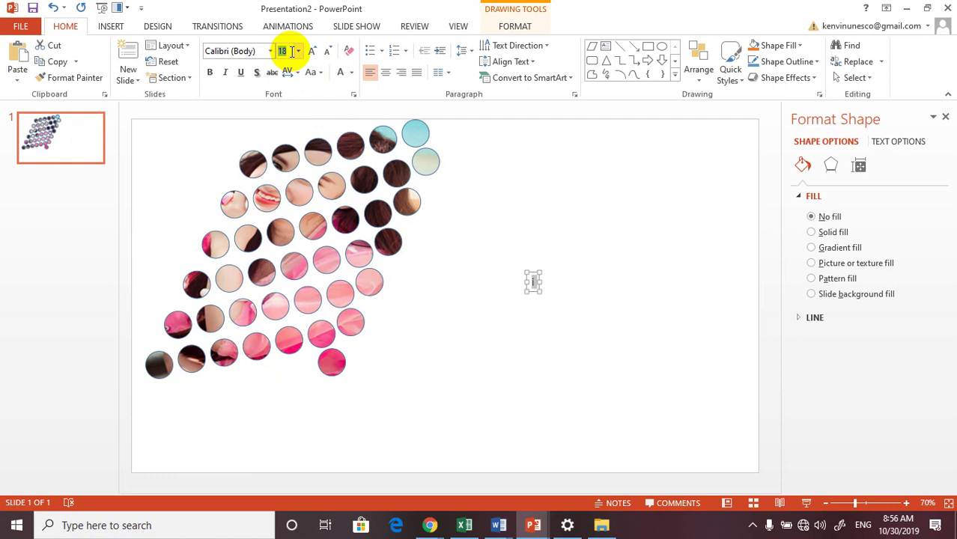
text(200)
key(Return)
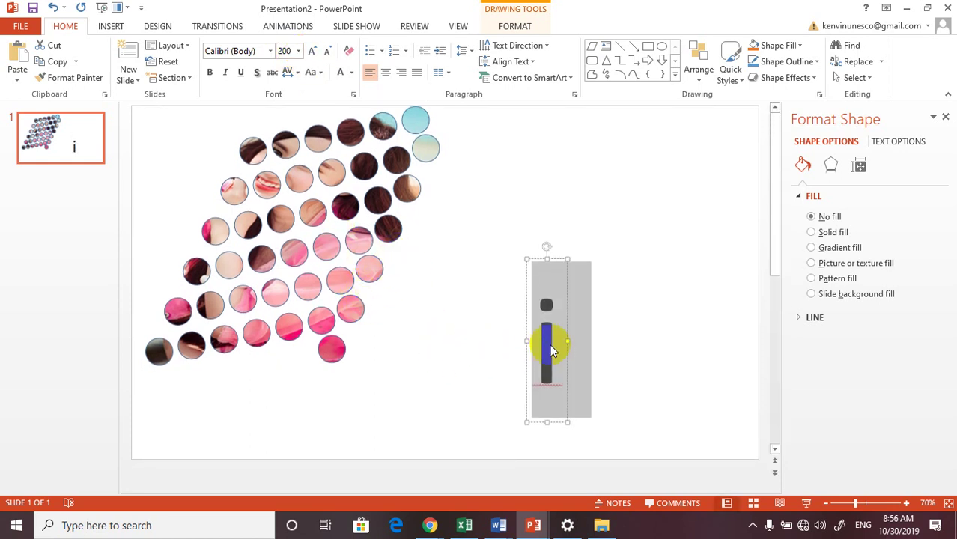
- Change the letter's font to the brush-style Road Rage font
click(270, 51)
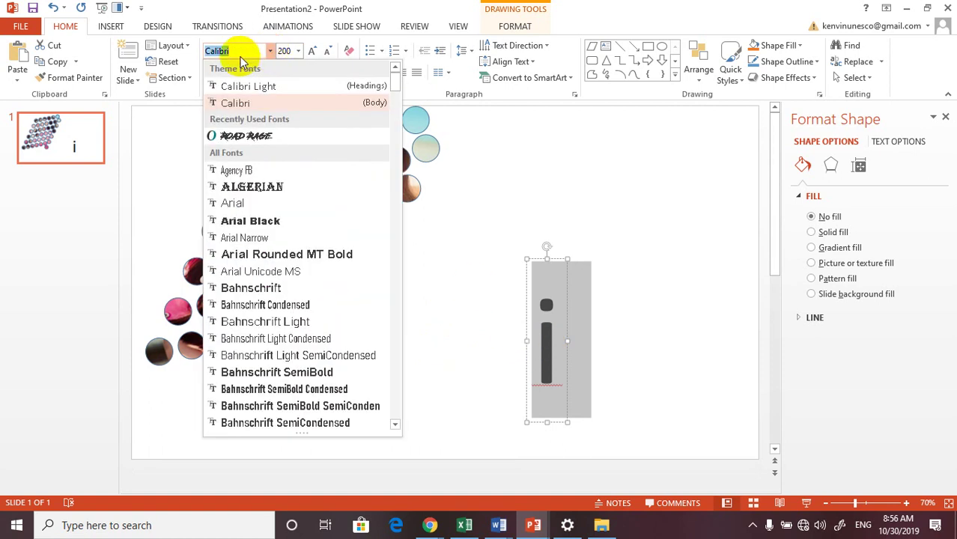
click(241, 53)
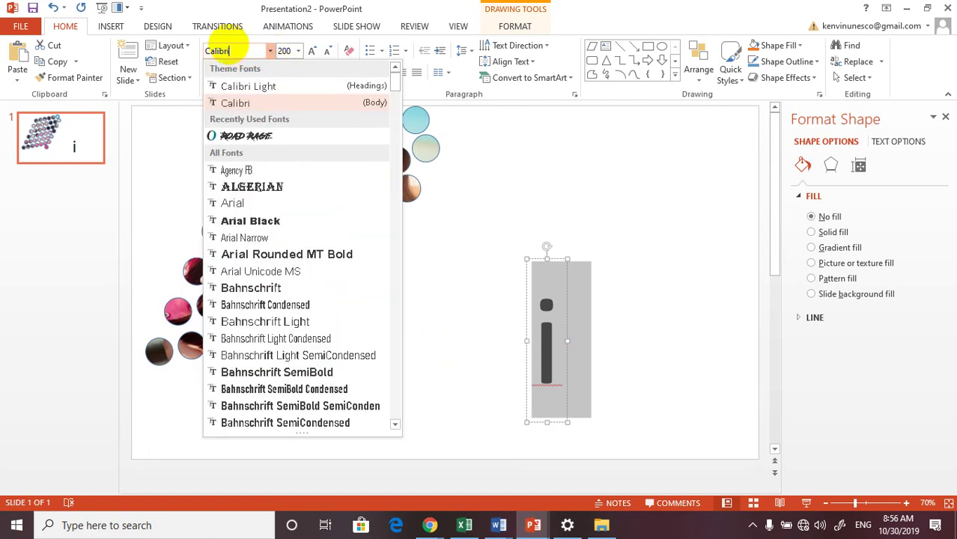
key(BackSpace)
text(r)
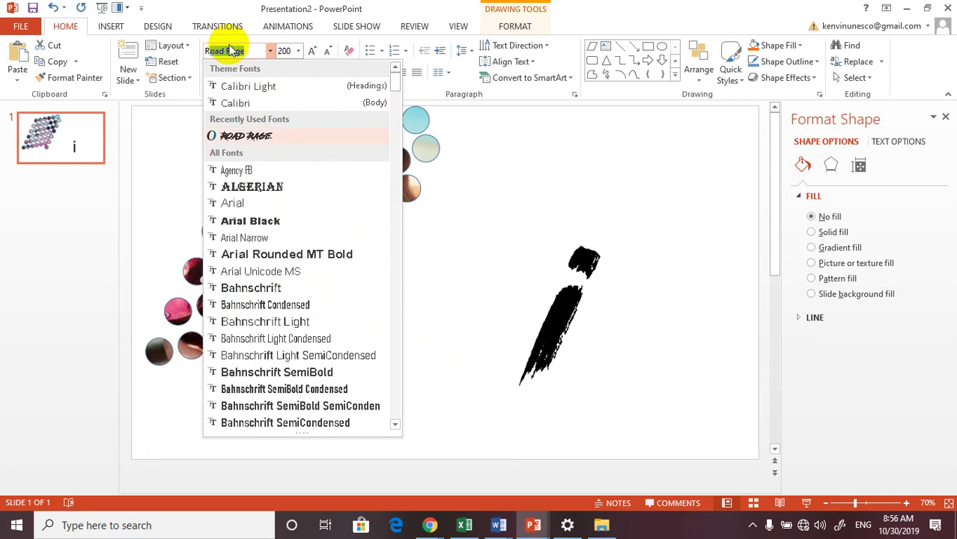
key(Return)
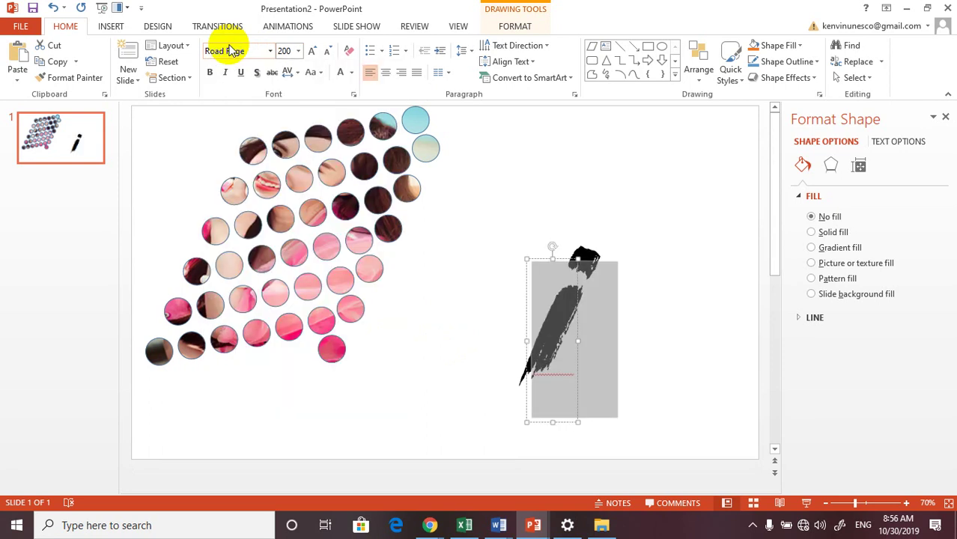
- Preview the letter, then reselect the text box and delete the i
click(535, 247)
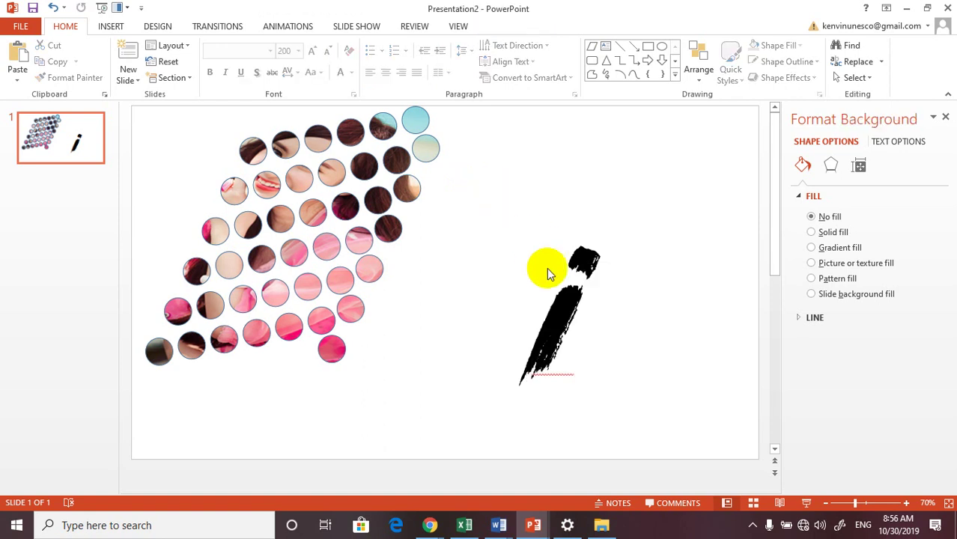
click(569, 314)
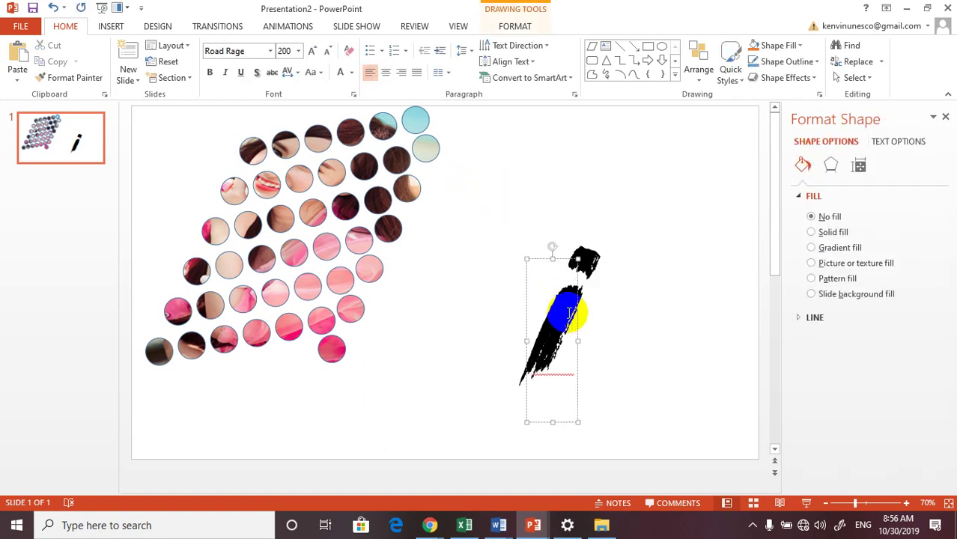
key(BackSpace)
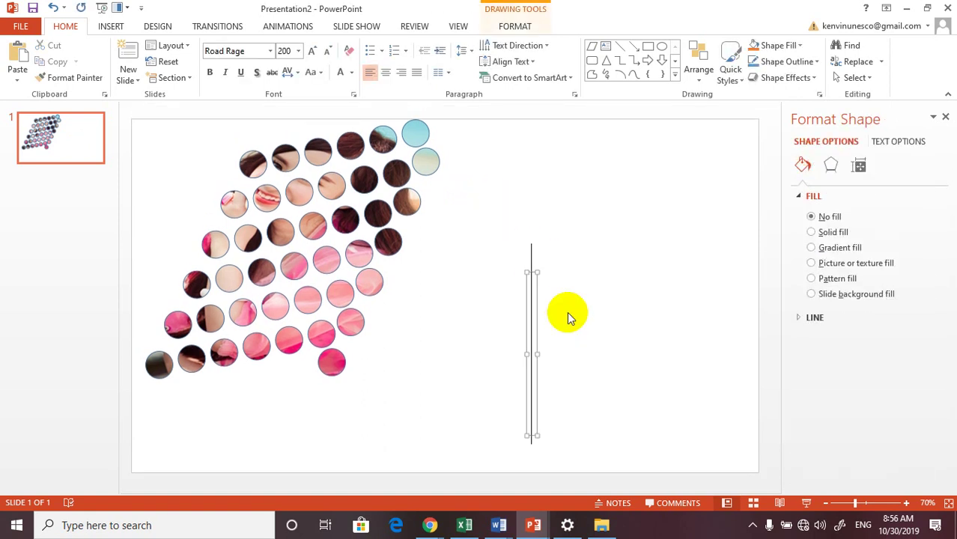
- Type the letter l as a brush stroke and move it up and left
text(l)
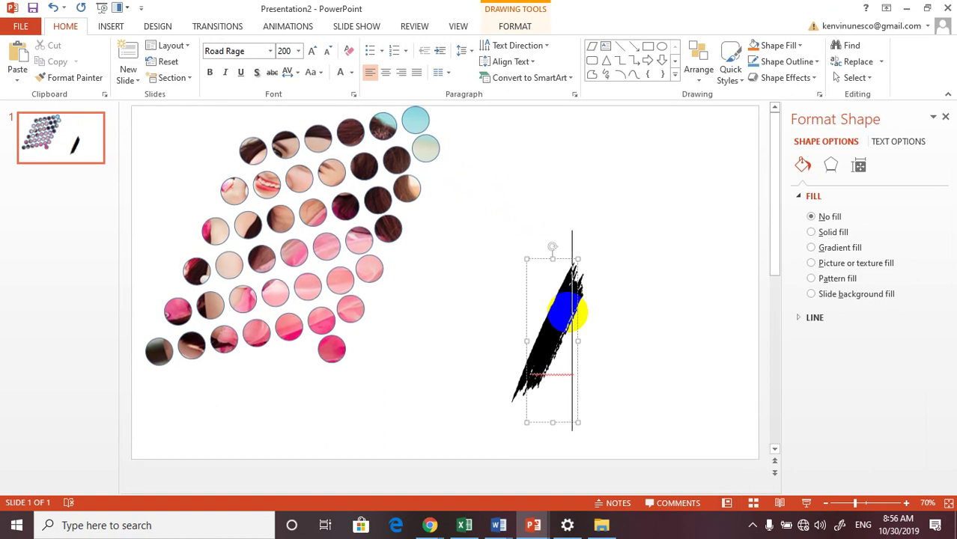
click(586, 275)
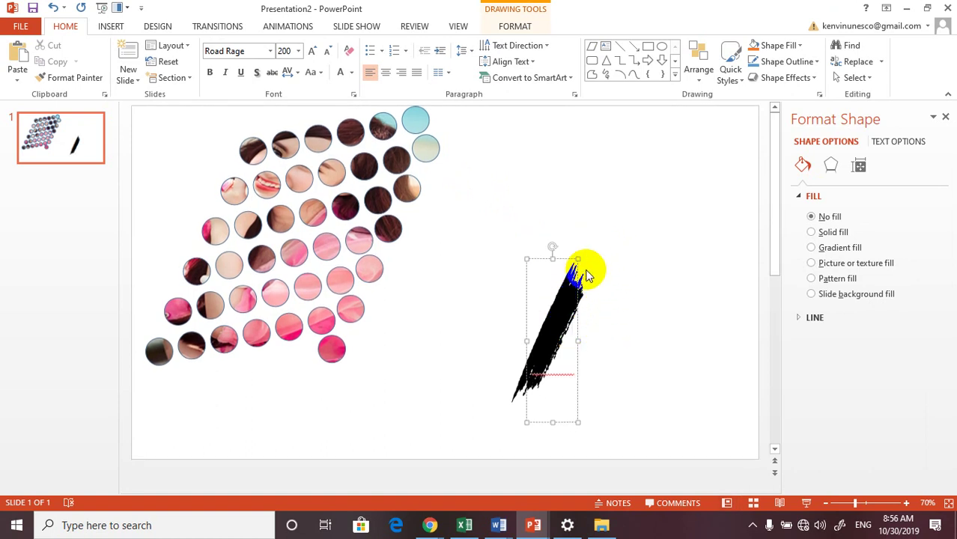
drag(578, 307, 558, 320)
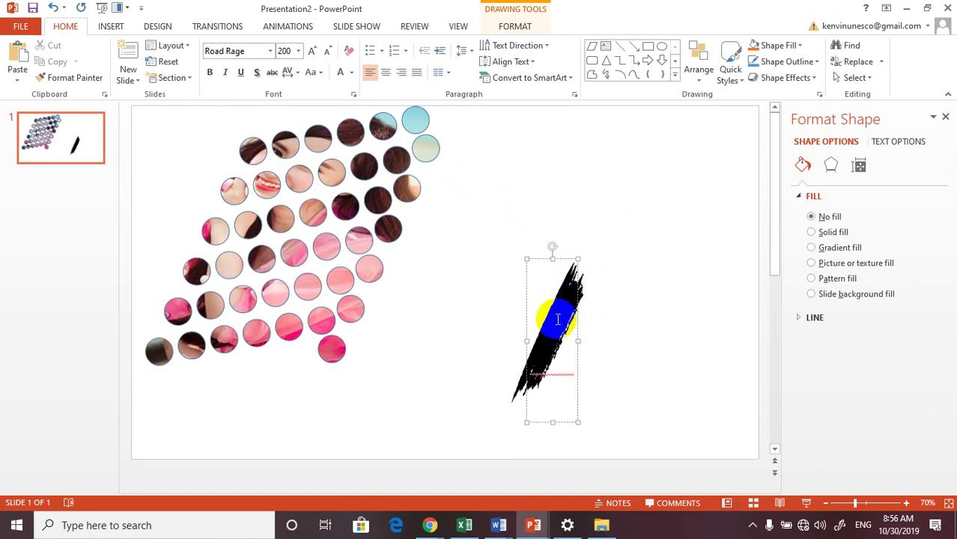
click(612, 305)
click(568, 293)
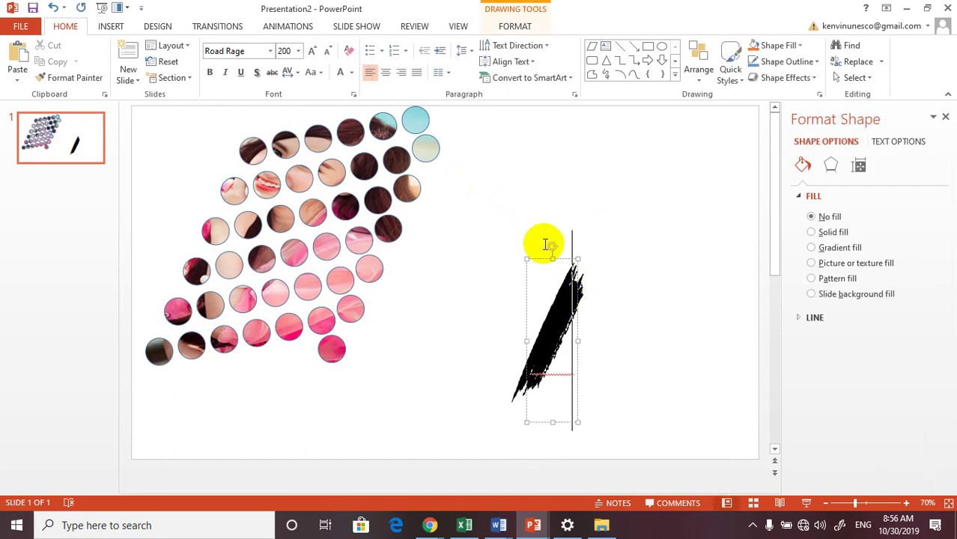
drag(556, 258, 499, 174)
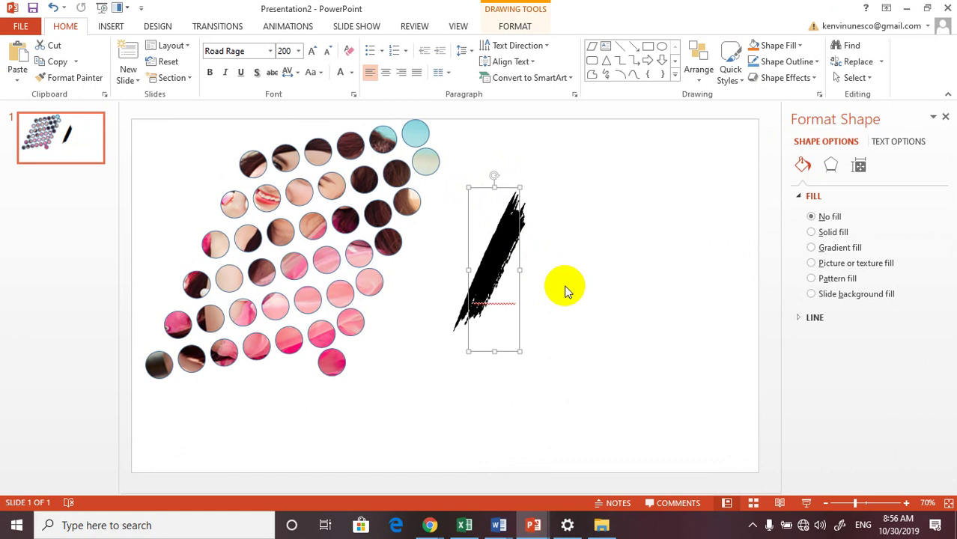
- Duplicate the brush stroke and arrange the copies into an overlapping zigzag cluster
mouse_move(487, 261)
mouse_down()
mouse_move(506, 196)
mouse_move(530, 172)
mouse_up()
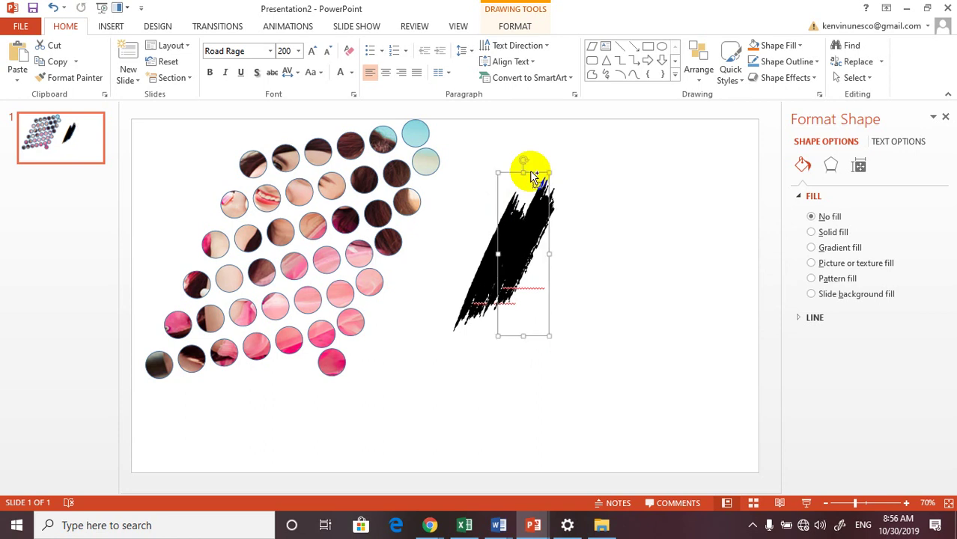
drag(530, 172, 552, 212)
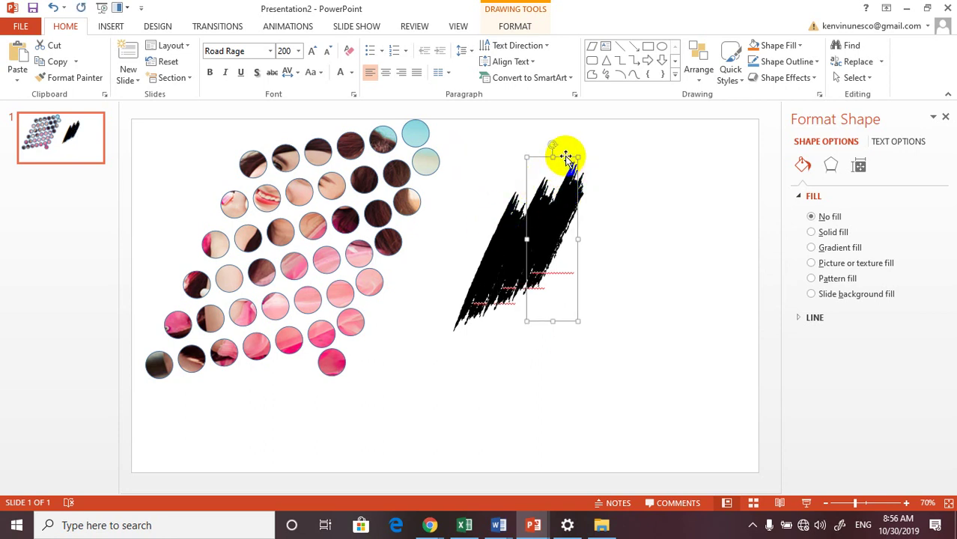
mouse_move(551, 211)
mouse_down()
mouse_move(560, 242)
mouse_move(592, 146)
mouse_move(589, 167)
mouse_move(634, 139)
mouse_move(579, 281)
mouse_up()
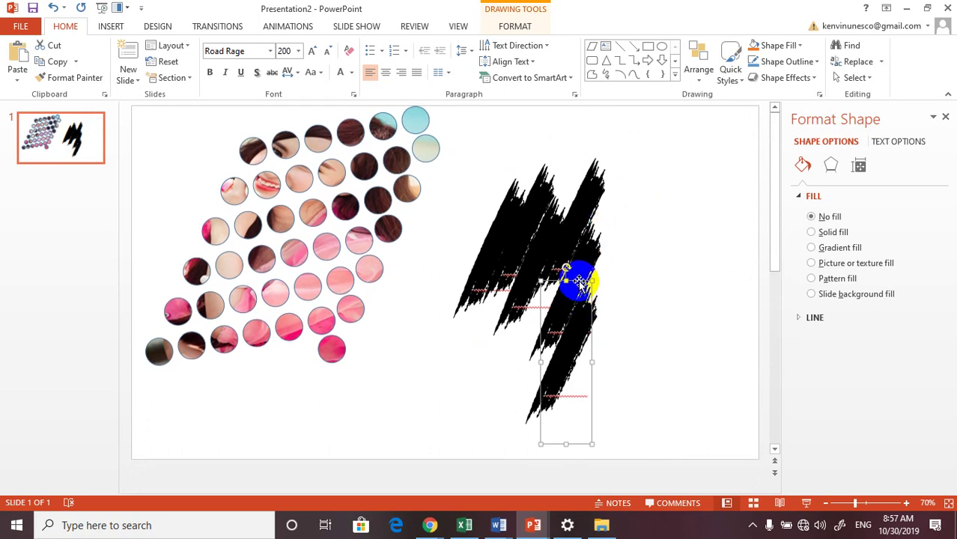
mouse_move(579, 281)
mouse_down()
mouse_move(626, 145)
mouse_move(632, 158)
mouse_up()
mouse_move(637, 209)
mouse_down()
mouse_move(623, 245)
mouse_move(624, 279)
mouse_move(668, 170)
mouse_move(616, 136)
mouse_up()
mouse_move(624, 130)
mouse_down()
mouse_move(624, 120)
mouse_move(623, 151)
mouse_up()
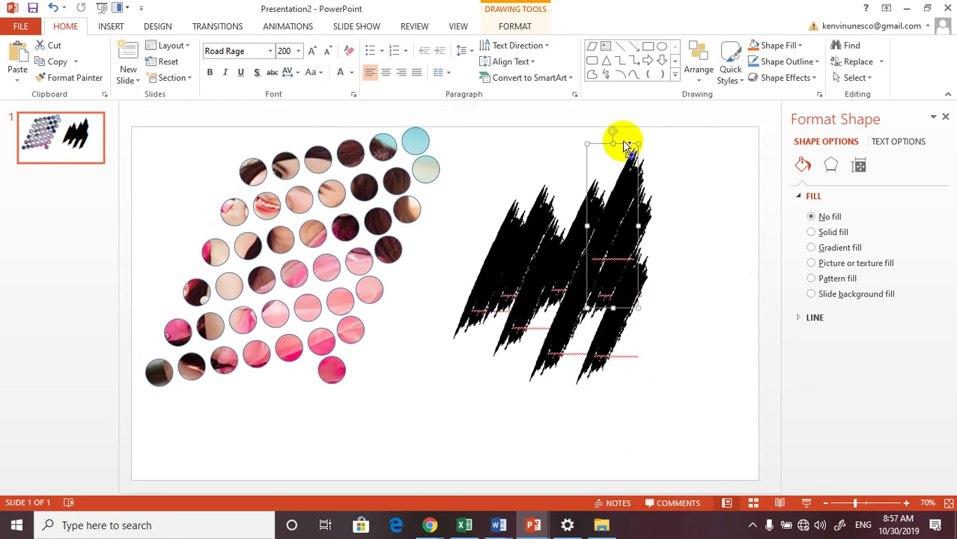
drag(622, 151, 504, 365)
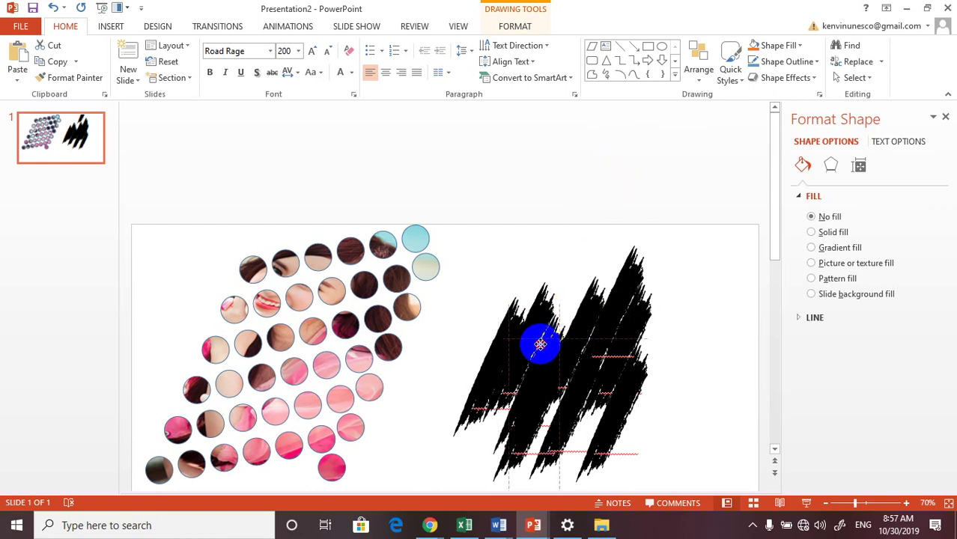
- Pull the loose brush-stroke piece out and drop it back inside the cluster
click(610, 352)
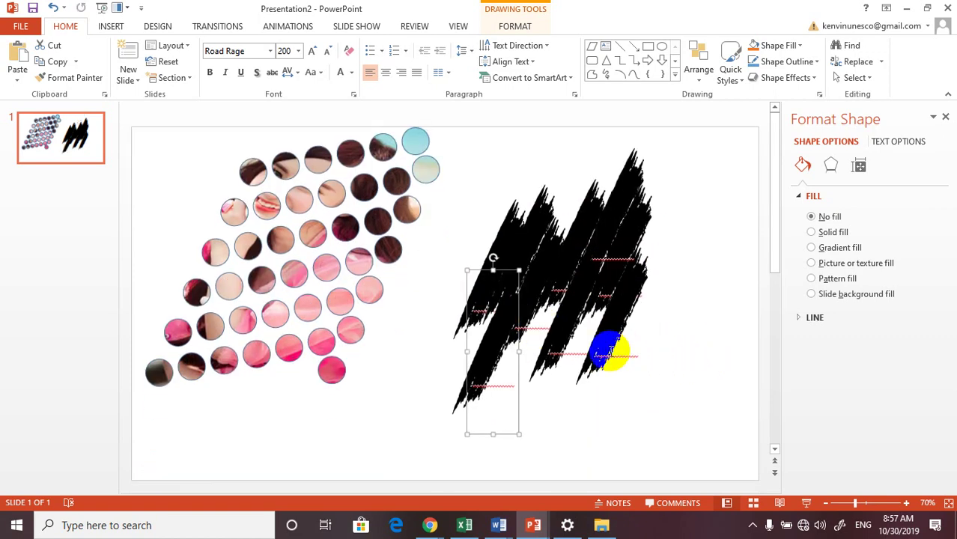
drag(611, 352, 530, 281)
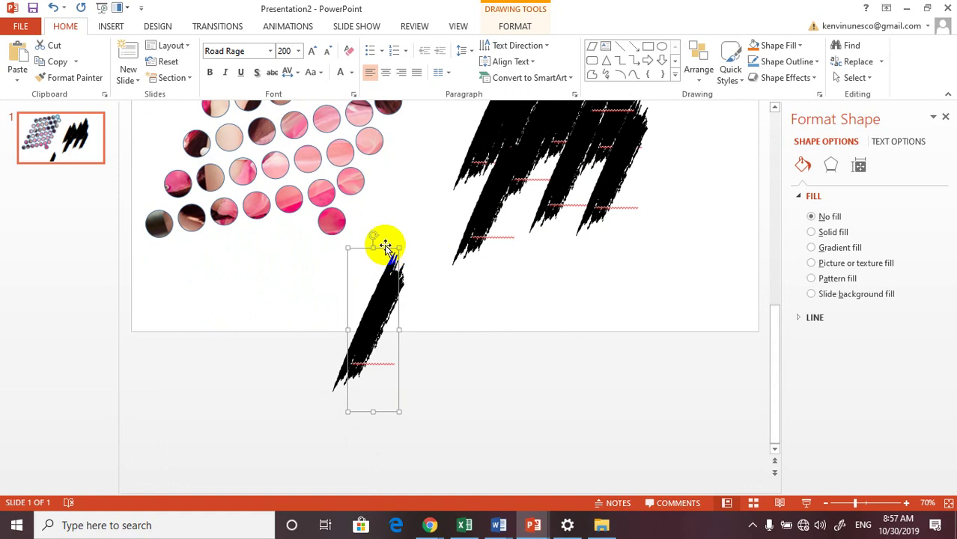
drag(389, 250, 526, 155)
scroll(738, 246, up, 3)
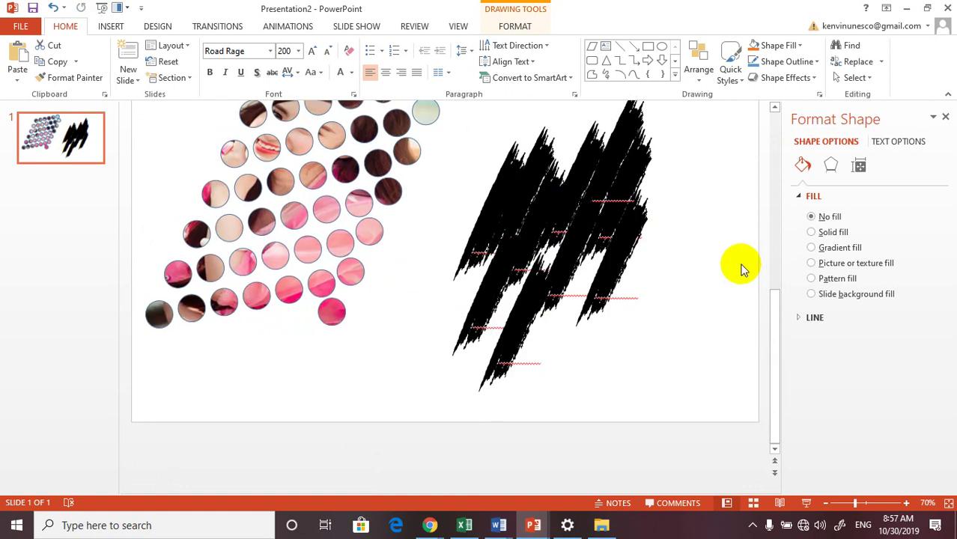
- Box-select all the black brush-stroke pieces together
click(741, 345)
scroll(756, 329, up, 2)
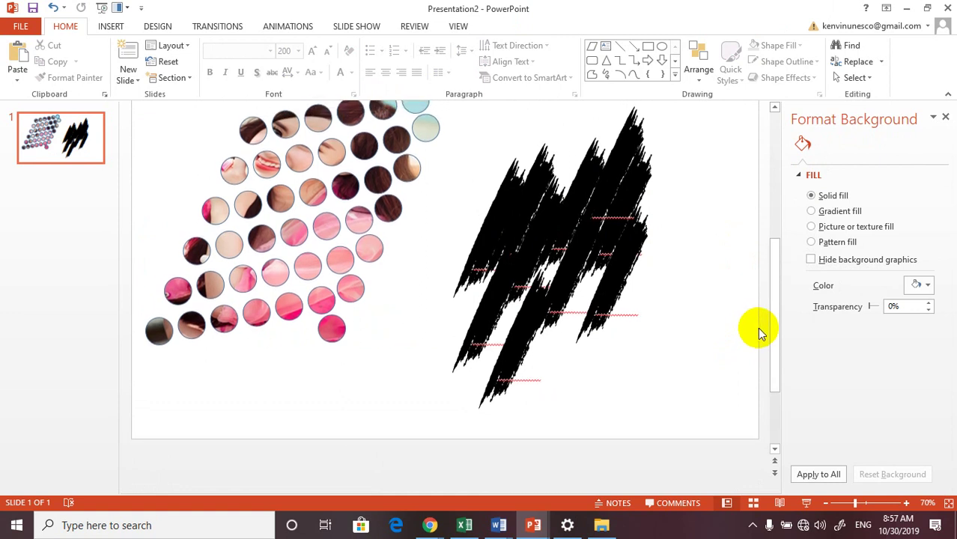
scroll(757, 328, up, 1)
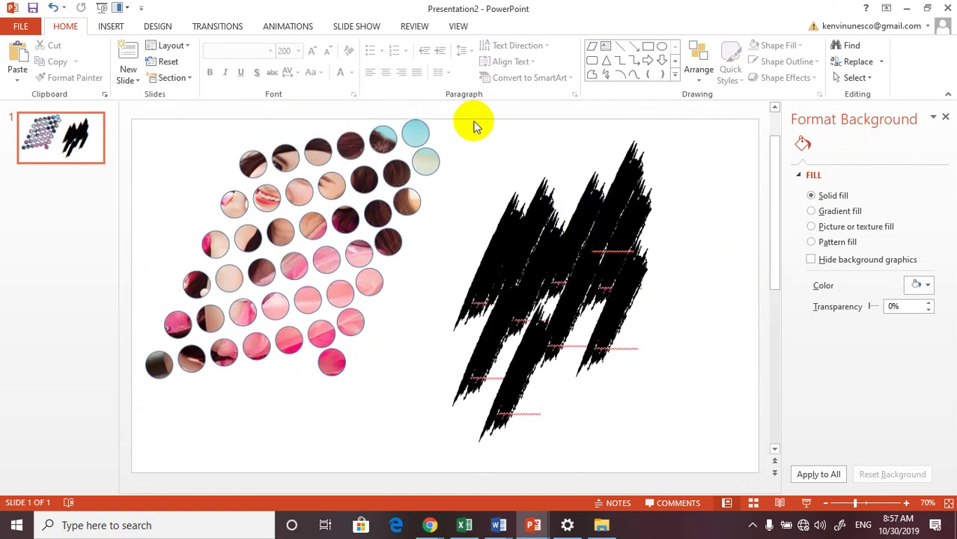
mouse_move(463, 120)
mouse_down()
mouse_move(606, 388)
mouse_move(663, 433)
mouse_up()
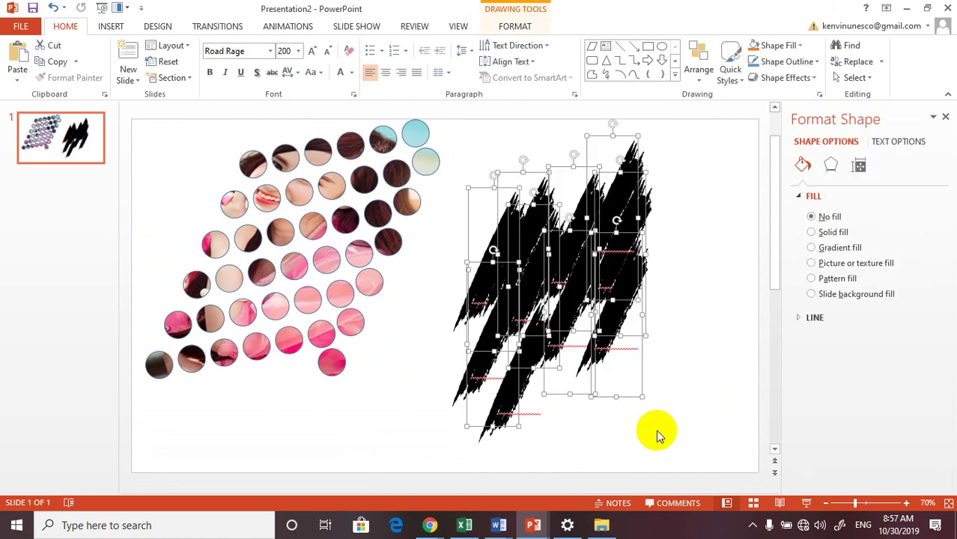
click(479, 188)
drag(448, 119, 697, 456)
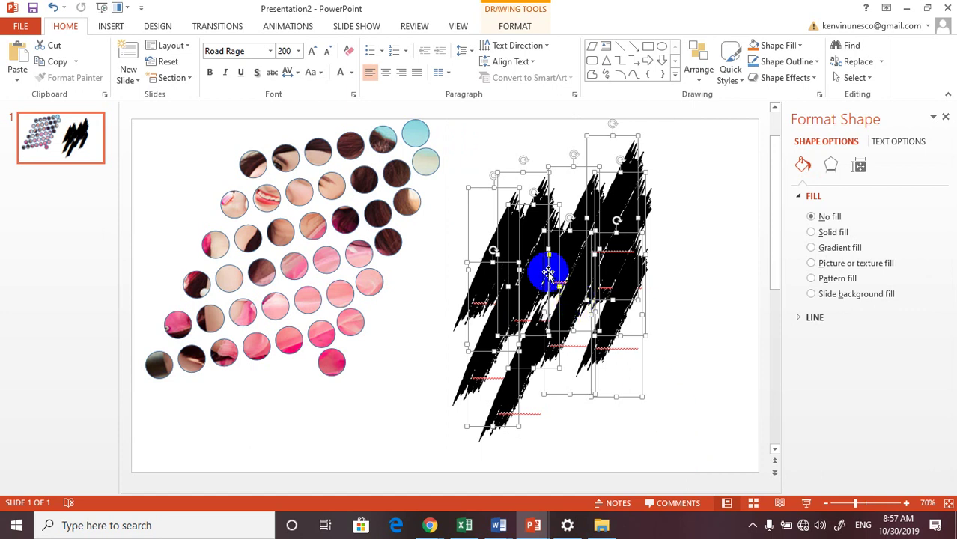
- Union the selected strokes into one shape with Merge Shapes and give it a picture fill
click(514, 27)
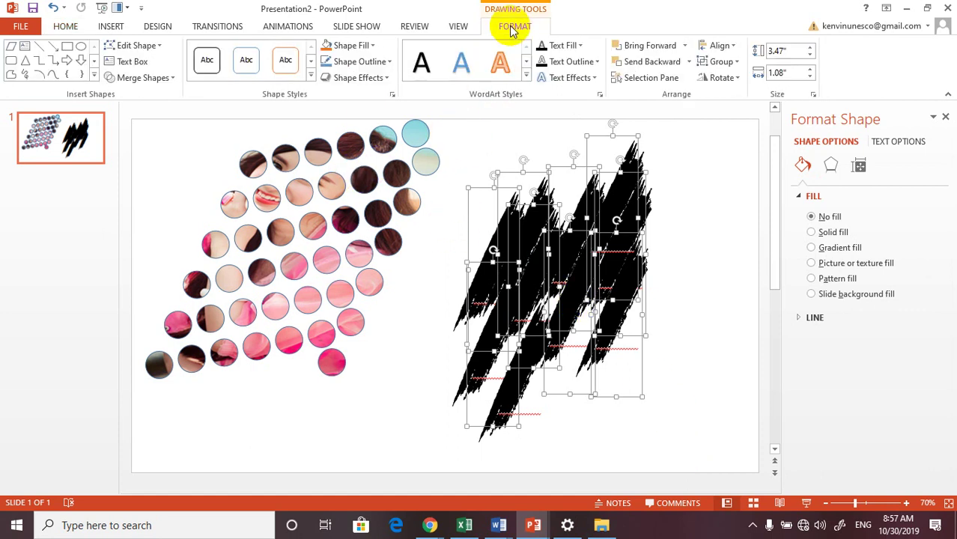
click(170, 81)
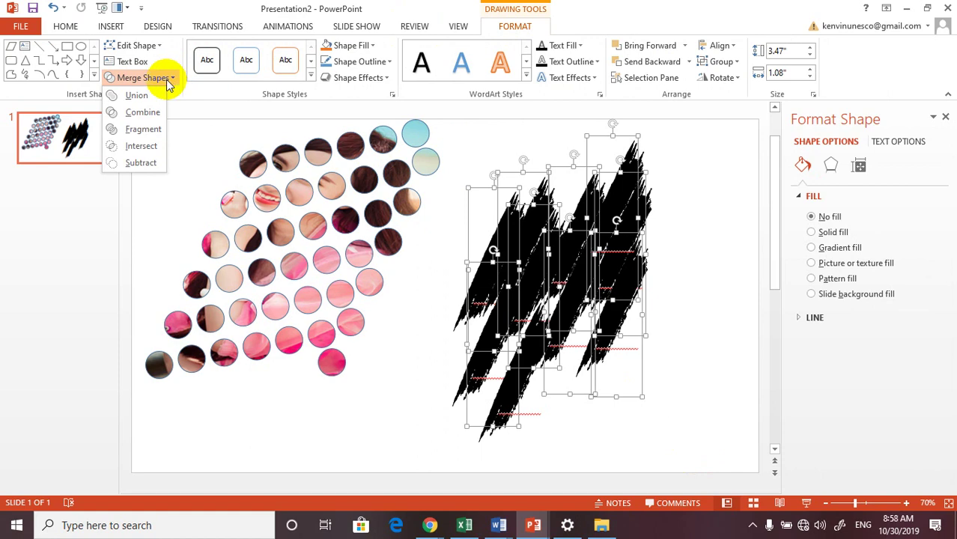
click(133, 98)
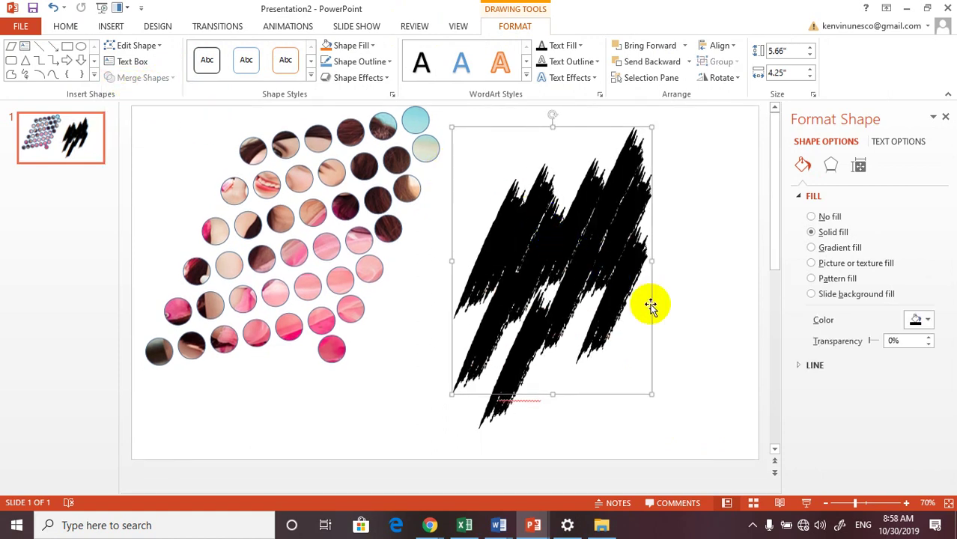
click(811, 264)
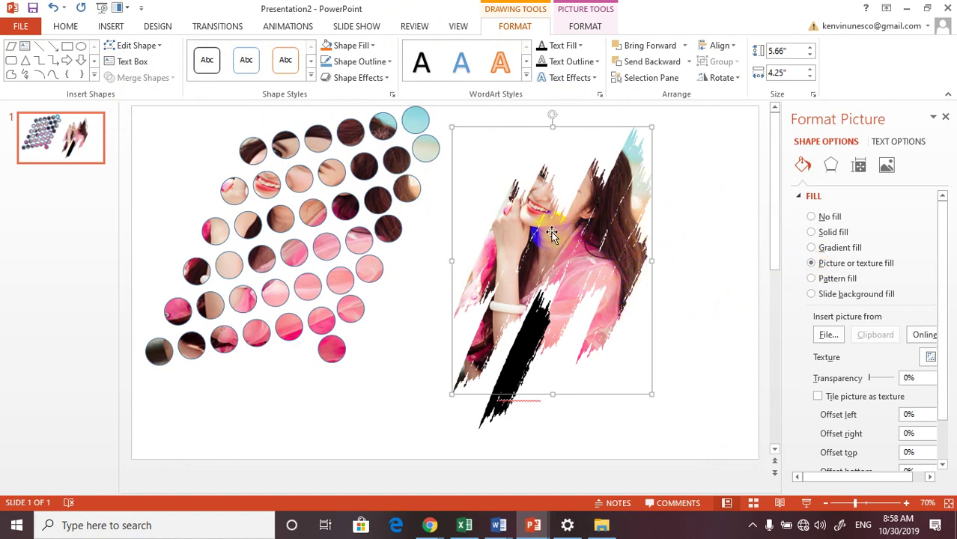
- Deselect and reselect the merged shape to check the portrait photo fill
click(694, 278)
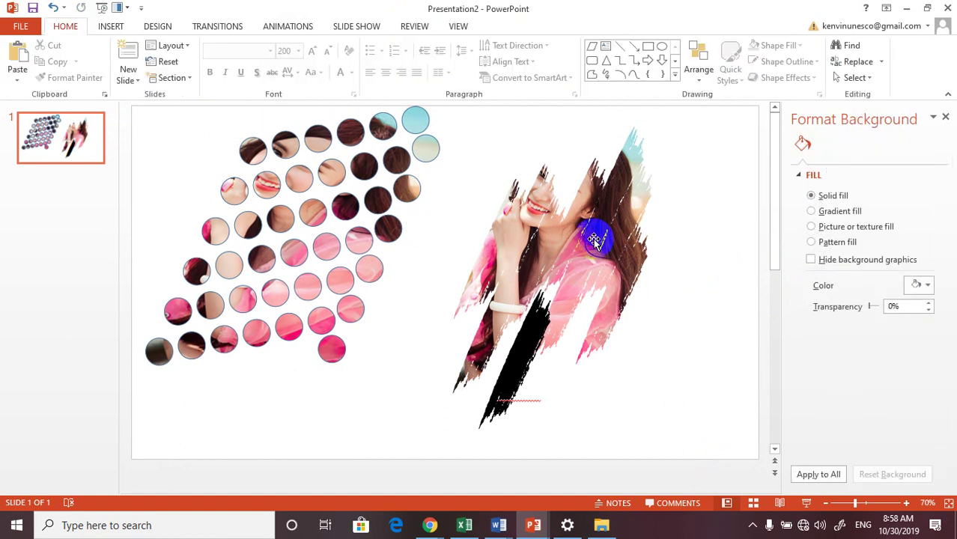
click(641, 203)
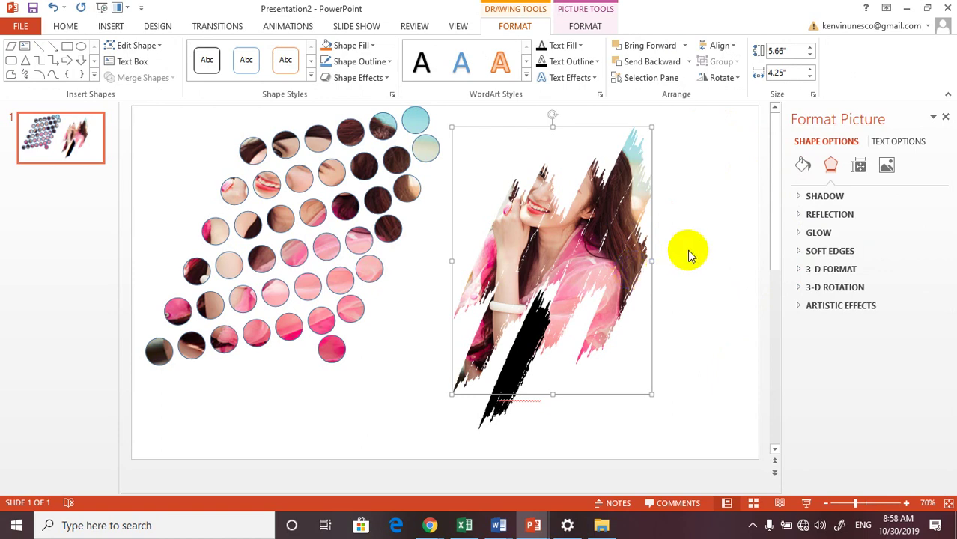
- Add a grey shadow to the photo-filled shape with its size set to 113%
click(799, 198)
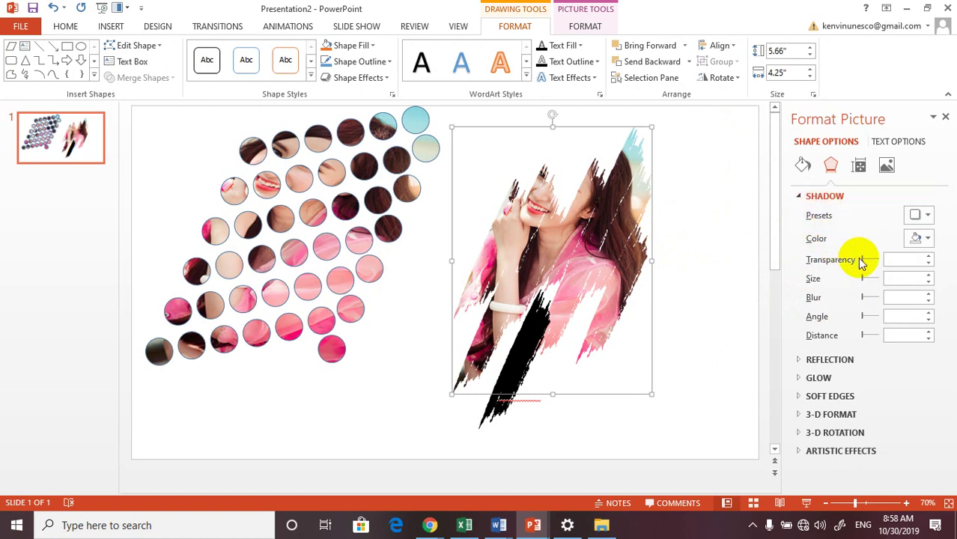
click(866, 279)
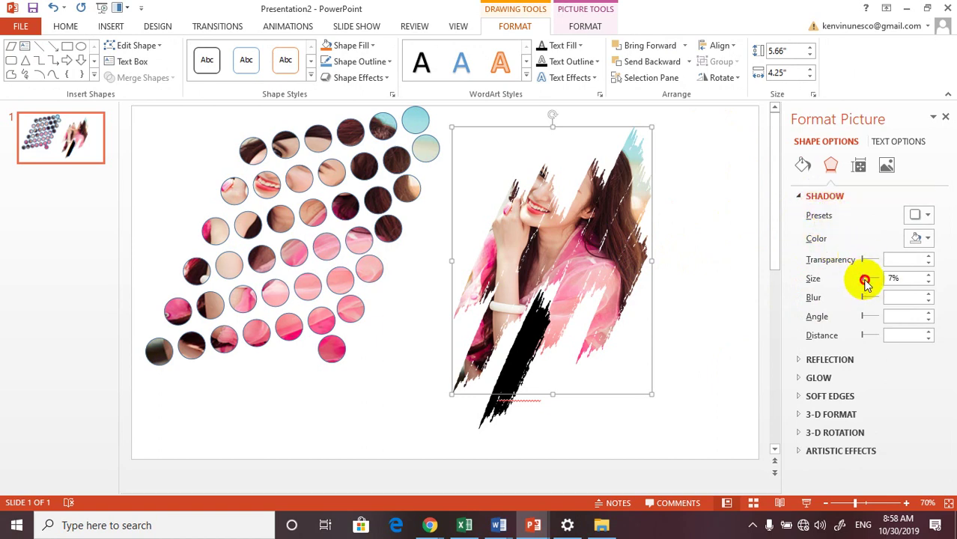
mouse_move(866, 279)
mouse_down()
mouse_move(861, 284)
mouse_move(877, 287)
mouse_up()
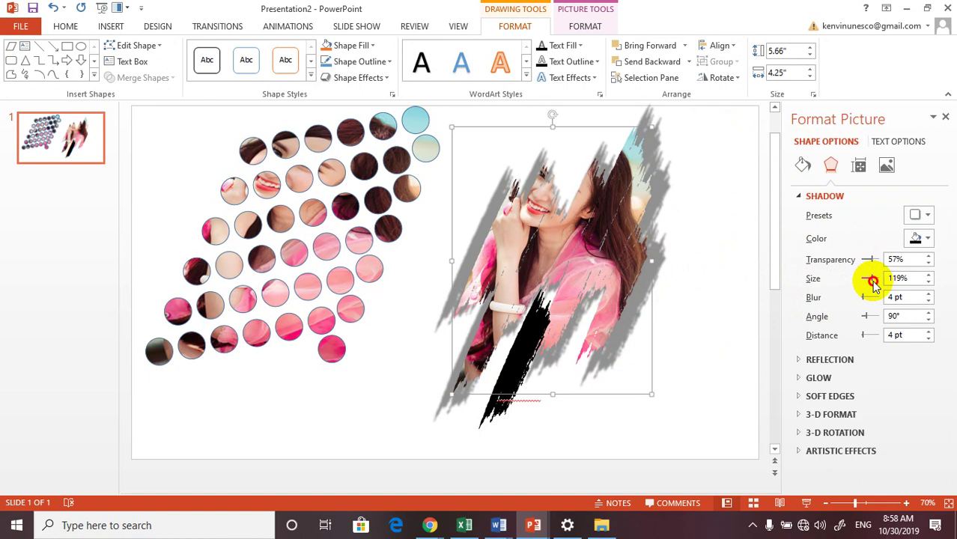
drag(874, 285, 872, 286)
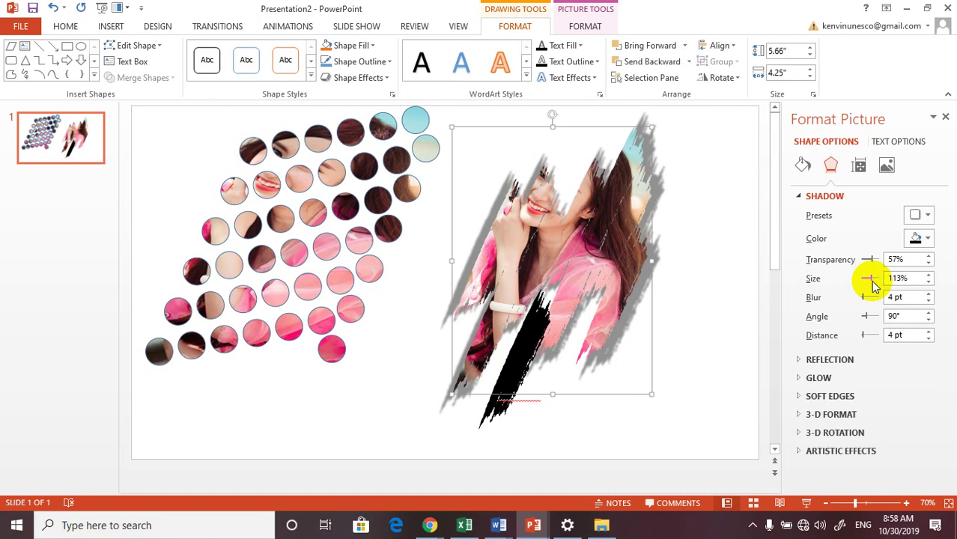
click(808, 379)
- Apply the orange 11 pt glow preset to the photo-filled shape
scroll(891, 352, down, 2)
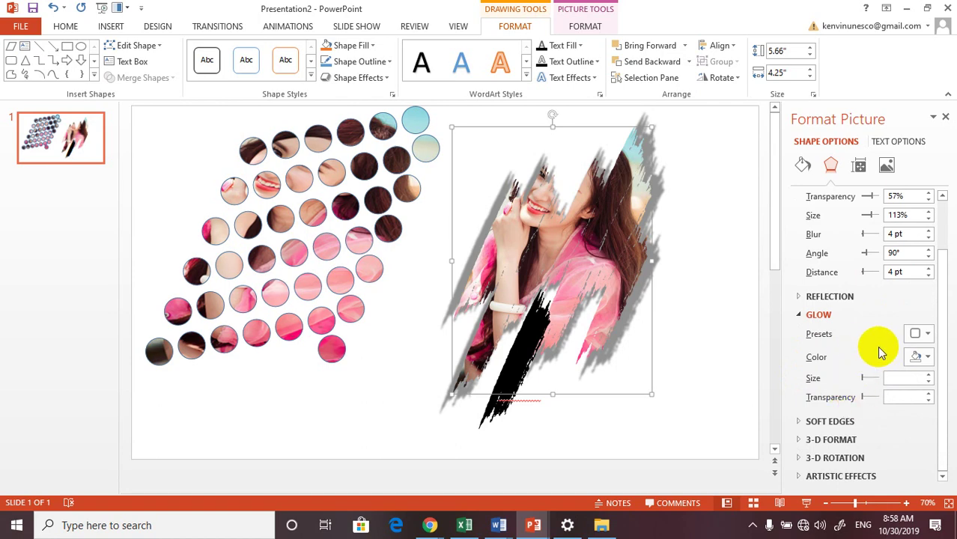
click(929, 336)
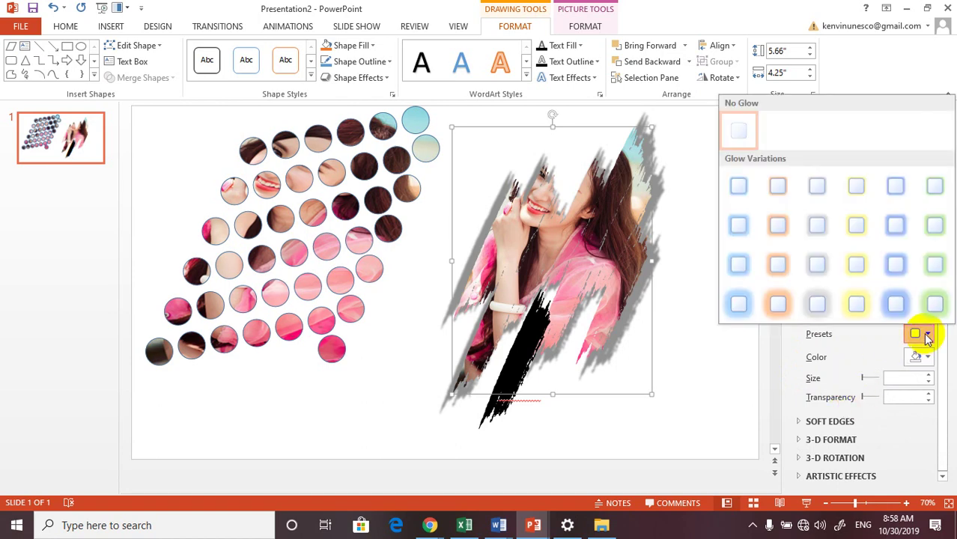
click(780, 268)
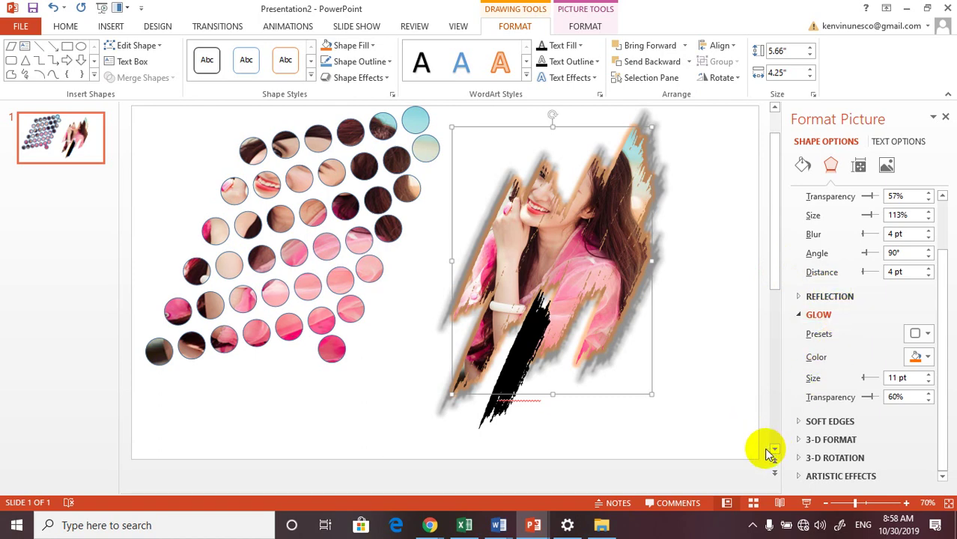
- Set 6 pt soft edges, preview the result, then undo the soft edges
click(798, 423)
drag(943, 394, 943, 441)
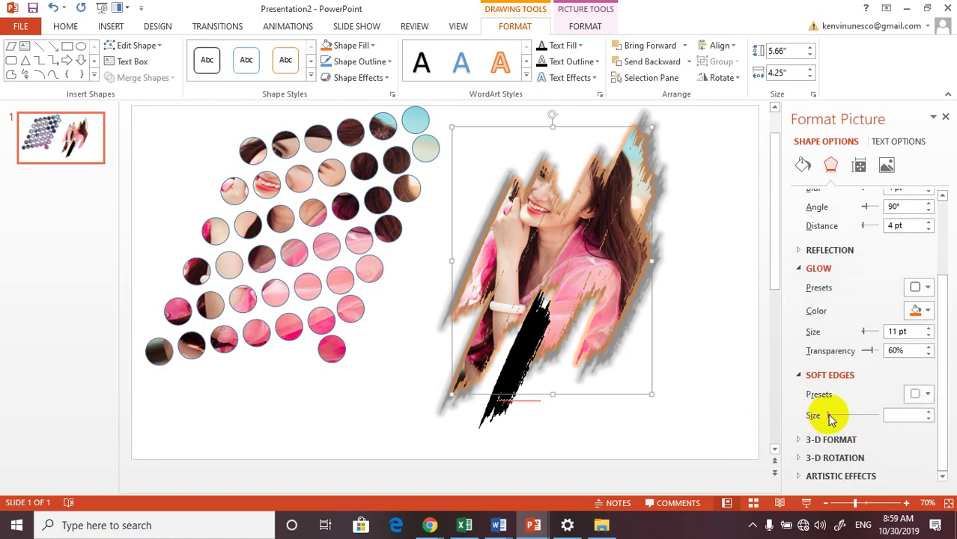
mouse_move(829, 415)
mouse_down()
mouse_move(853, 417)
mouse_move(840, 416)
mouse_up()
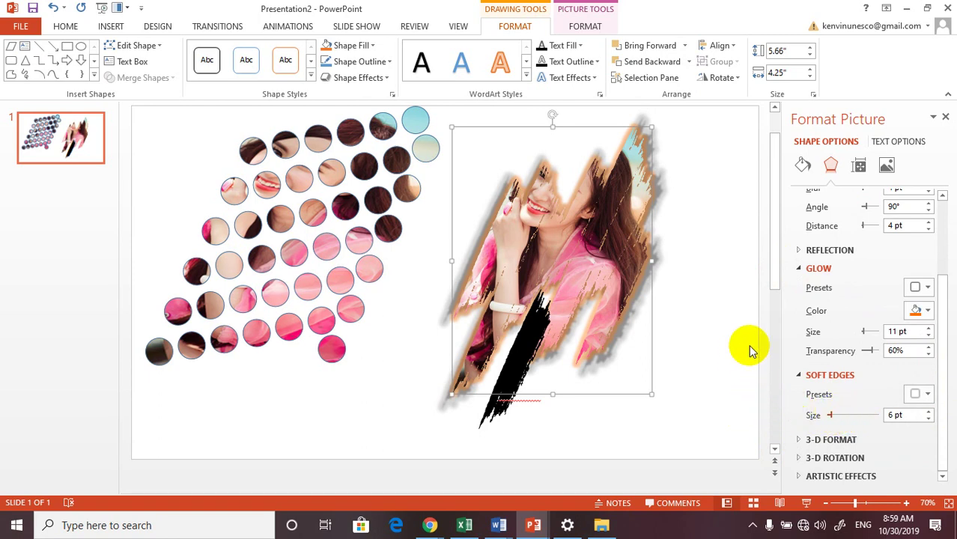
click(750, 346)
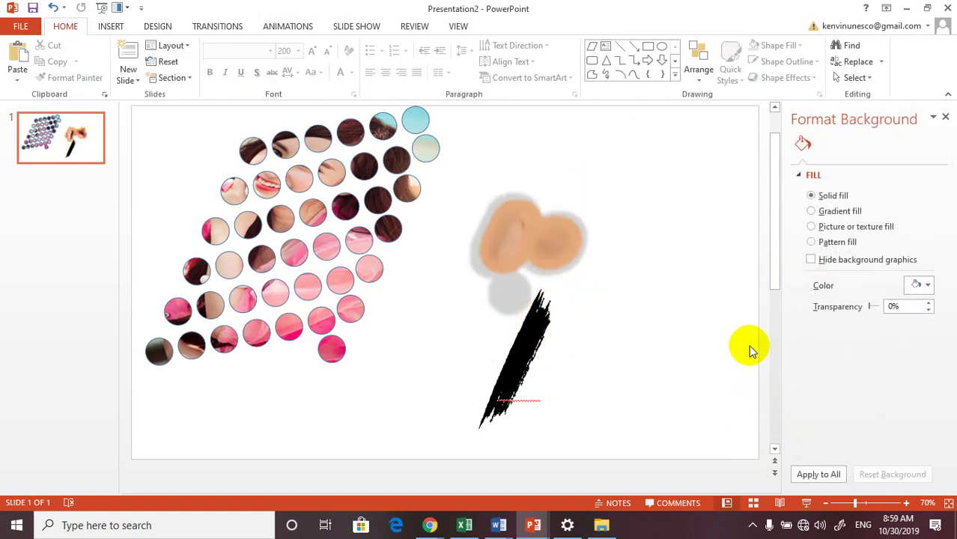
key(ctrl+z)
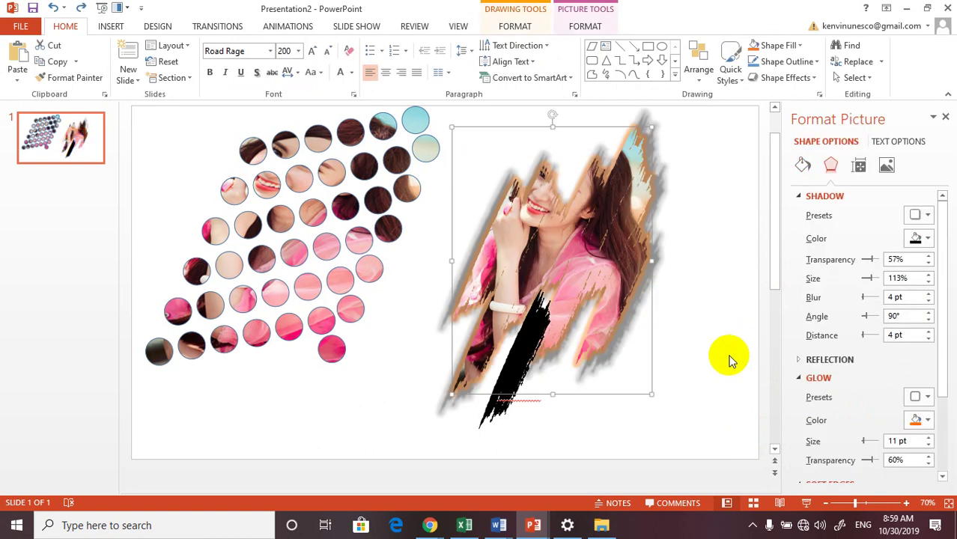
- Deselect the shape to review it with only its grey shadow remaining
click(737, 357)
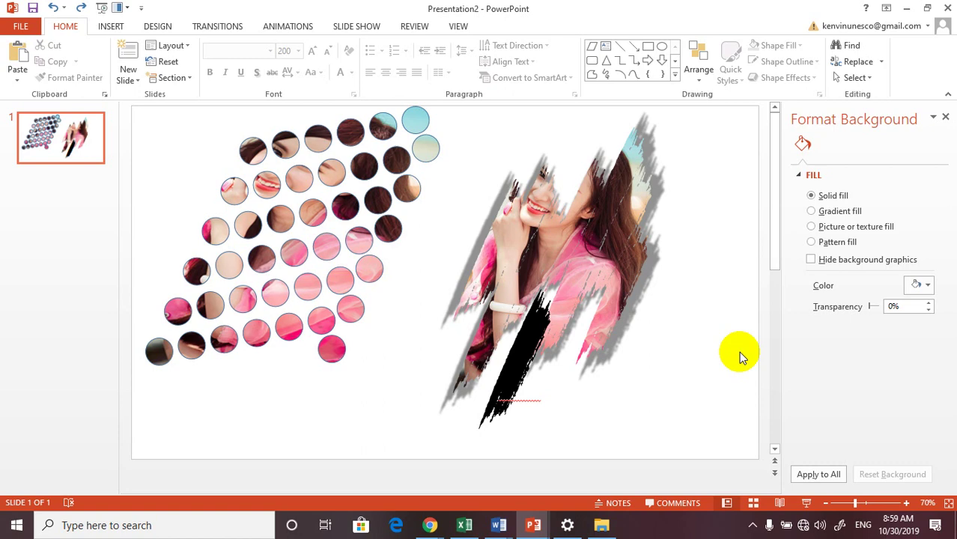
click(673, 376)
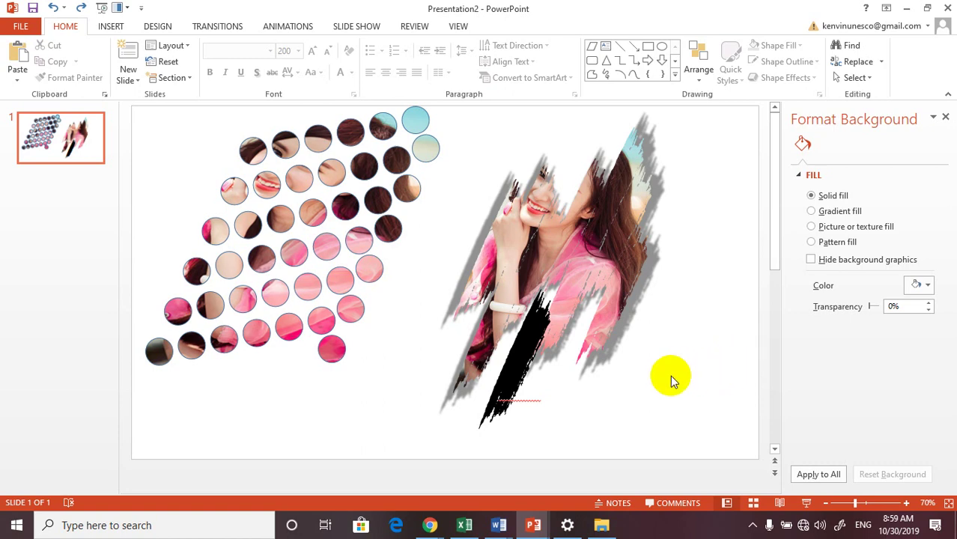
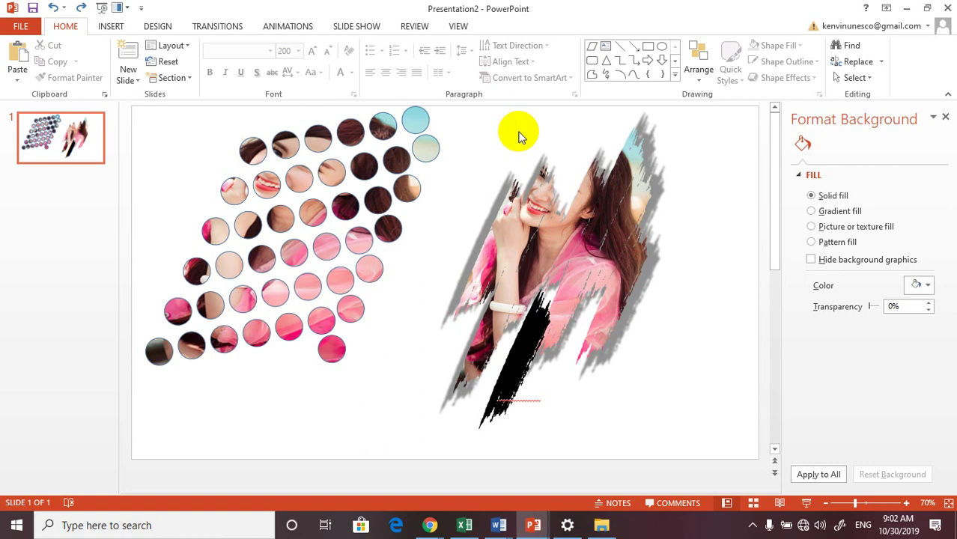
- Delete the circle collage picture, the woman photo and the black brush-stroke shape from the slide
click(558, 255)
click(406, 342)
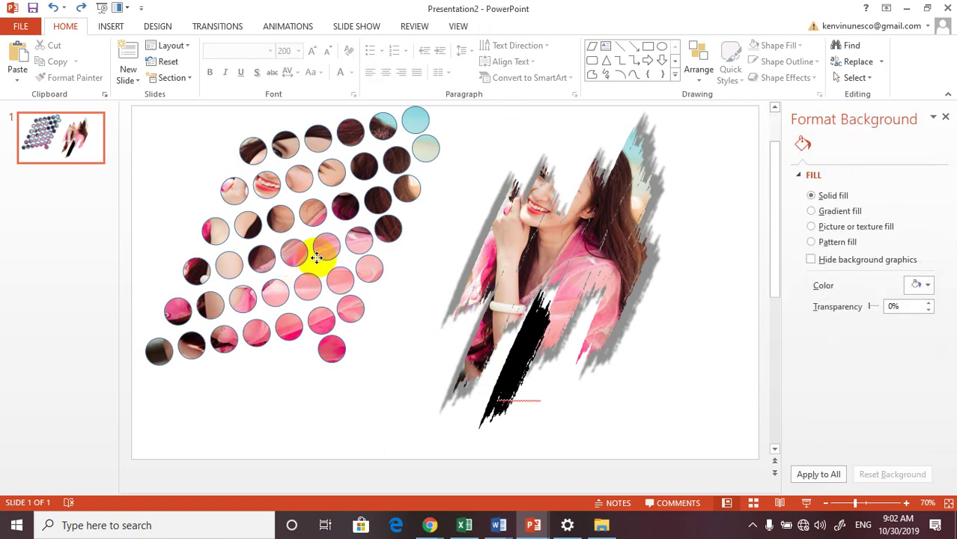
click(315, 253)
key(Delete)
click(579, 273)
key(Delete)
click(533, 331)
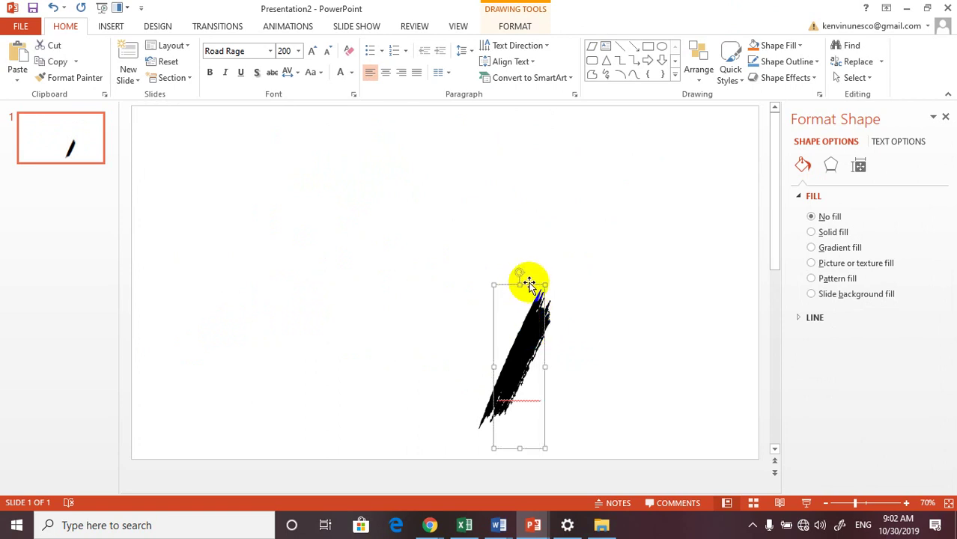
key(Delete)
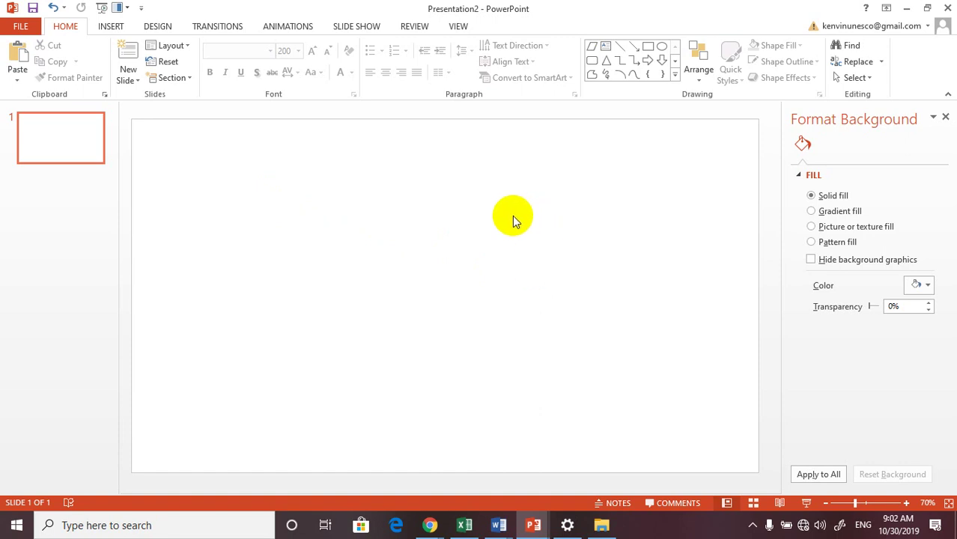
- Draw an oval near the centre of the slide
click(663, 47)
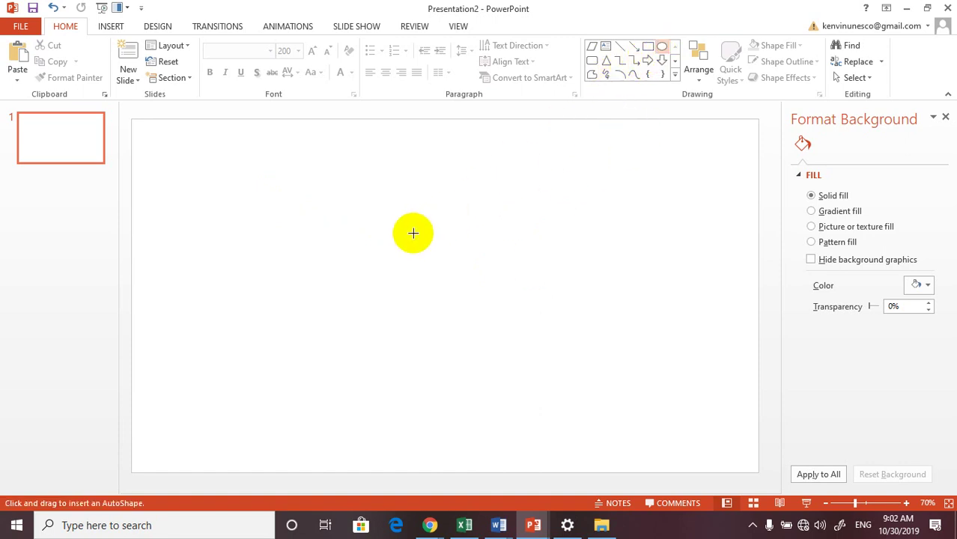
mouse_move(340, 227)
mouse_down()
mouse_move(581, 348)
mouse_move(587, 339)
mouse_up()
drag(504, 301, 494, 282)
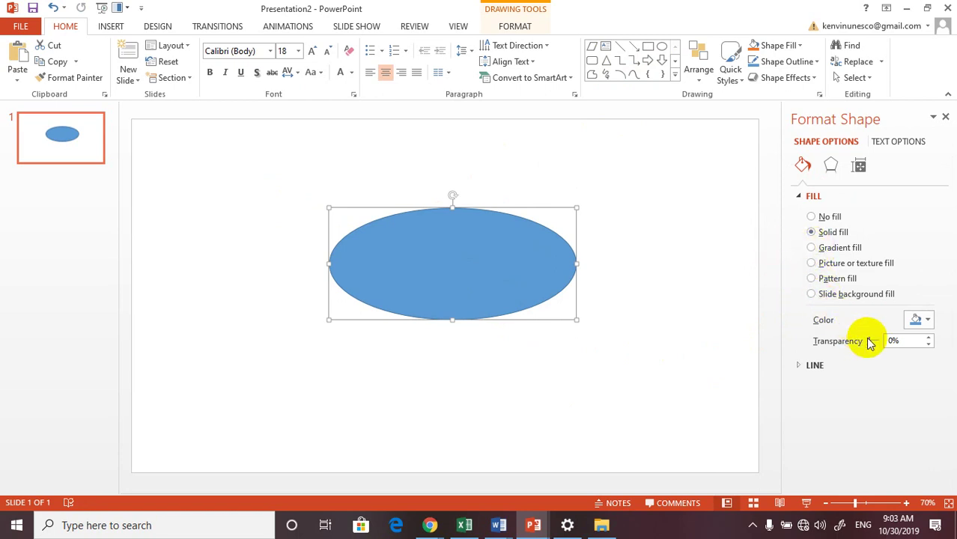
- Give the oval a gradient fill, removing one stop and moving stops to 39% and 42%
click(816, 250)
drag(869, 424, 854, 424)
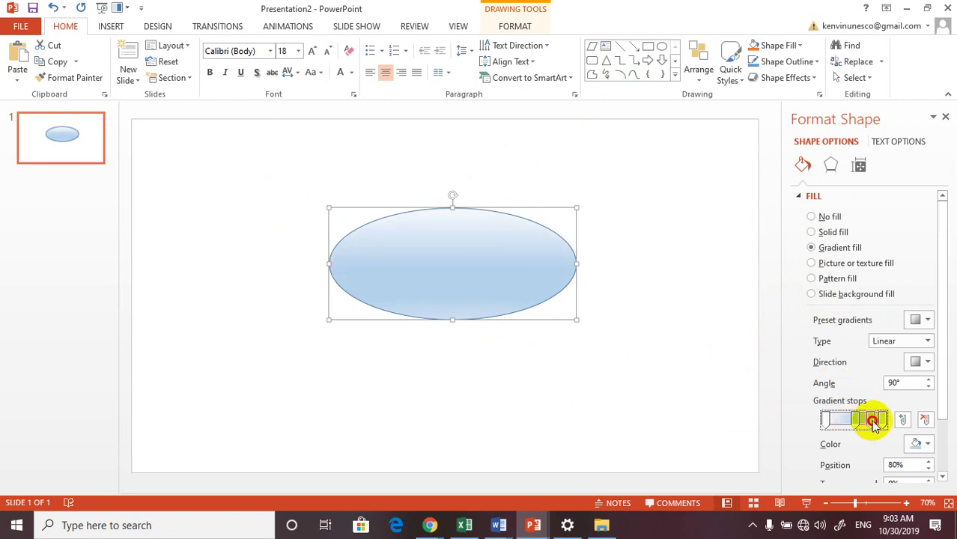
drag(879, 424, 851, 426)
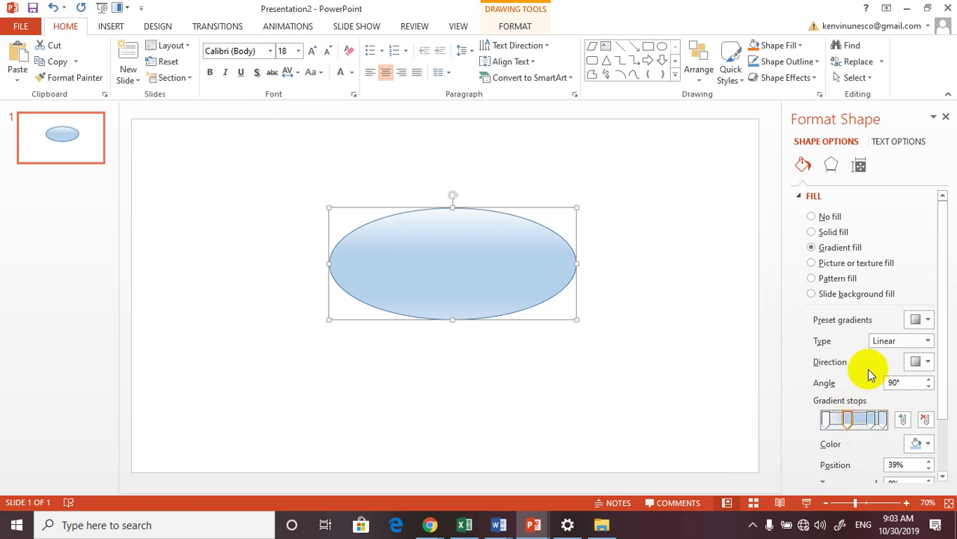
click(925, 421)
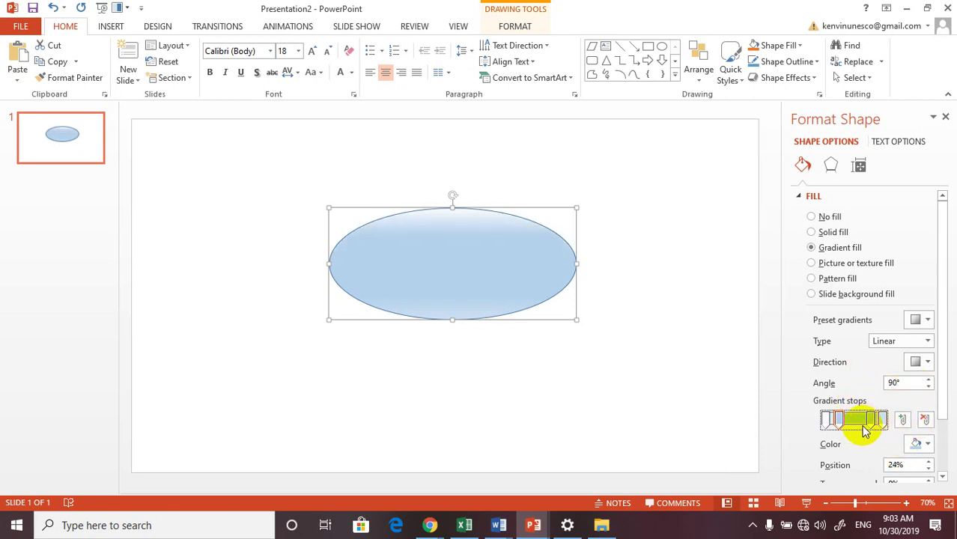
click(838, 423)
drag(838, 424, 851, 426)
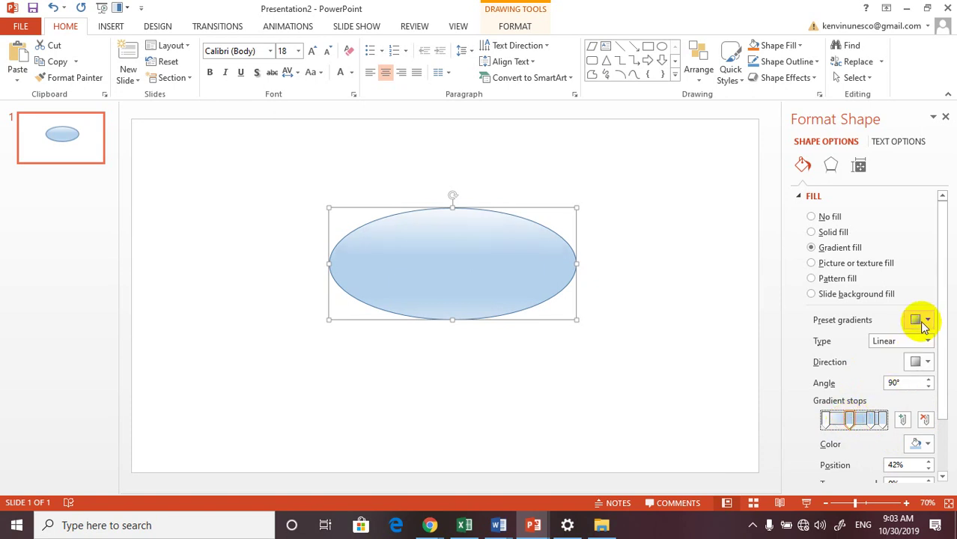
- Set the oval's 3-D Format material to Metal
click(832, 166)
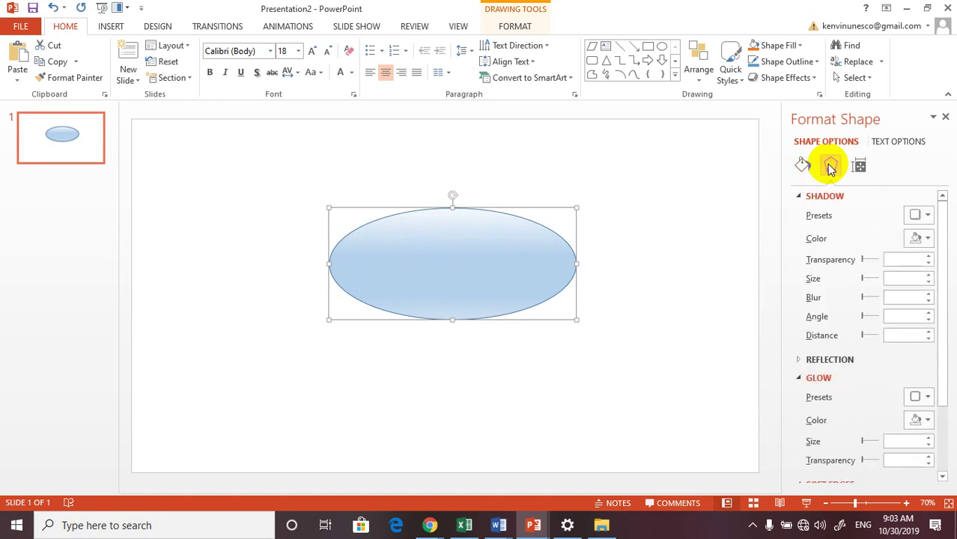
scroll(877, 338, down, 3)
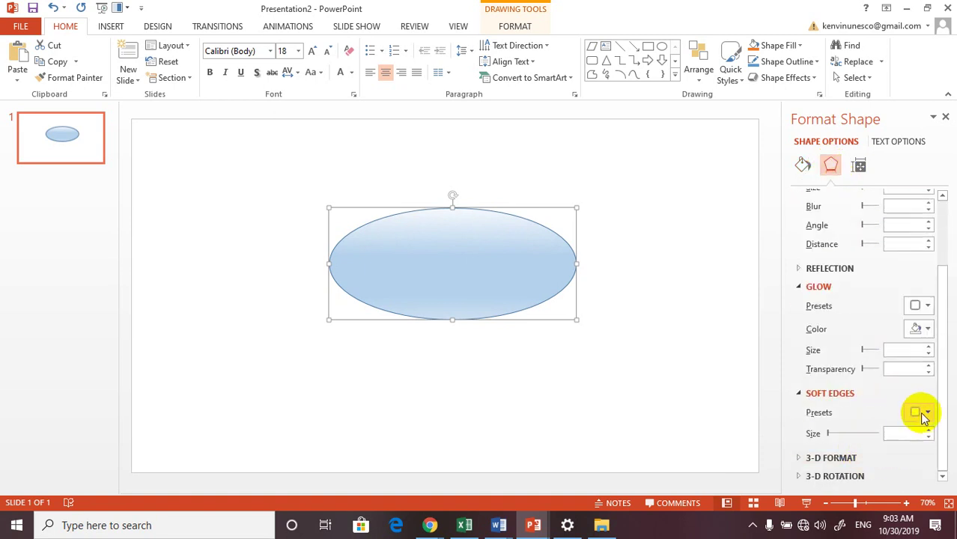
click(803, 460)
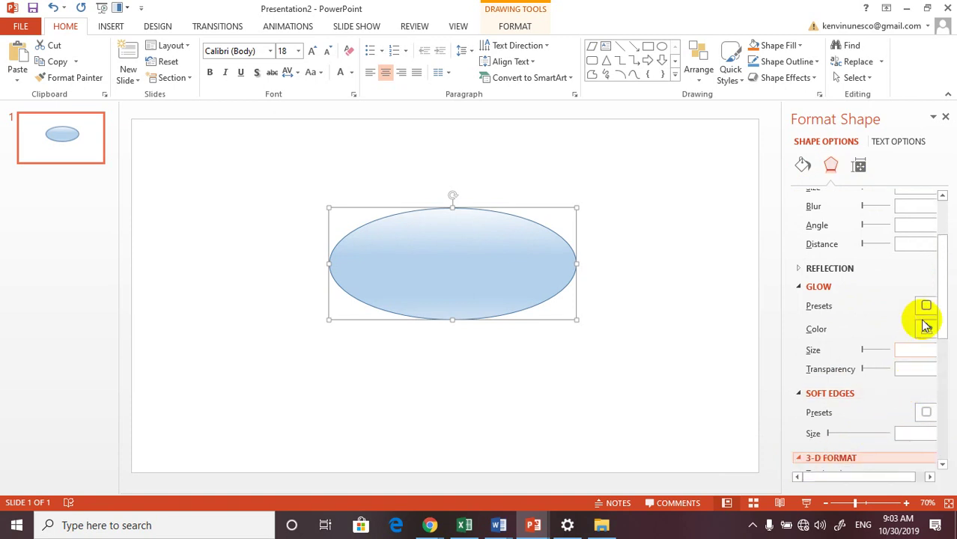
drag(945, 307, 950, 431)
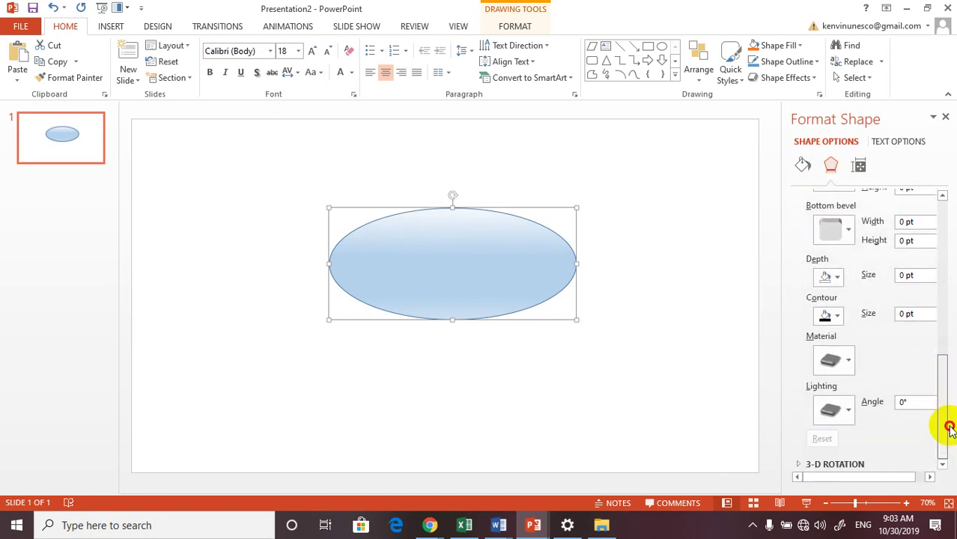
click(853, 367)
click(824, 273)
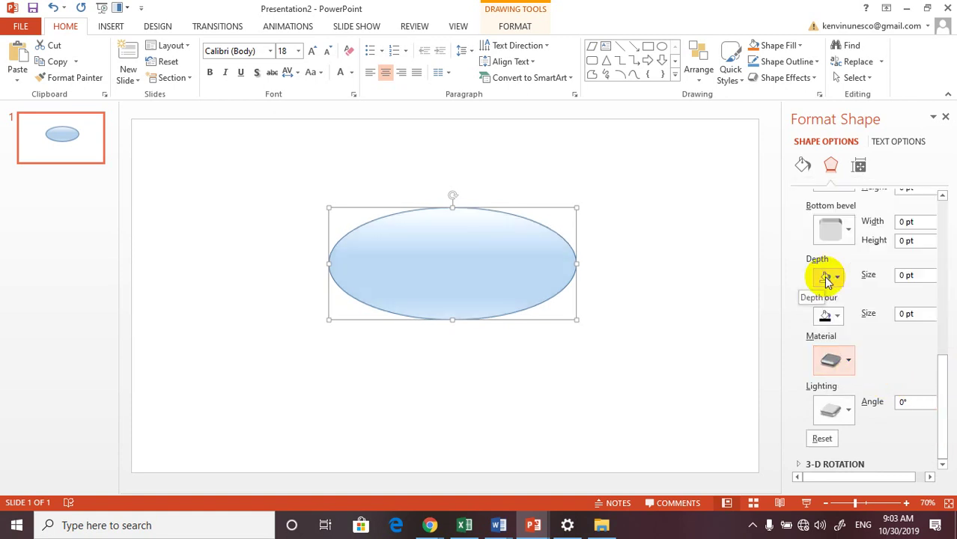
click(844, 363)
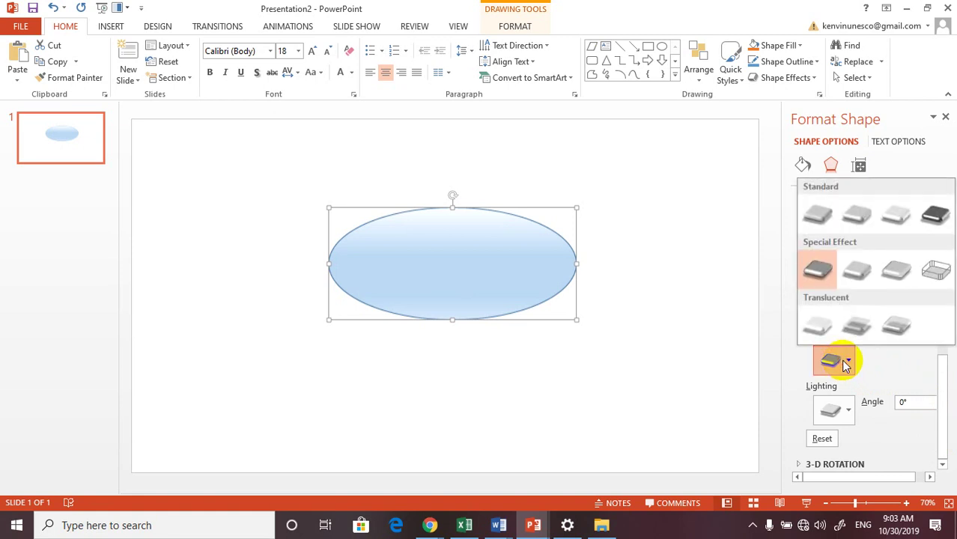
click(935, 216)
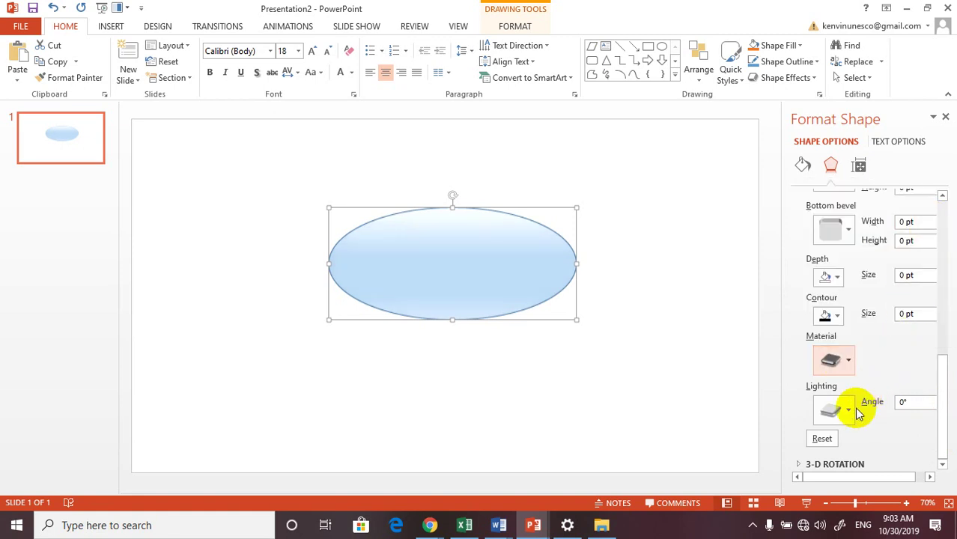
click(843, 362)
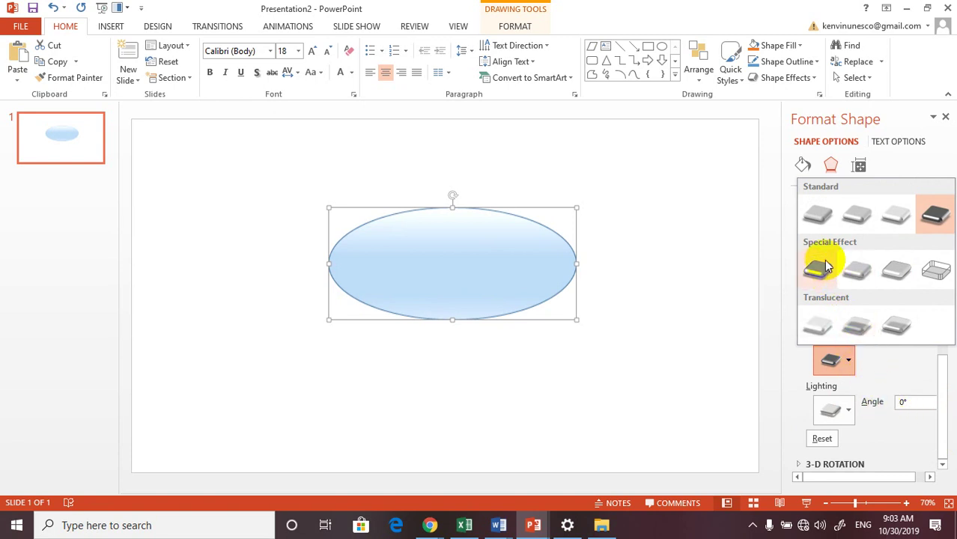
click(893, 359)
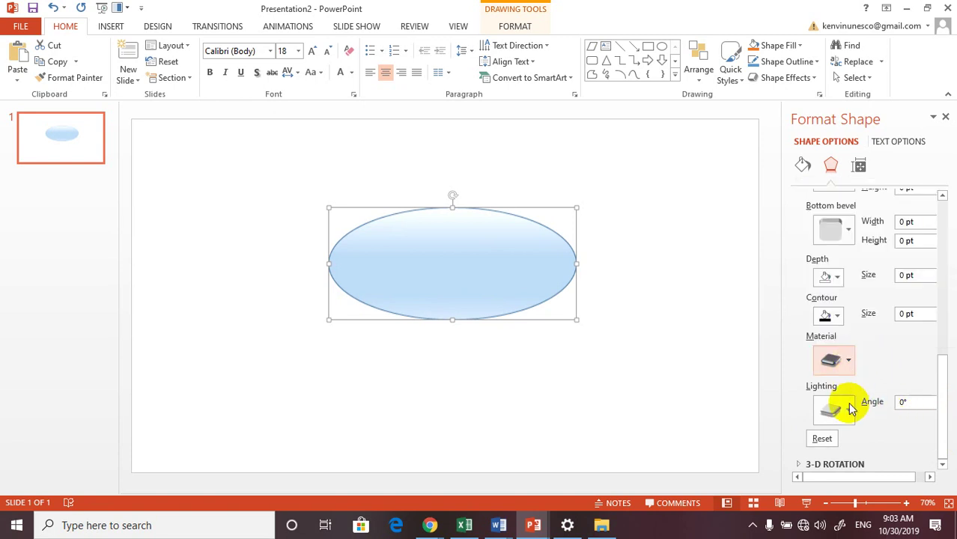
- Apply a Warm lighting preset to the oval
click(847, 236)
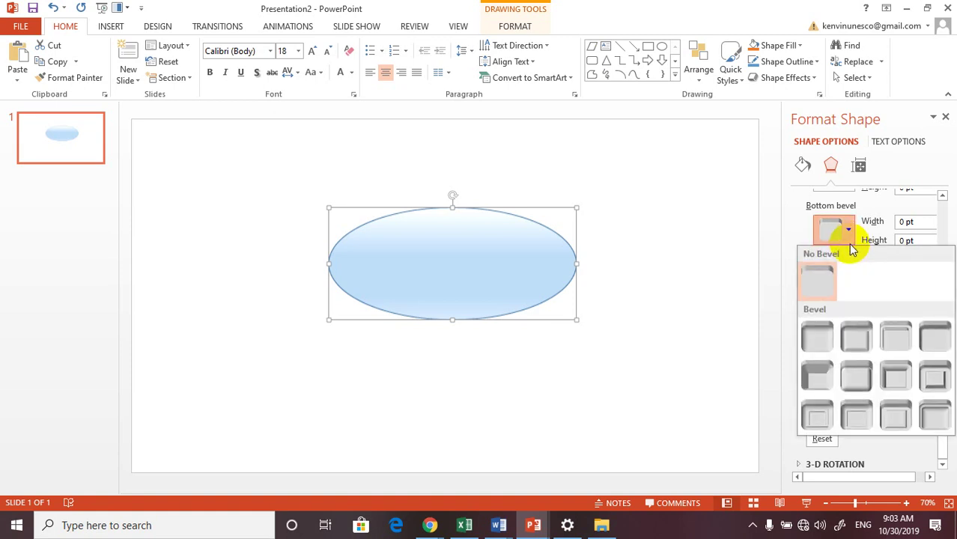
click(849, 239)
scroll(880, 292, up, 3)
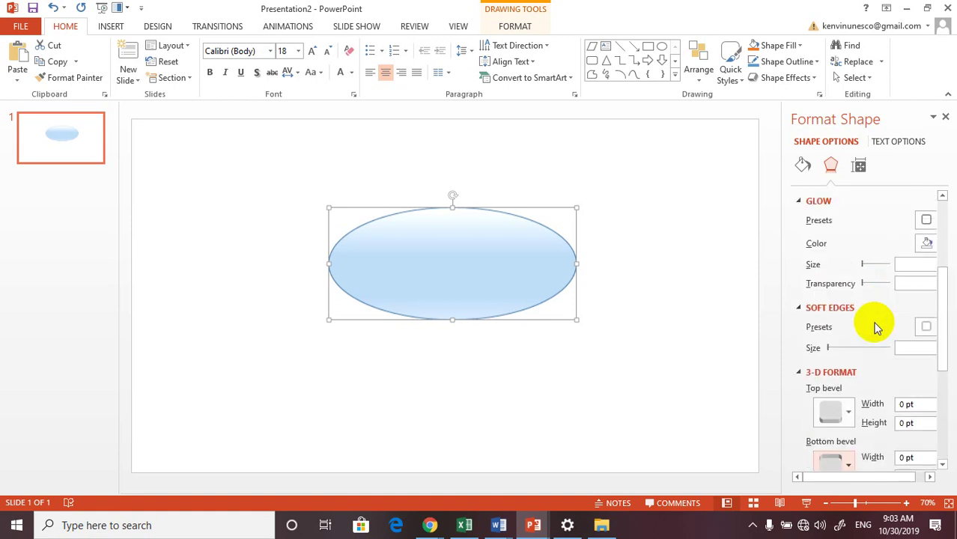
scroll(875, 331, down, 2)
scroll(869, 337, down, 2)
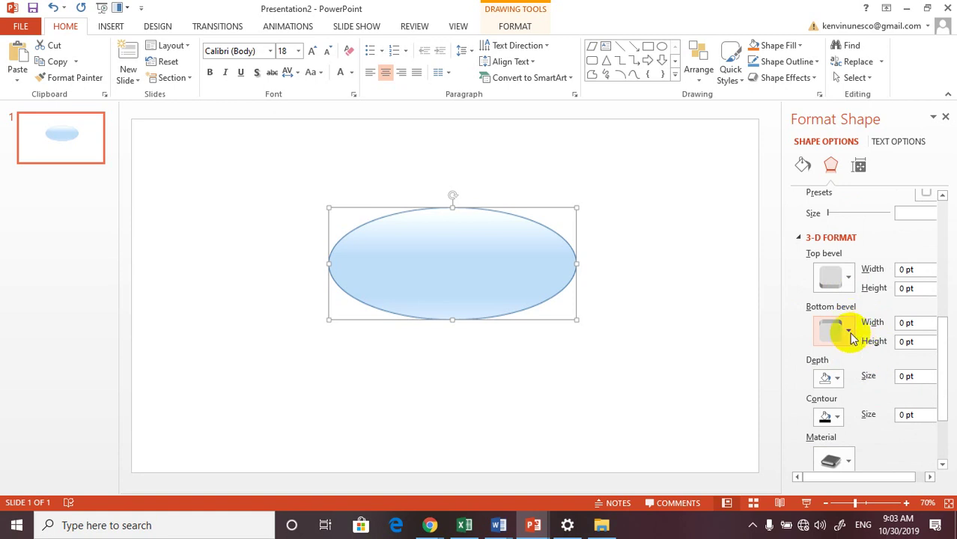
scroll(877, 397, down, 3)
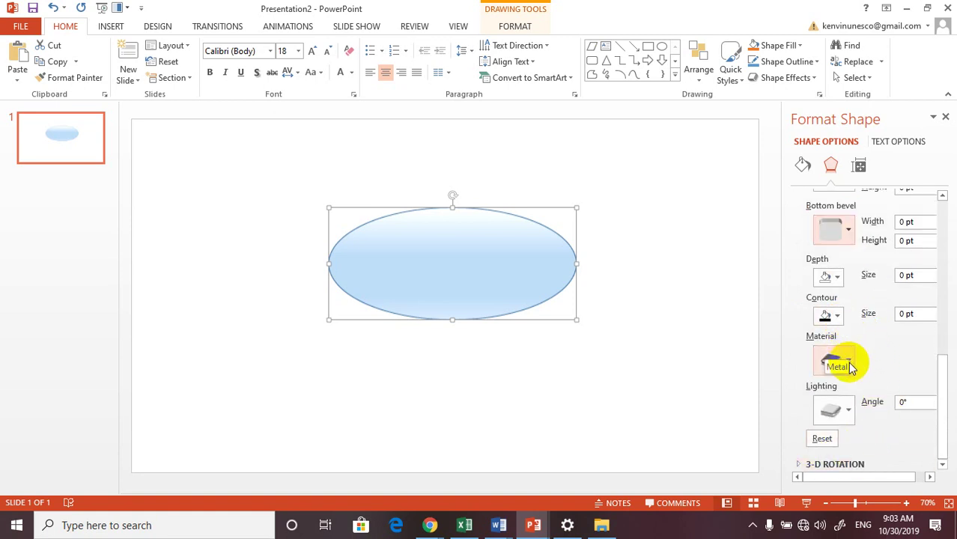
click(849, 411)
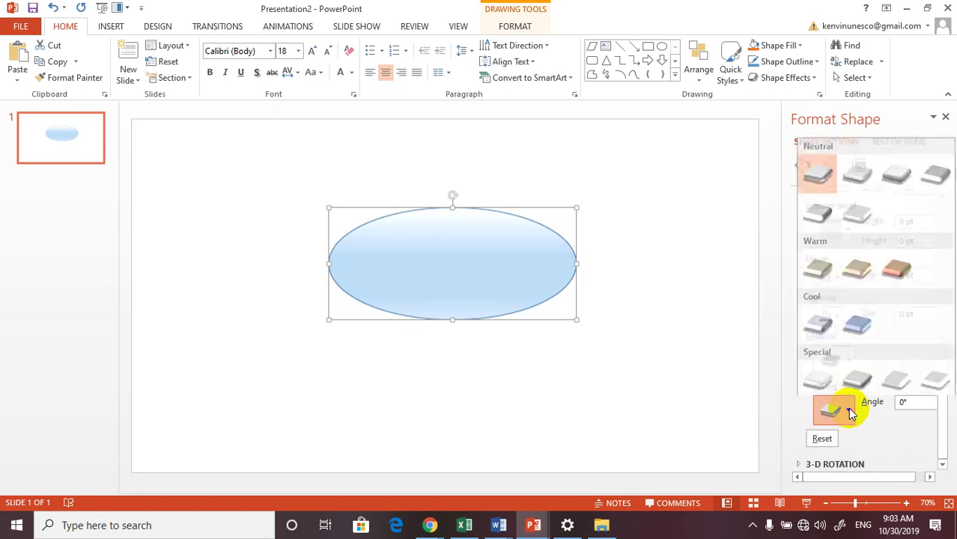
click(858, 259)
click(918, 402)
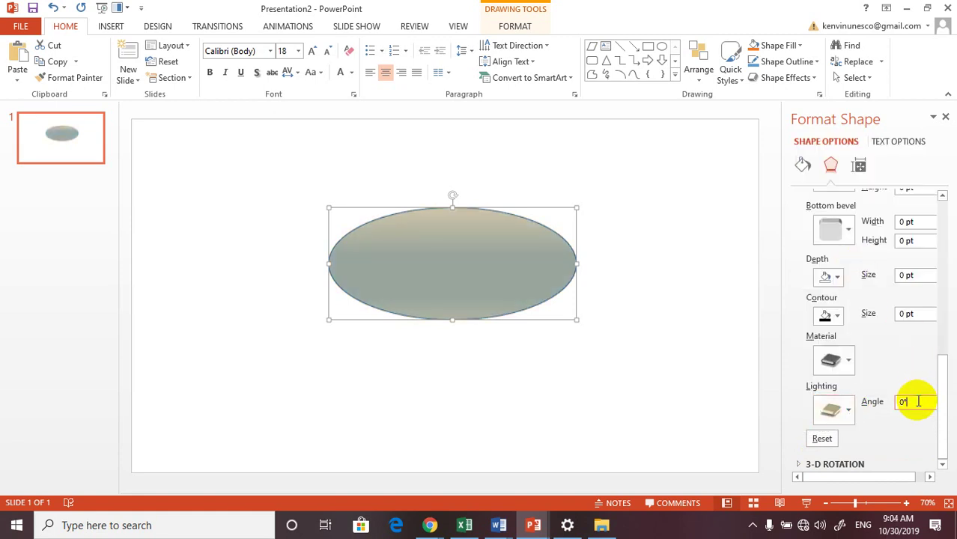
- Set the oval's lighting angle to 33°
double_click(915, 401)
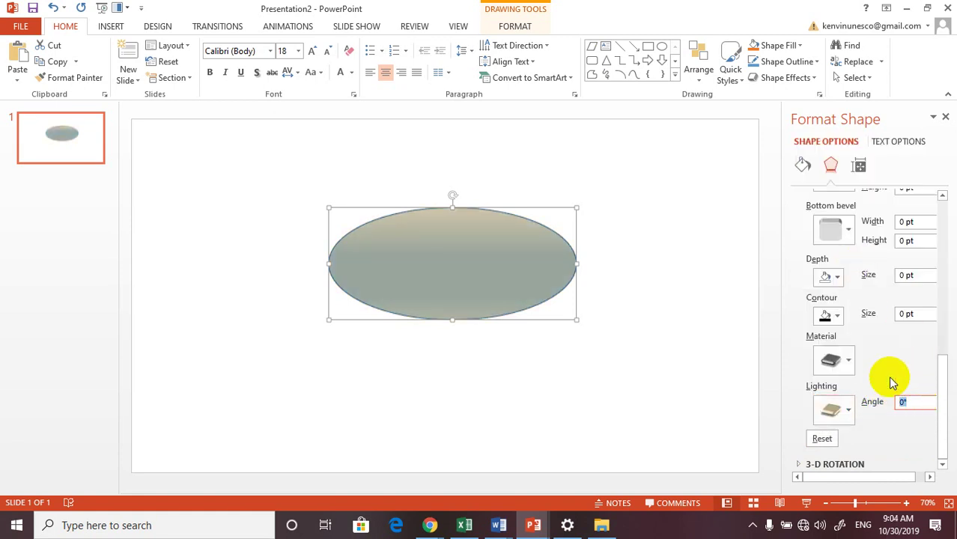
text(33)
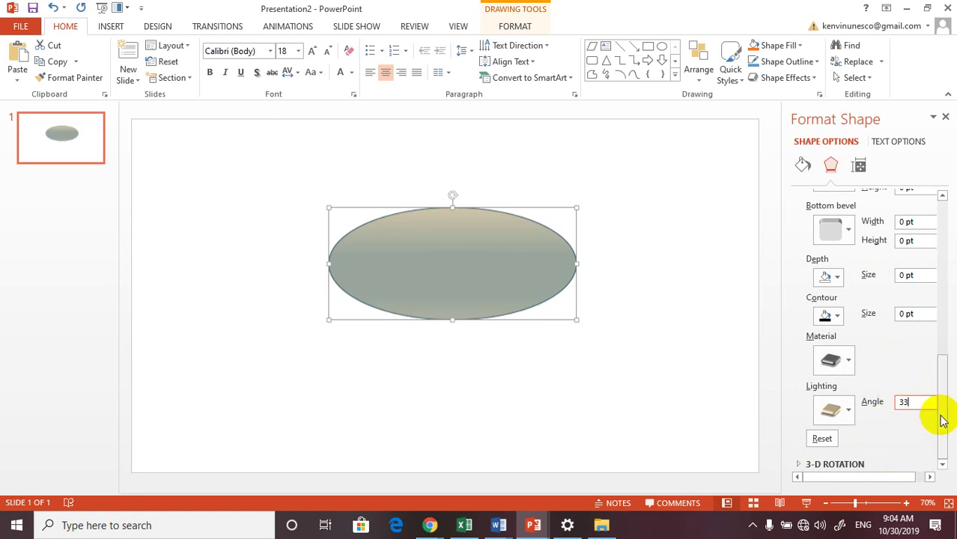
click(803, 466)
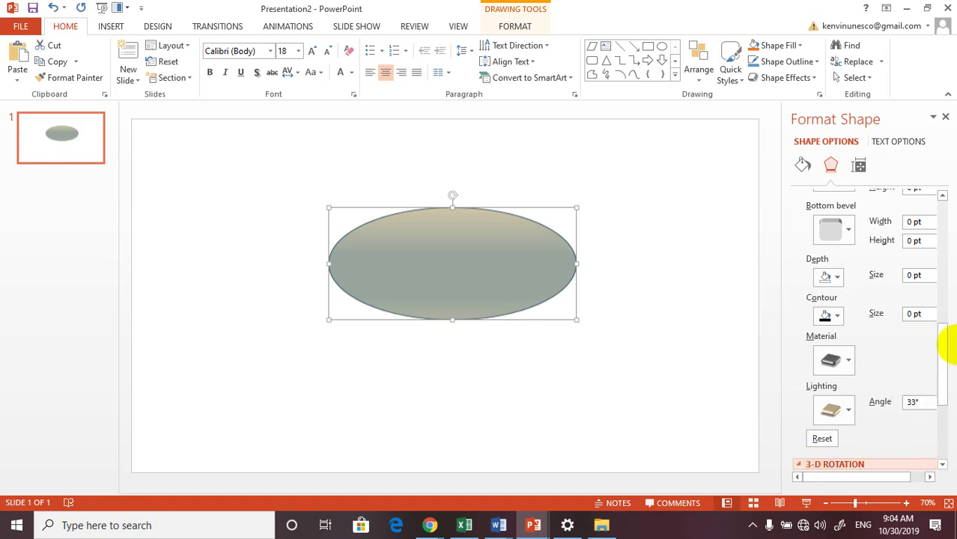
drag(945, 352, 944, 423)
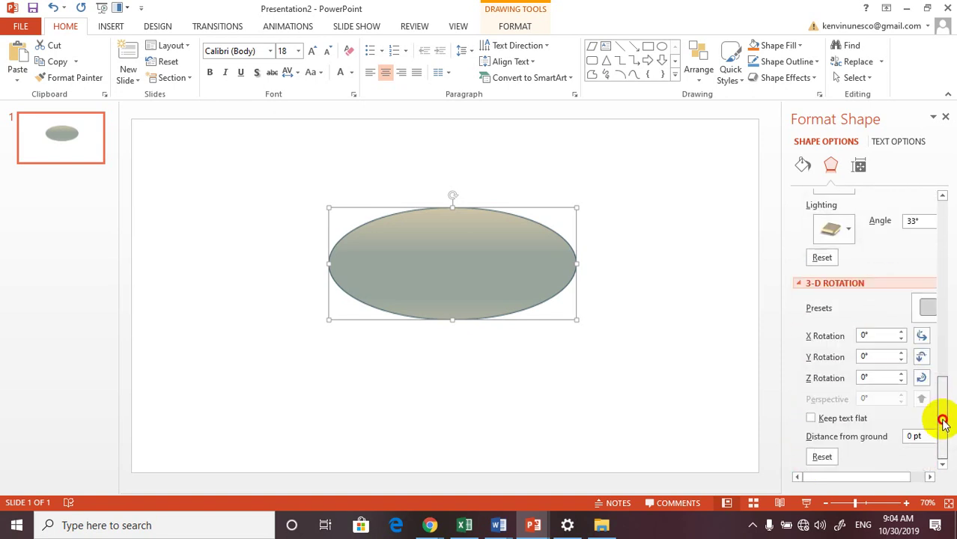
- Adjust the oval's X Rotation with the spinner until it reads 60°
click(902, 332)
click(902, 333)
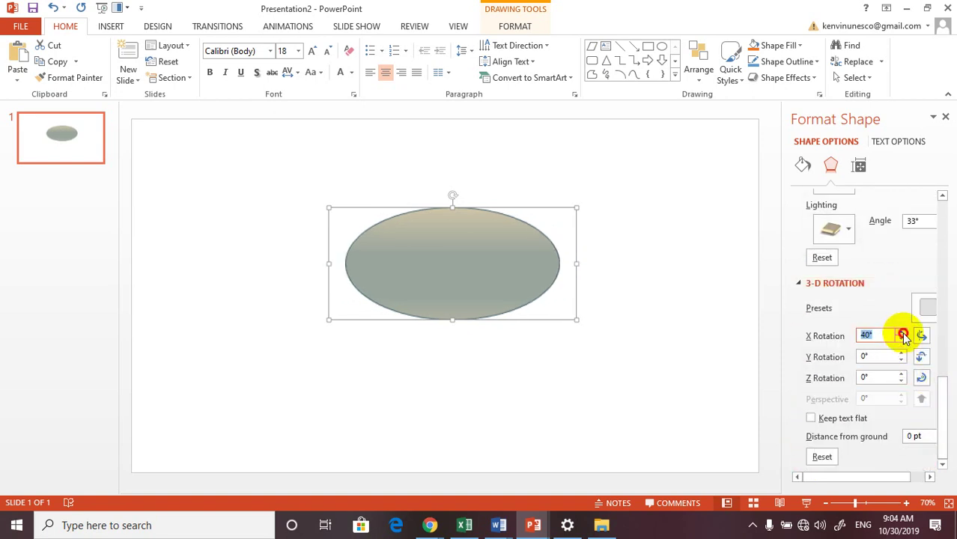
click(902, 333)
click(903, 333)
click(902, 333)
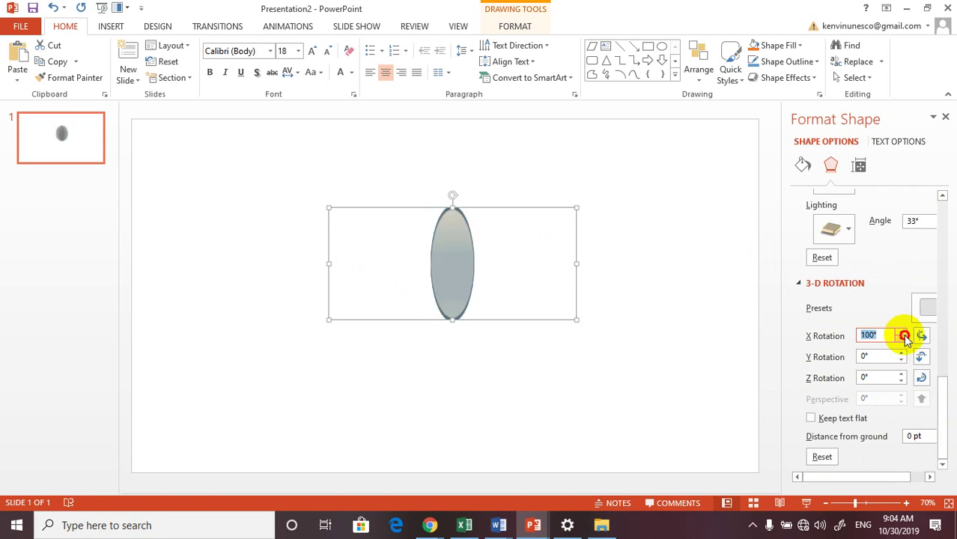
click(903, 334)
click(904, 334)
click(904, 334)
click(903, 334)
click(903, 334)
click(904, 334)
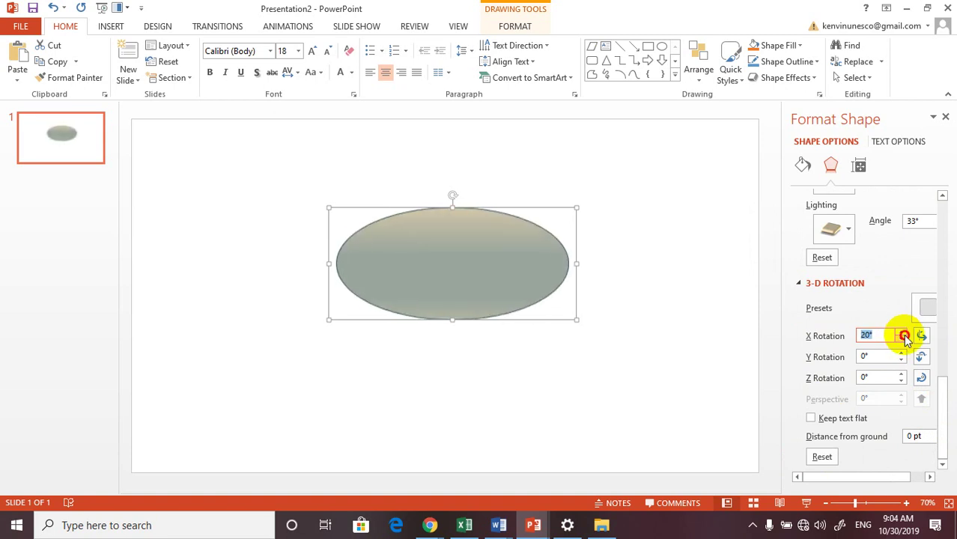
click(904, 334)
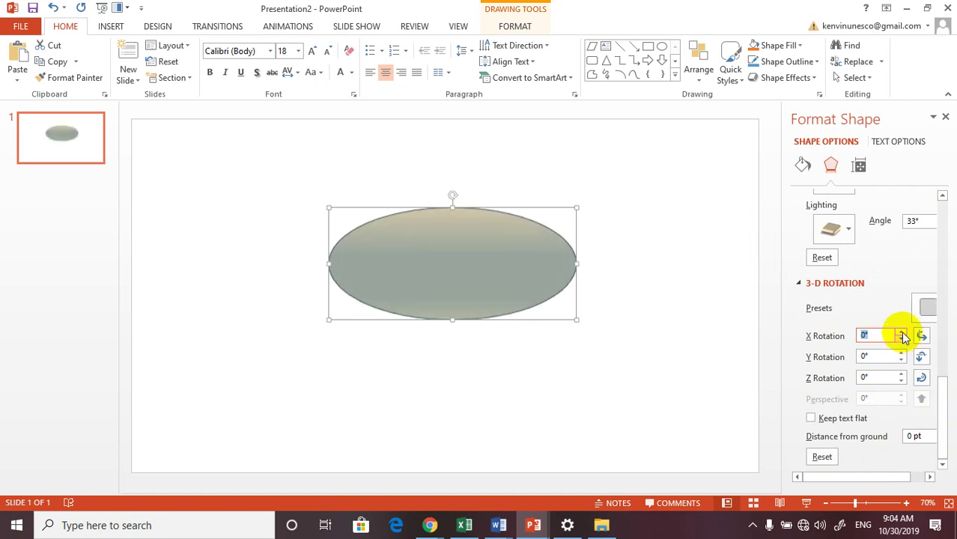
click(902, 333)
click(902, 333)
click(902, 333)
click(903, 334)
click(902, 333)
click(903, 333)
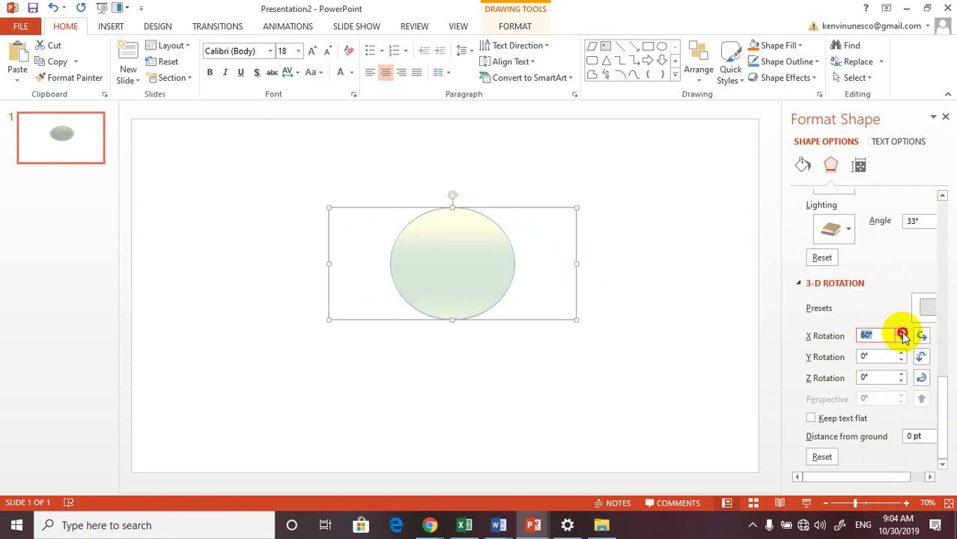
click(902, 334)
click(901, 334)
click(901, 334)
click(902, 334)
click(902, 334)
click(901, 334)
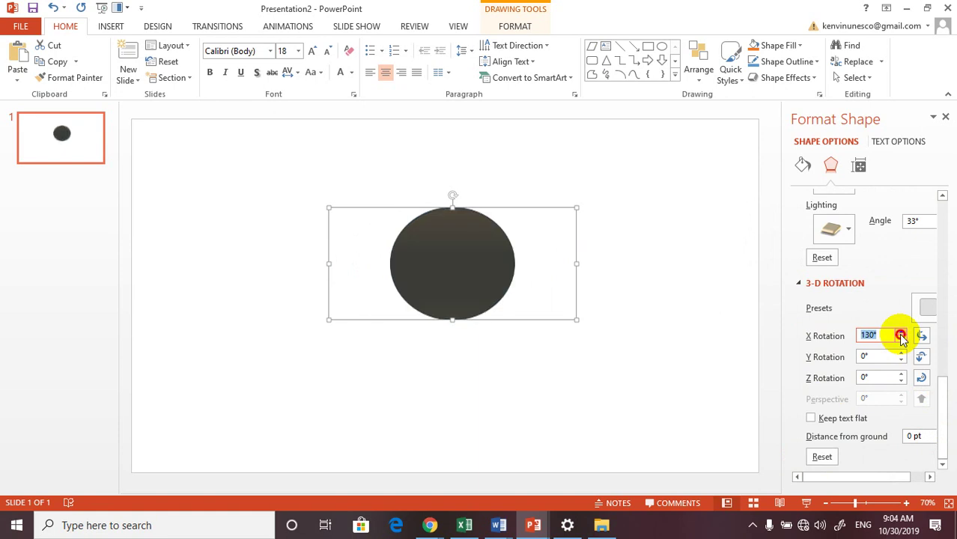
click(901, 334)
click(901, 334)
click(902, 334)
click(902, 340)
click(902, 341)
click(902, 340)
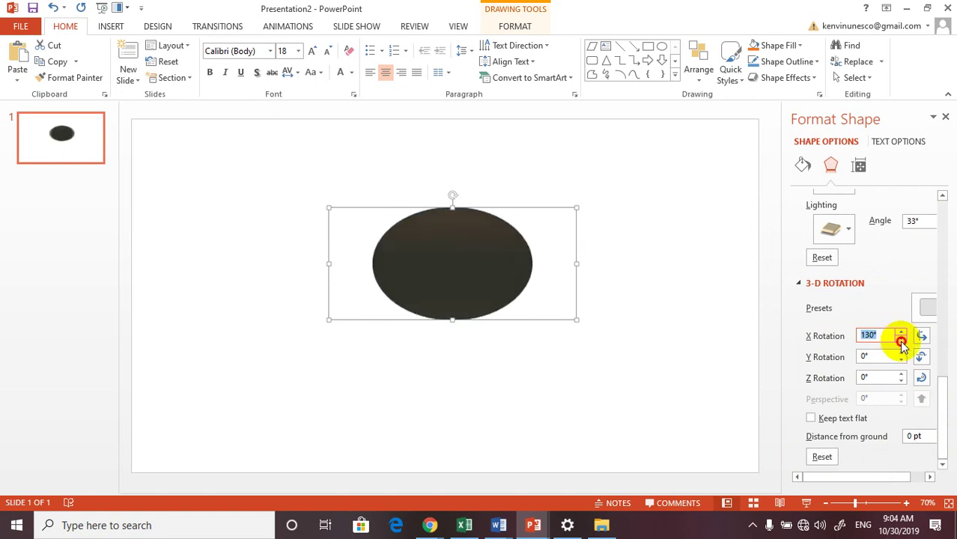
click(902, 341)
click(902, 341)
click(902, 341)
click(902, 341)
click(902, 341)
click(902, 341)
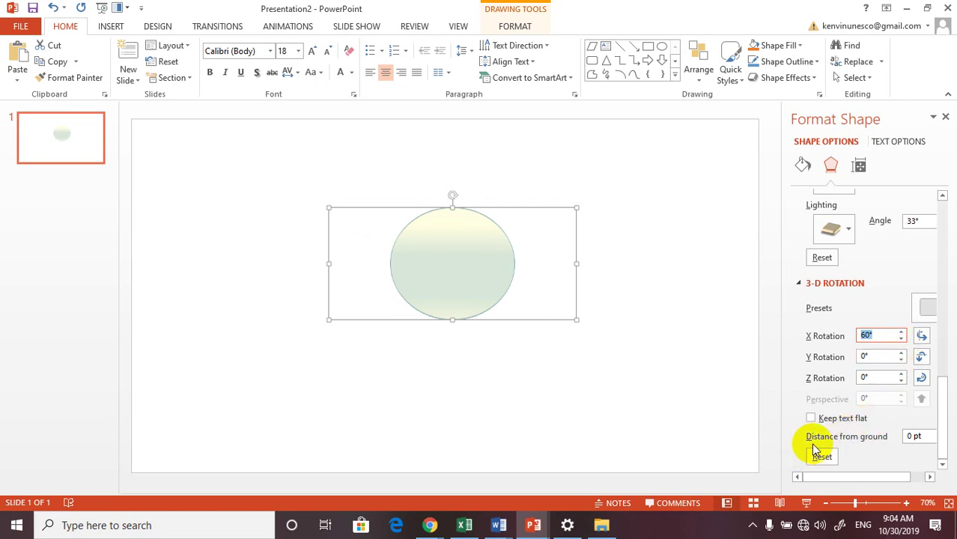
click(597, 224)
click(424, 254)
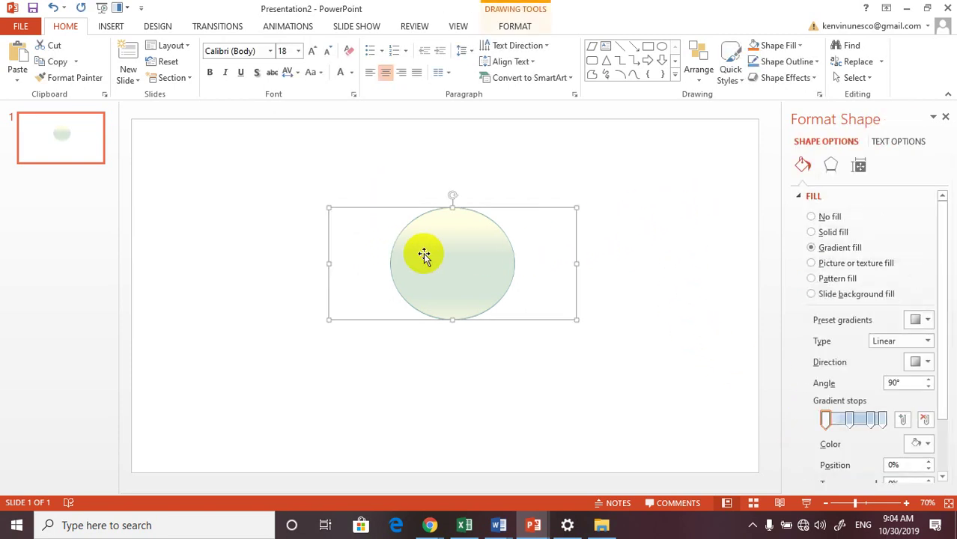
- Delete the old oval and draw a new circle near the slide centre
key(Delete)
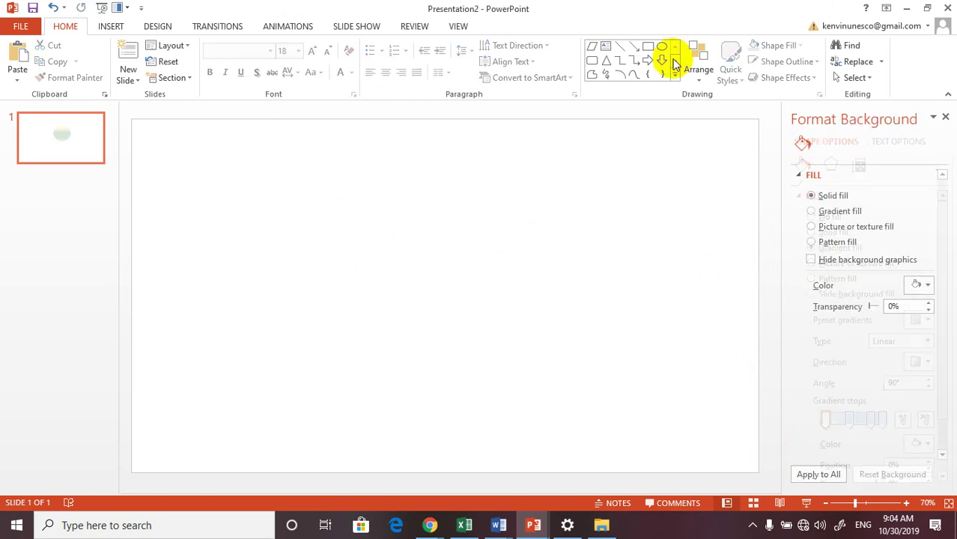
click(662, 46)
drag(362, 195, 507, 331)
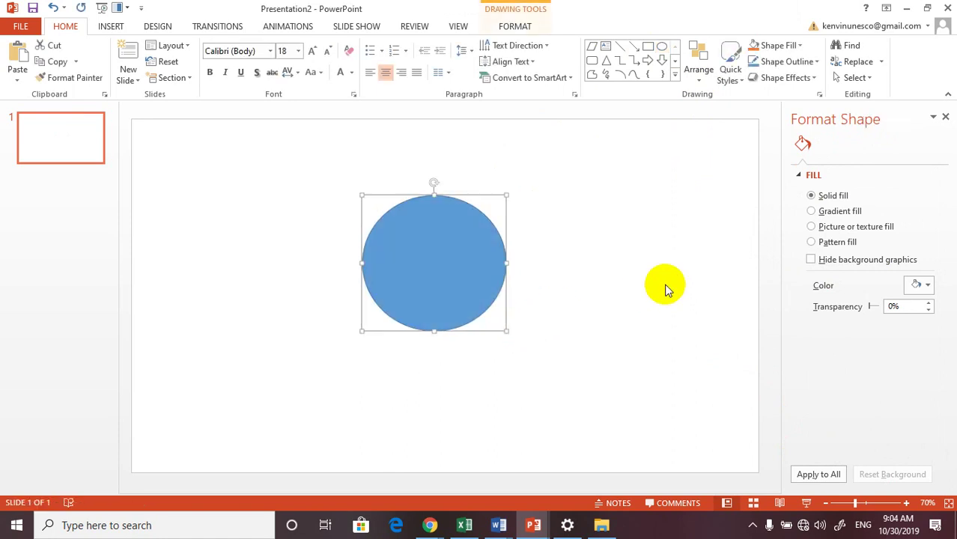
- Give the circle No fill and a 20.25 pt outline, then nudge it slightly right and down
click(800, 366)
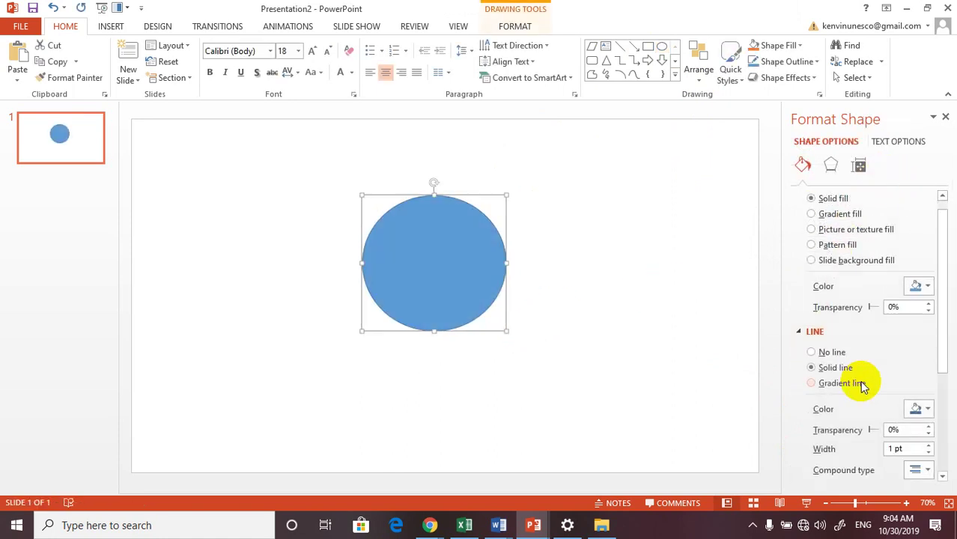
scroll(814, 331, down, 1)
scroll(824, 218, up, 2)
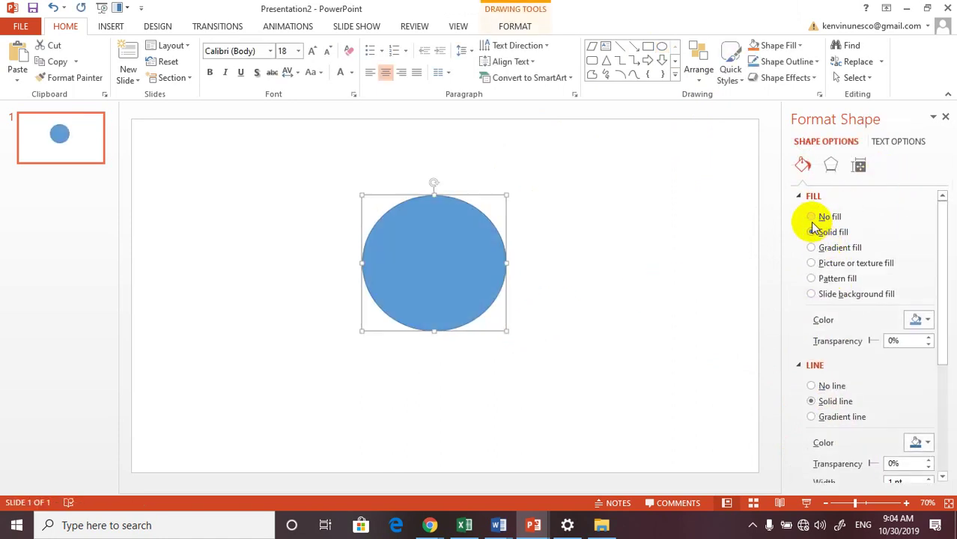
click(818, 216)
scroll(854, 370, down, 1)
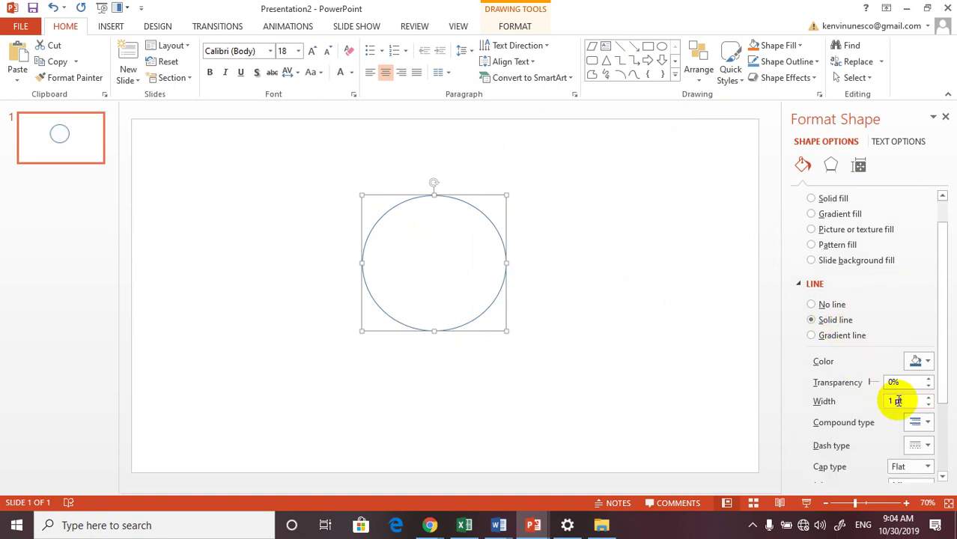
click(928, 399)
drag(928, 401, 927, 402)
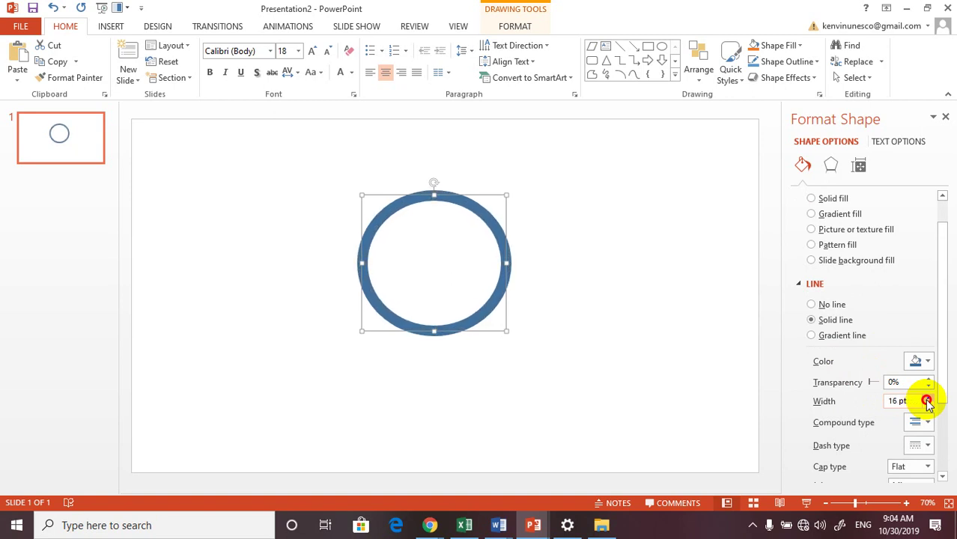
drag(928, 401, 928, 402)
click(541, 264)
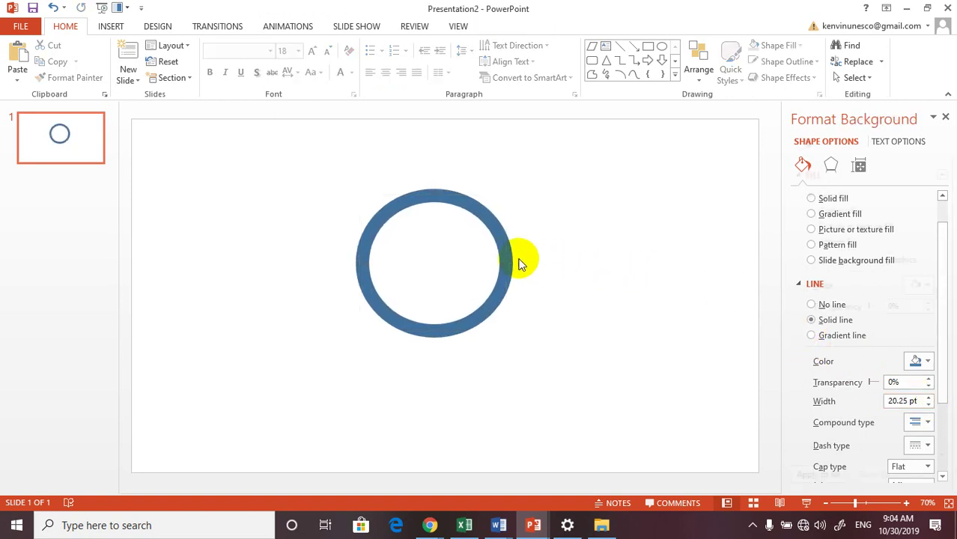
click(505, 247)
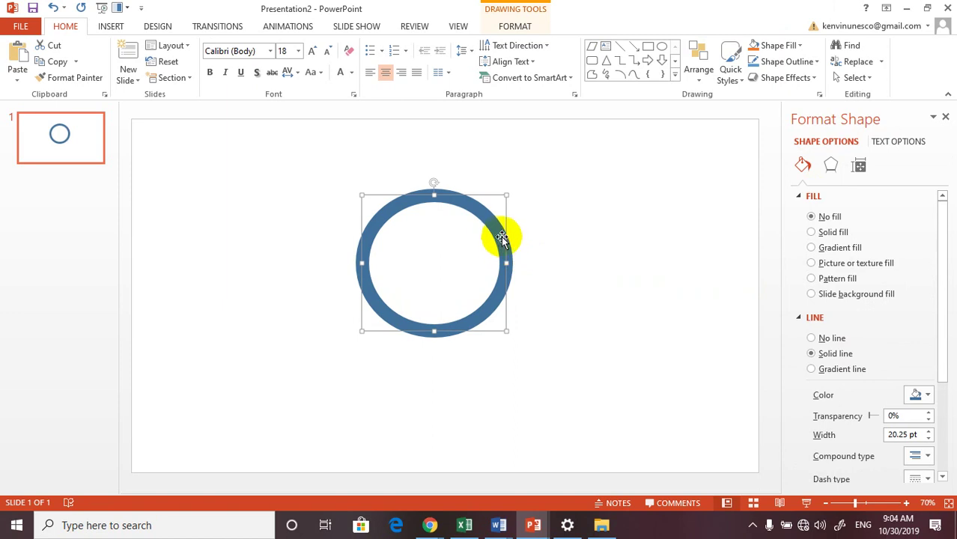
drag(499, 234, 513, 242)
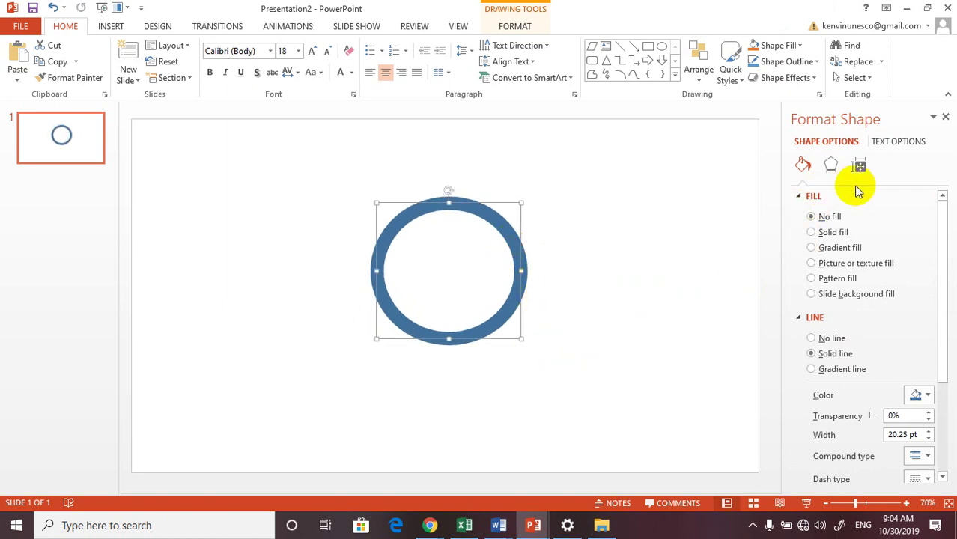
- Choose a 3-D material for the ring in its Effects settings
click(830, 166)
scroll(887, 336, down, 4)
scroll(915, 312, down, 4)
scroll(929, 389, down, 5)
scroll(929, 389, down, 3)
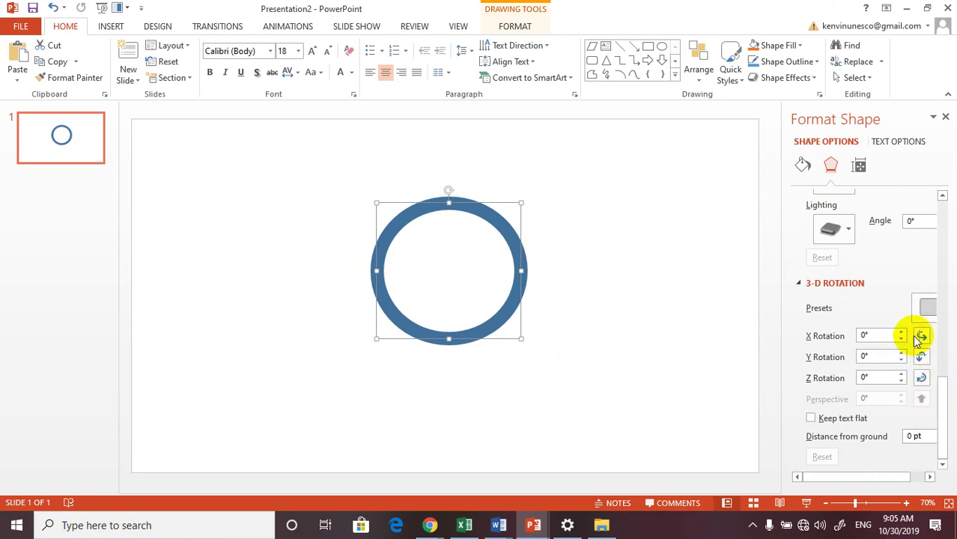
drag(942, 412, 944, 410)
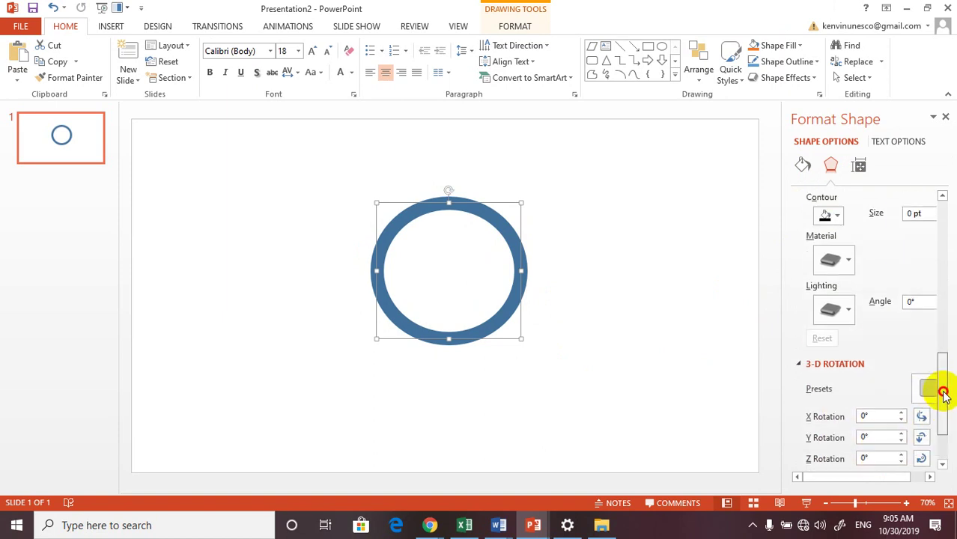
drag(944, 410, 936, 376)
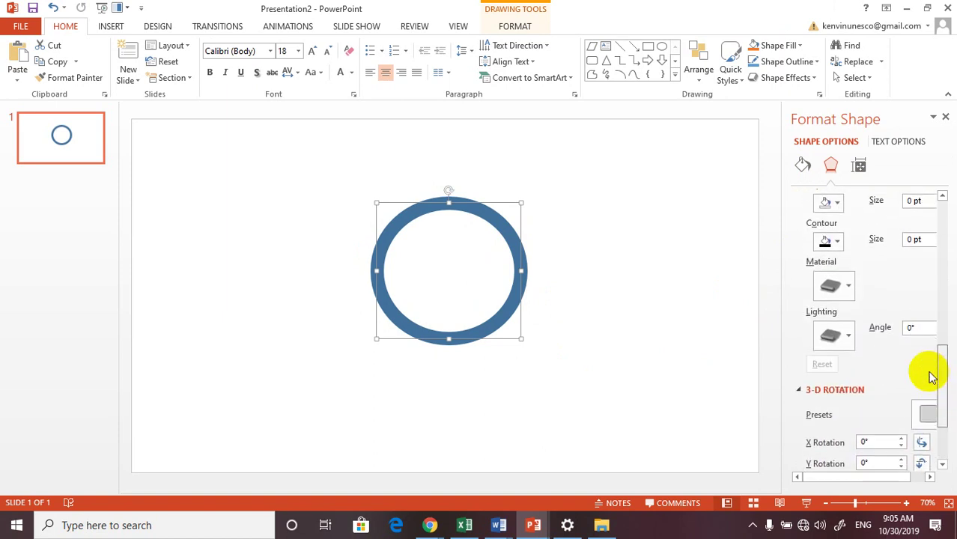
click(852, 294)
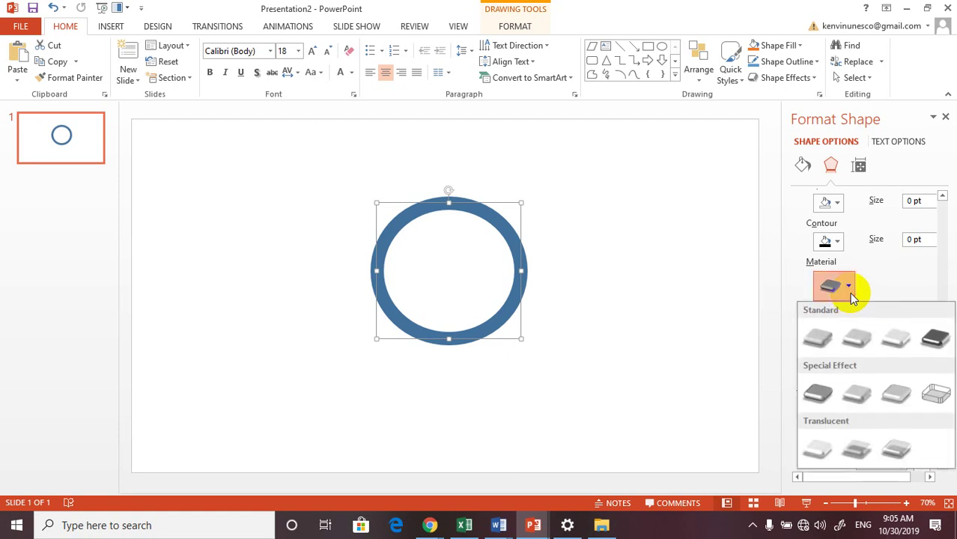
click(936, 340)
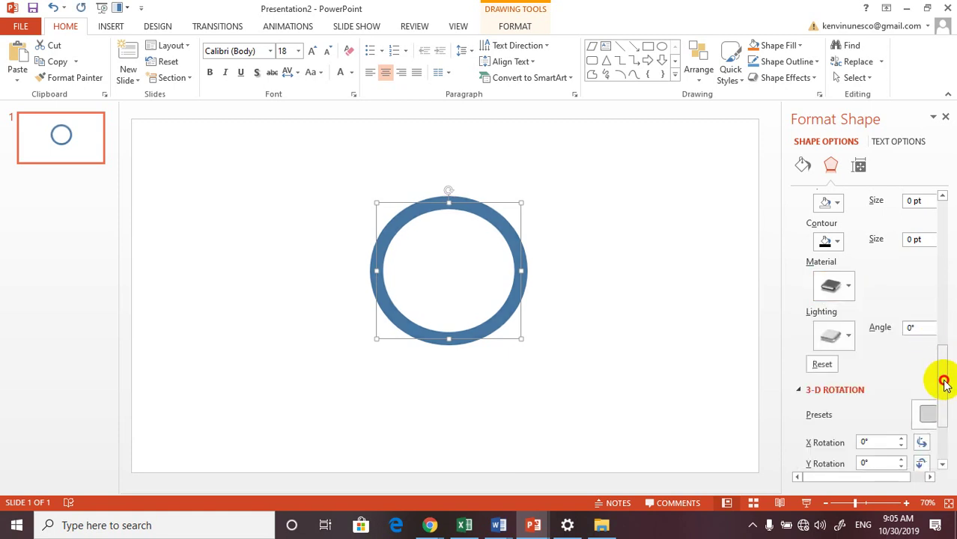
- Try different X Rotation values on the ring, ending back near flat at 359.9°
drag(944, 384, 936, 437)
click(943, 435)
drag(943, 442, 936, 428)
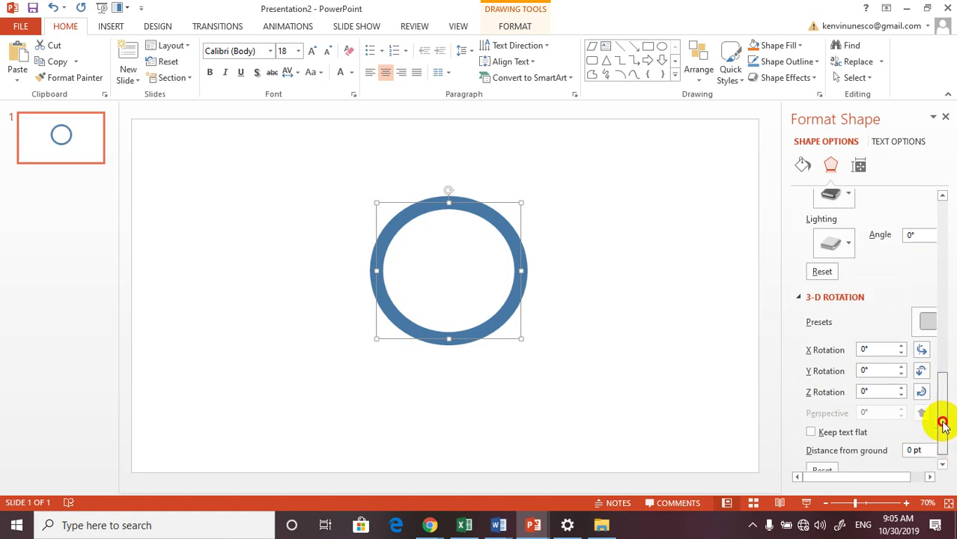
click(901, 347)
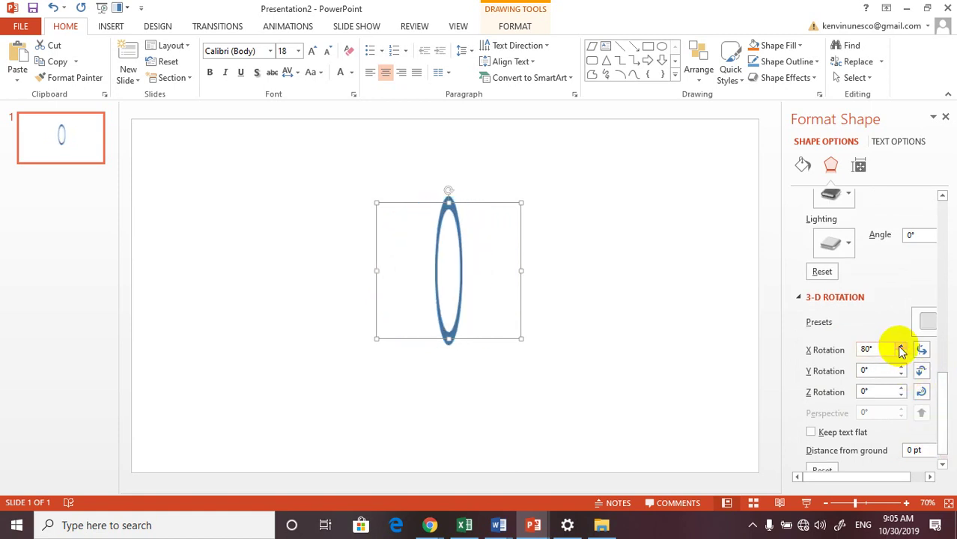
click(901, 354)
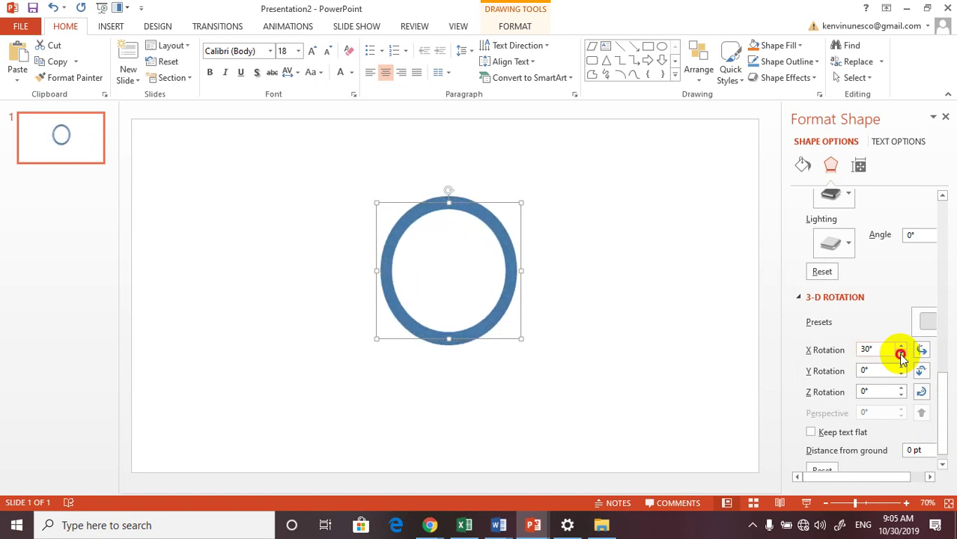
click(902, 347)
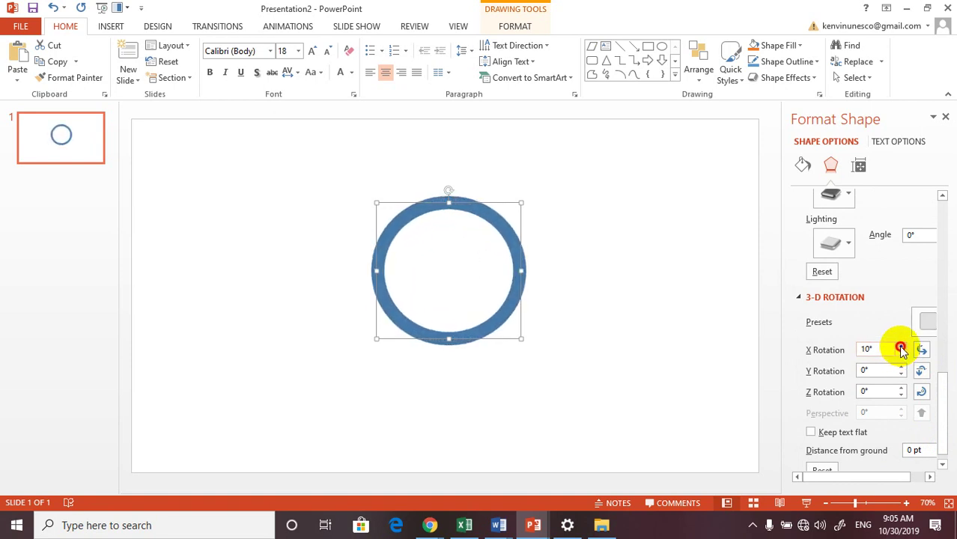
click(902, 346)
click(902, 347)
click(902, 347)
click(902, 347)
click(902, 347)
click(902, 347)
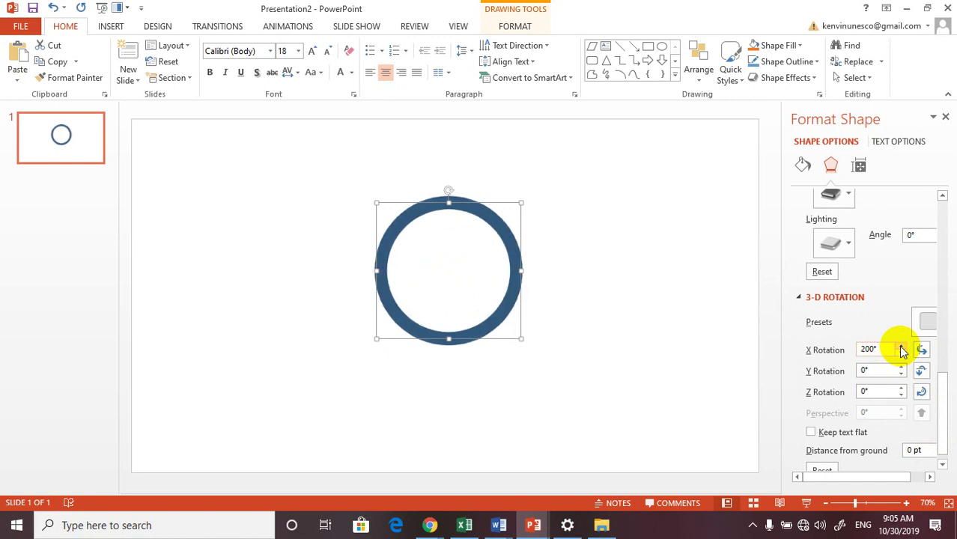
click(902, 347)
click(902, 347)
click(902, 347)
click(901, 347)
click(902, 347)
click(901, 347)
click(901, 347)
click(901, 346)
click(902, 346)
click(901, 347)
click(901, 347)
click(902, 347)
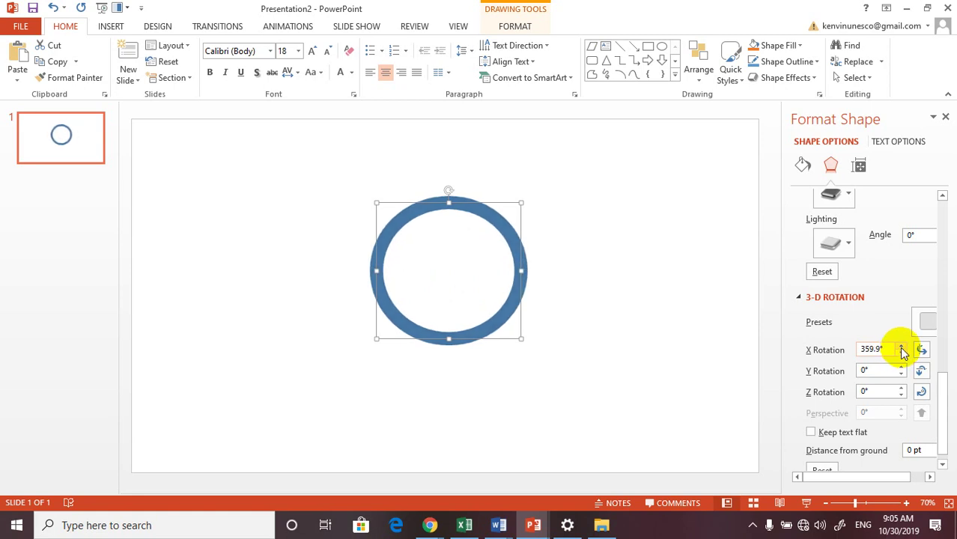
- Set the ring's Y Rotation to 50° so it becomes a flattened ellipse
click(902, 368)
click(902, 368)
click(902, 368)
click(902, 368)
click(902, 368)
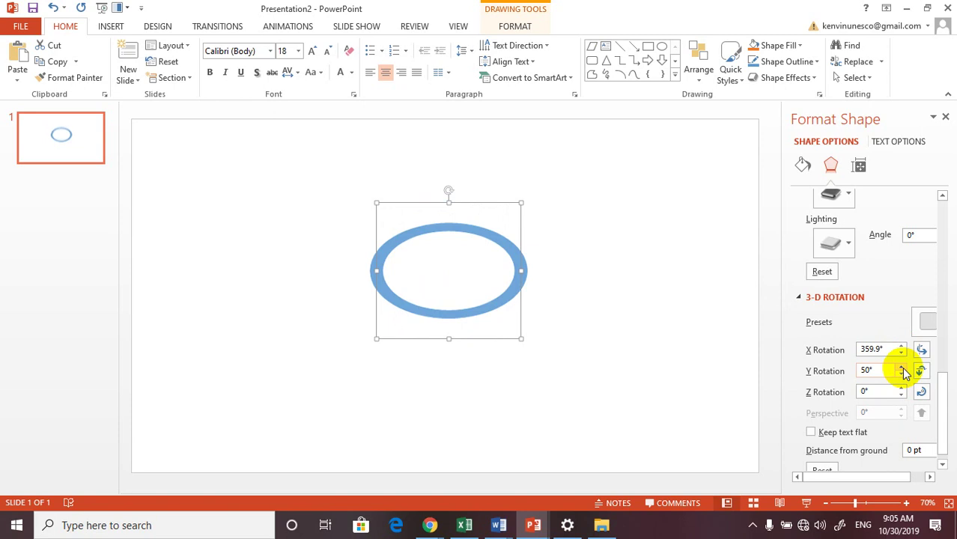
click(682, 330)
click(502, 240)
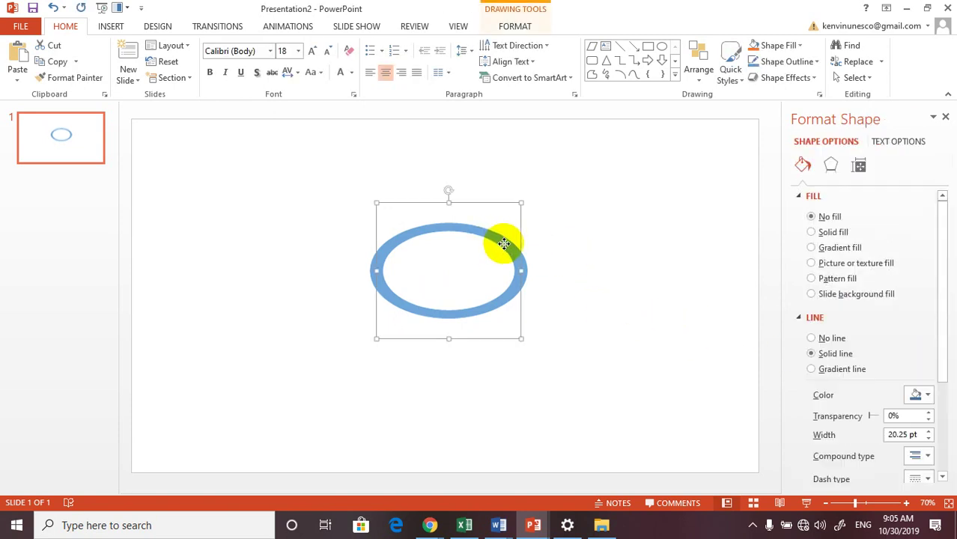
- Move the ring slightly down, then left and up near the slide centre
drag(501, 241, 504, 263)
click(642, 271)
click(526, 293)
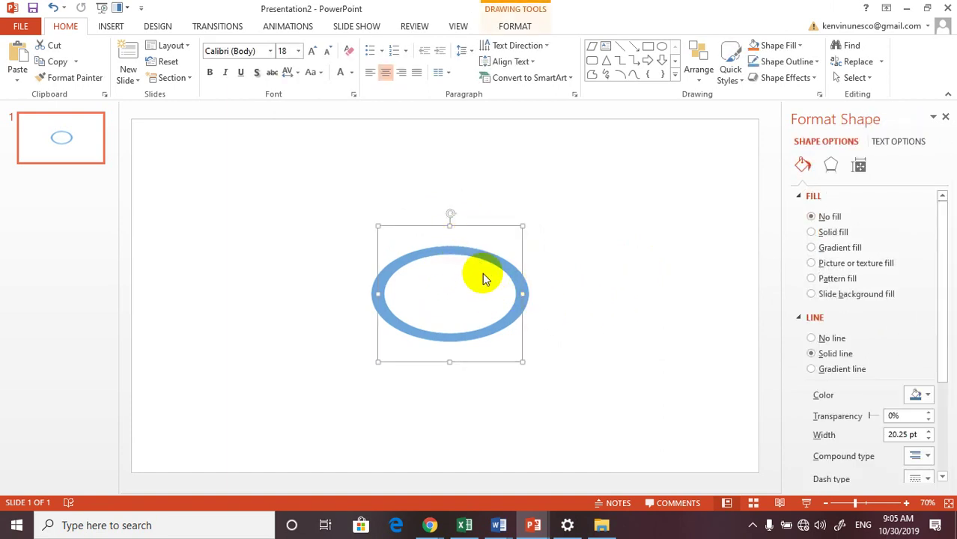
mouse_move(490, 260)
mouse_down()
mouse_move(438, 250)
mouse_move(463, 245)
mouse_move(474, 254)
mouse_up()
- Reselect the ring and delete it from the slide
scroll(917, 360, down, 3)
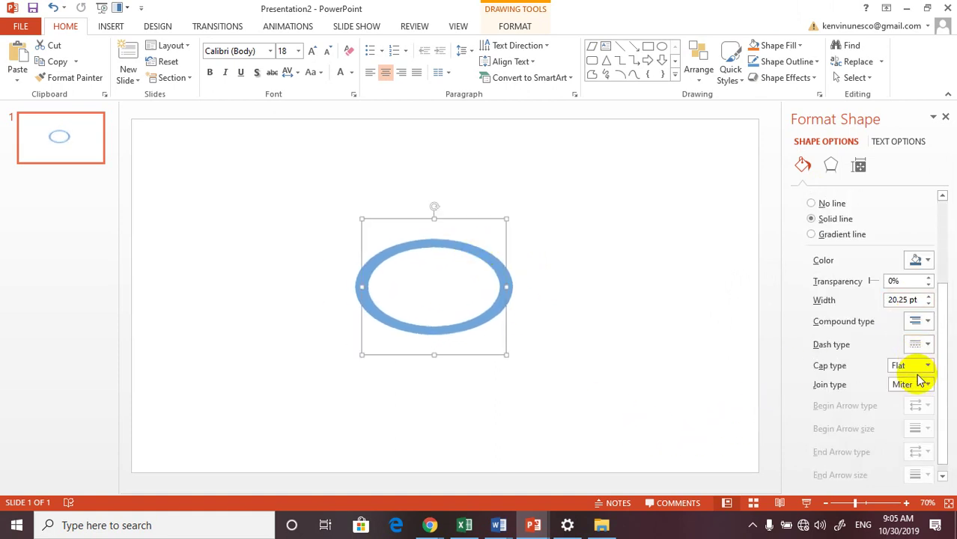
click(649, 322)
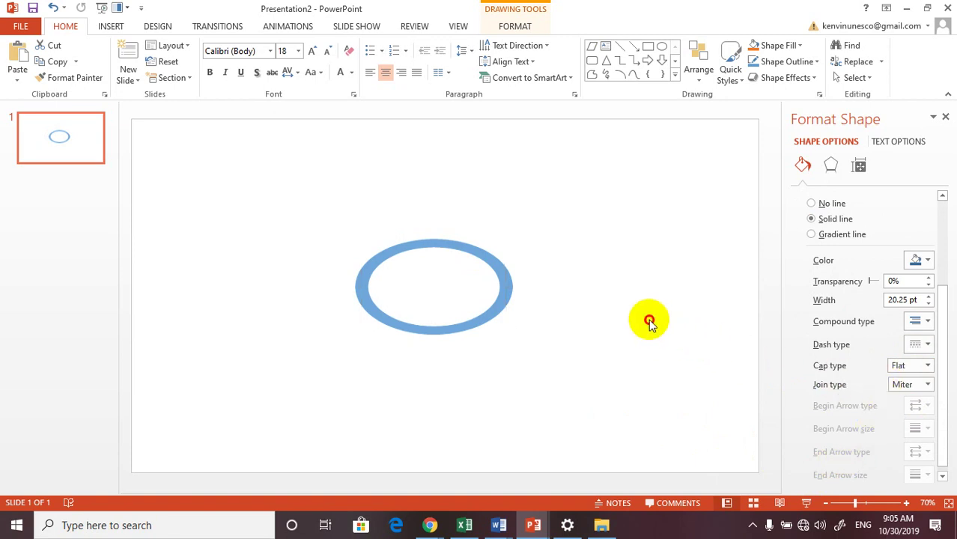
click(441, 248)
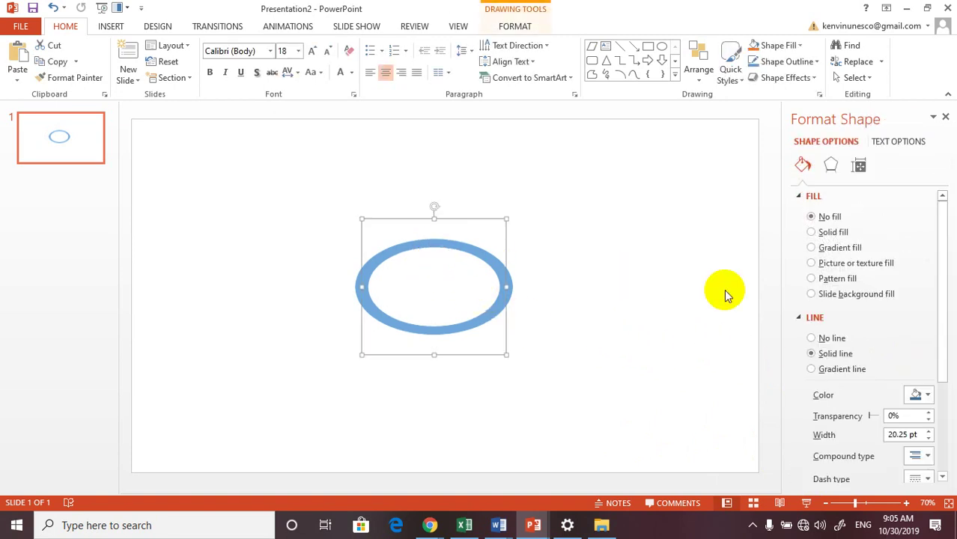
click(719, 315)
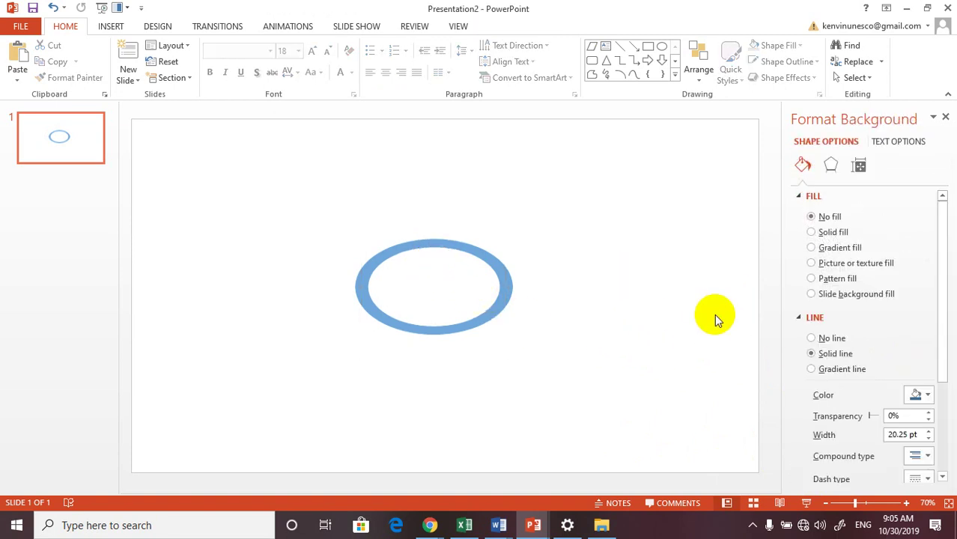
drag(281, 185, 569, 367)
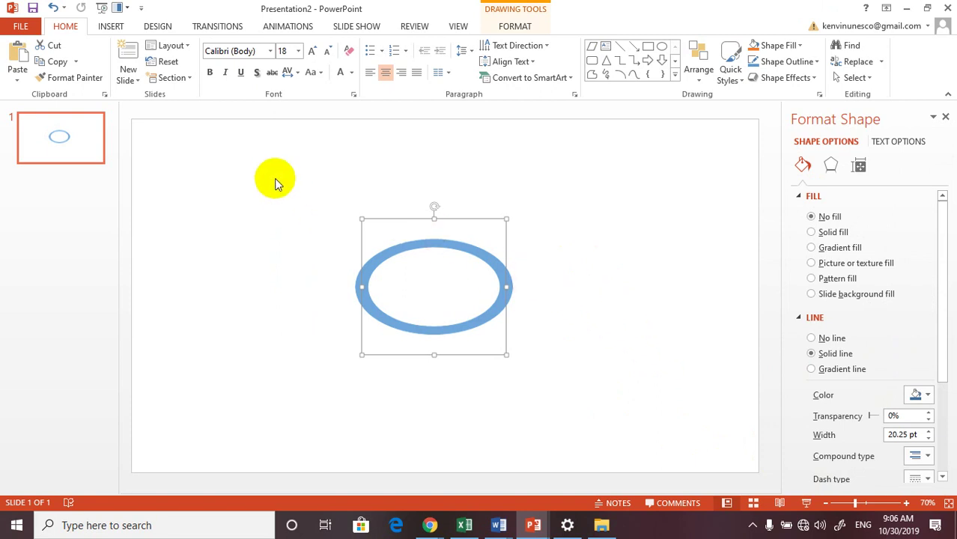
click(359, 240)
click(453, 245)
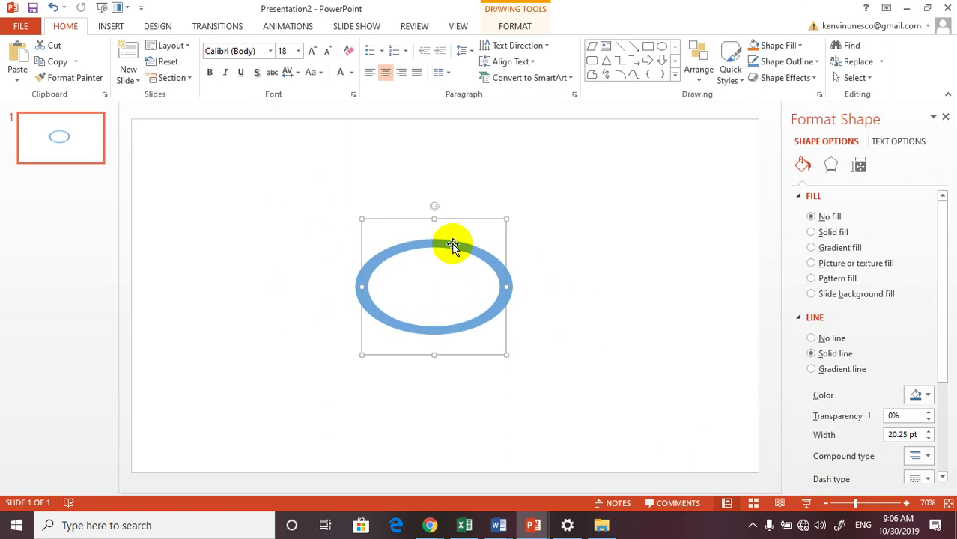
key(Delete)
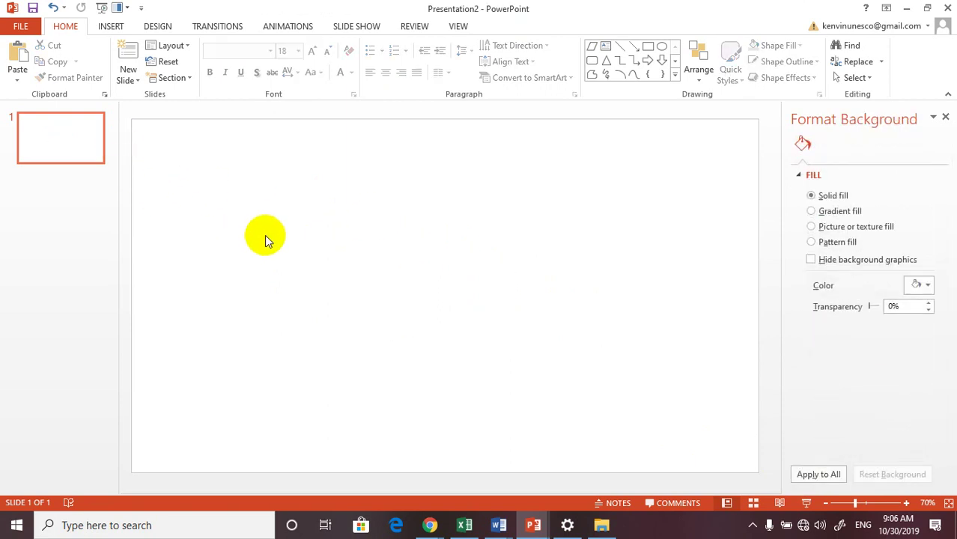
- Draw a solid blue circle in the upper-left of the slide and nudge it upward
click(662, 48)
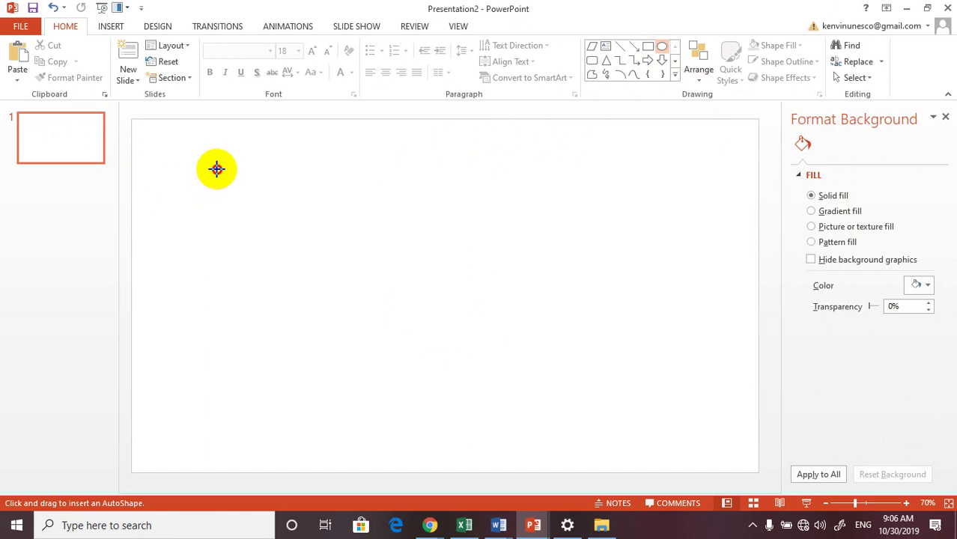
drag(216, 169, 326, 246)
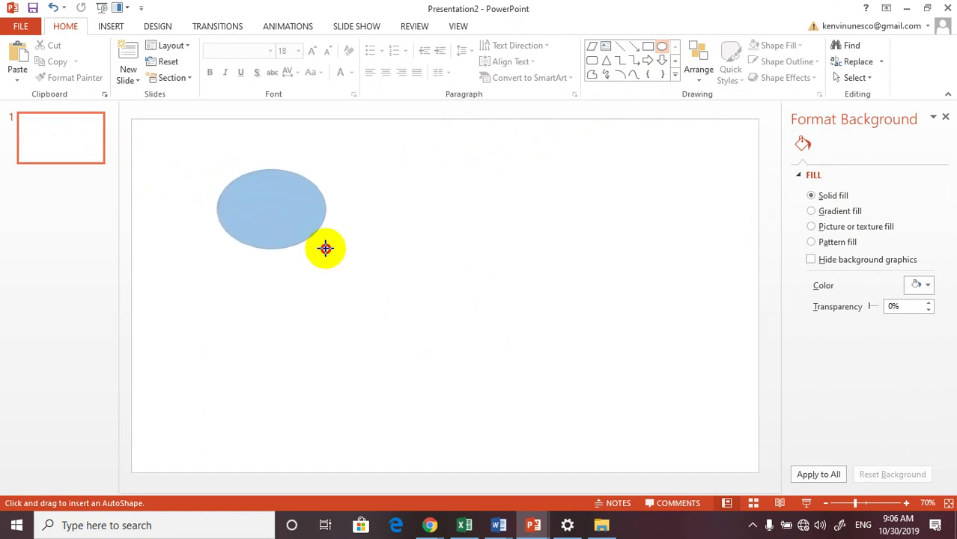
click(340, 251)
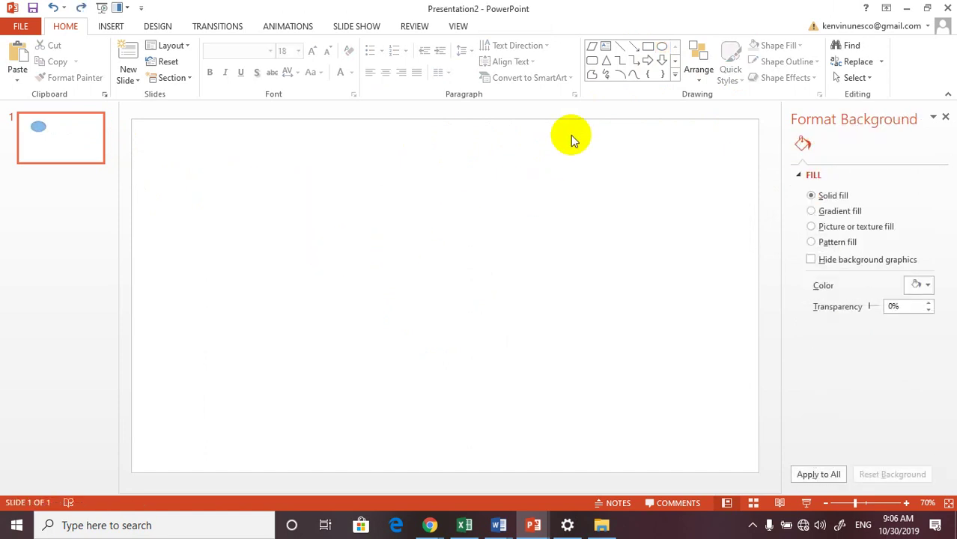
click(660, 48)
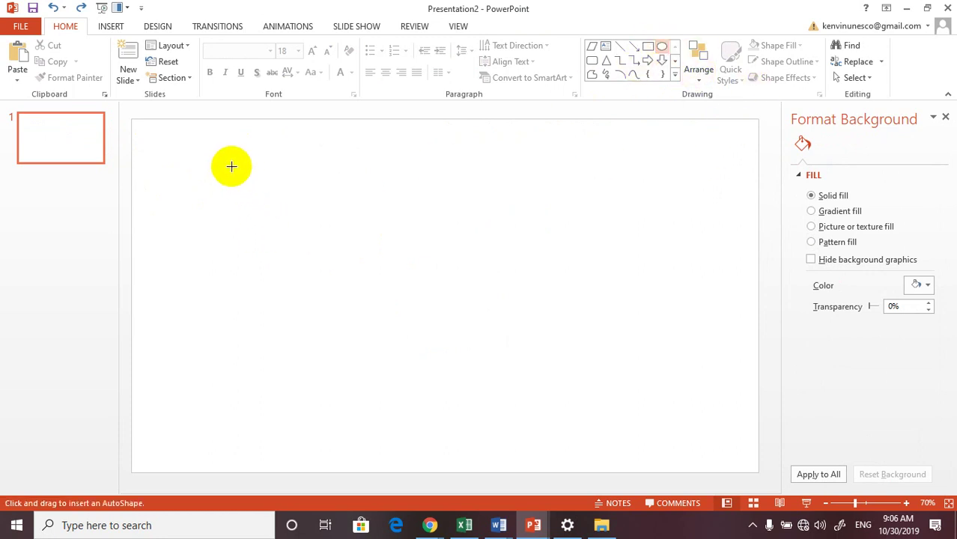
drag(228, 168, 302, 236)
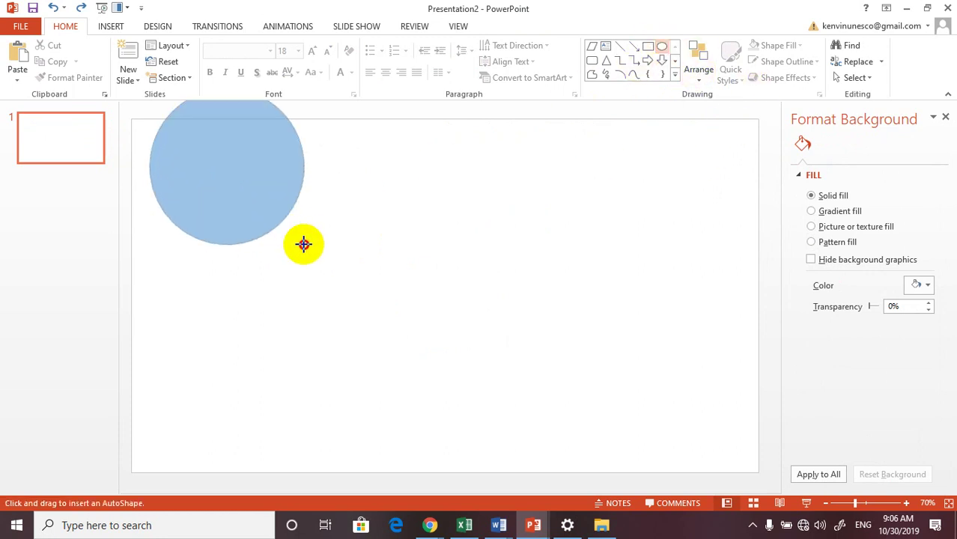
drag(302, 237, 307, 245)
drag(278, 220, 276, 208)
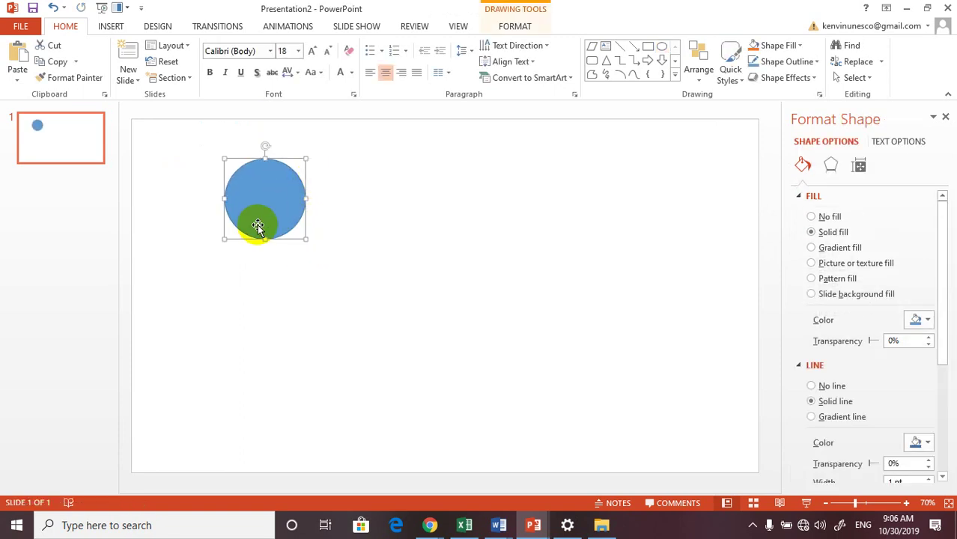
right_click(269, 198)
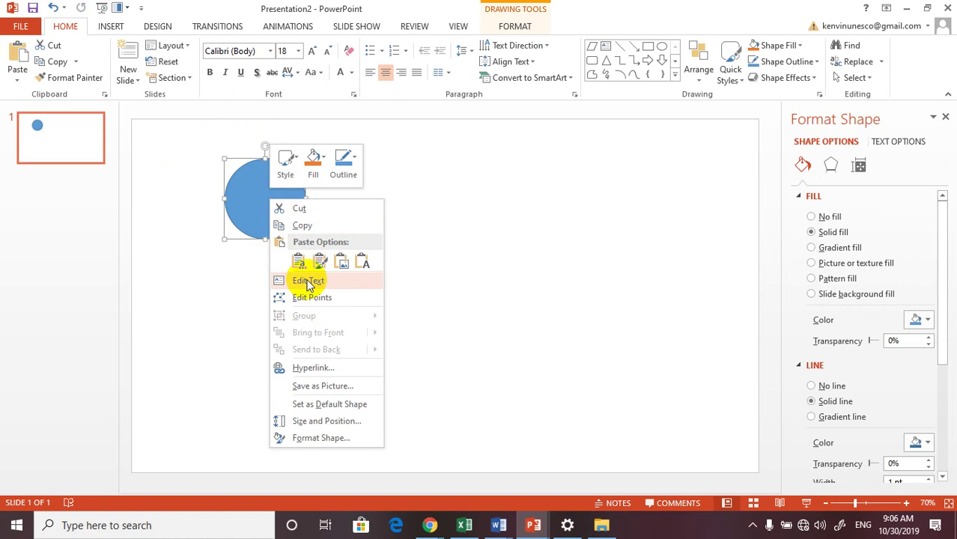
- Enter the label 'CÂU1' inside the circle, then shrink the circle slightly from its corner
click(308, 283)
text(CÂU1)
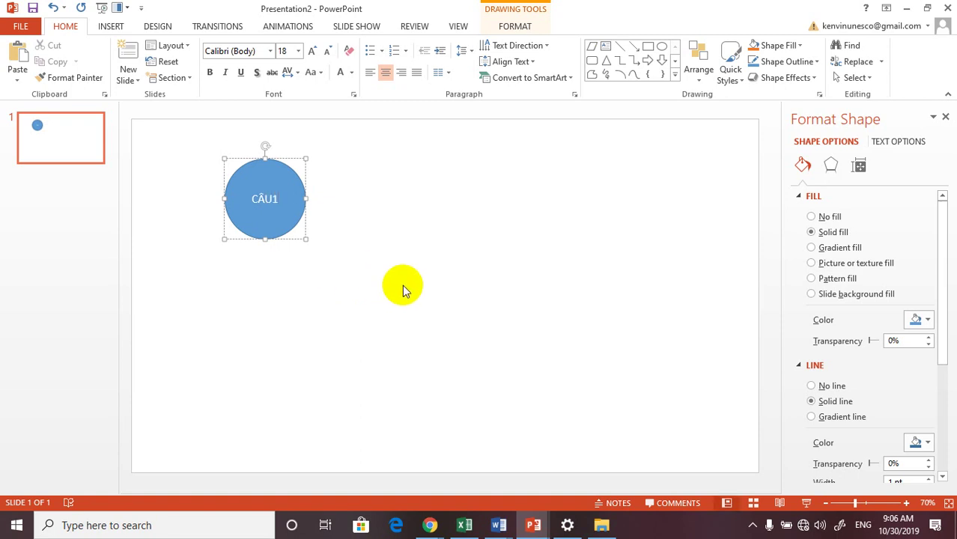
click(382, 270)
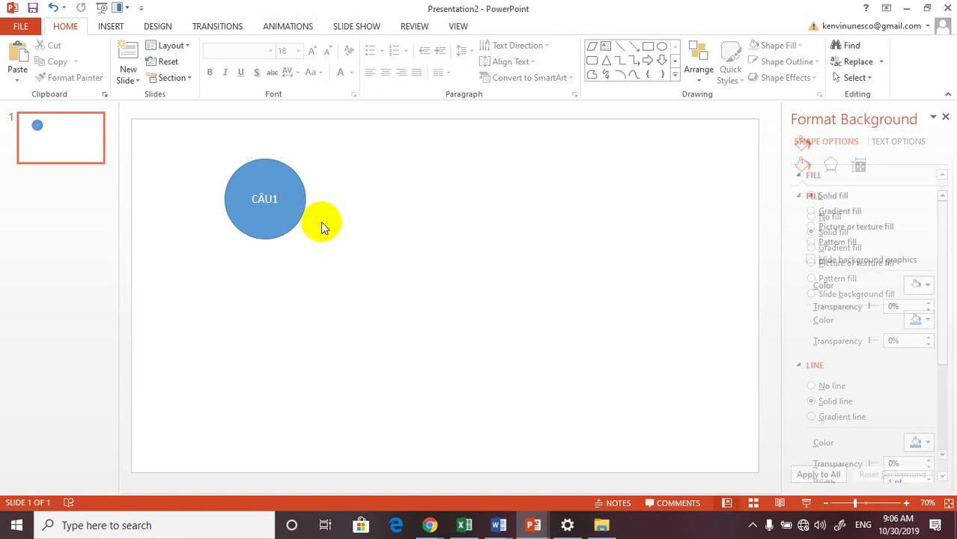
click(302, 167)
drag(307, 160, 291, 174)
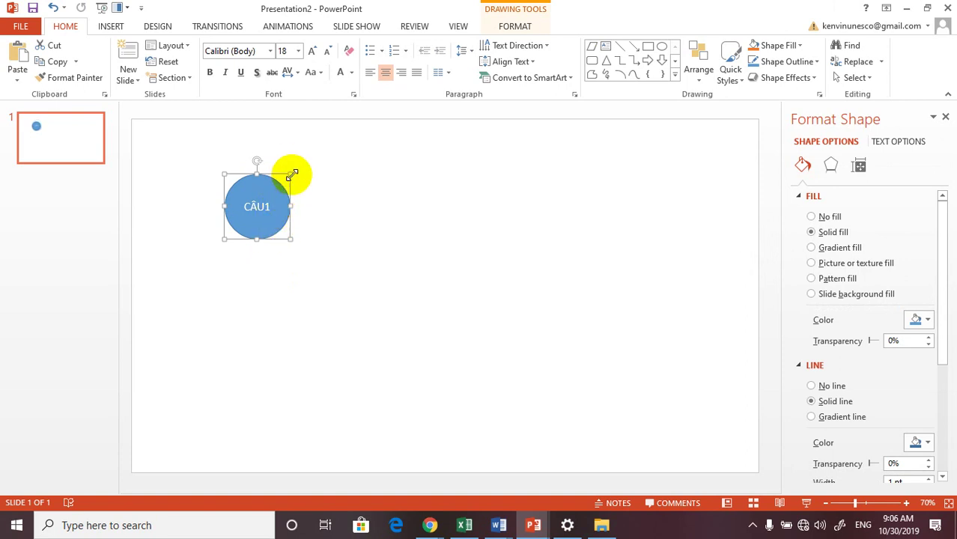
- Shrink the CÂU1 circle slightly and delete a stray copy placed to its right
drag(289, 177, 279, 187)
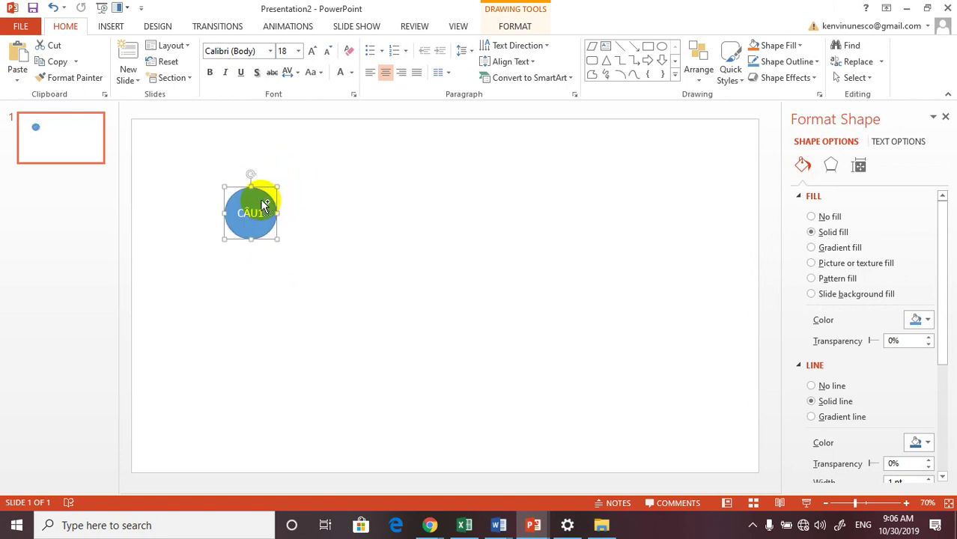
drag(262, 204, 331, 199)
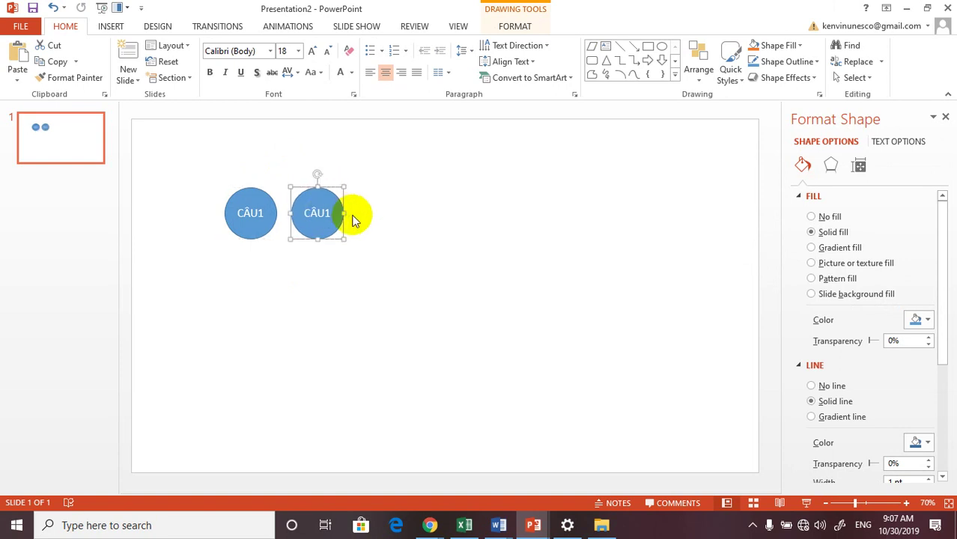
click(365, 241)
click(331, 200)
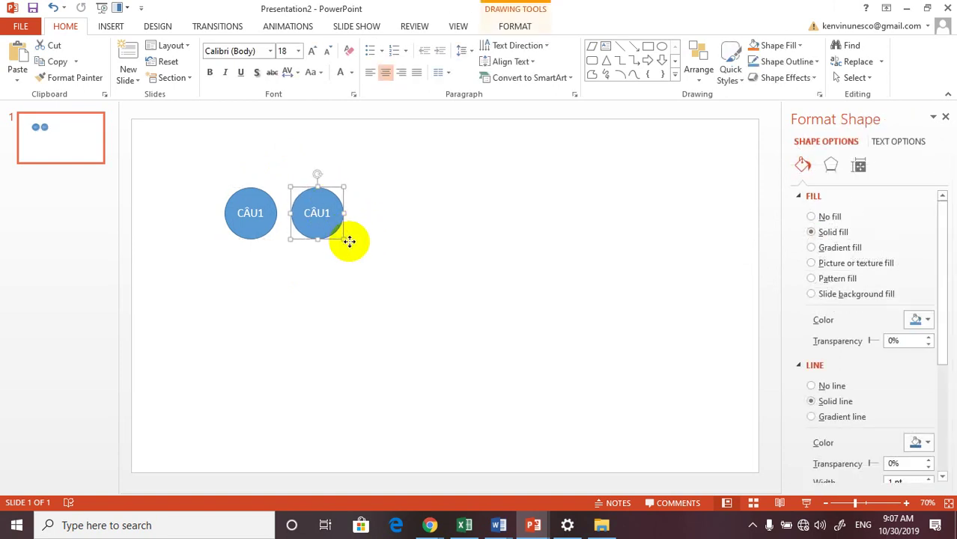
key(Delete)
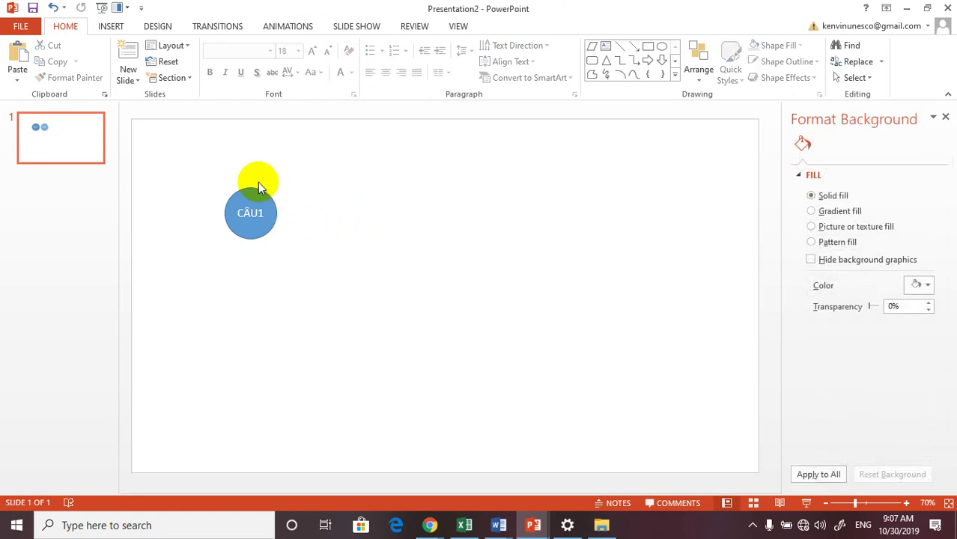
- Make three copies of the CÂU1 circle in a row to the right, then select all four
click(267, 210)
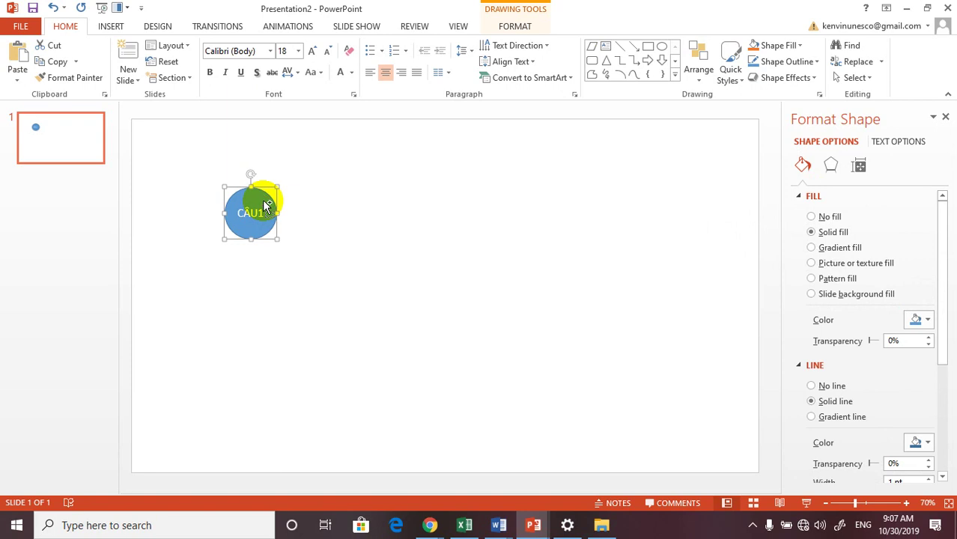
drag(267, 205, 348, 209)
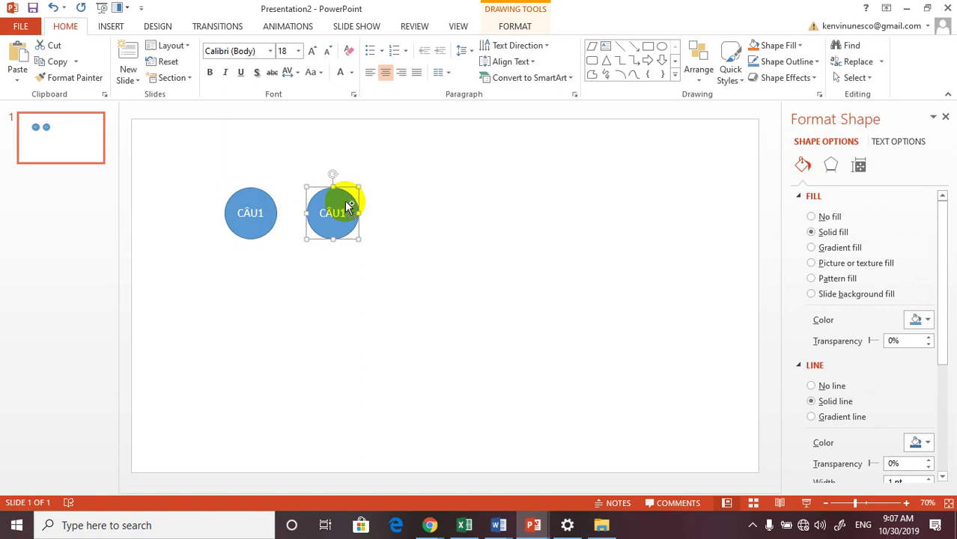
drag(346, 200, 444, 205)
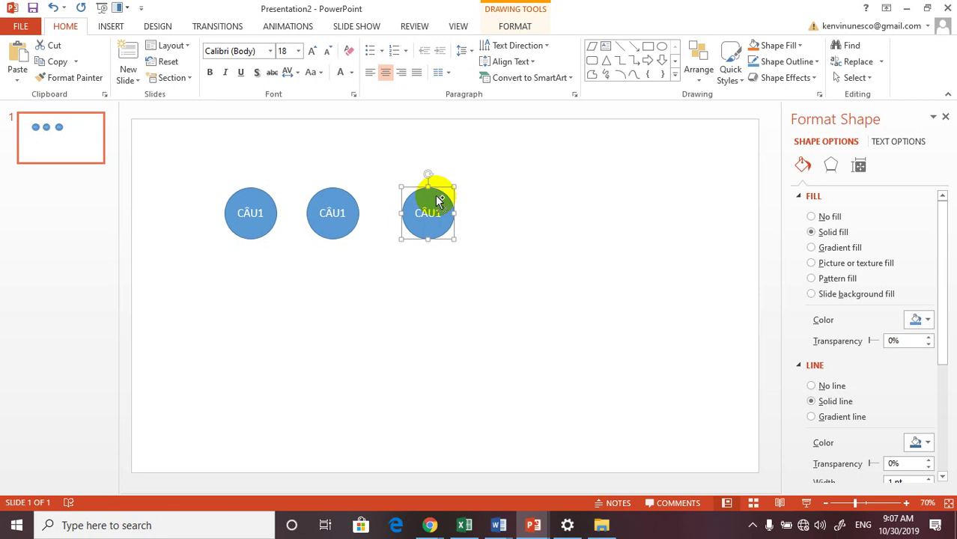
drag(439, 201, 528, 204)
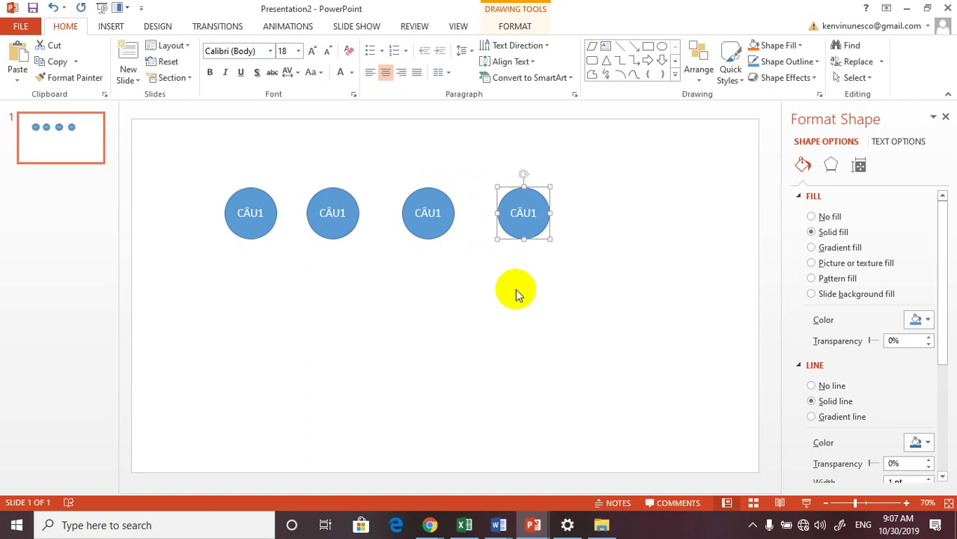
click(517, 297)
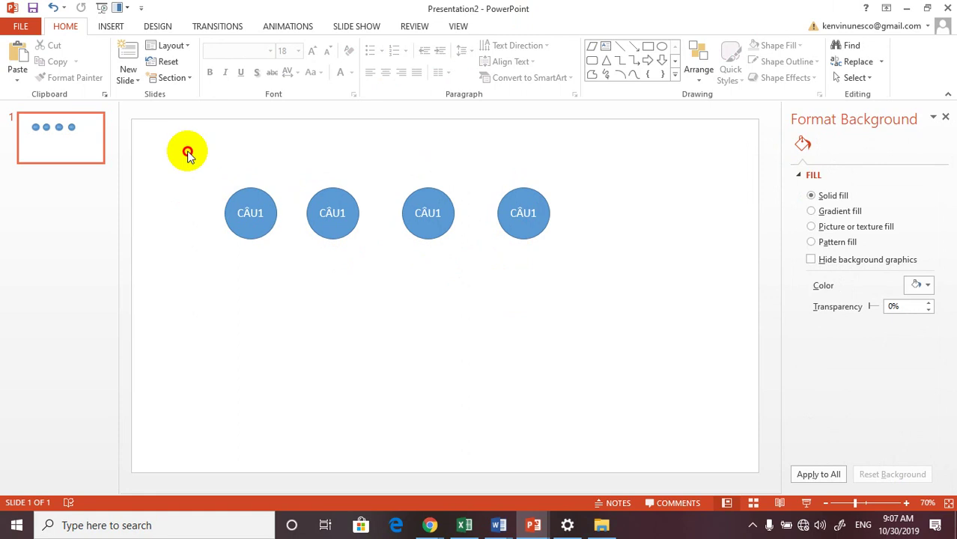
drag(187, 152, 614, 268)
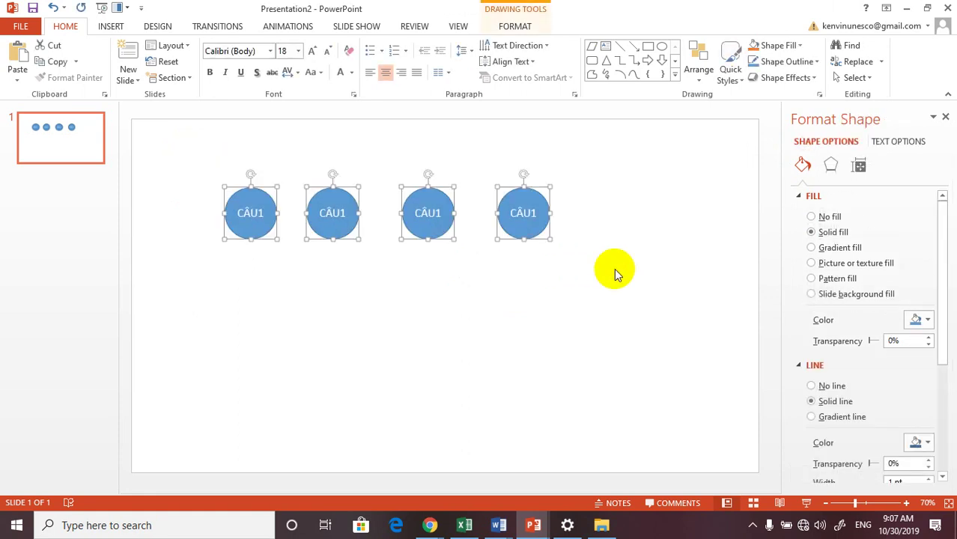
- Delete the four circles and draw a new circle near the slide's top-left
key(Delete)
click(662, 46)
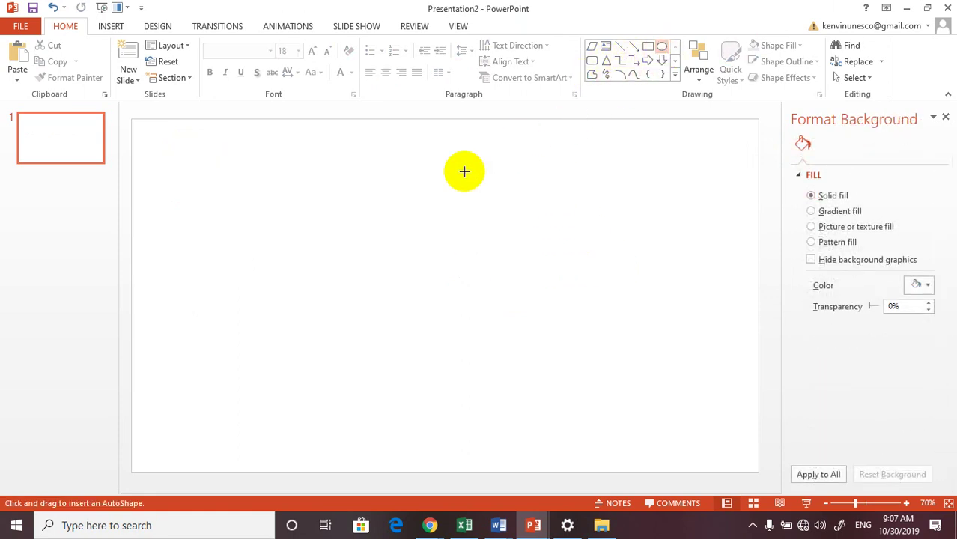
drag(213, 170, 279, 229)
- Add the text 'CAU 1' inside the new circle
right_click(248, 200)
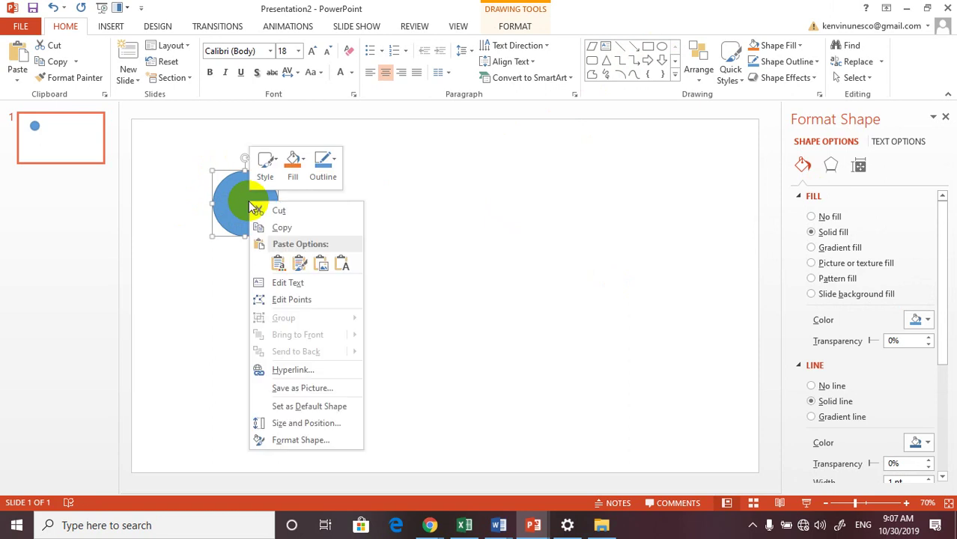
click(278, 284)
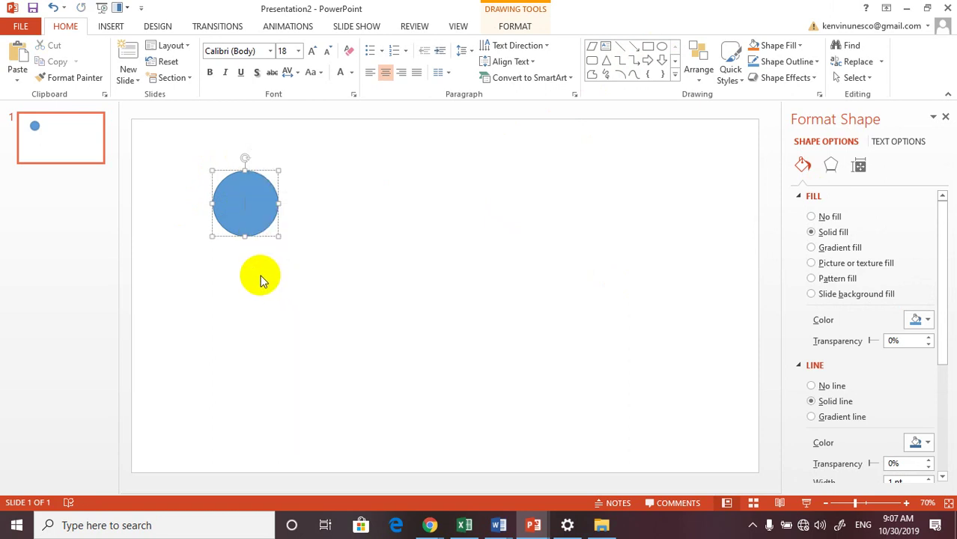
text(CAU)
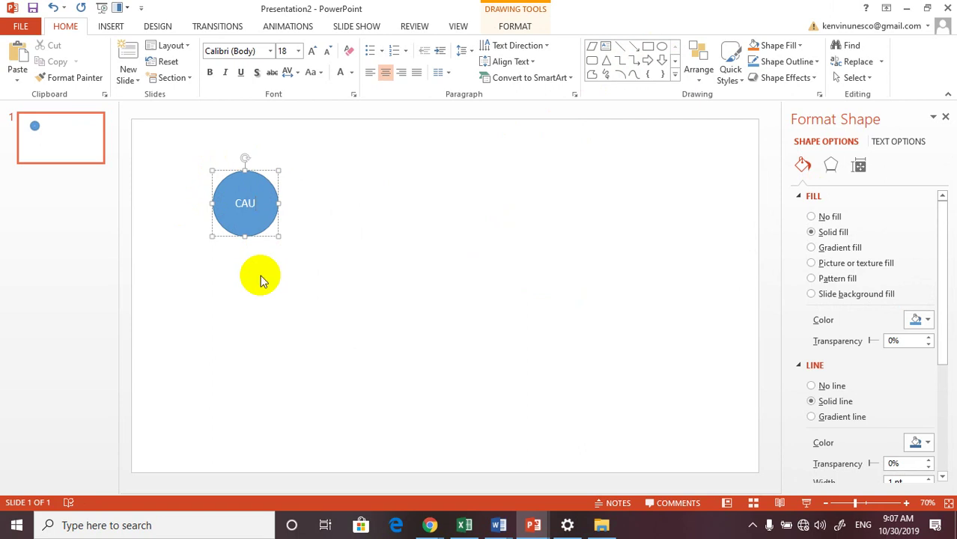
text( 1)
click(280, 314)
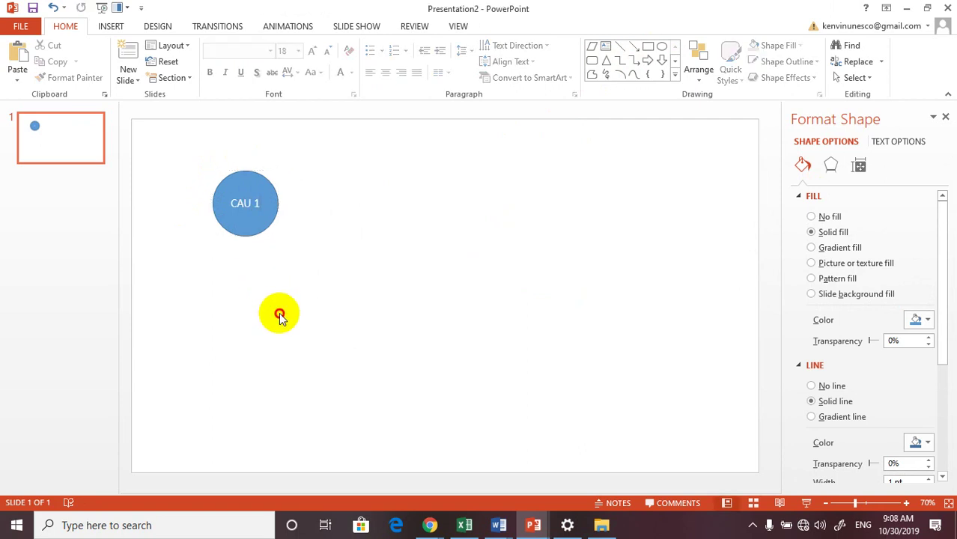
- Copy the CAU 1 circle to its right as a second circle, removing the stray Ctrl+D duplicate
click(252, 180)
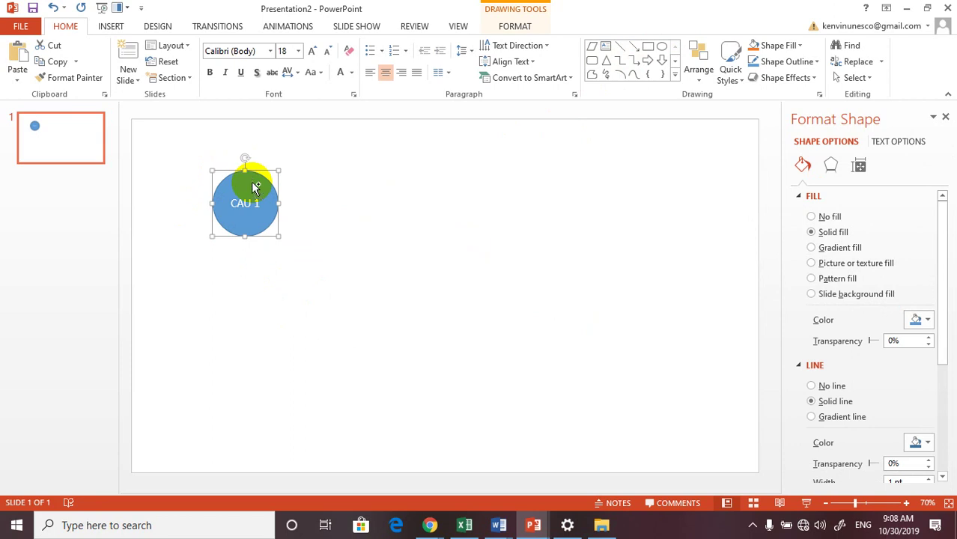
drag(255, 187, 337, 191)
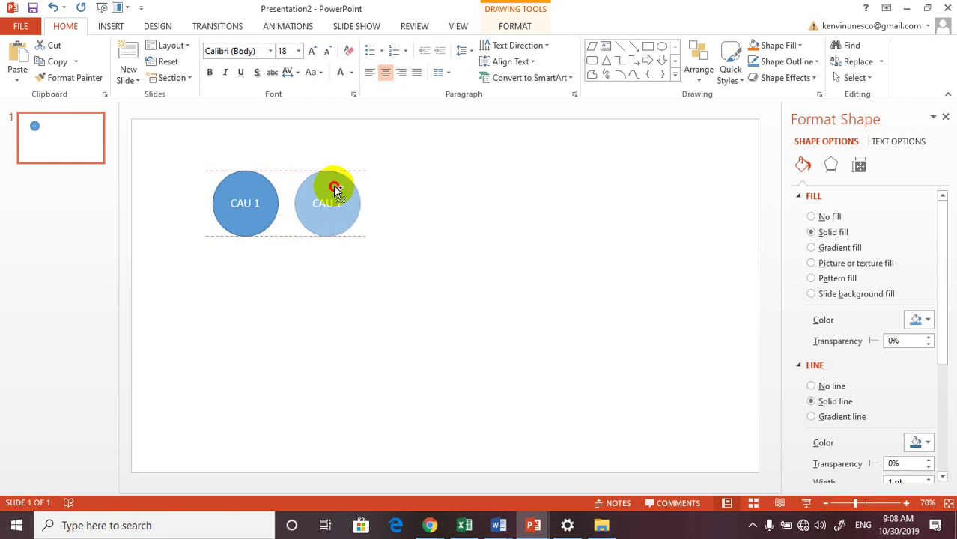
drag(335, 189, 336, 190)
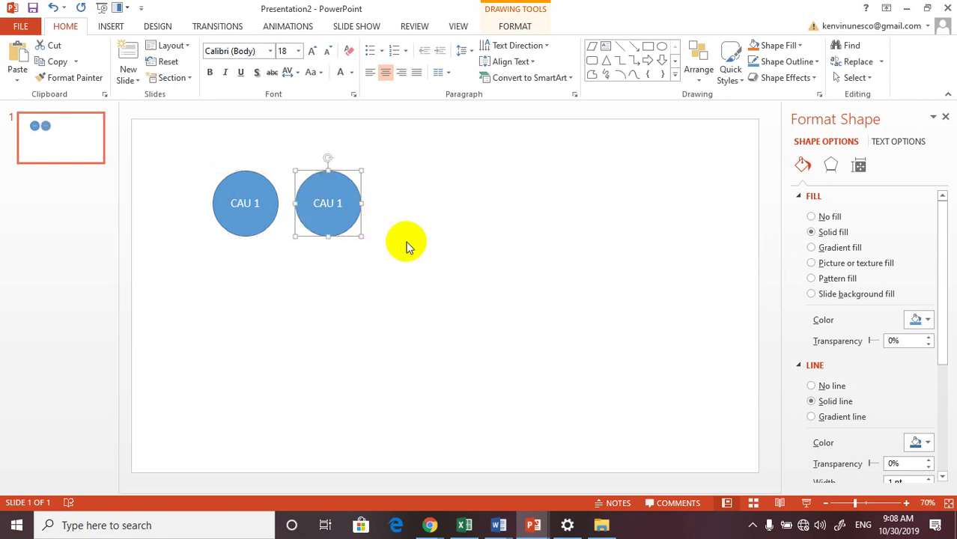
key(ctrl+d)
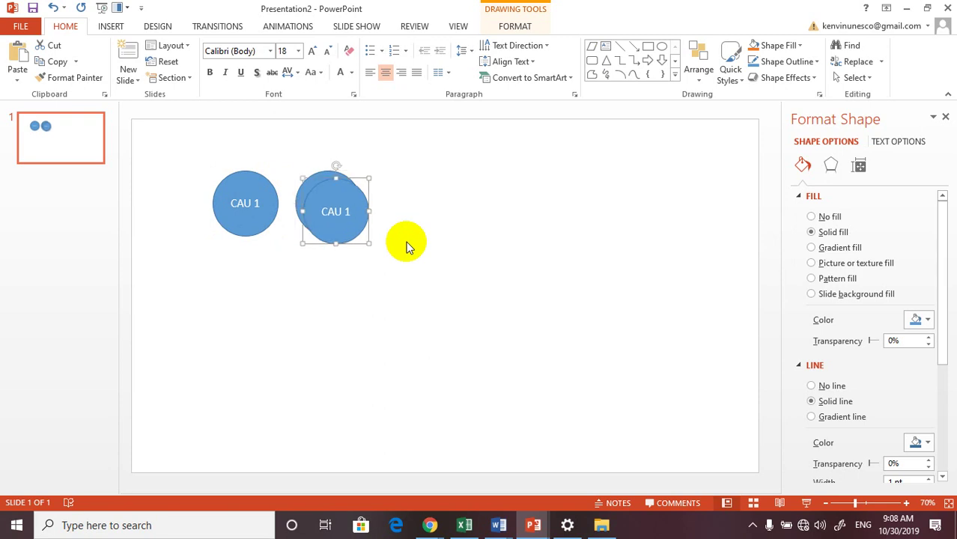
key(Delete)
- Copy the circle rightward into third, fourth and fifth CAU 1 circles, then select all five
click(342, 193)
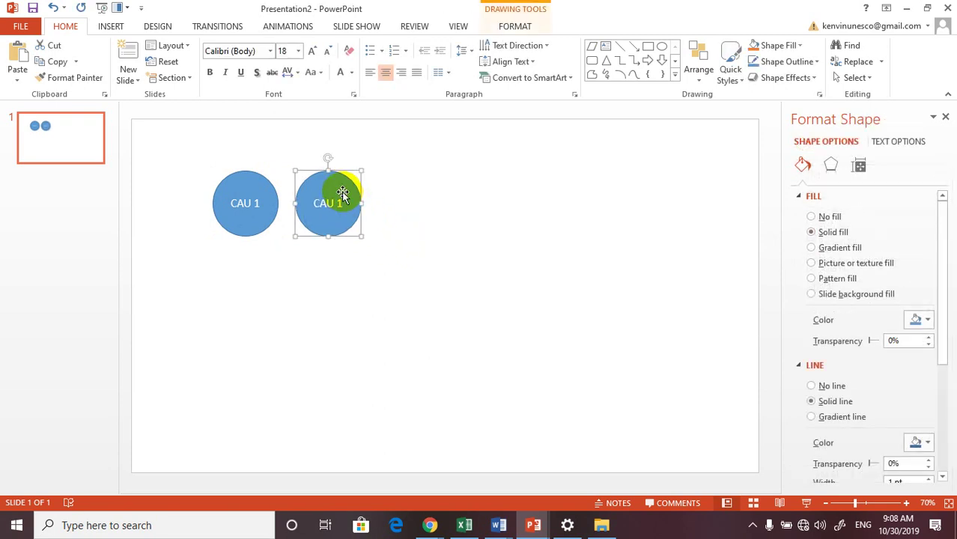
drag(342, 193, 435, 195)
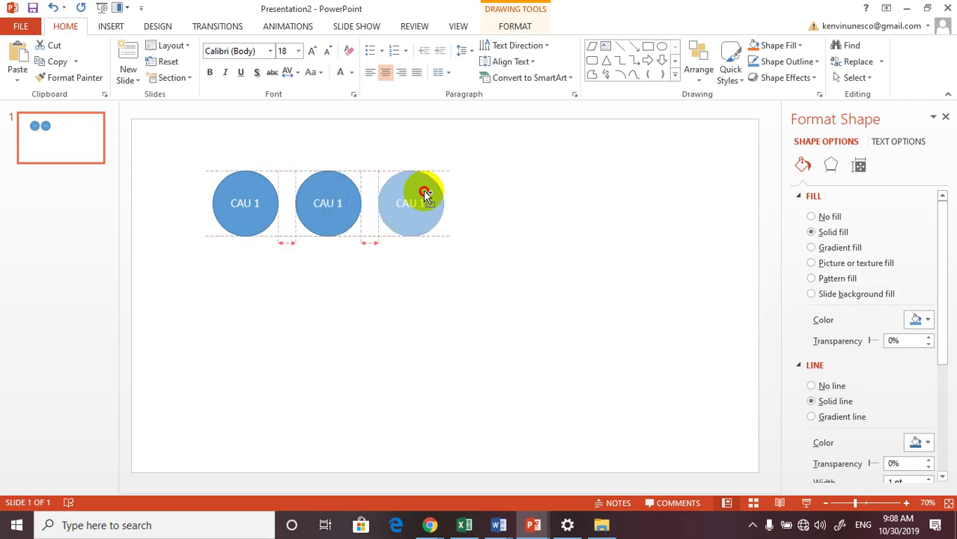
drag(435, 195, 435, 195)
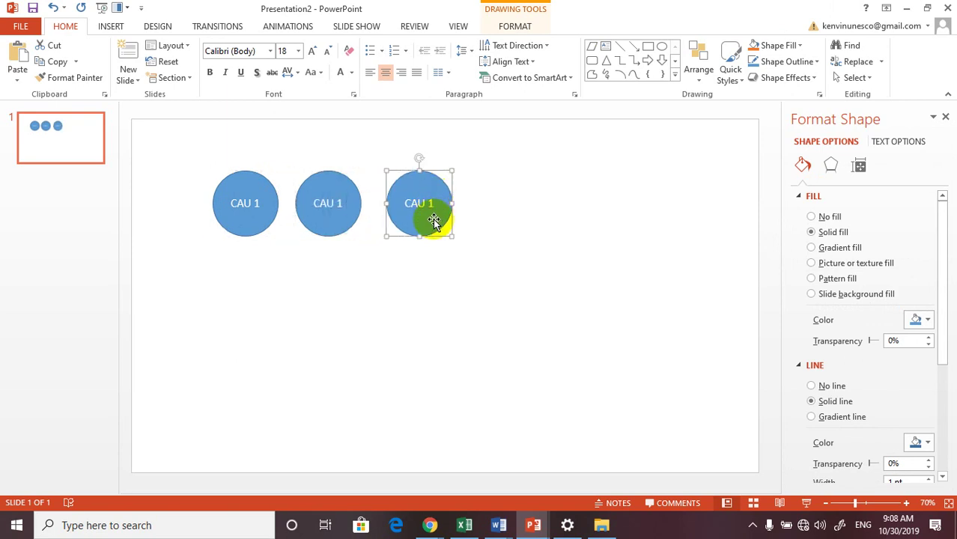
drag(434, 187, 533, 185)
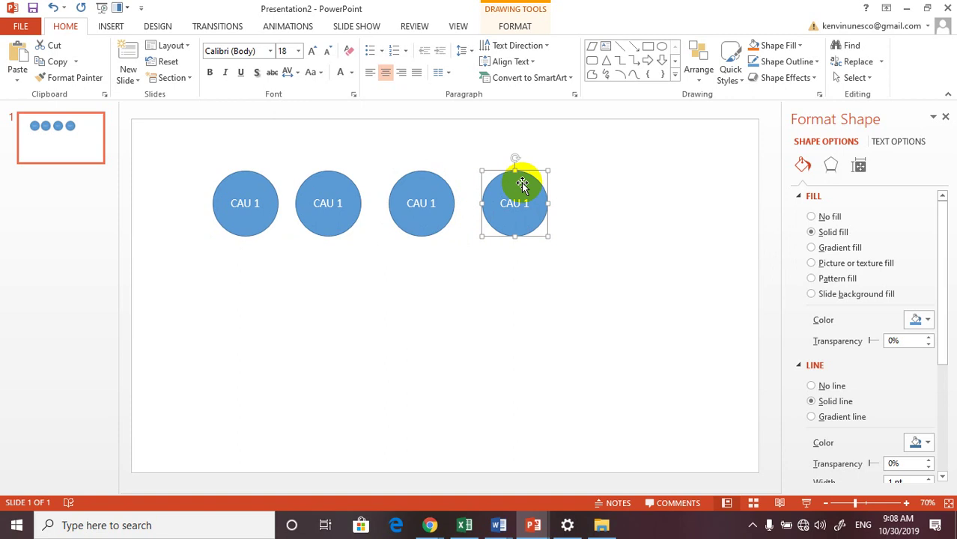
drag(523, 185, 622, 182)
click(453, 291)
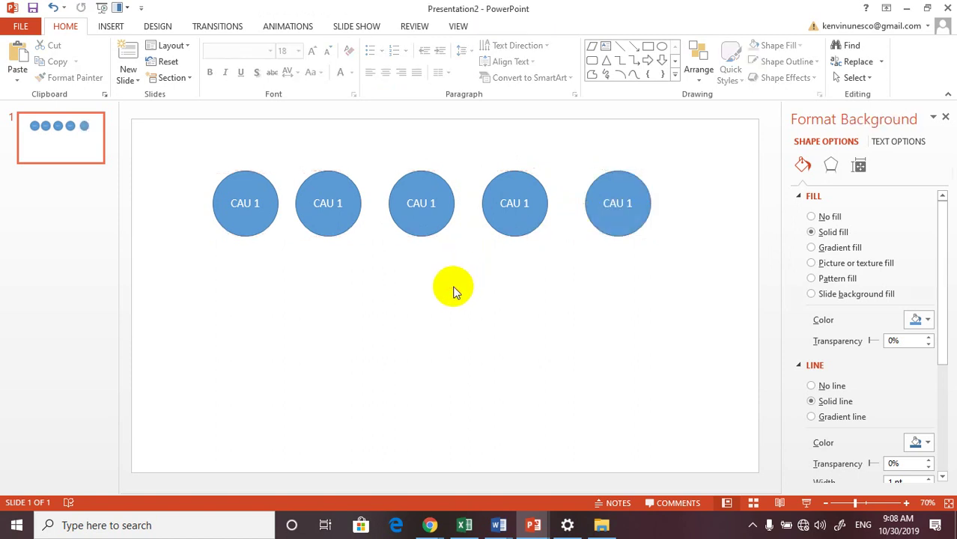
drag(174, 143, 684, 267)
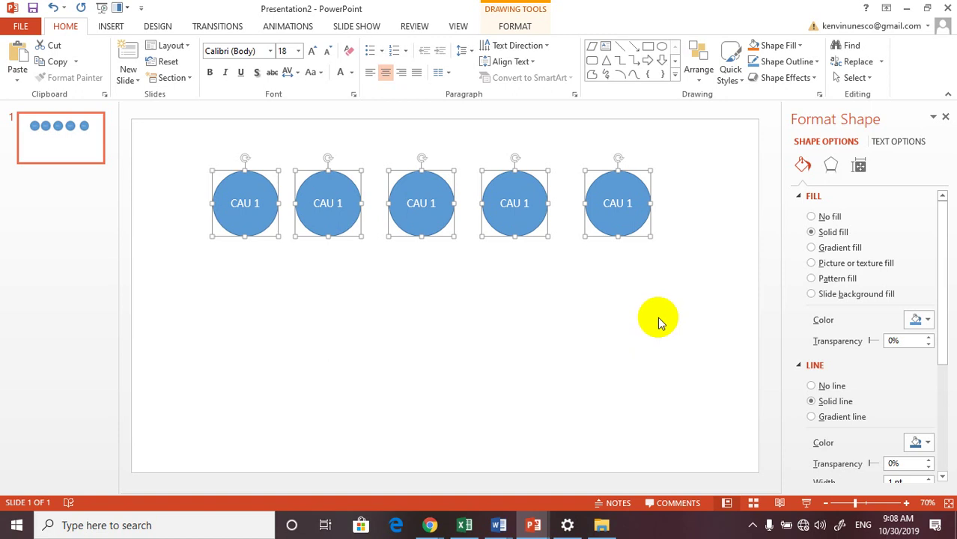
- Select all five CAU 1 circles and apply Align > Distribute Horizontally
click(178, 145)
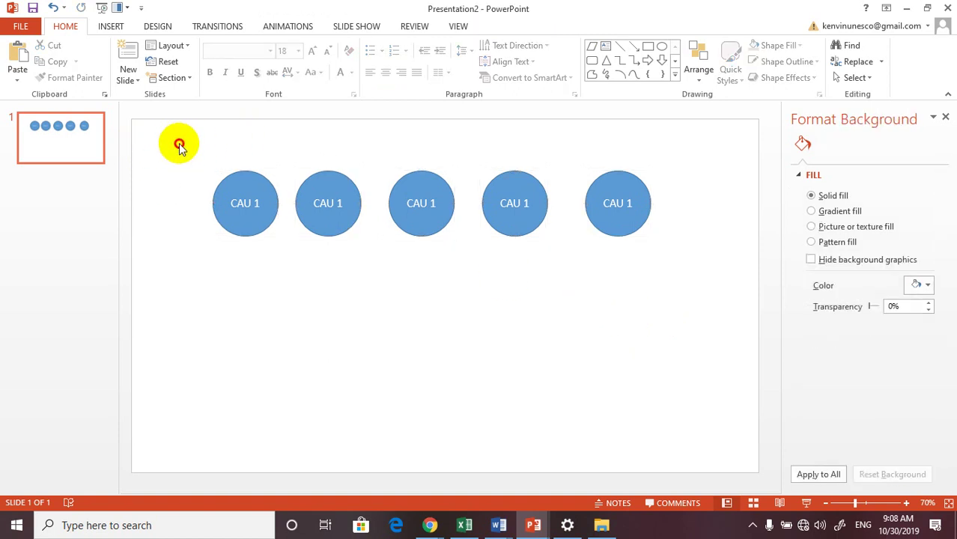
drag(177, 142, 673, 271)
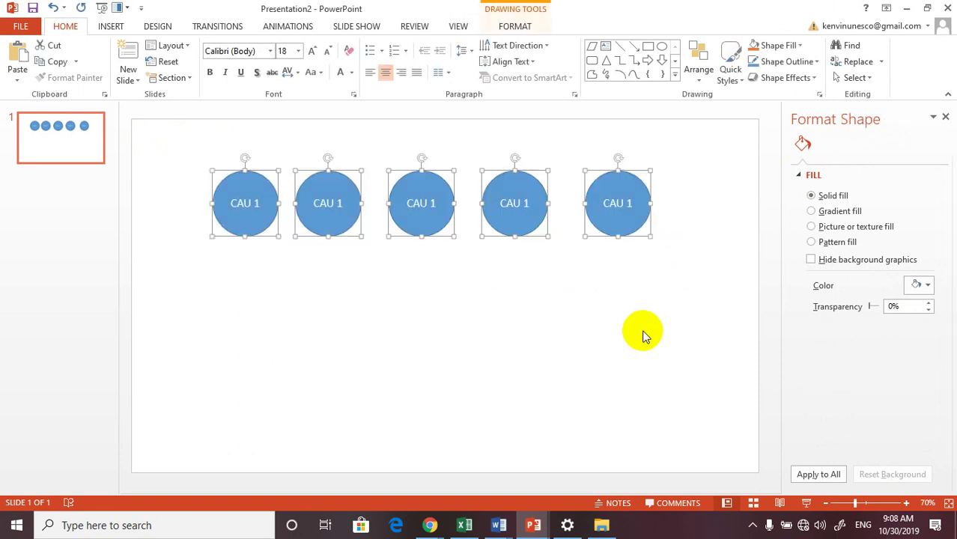
click(516, 27)
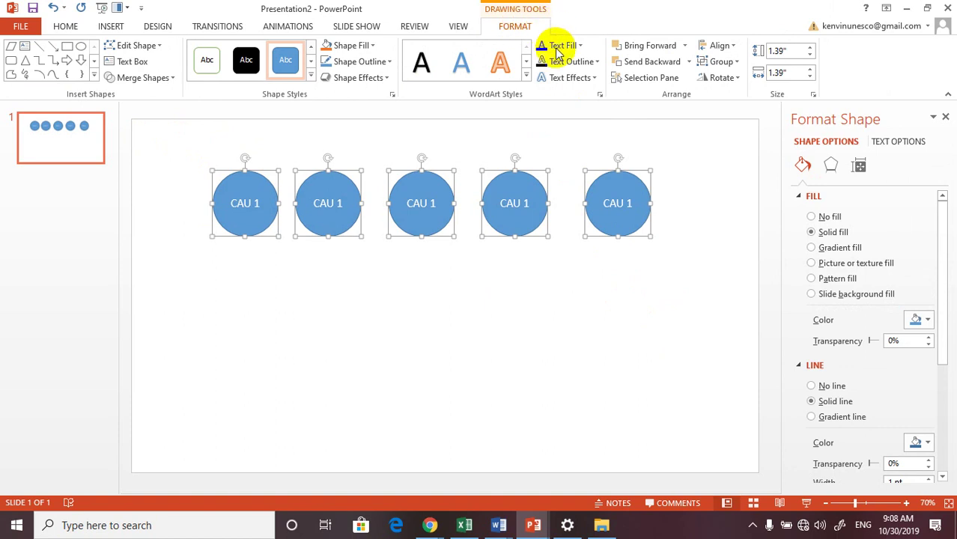
click(736, 48)
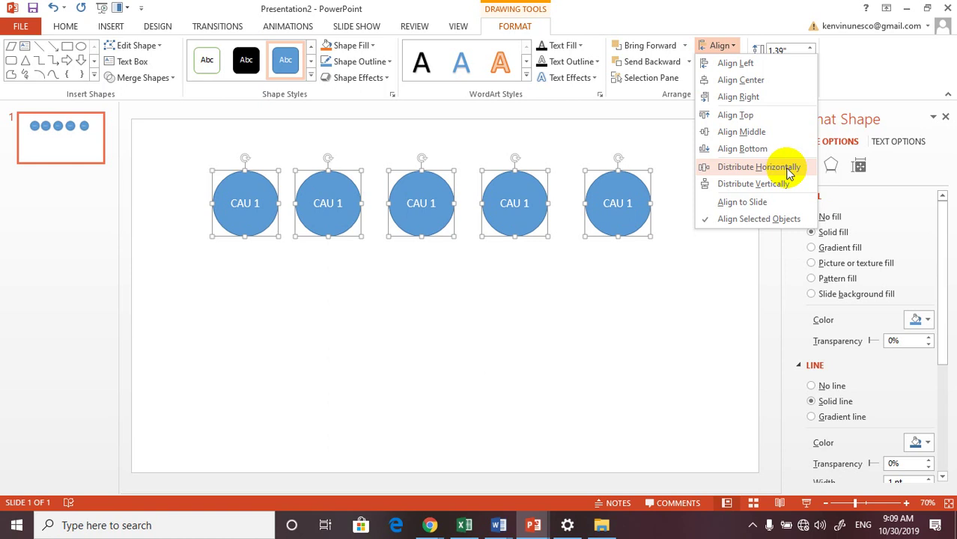
click(791, 174)
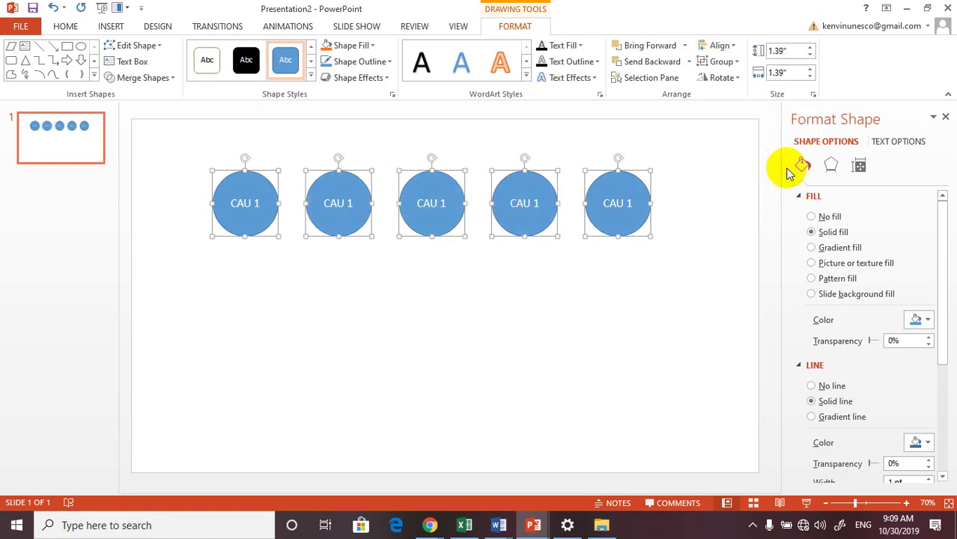
click(430, 372)
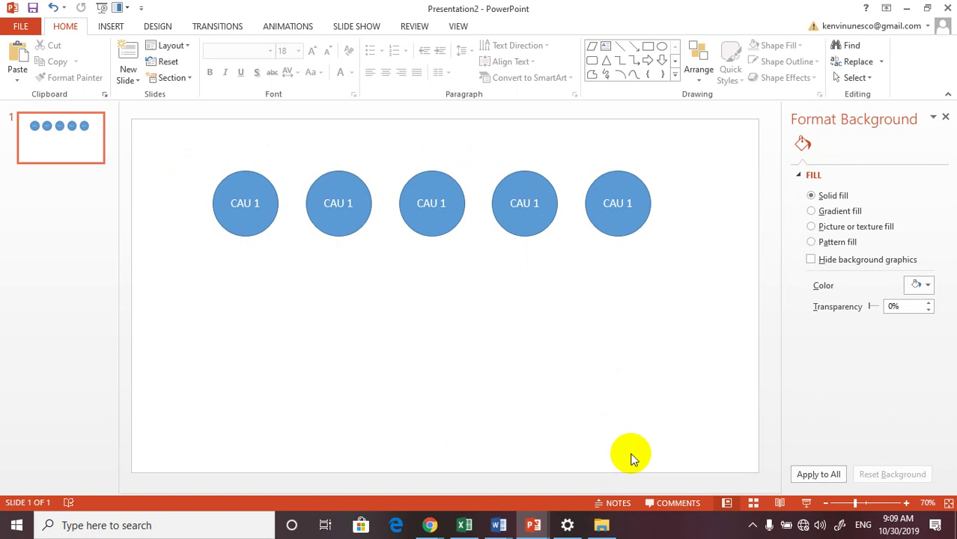
- Change the second and third circle labels to CAU 2 and CAU 3
click(348, 212)
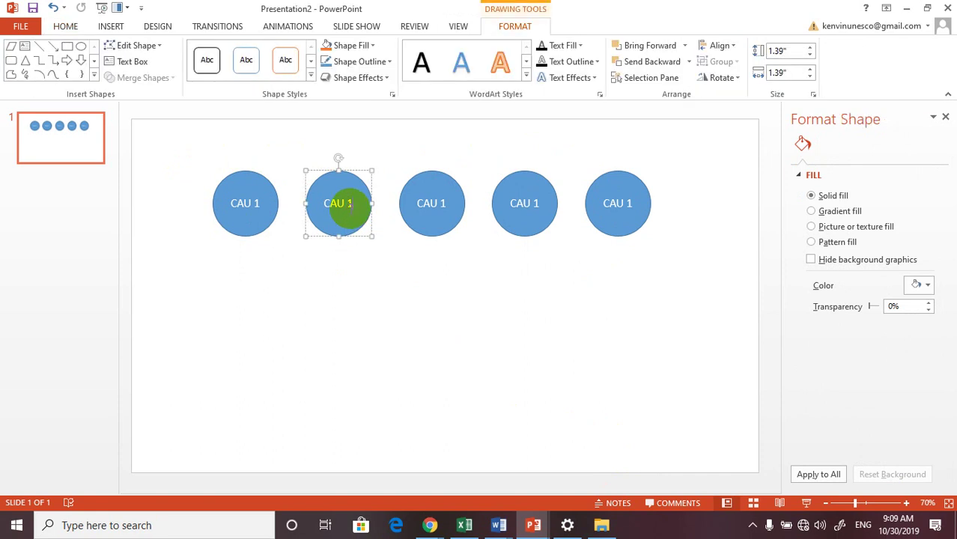
text(2)
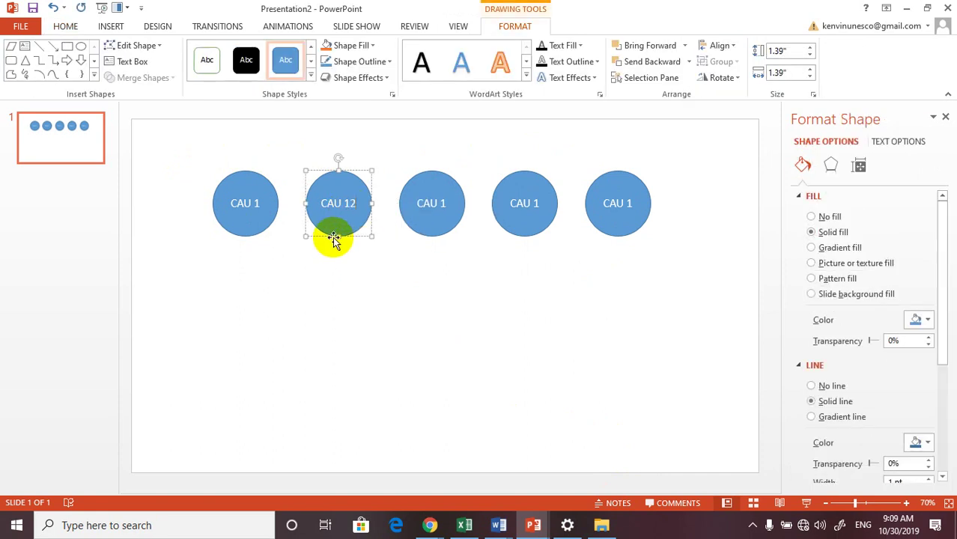
key(BackSpace)
key(BackSpace)
text(2)
click(438, 203)
click(447, 203)
key(BackSpace)
text(3)
- Change the fourth and fifth circle labels to CAU 4 and CAU 5
click(531, 203)
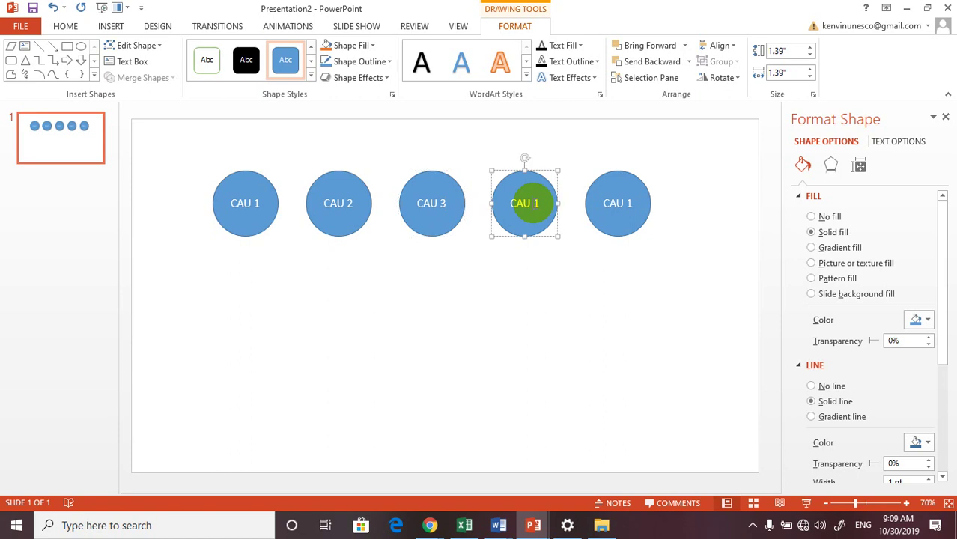
key(BackSpace)
text(4)
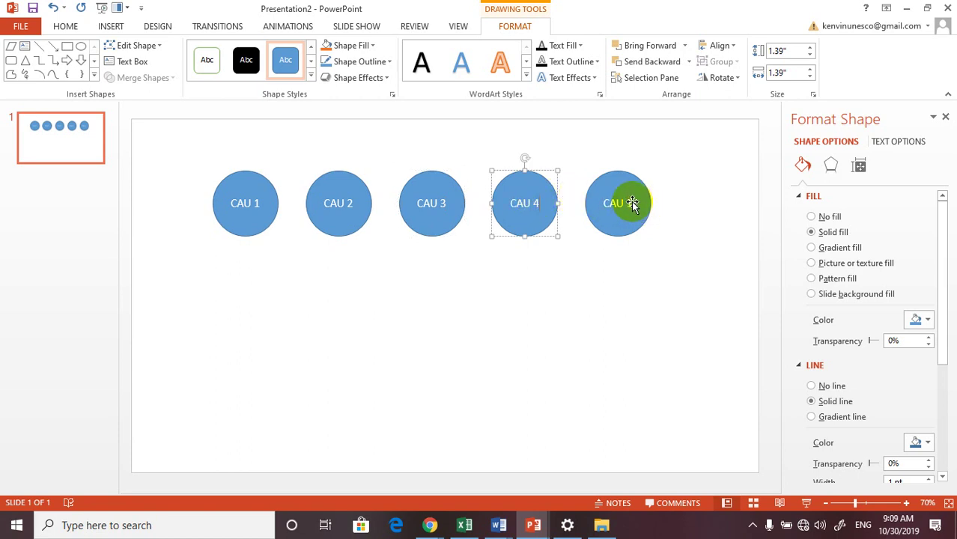
click(631, 204)
click(632, 204)
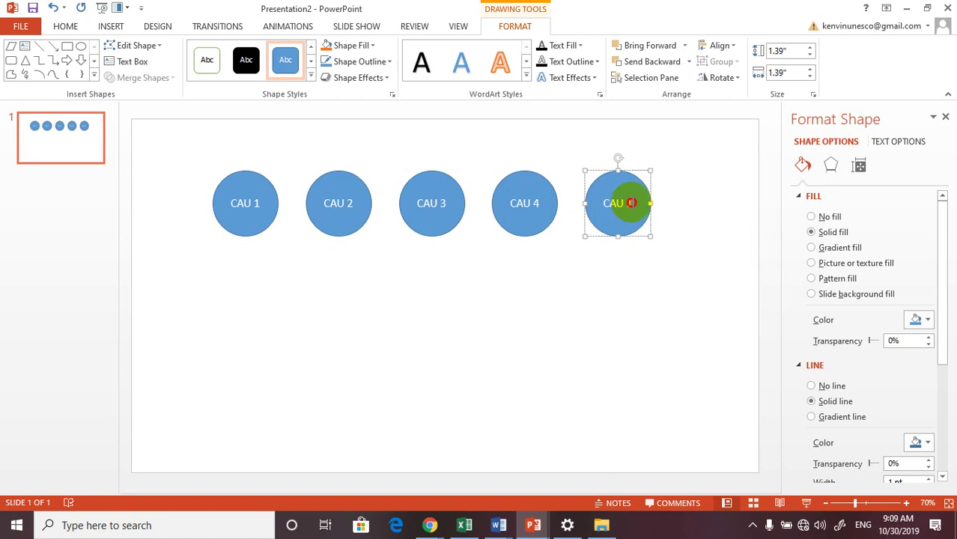
key(BackSpace)
text(5)
click(563, 343)
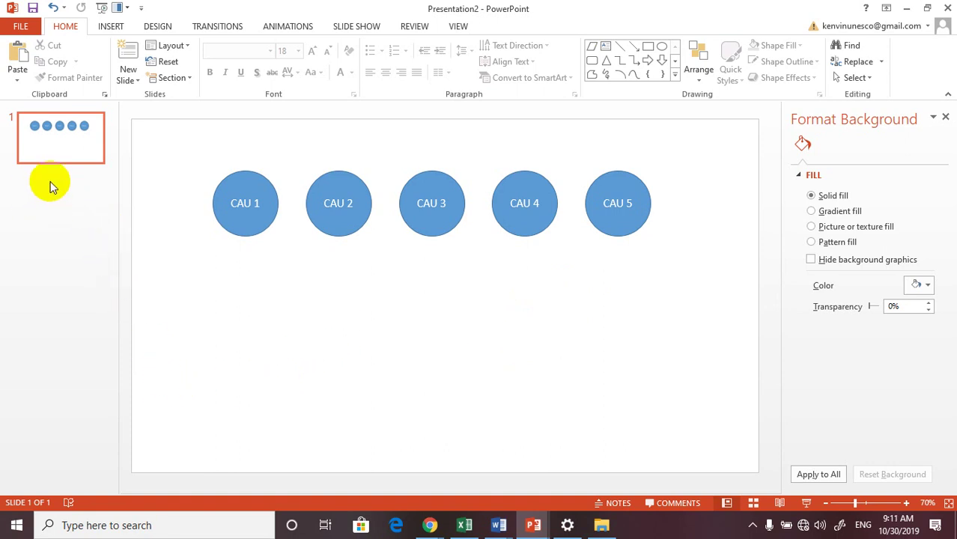
right_click(56, 158)
- Insert a new slide after slide 1 titled 'Câu hỏi 1: She....going to the shop'
click(26, 240)
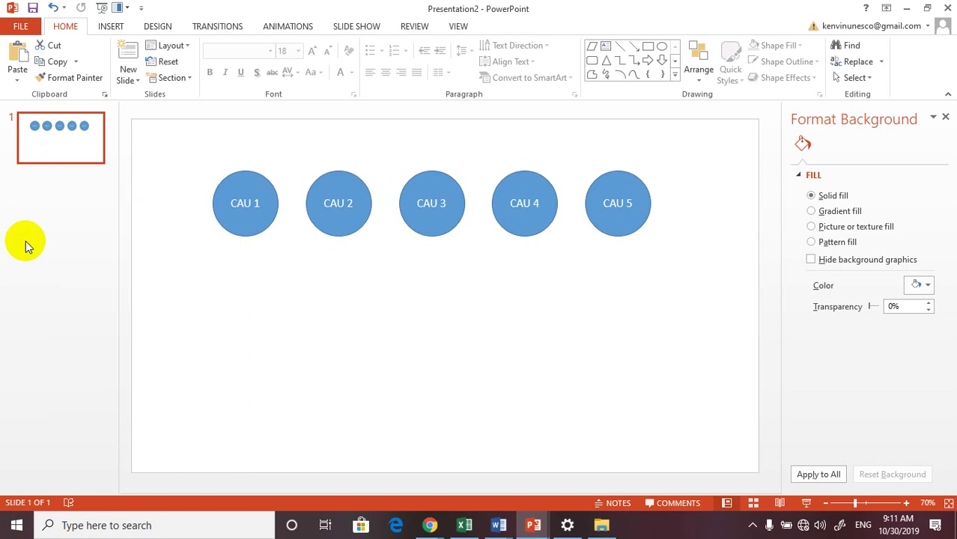
right_click(66, 147)
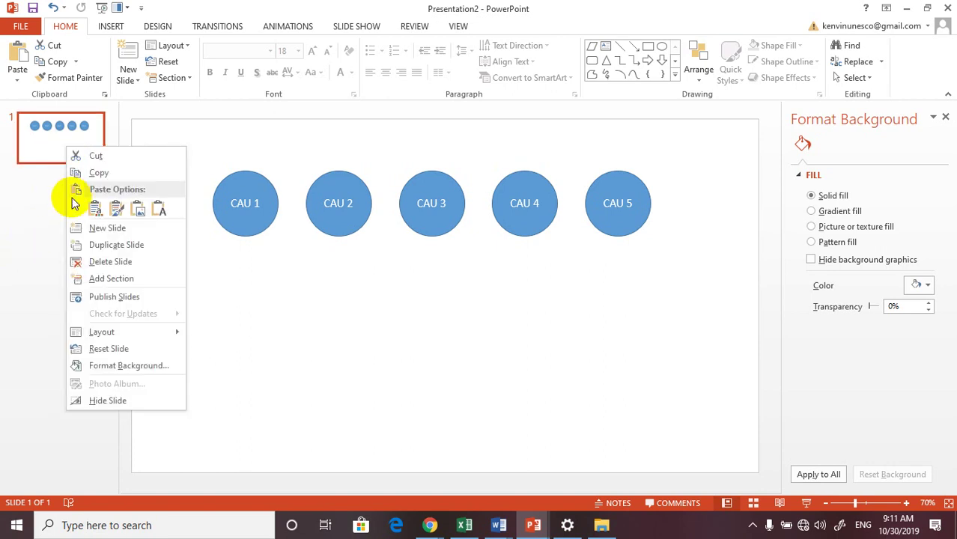
click(103, 233)
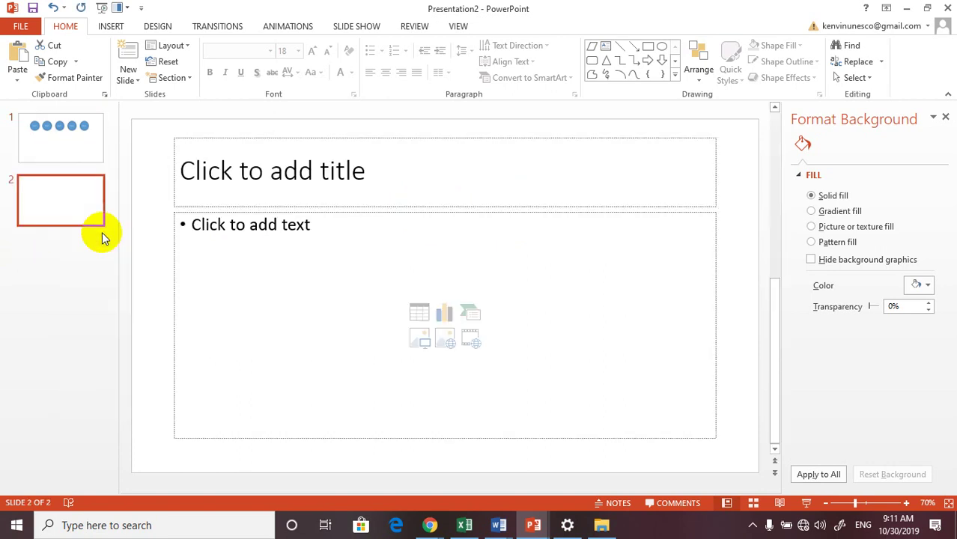
click(360, 172)
text(Câ)
text(u hoir)
text( 1)
text(:)
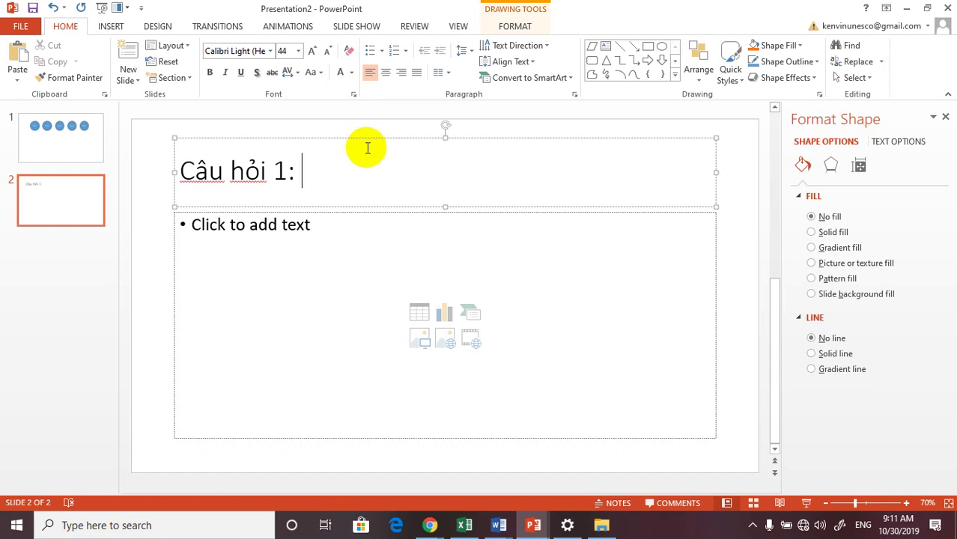
text(She....)
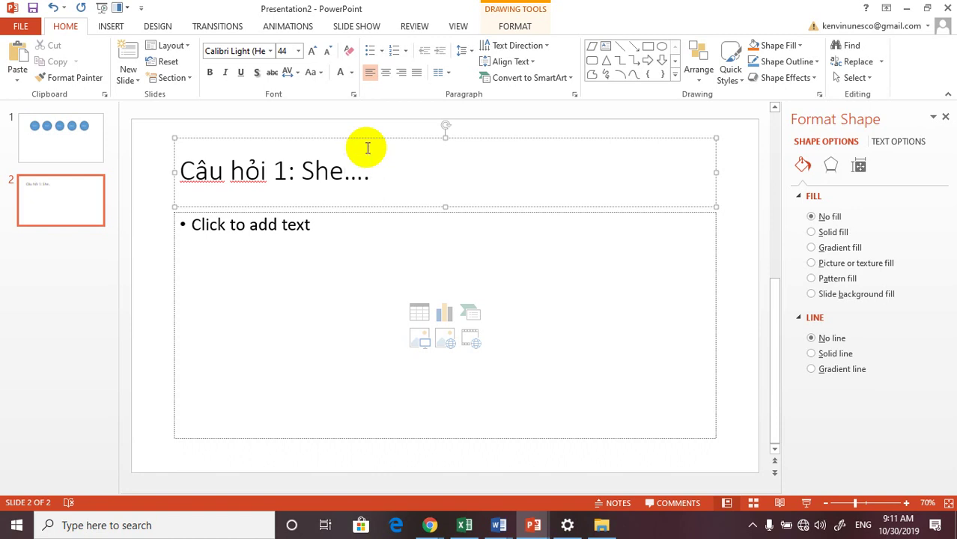
text(go)
text(ing)
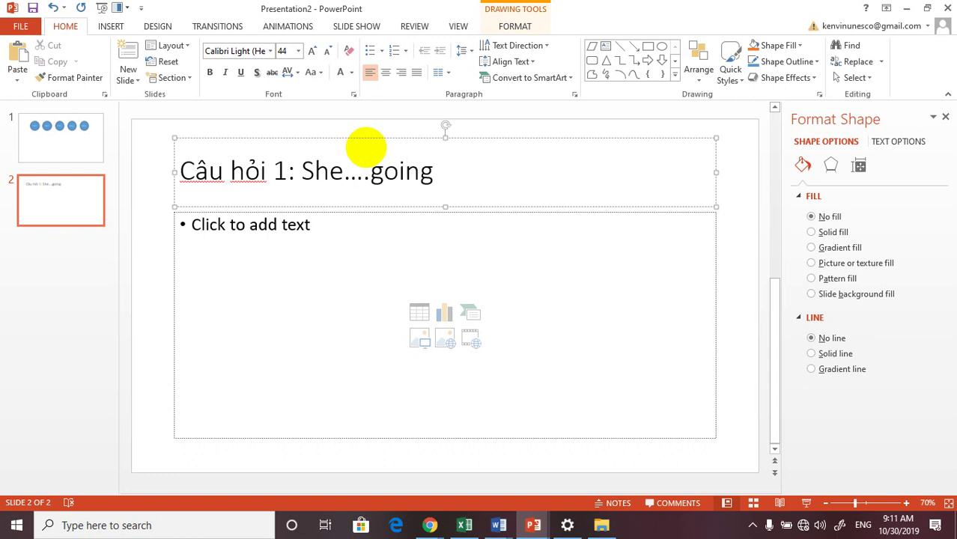
text( to )
text(the shop)
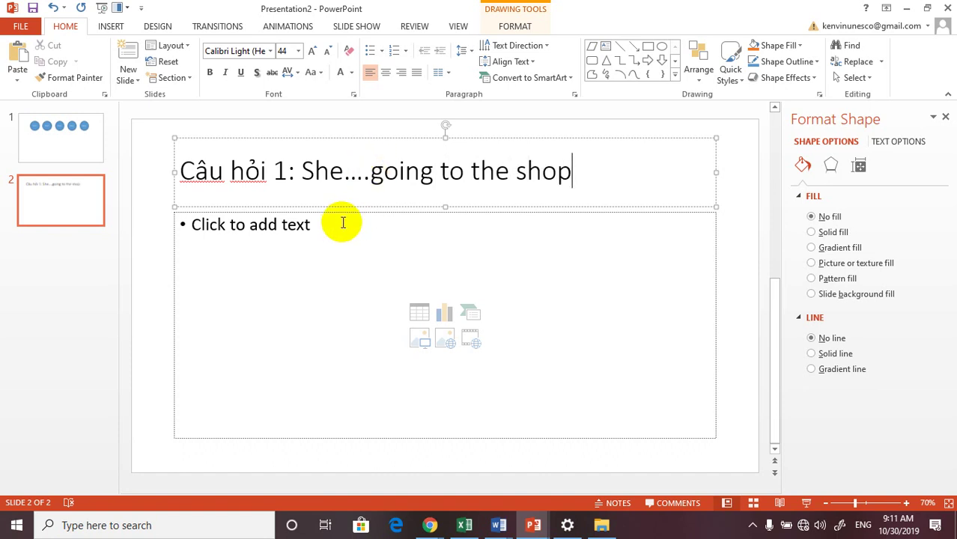
- Lower the top and raise the bottom of slide 2's body placeholder
click(341, 223)
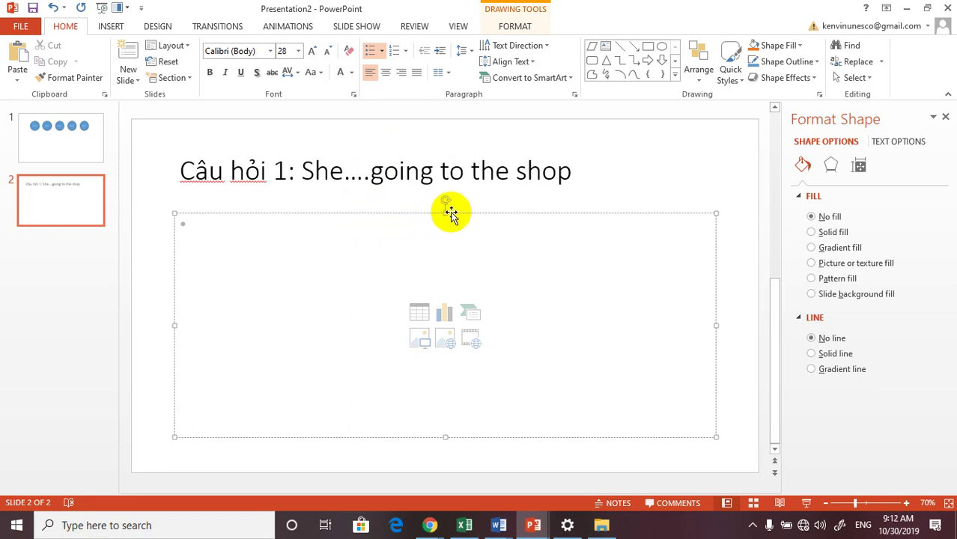
drag(446, 214, 448, 244)
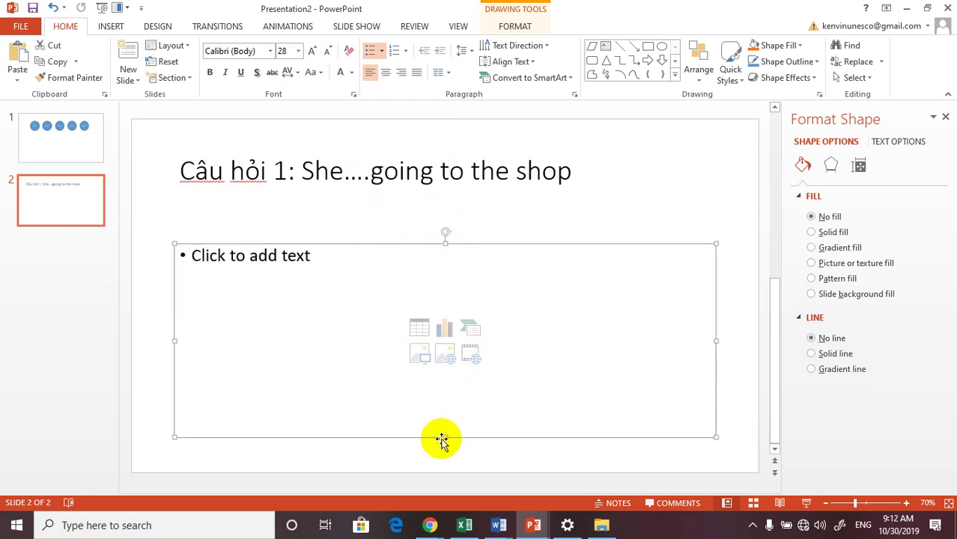
drag(442, 440, 442, 392)
- Type 'is' in the body box and enlarge it to 72 pt
click(319, 258)
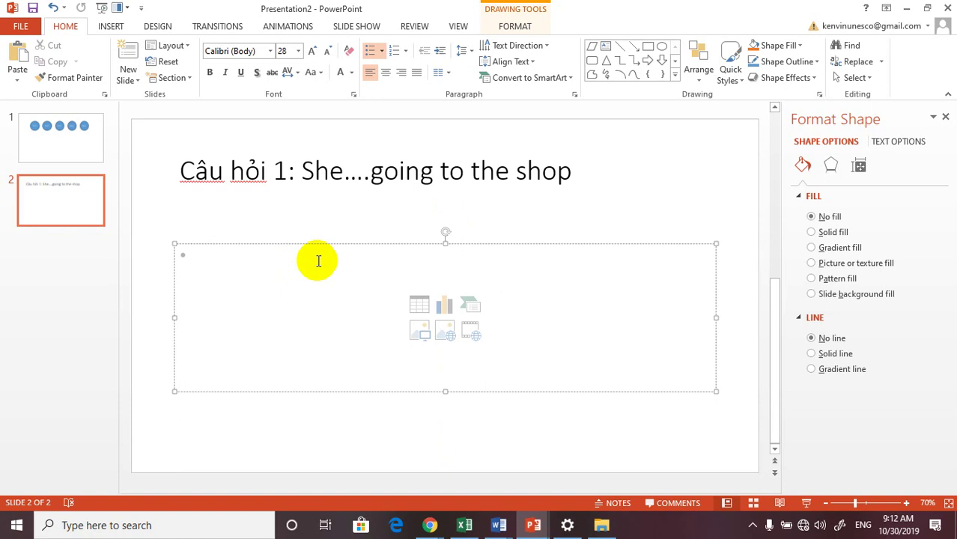
text(is)
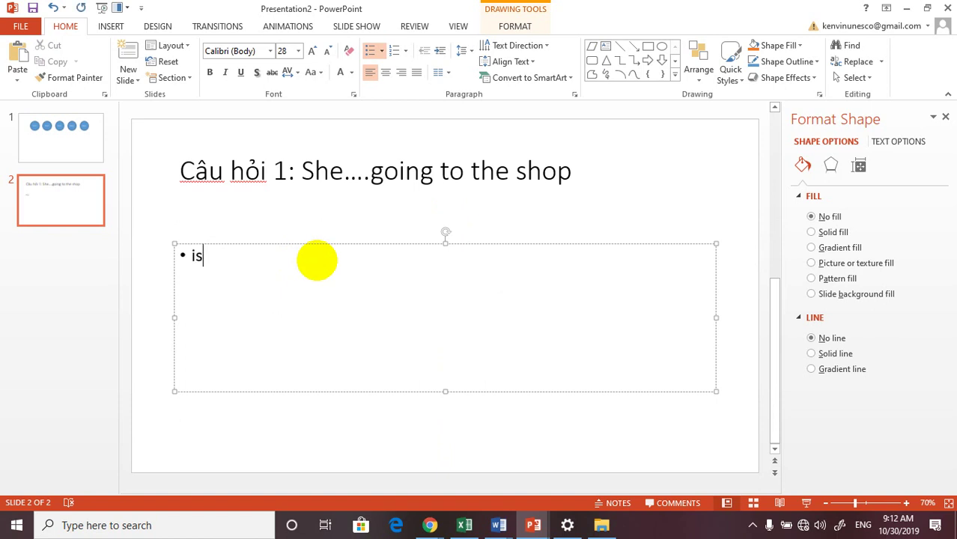
key(ctrl+a)
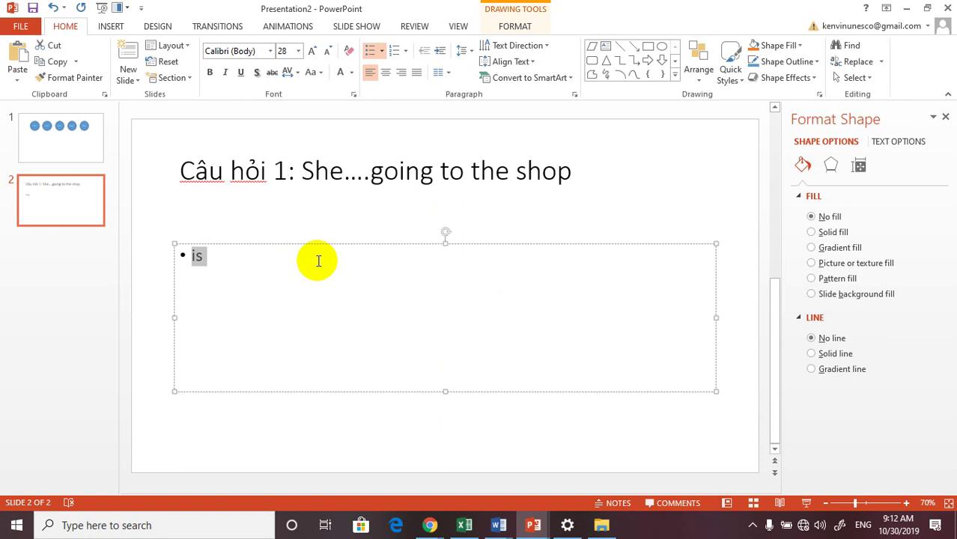
text(>>)
key(BackSpace)
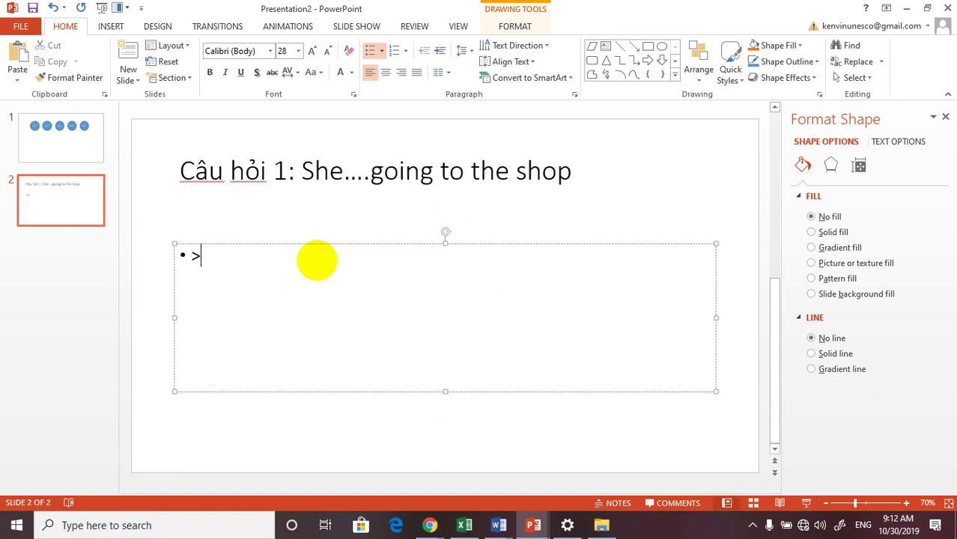
key(BackSpace)
text(is)
key(shift+Home)
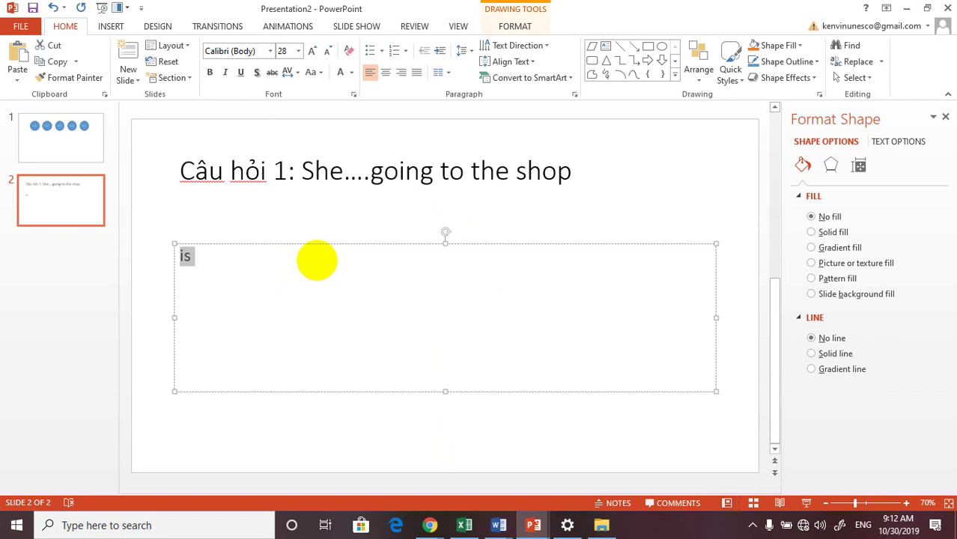
key(ctrl+shift+period)
key(ctrl+shift+period)
key(ctrl+shift+period)
key(ctrl+shift+period)
key(ctrl+shift+period)
key(ctrl+shift+period)
key(ctrl+shift+period)
key(ctrl+shift+period)
key(ctrl+shift+period)
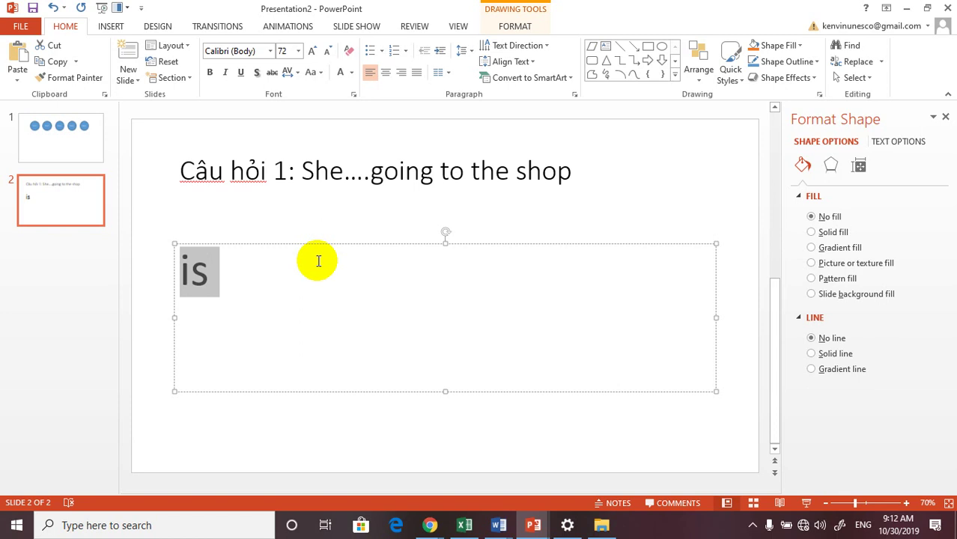
click(578, 172)
- Append 'at the moment' to the question title, correcting 'a' to 'the'
text(at a mom)
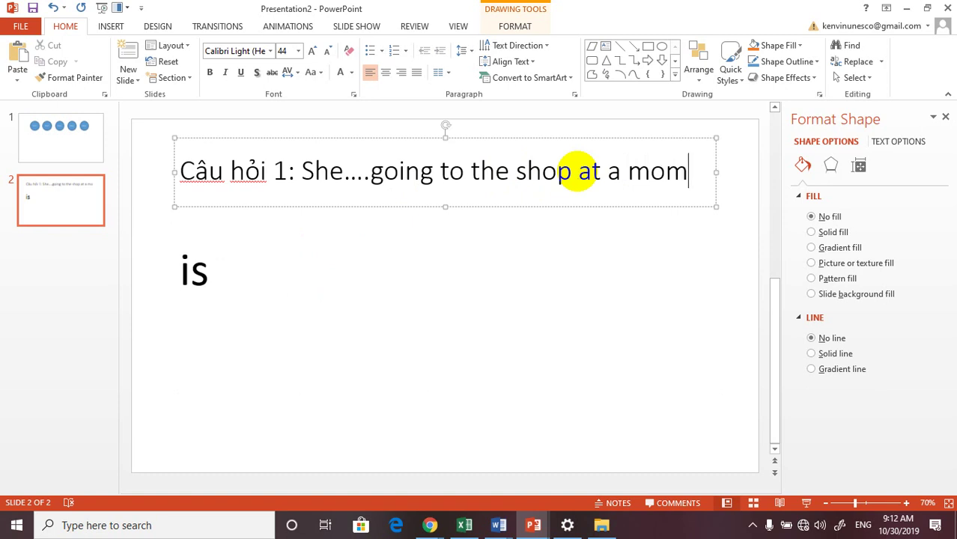
text(en)
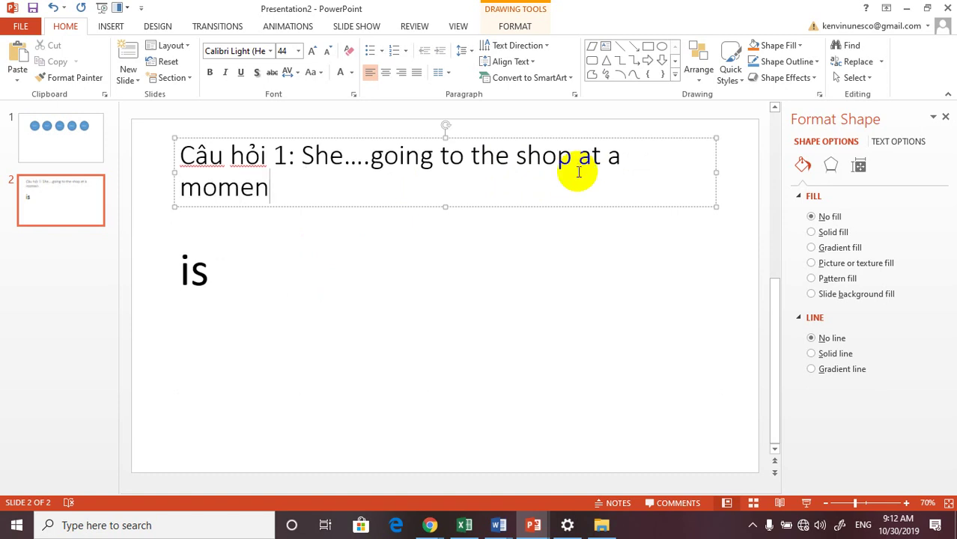
text(t)
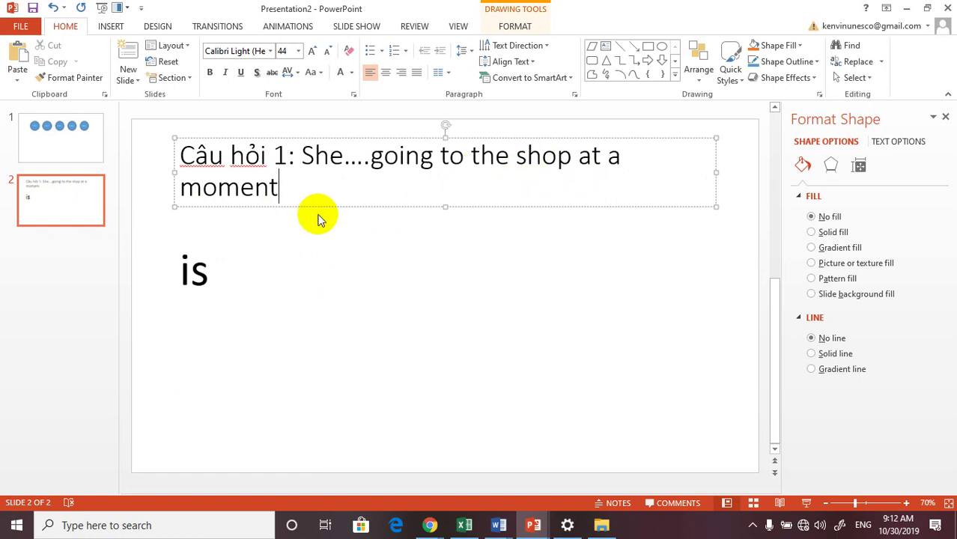
click(626, 154)
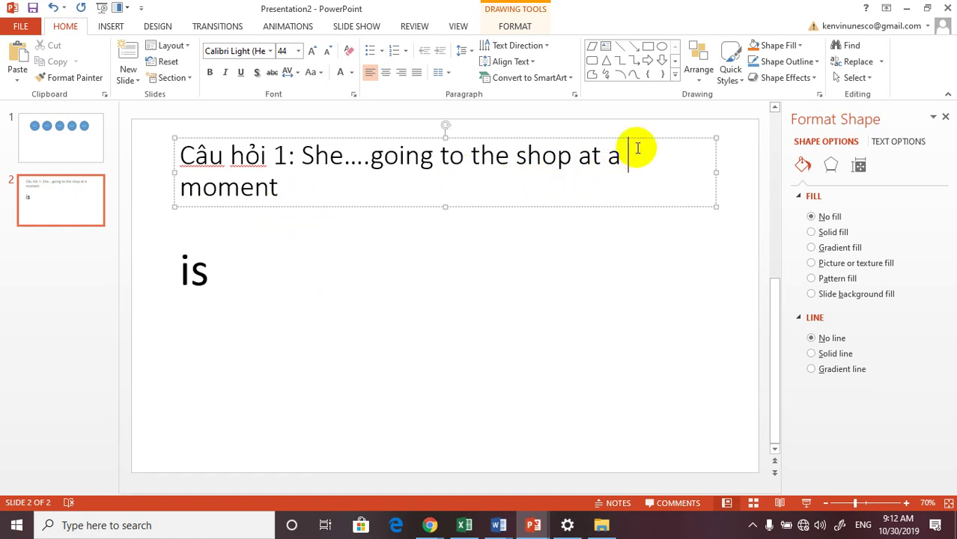
key(BackSpace)
key(BackSpace)
text(the)
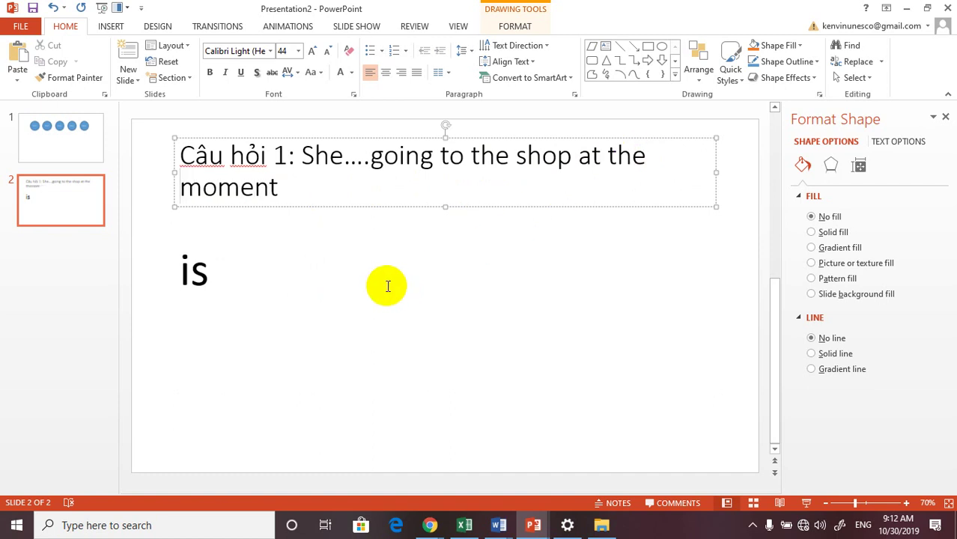
- Move the 'is' box slightly lower and shorten it from the bottom
click(291, 290)
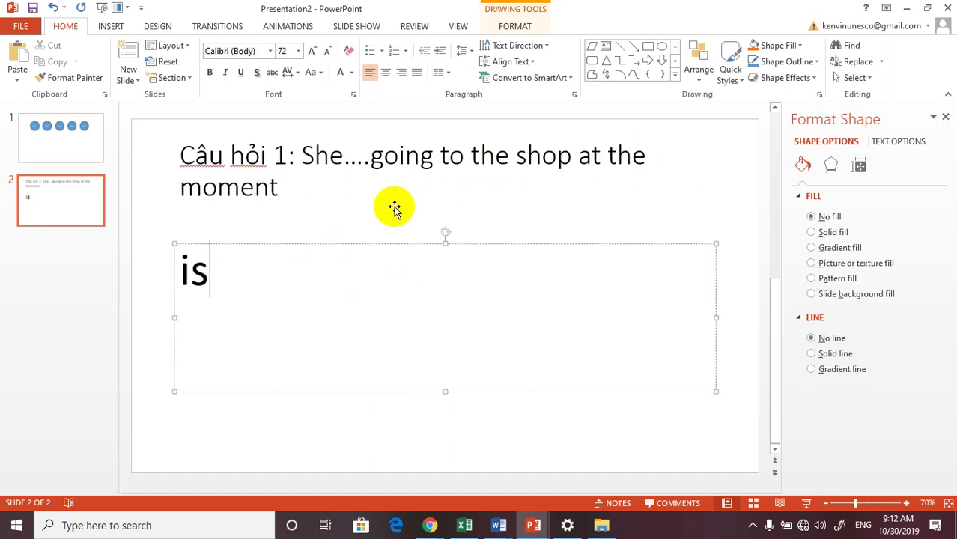
click(445, 245)
drag(445, 247, 445, 255)
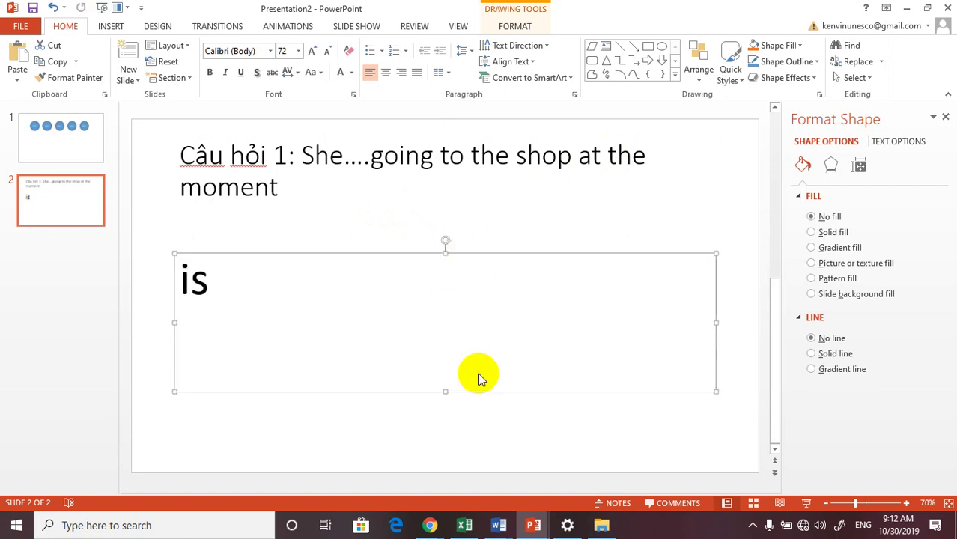
drag(444, 393, 430, 341)
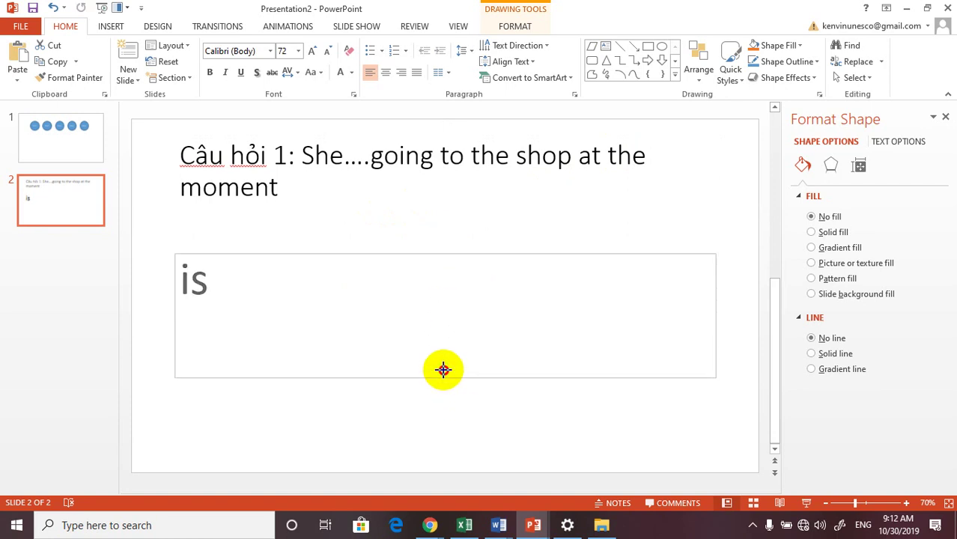
click(73, 206)
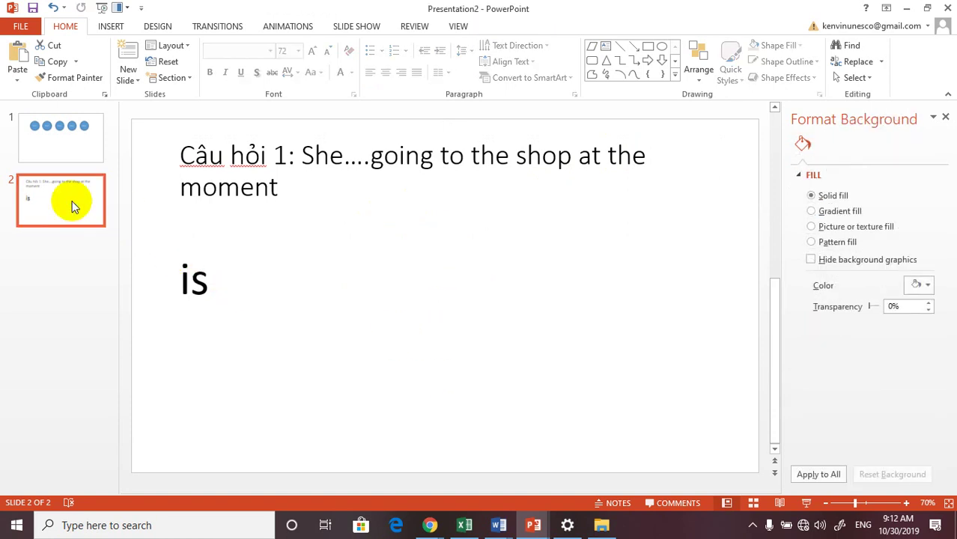
- Apply Hide Slide to slide 2, the question slide, from its thumbnail menu
right_click(72, 204)
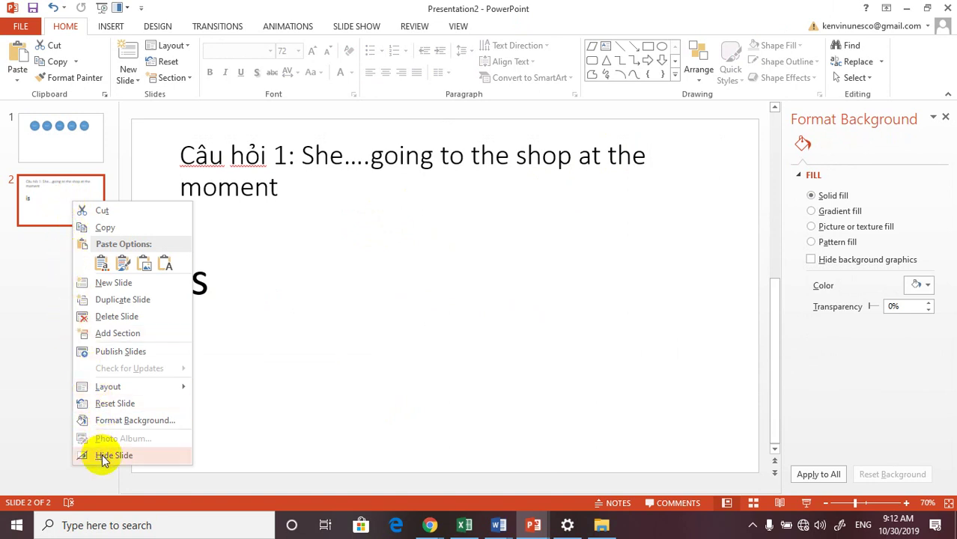
click(50, 273)
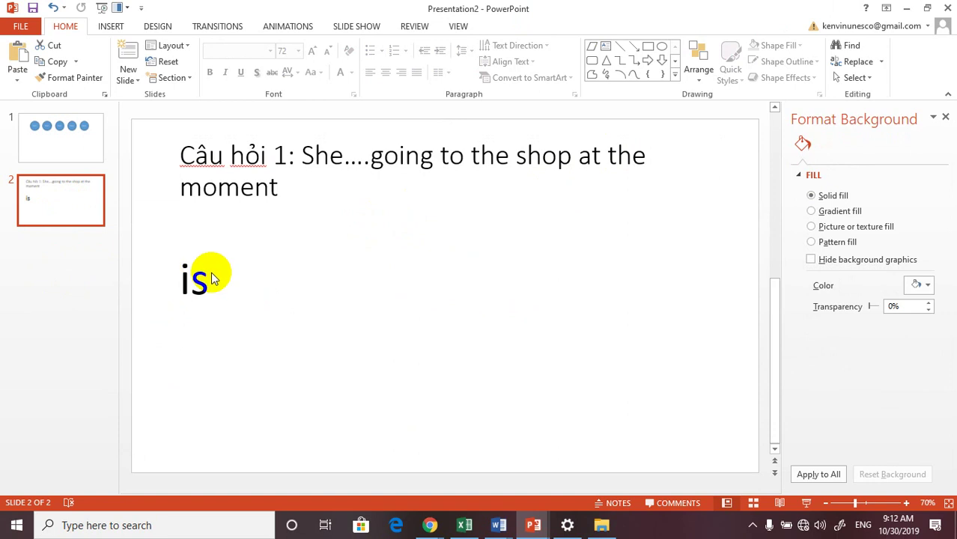
scroll(599, 272, up, 2)
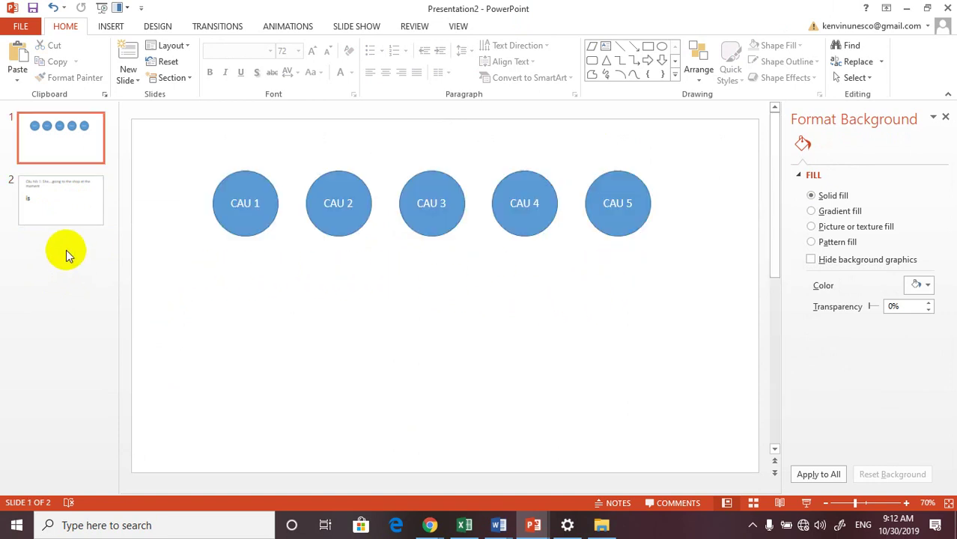
click(64, 209)
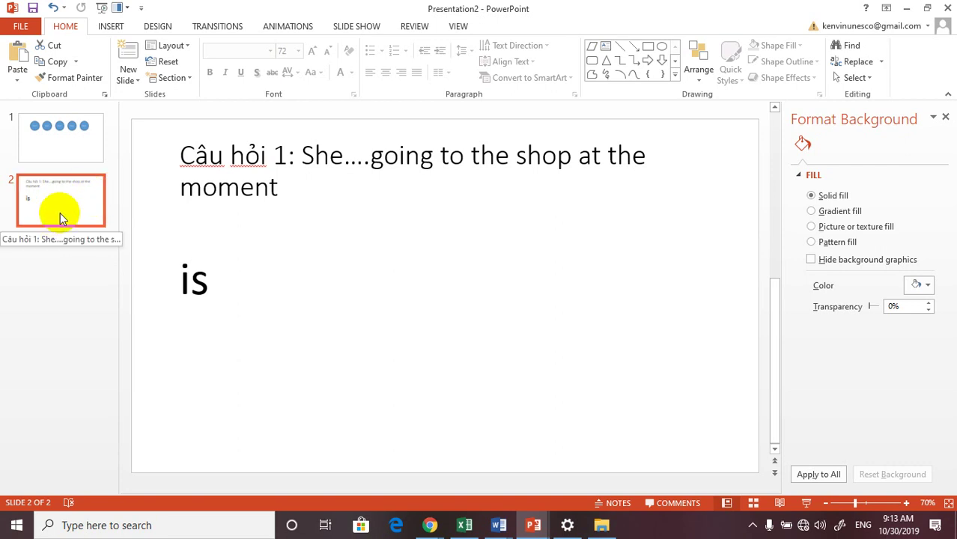
right_click(63, 214)
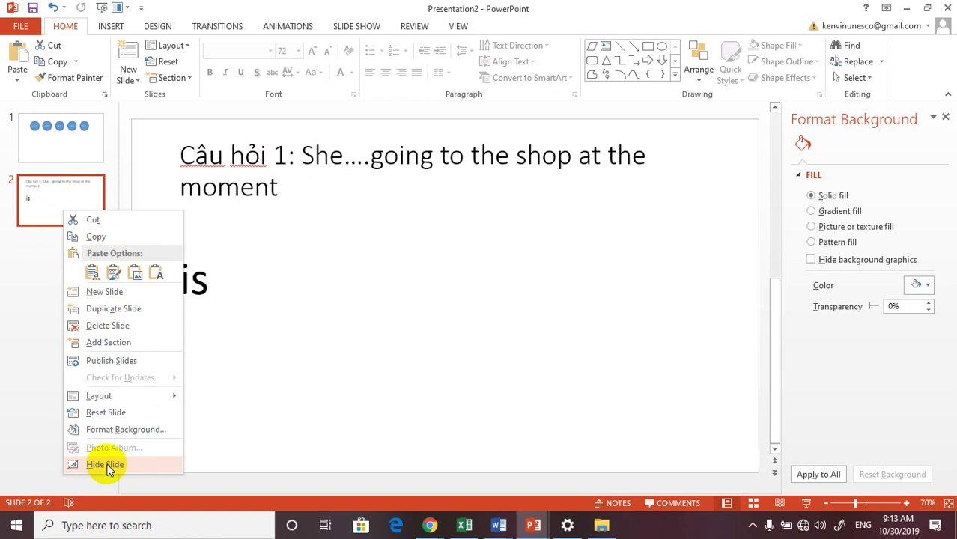
right_click(67, 191)
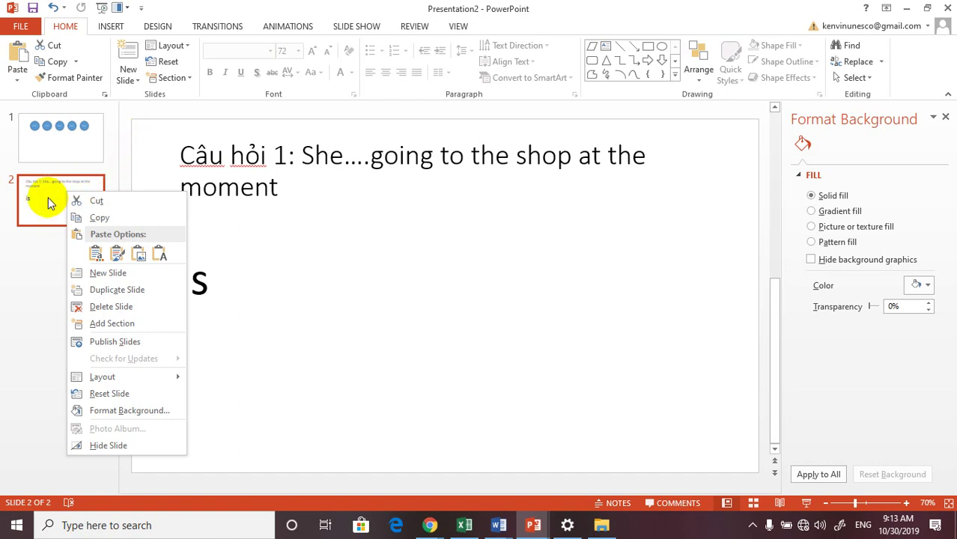
click(48, 198)
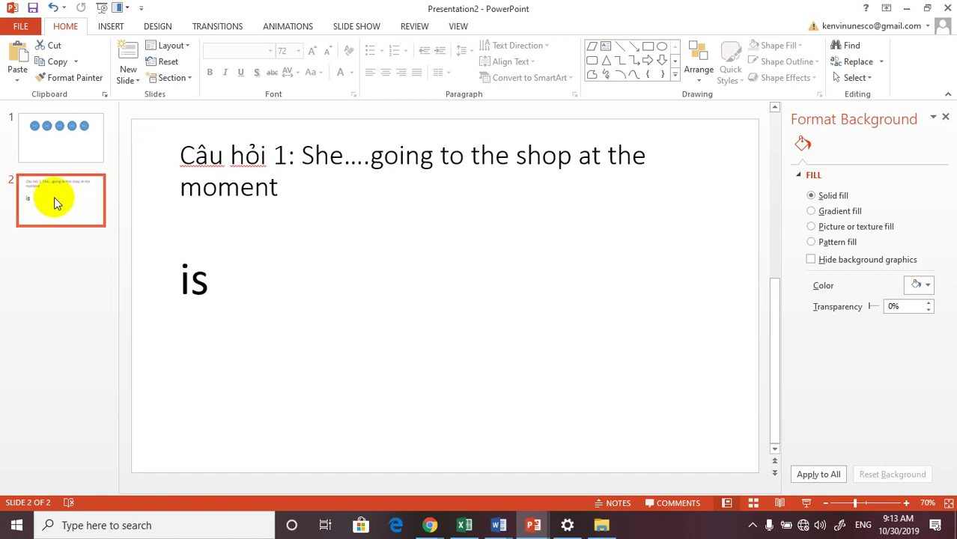
right_click(55, 199)
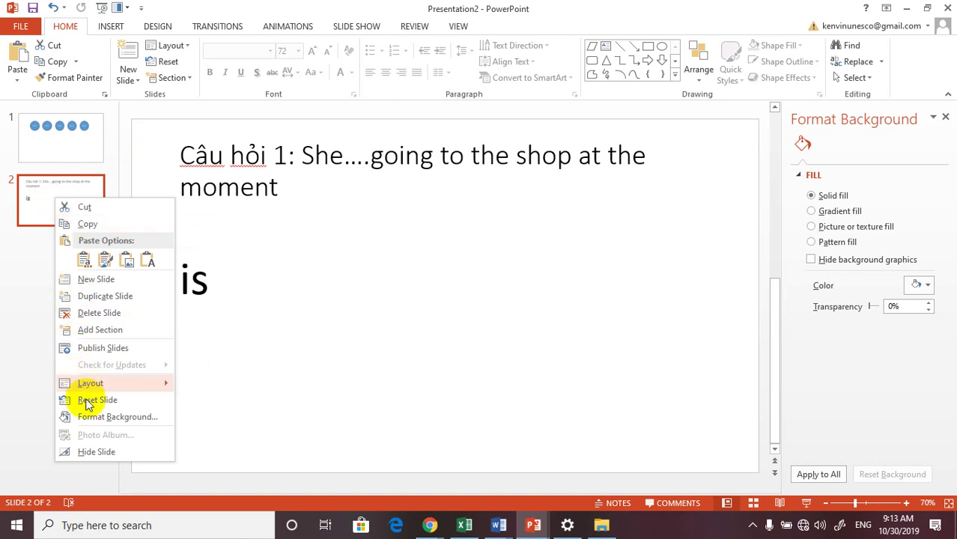
click(97, 453)
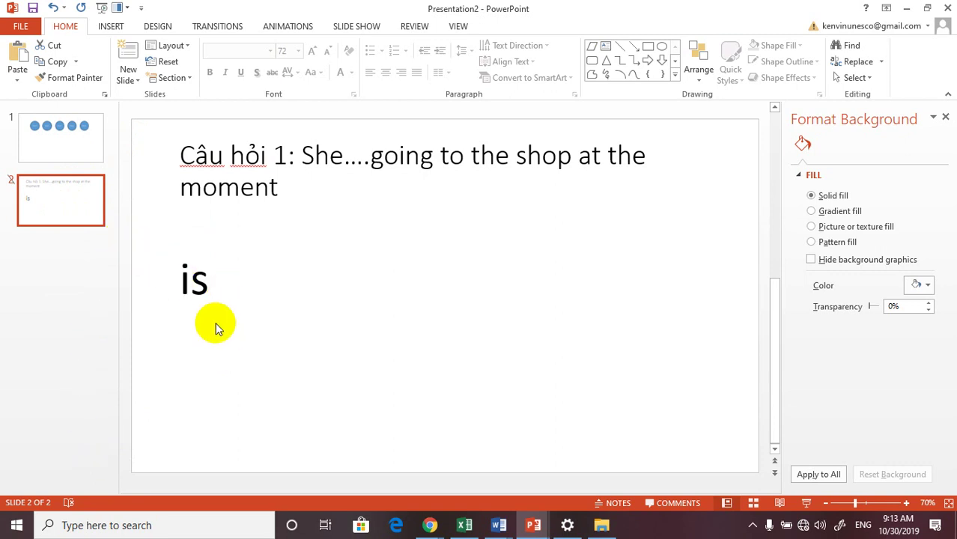
right_click(61, 208)
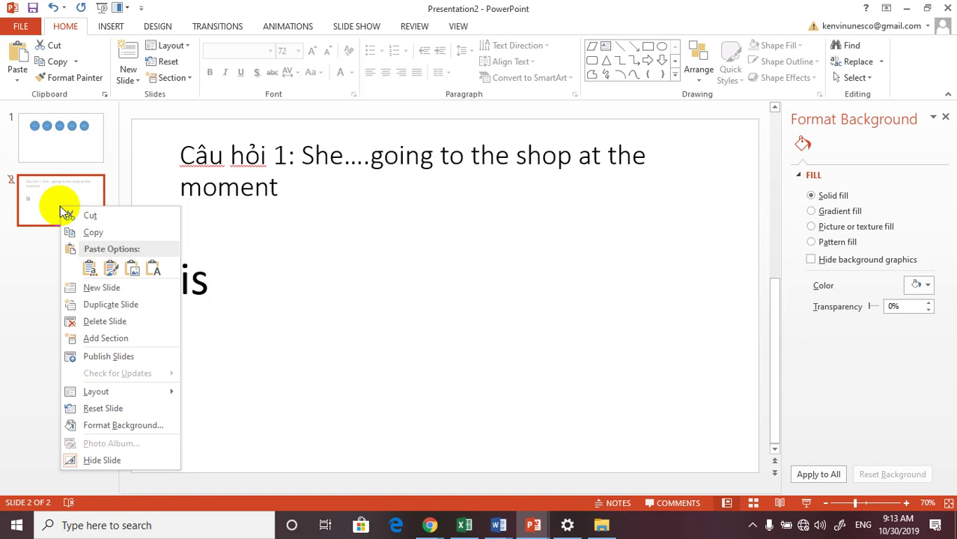
- Duplicate the question slide four times so slides 2–6 are identical question slides
click(92, 309)
right_click(77, 247)
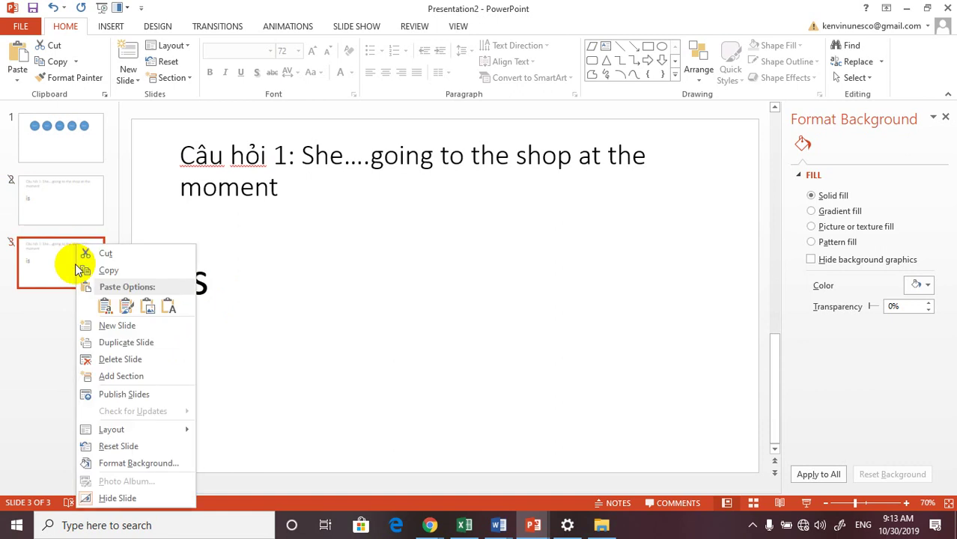
click(98, 342)
right_click(65, 339)
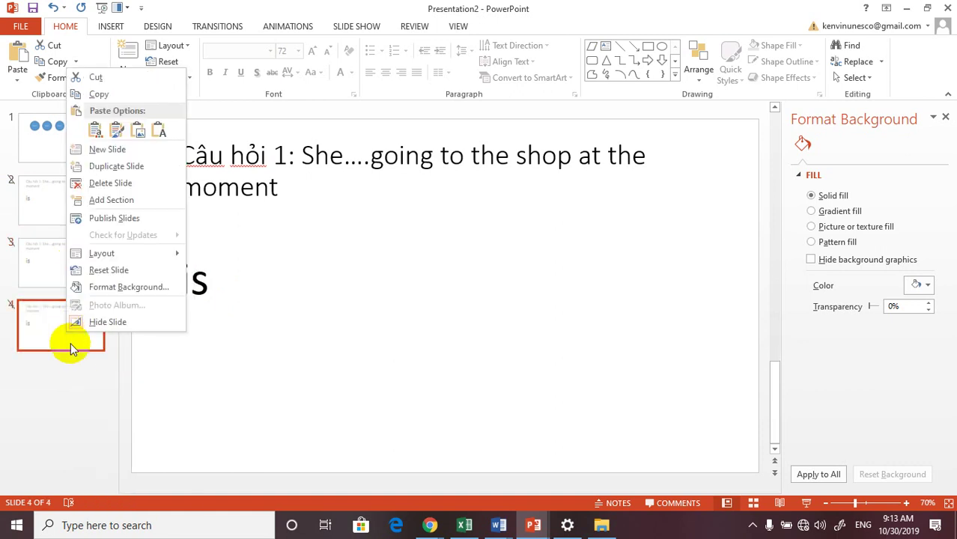
click(105, 166)
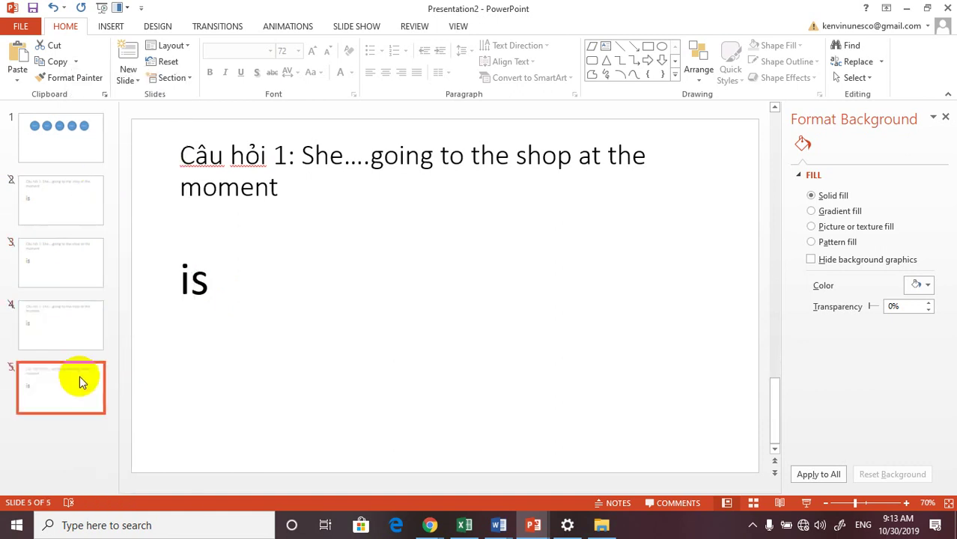
right_click(73, 390)
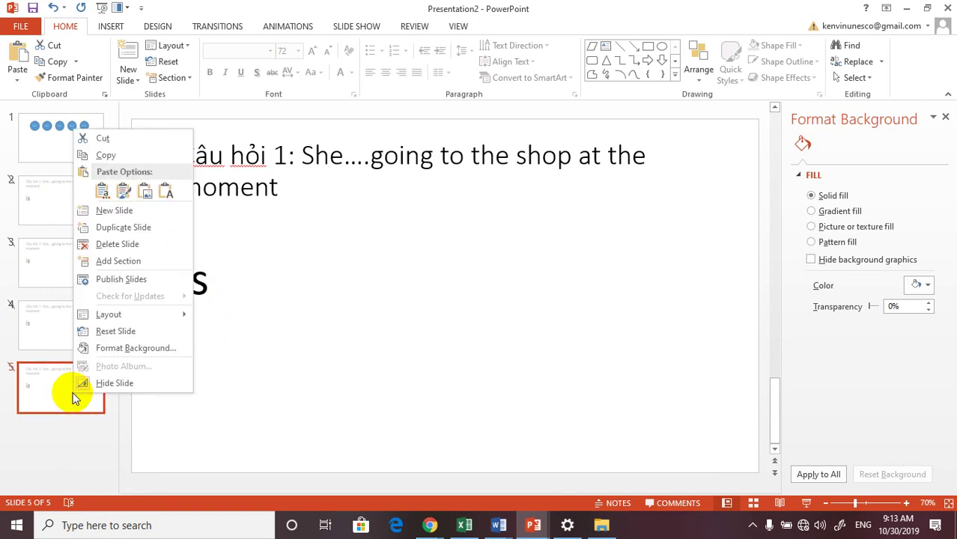
click(229, 374)
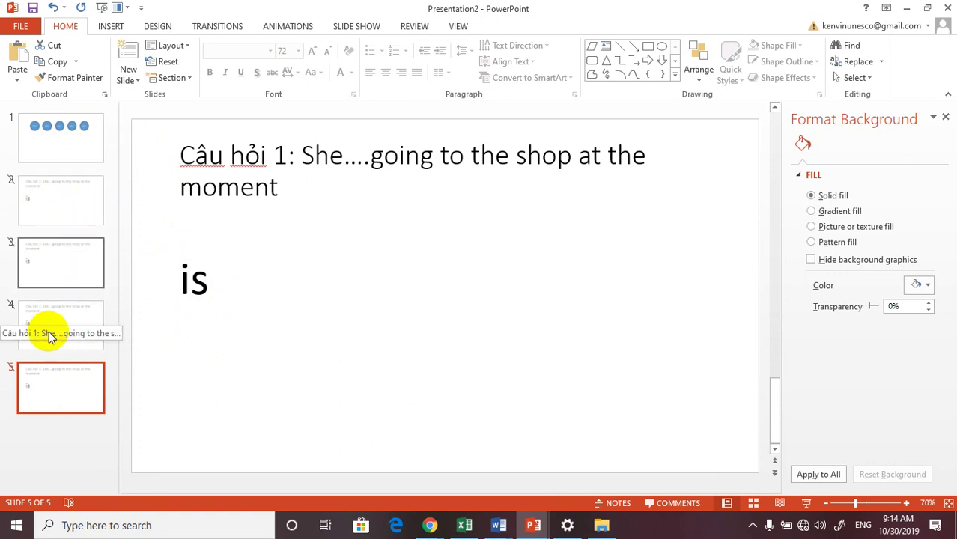
right_click(48, 380)
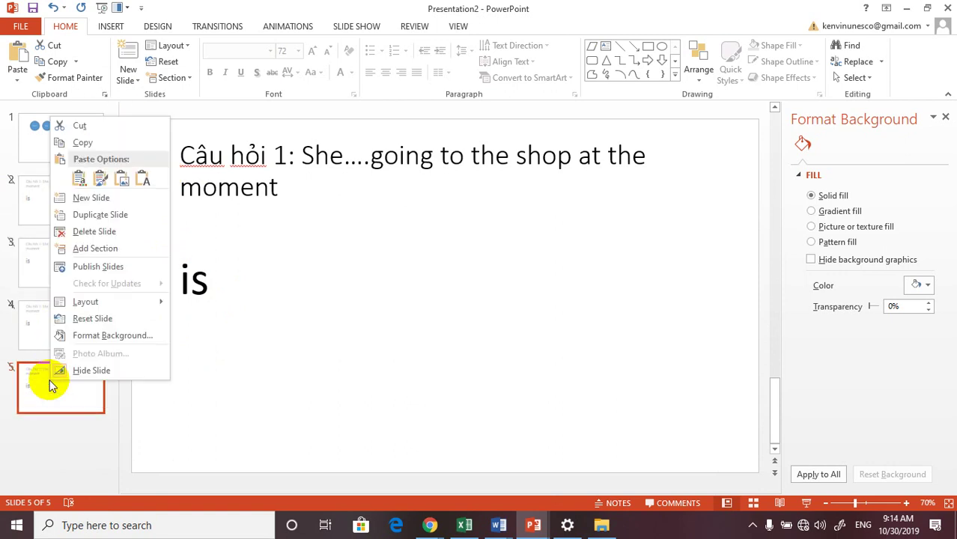
click(82, 215)
click(54, 220)
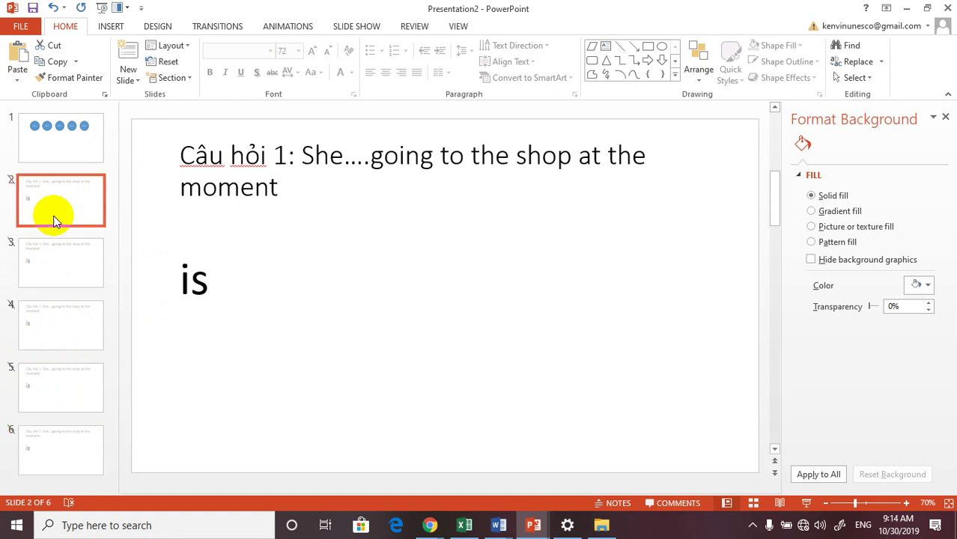
click(60, 267)
- Change the question numbers on slides 3 and 4 to Câu hỏi 2 and Câu hỏi 3
click(283, 158)
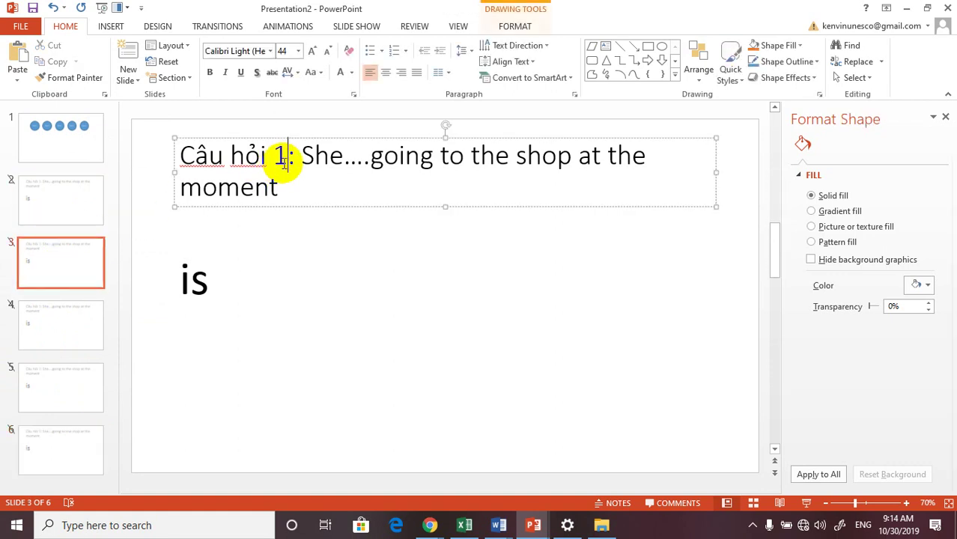
key(BackSpace)
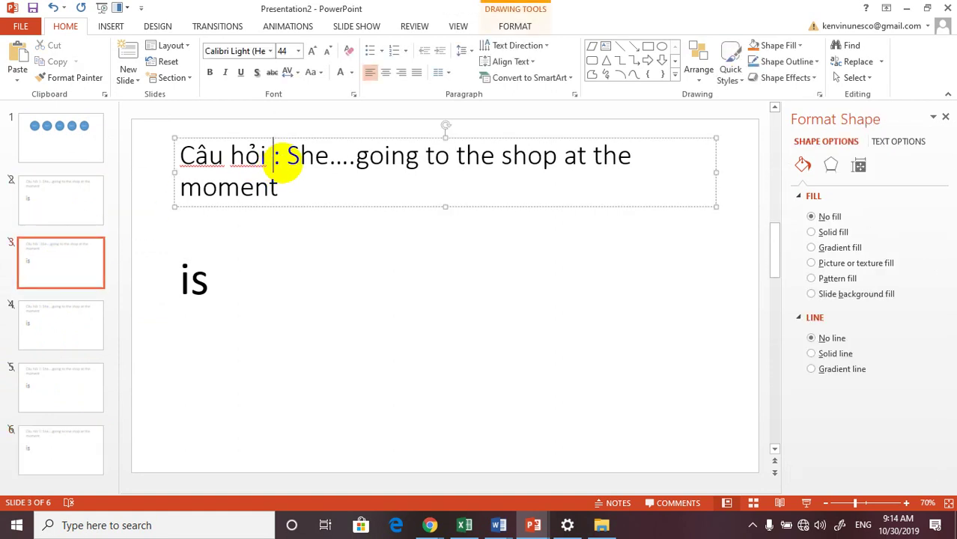
text(2)
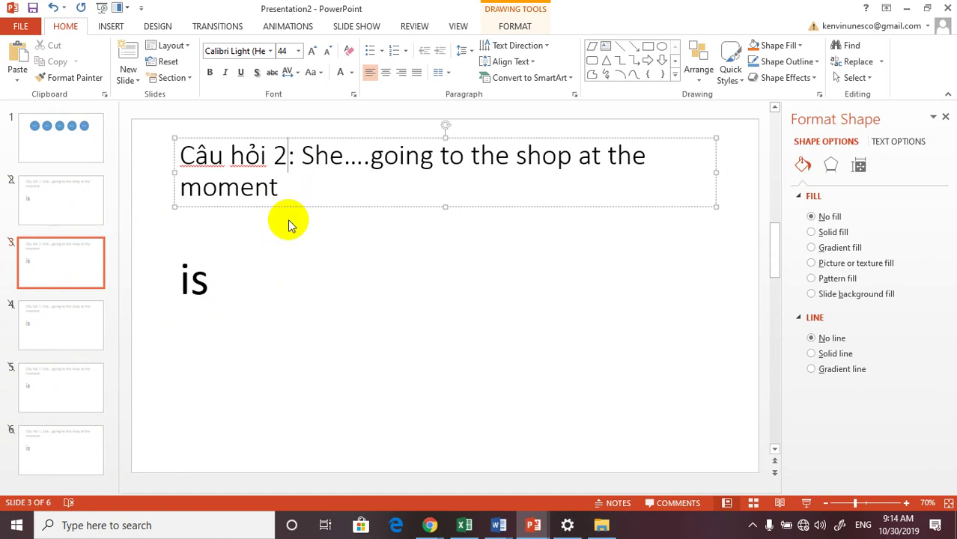
click(300, 164)
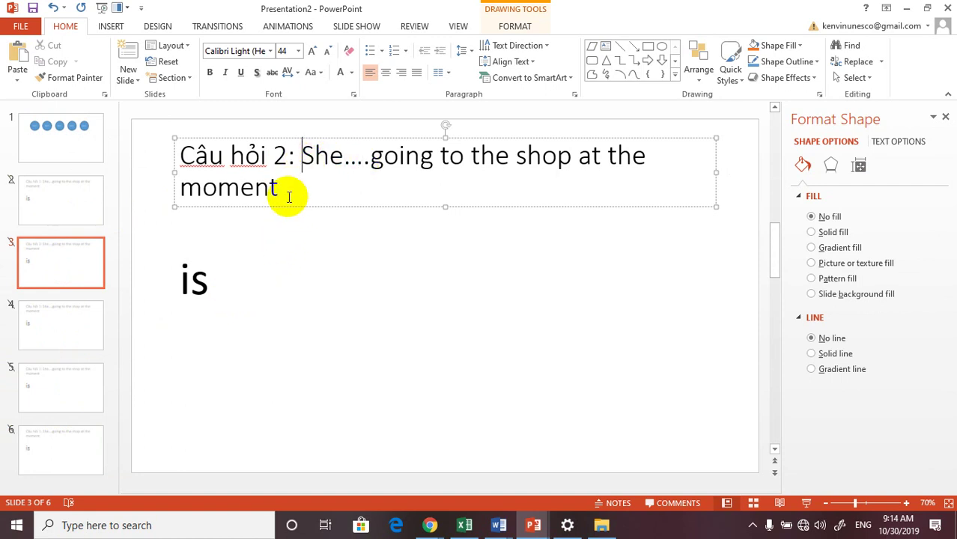
click(62, 331)
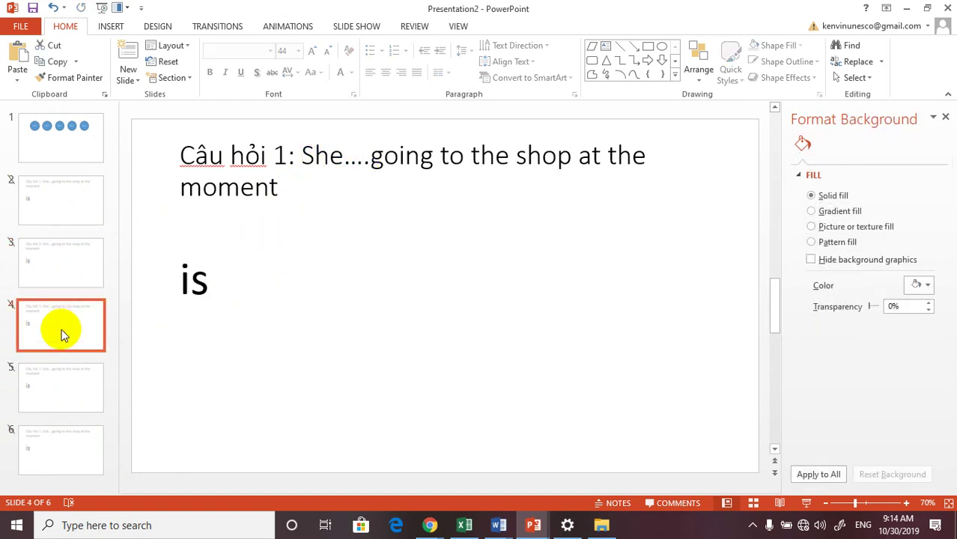
click(279, 156)
key(BackSpace)
text(3)
- Renumber slides 5 and 6 to Câu hỏi 4 and Câu hỏi 5, then return to slide 1
click(50, 390)
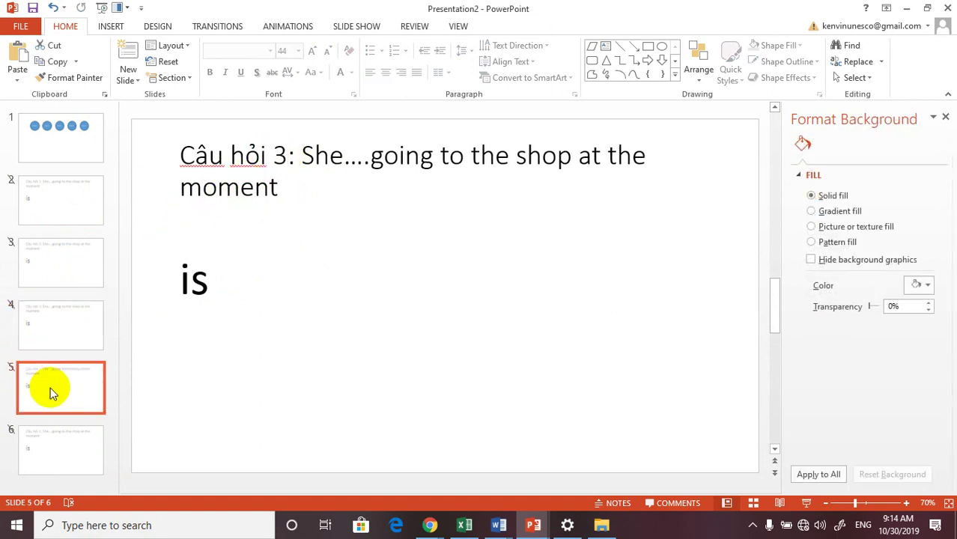
click(282, 156)
key(BackSpace)
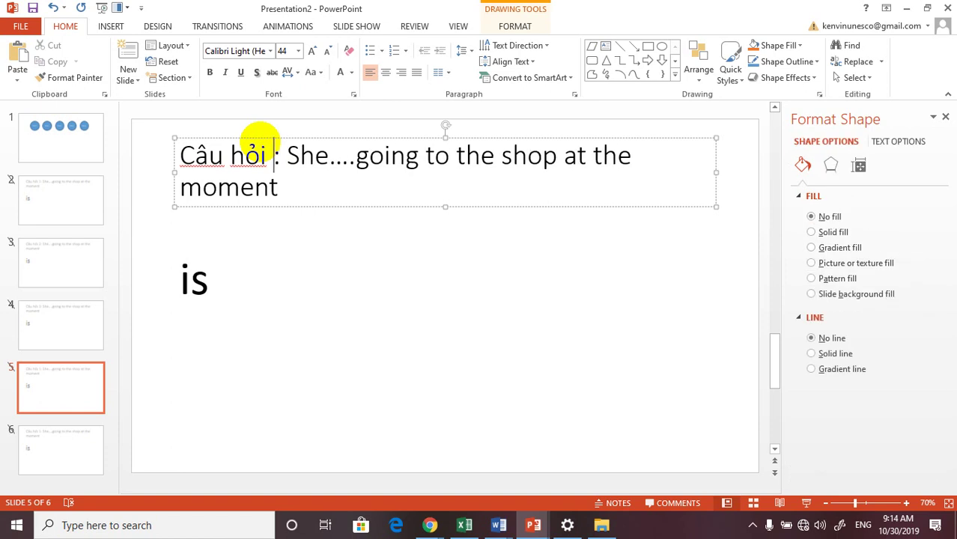
text(4)
click(50, 448)
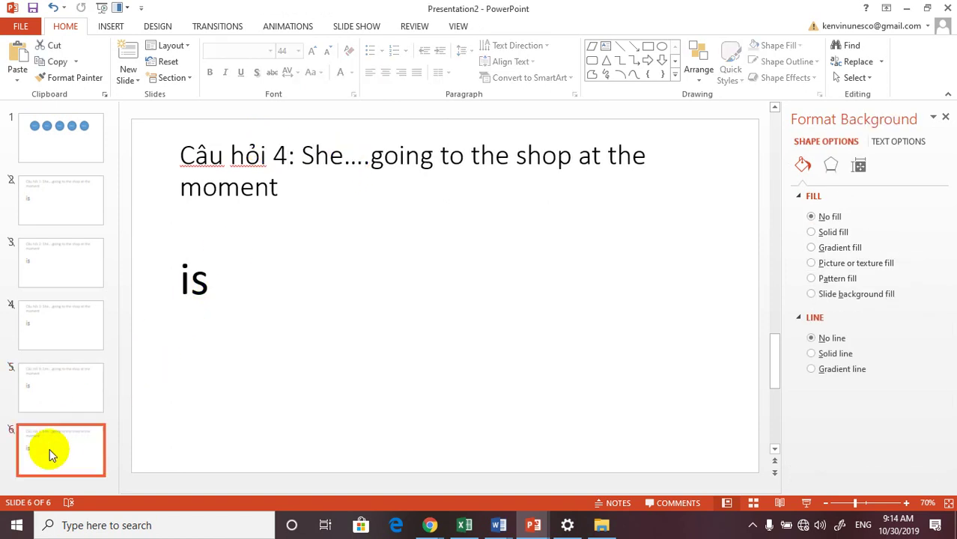
click(282, 159)
key(BackSpace)
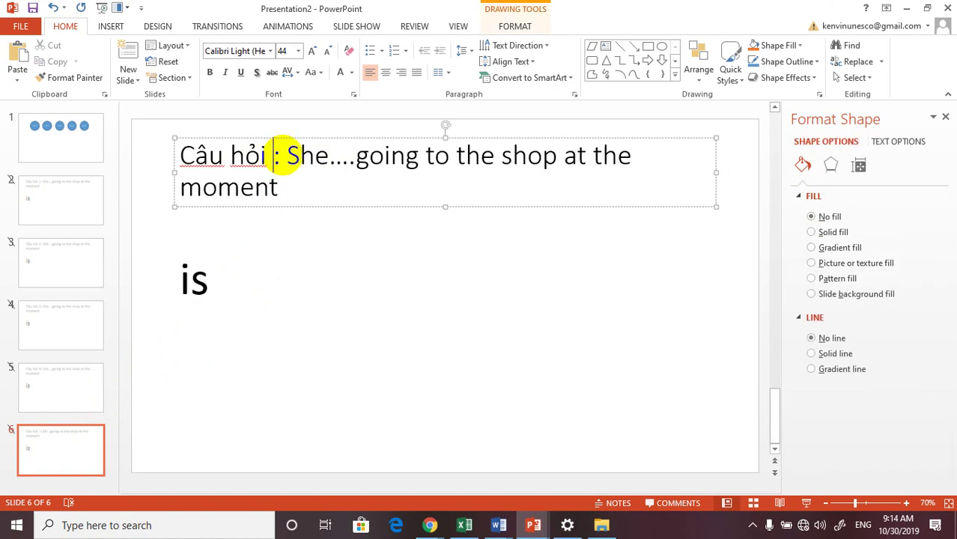
text(5)
click(384, 319)
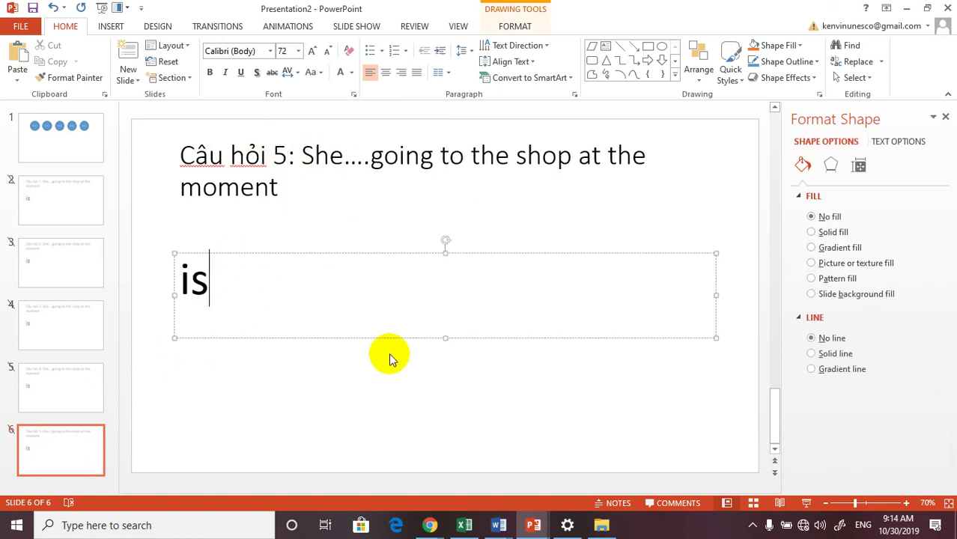
click(393, 382)
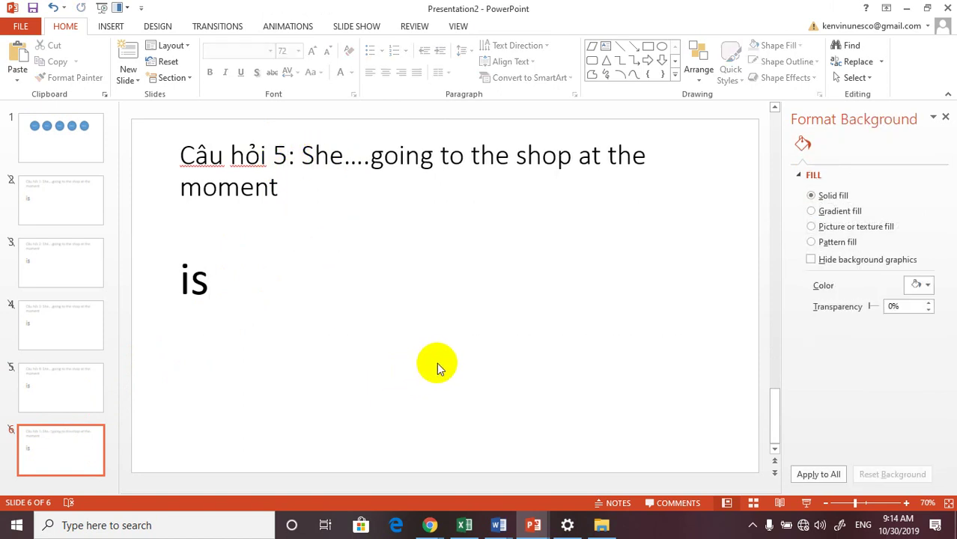
click(64, 148)
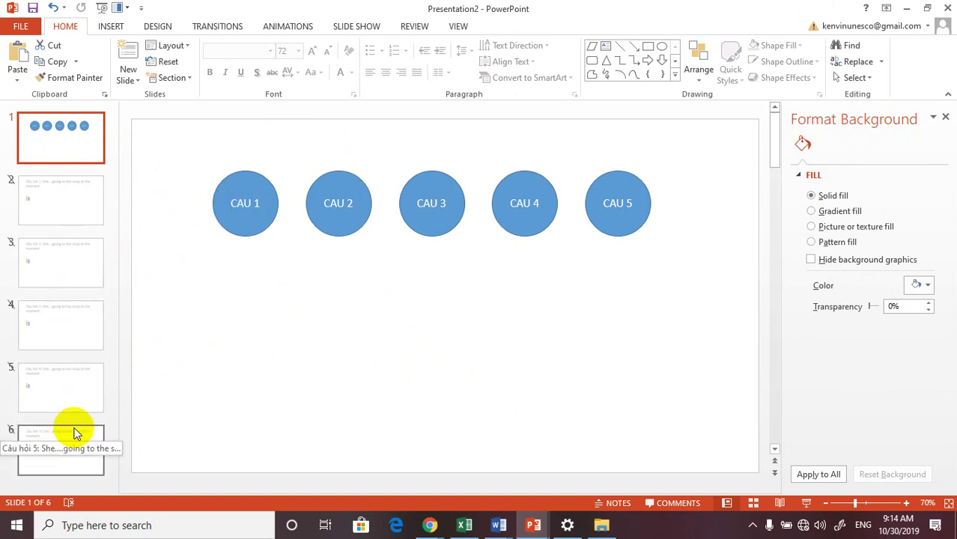
- Delete copied slides 3 through 6, keeping only the circles slide and question 1
click(70, 206)
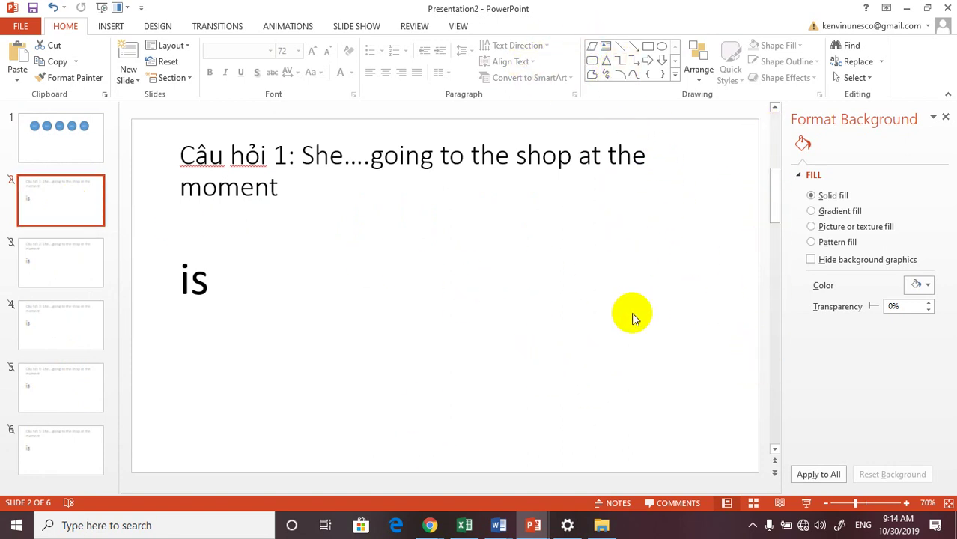
click(72, 286)
click(71, 205)
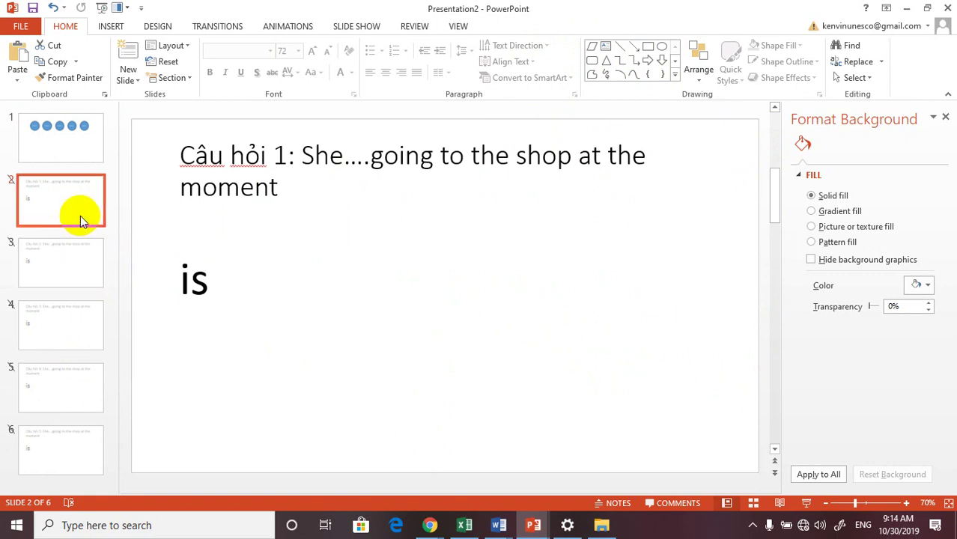
click(79, 275)
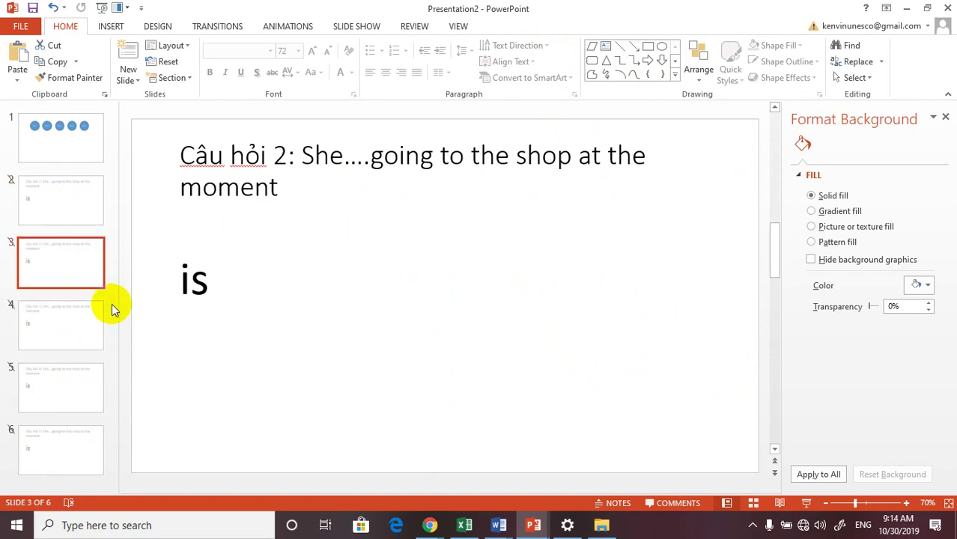
shift+click(84, 453)
key(Delete)
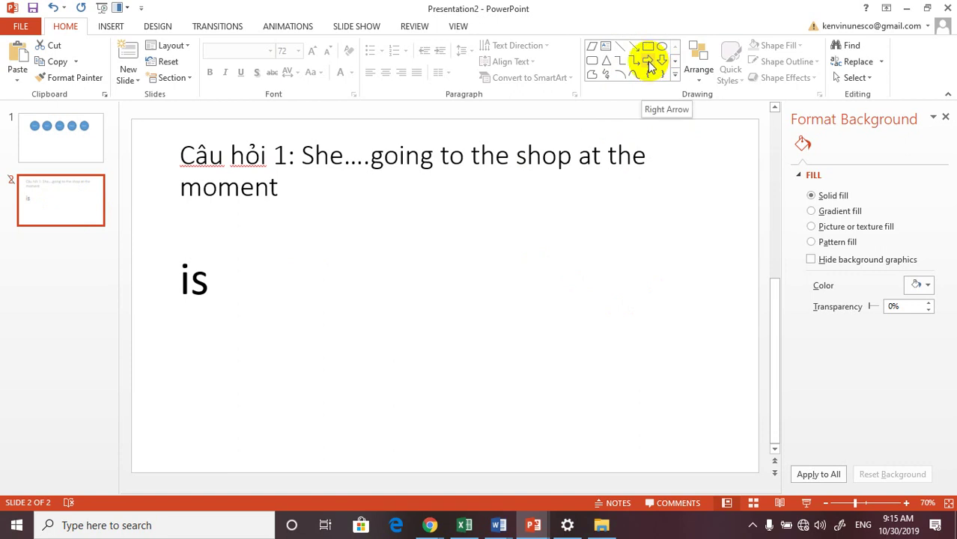
click(110, 27)
click(240, 64)
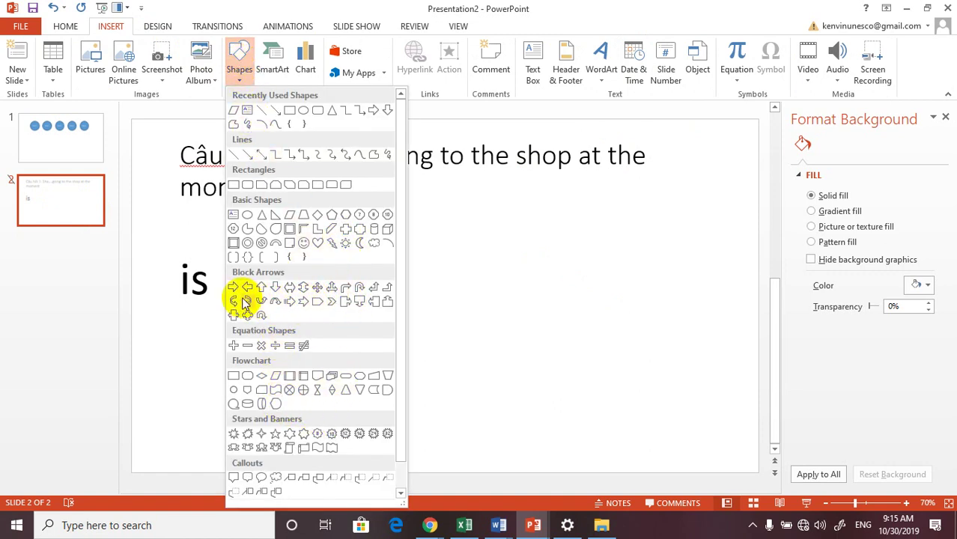
- Draw a left-pointing block arrow at the slide's lower right and label it 'return'
click(259, 288)
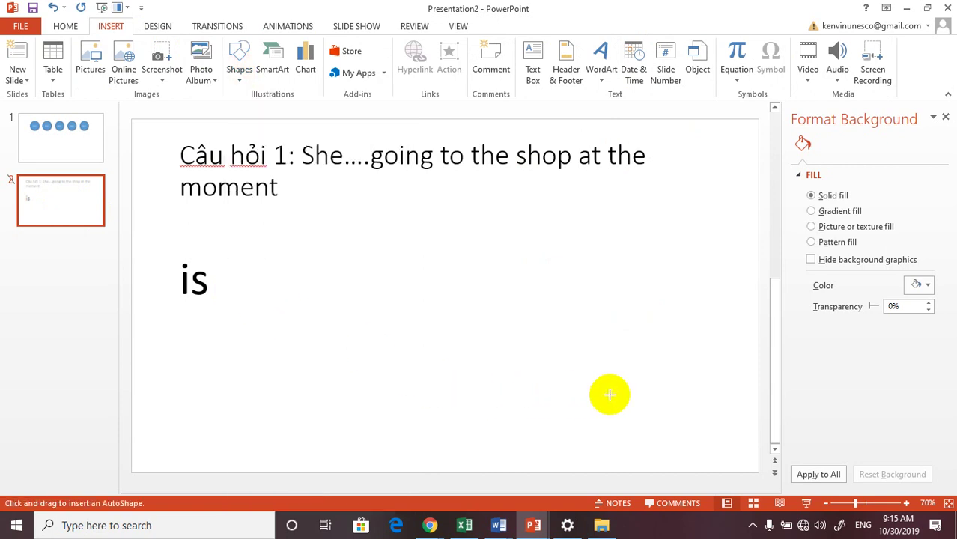
mouse_move(611, 387)
mouse_down()
mouse_move(708, 447)
mouse_move(694, 410)
mouse_up()
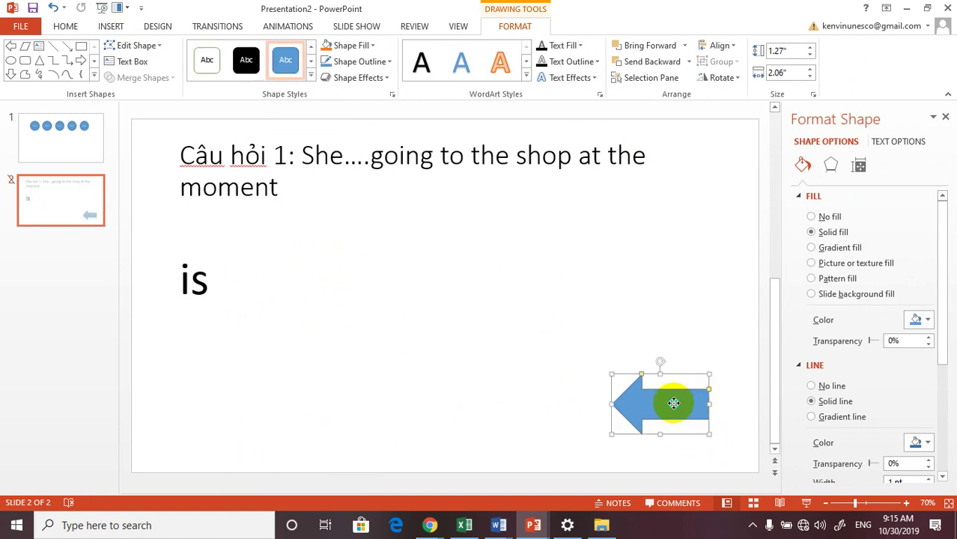
right_click(674, 404)
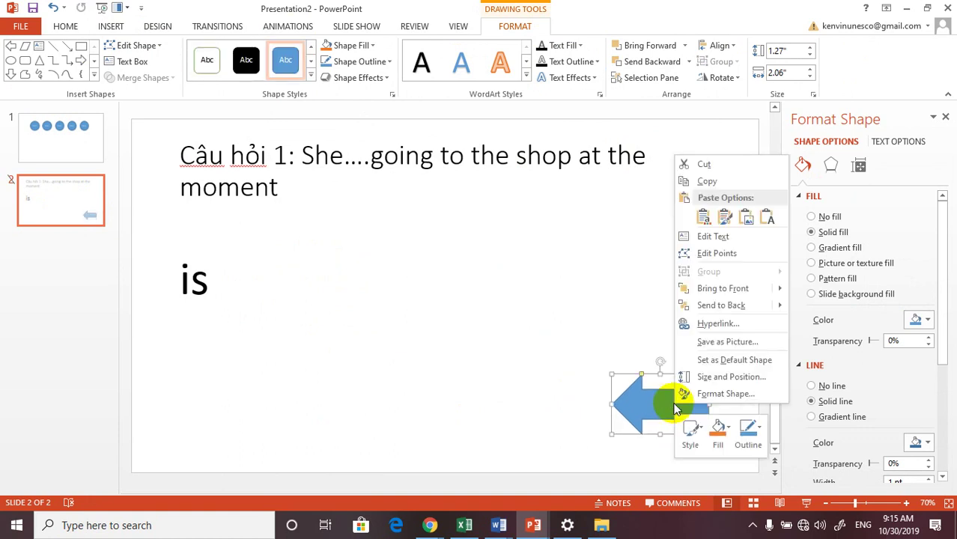
click(711, 236)
click(623, 403)
text(return)
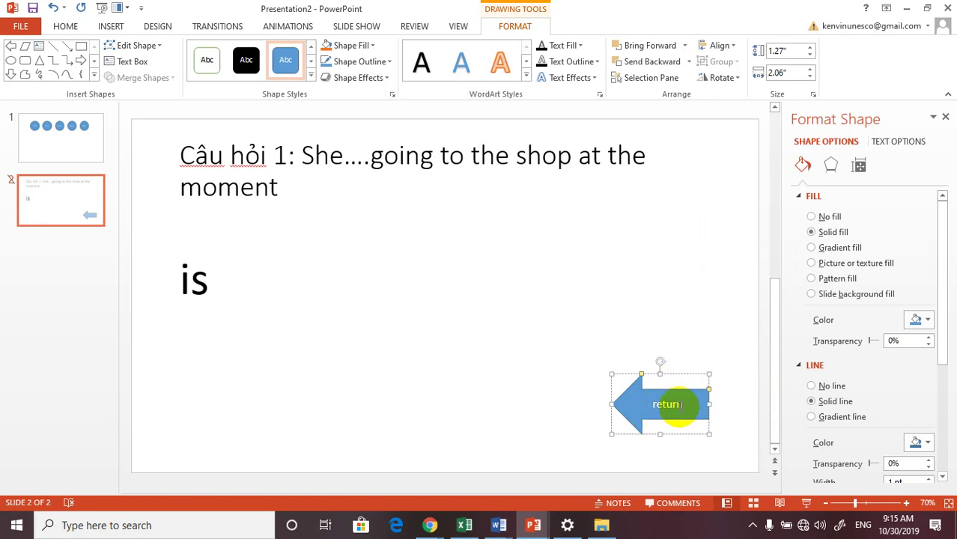
double_click(668, 406)
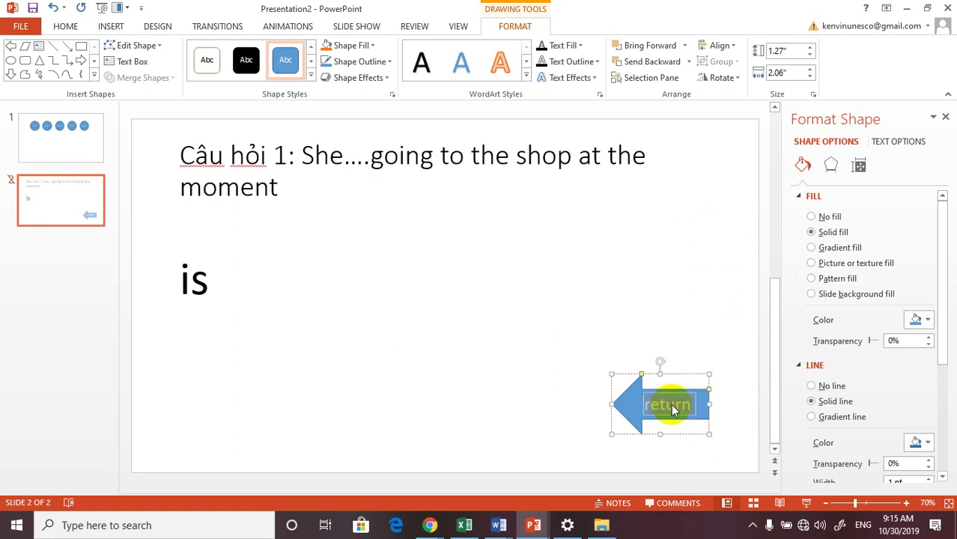
click(699, 325)
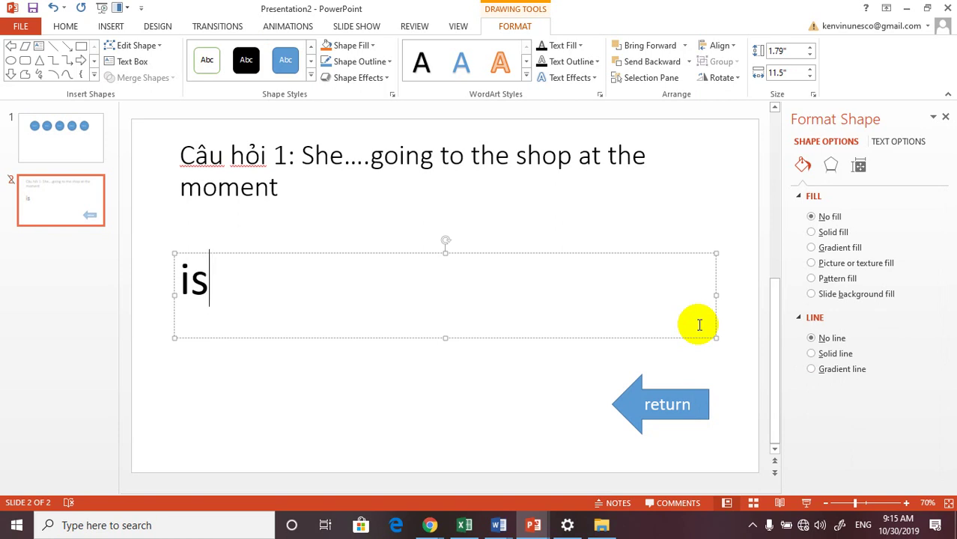
click(588, 397)
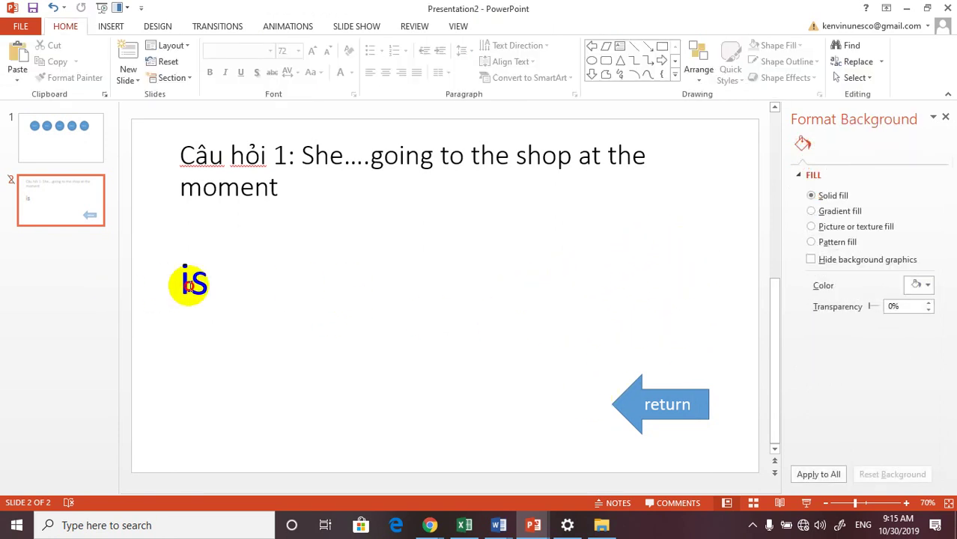
- Shrink the 'is' text box, move it up under the question title, and erase its text
click(190, 282)
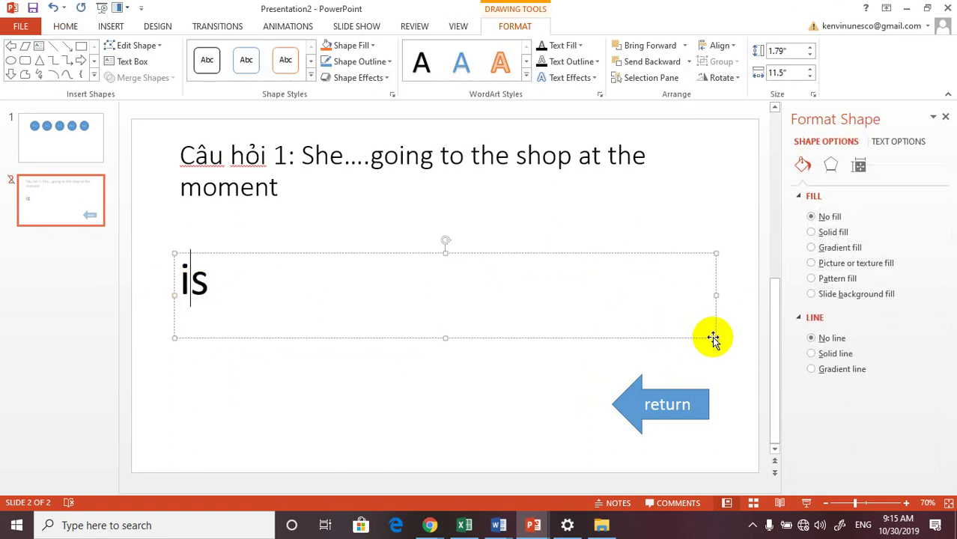
drag(713, 337, 696, 325)
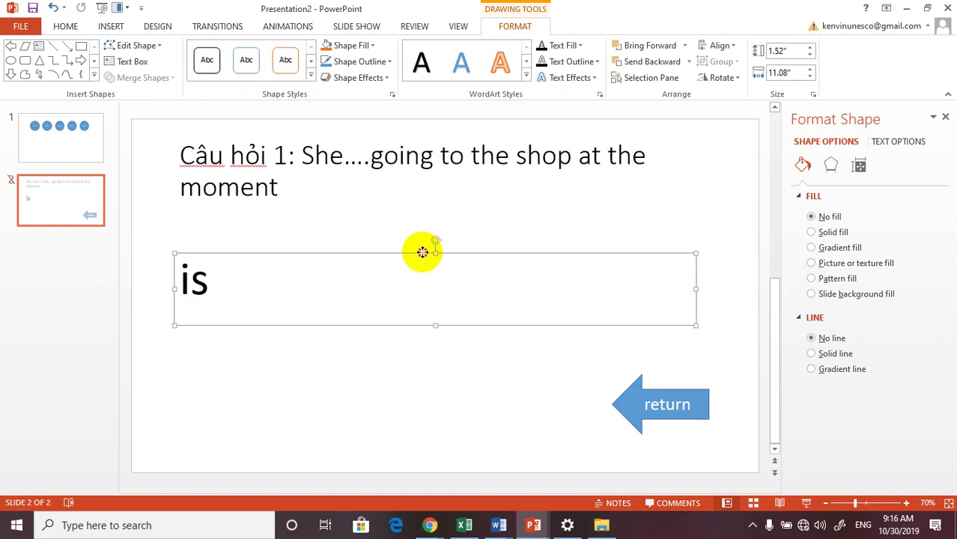
drag(422, 252, 422, 213)
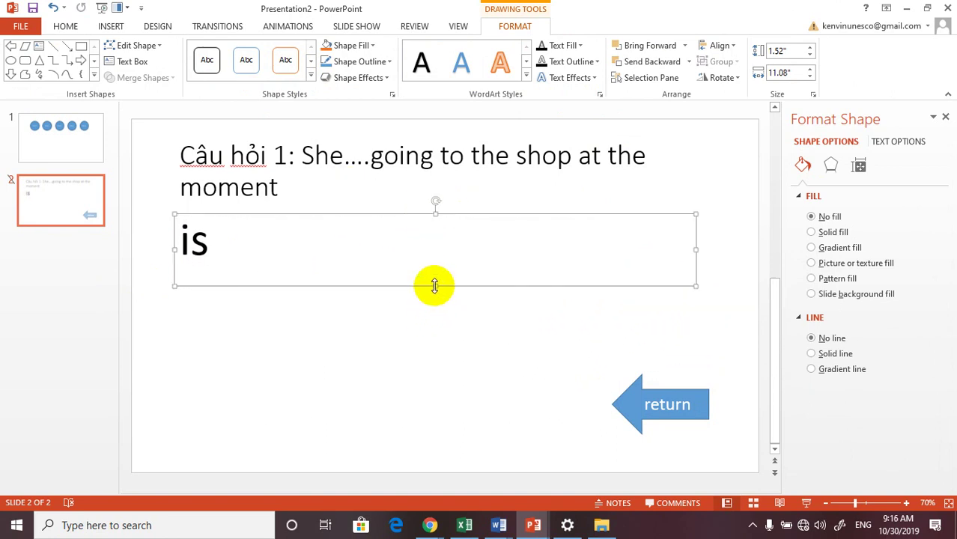
drag(435, 286, 435, 279)
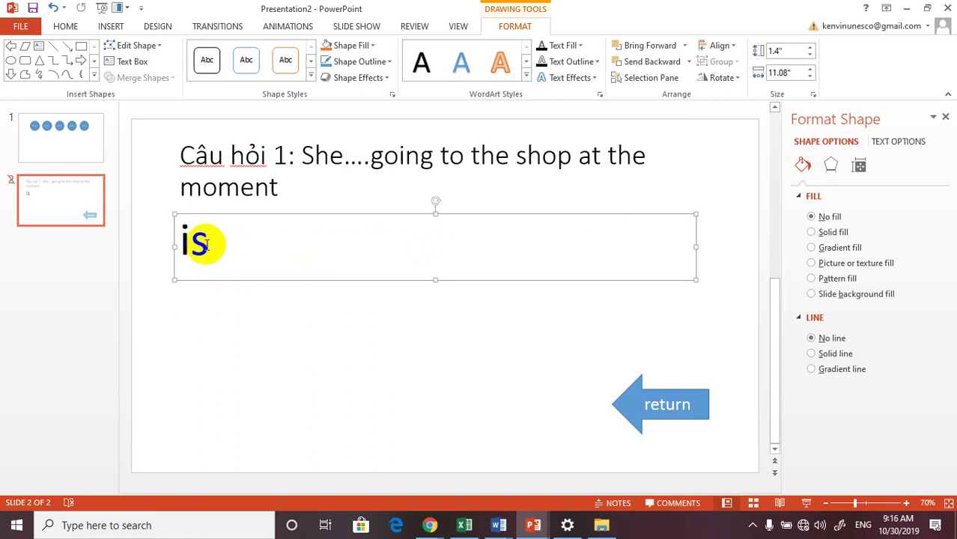
key(BackSpace)
key(BackSpace)
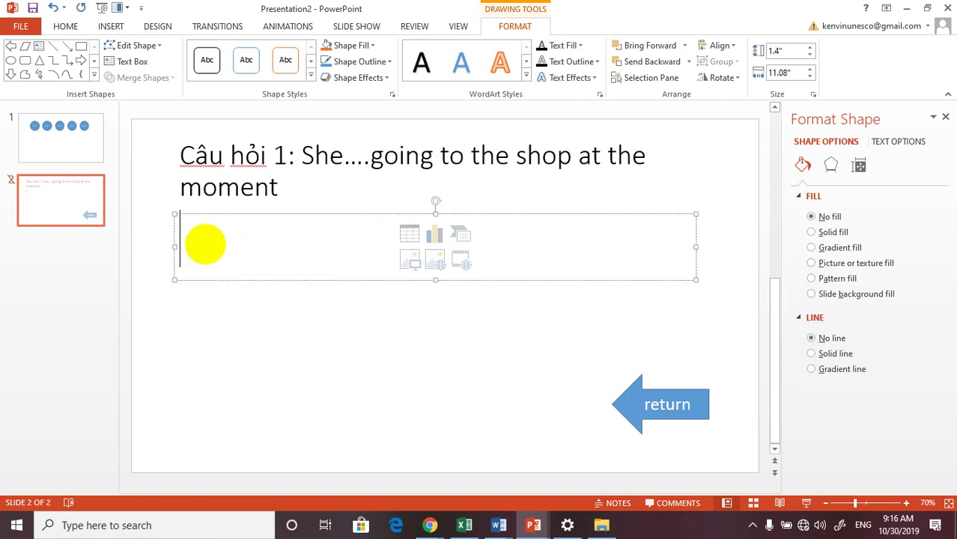
- Type the answer line 'The anwer is: “is”', correcting the typos along the way
text(The quet)
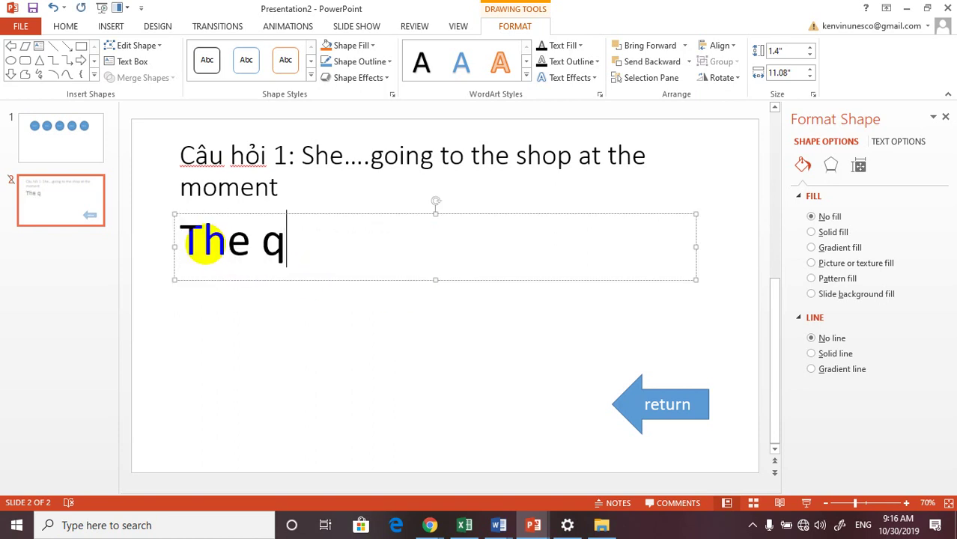
text(s)
key(BackSpace)
text(s)
text(tion i)
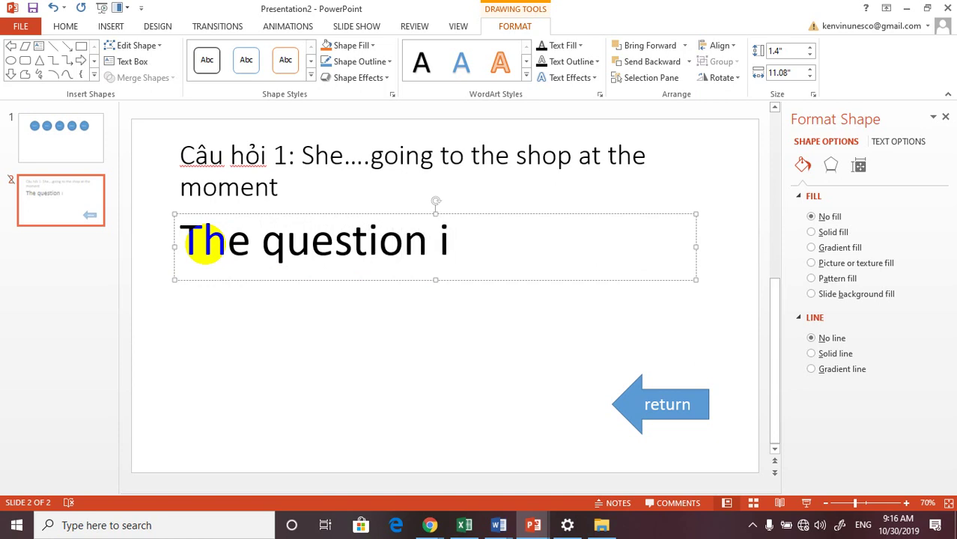
text(:)
text(")
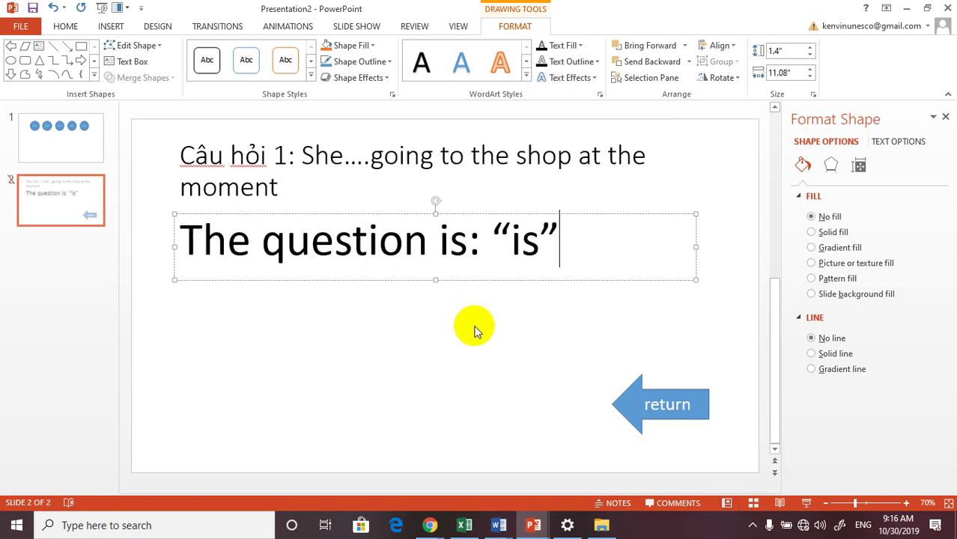
click(427, 241)
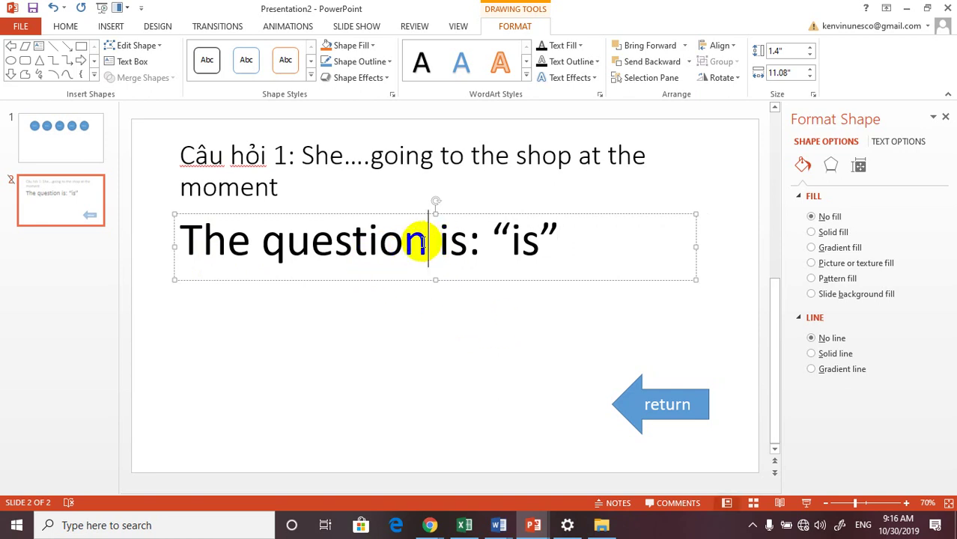
key(BackSpace)
key(BackSpace)
key(BackSpace)
key(BackSpace)
key(BackSpace)
key(BackSpace)
key(BackSpace)
key(BackSpace)
text(a)
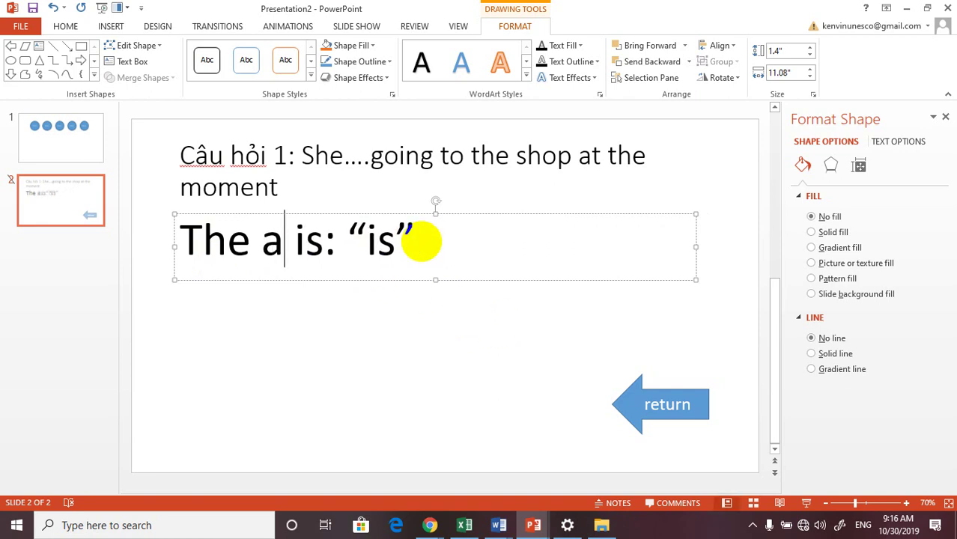
text(n)
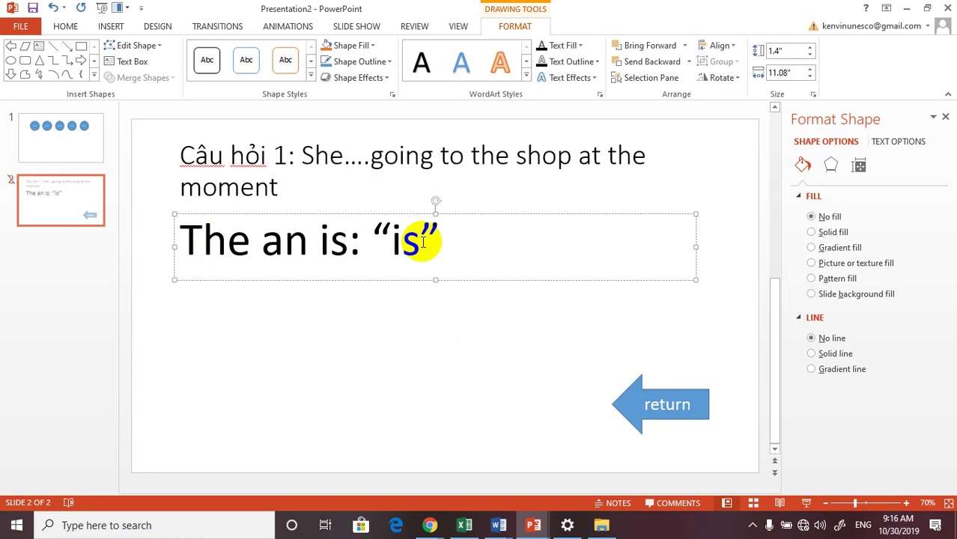
text(r)
key(BackSpace)
text(we)
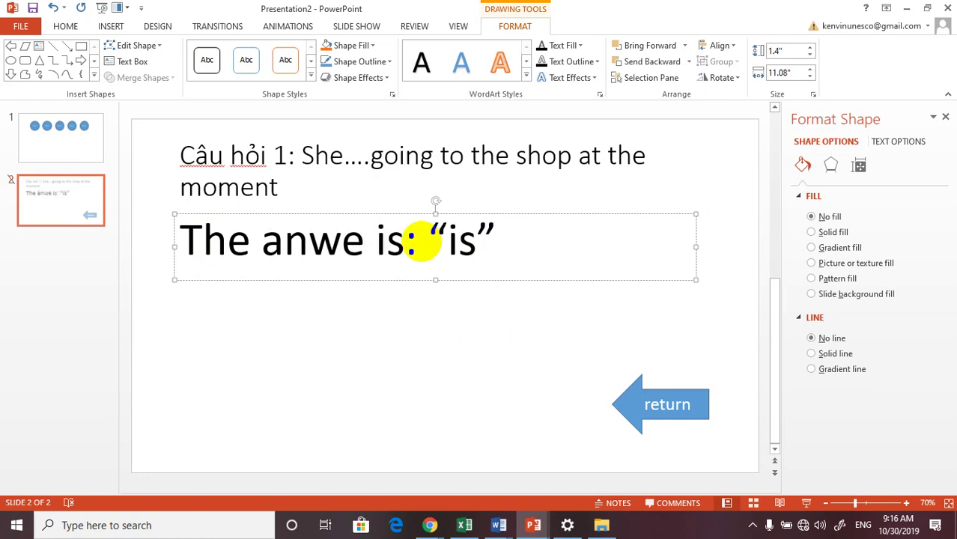
text(r)
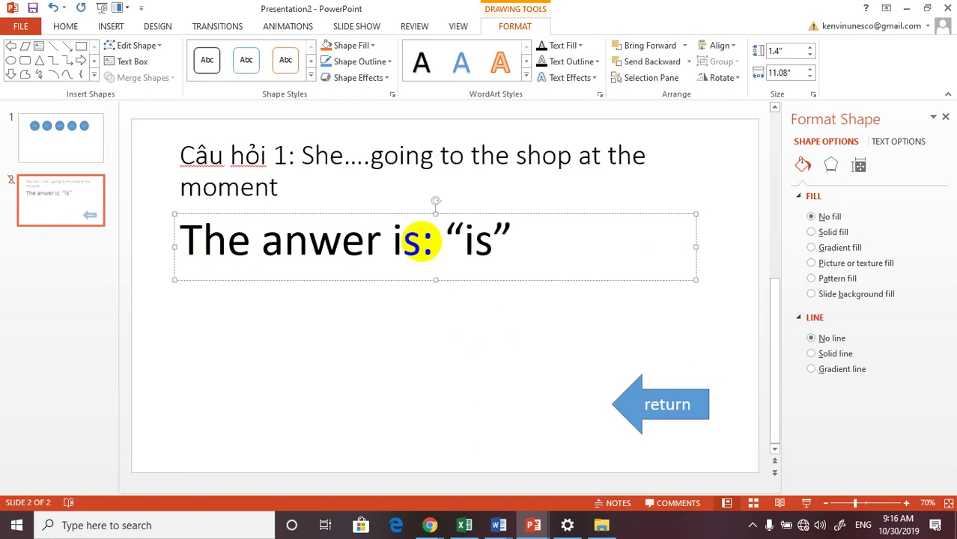
click(650, 333)
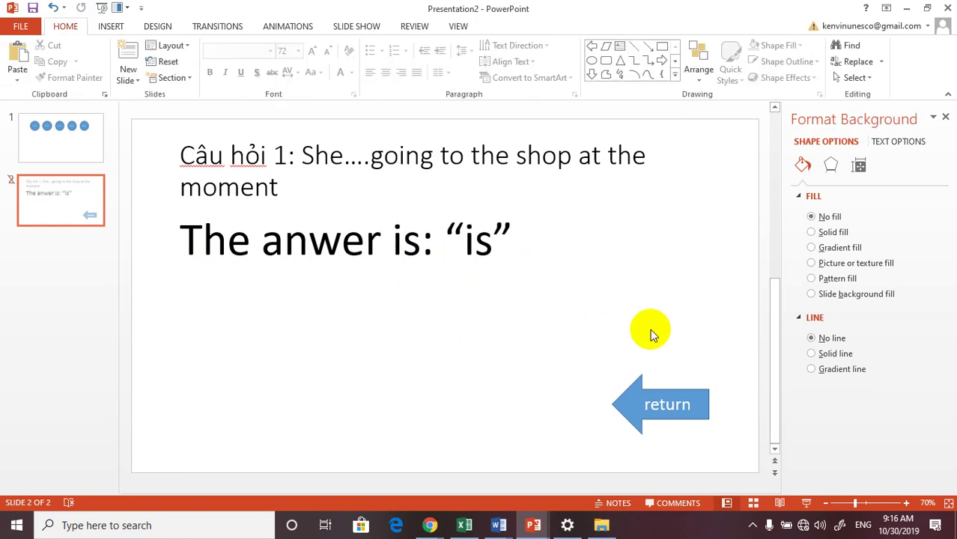
- Draw a rectangle just above the return arrow and label it 'Anwer'
click(480, 247)
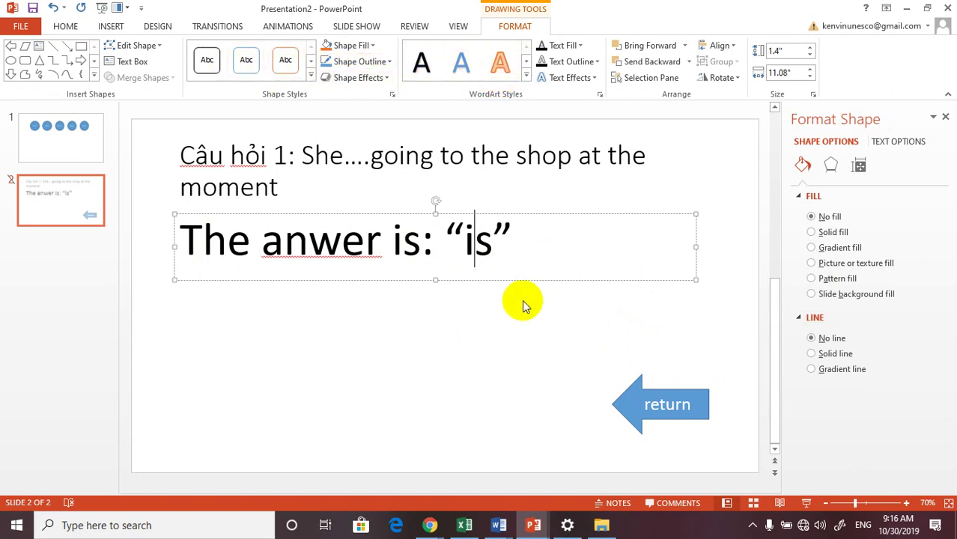
click(81, 47)
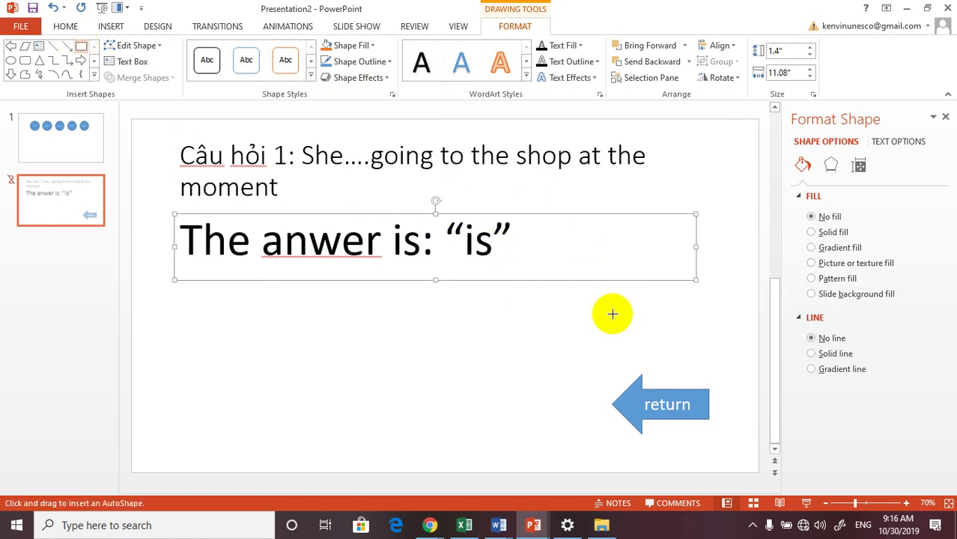
drag(612, 302, 684, 332)
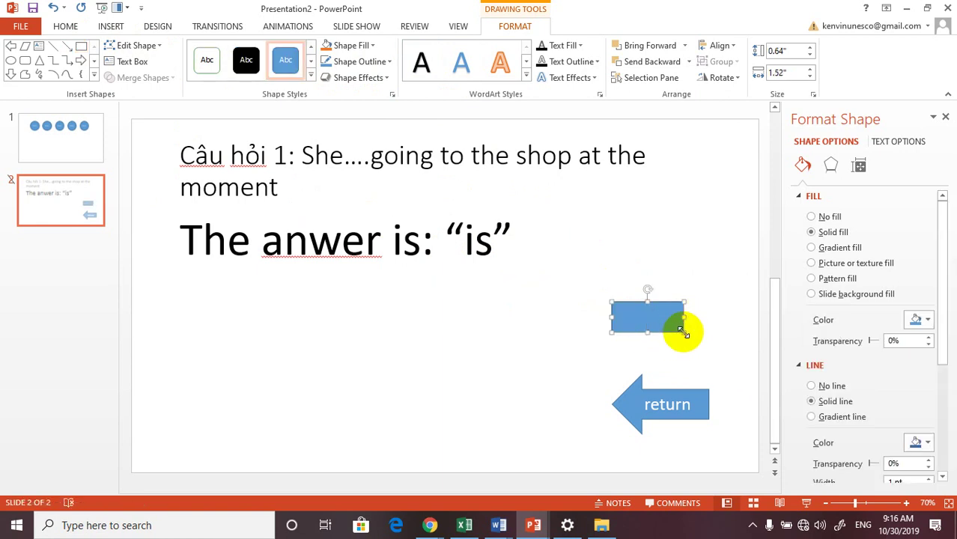
drag(688, 333, 697, 337)
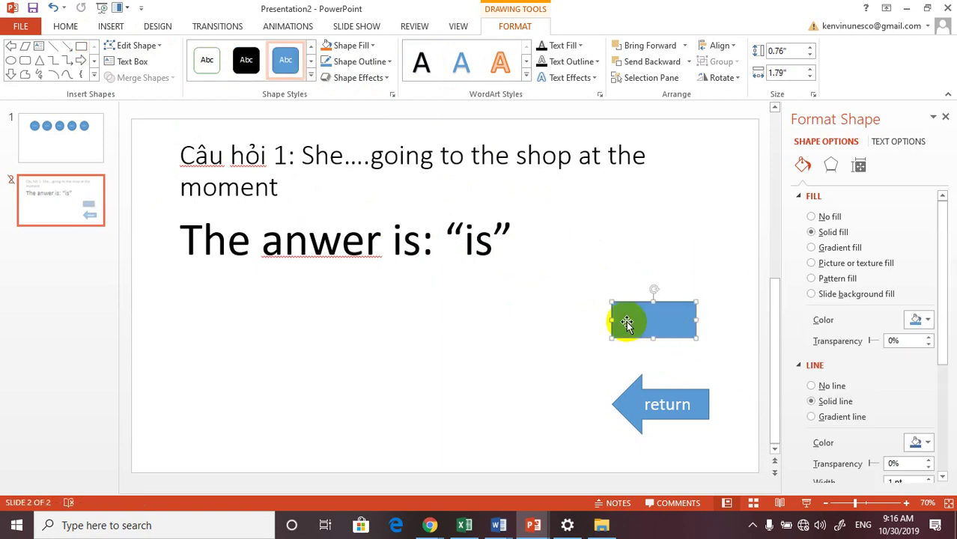
click(597, 271)
drag(657, 320, 655, 309)
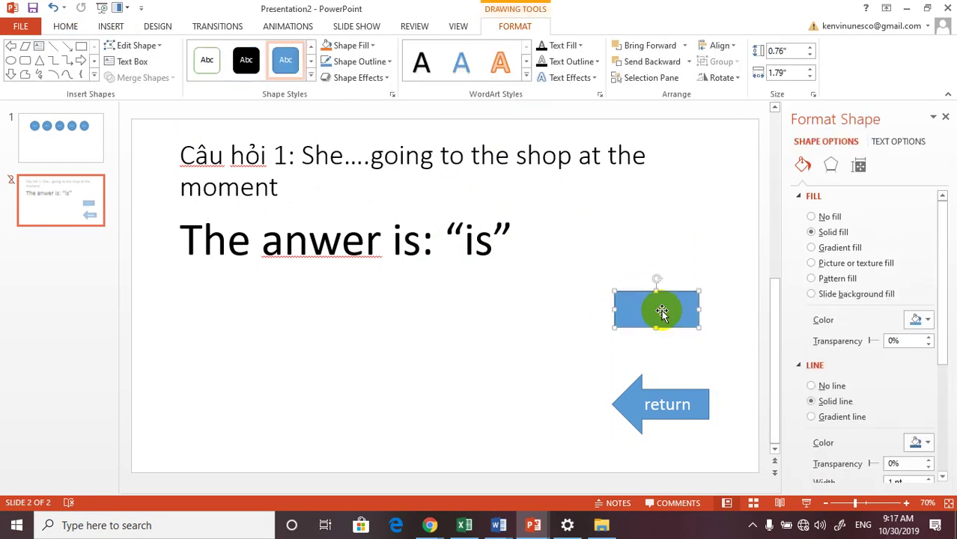
right_click(655, 310)
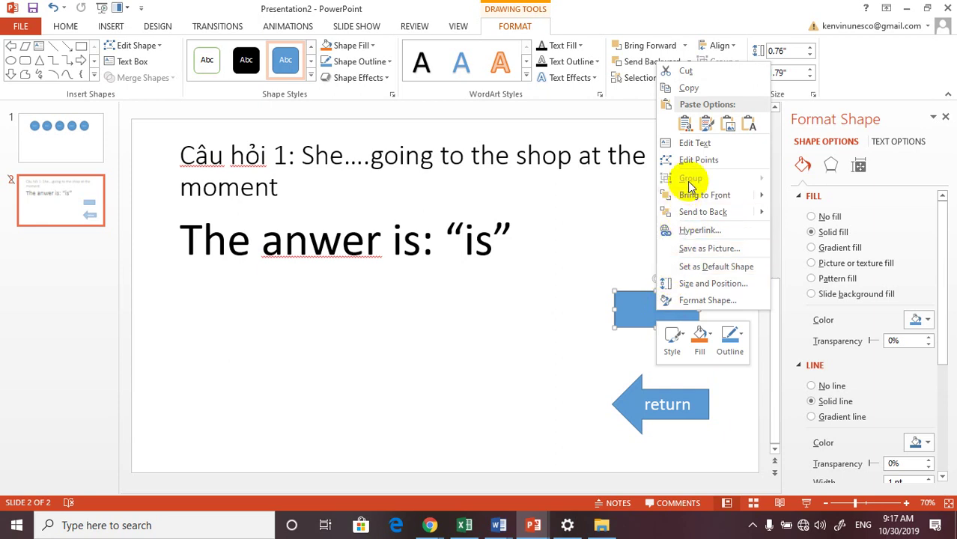
click(696, 145)
text(An)
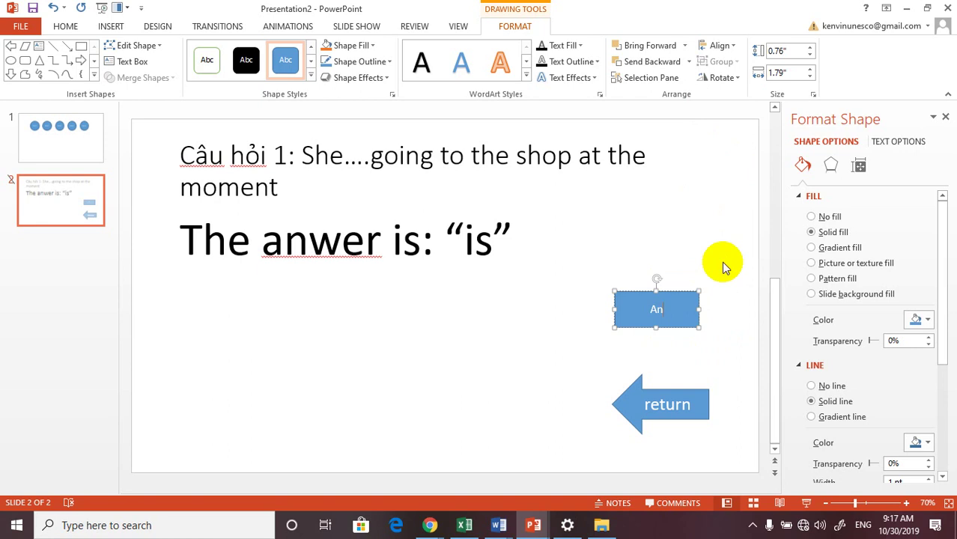
text(wer)
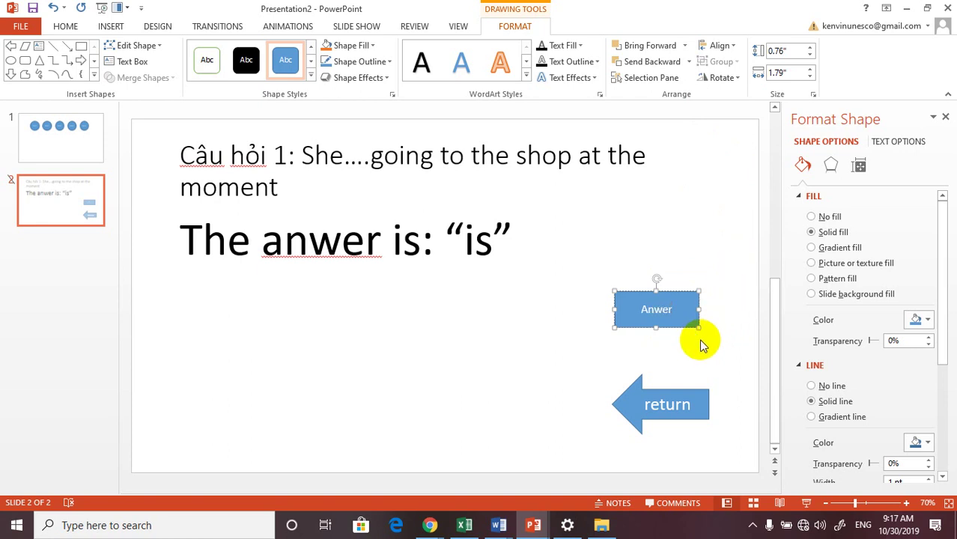
click(695, 320)
click(689, 350)
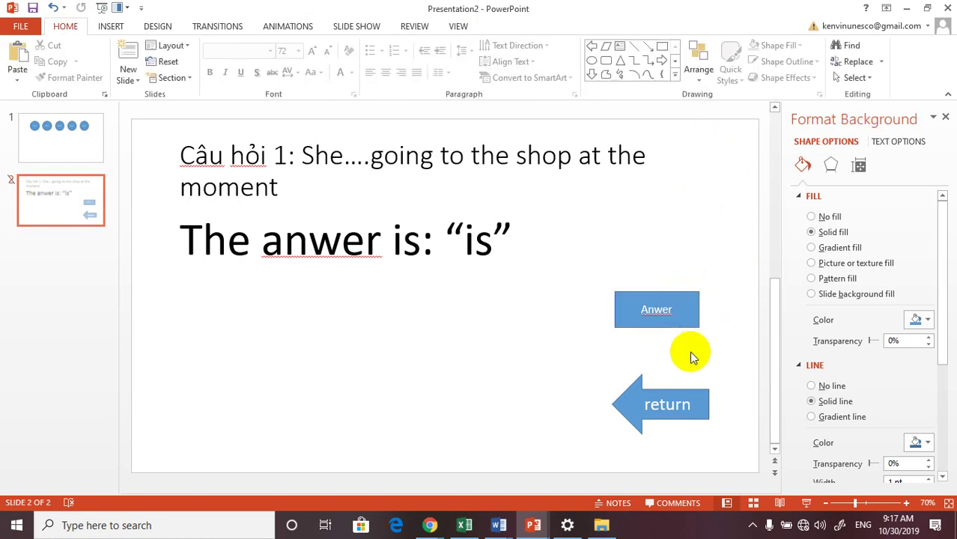
- Shift the Anwer rectangle and return arrow to the right, aligning the arrow beneath the button
click(685, 313)
drag(688, 309, 690, 299)
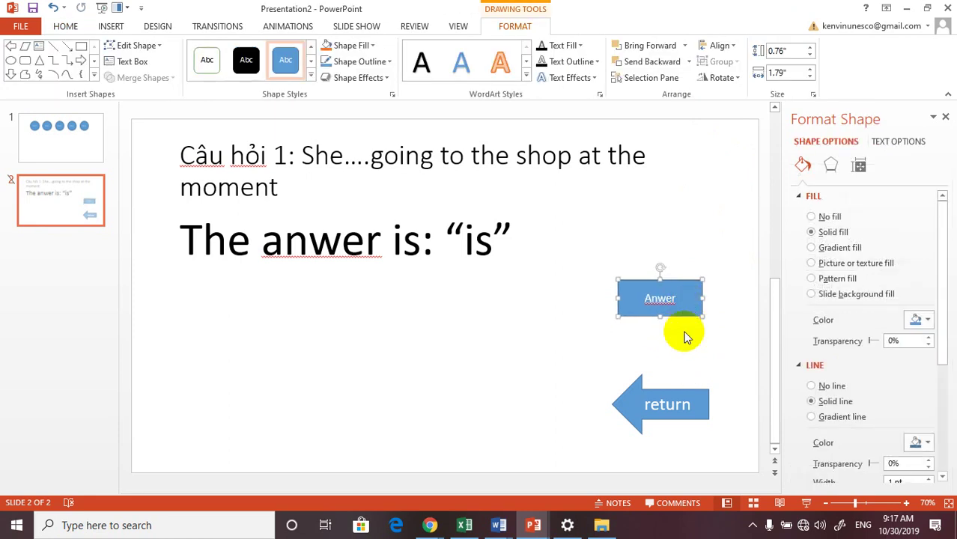
click(683, 391)
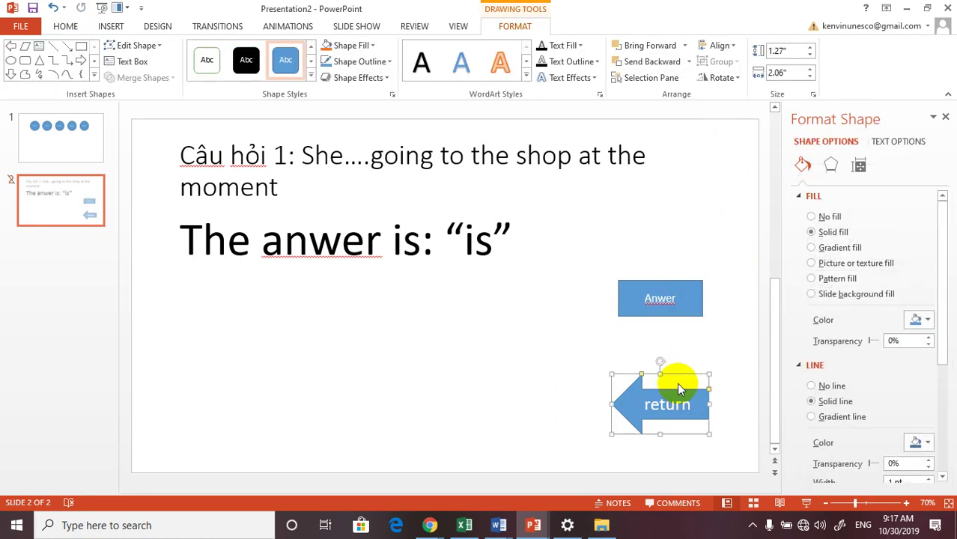
drag(678, 393, 675, 367)
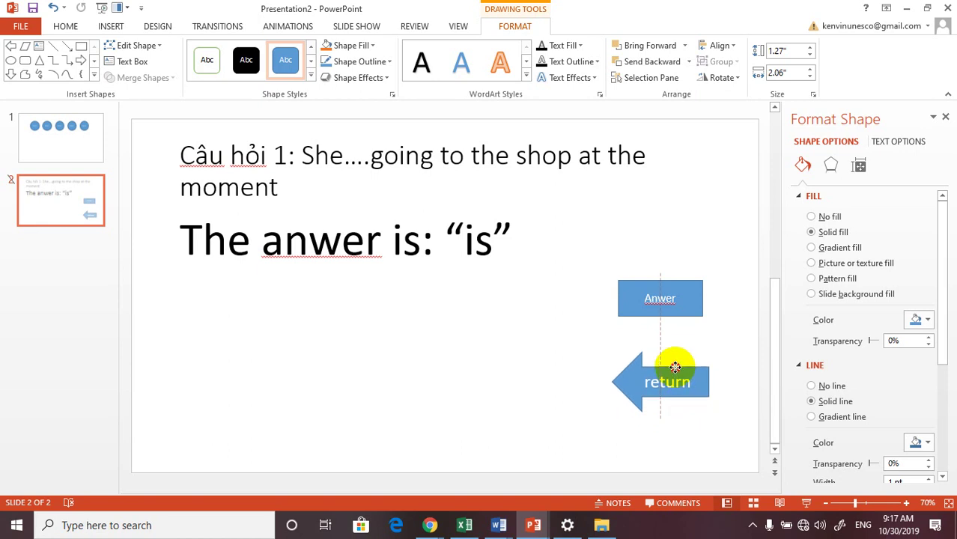
click(543, 364)
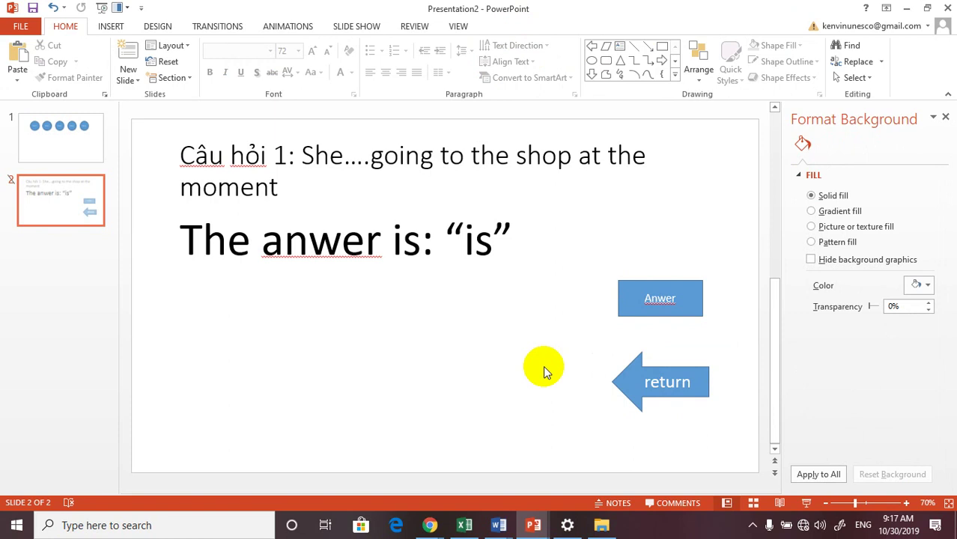
click(684, 293)
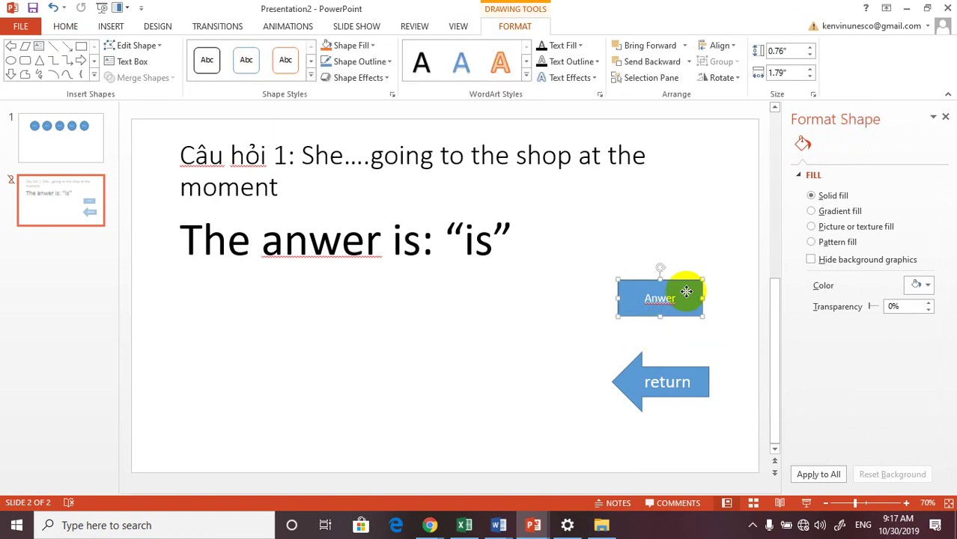
drag(710, 288, 740, 287)
drag(699, 367, 722, 368)
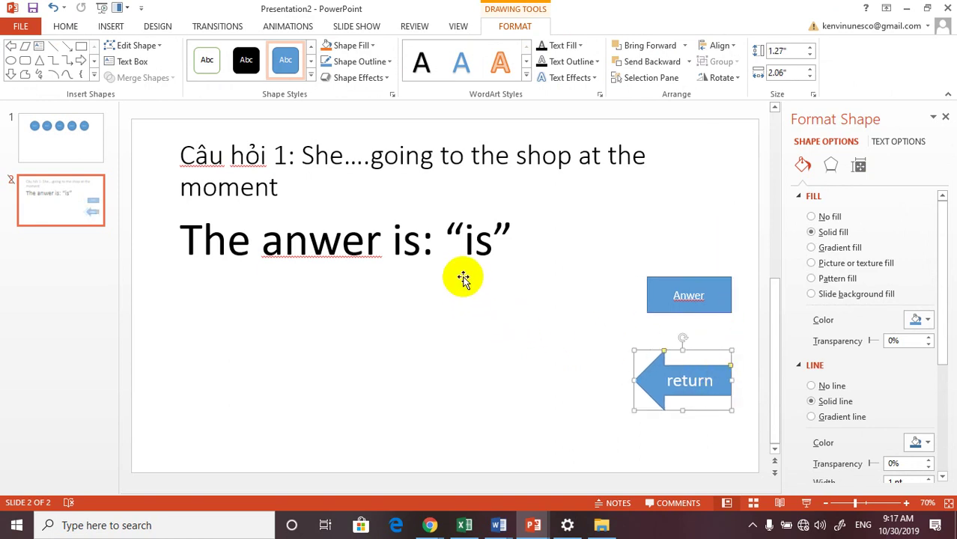
click(507, 238)
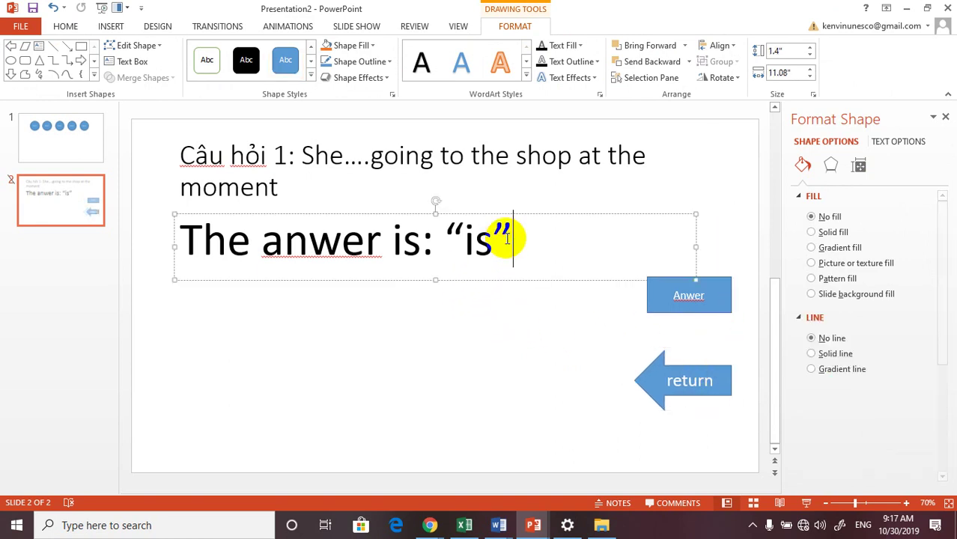
click(409, 215)
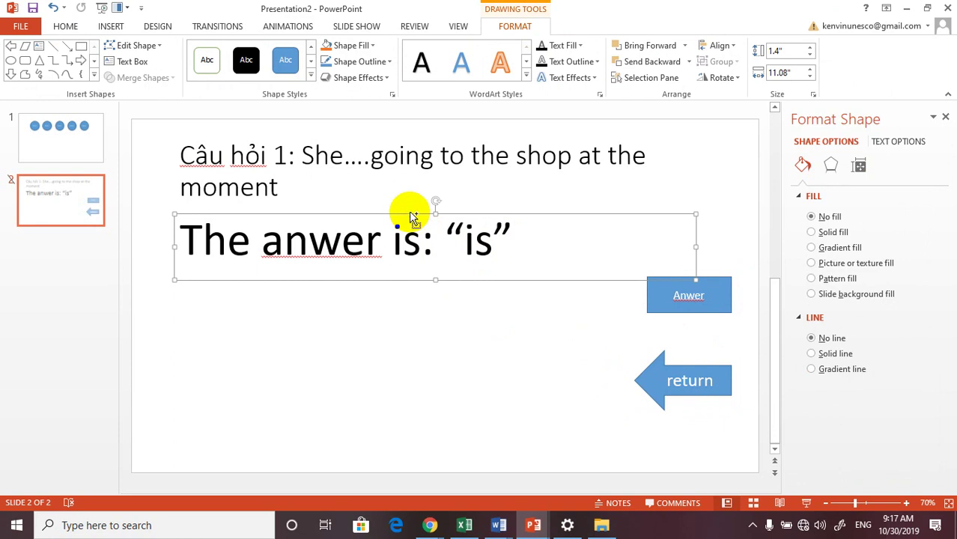
- Duplicate the first answer line below it, change its word to 'are', and narrow the box
key(ctrl+d)
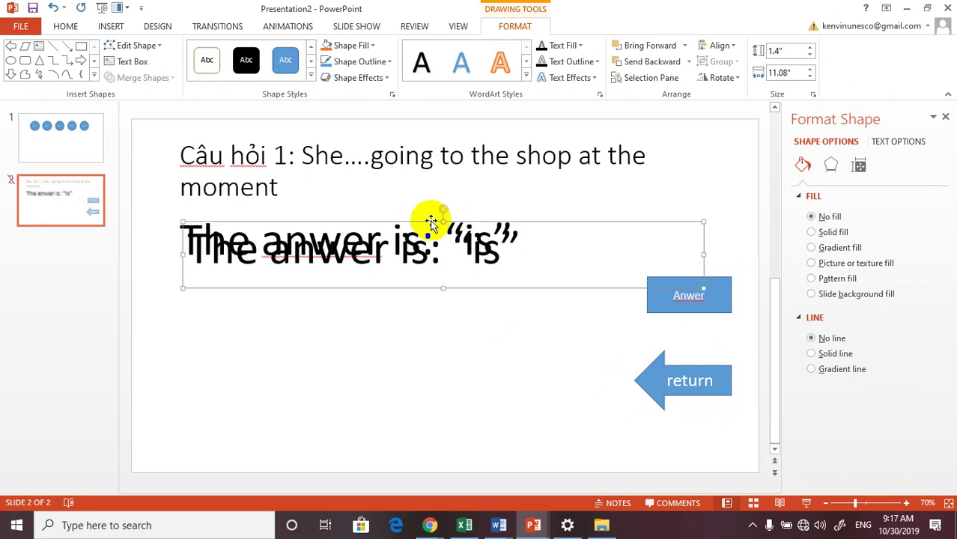
drag(431, 222, 423, 266)
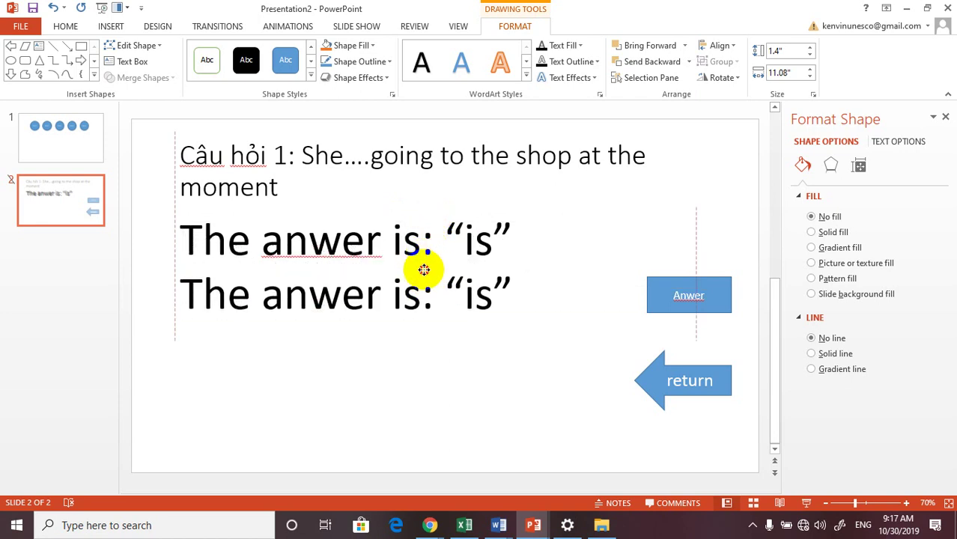
click(495, 309)
key(BackSpace)
key(BackSpace)
text(ar)
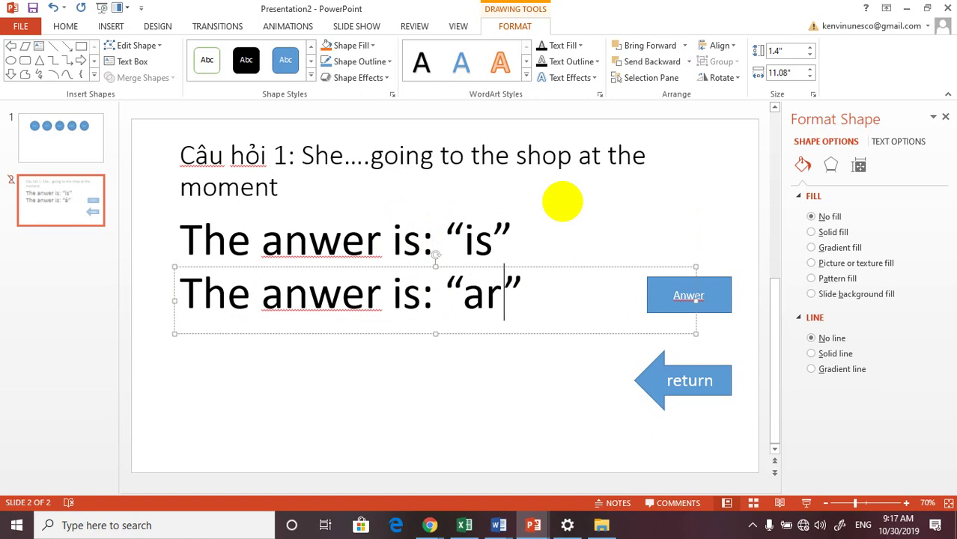
text(e)
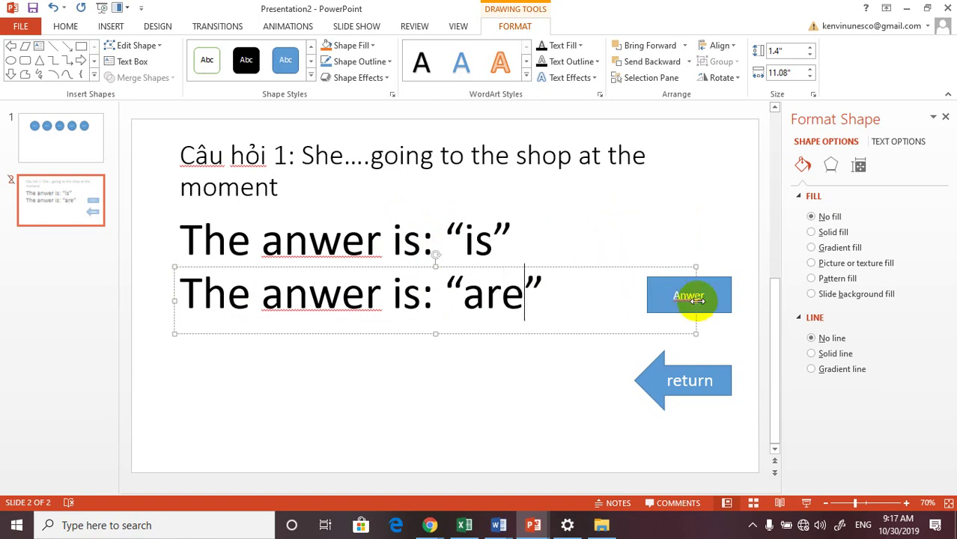
drag(696, 300, 604, 301)
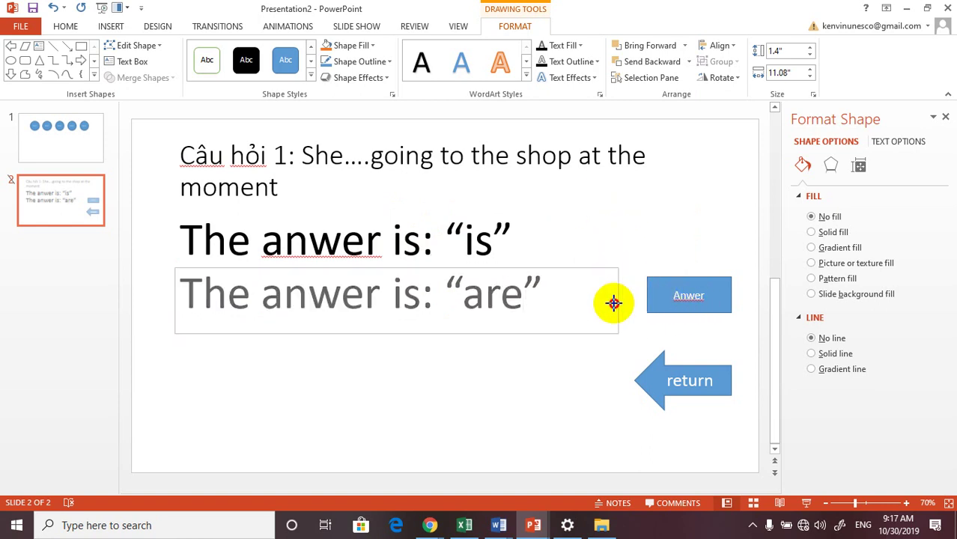
drag(446, 269, 445, 275)
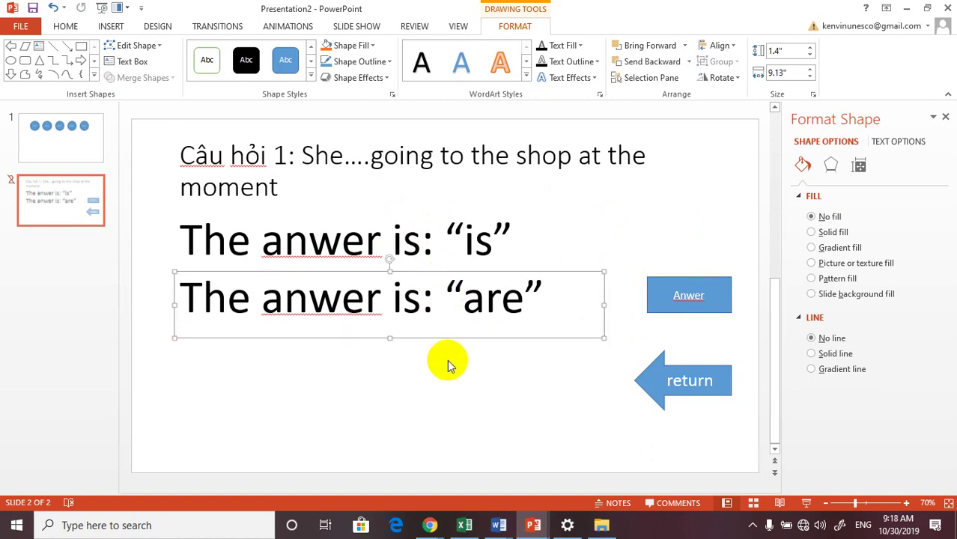
- Duplicate the 'are' line, change the copy's word to 'was', and nudge the top line up
key(ctrl+d)
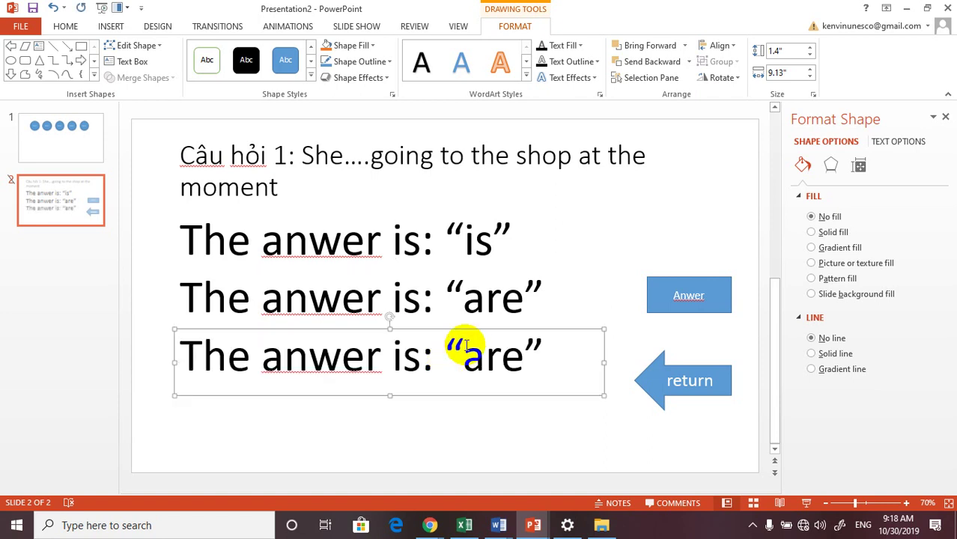
click(514, 361)
key(BackSpace)
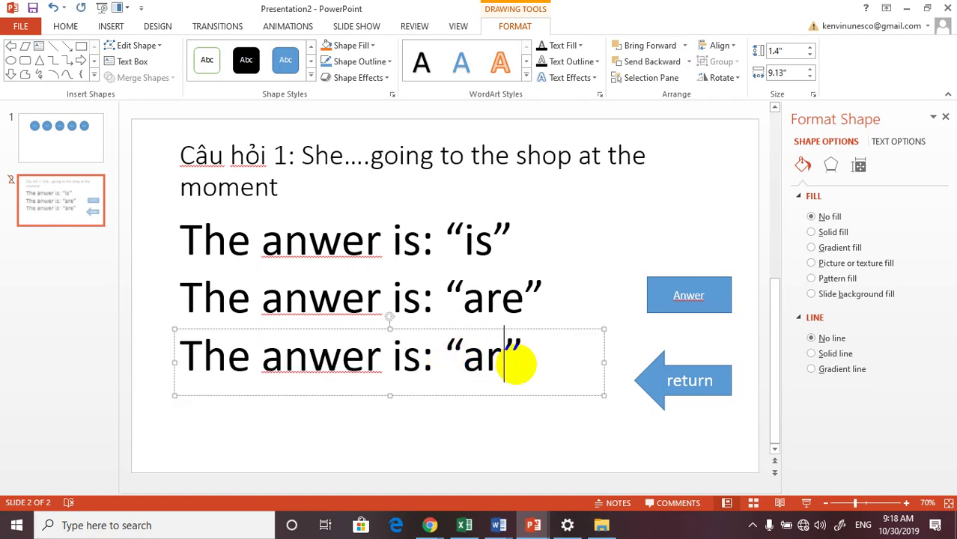
key(BackSpace)
key(BackSpace)
text(wwas)
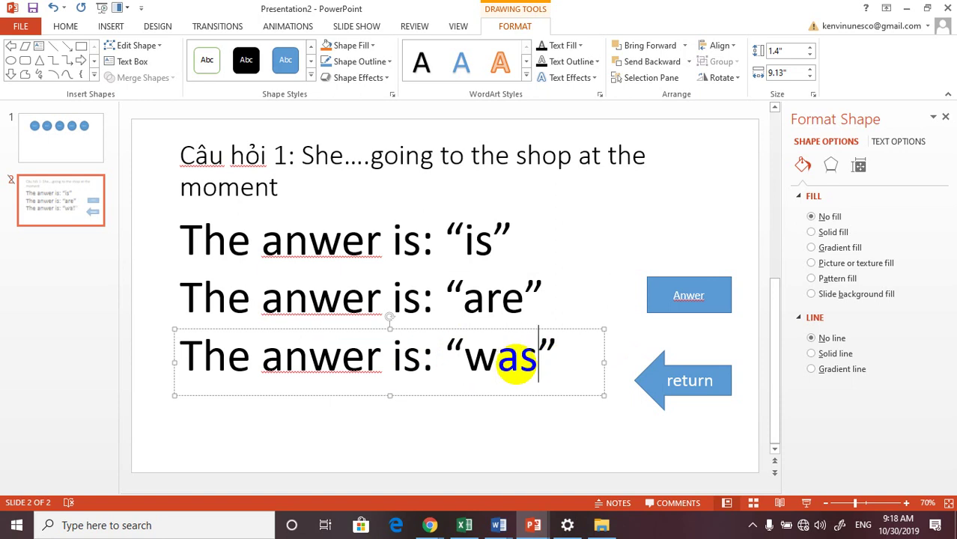
click(322, 213)
drag(321, 212, 321, 205)
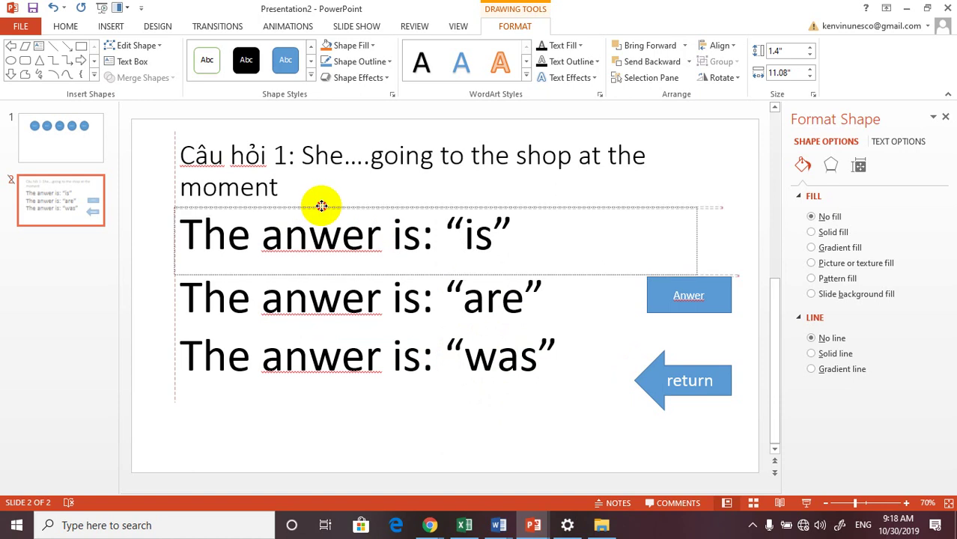
- Raise the Anwer button slightly beside the 'is', 'are' and 'was' answer lines
click(318, 293)
click(651, 229)
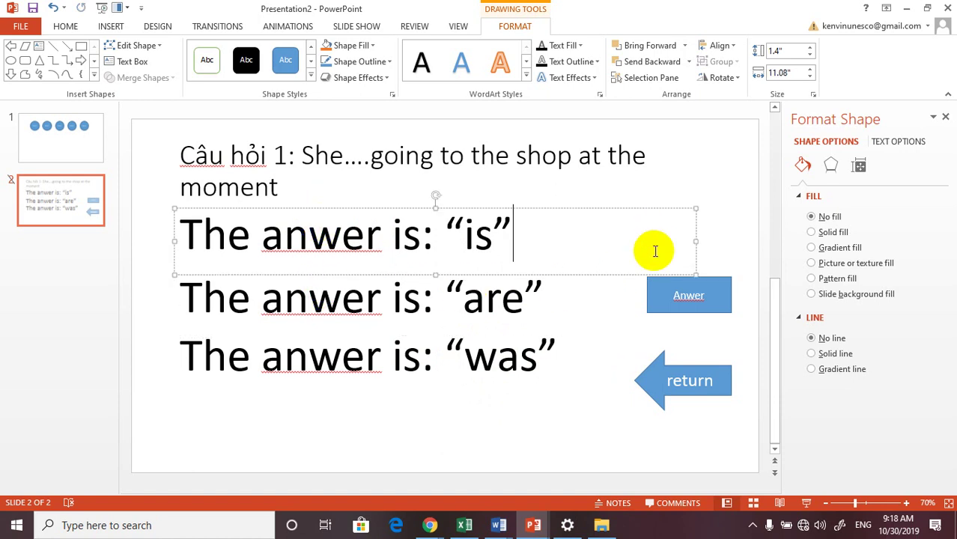
click(645, 340)
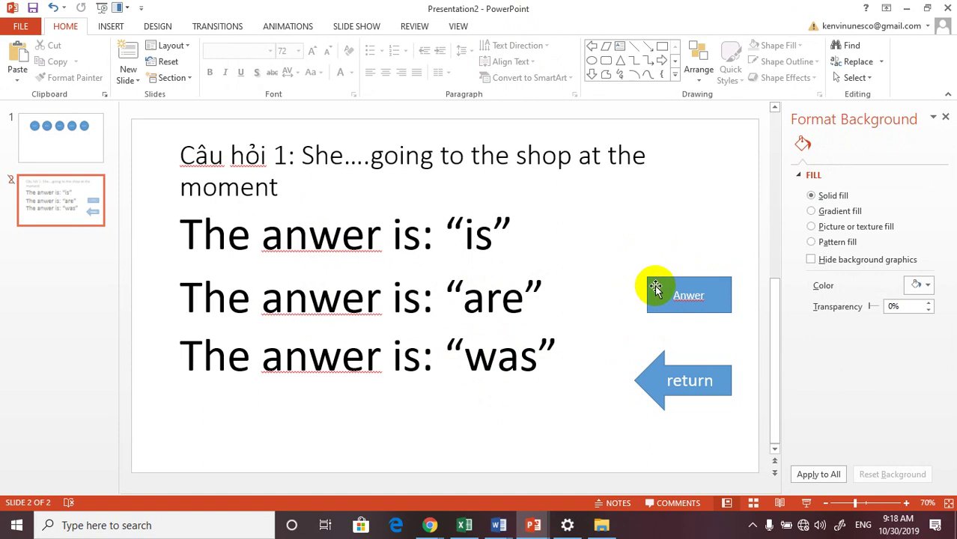
drag(655, 286, 667, 260)
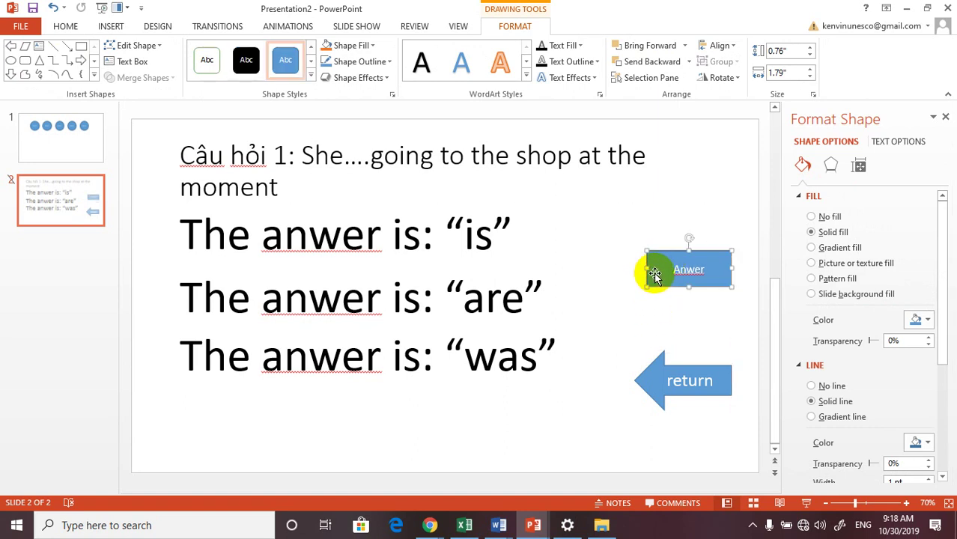
drag(653, 273, 655, 287)
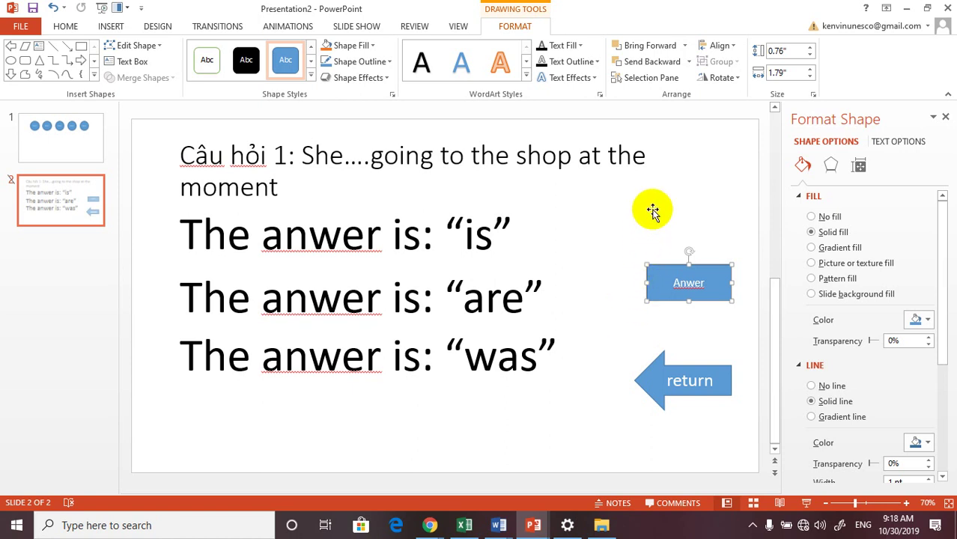
click(713, 186)
click(726, 228)
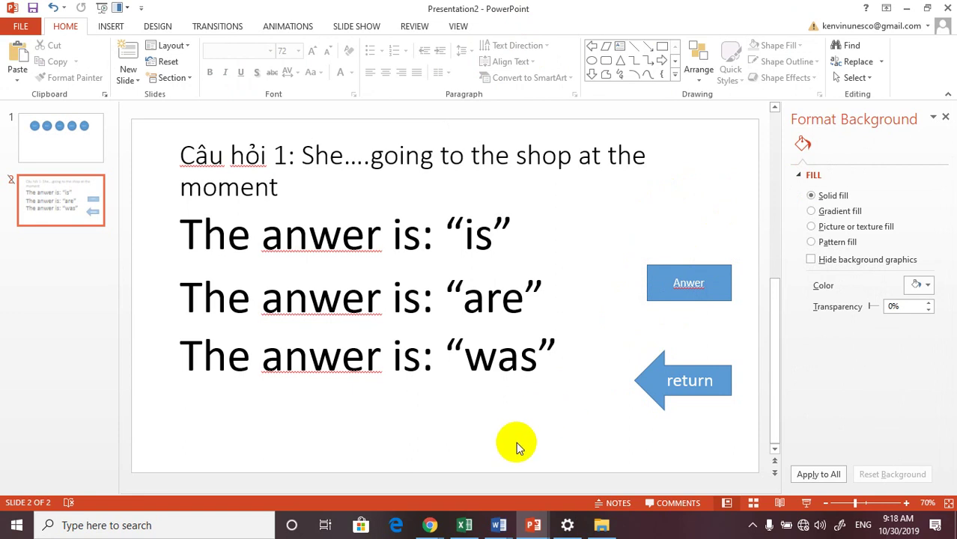
double_click(382, 315)
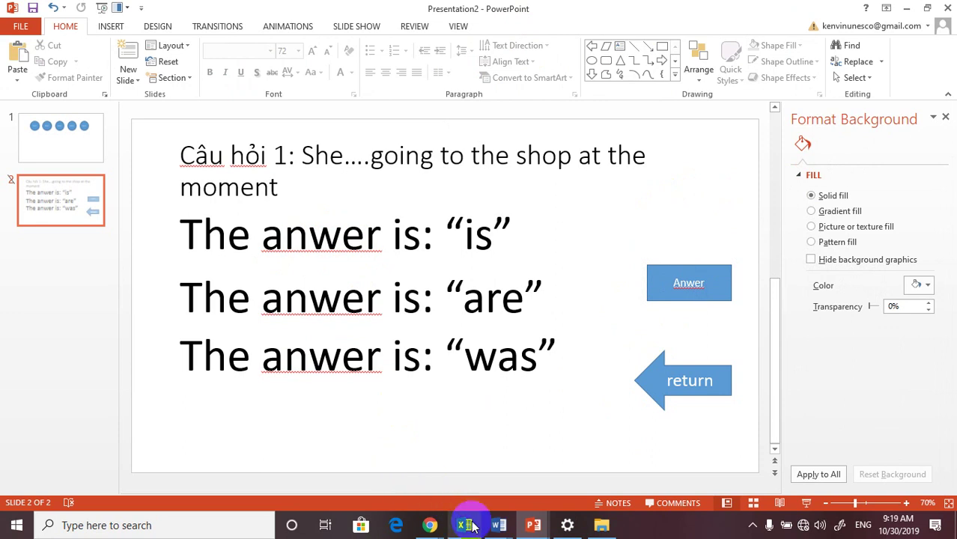
mouse_move(468, 524)
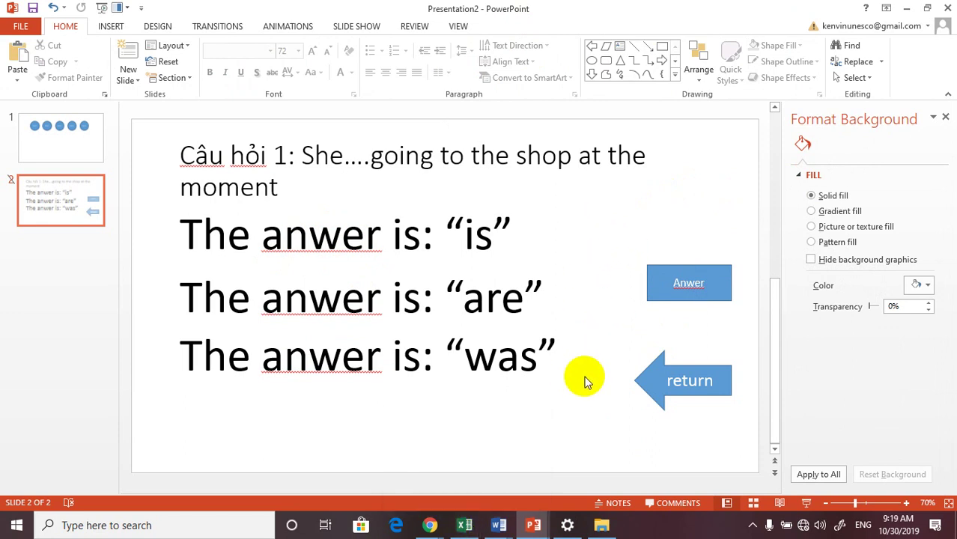
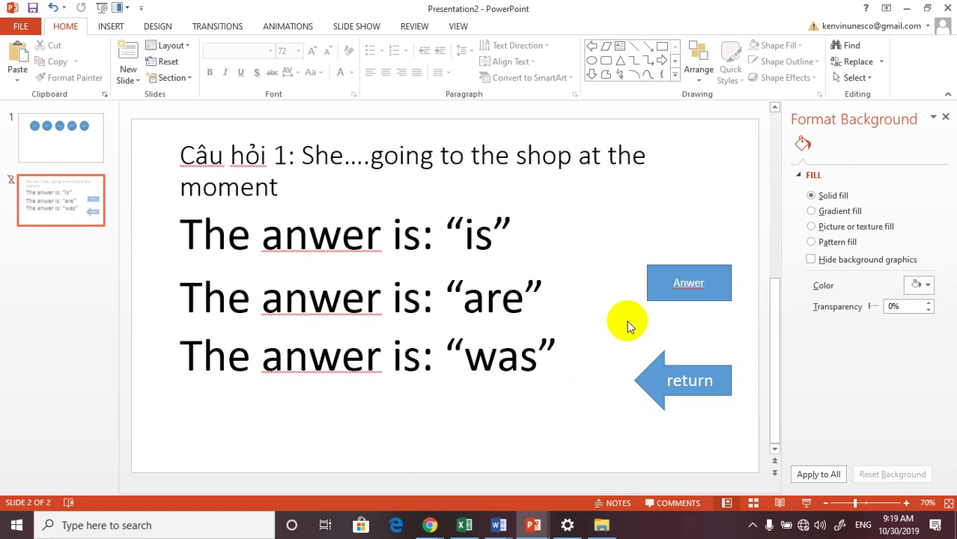
- Give the "is" answer line a Disappear exit animation
click(306, 231)
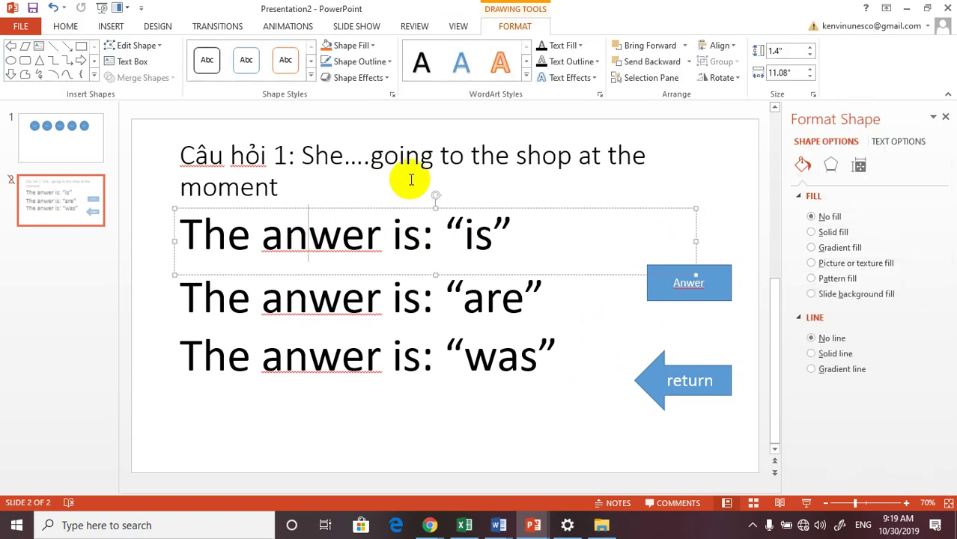
click(274, 31)
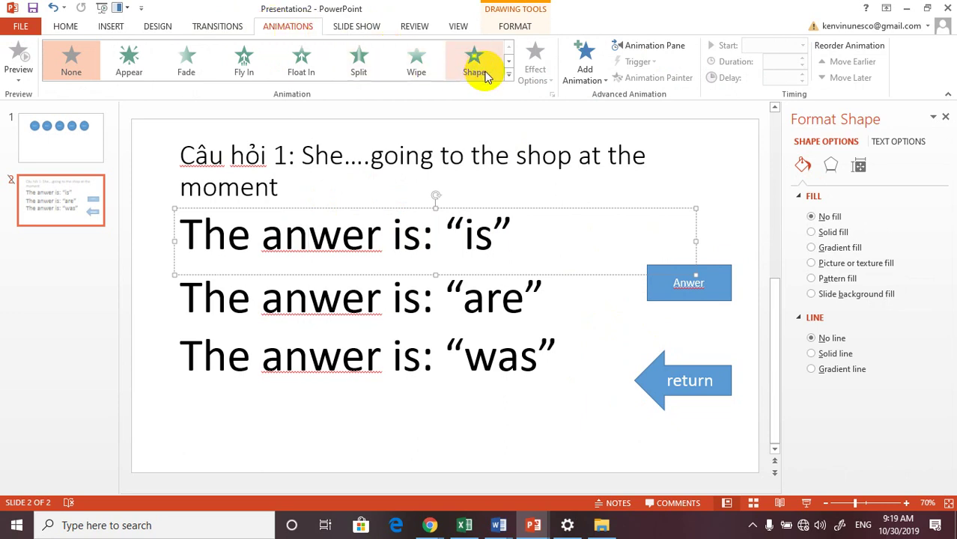
click(509, 75)
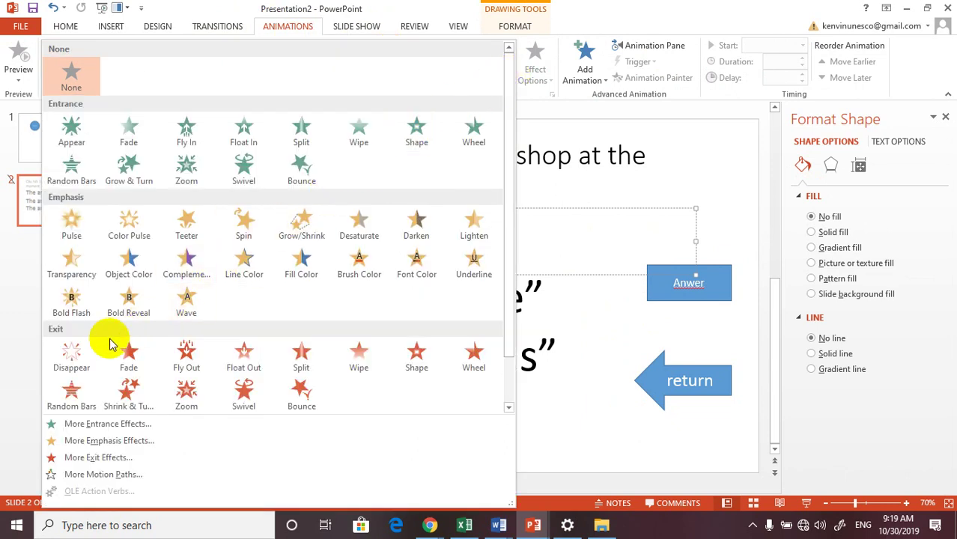
click(72, 358)
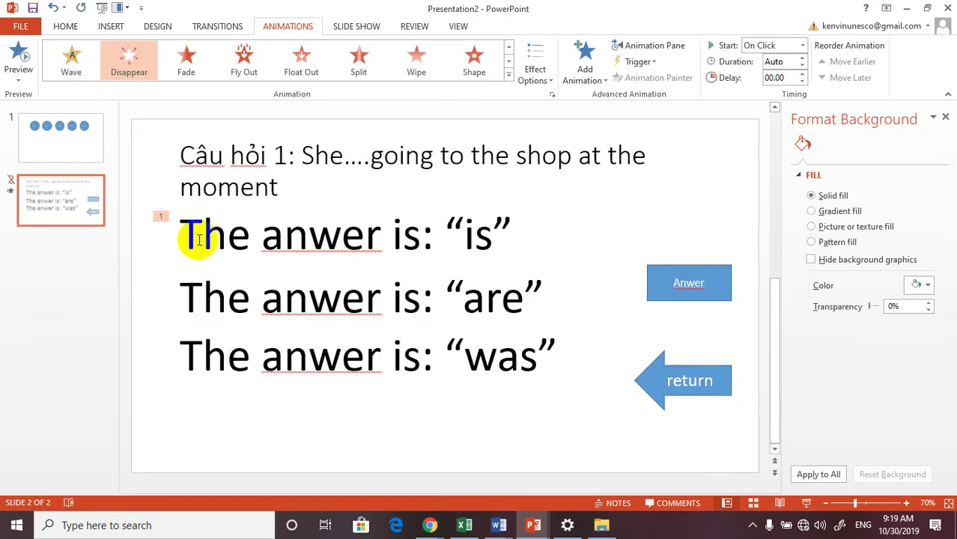
- Give the whole "was" answer text box a Disappear exit animation too
click(201, 293)
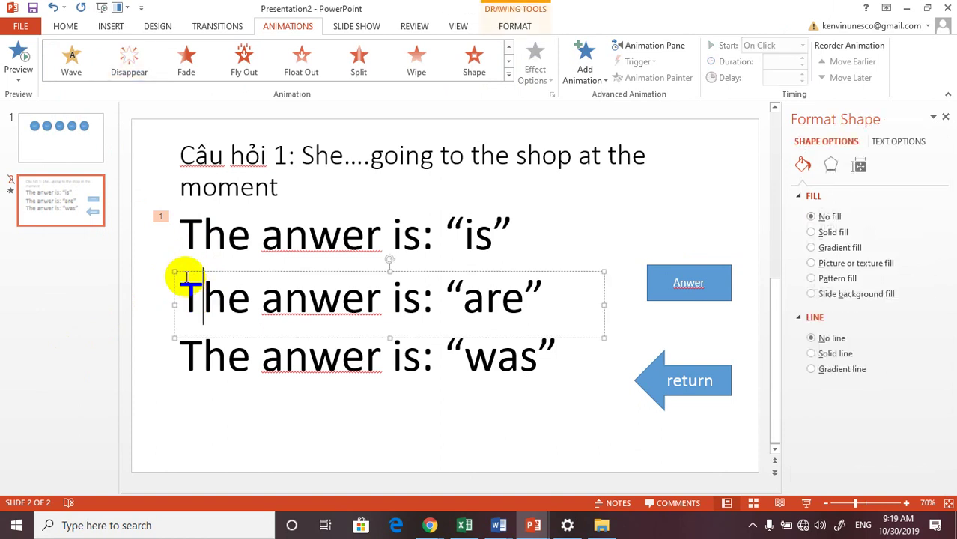
click(196, 356)
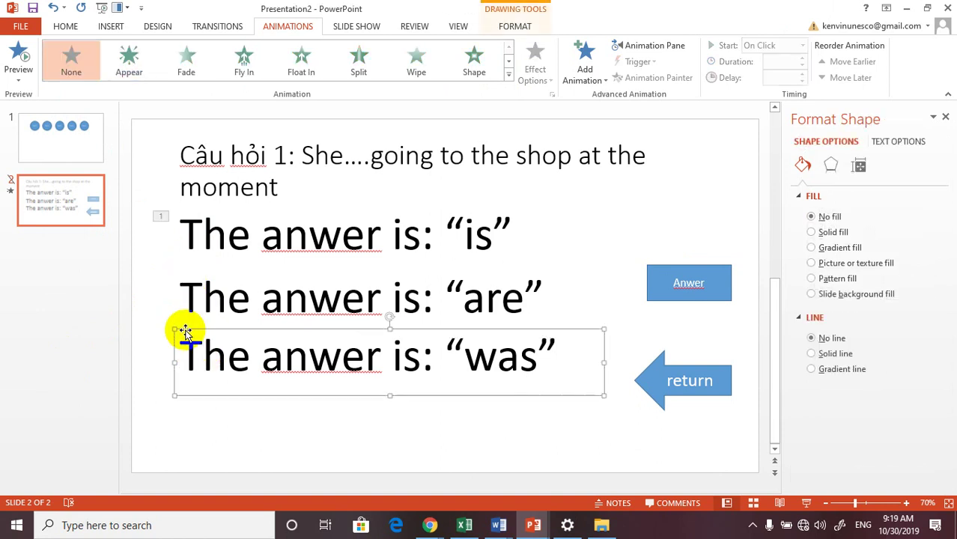
click(185, 330)
click(507, 75)
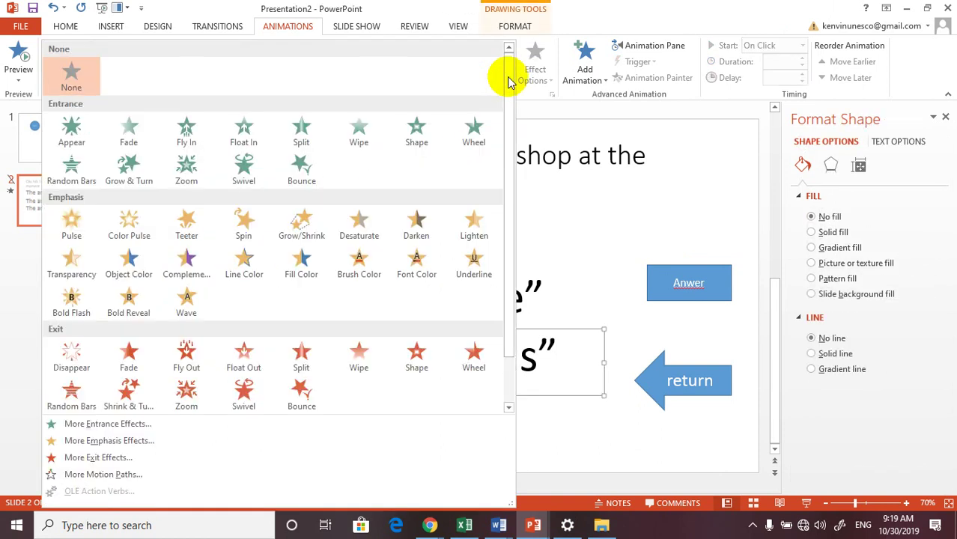
click(73, 365)
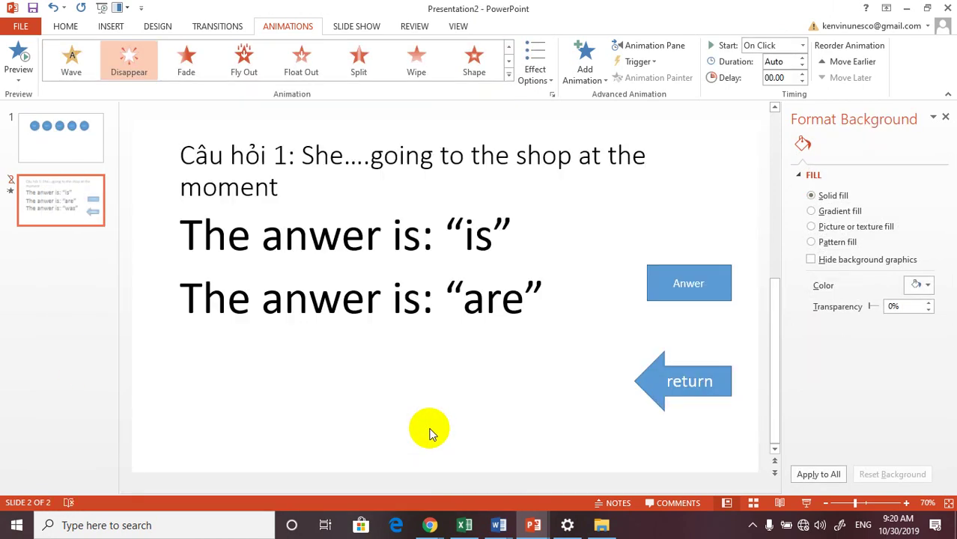
click(610, 206)
click(614, 254)
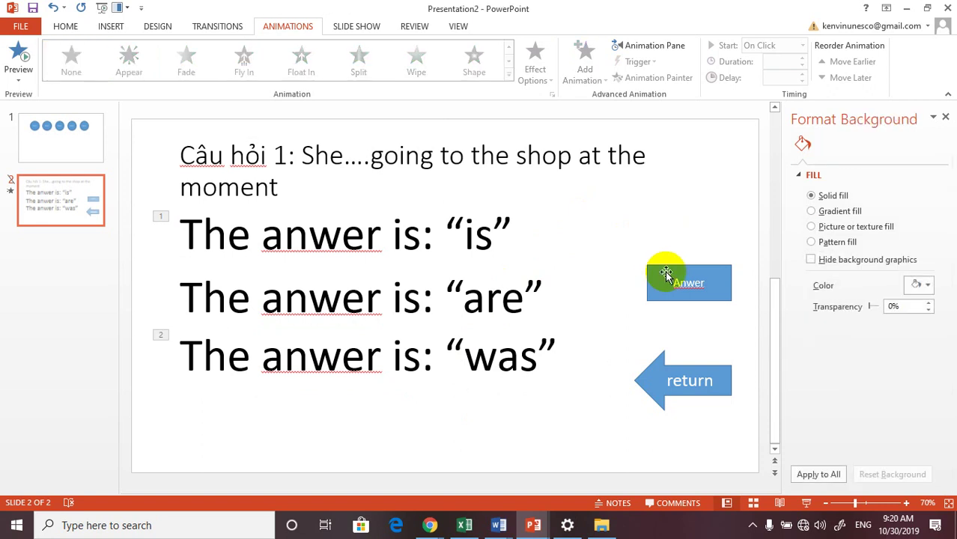
- In the Animation Pane, bring up Timing for the first ("is") Disappear animation
drag(667, 274, 659, 260)
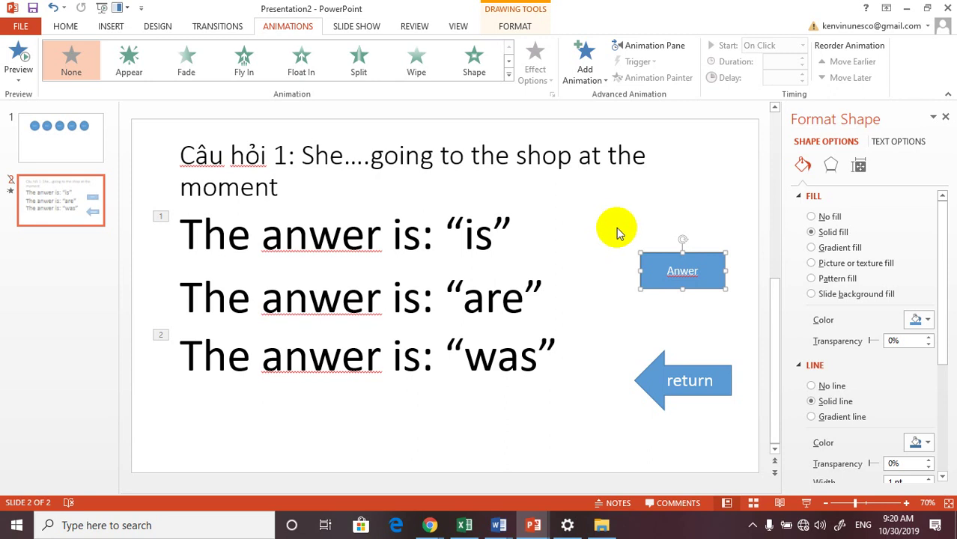
click(649, 49)
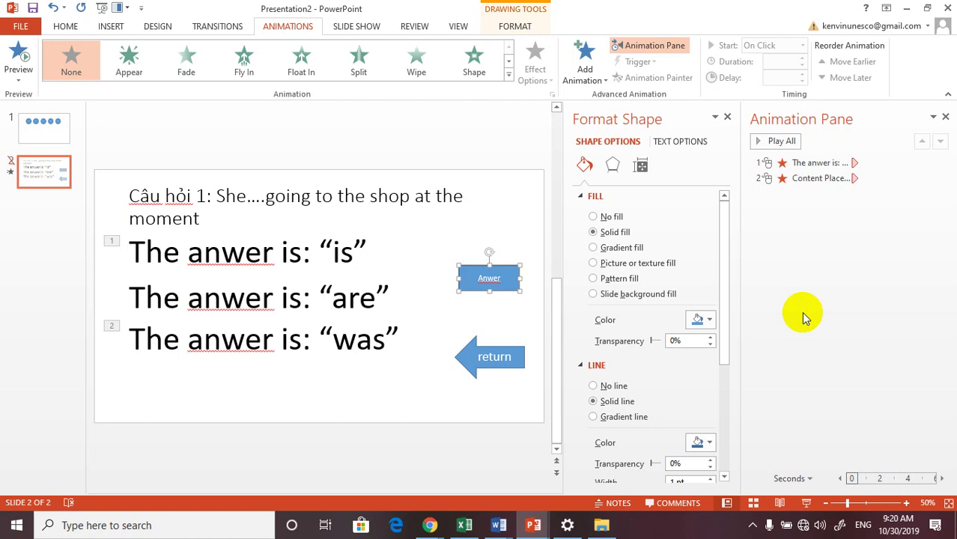
click(858, 163)
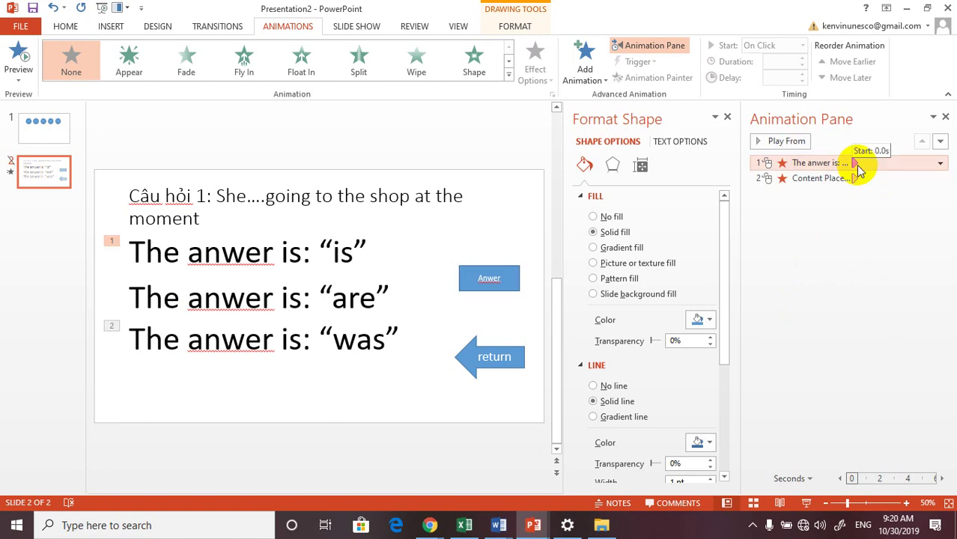
click(940, 166)
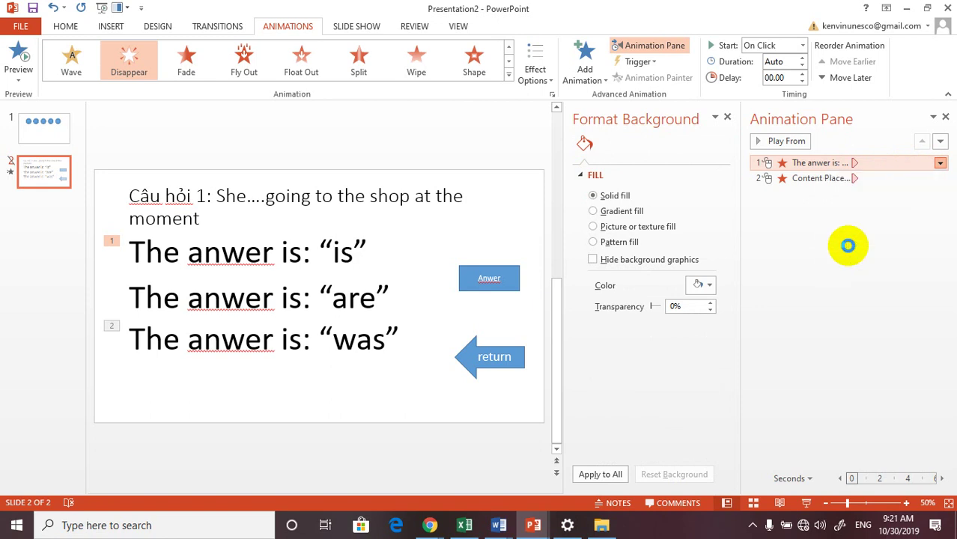
click(848, 247)
mouse_move(514, 153)
mouse_down()
mouse_move(624, 77)
mouse_move(627, 89)
mouse_up()
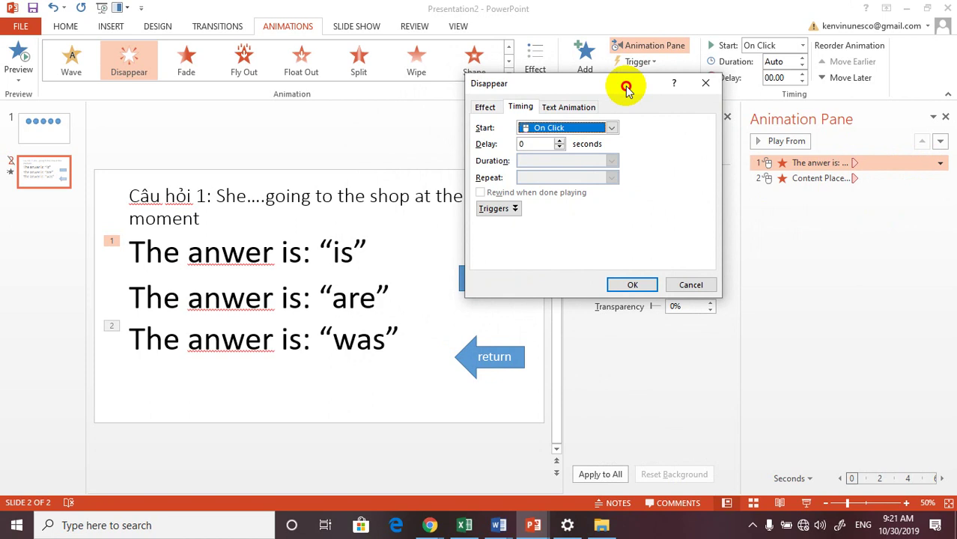
- Set the "is" line's Disappear to start on click of Rectangle 4: Anwer
click(511, 210)
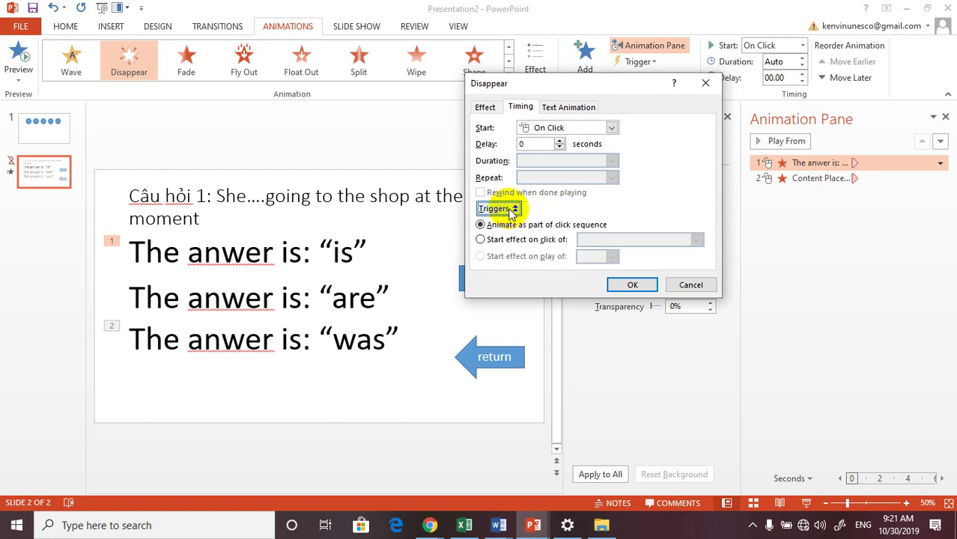
click(481, 239)
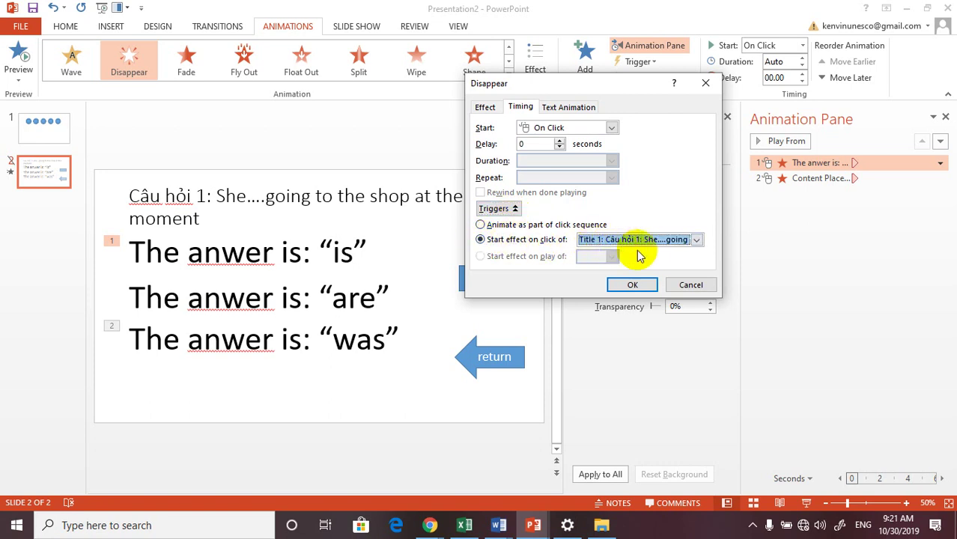
click(696, 240)
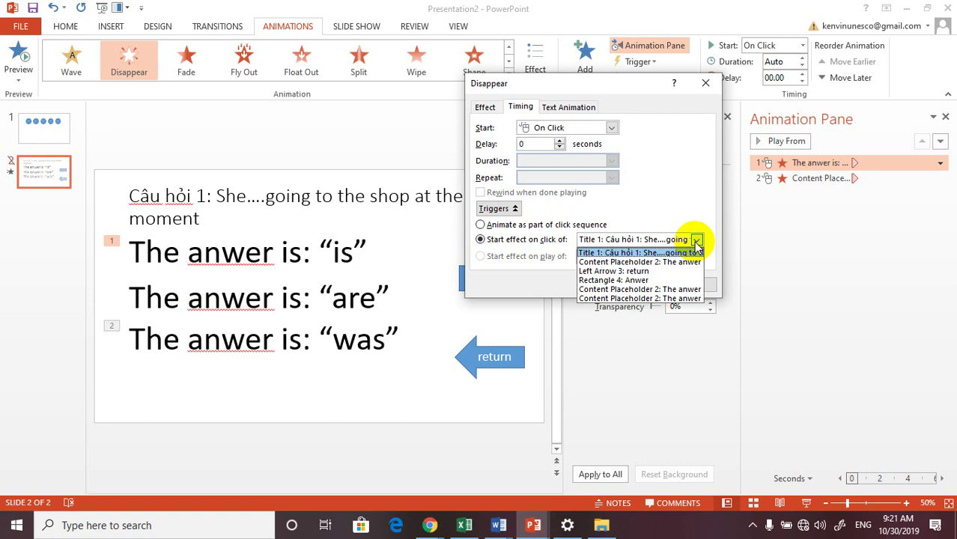
click(603, 281)
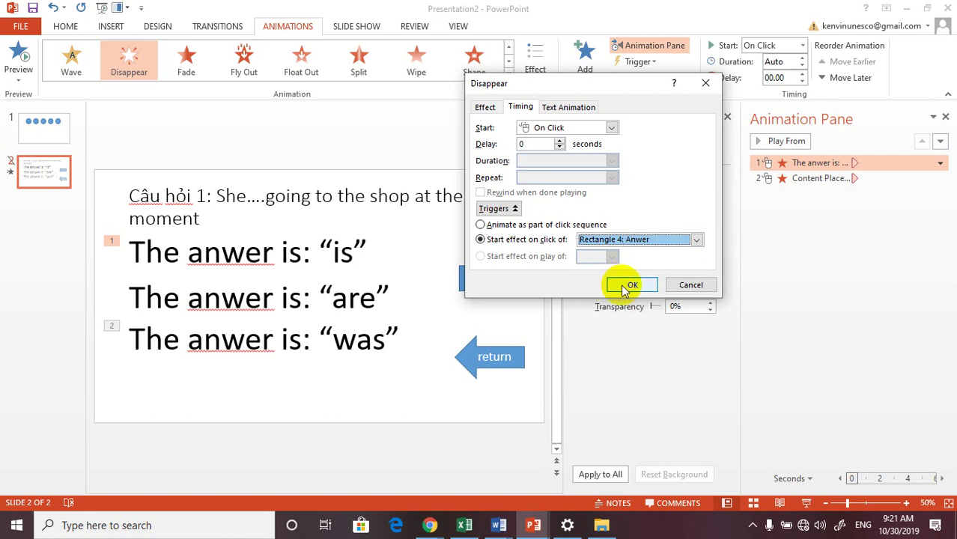
click(632, 285)
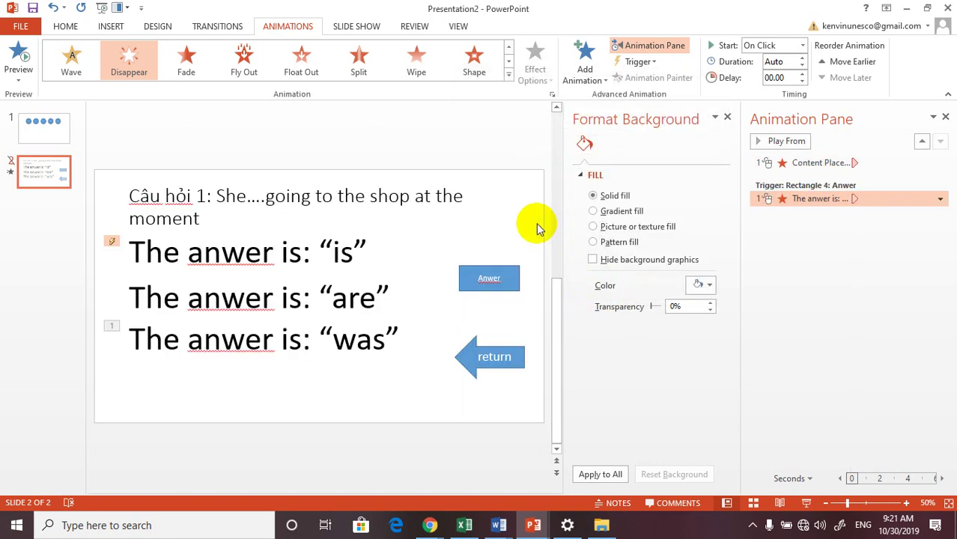
- Run the slideshow from the start and click through to exit it
key(F5)
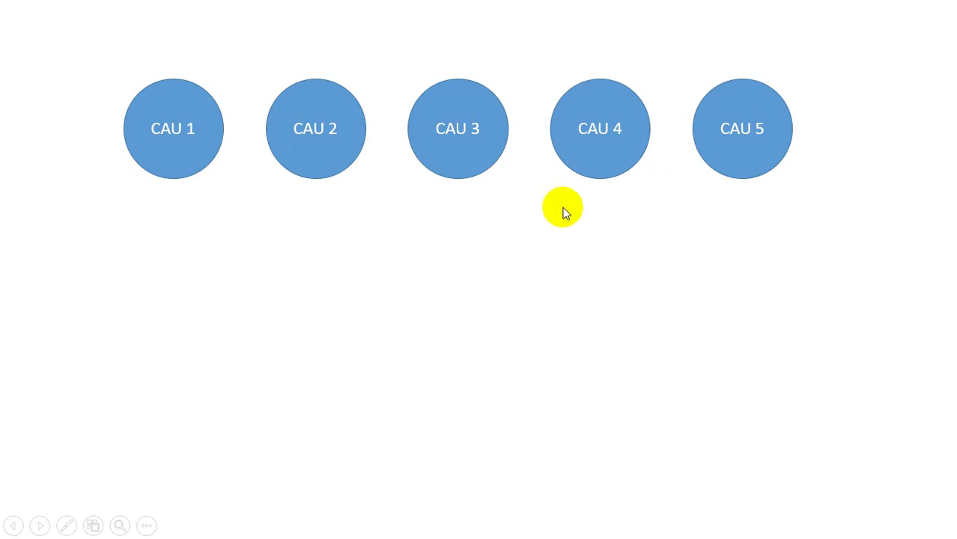
click(533, 271)
click(555, 325)
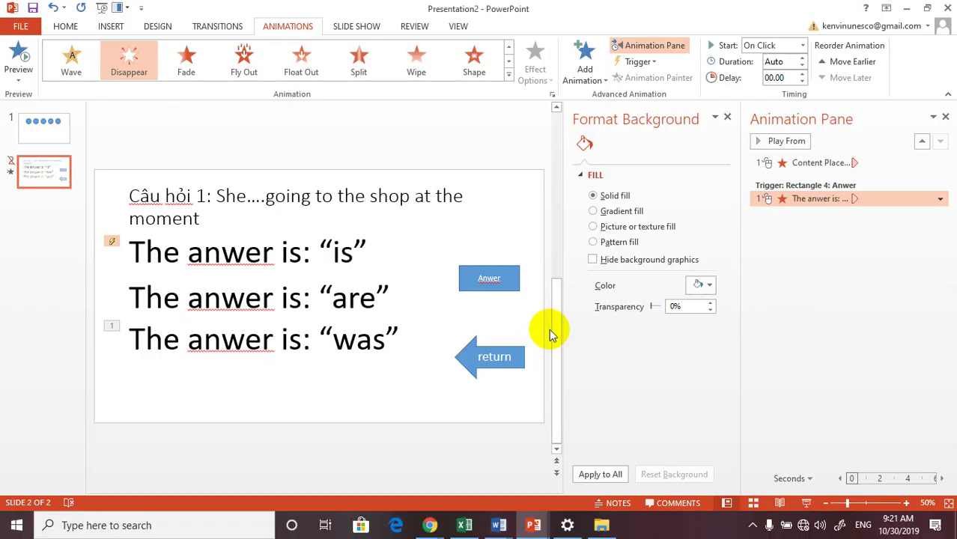
- Widen the slide area, go to slide 1 and select the CAU 1 circle
drag(567, 256, 687, 246)
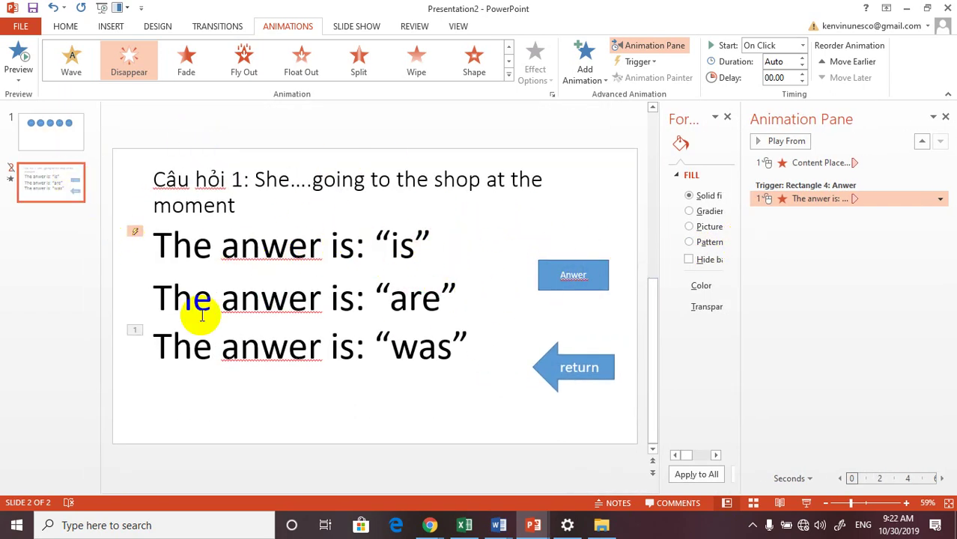
click(61, 139)
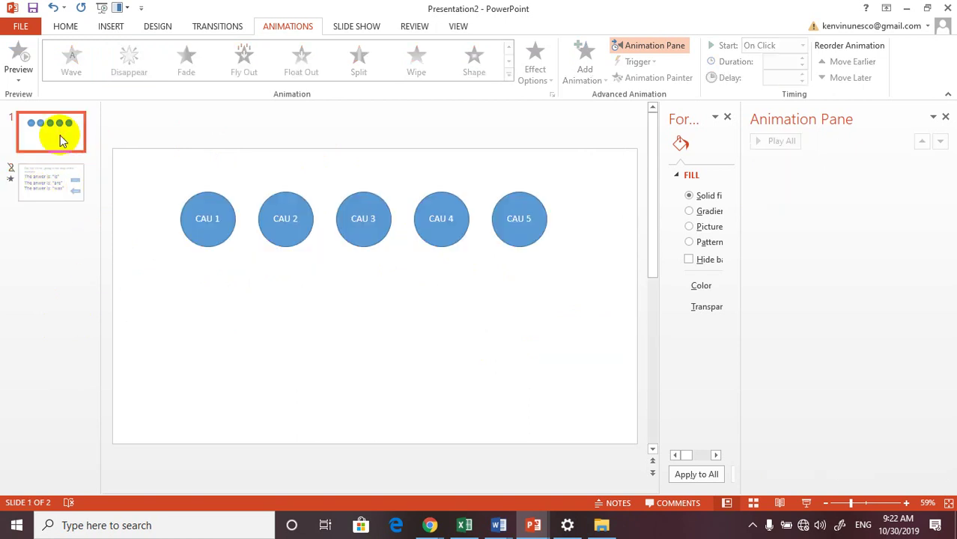
click(200, 238)
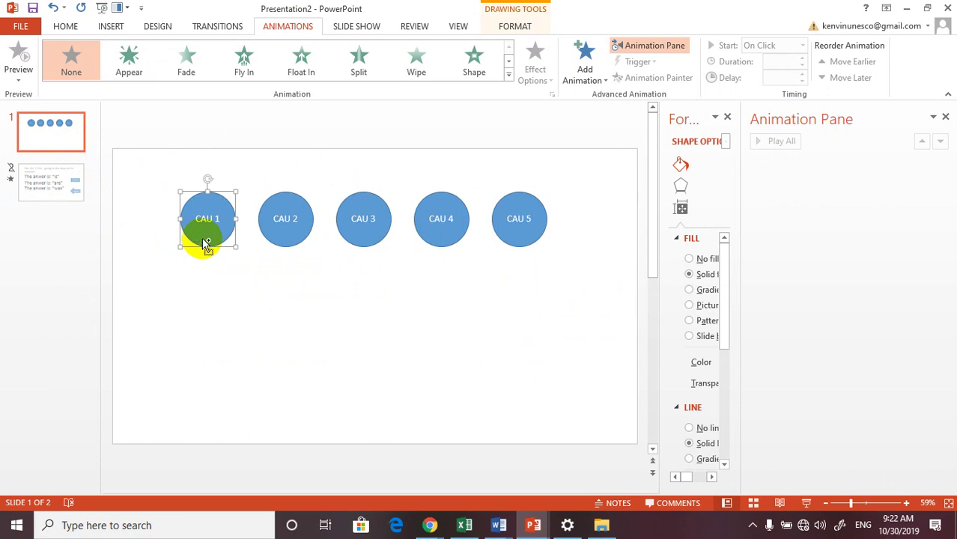
- Hyperlink the CAU 1 circle to slide 2, "Câu hỏi 1: She....going to the", with Ctrl+K
key(ctrl+k)
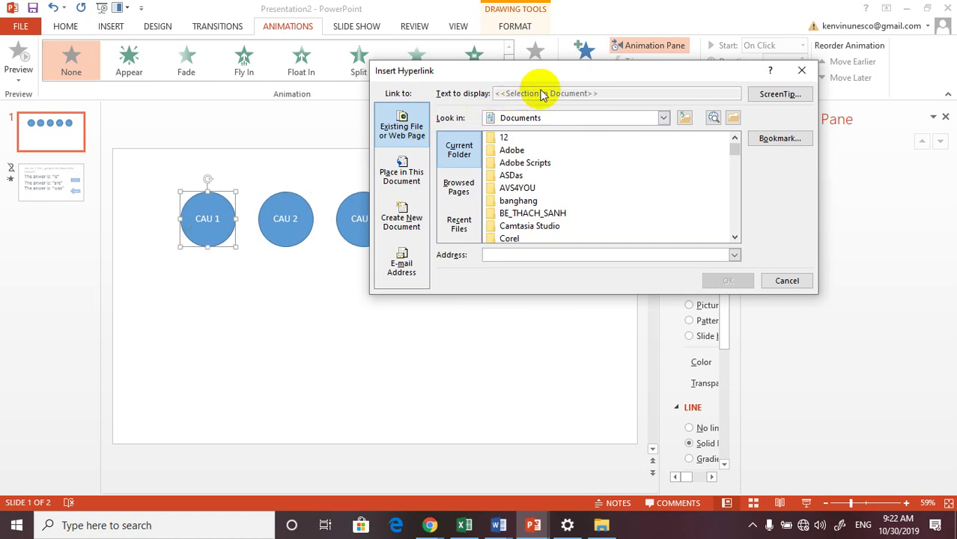
drag(557, 71, 521, 79)
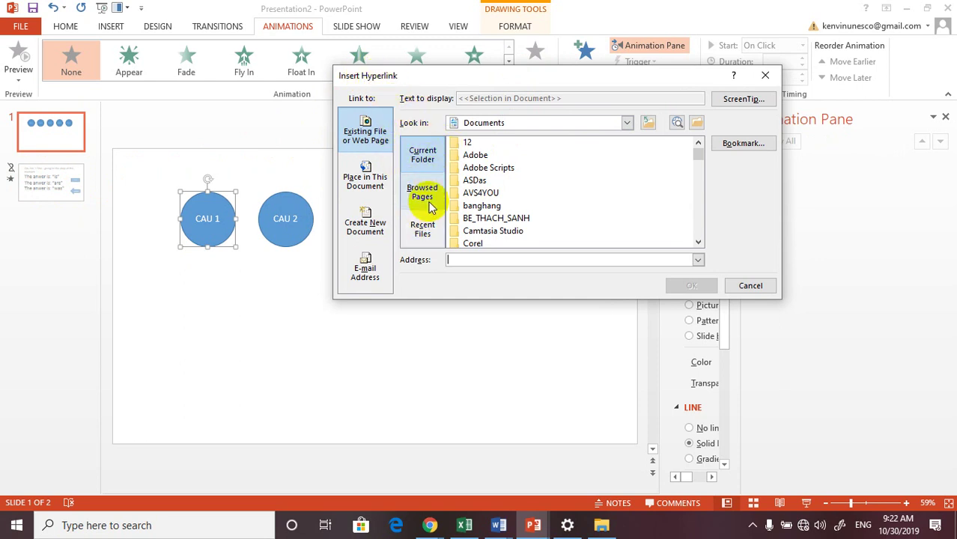
click(364, 191)
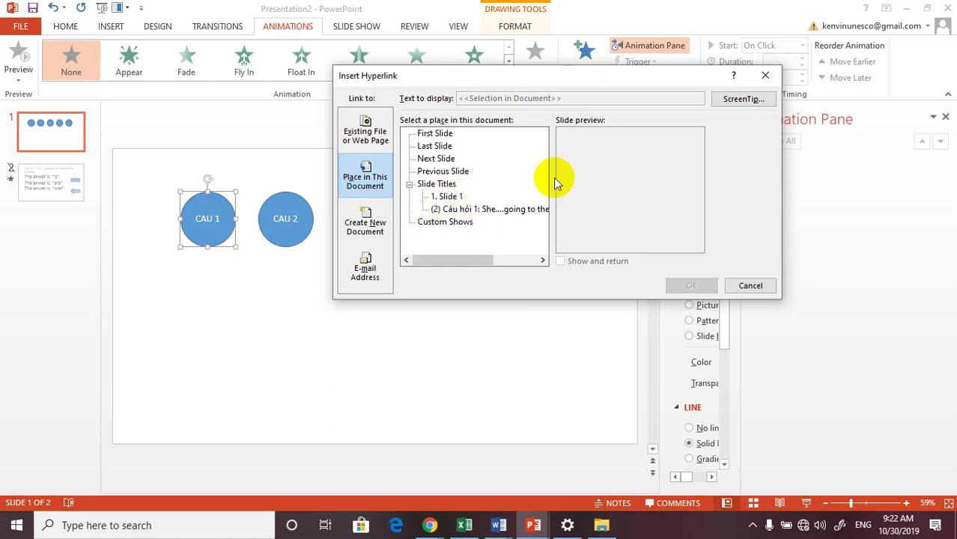
click(477, 211)
click(456, 198)
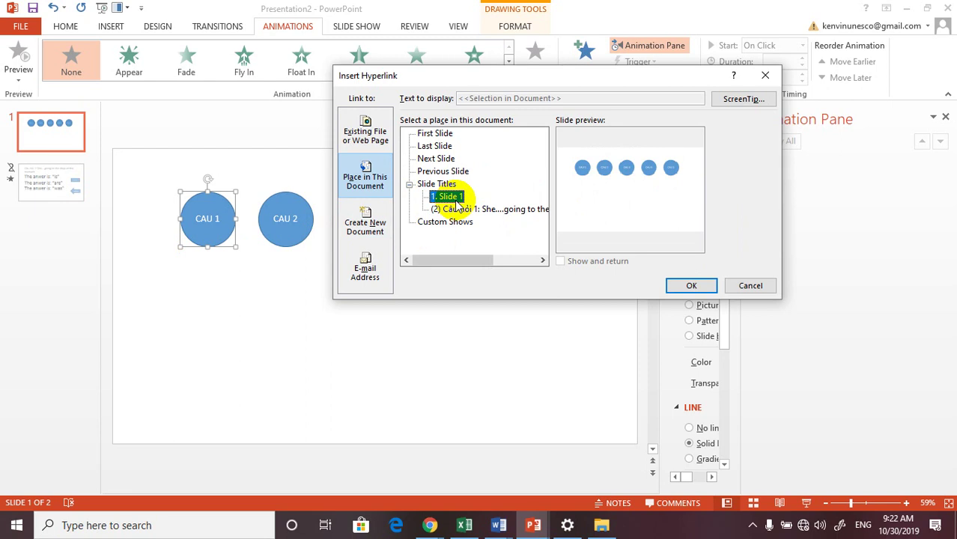
click(458, 209)
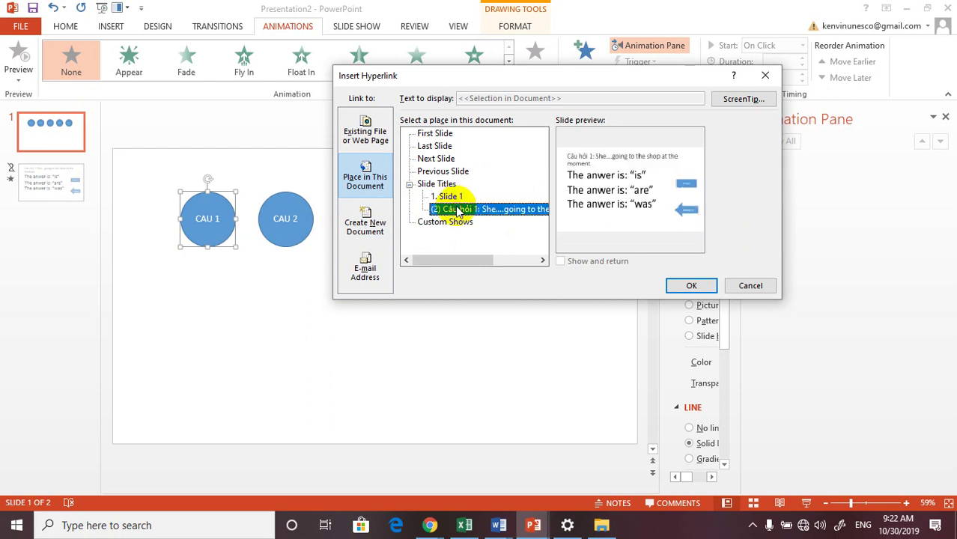
click(691, 287)
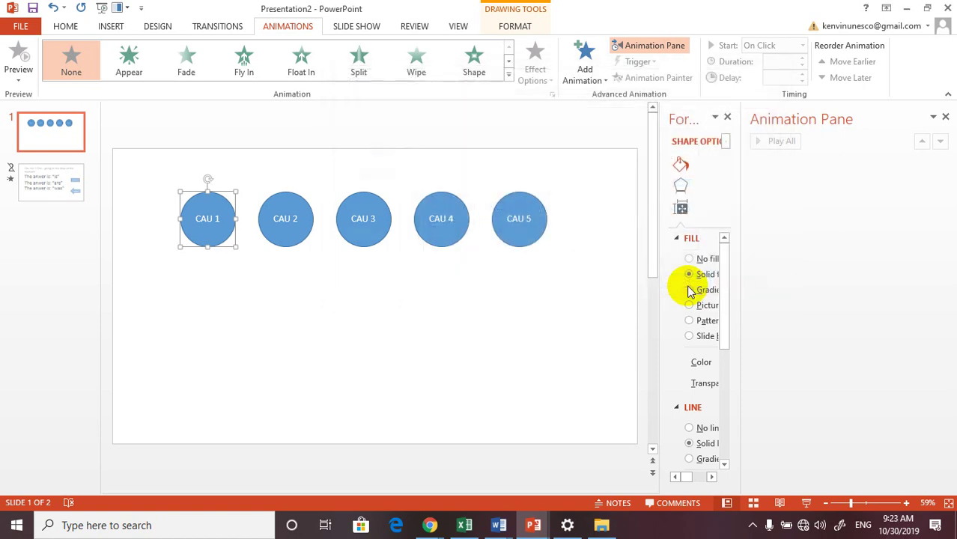
click(516, 326)
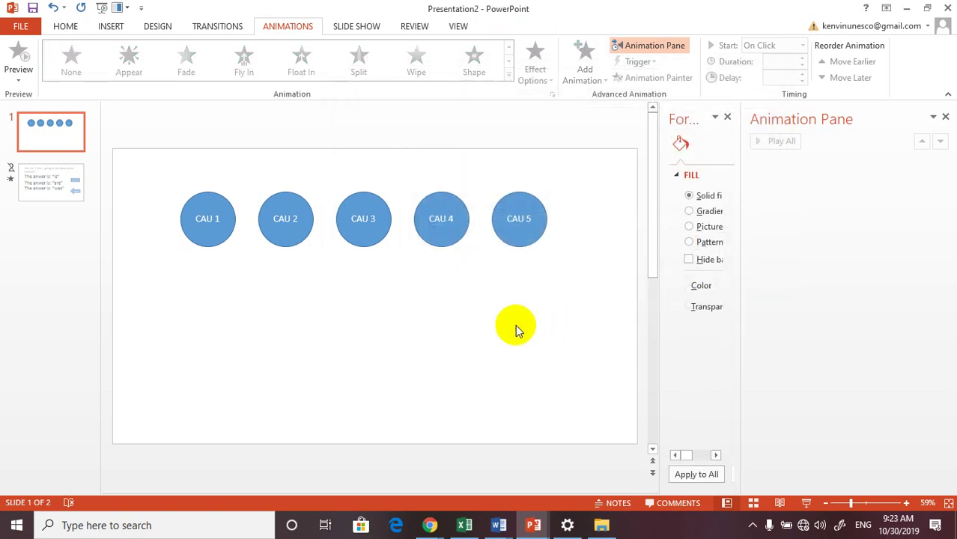
- Test in slide show that CAU 1 opens question 1 and the answer trigger hides "was"
key(F5)
click(194, 147)
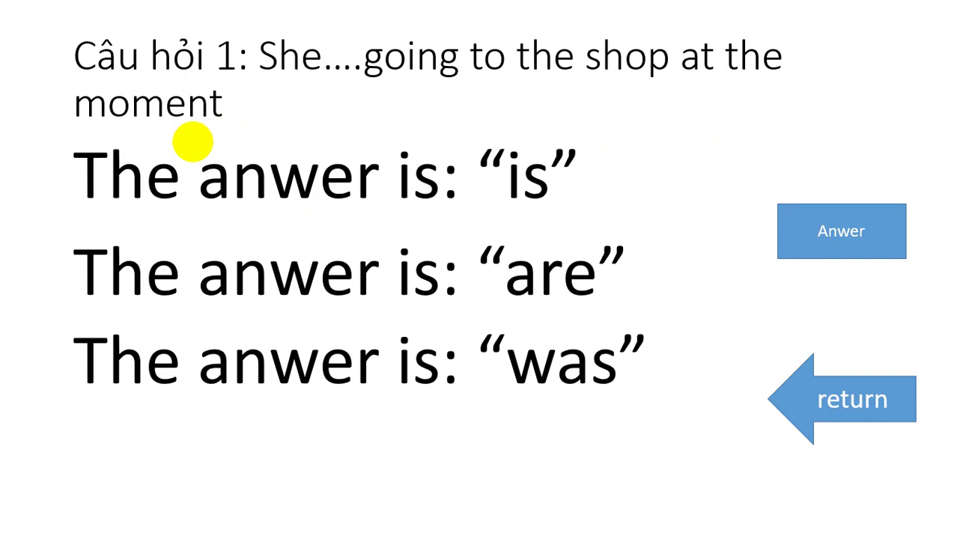
click(669, 191)
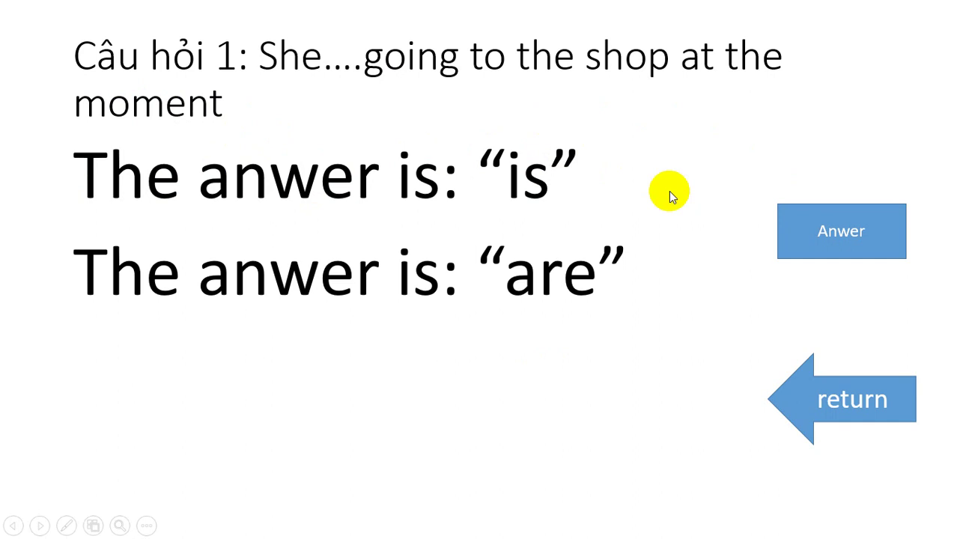
key(Escape)
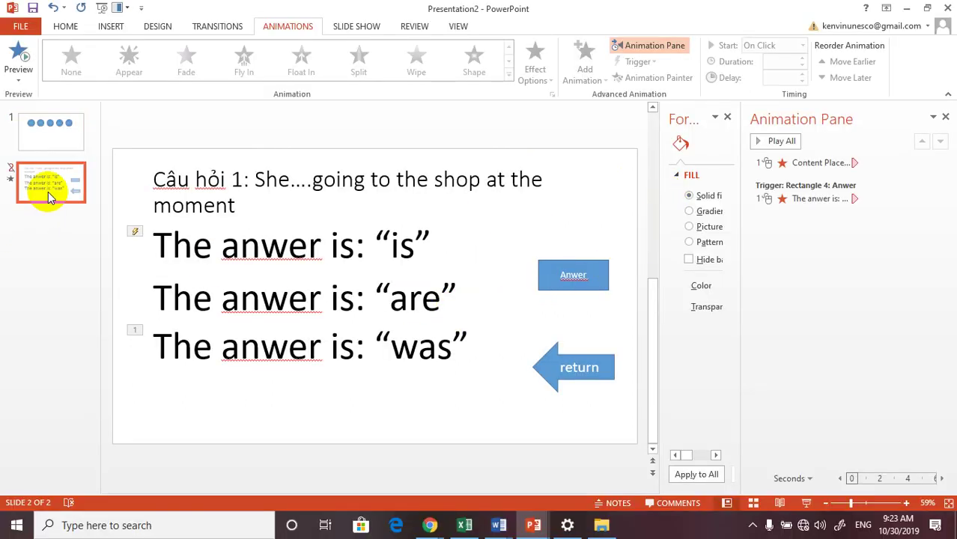
- Duplicate the question 1 slide and change its title number to "Câu hỏi 2"
right_click(54, 191)
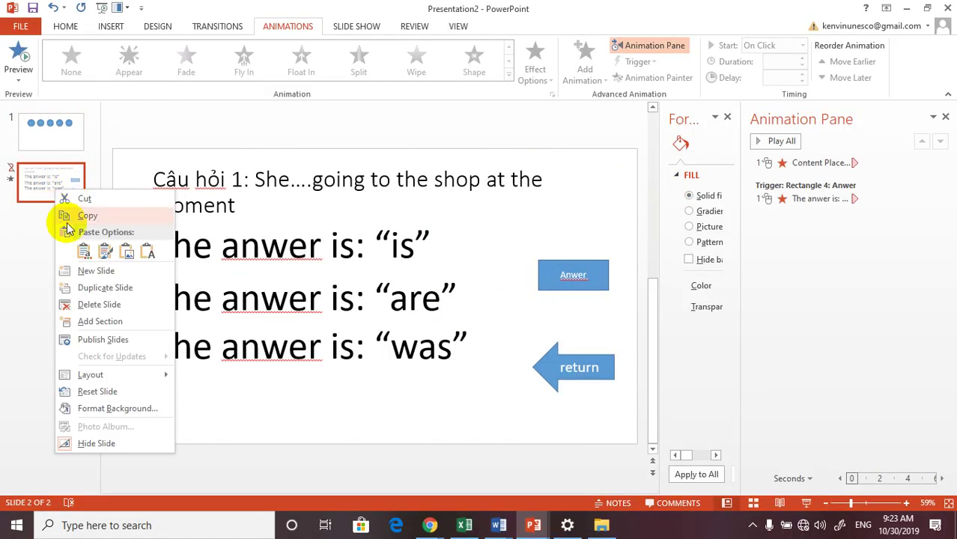
click(95, 290)
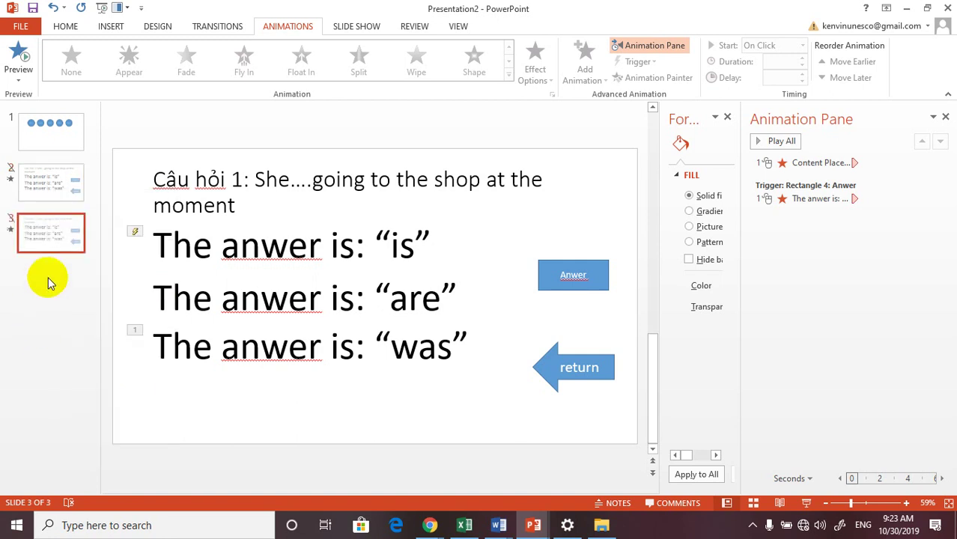
click(241, 184)
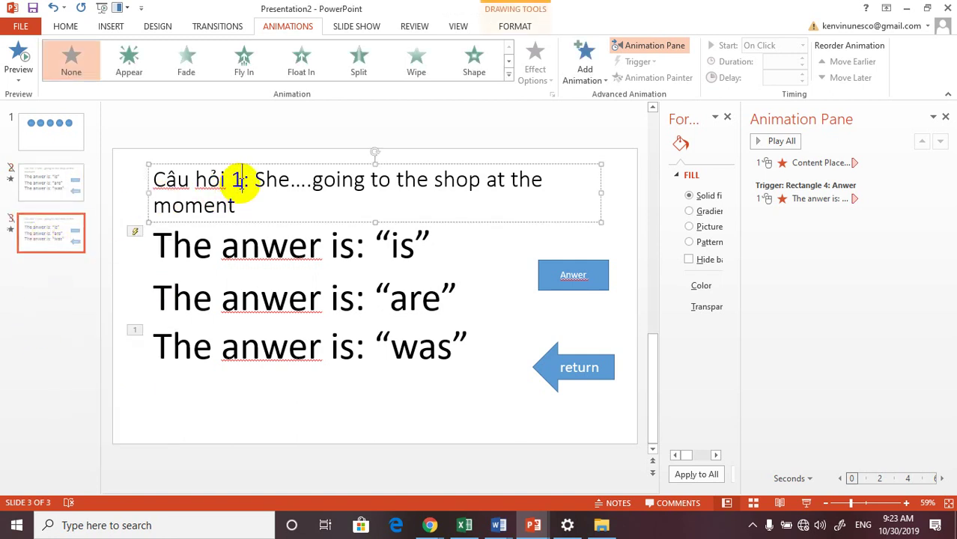
key(BackSpace)
text(2)
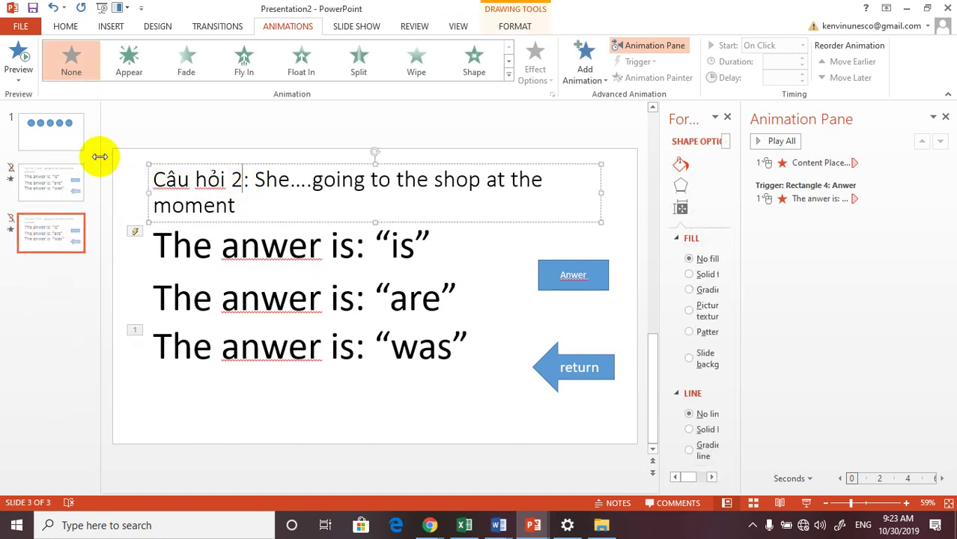
click(64, 140)
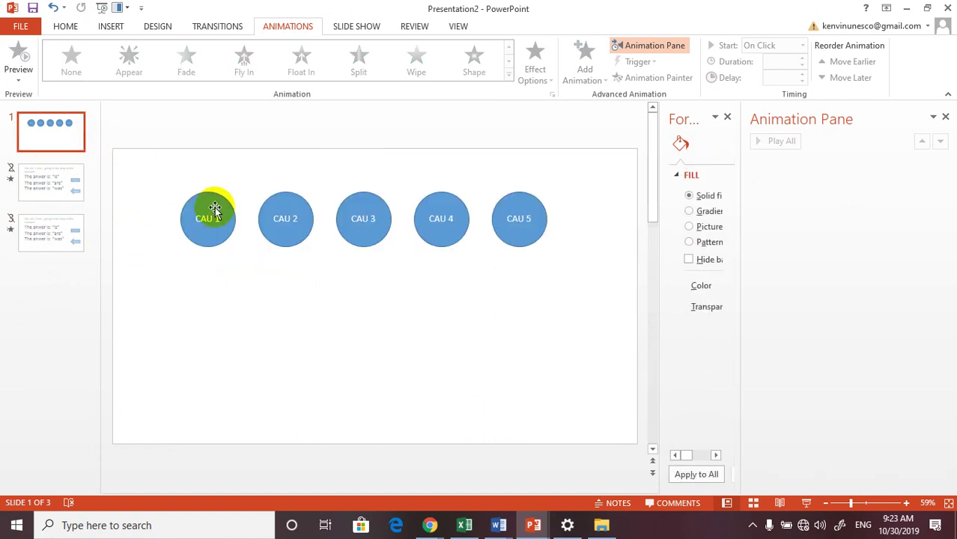
- Hyperlink the CAU 2 circle to the Câu hỏi 2 slide
click(285, 241)
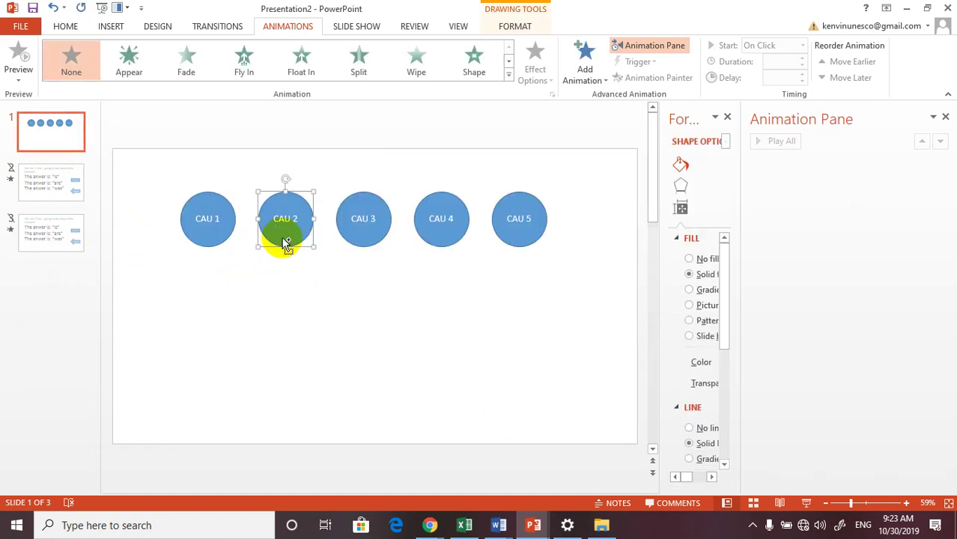
key(ctrl+k)
click(479, 222)
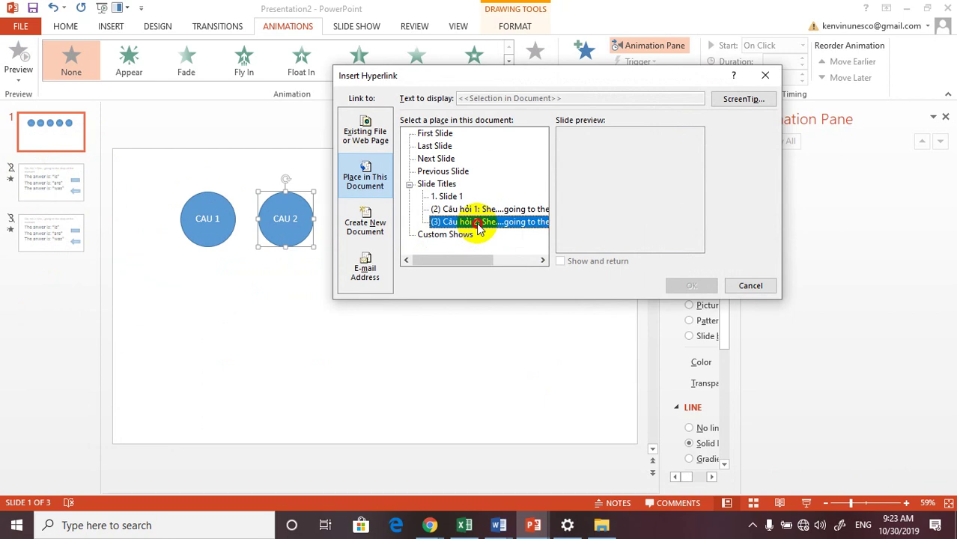
double_click(478, 223)
click(564, 333)
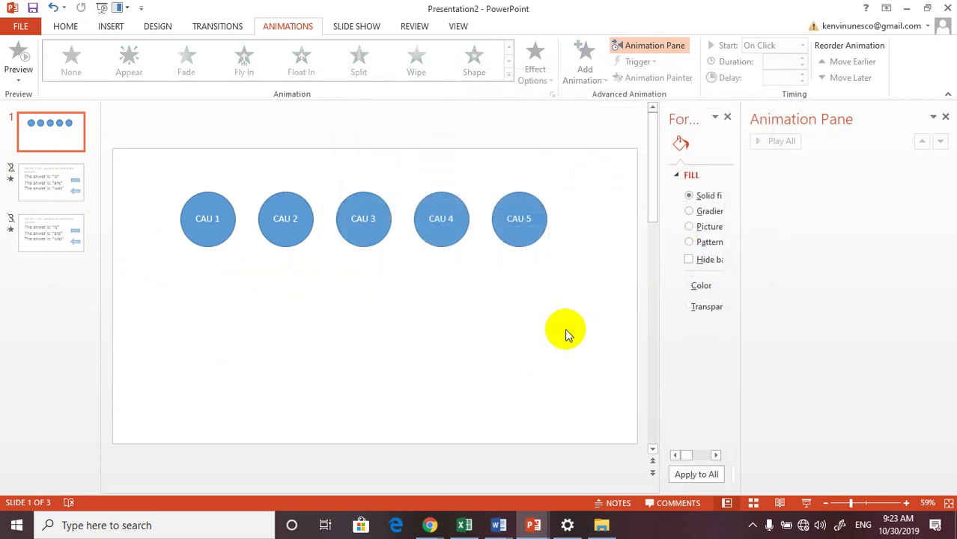
- Test in slide show that CAU 2 jumps to question 2
key(F5)
click(317, 129)
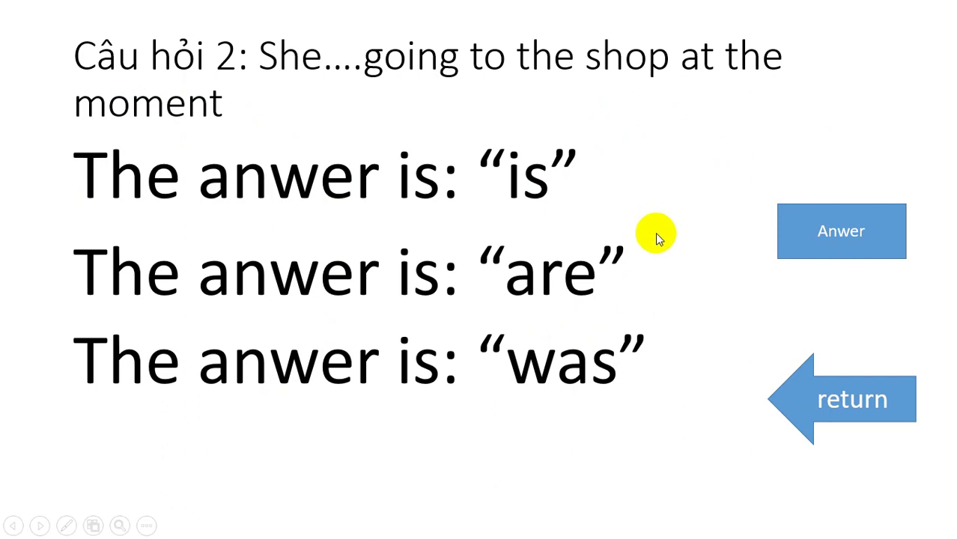
key(Escape)
- Link question 2's return arrow back to Slide 1
drag(605, 360, 603, 358)
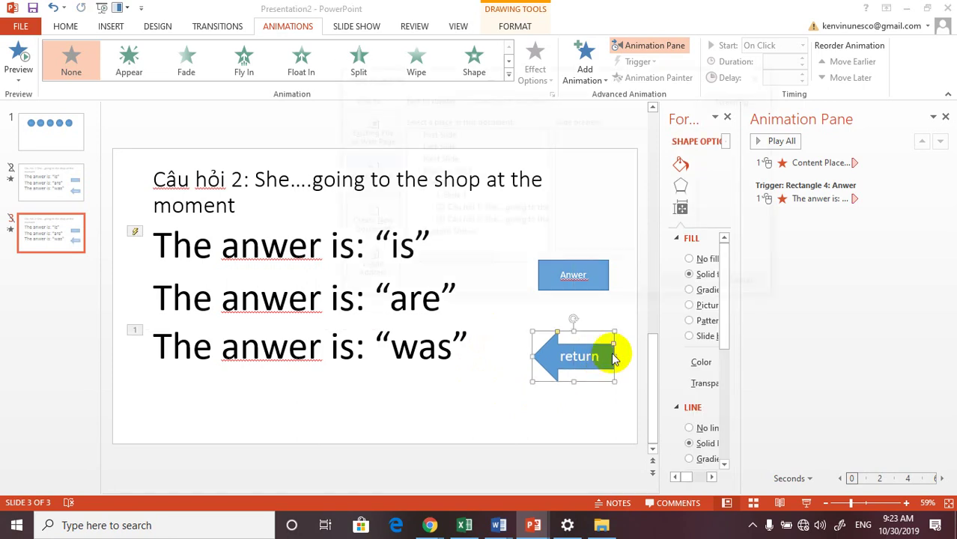
key(ctrl+k)
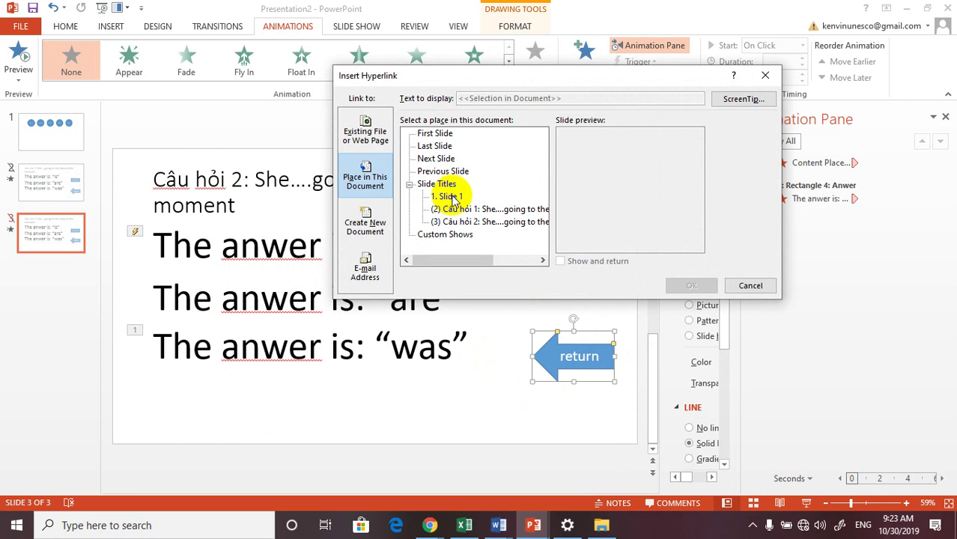
click(451, 200)
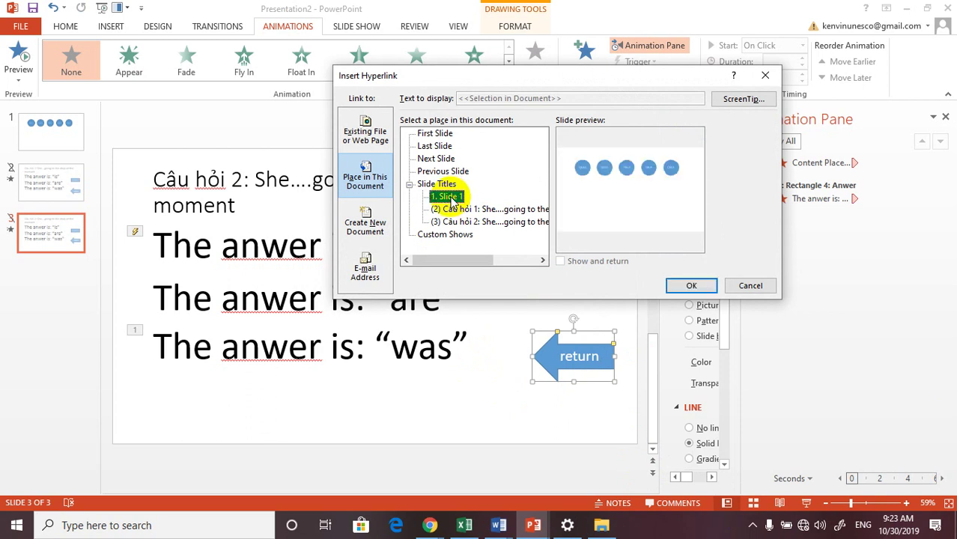
click(692, 287)
click(596, 214)
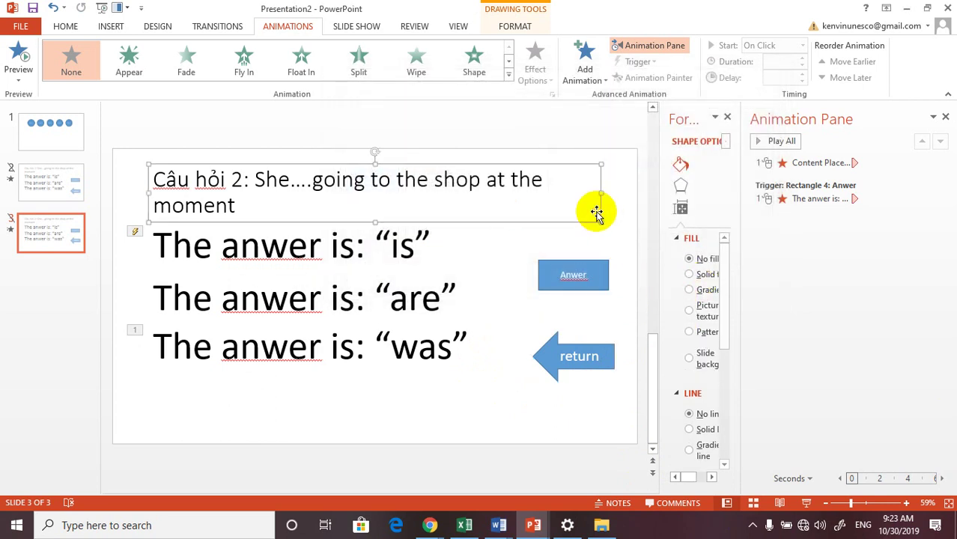
- Link question 1's return arrow to Slide 1, then run the slideshow
click(60, 191)
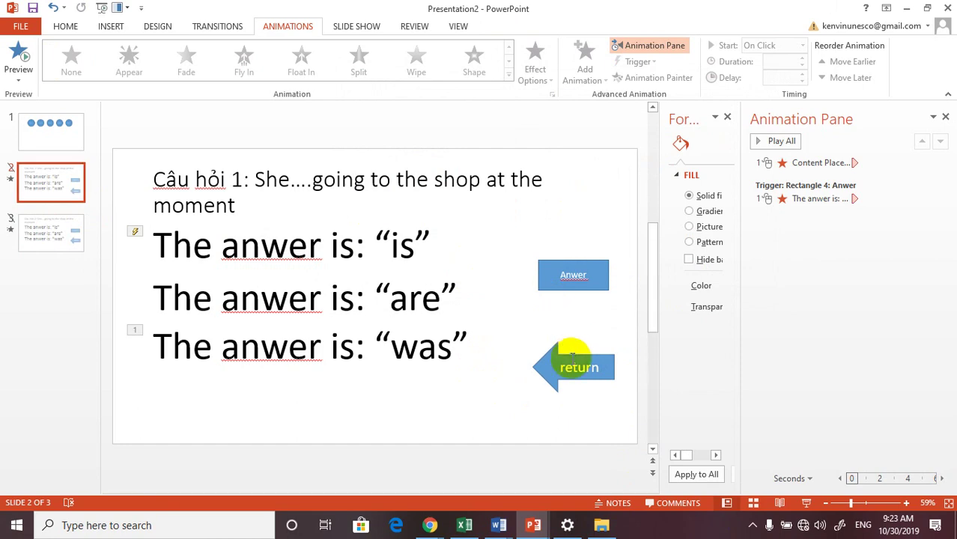
click(572, 357)
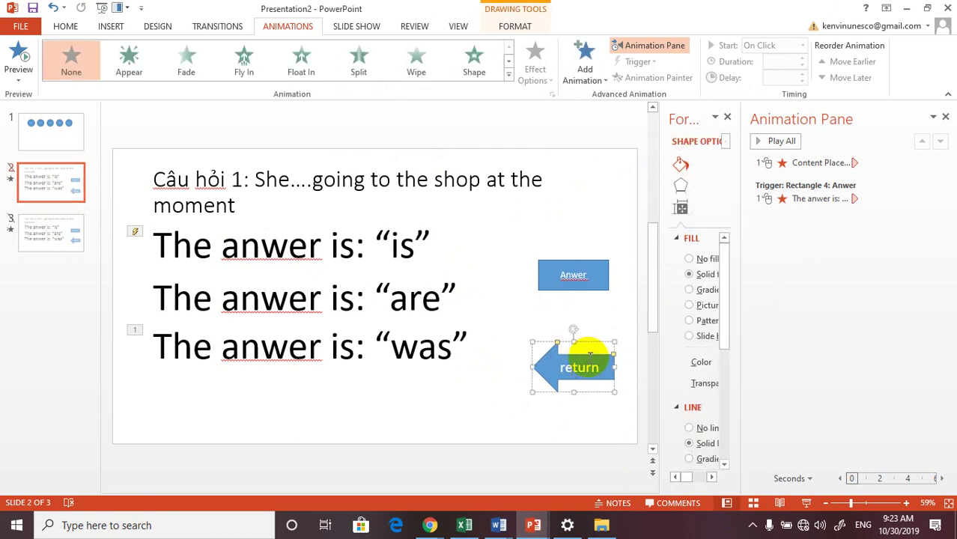
key(ctrl+k)
click(447, 195)
click(692, 286)
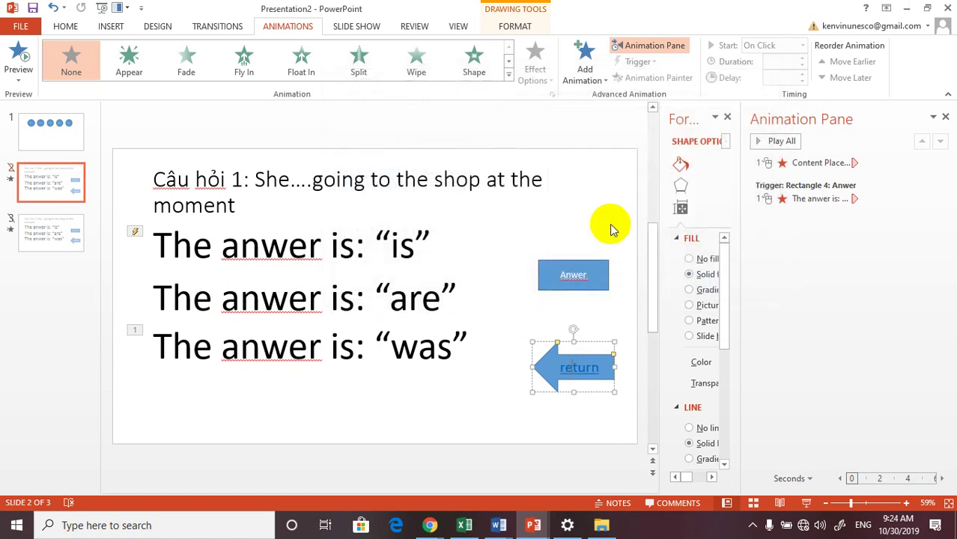
key(F5)
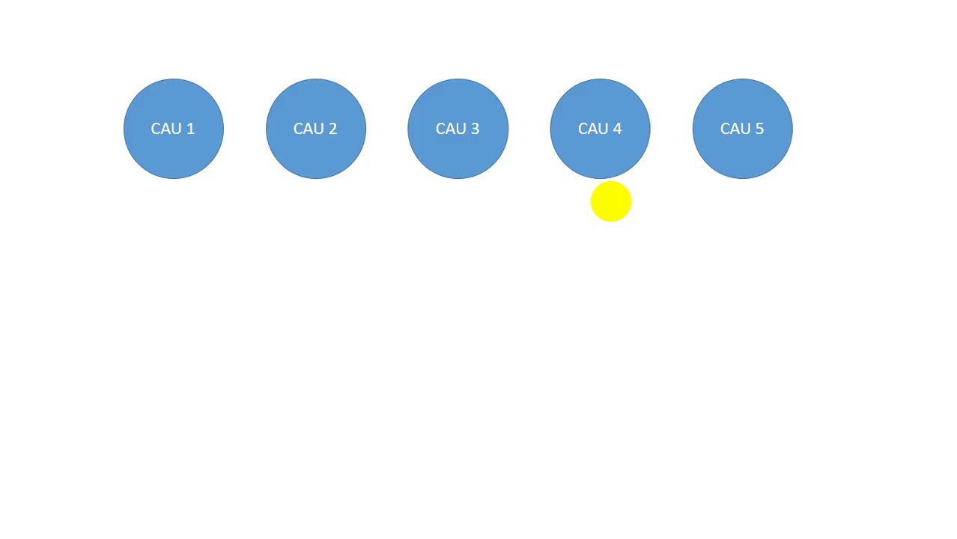
- Test the CAU 2 and CAU 1 links, the return arrows, and question 1's answer trigger
click(342, 152)
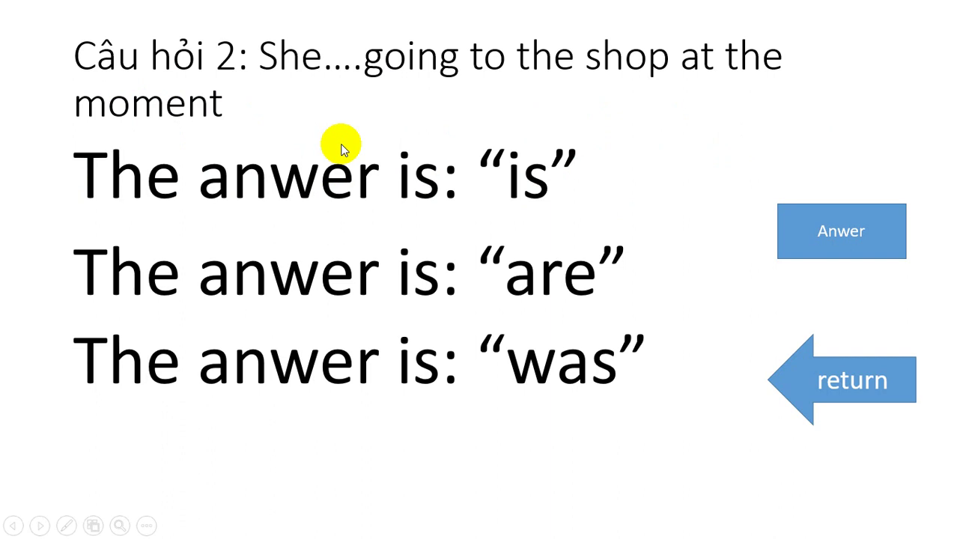
click(871, 384)
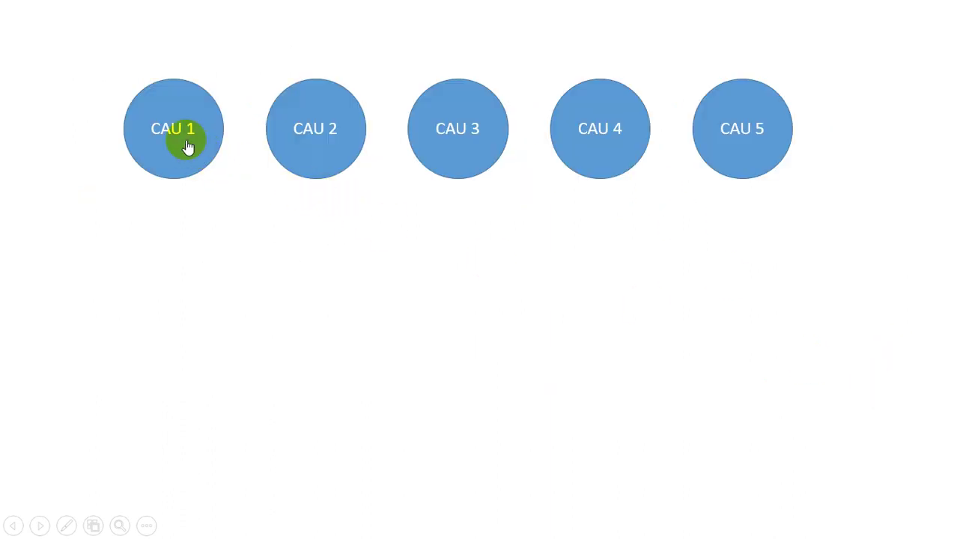
click(188, 146)
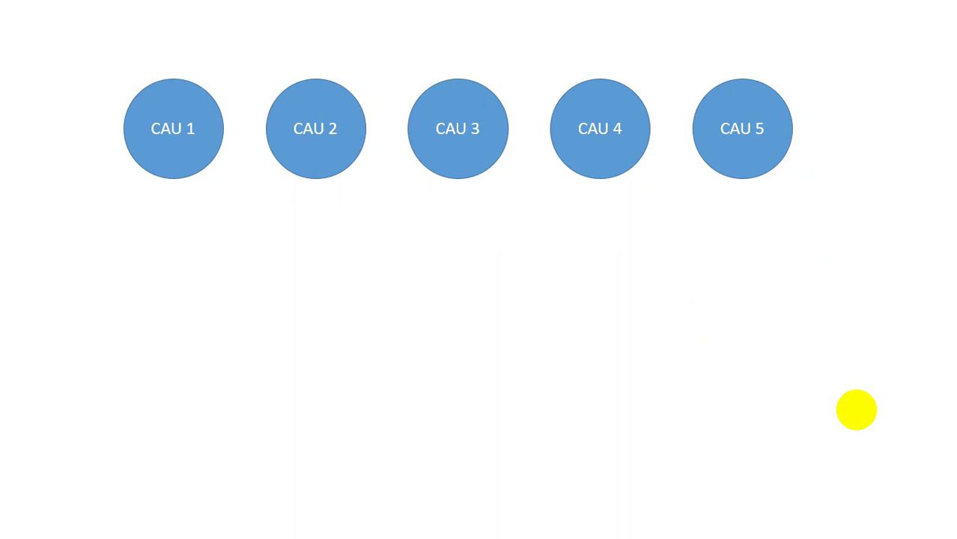
click(158, 153)
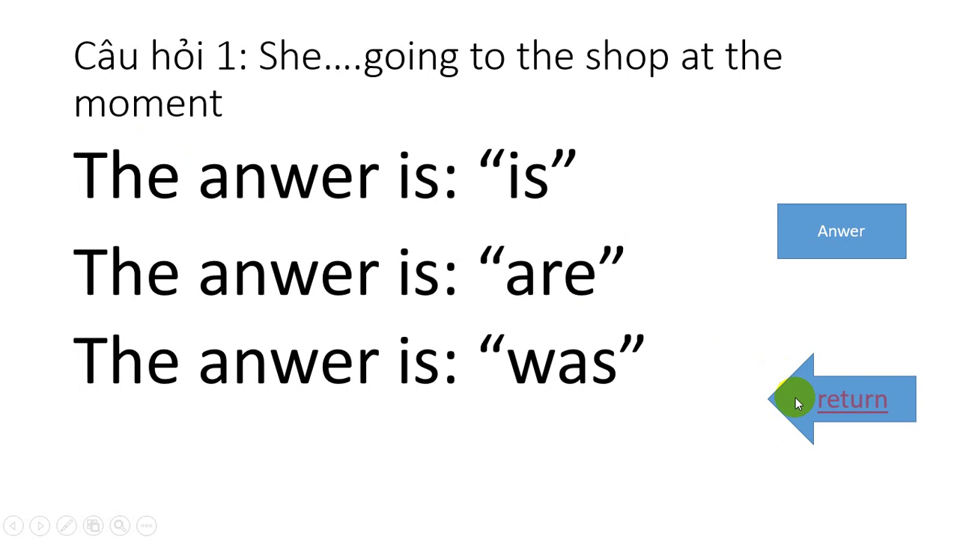
click(819, 404)
click(214, 153)
click(799, 405)
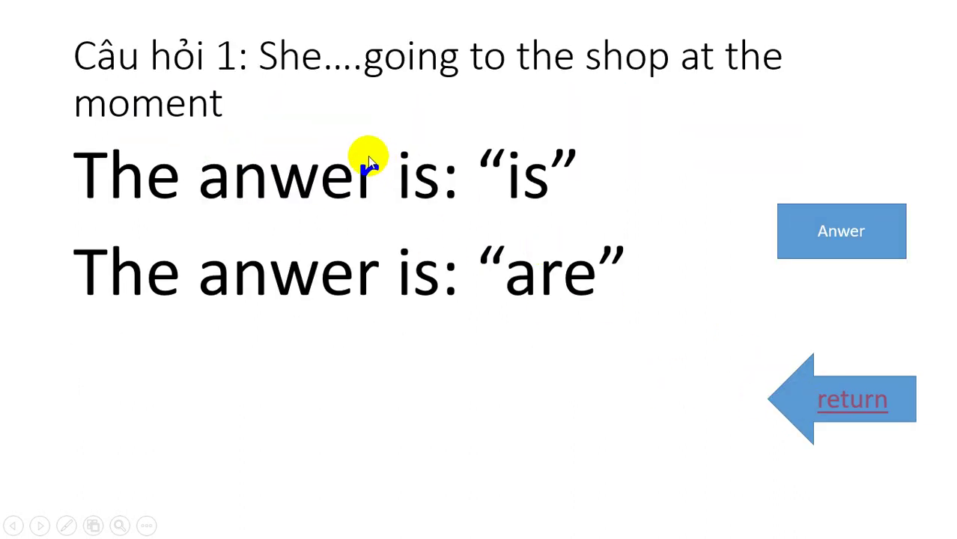
- Repeatedly test question 2 and its return arrow, then end the show
click(805, 396)
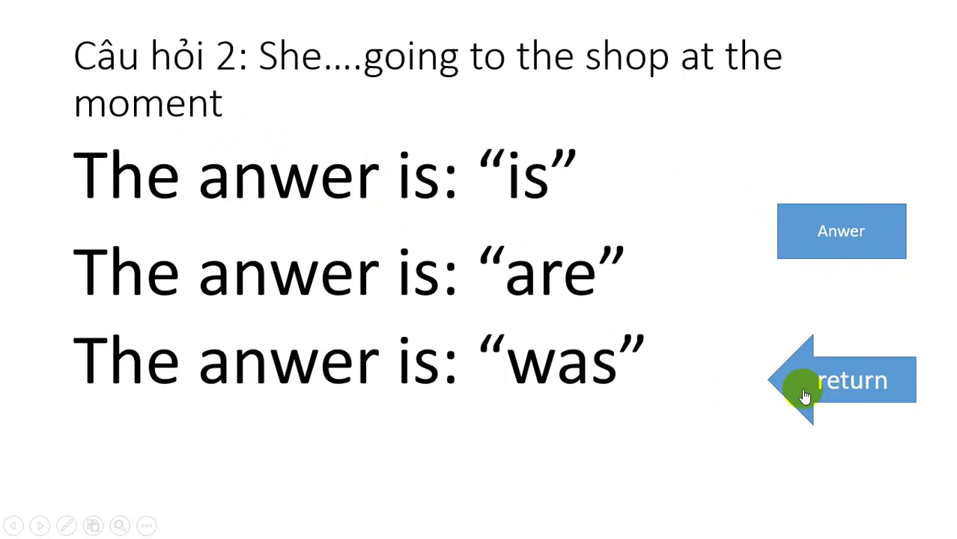
click(803, 394)
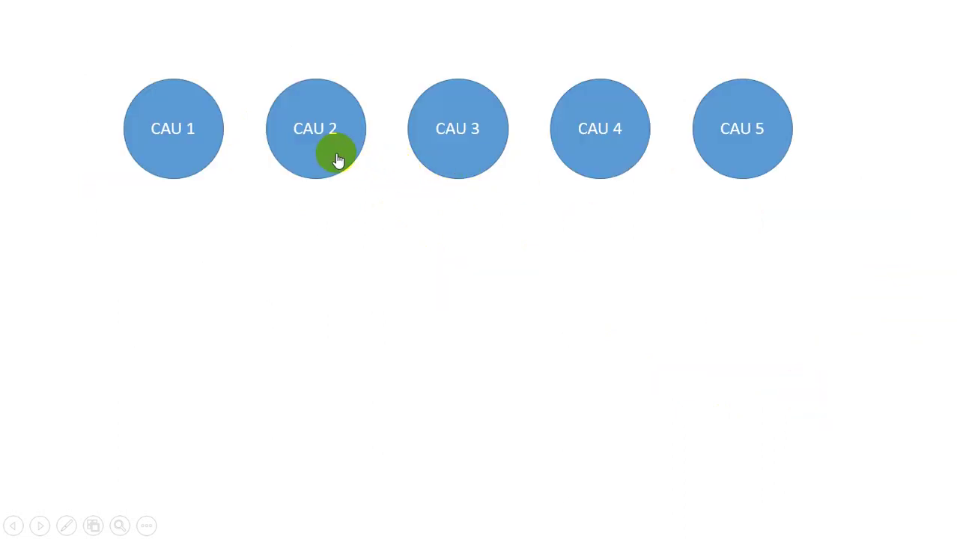
click(338, 159)
click(807, 391)
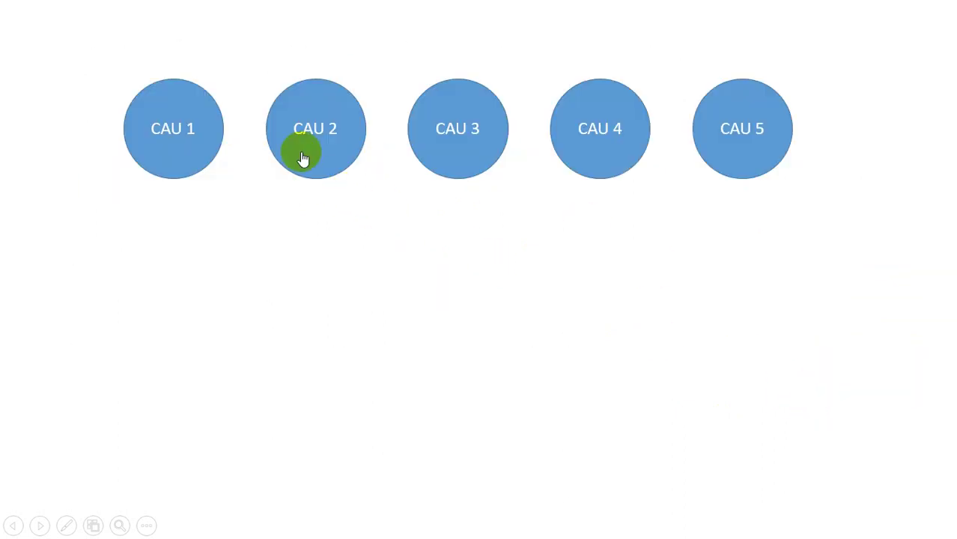
click(303, 163)
click(798, 402)
click(297, 156)
click(790, 389)
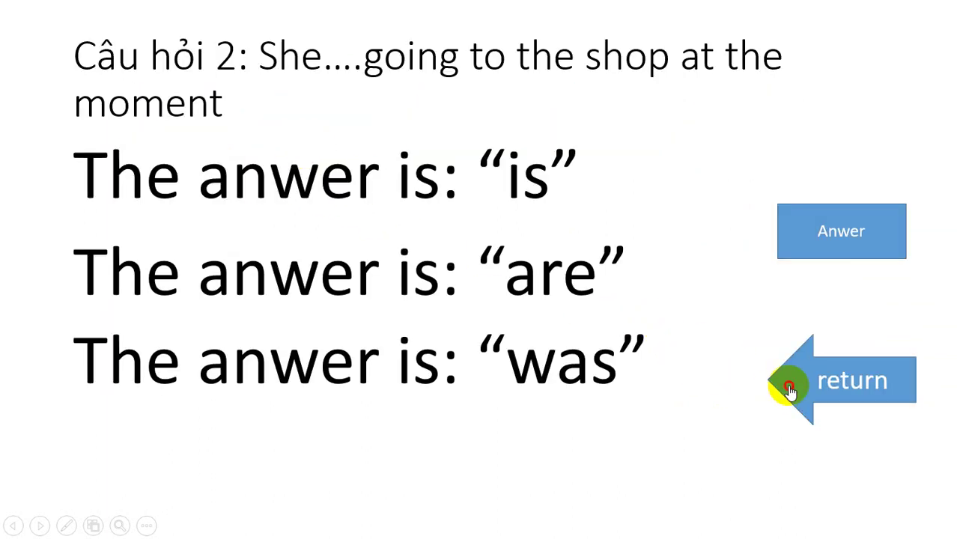
click(712, 307)
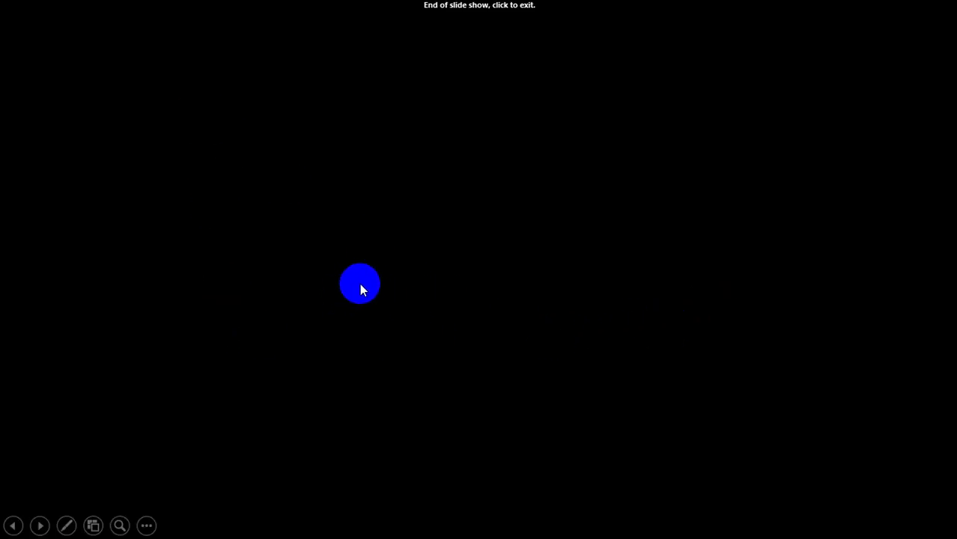
click(362, 279)
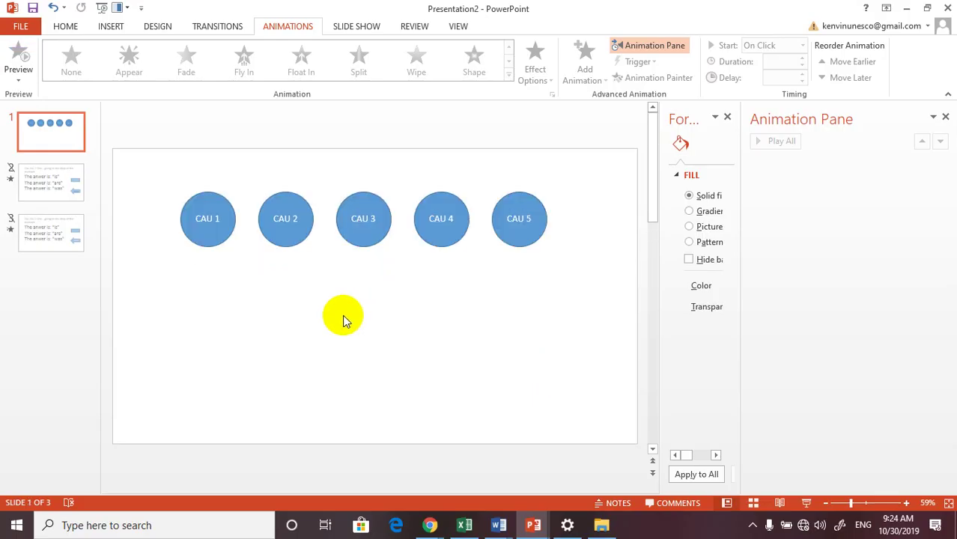
- Recolour the word "return" on question 1's arrow using Home's Font Color
click(74, 225)
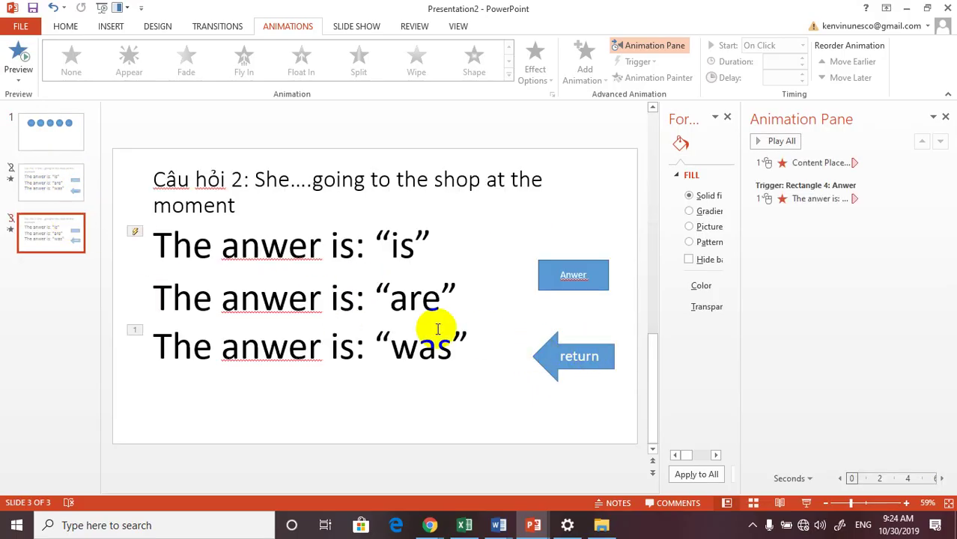
click(60, 184)
click(586, 370)
double_click(585, 370)
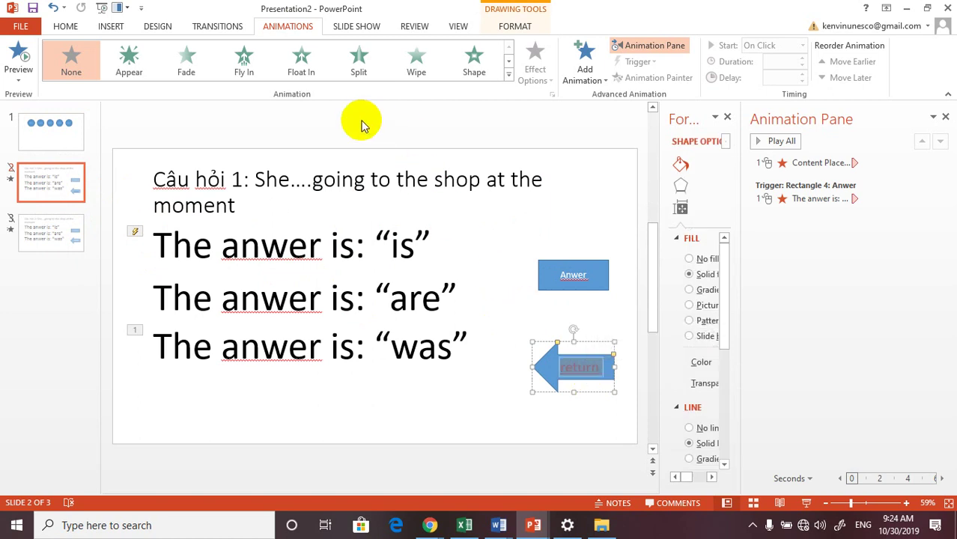
click(66, 26)
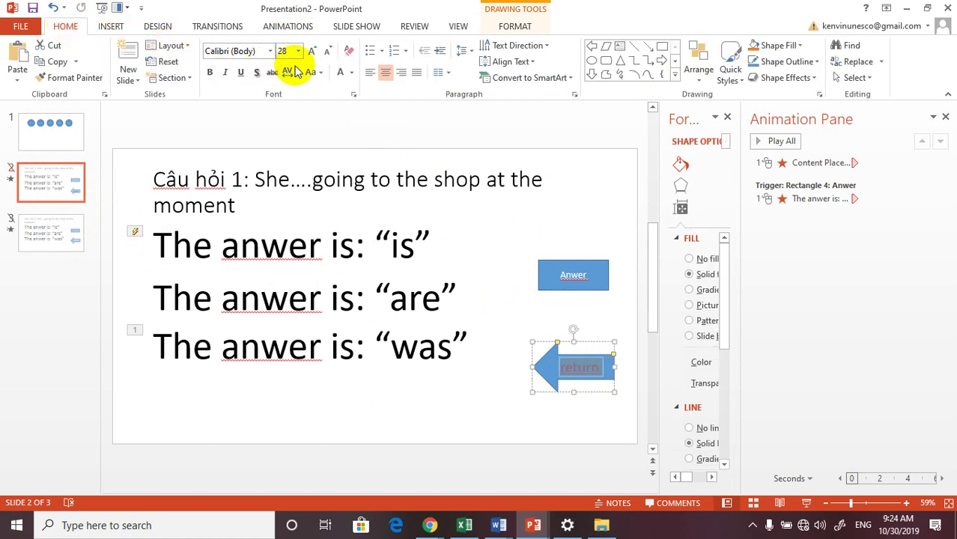
click(353, 78)
click(349, 103)
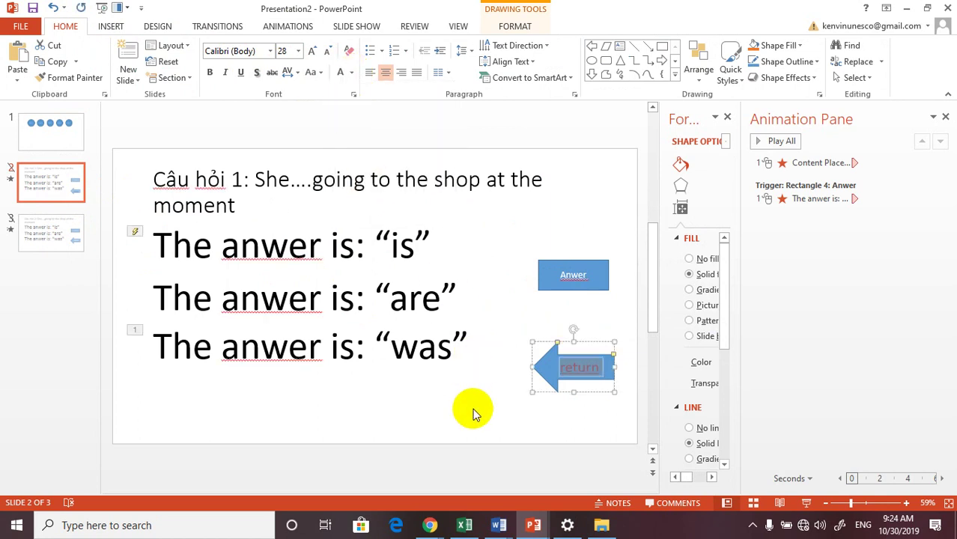
click(474, 411)
- Try other font colours for "return" from the right-click mini toolbar
click(573, 367)
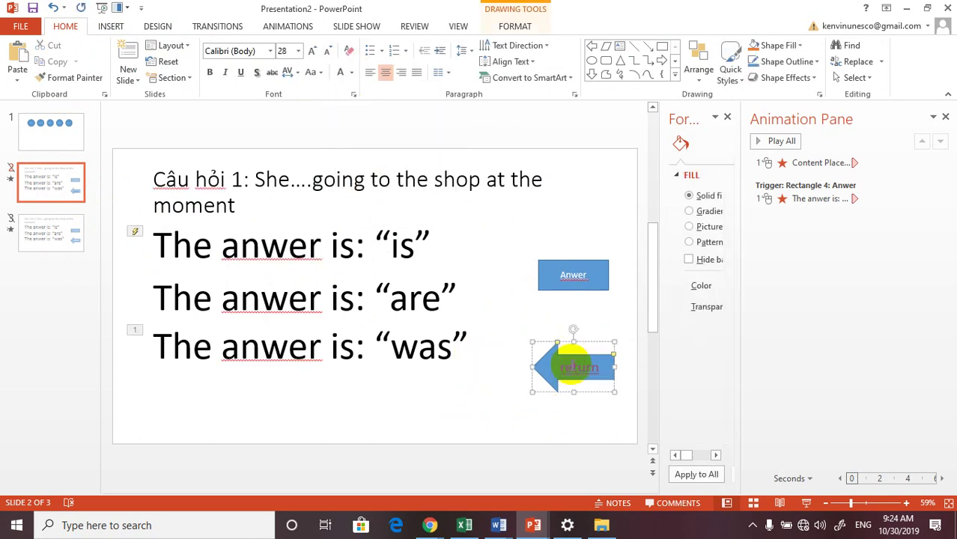
right_click(573, 369)
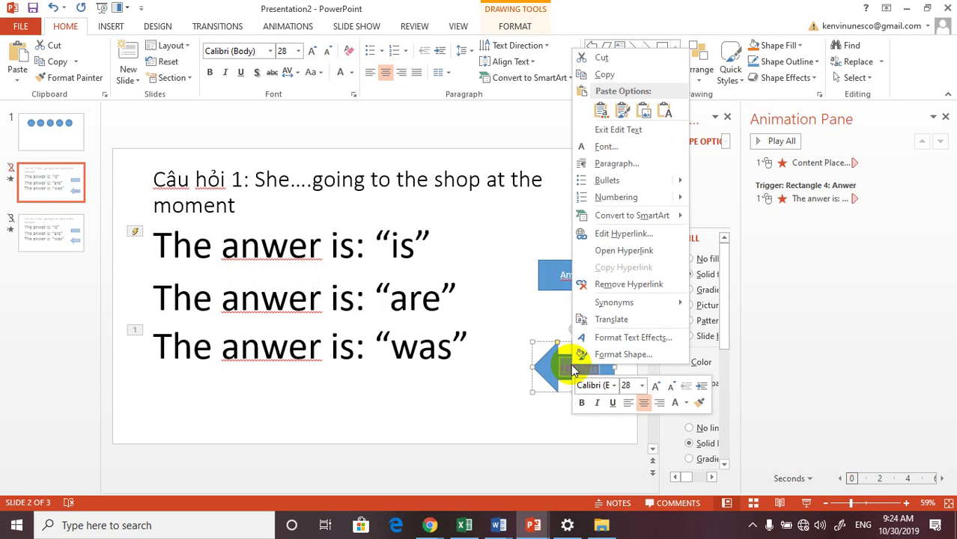
click(684, 403)
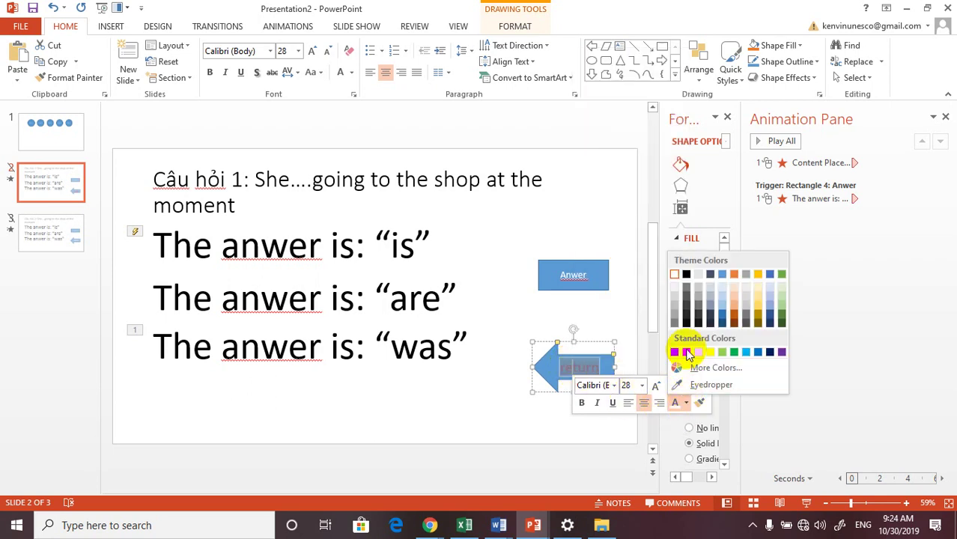
click(675, 287)
click(619, 323)
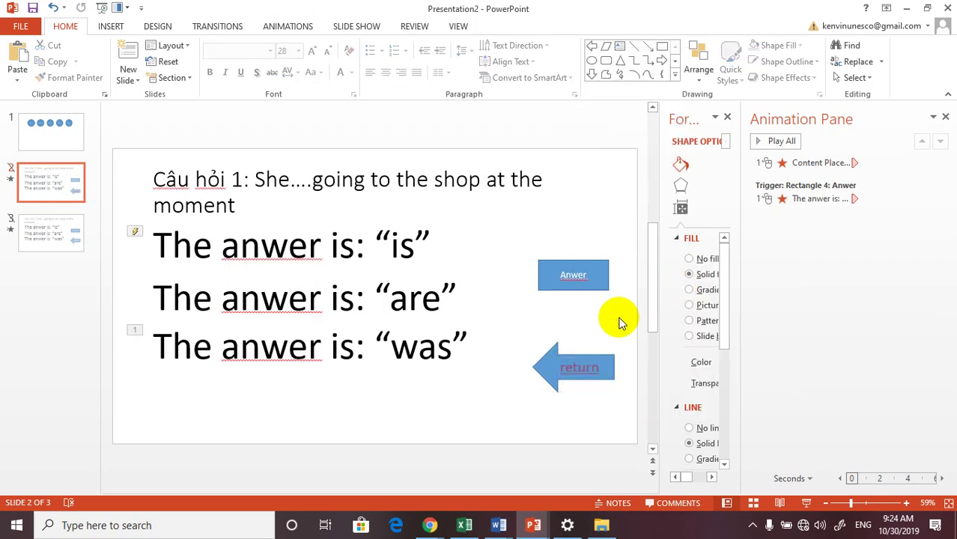
click(580, 364)
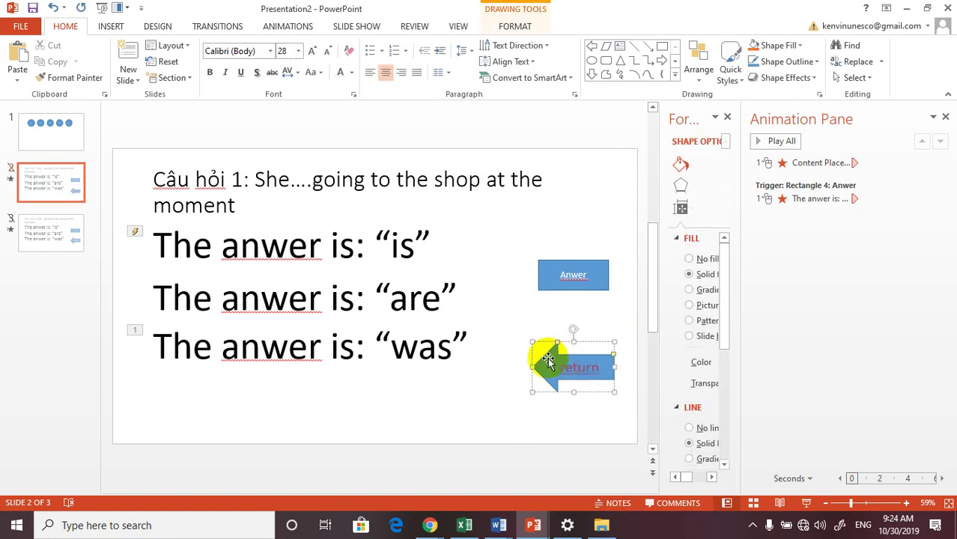
double_click(578, 367)
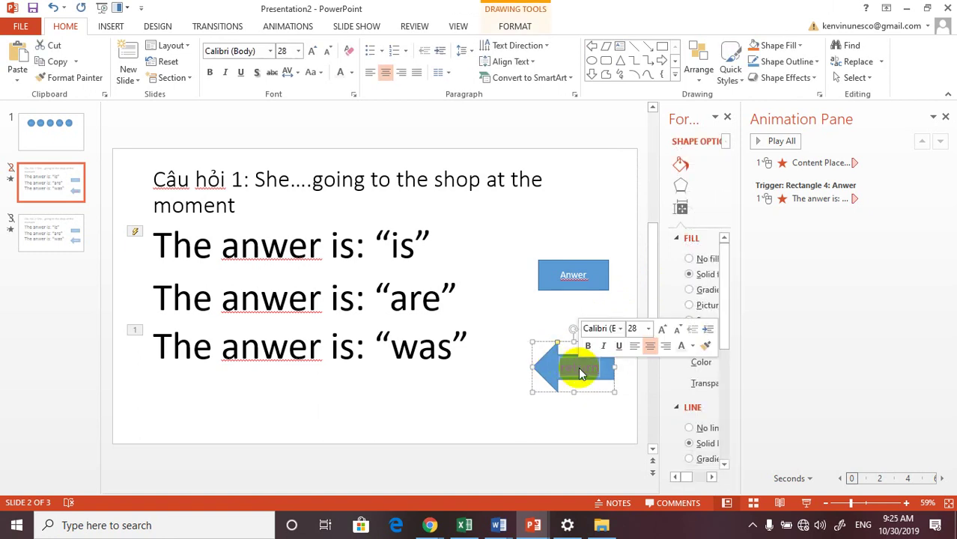
click(692, 346)
click(683, 379)
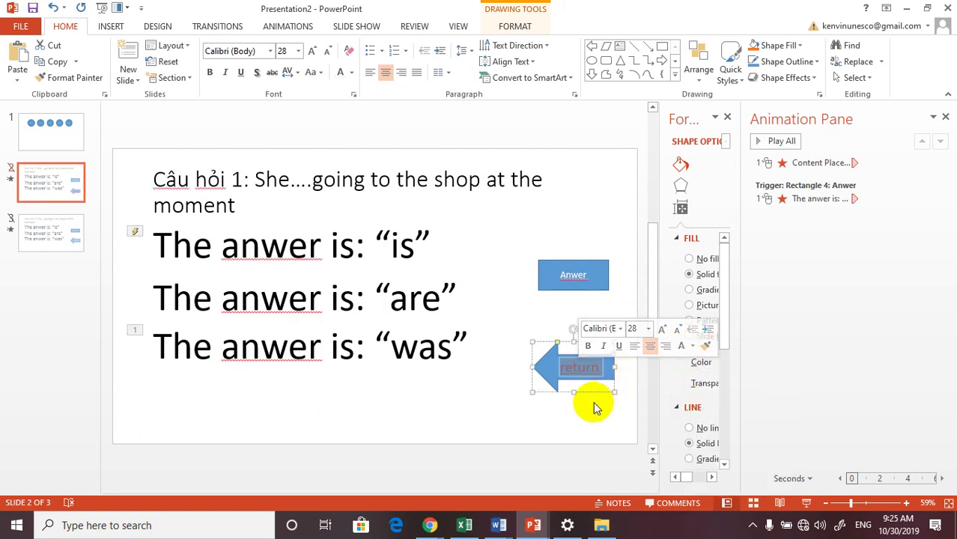
click(592, 415)
- Nudge the return arrow and give its text a theme font colour
click(571, 367)
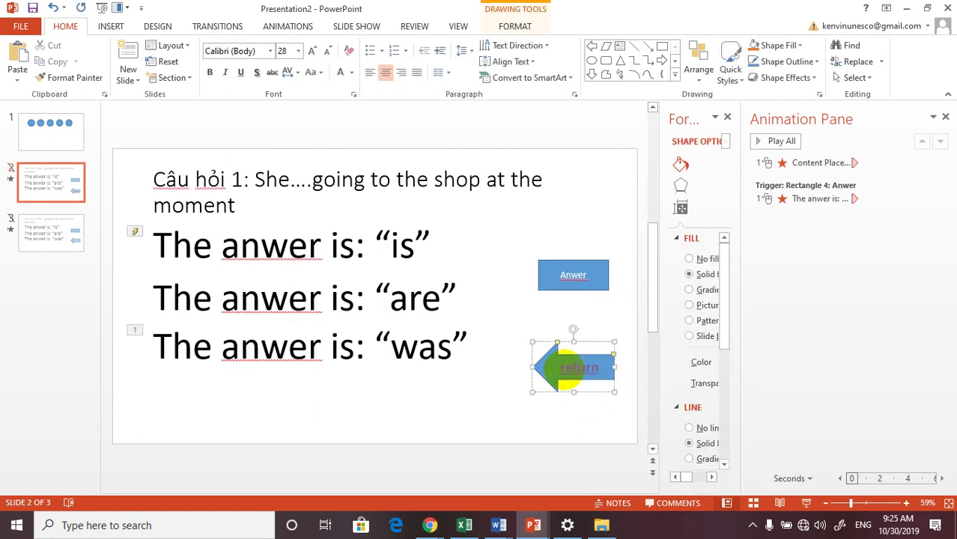
mouse_move(558, 373)
mouse_down()
mouse_move(576, 369)
mouse_move(548, 339)
mouse_up()
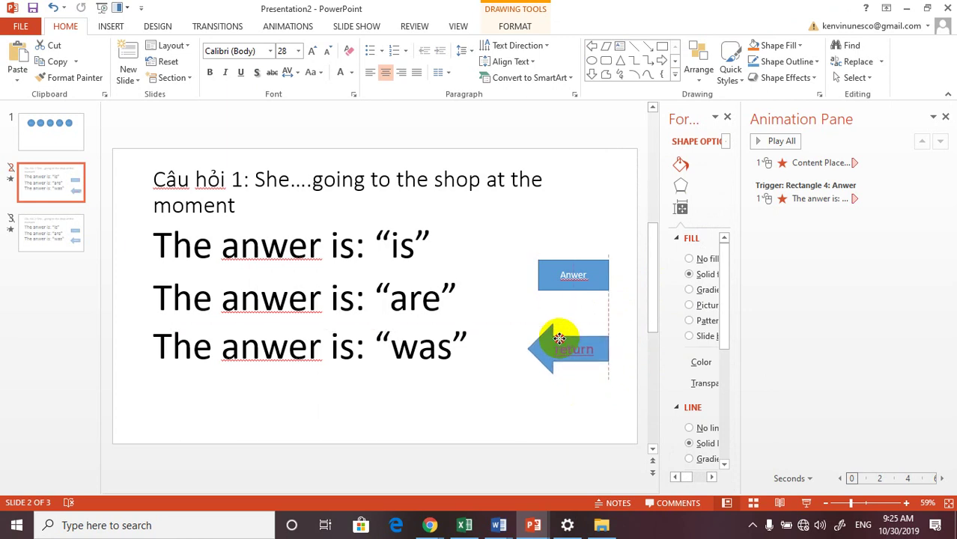
click(352, 75)
click(339, 102)
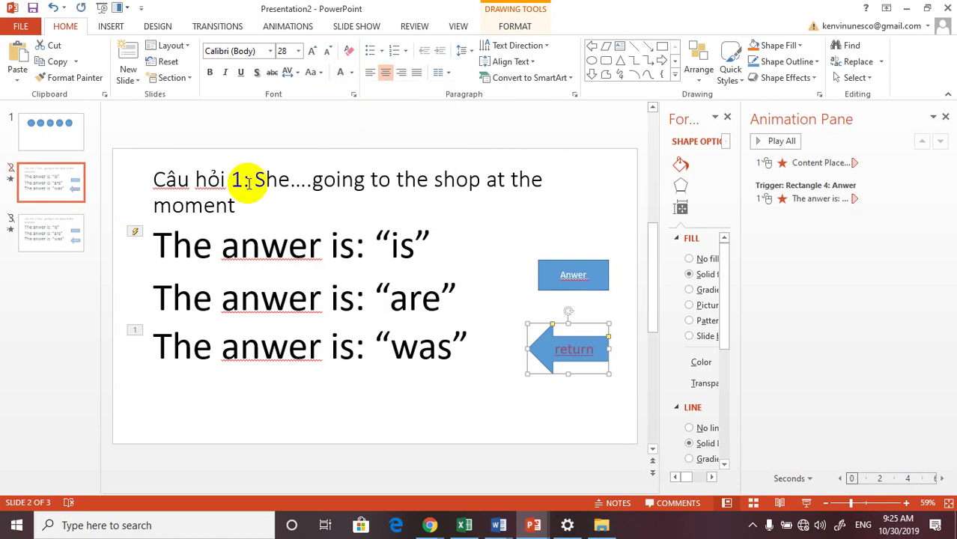
click(391, 413)
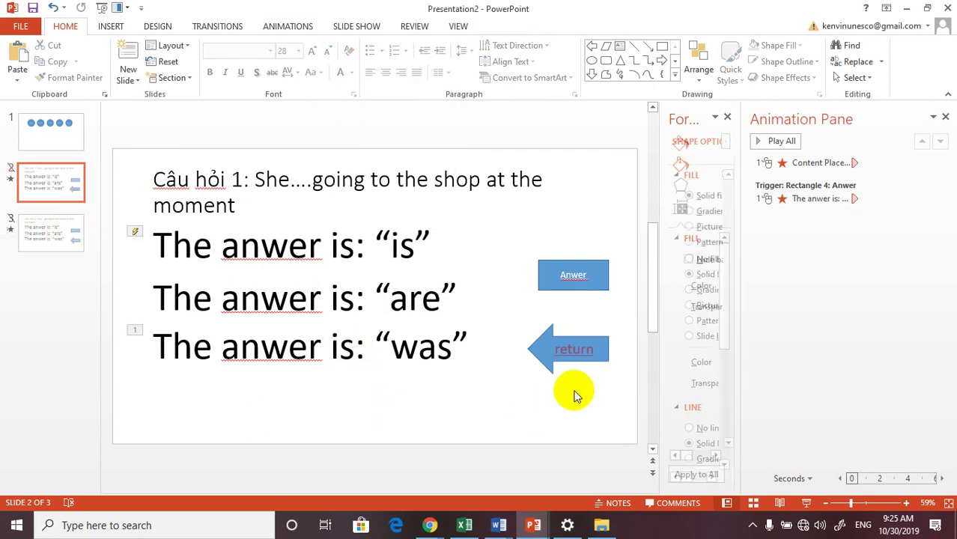
- Shift the Anwer button slightly down-left and save the presentation
click(568, 288)
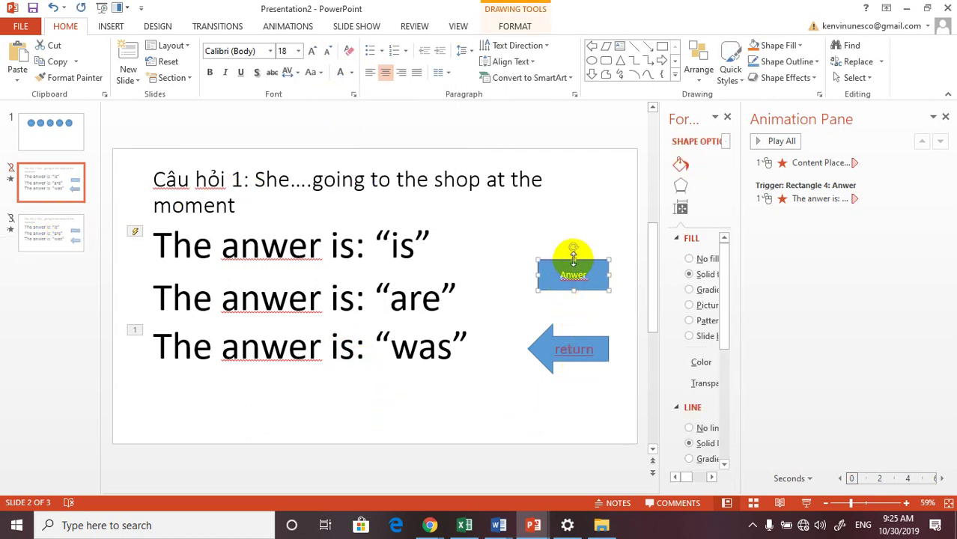
click(512, 277)
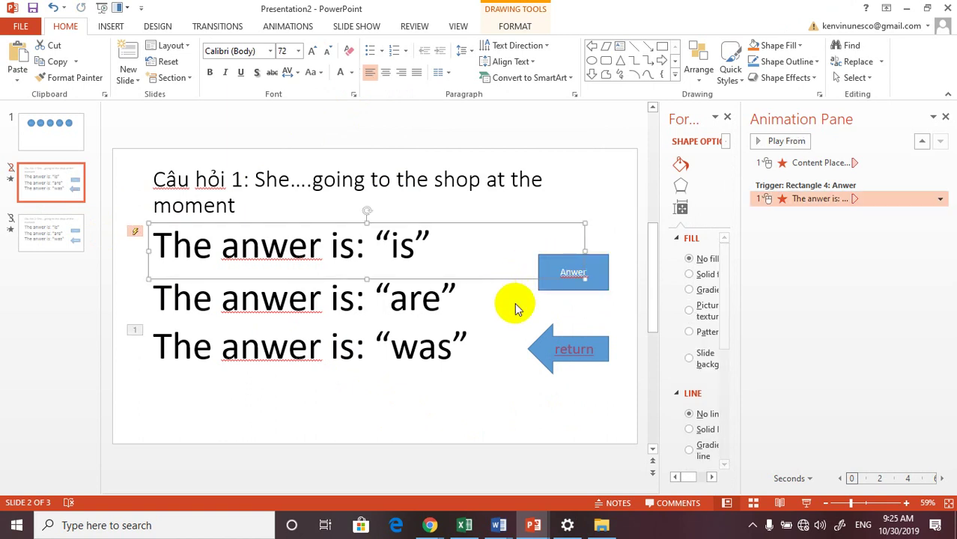
click(554, 290)
drag(553, 284, 547, 291)
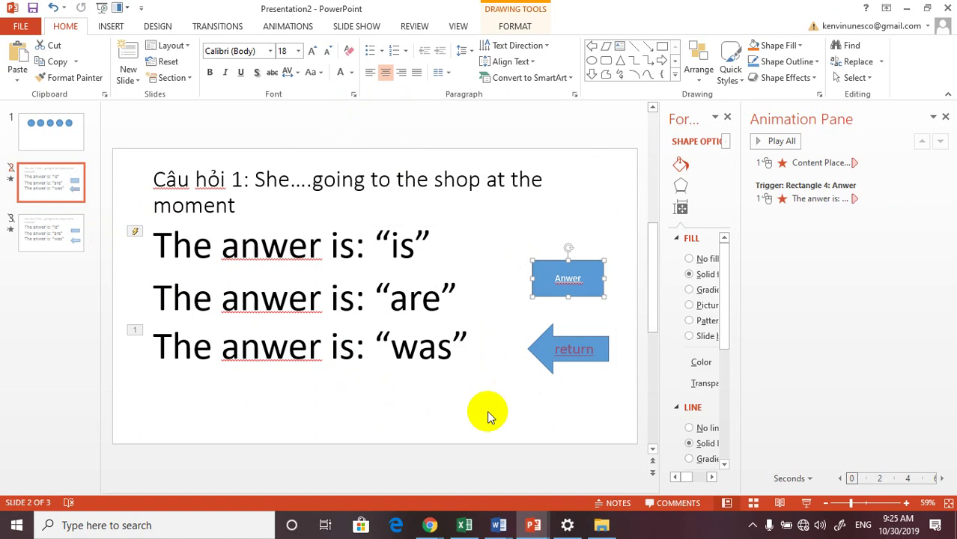
key(ctrl+s)
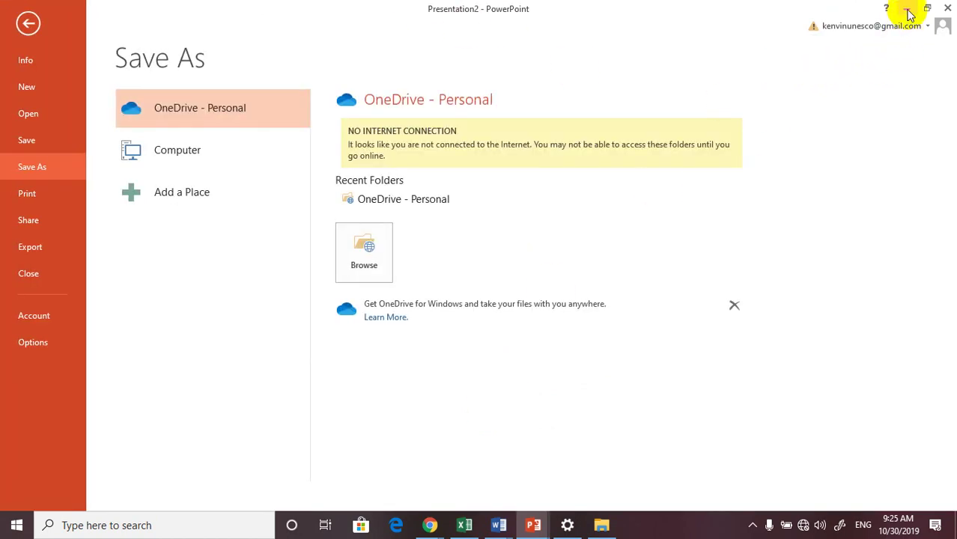
- Switch among the open windows back to Presentation2 and leave the Save As page
click(908, 13)
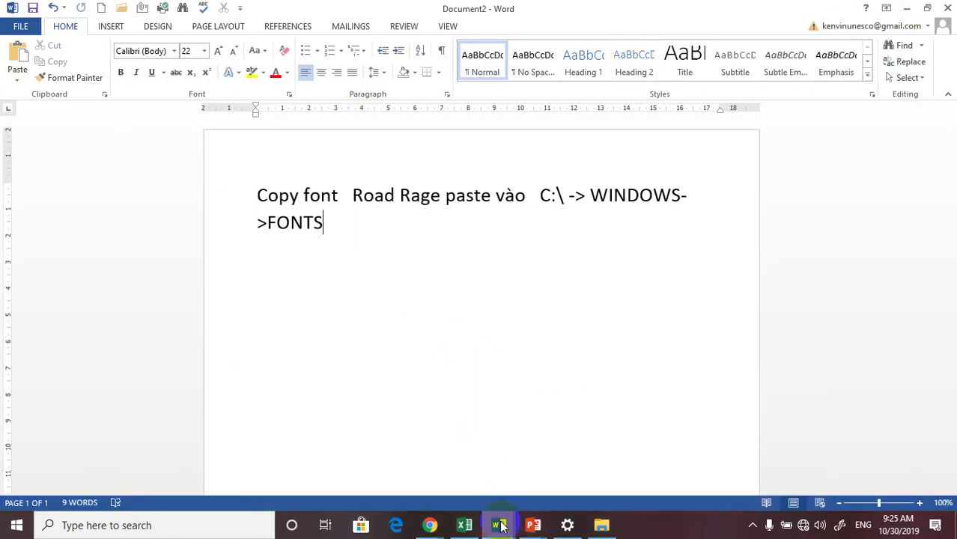
click(533, 525)
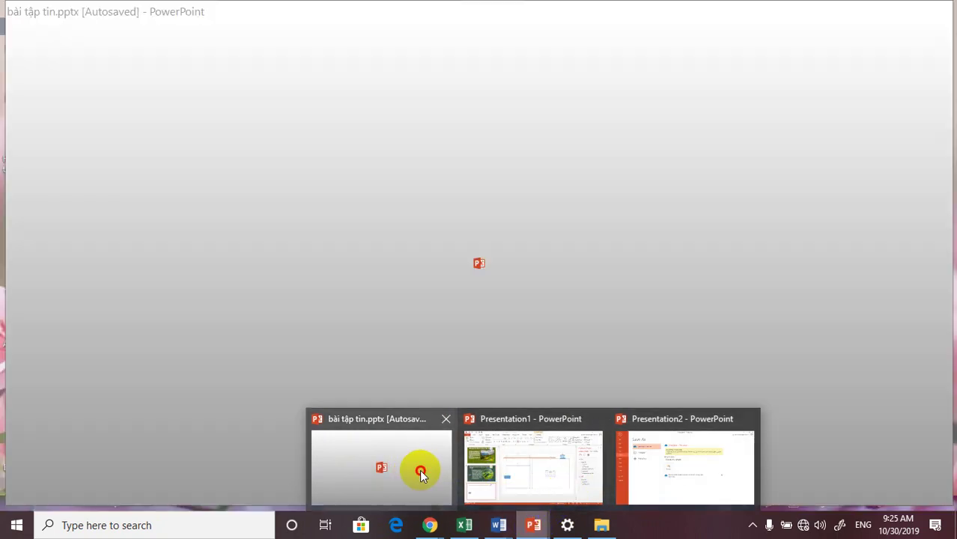
click(417, 469)
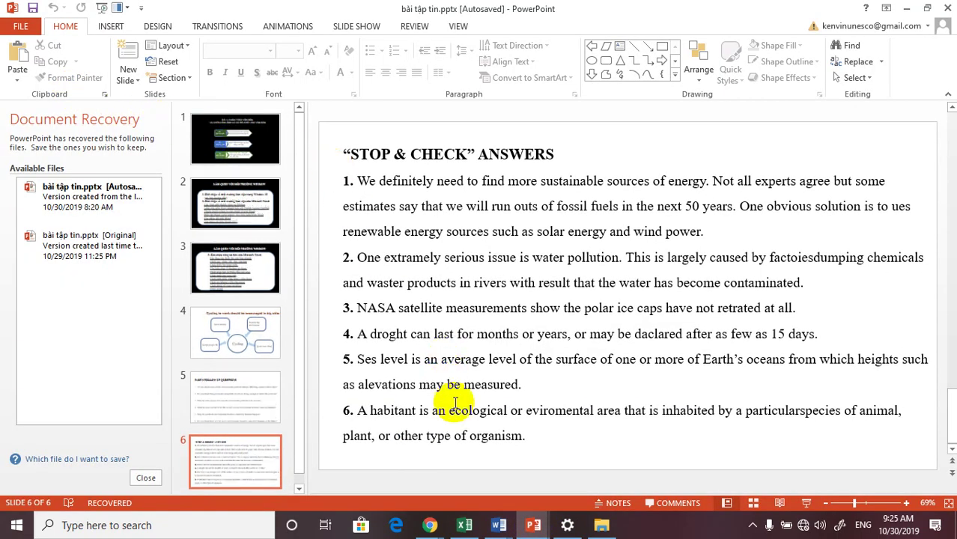
click(534, 525)
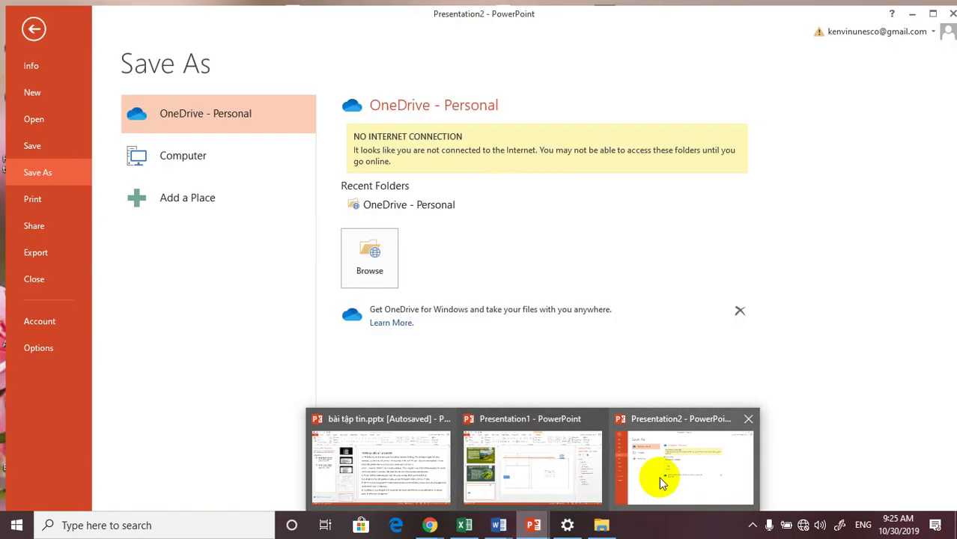
click(659, 477)
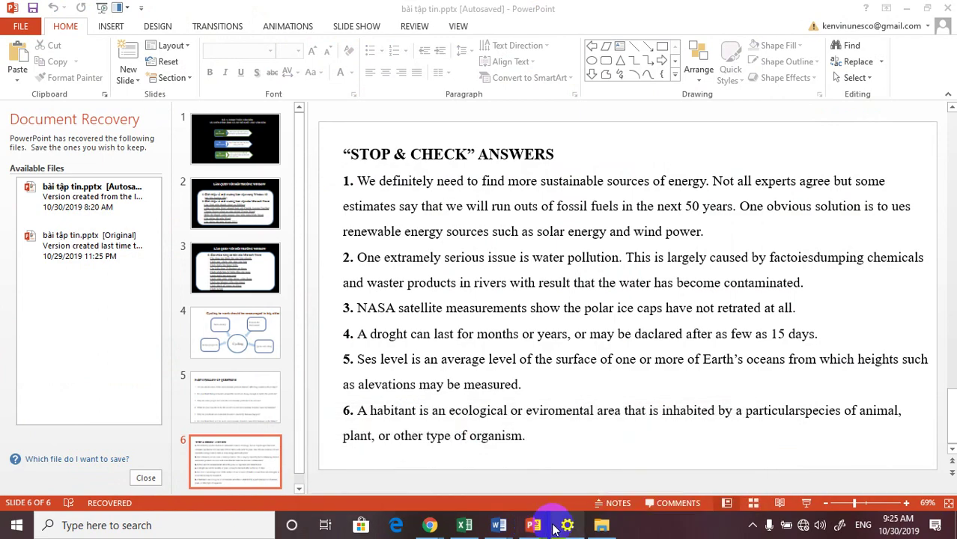
mouse_move(552, 524)
click(537, 479)
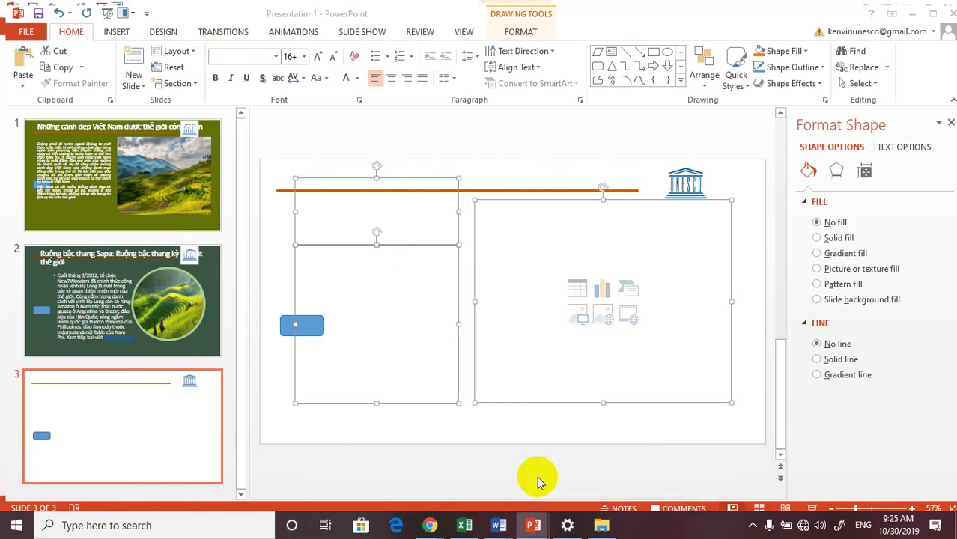
click(908, 9)
mouse_move(535, 524)
click(679, 473)
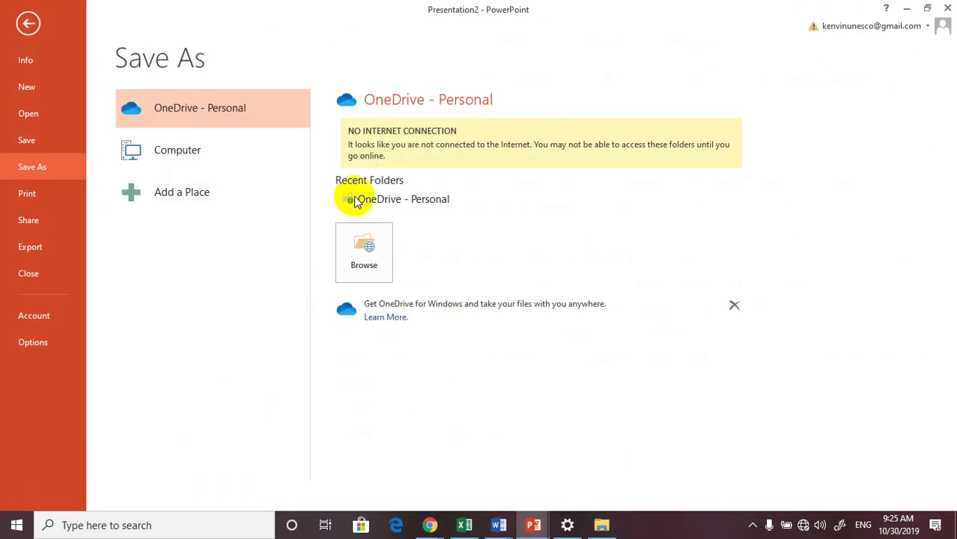
click(27, 23)
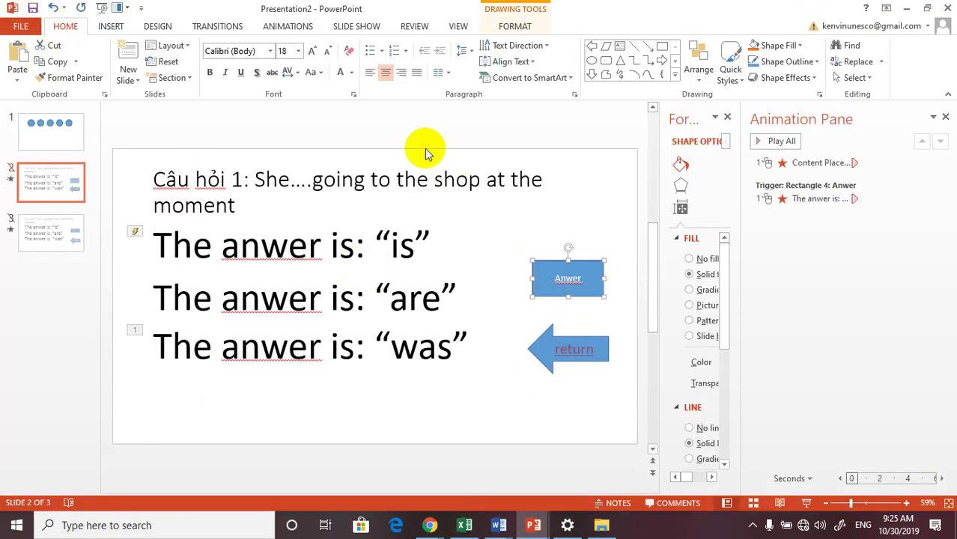
- Run the show, open question 1 and click Anwer to hide the "is" line
key(F5)
click(182, 130)
click(807, 233)
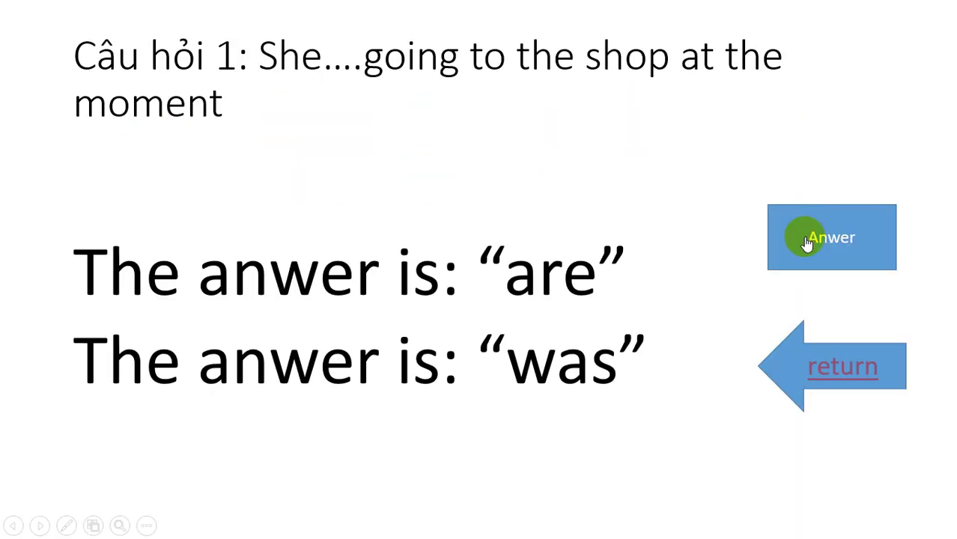
- In the slide show, reveal question 1's answer and try its return arrow
click(804, 248)
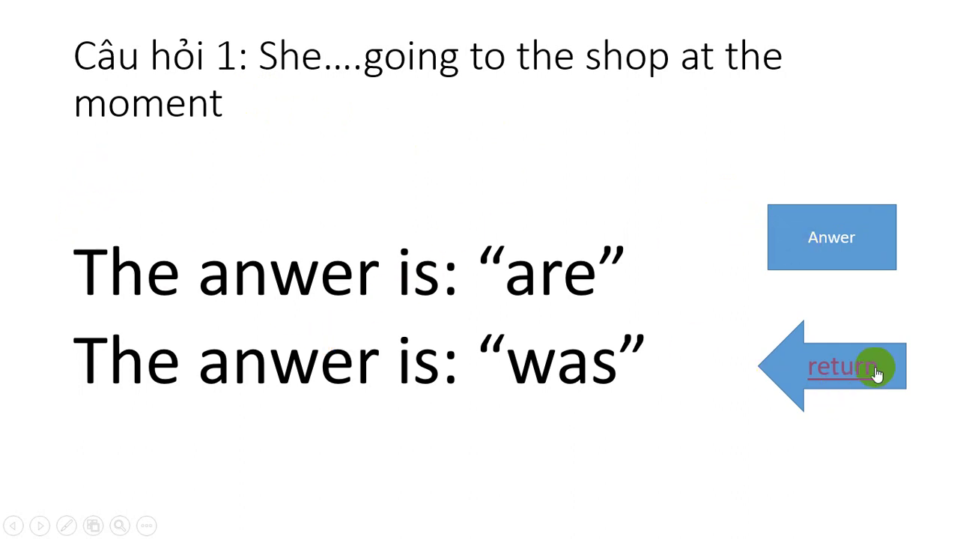
click(818, 378)
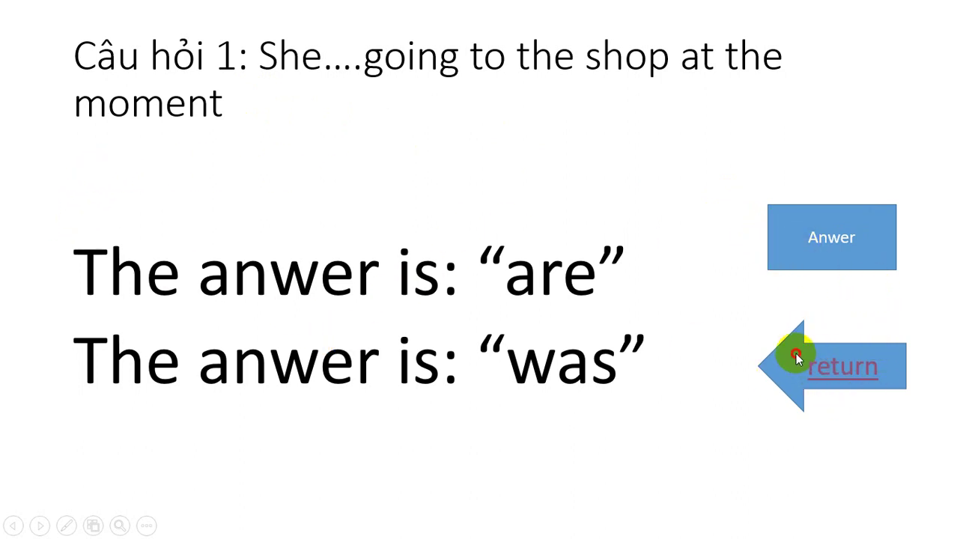
click(782, 216)
click(783, 373)
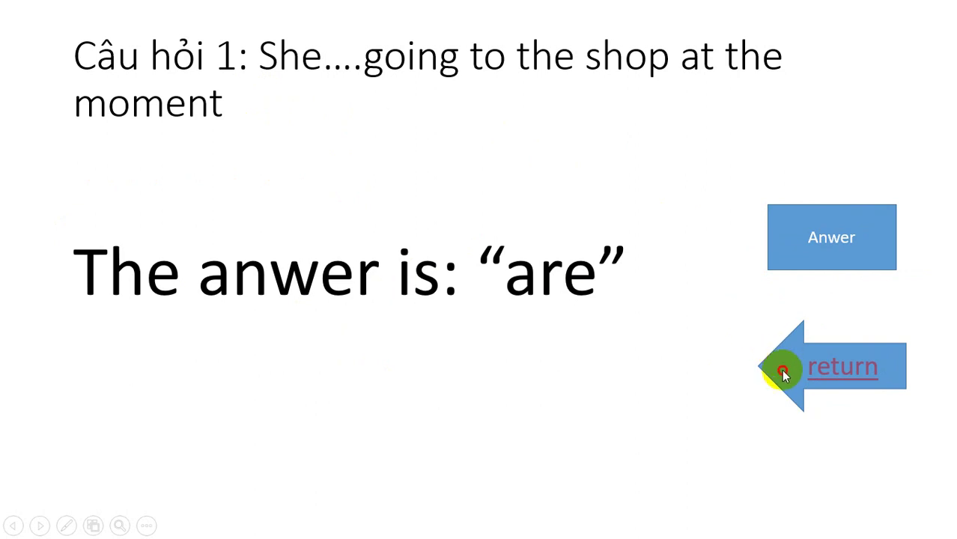
- Test question 2's Anwer reveal and return arrow, reopen question 1 from CAU menu, exit
click(795, 239)
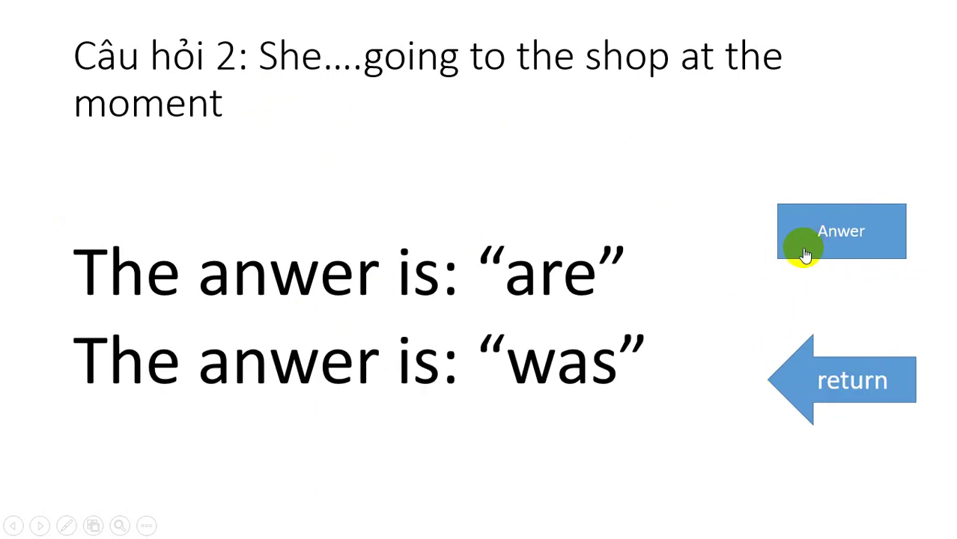
click(779, 251)
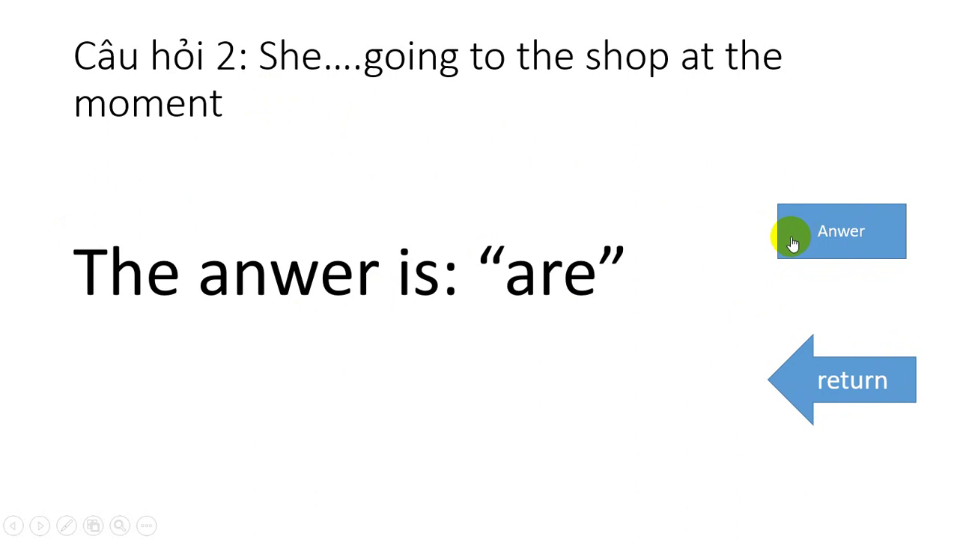
click(805, 389)
click(321, 161)
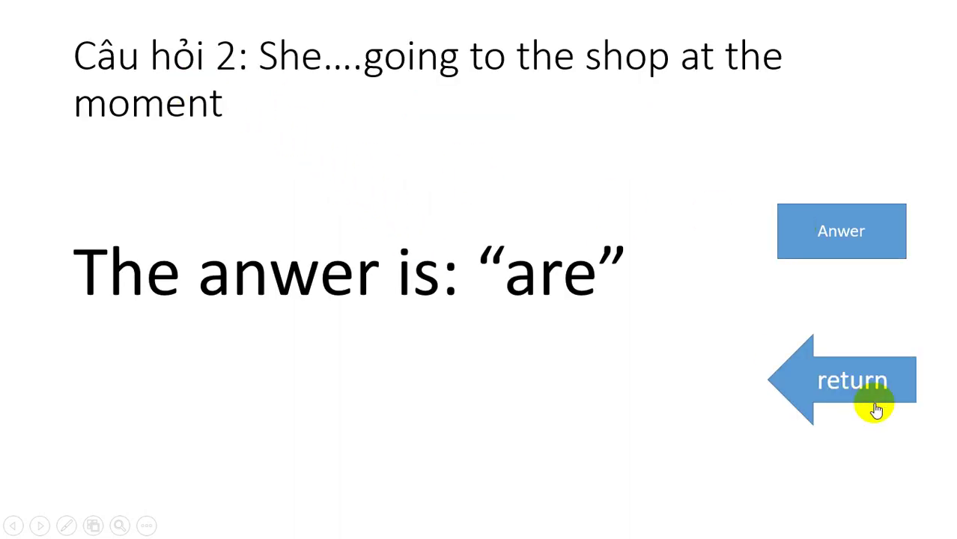
click(796, 397)
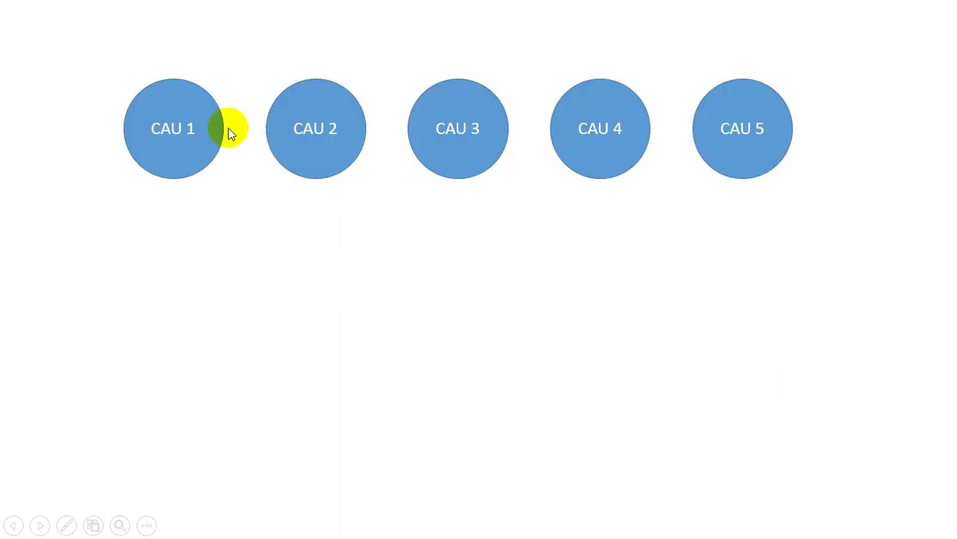
click(171, 139)
click(737, 380)
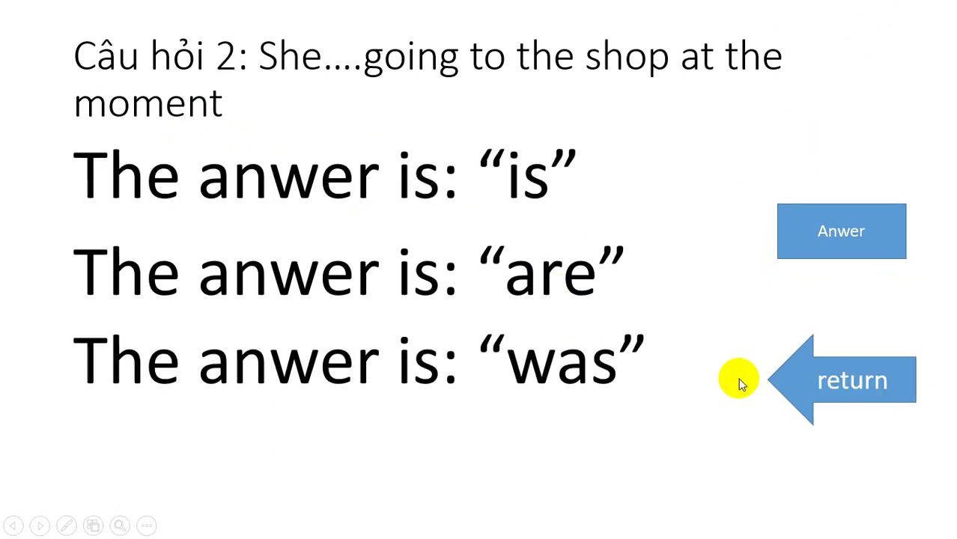
key(Escape)
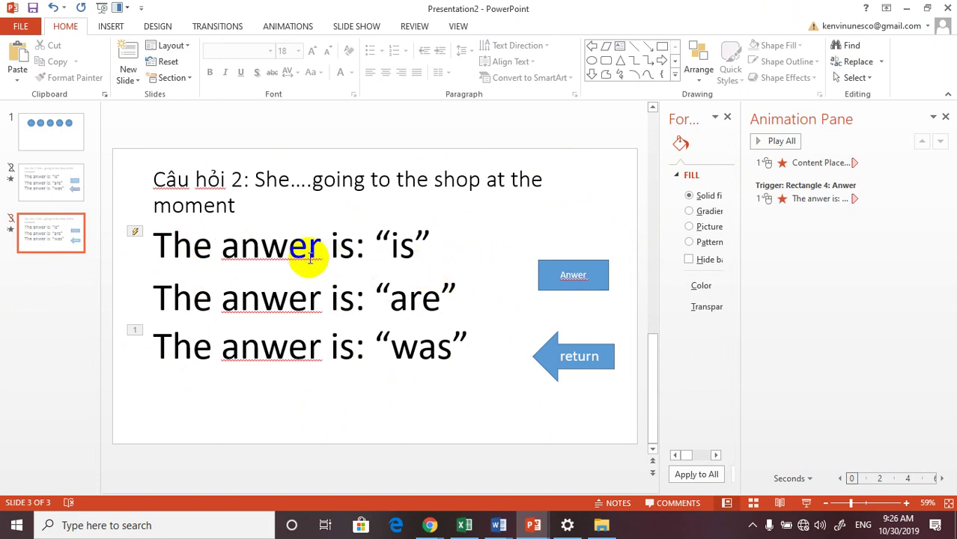
- On question 2, make the 'is' line's Disappear start on click of Rectangle 4: Anwer
click(545, 272)
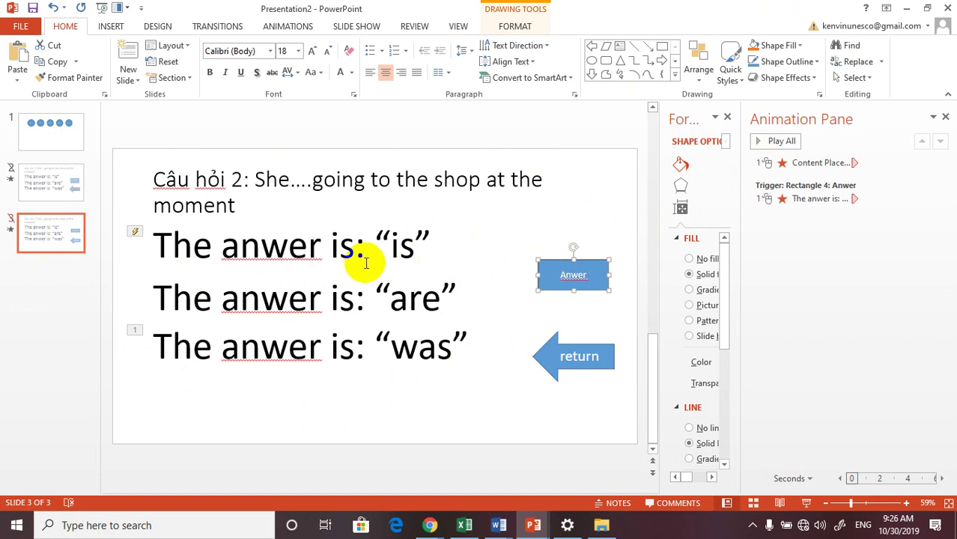
click(257, 252)
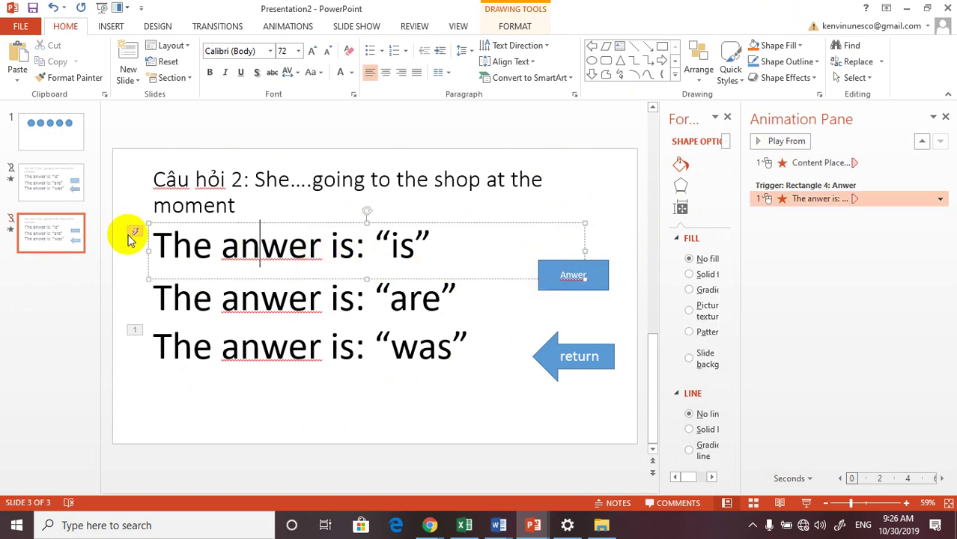
click(134, 233)
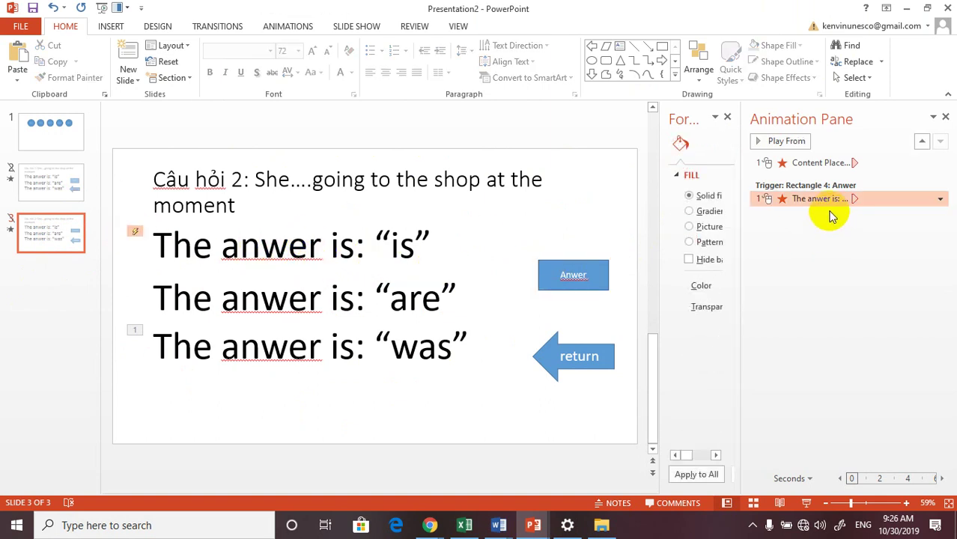
click(941, 201)
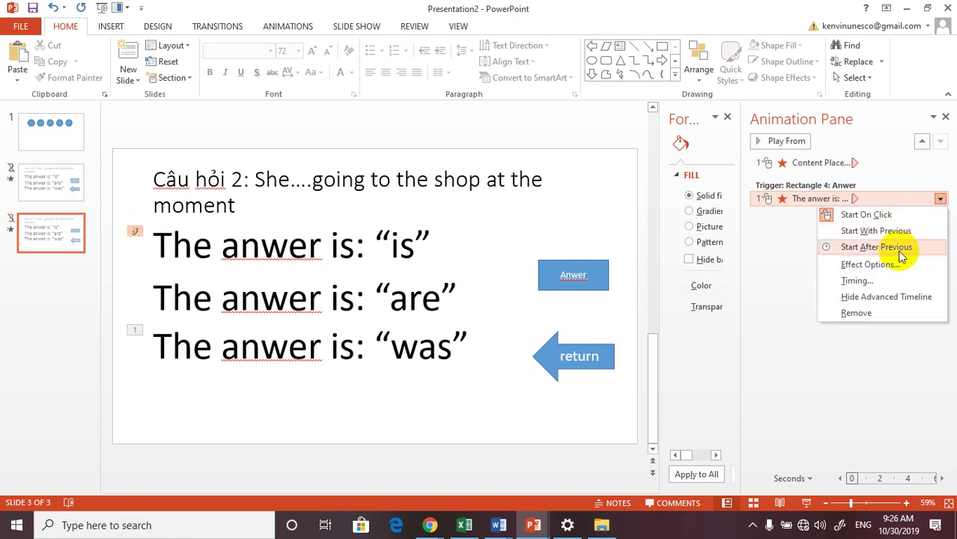
click(858, 281)
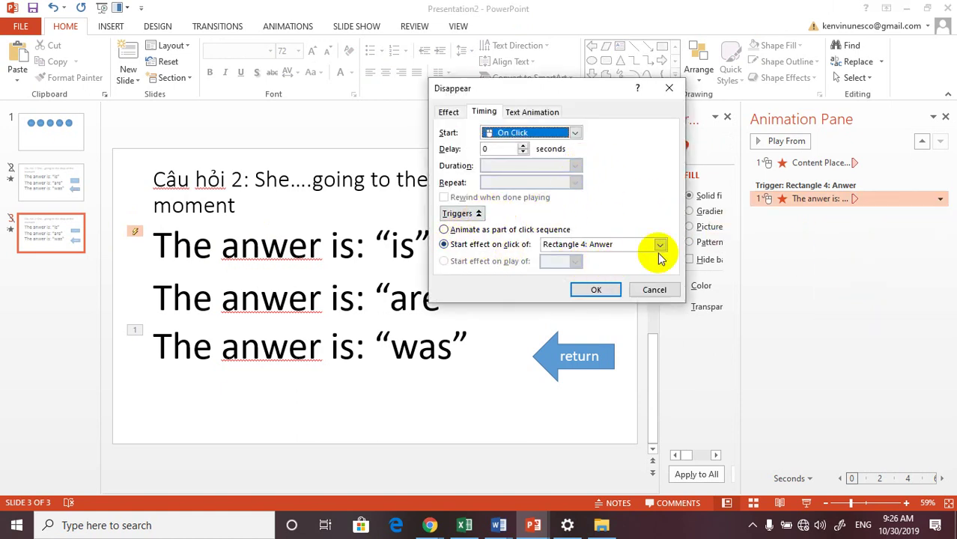
click(659, 245)
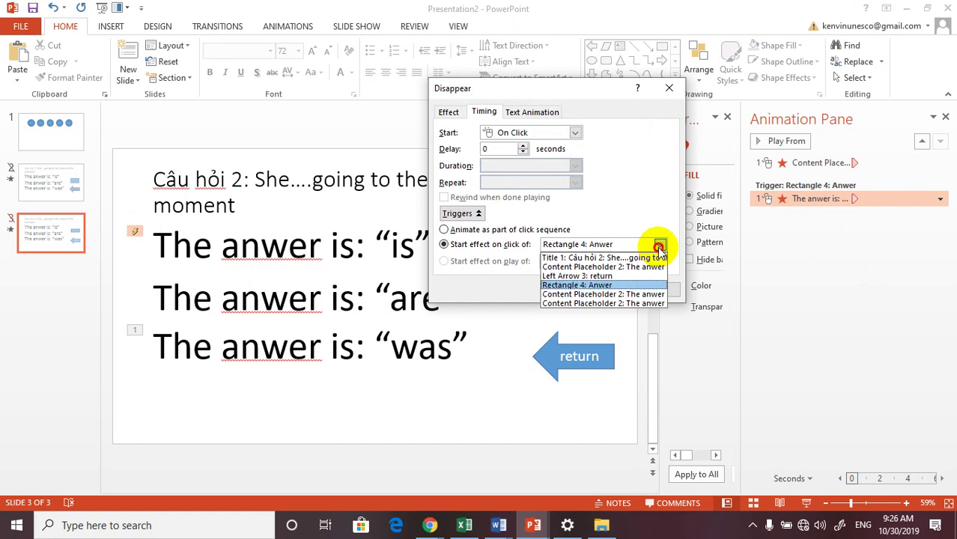
click(592, 286)
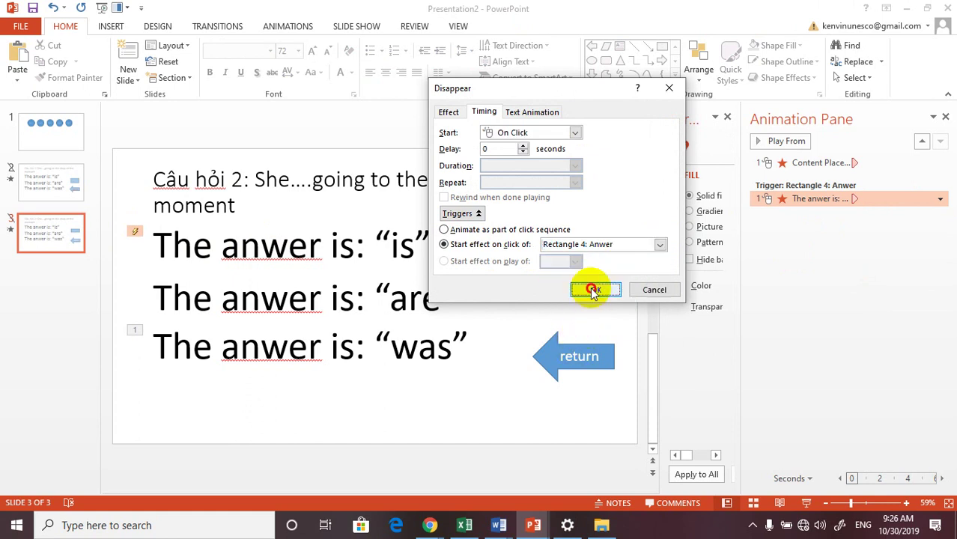
click(589, 289)
- Make the 'was' line's Disappear also start on click of Rectangle 4: Anwer
click(194, 348)
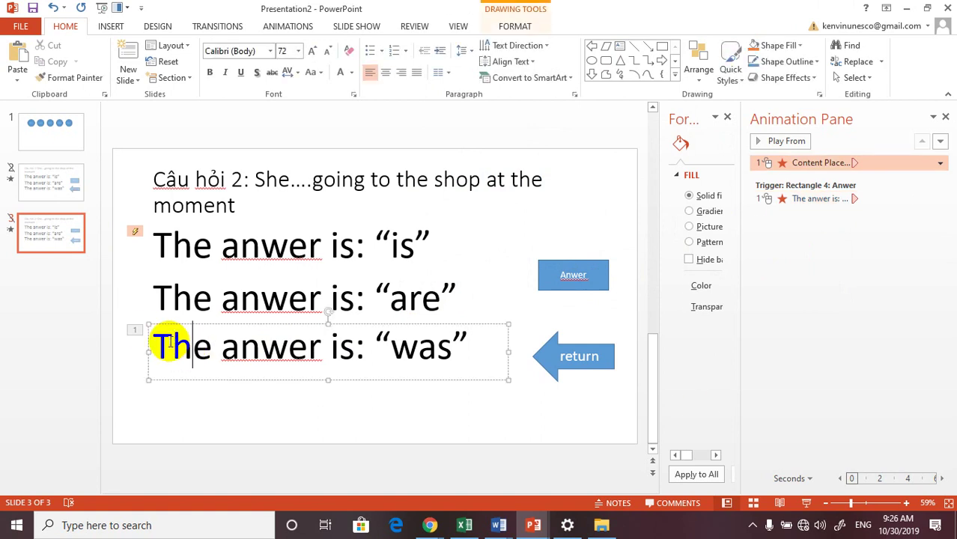
click(135, 331)
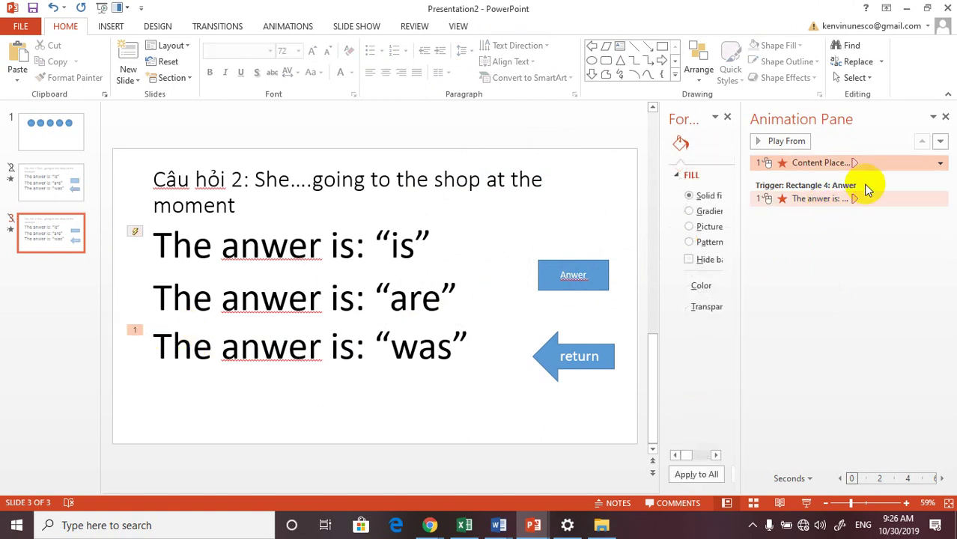
click(942, 166)
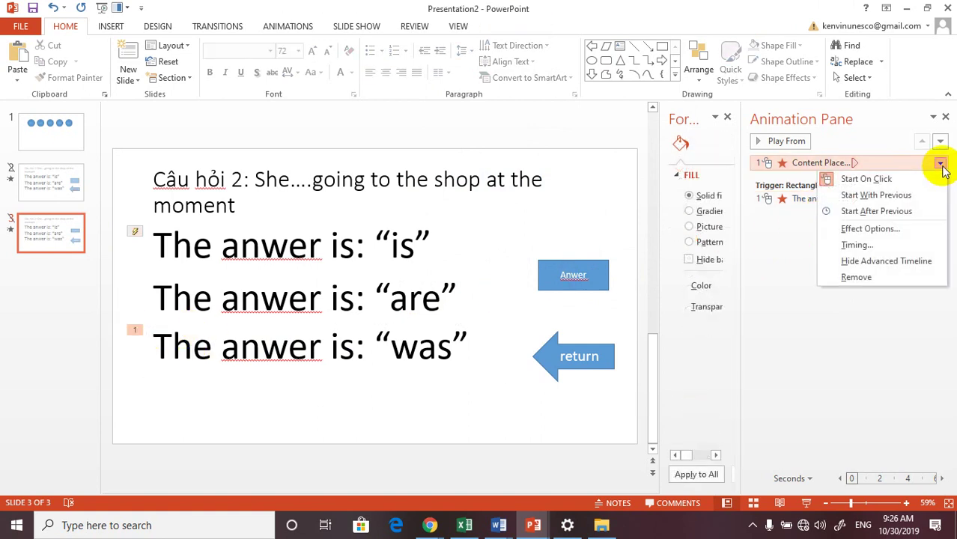
click(866, 245)
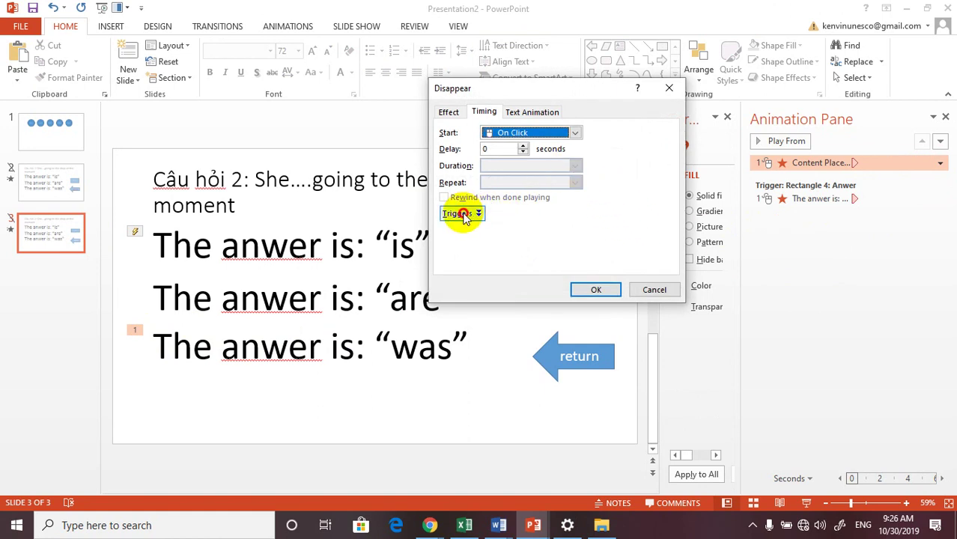
click(459, 214)
click(444, 244)
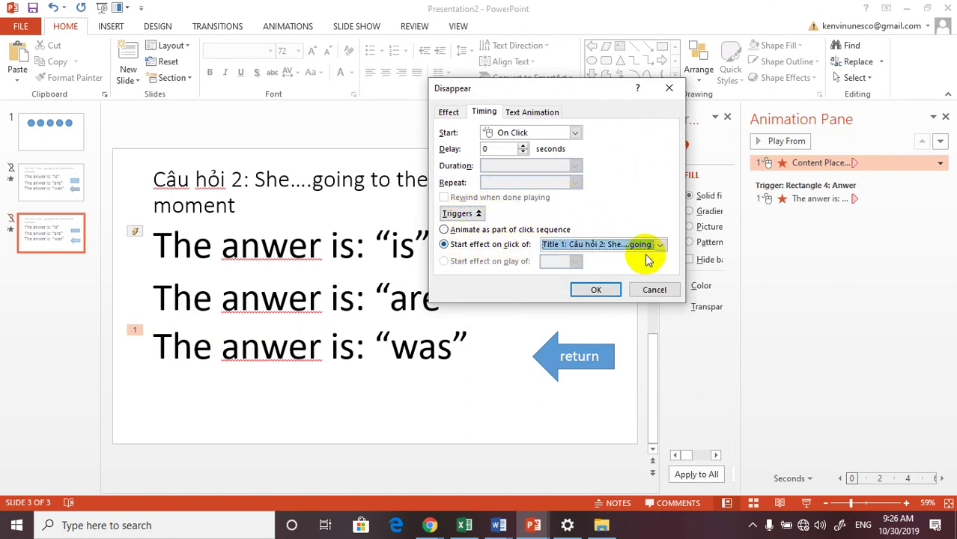
click(659, 245)
click(599, 285)
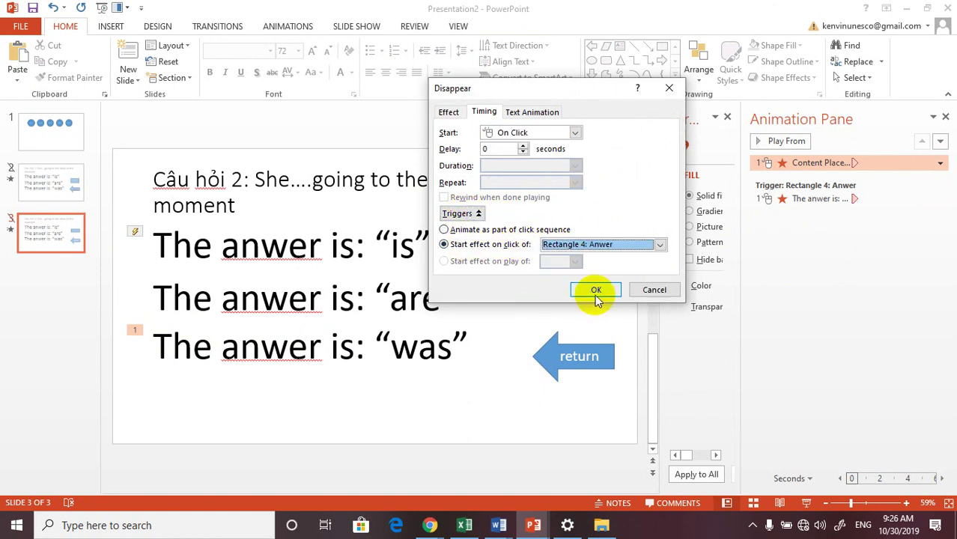
click(597, 290)
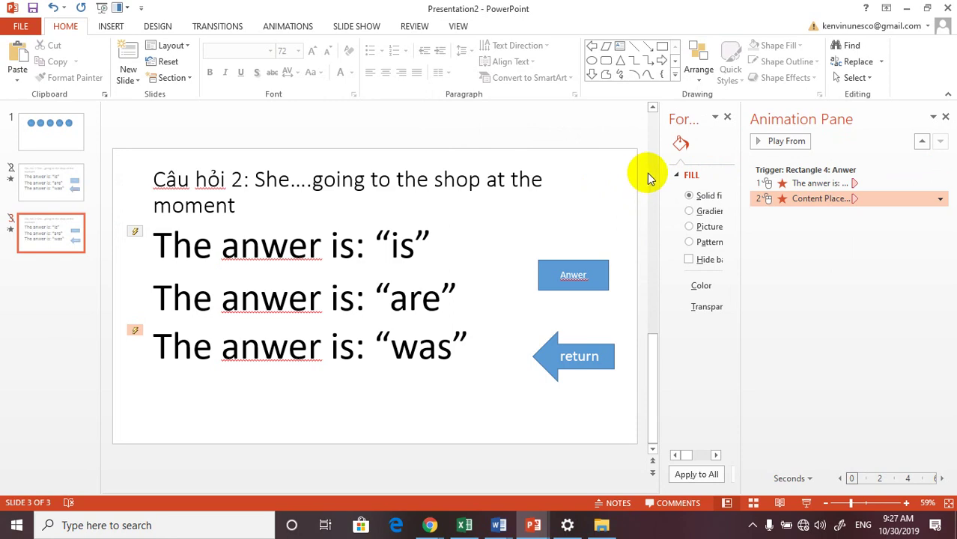
scroll(648, 177, up, 1)
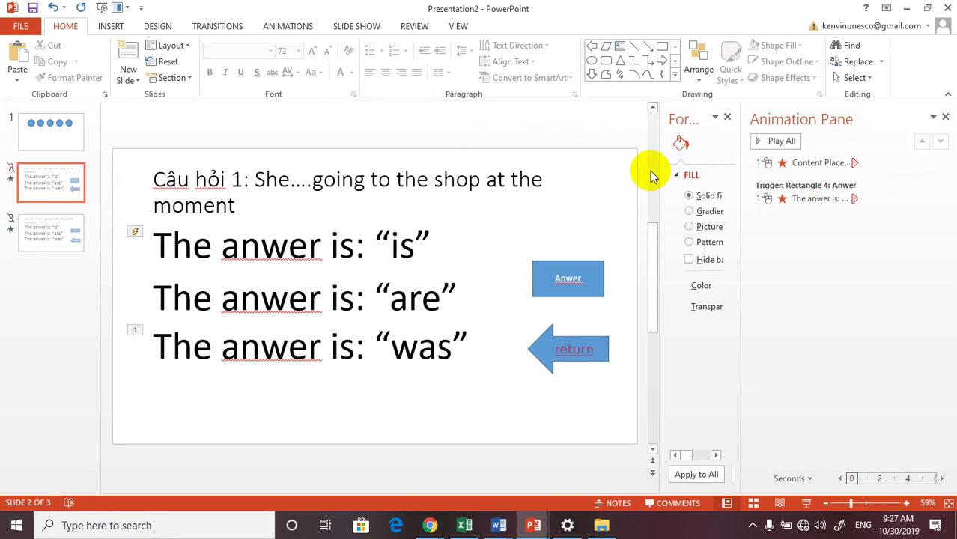
key(F5)
click(193, 121)
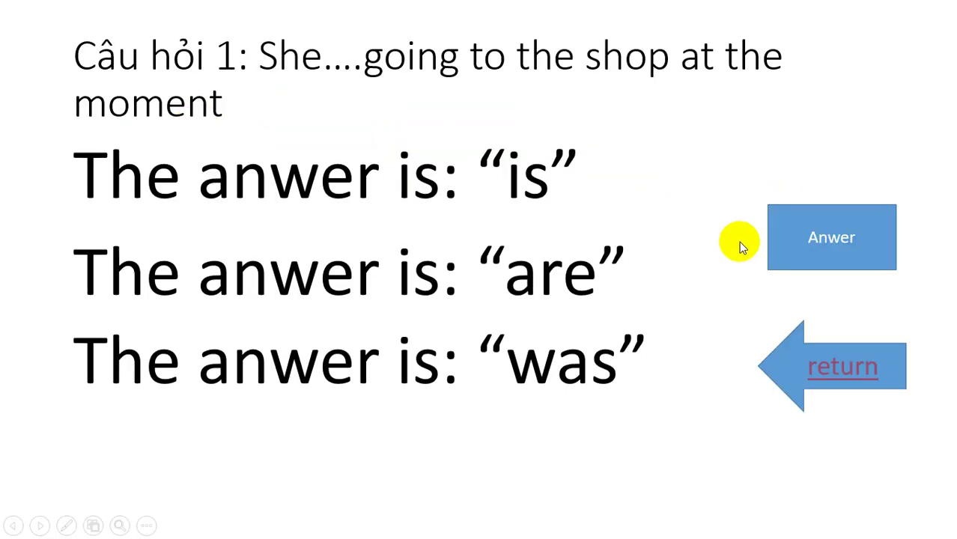
click(788, 248)
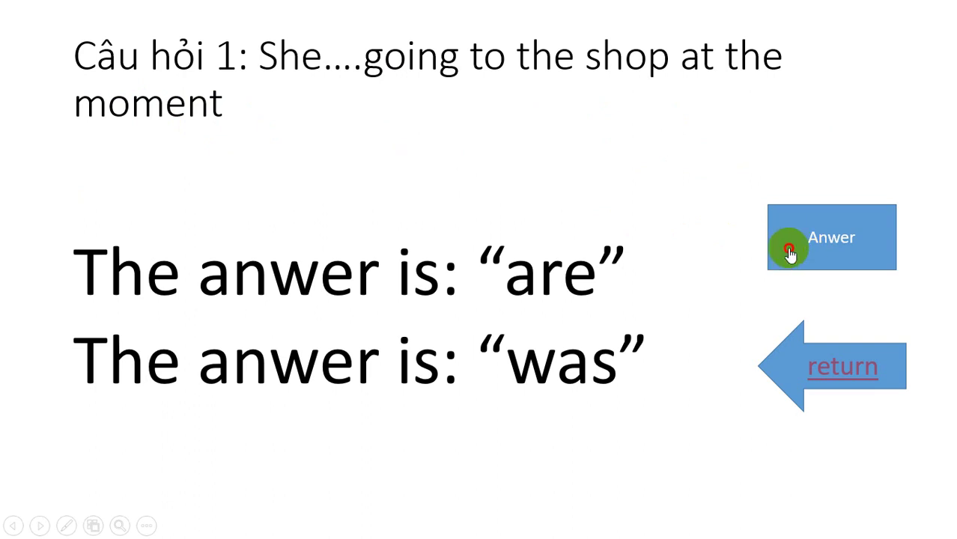
click(793, 343)
click(787, 260)
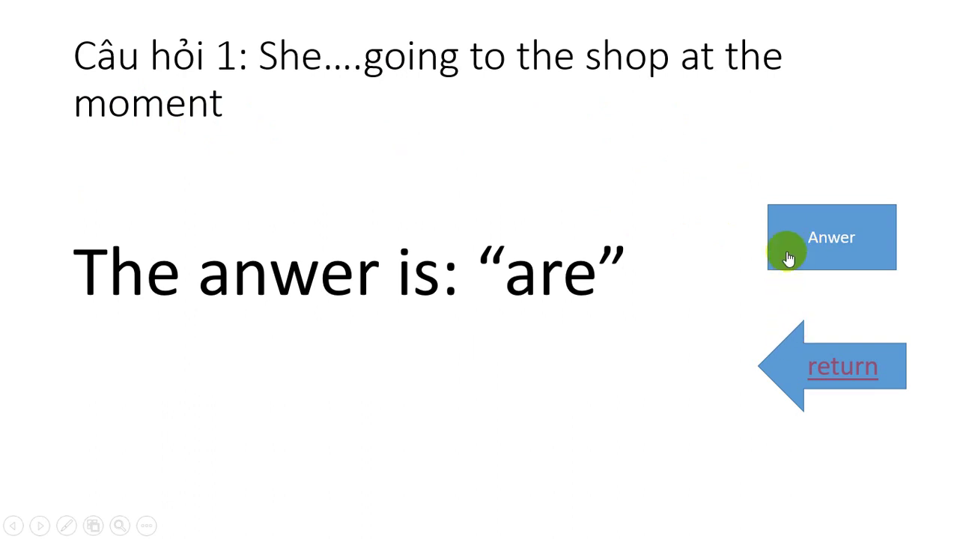
click(796, 235)
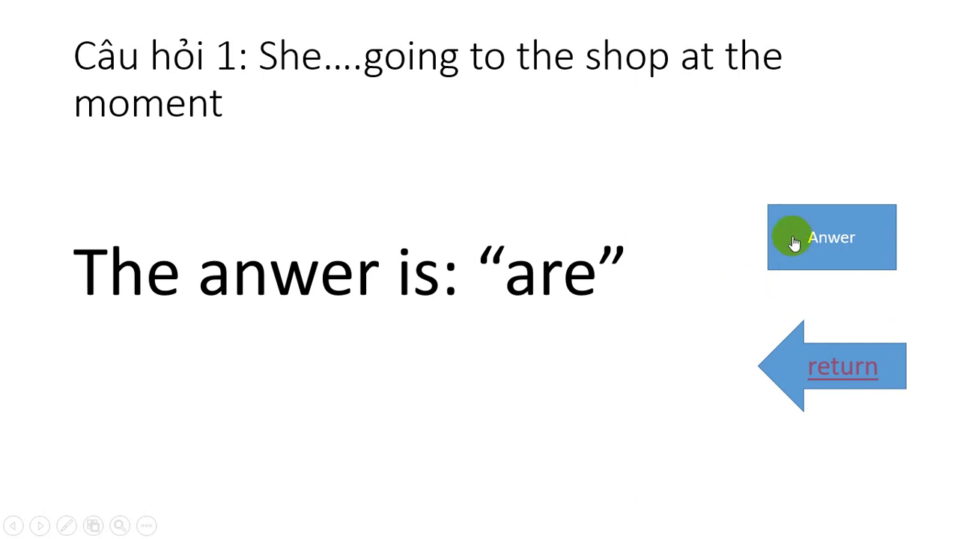
key(Escape)
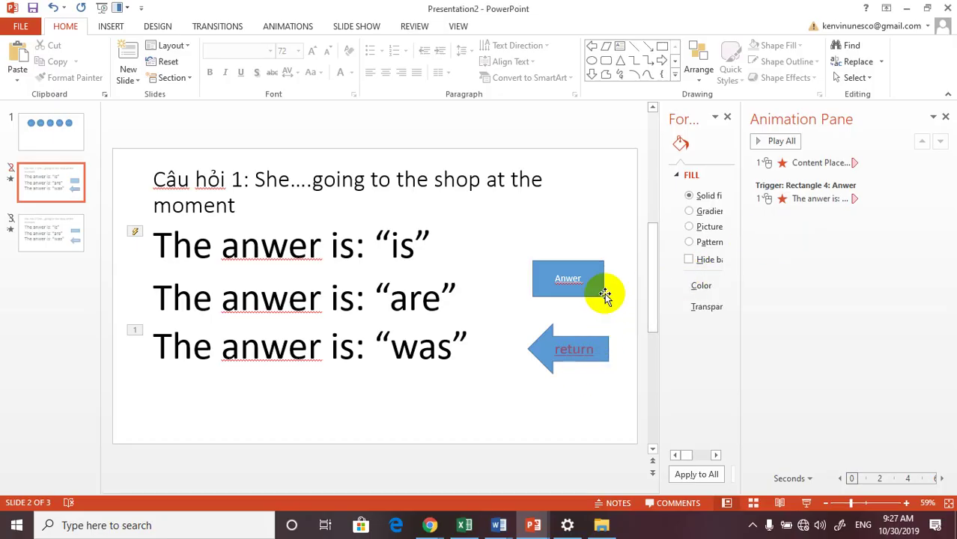
- Widen question 1's Anwer box and trigger the 'was' line's Disappear from Rectangle 4: Anwer
click(605, 293)
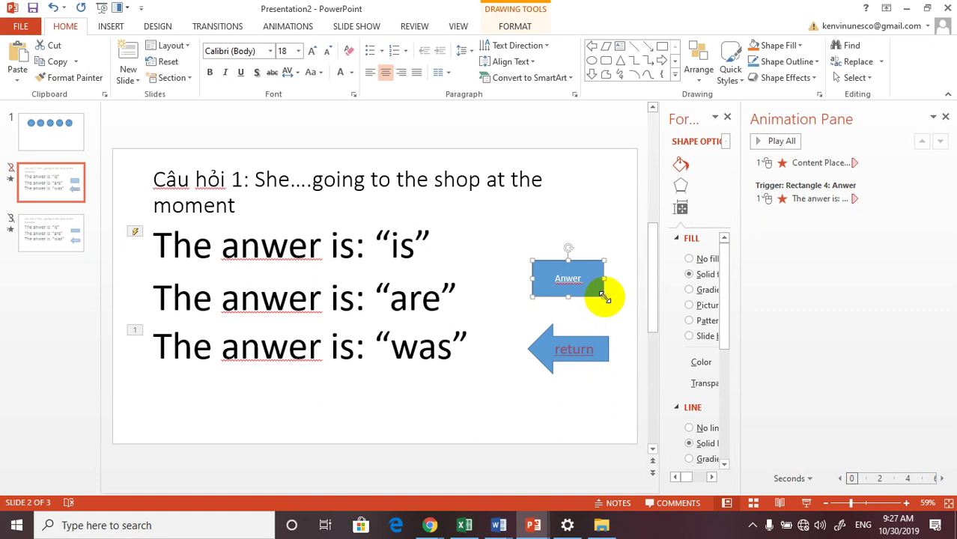
drag(606, 296, 612, 301)
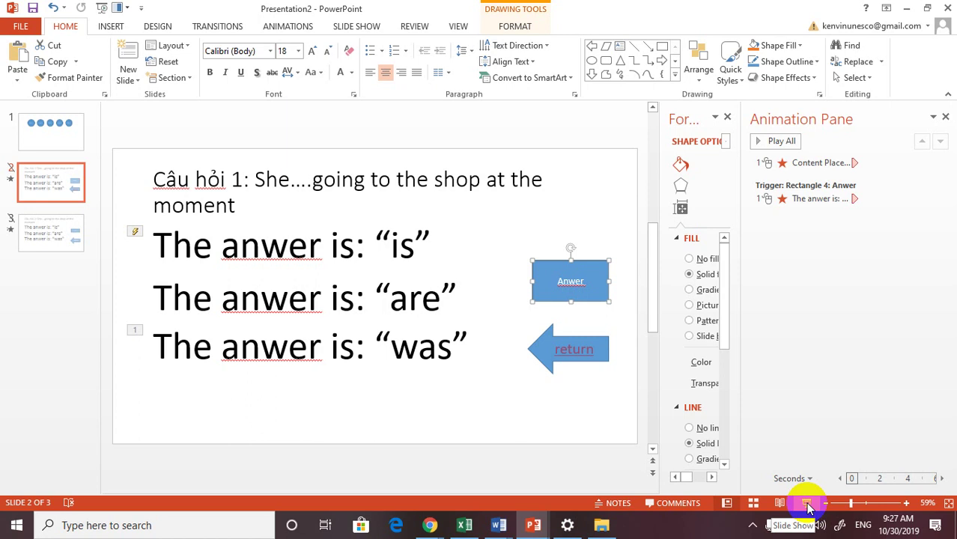
click(391, 343)
click(134, 331)
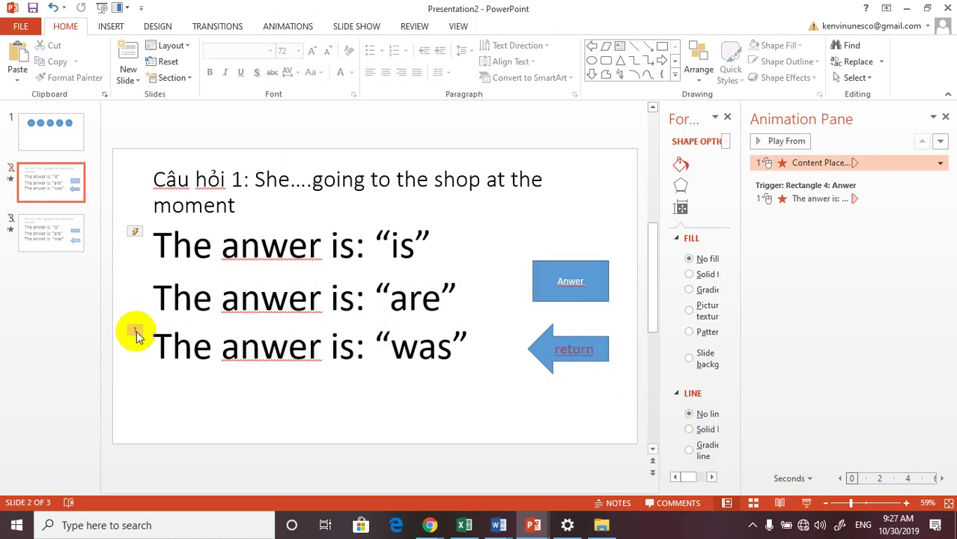
click(940, 167)
click(865, 242)
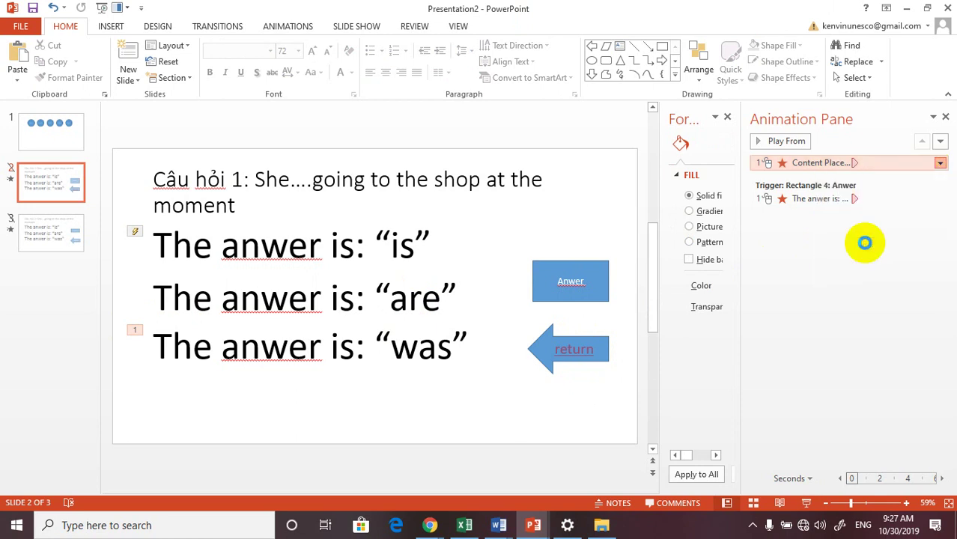
click(461, 215)
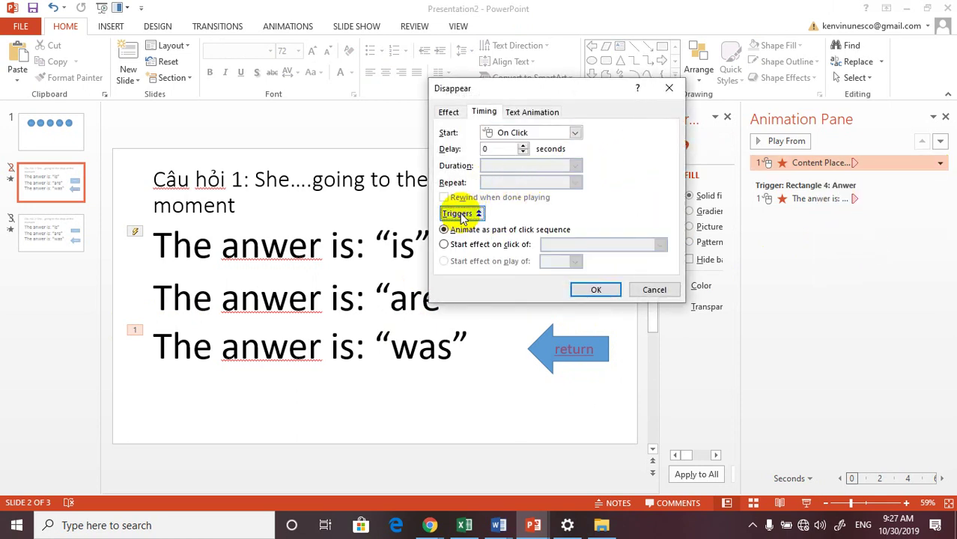
click(479, 245)
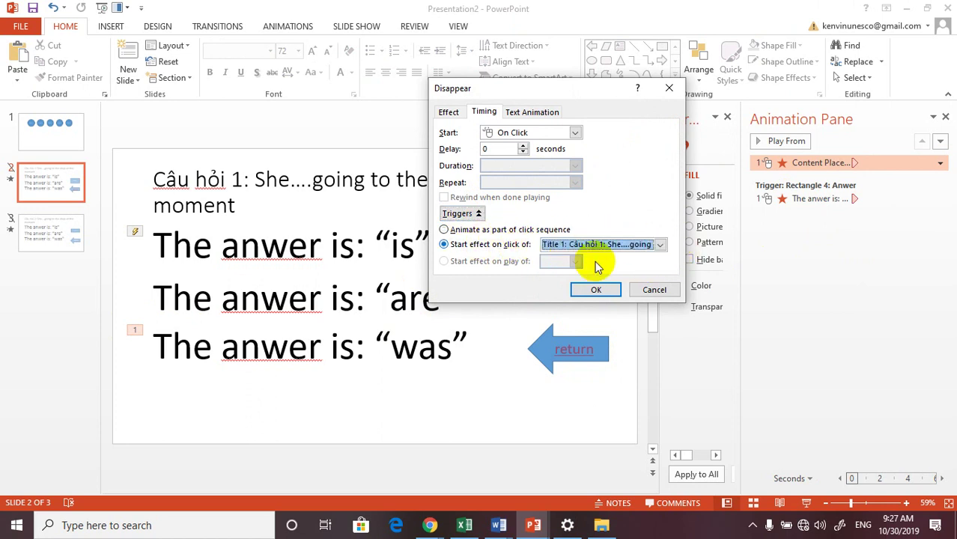
click(659, 245)
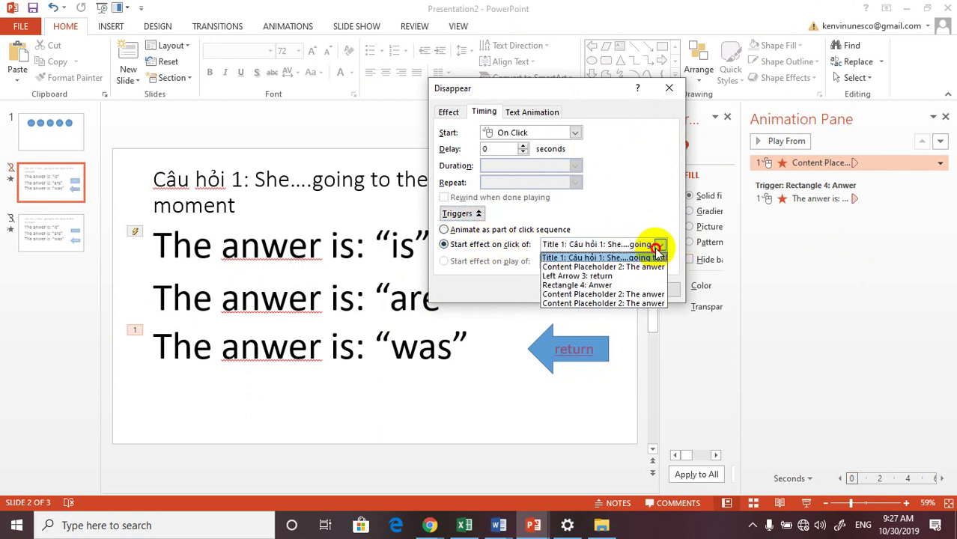
click(599, 285)
click(597, 292)
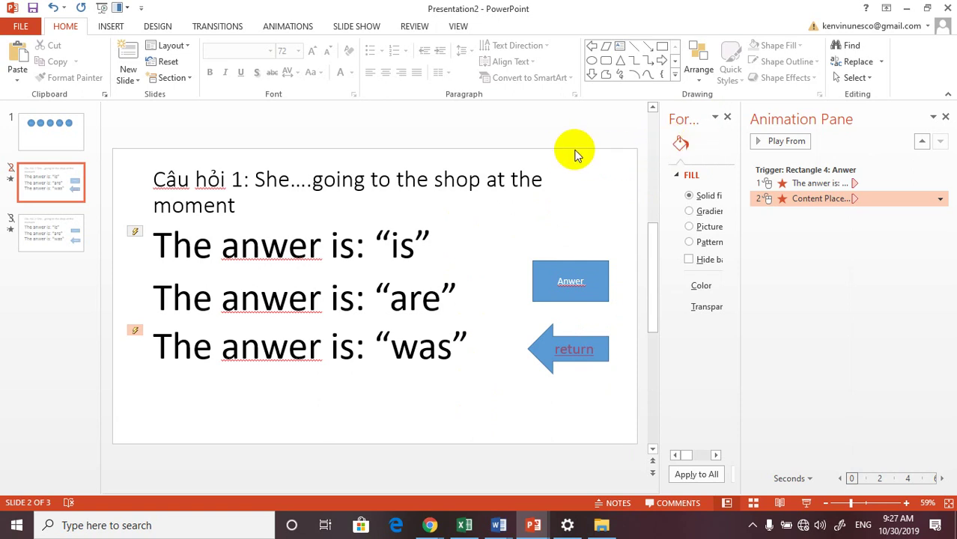
key(F5)
- Open CAU 1 in the show, use Anwer to leave only 'are', then advance and exit
click(187, 134)
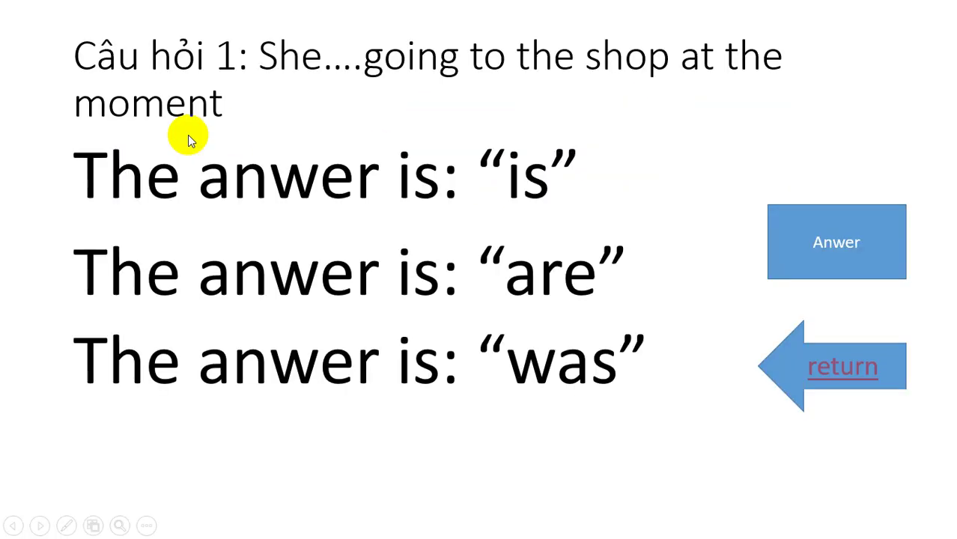
click(786, 254)
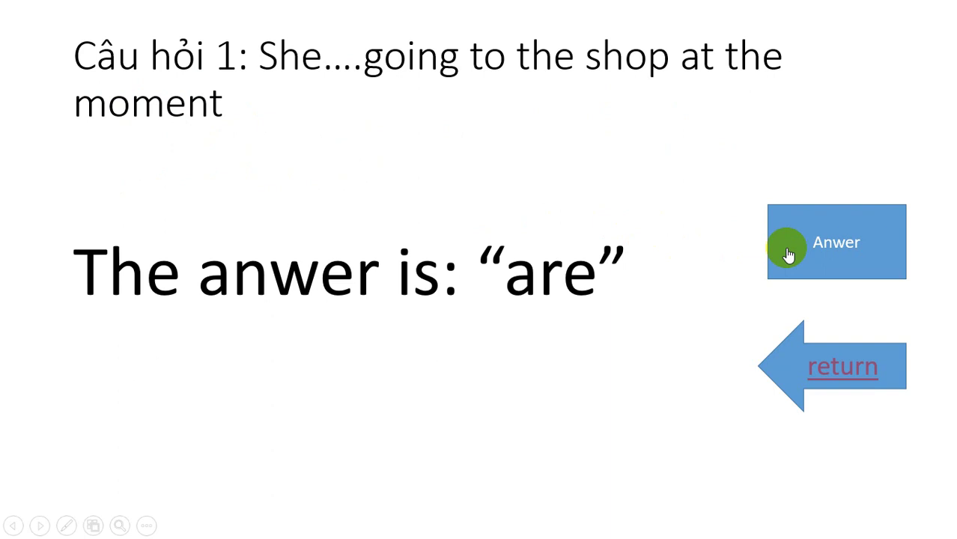
click(733, 338)
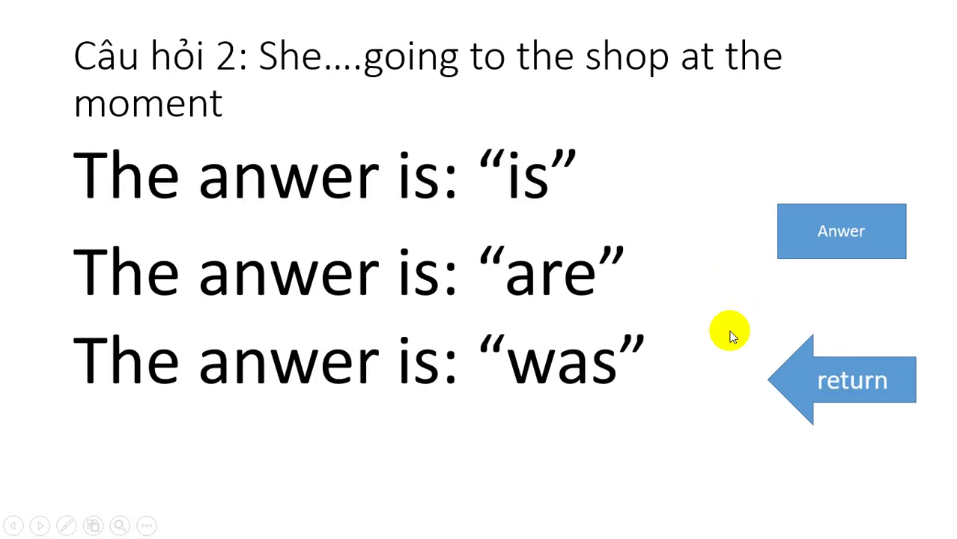
key(Escape)
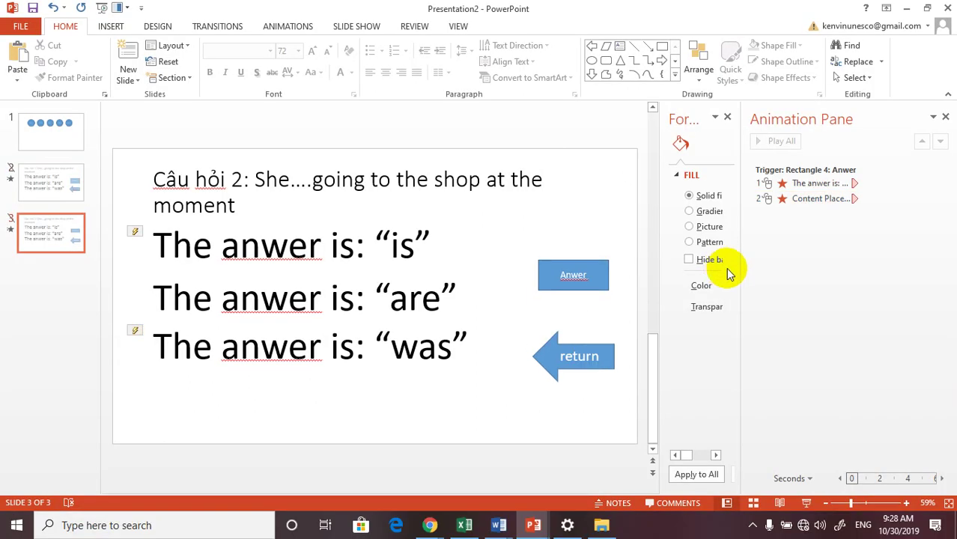
- Give the 'is' line's Disappear effect on question 2 the Applause sound
click(592, 289)
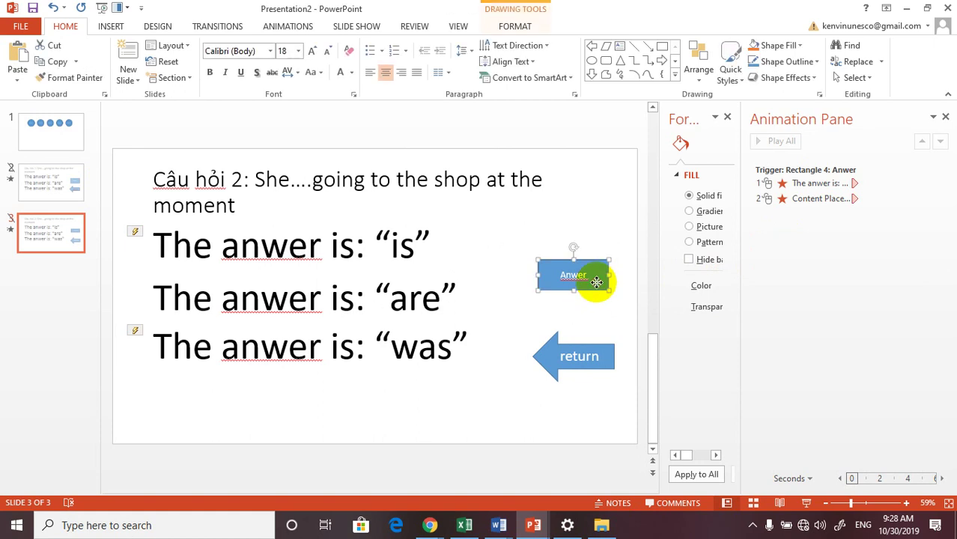
click(856, 185)
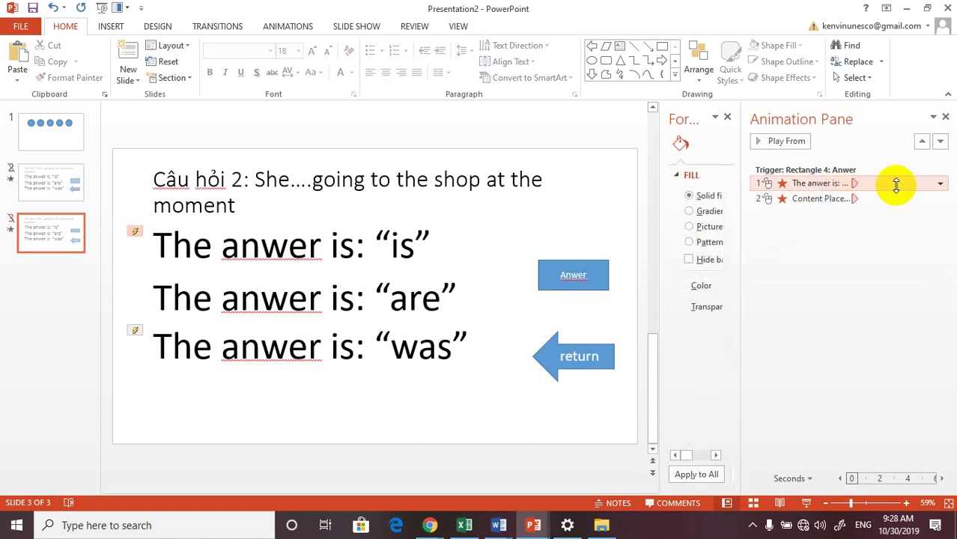
click(940, 185)
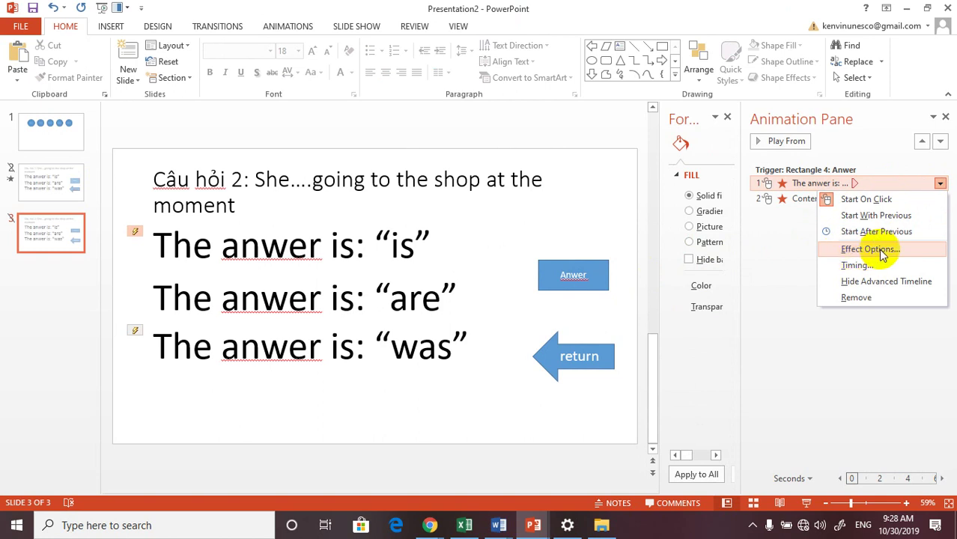
click(879, 249)
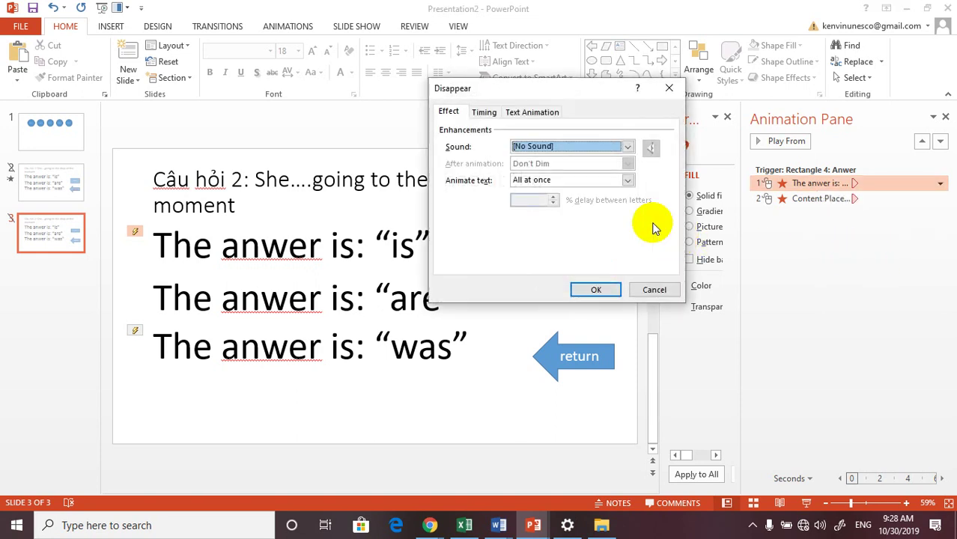
click(627, 147)
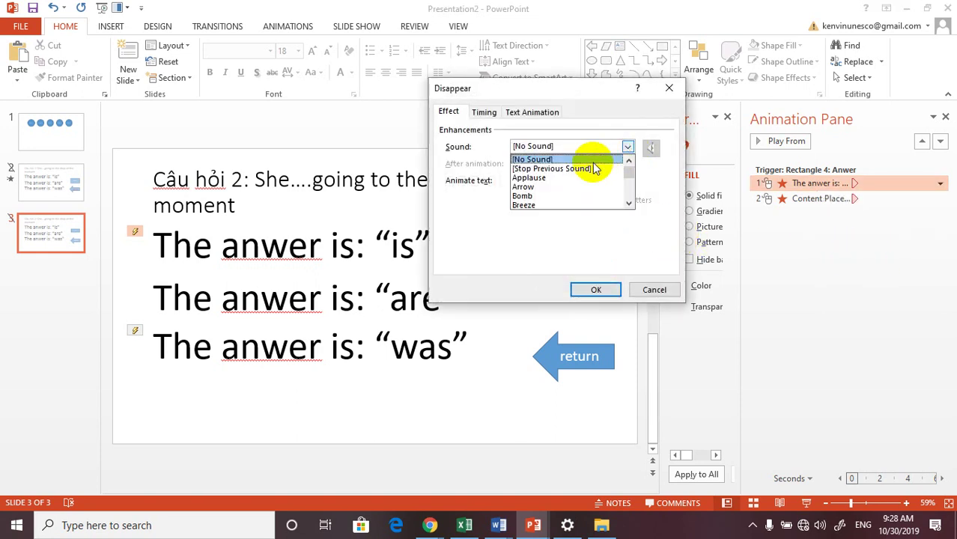
click(551, 180)
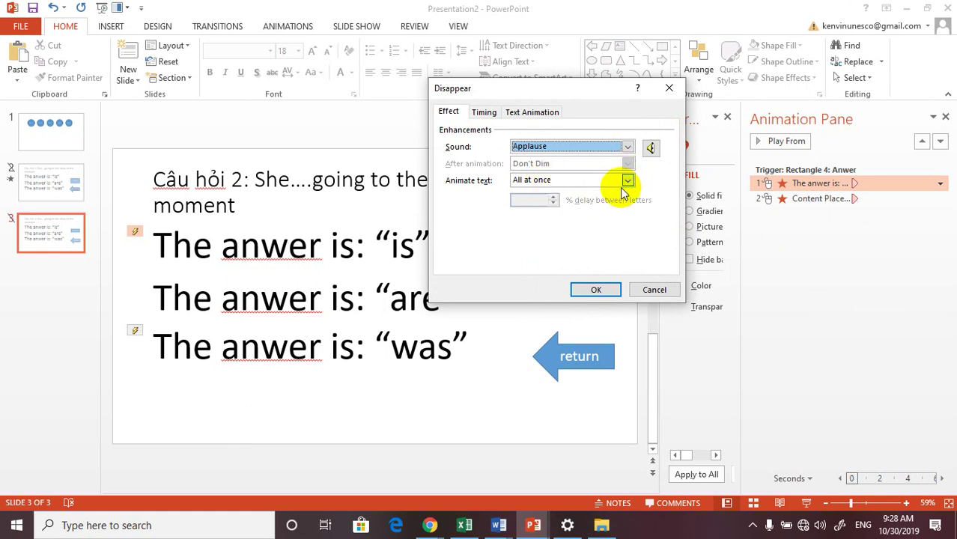
click(597, 289)
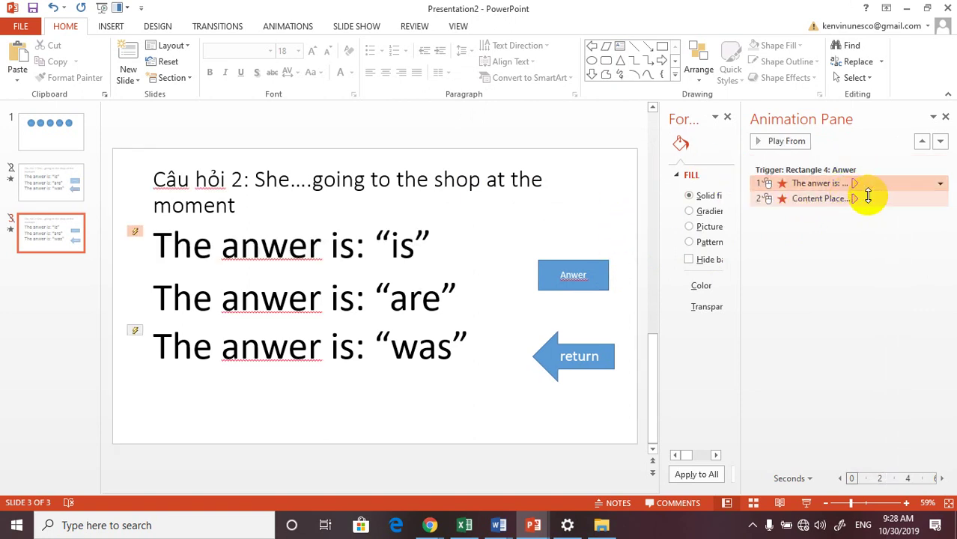
- Change the Disappear effect's sound to Bomb
click(940, 185)
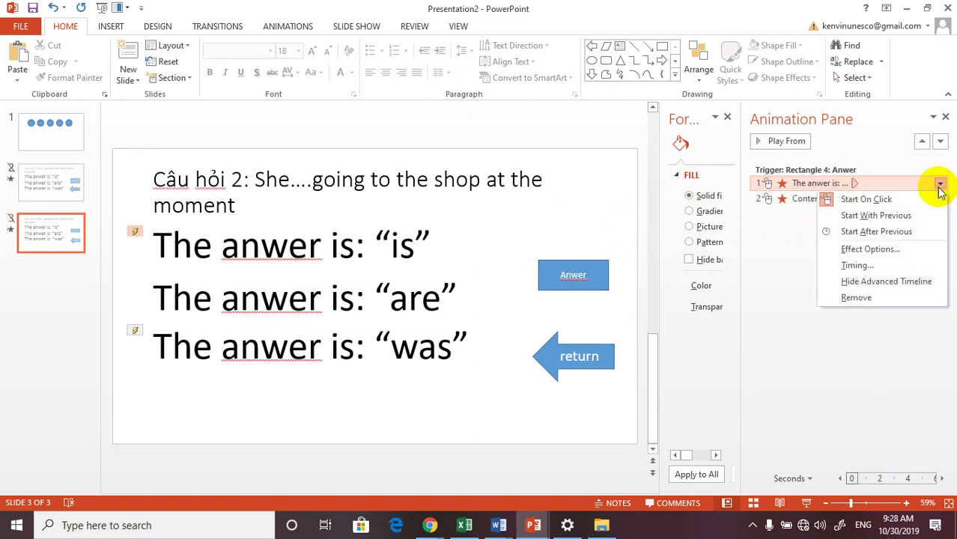
click(875, 250)
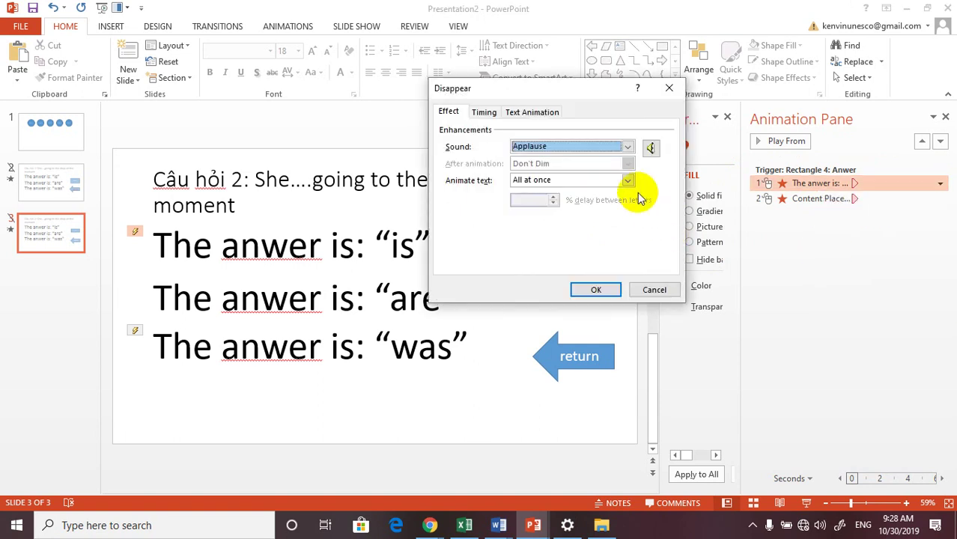
click(628, 148)
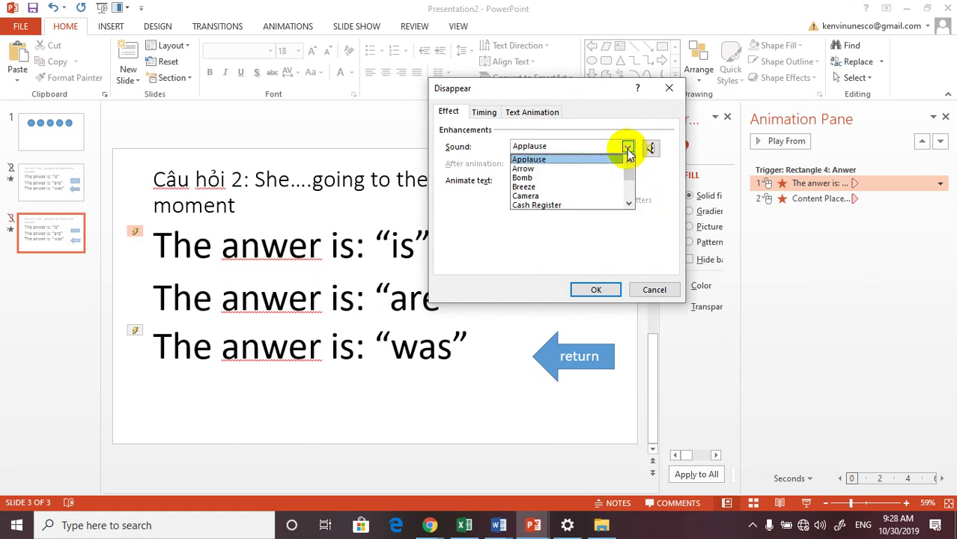
click(554, 176)
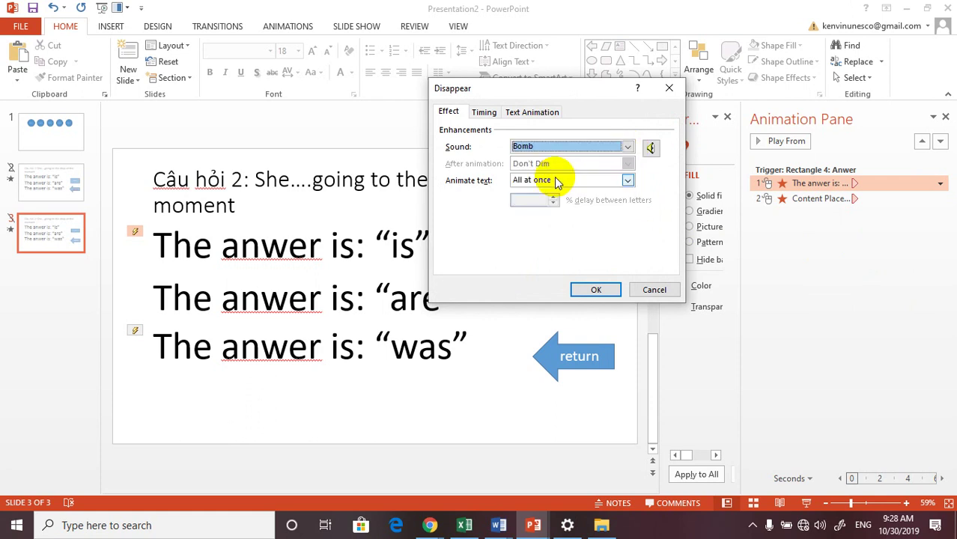
click(600, 289)
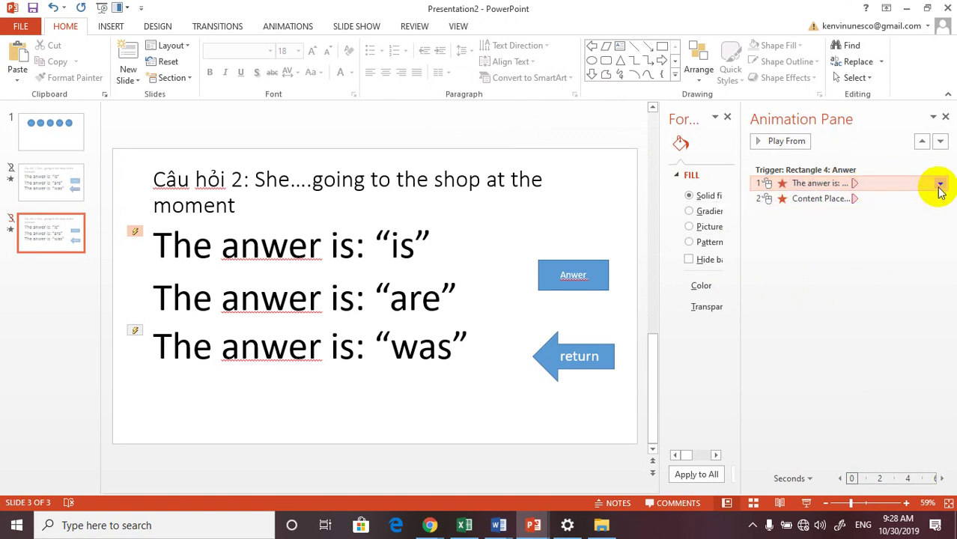
- Switch the Disappear effect's sound to Drum Roll
click(939, 184)
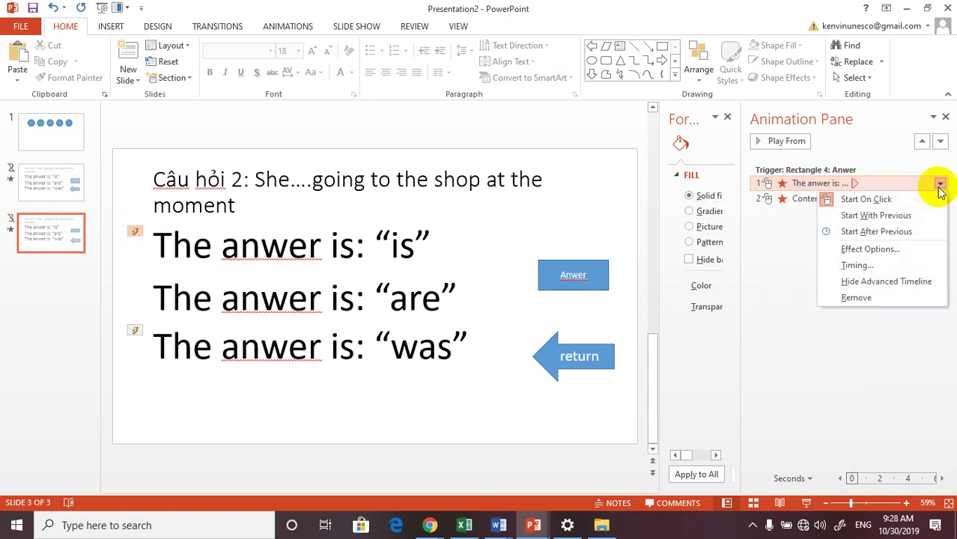
click(863, 250)
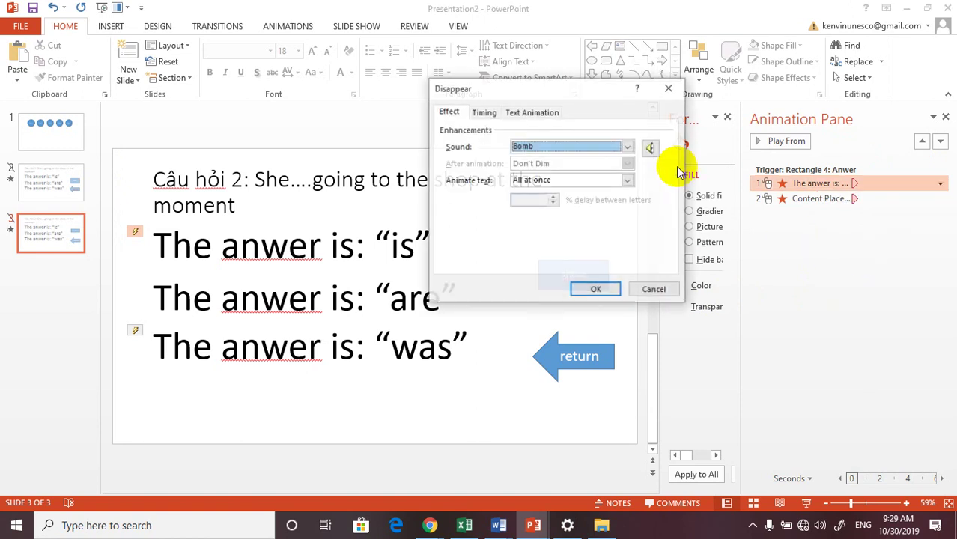
click(628, 149)
scroll(561, 198, down, 1)
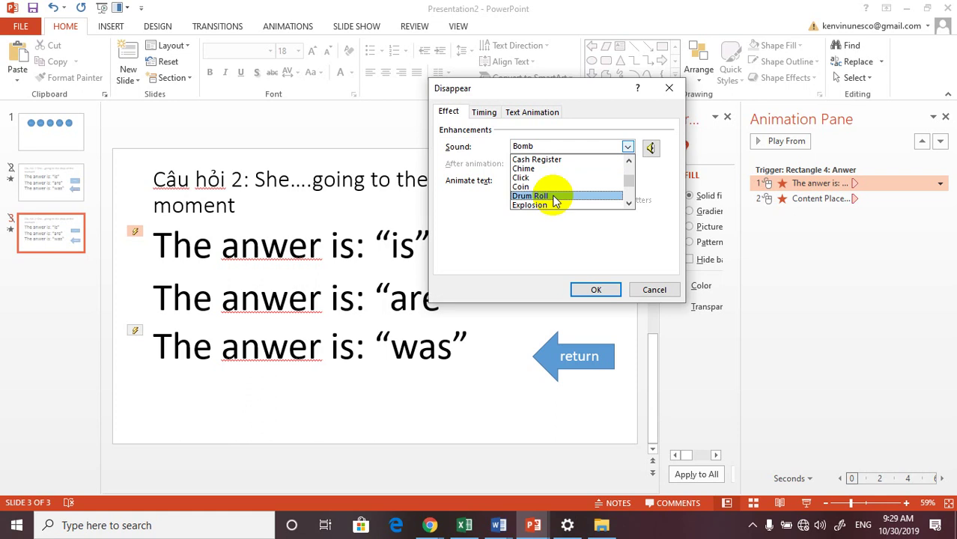
click(555, 196)
click(603, 289)
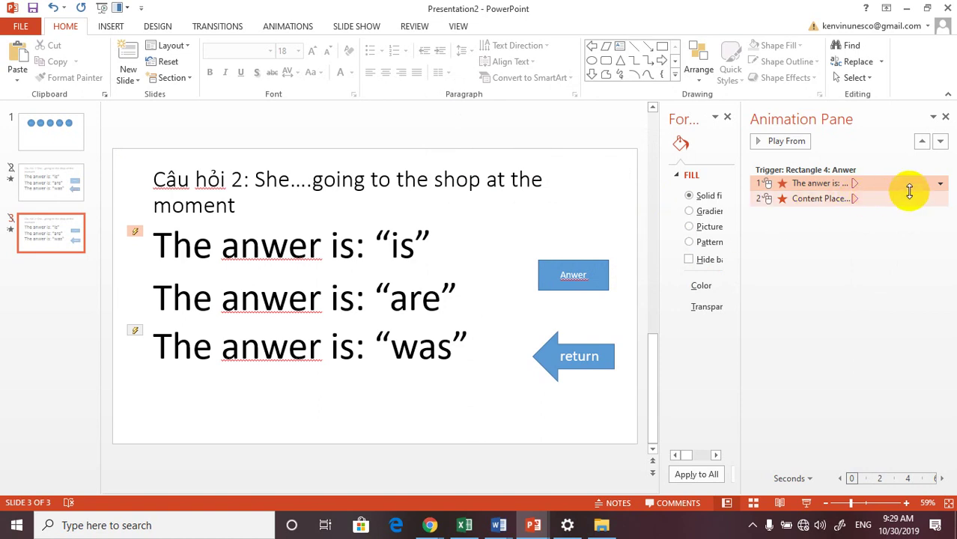
- Set the Disappear effect's sound to Explosion
click(942, 187)
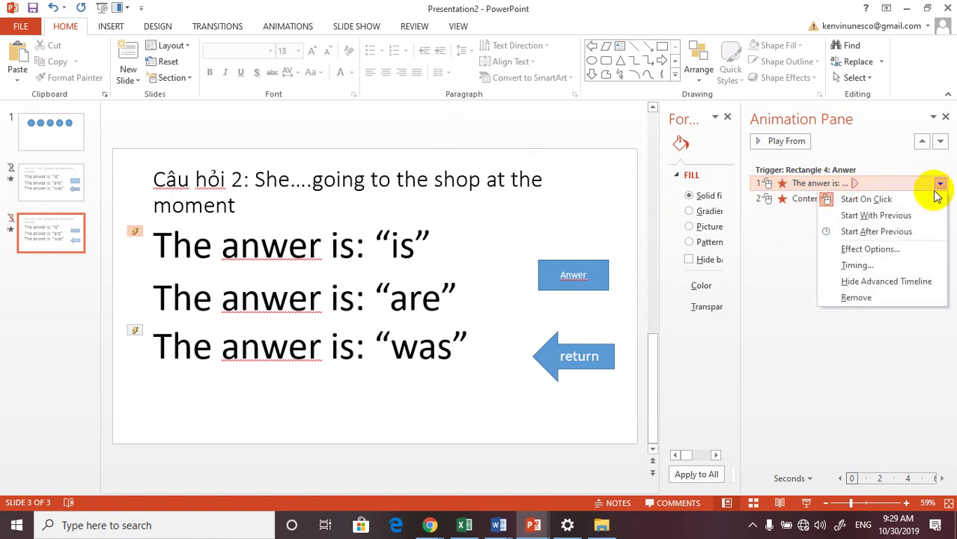
click(869, 249)
click(627, 147)
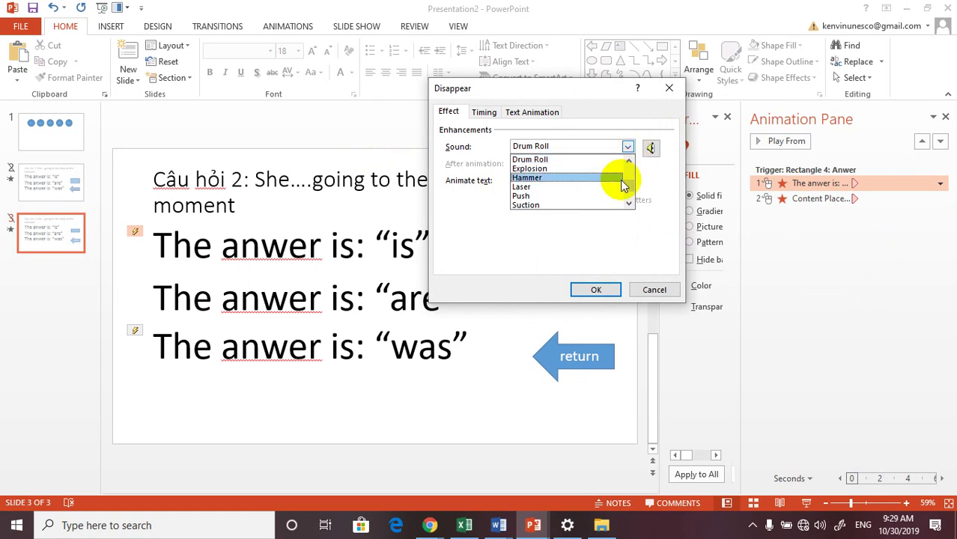
drag(633, 188, 632, 192)
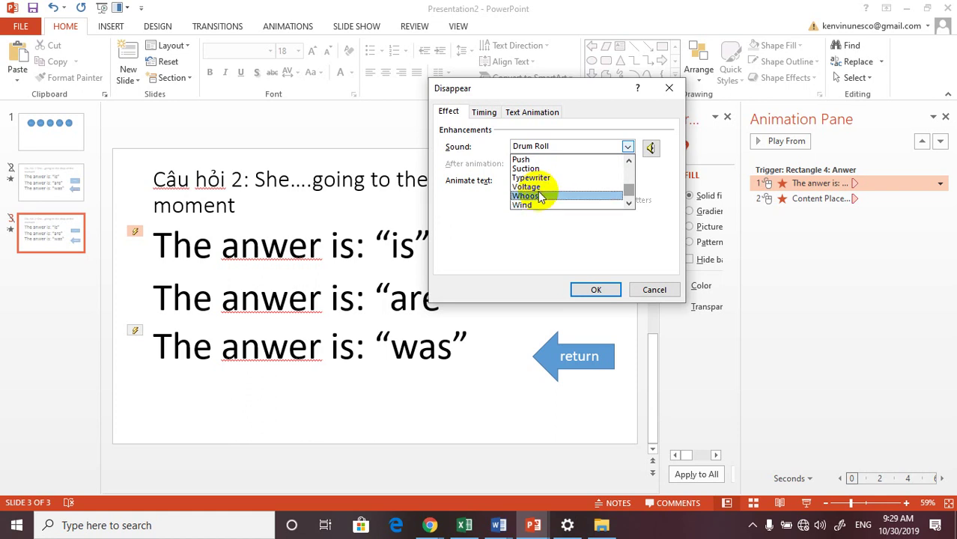
click(631, 196)
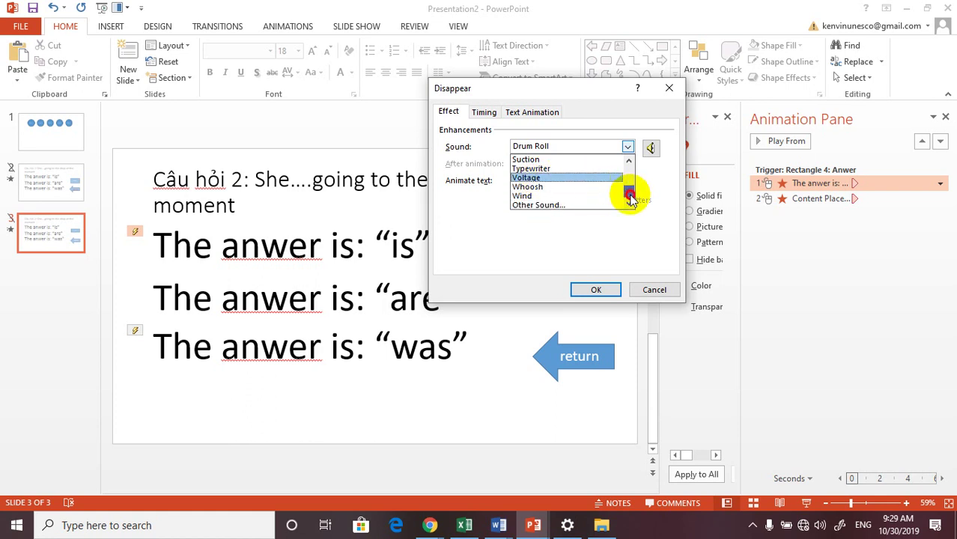
drag(630, 196, 630, 189)
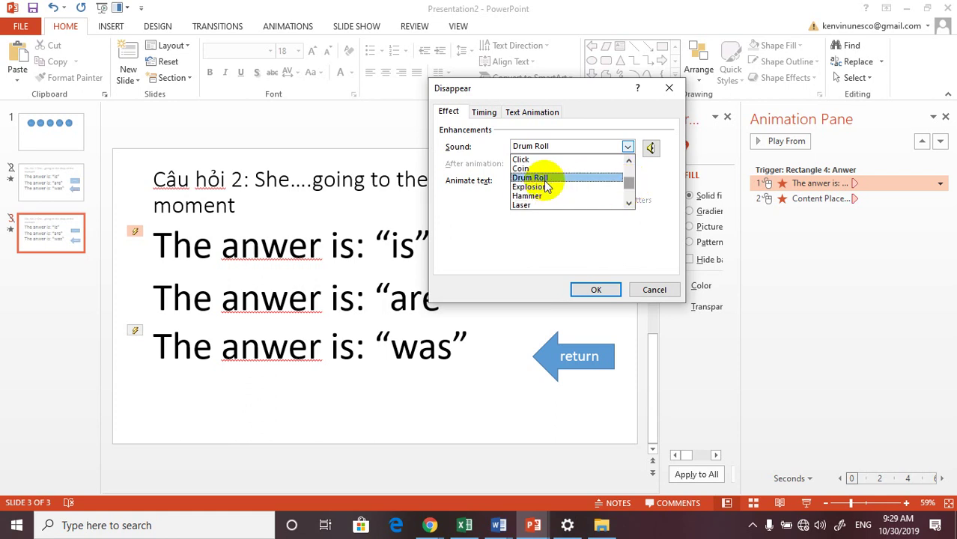
click(545, 193)
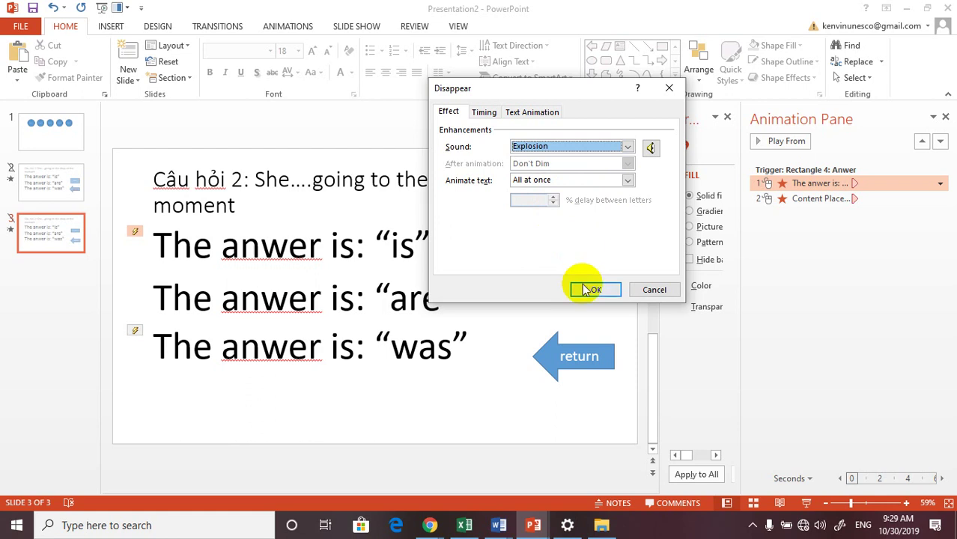
click(588, 290)
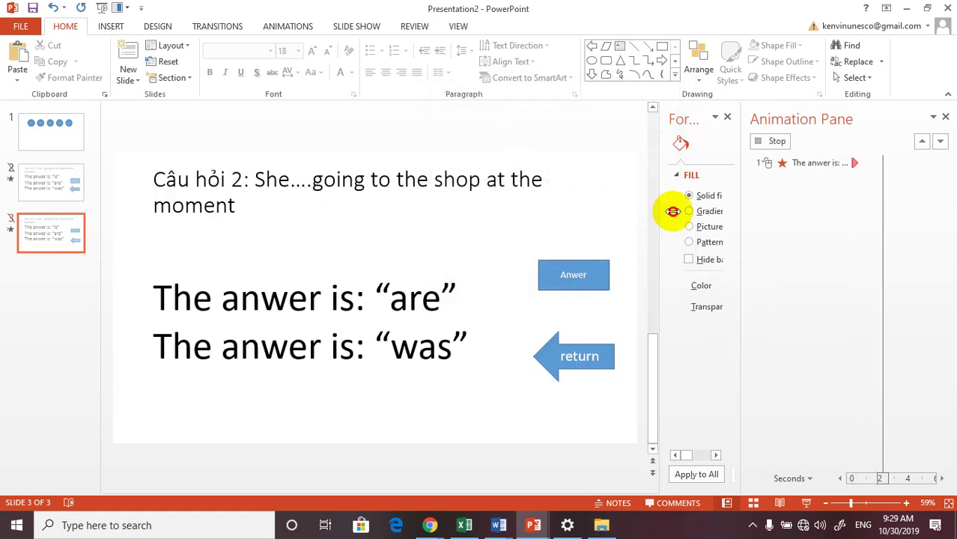
click(60, 251)
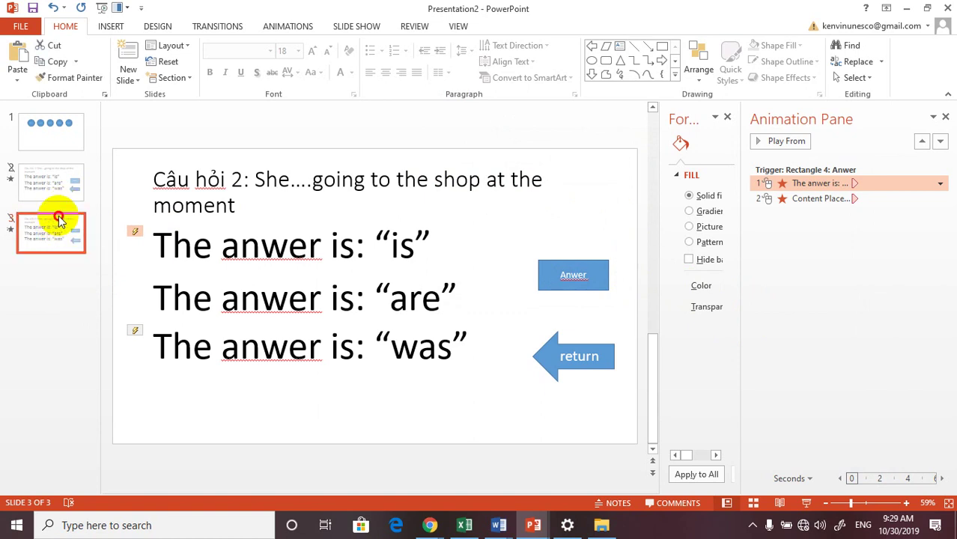
- Delete slide 3 and duplicate the question slide four times to make six slides
key(Delete)
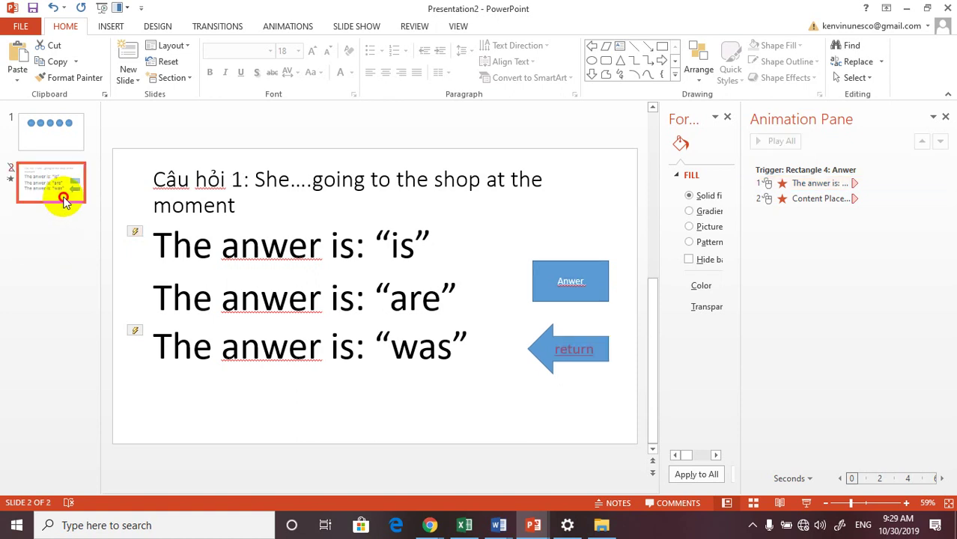
right_click(65, 201)
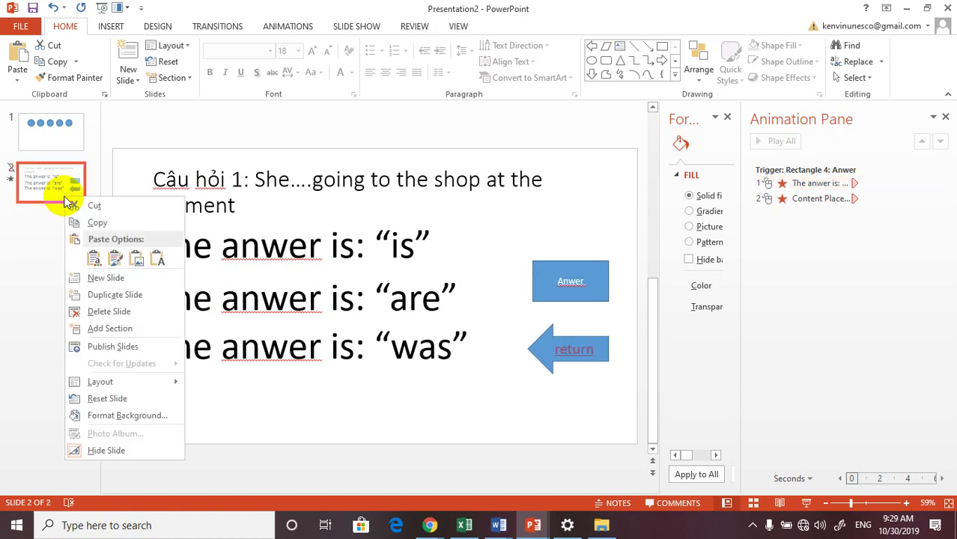
click(98, 291)
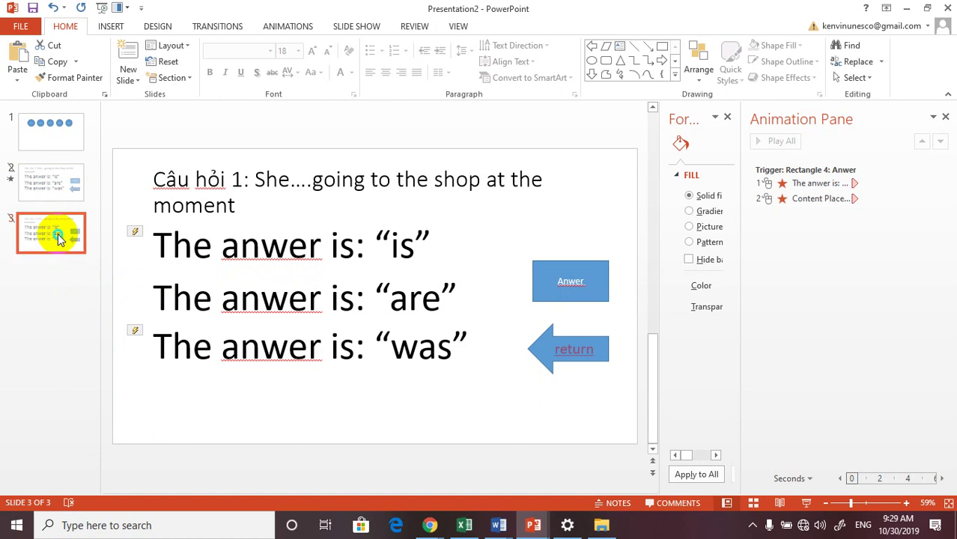
right_click(59, 234)
click(86, 332)
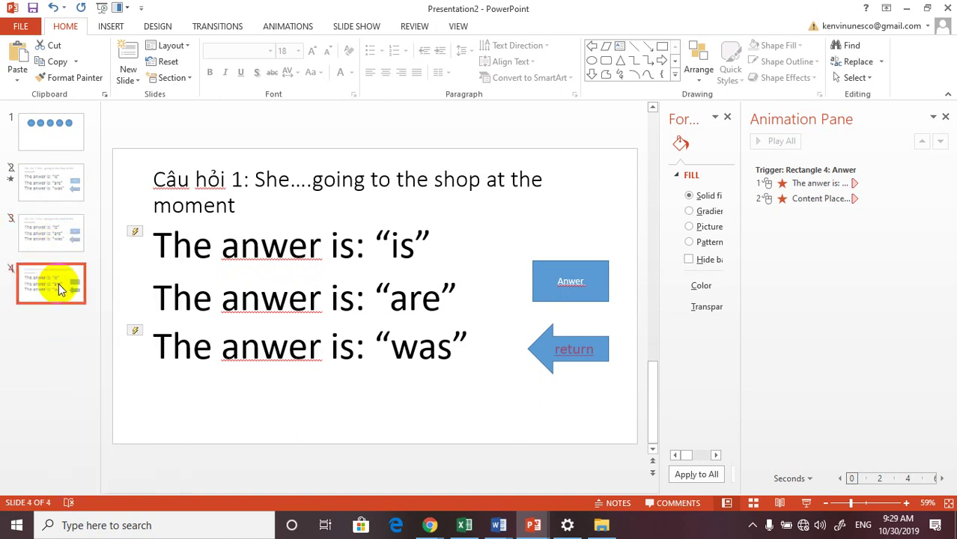
right_click(58, 285)
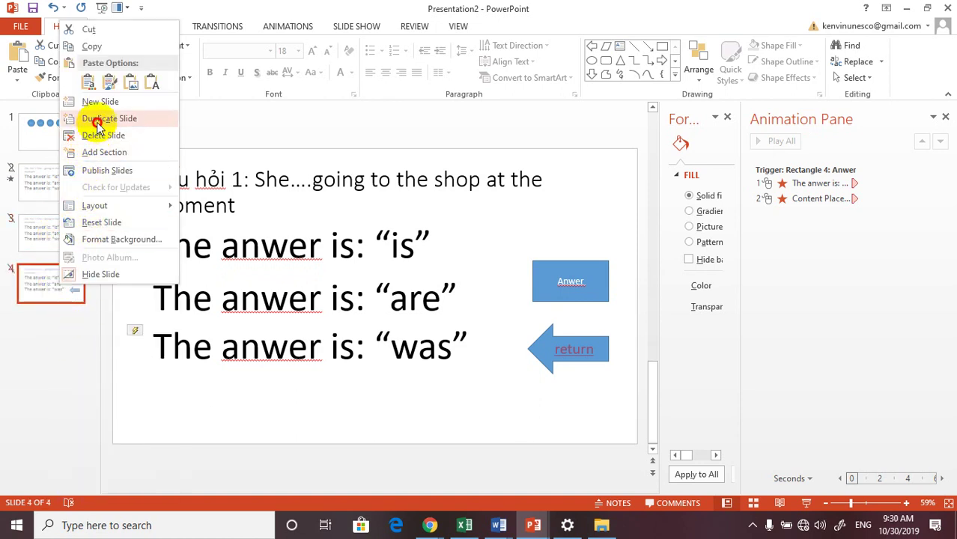
click(96, 120)
right_click(54, 340)
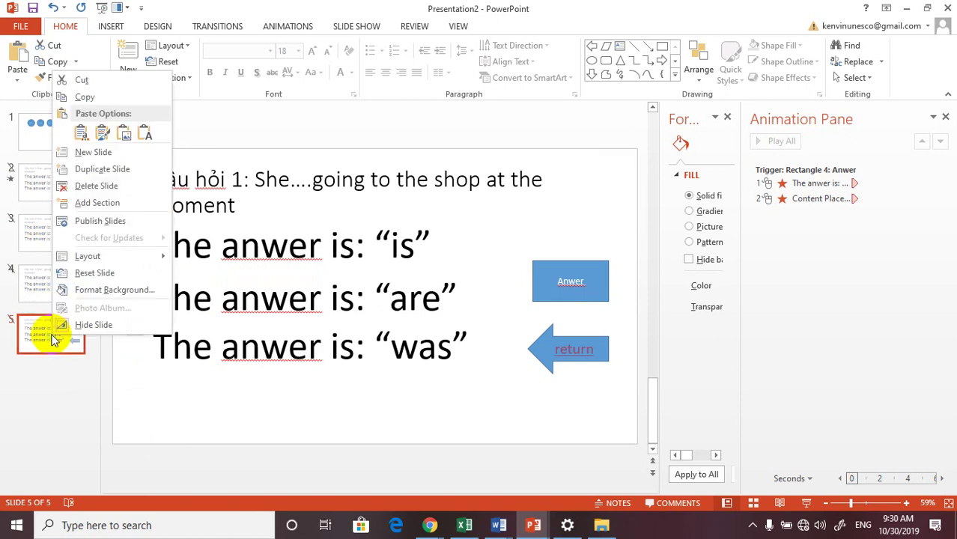
click(81, 168)
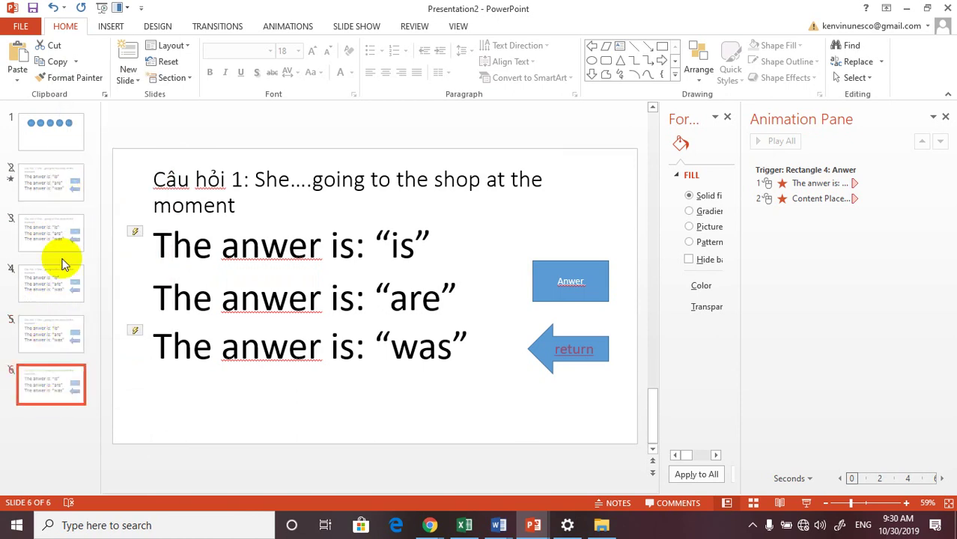
click(54, 236)
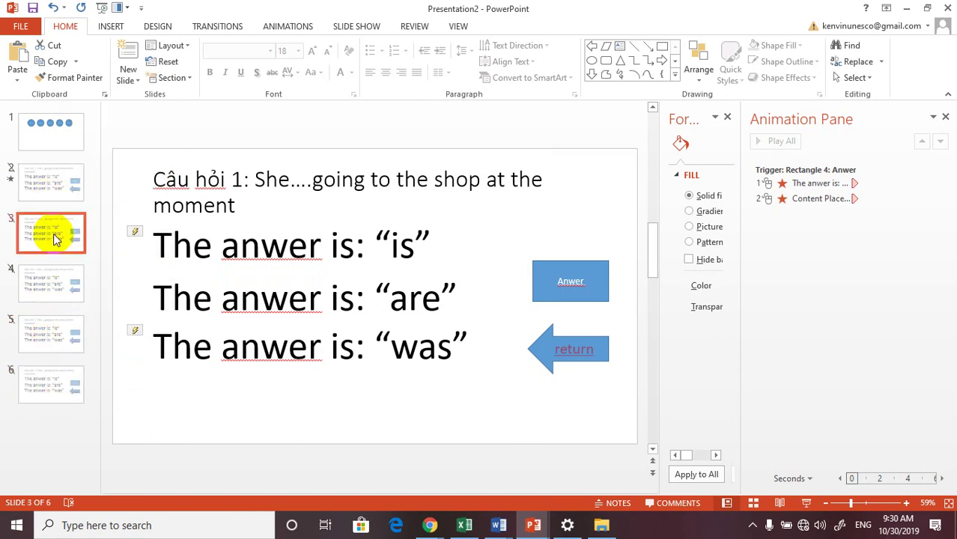
click(45, 135)
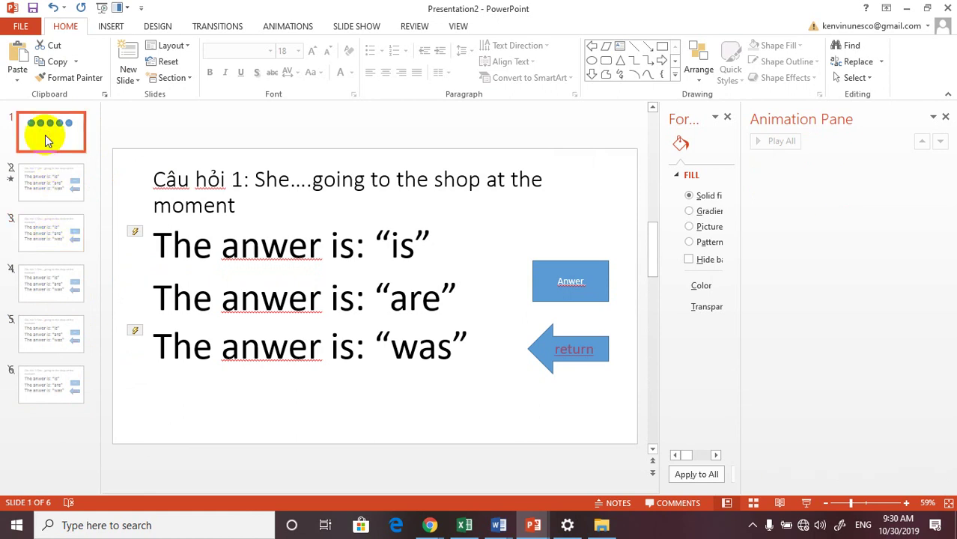
click(358, 229)
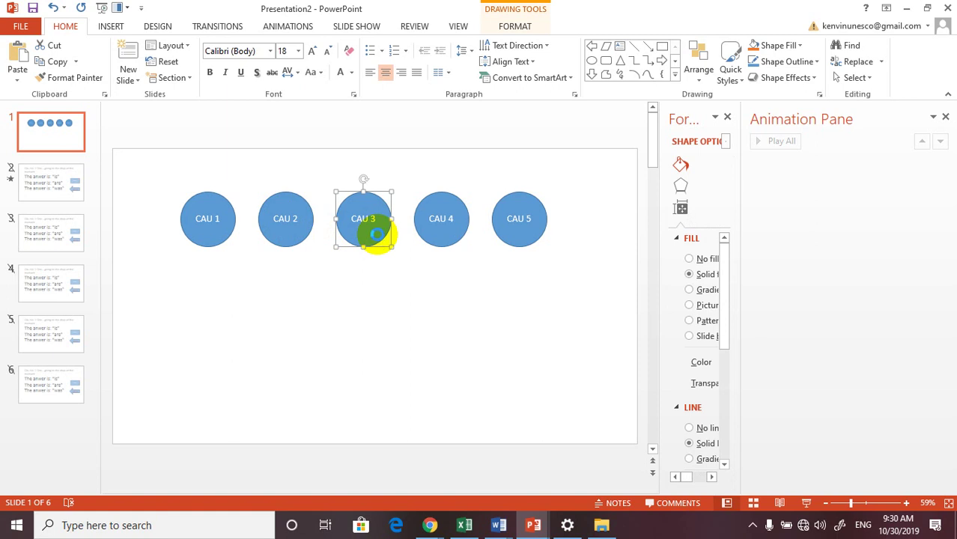
key(ctrl+k)
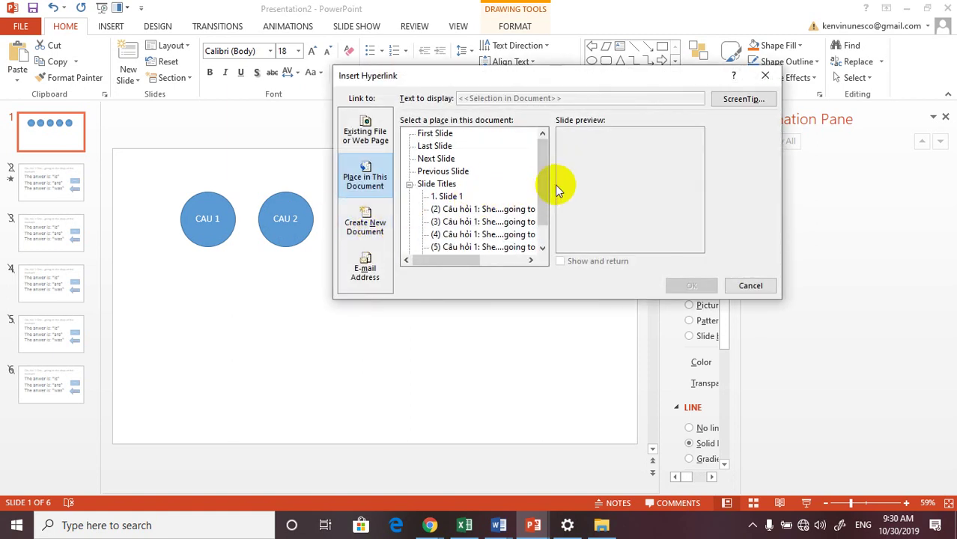
drag(547, 193, 545, 204)
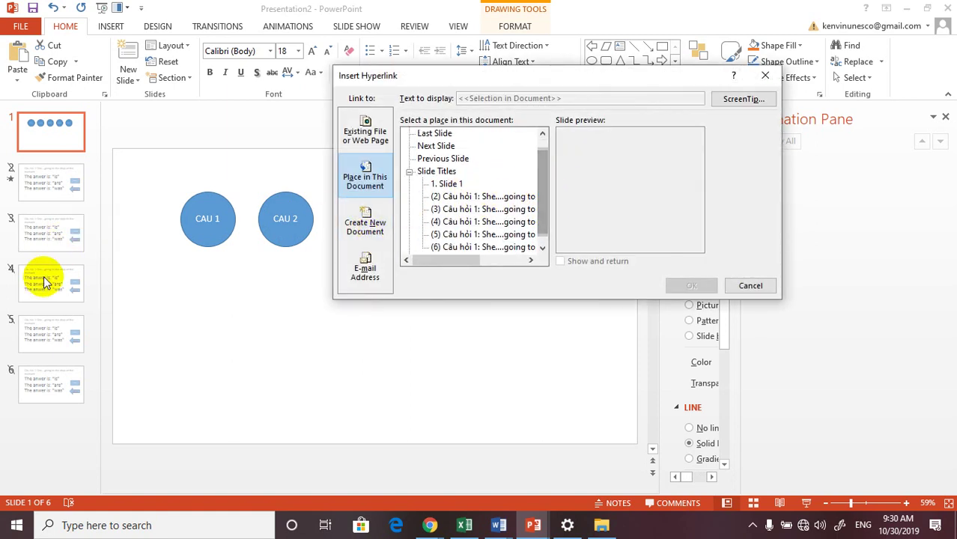
click(751, 286)
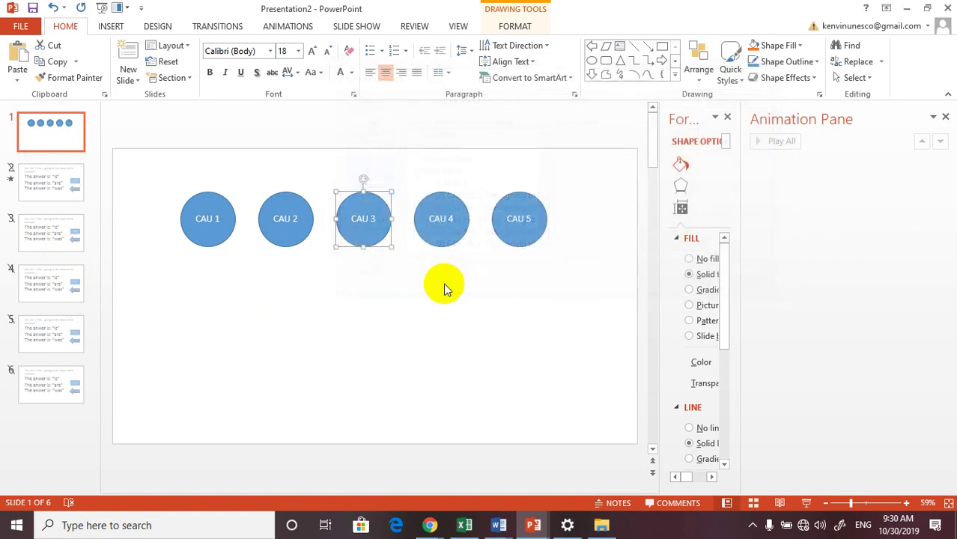
click(55, 188)
click(60, 234)
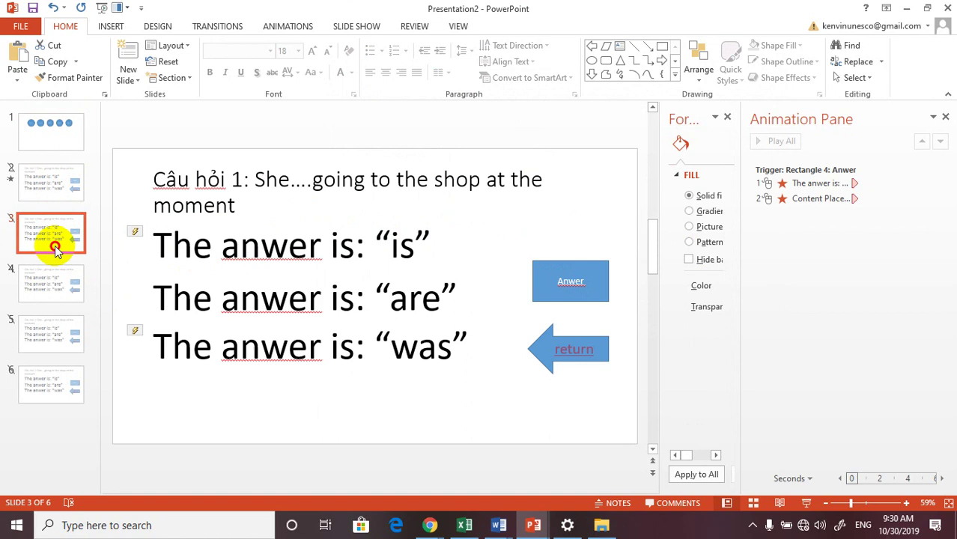
- Retitle slides 3 and 4 as Câu hỏi 2 and Câu hỏi 3
click(241, 182)
key(BackSpace)
text(2)
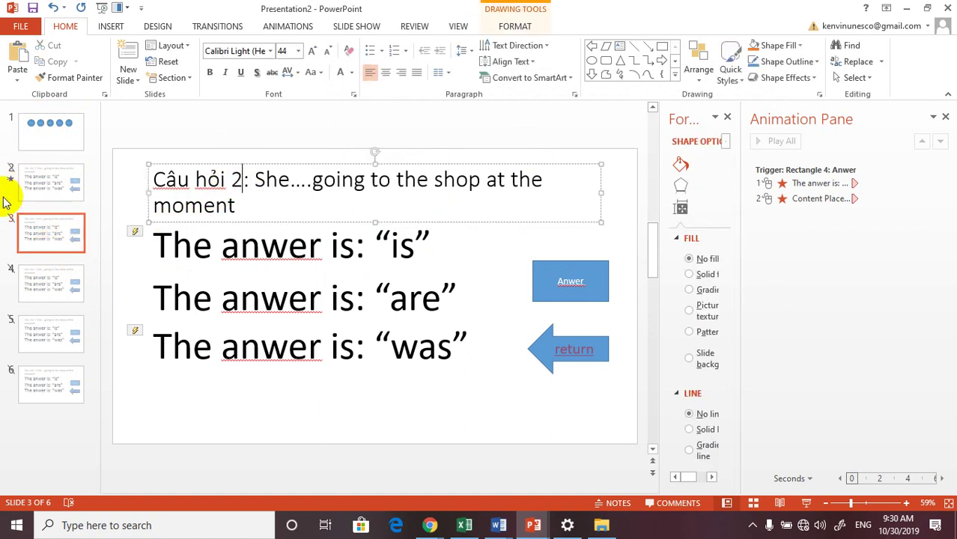
click(39, 285)
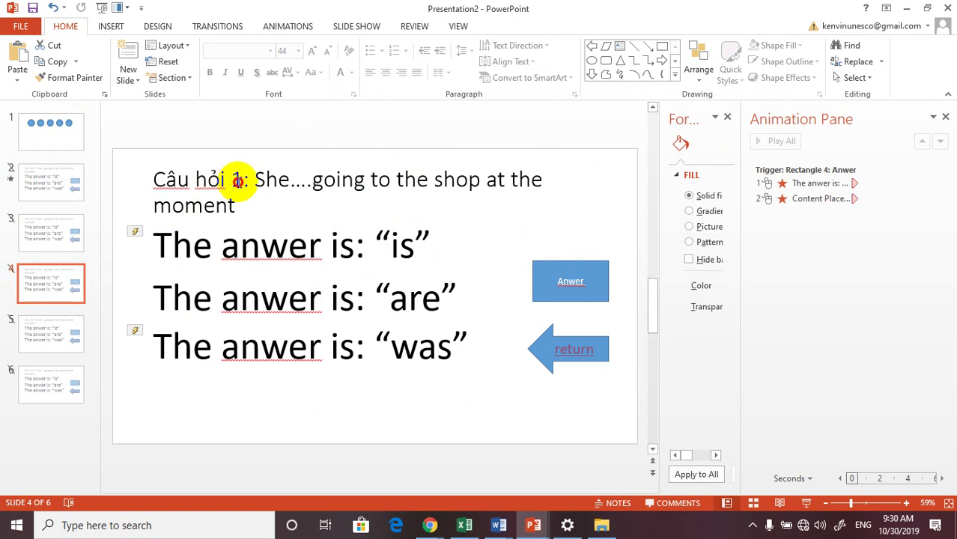
click(238, 182)
key(BackSpace)
text(3)
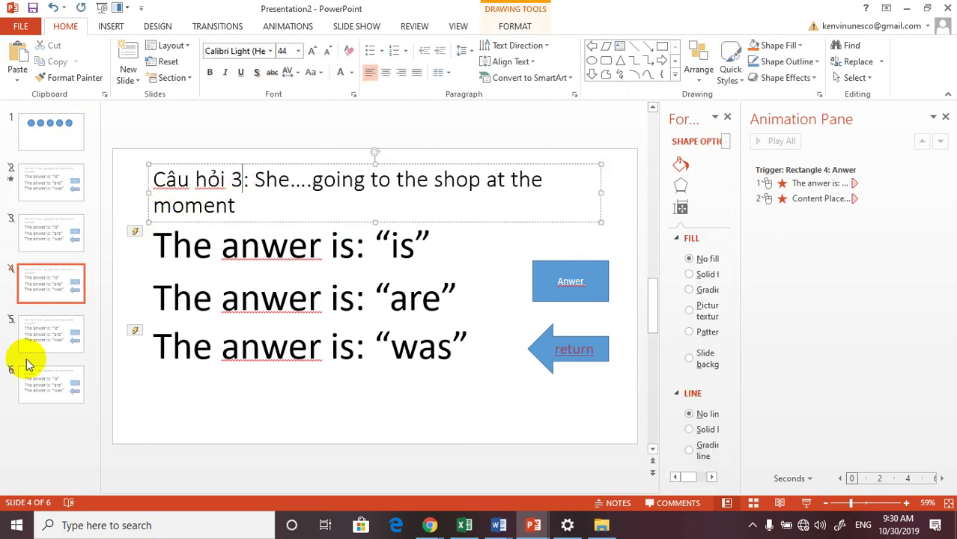
- Retitle slides 5 and 6 as Câu hỏi 4 and Câu hỏi 5
click(38, 337)
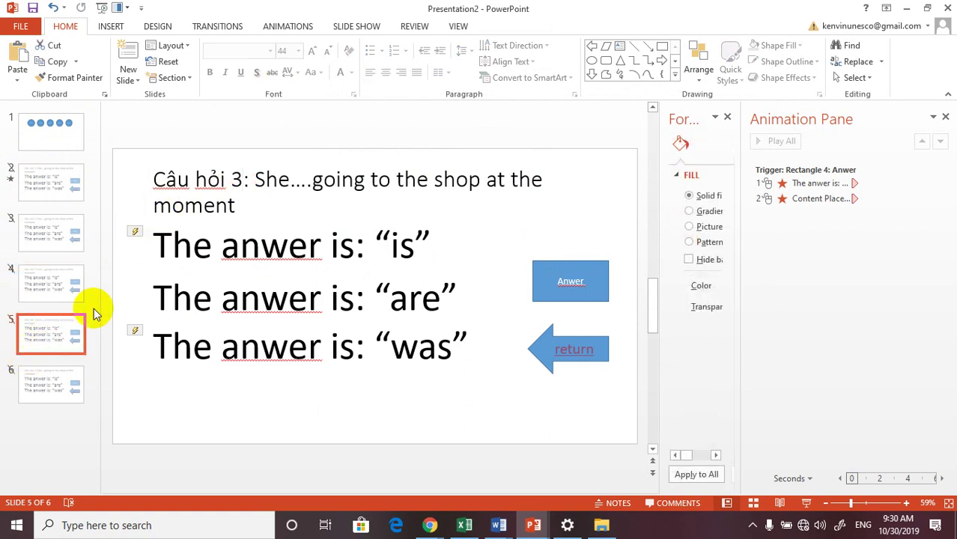
click(240, 182)
key(BackSpace)
text(4)
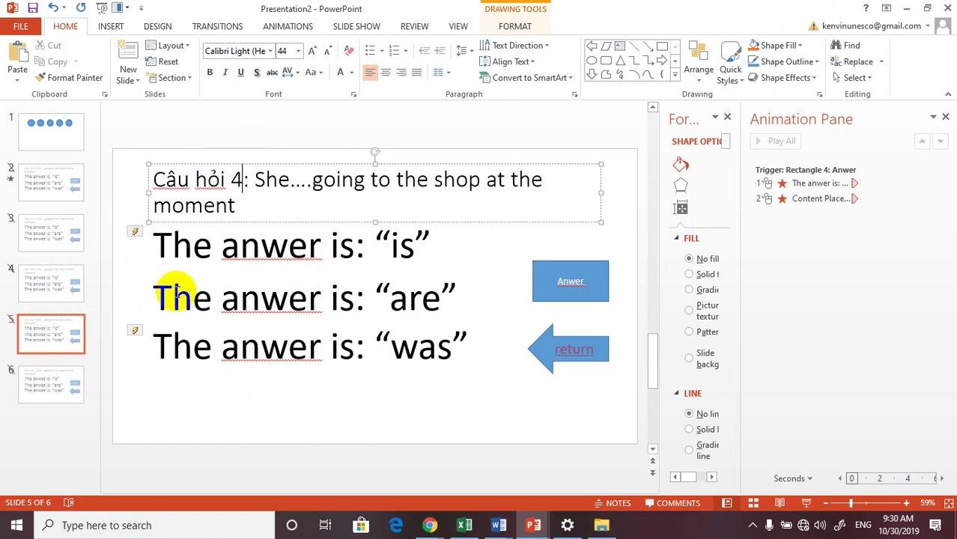
click(33, 387)
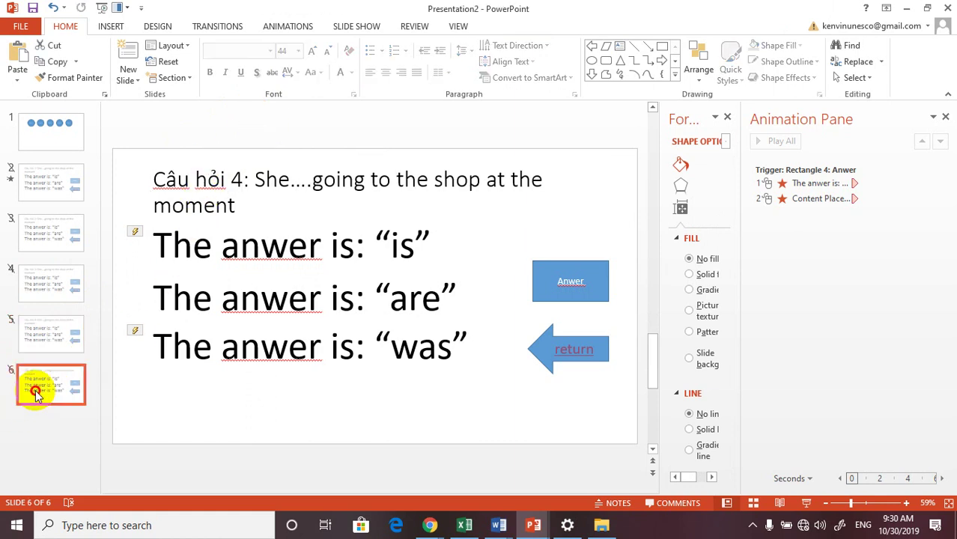
click(244, 187)
key(BackSpace)
text(5)
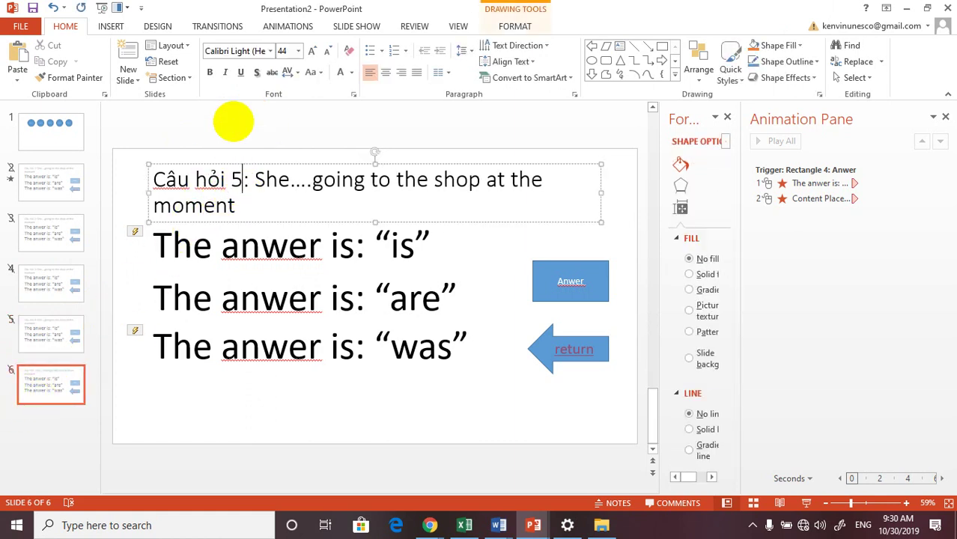
click(261, 425)
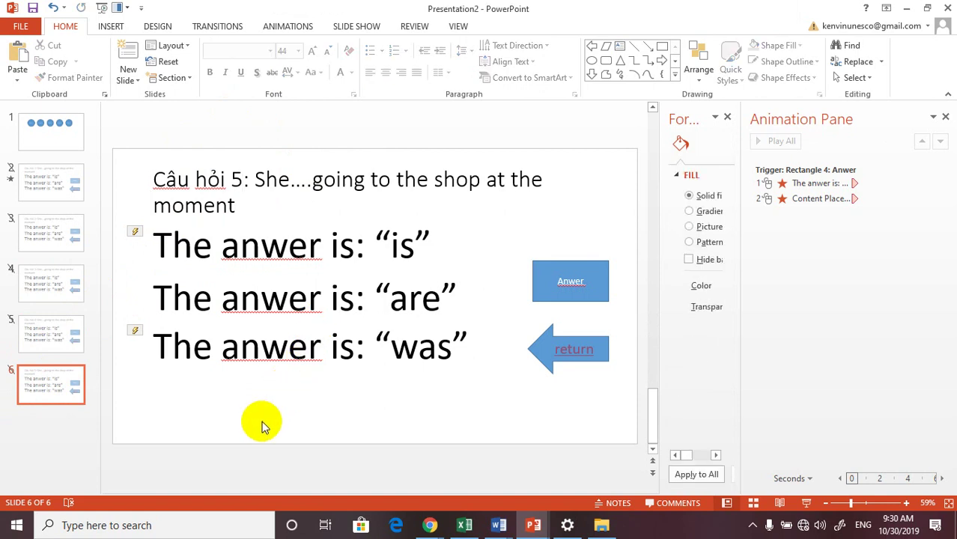
key(ctrl+s)
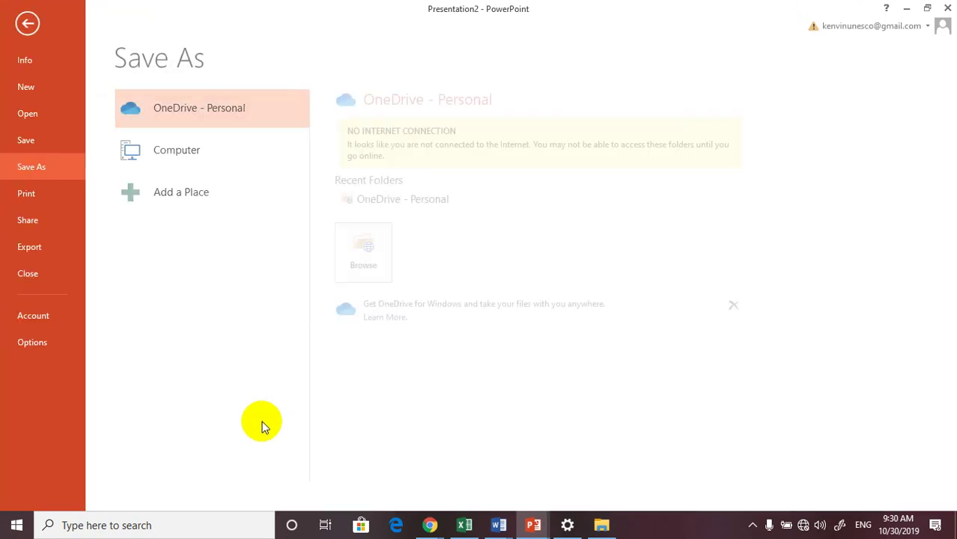
- Save the six-slide quiz to the Desktop under the name Presentation2
click(178, 151)
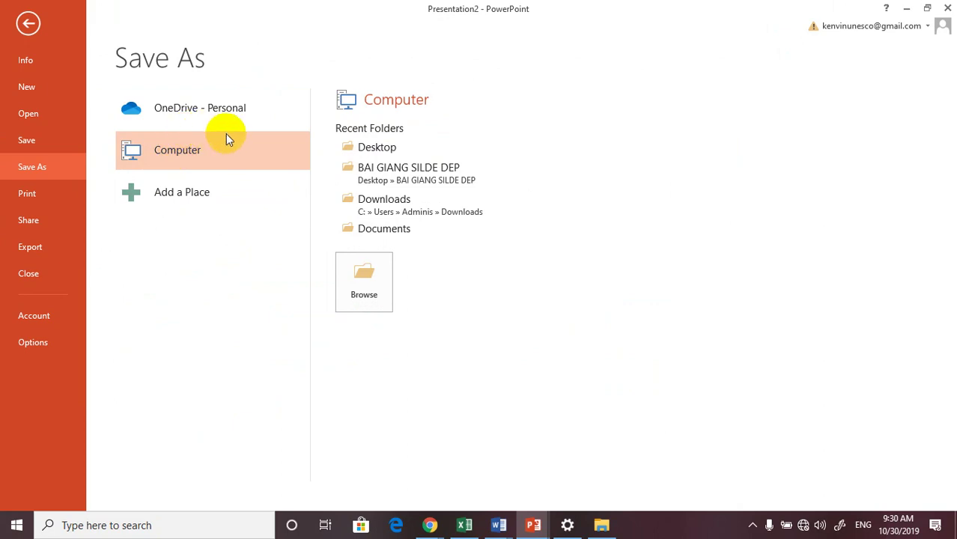
click(367, 147)
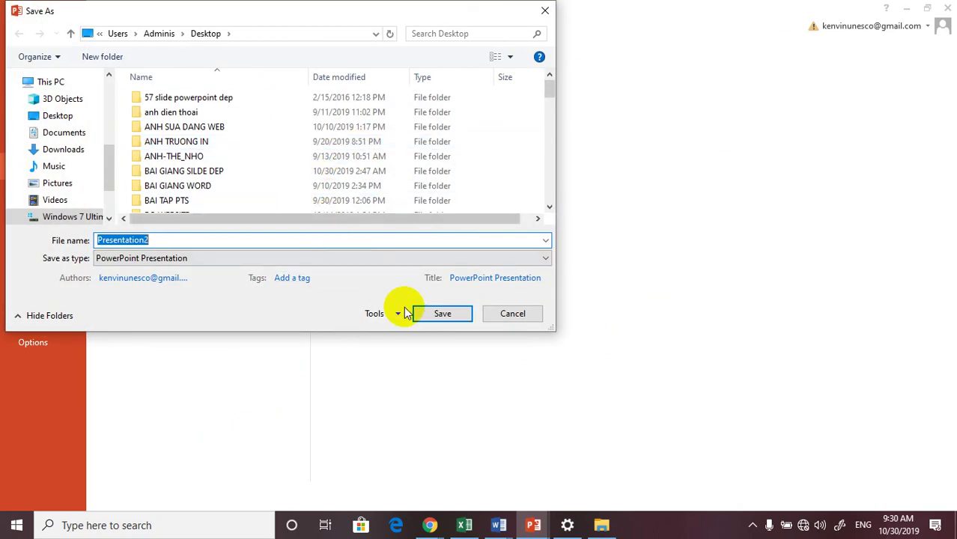
click(427, 313)
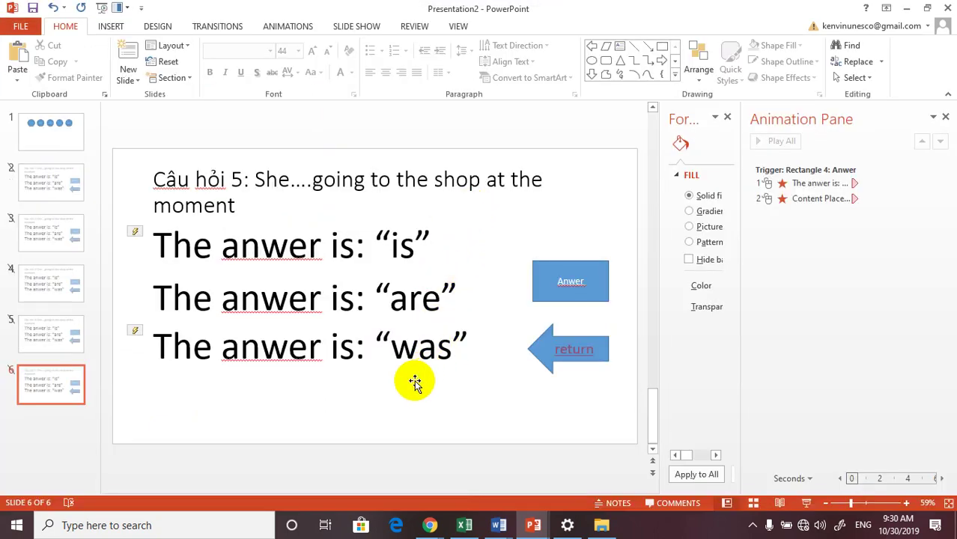
click(34, 137)
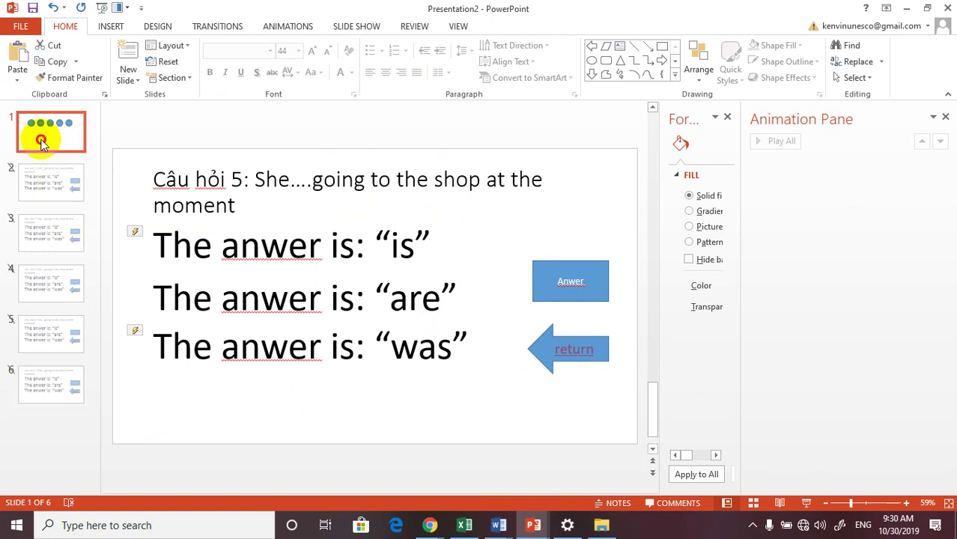
- Hyperlink the CAU 3 circle to the Câu hỏi 3 slide
click(361, 233)
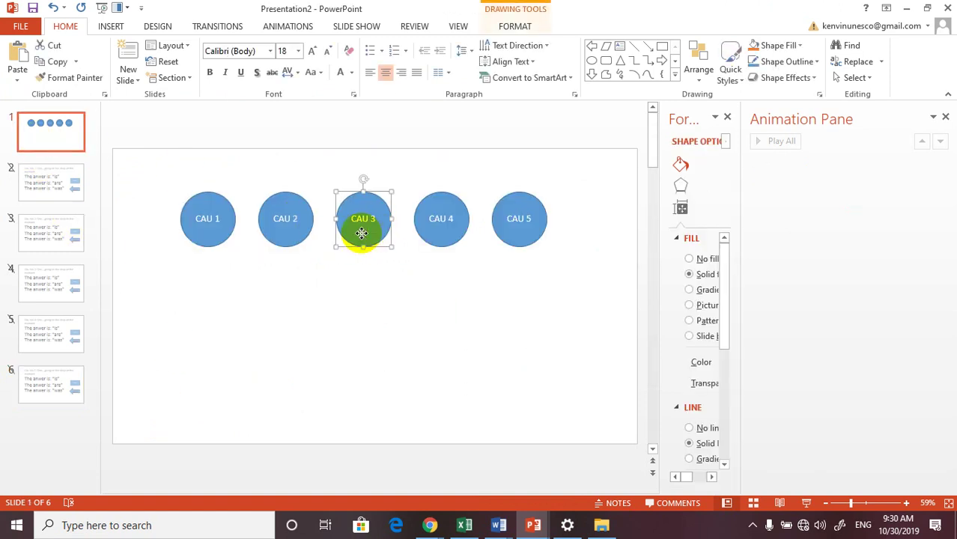
right_click(361, 234)
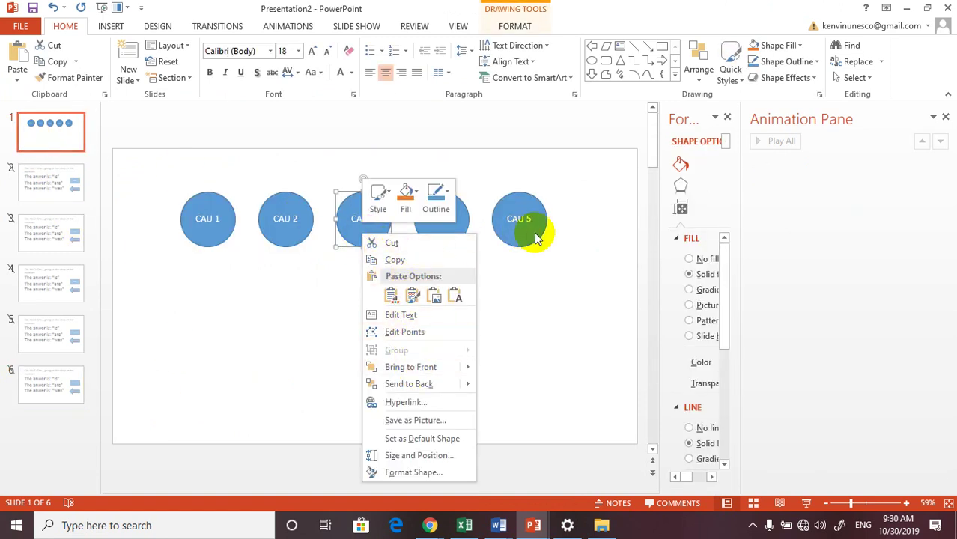
key(Escape)
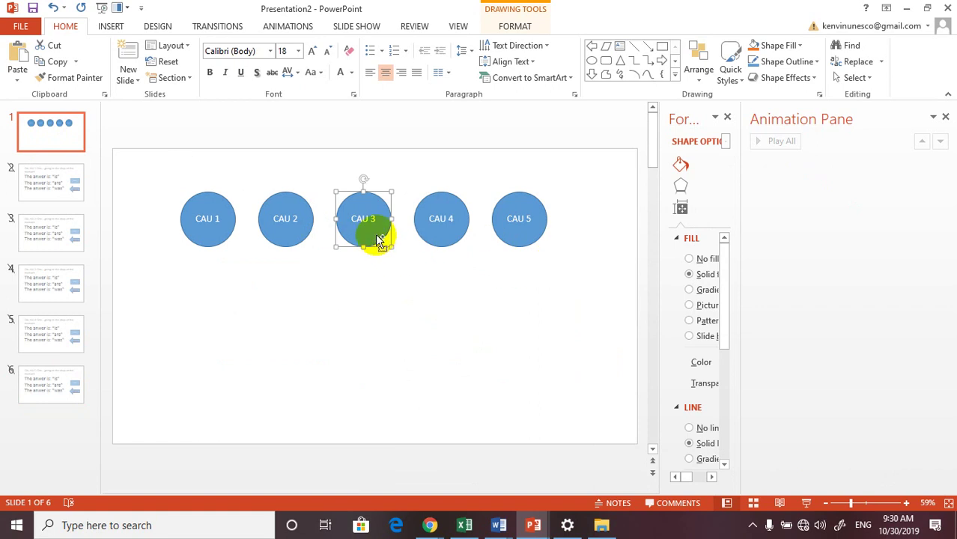
key(ctrl+k)
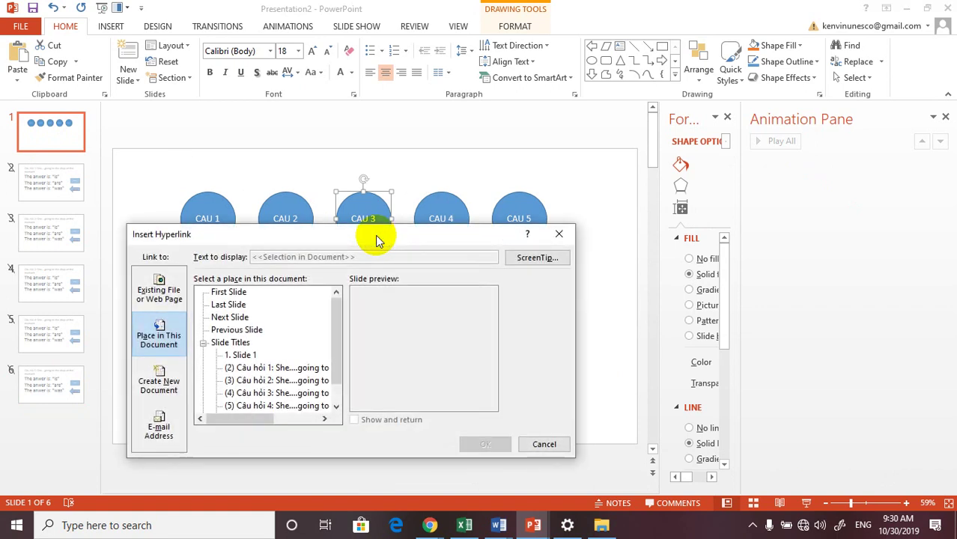
double_click(258, 394)
- Hyperlink the CAU 4 and CAU 5 circles to the Câu hỏi 4 and 5 slides
click(429, 234)
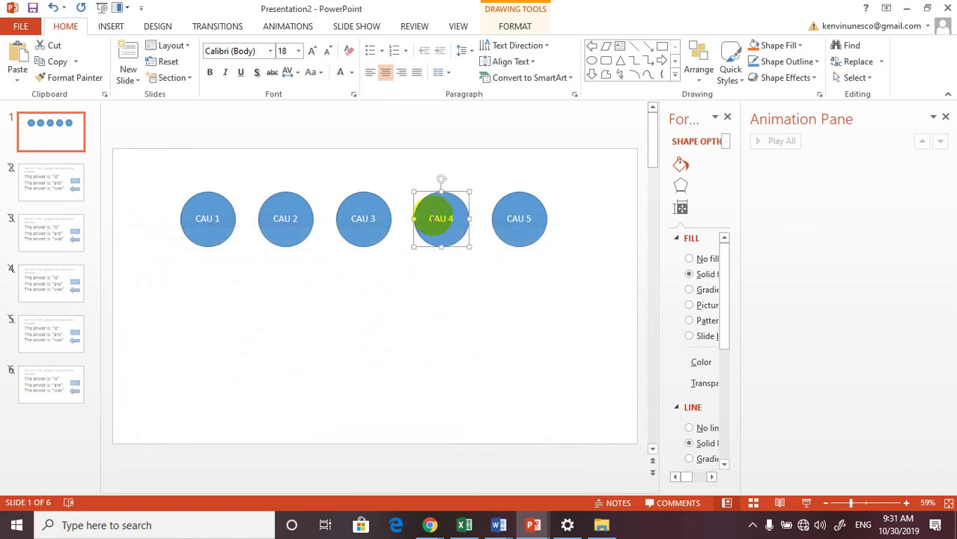
key(ctrl+k)
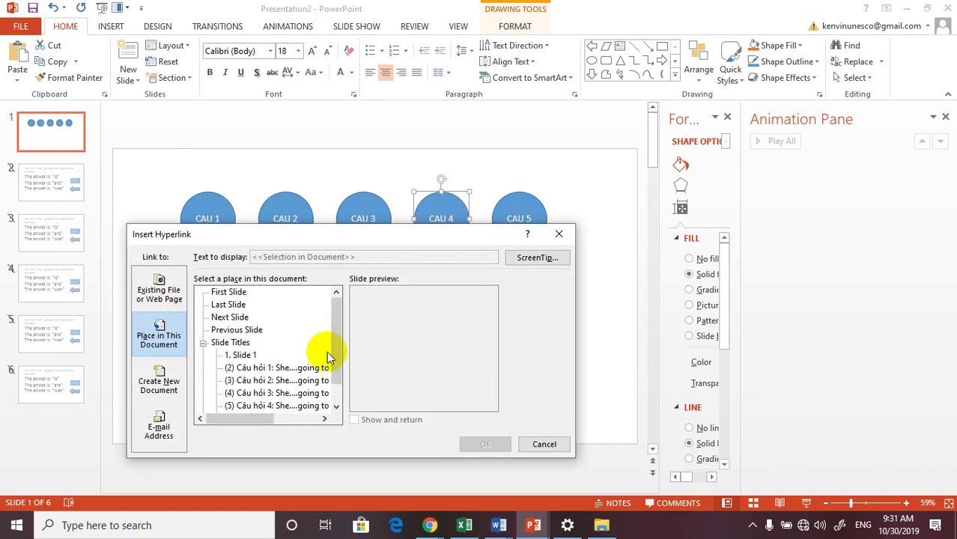
click(335, 367)
double_click(258, 380)
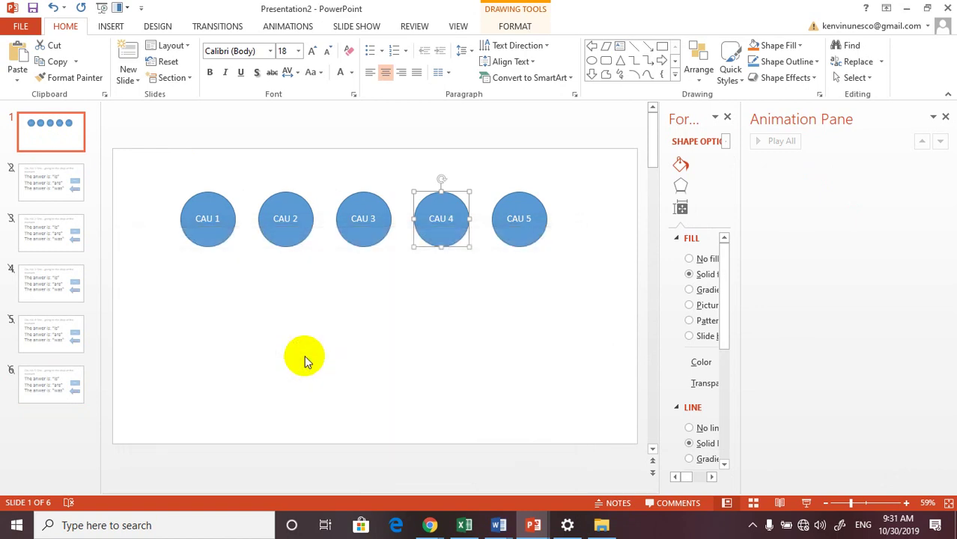
click(524, 238)
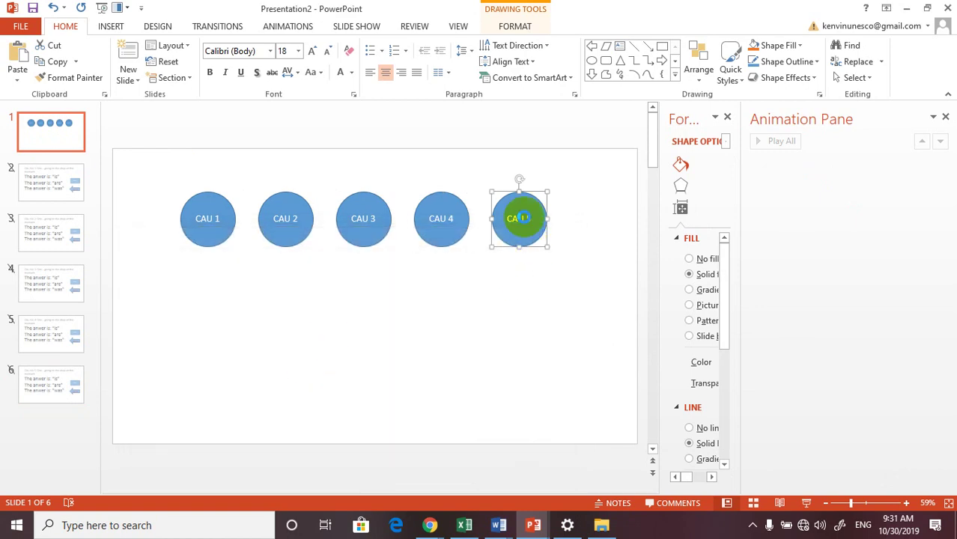
key(ctrl+k)
scroll(333, 353, down, 1)
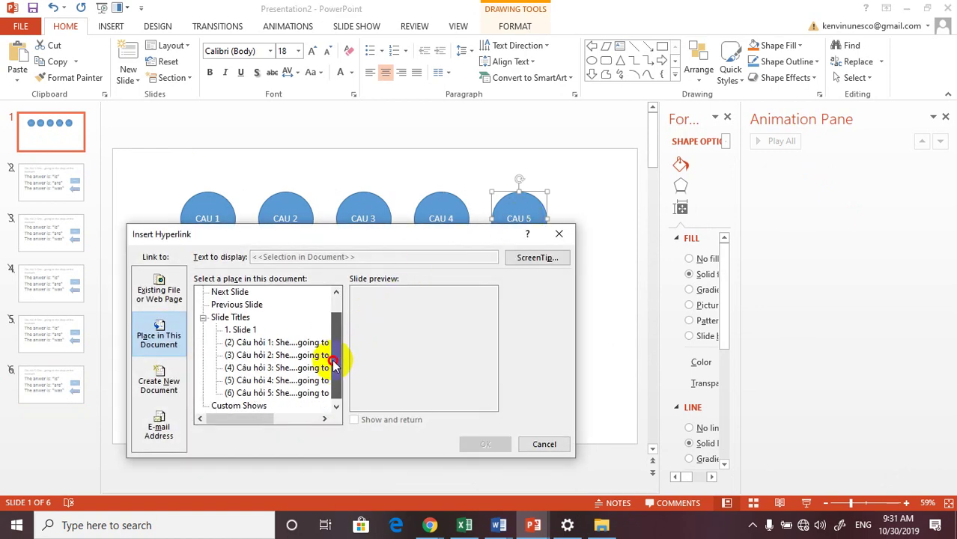
click(281, 395)
double_click(281, 394)
click(564, 346)
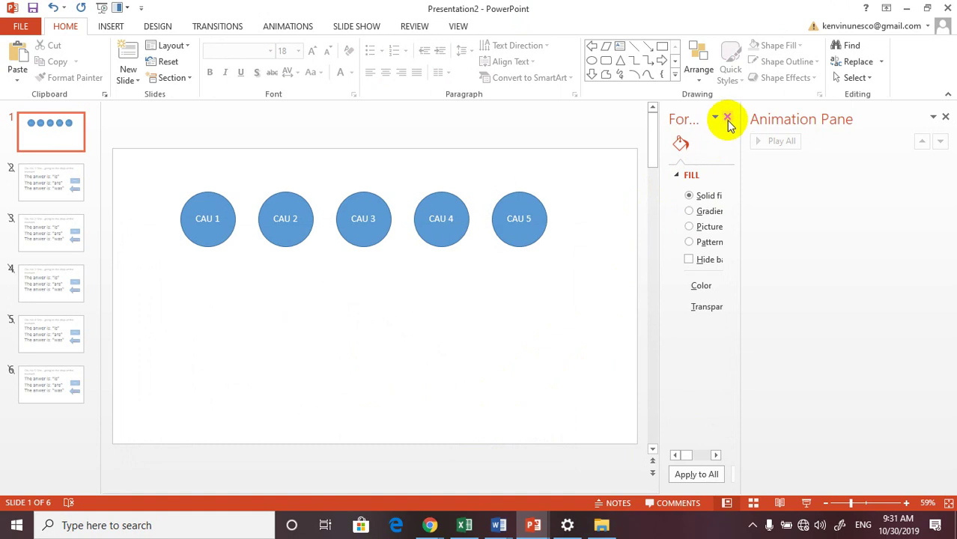
- Close the Format Background pane and play the show, confirming CAU 4 opens Câu hỏi 4
click(727, 118)
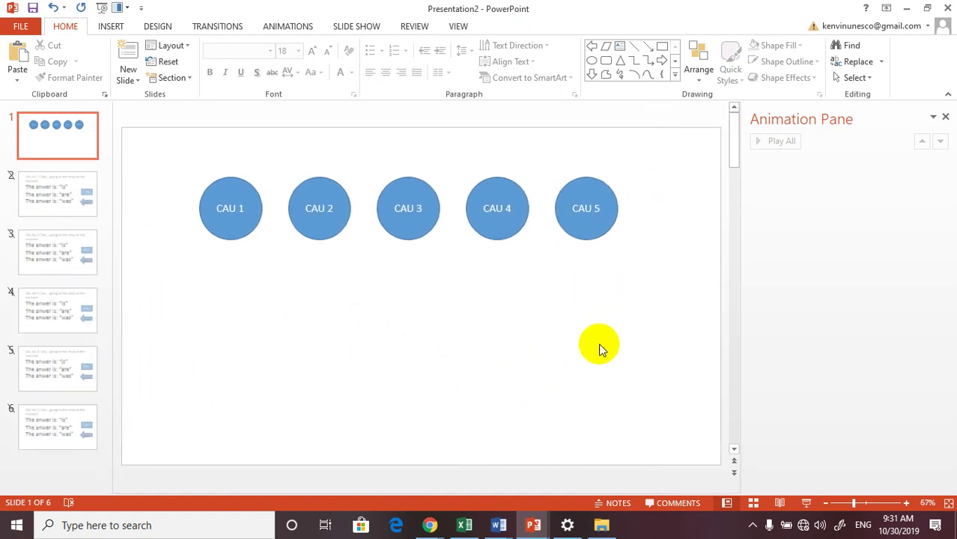
key(F5)
click(597, 136)
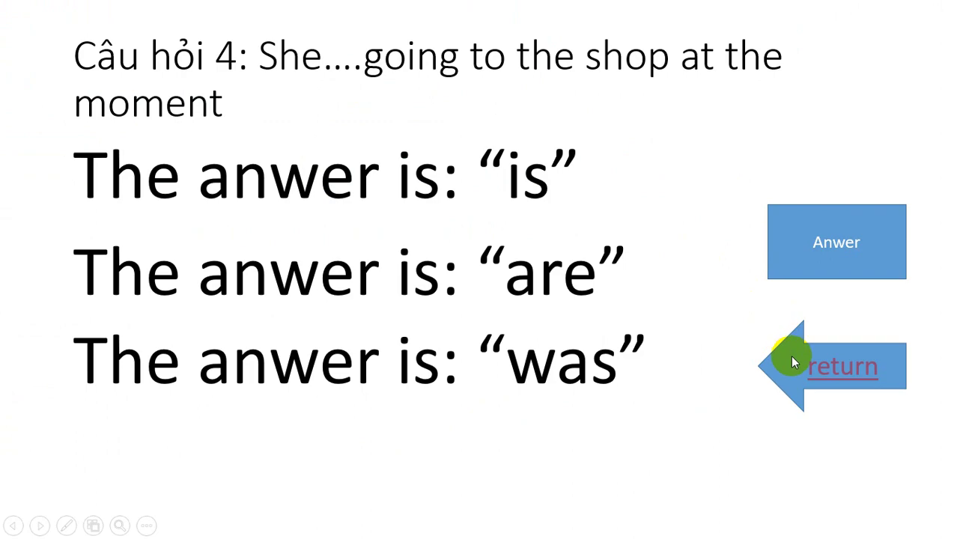
click(792, 356)
click(786, 350)
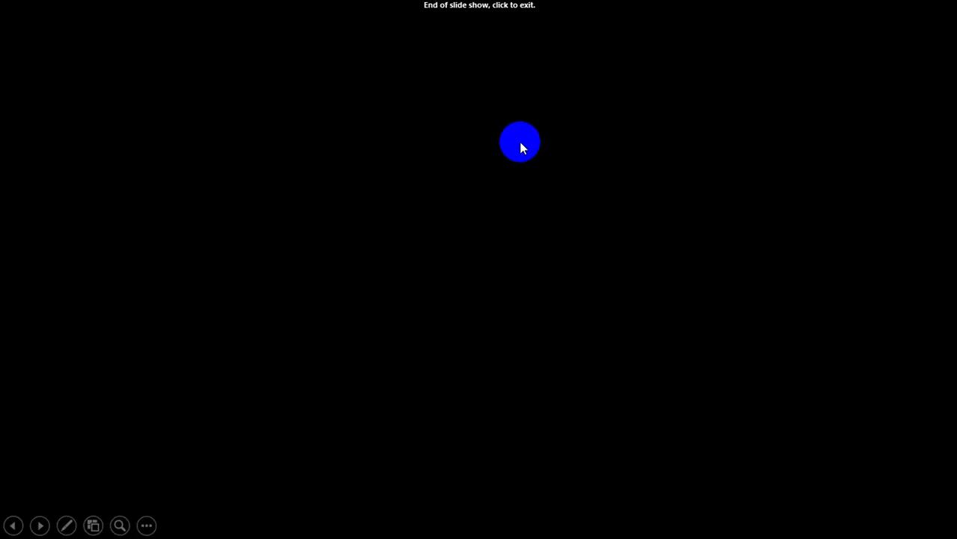
click(801, 154)
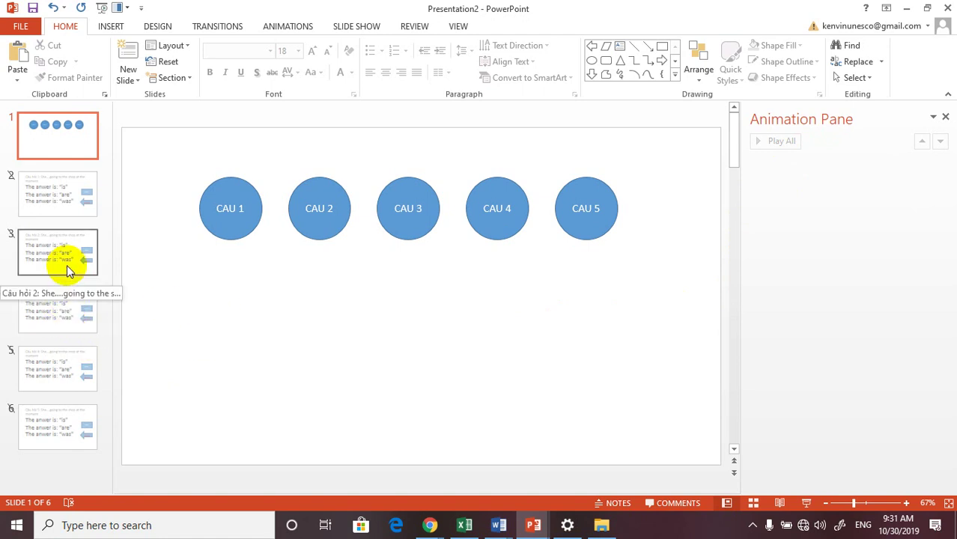
- Hyperlink the return arrows on questions 2 and 3 back to slide 1
click(66, 210)
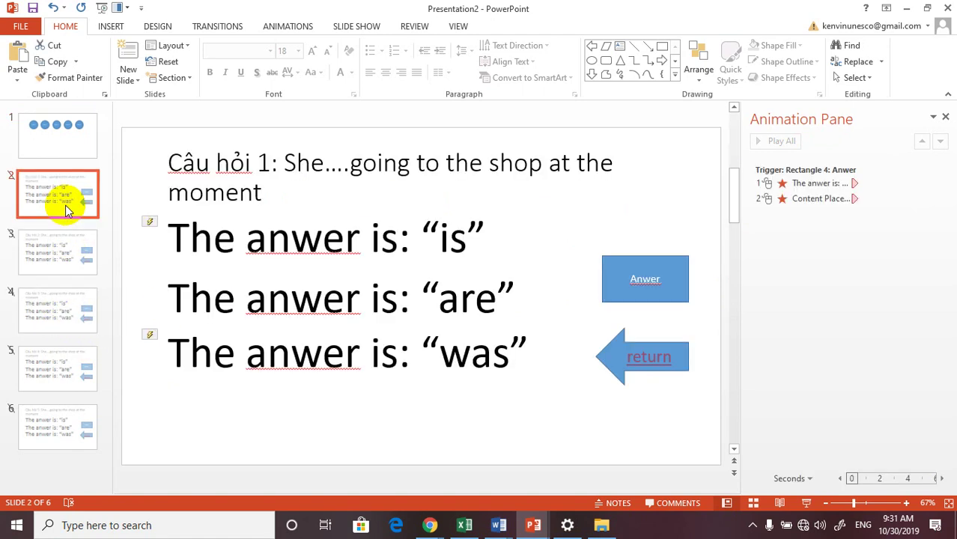
click(85, 260)
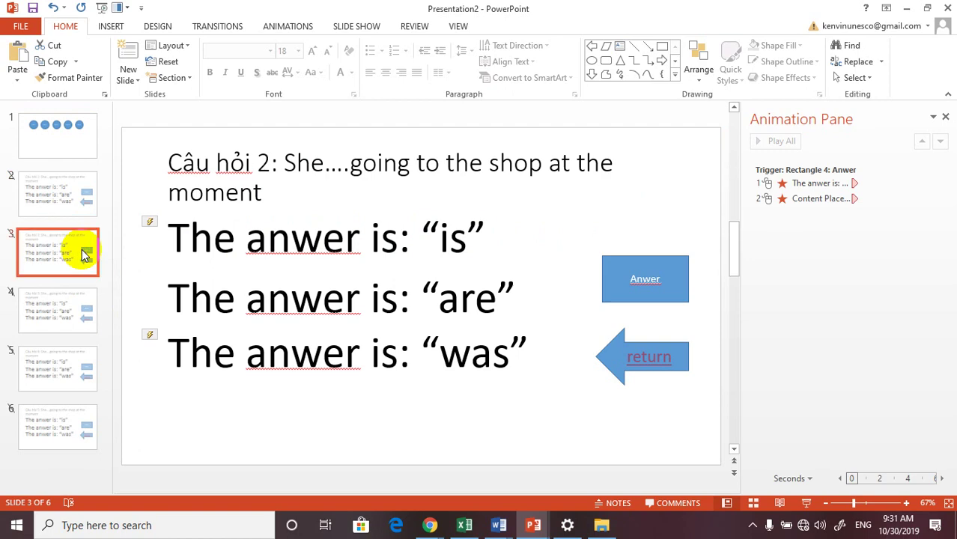
click(617, 362)
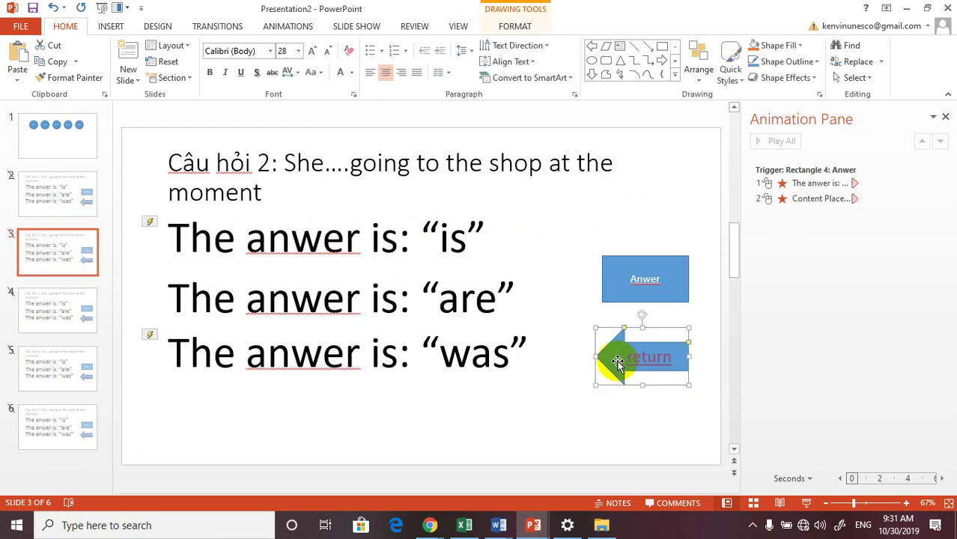
key(ctrl+k)
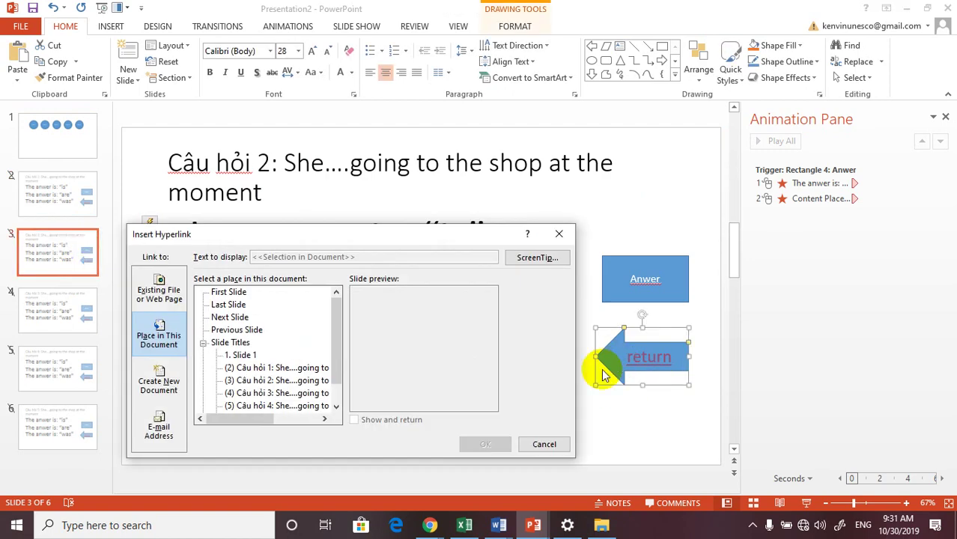
double_click(238, 355)
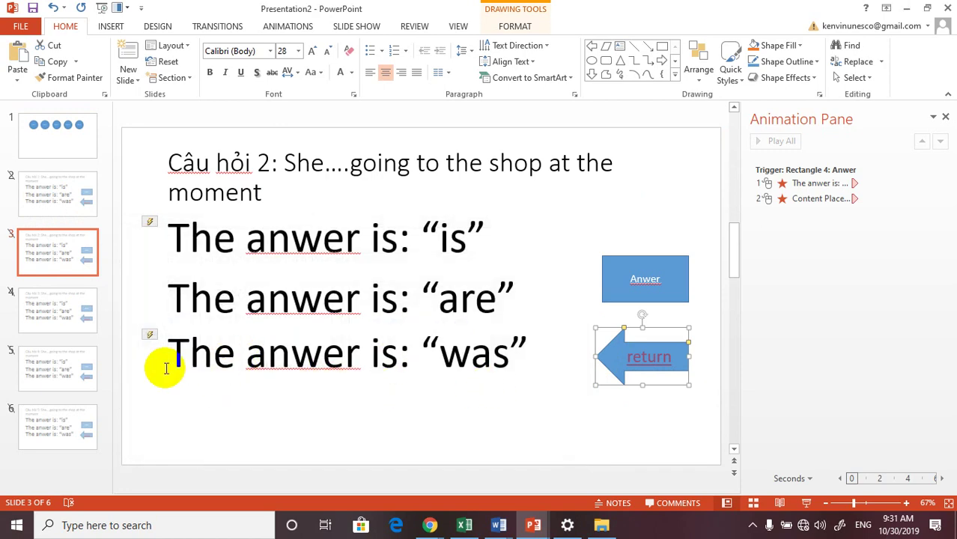
click(73, 327)
click(603, 358)
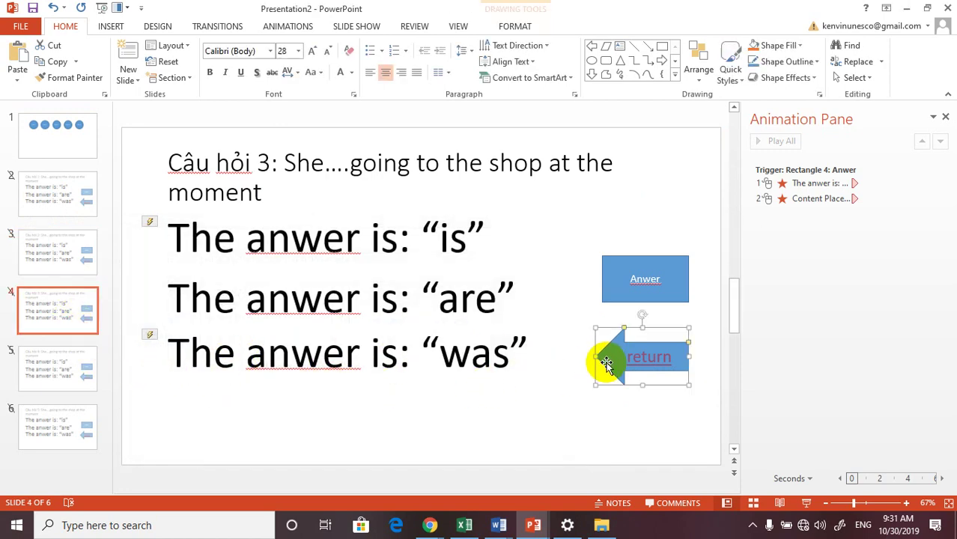
key(ctrl+k)
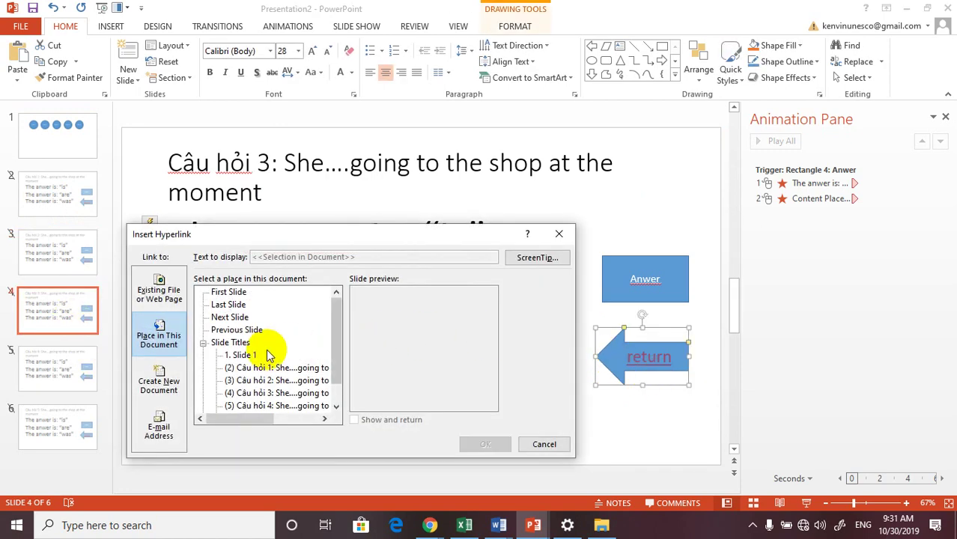
double_click(245, 357)
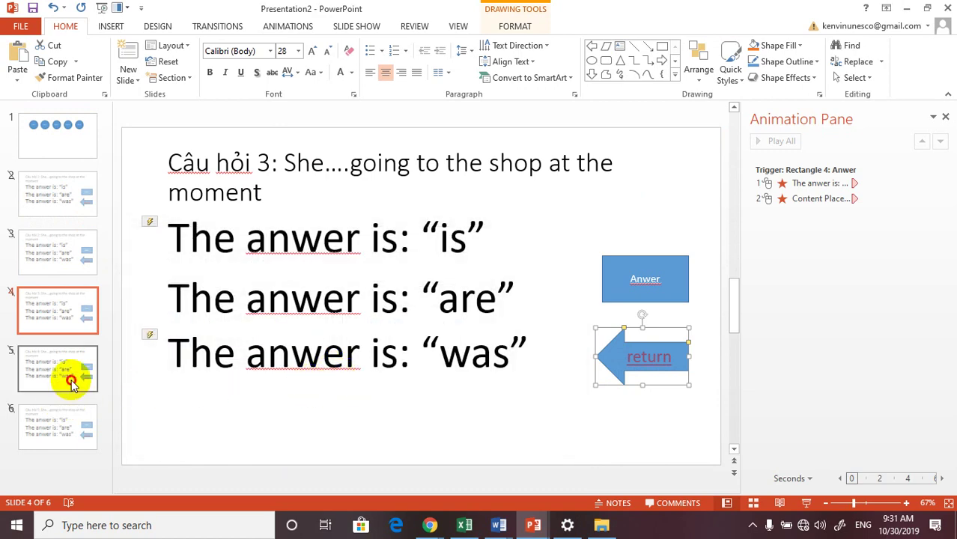
- Hyperlink question 4's return arrow back to slide 1
click(71, 379)
click(601, 361)
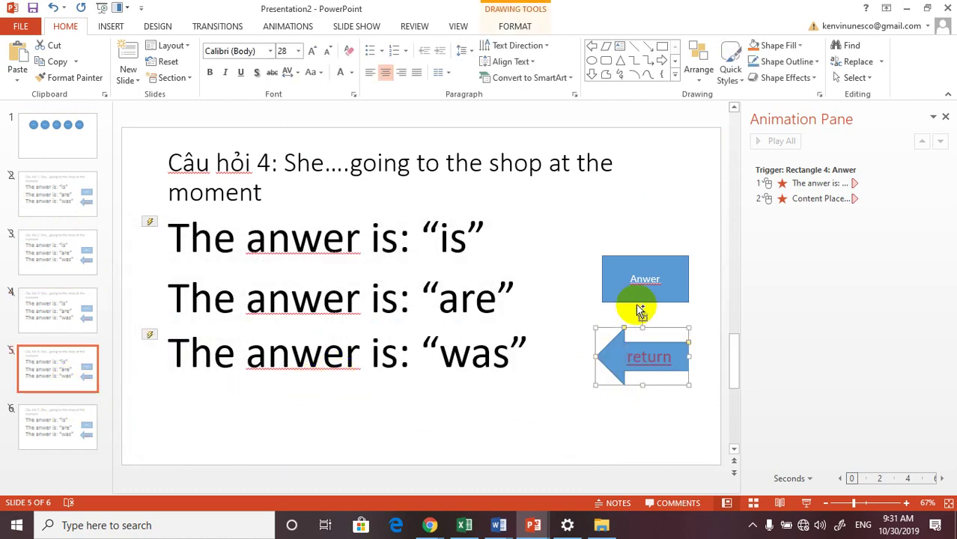
key(ctrl+k)
click(337, 352)
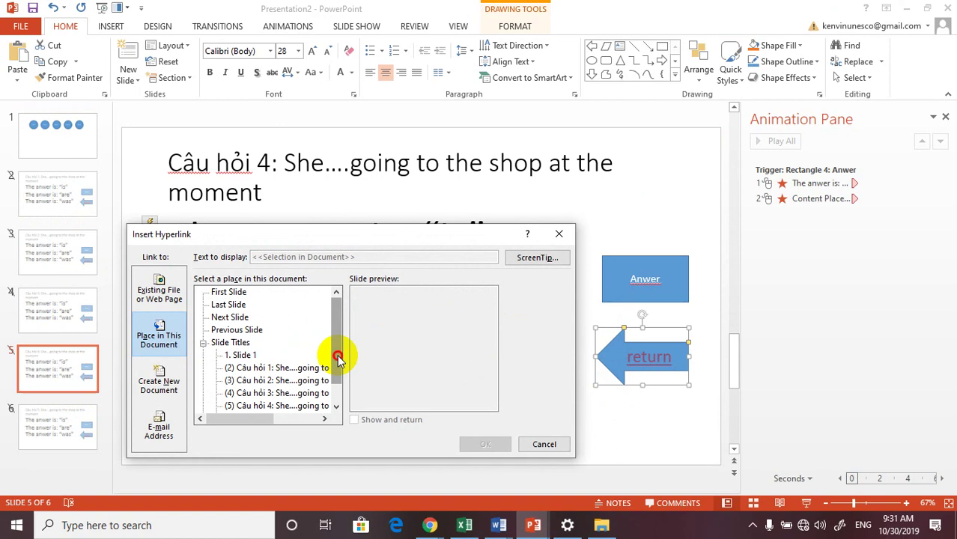
double_click(241, 329)
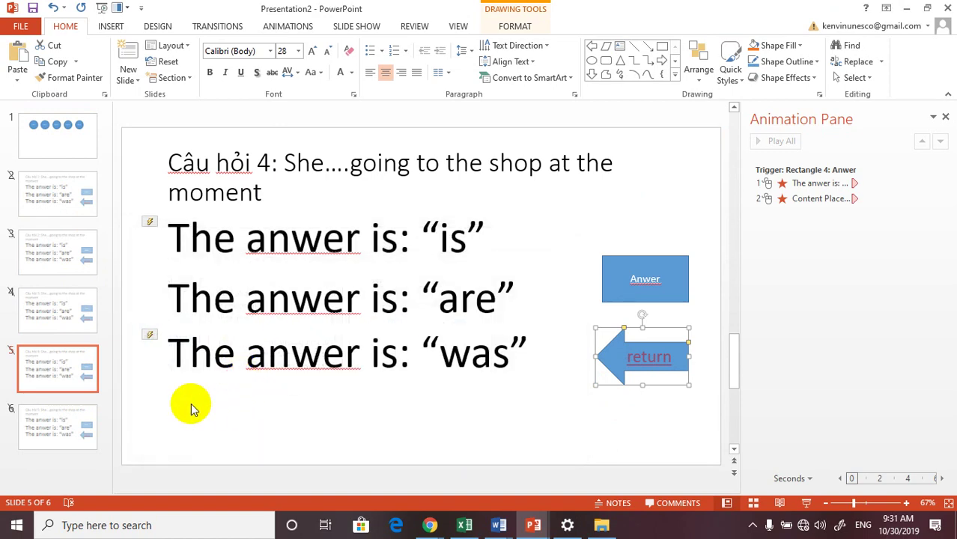
- Hyperlink question 5's return arrow to slide 1, then start the slideshow and open CAU 5
click(58, 432)
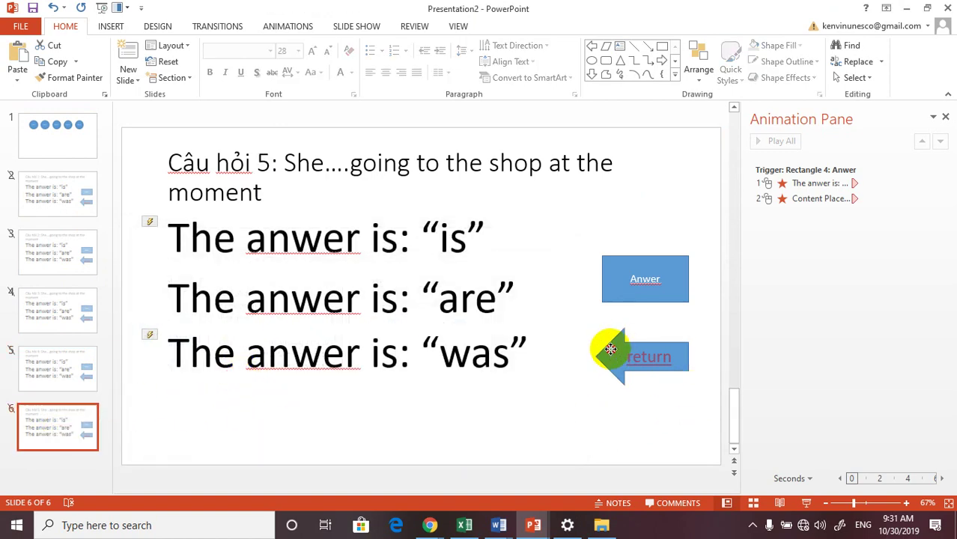
click(610, 349)
key(ctrl+k)
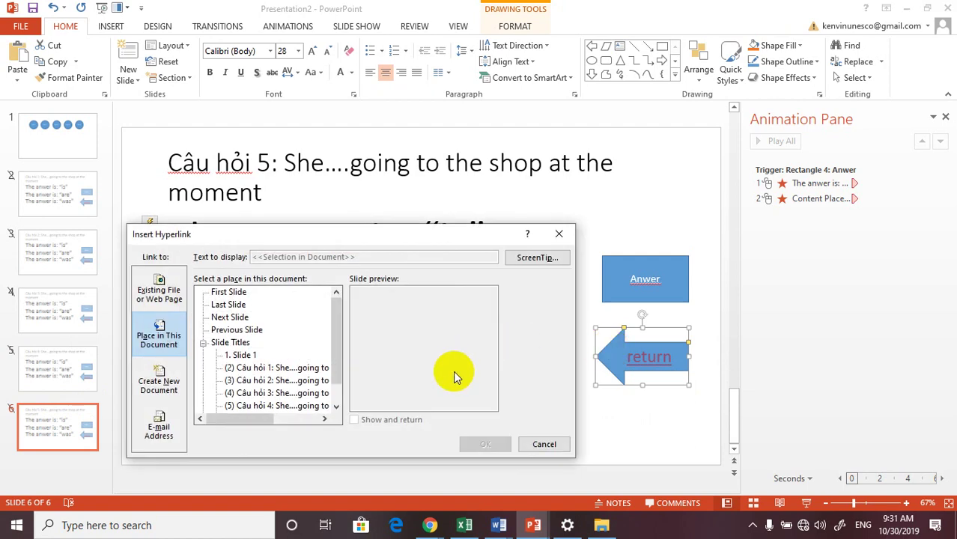
drag(335, 363, 330, 395)
double_click(279, 393)
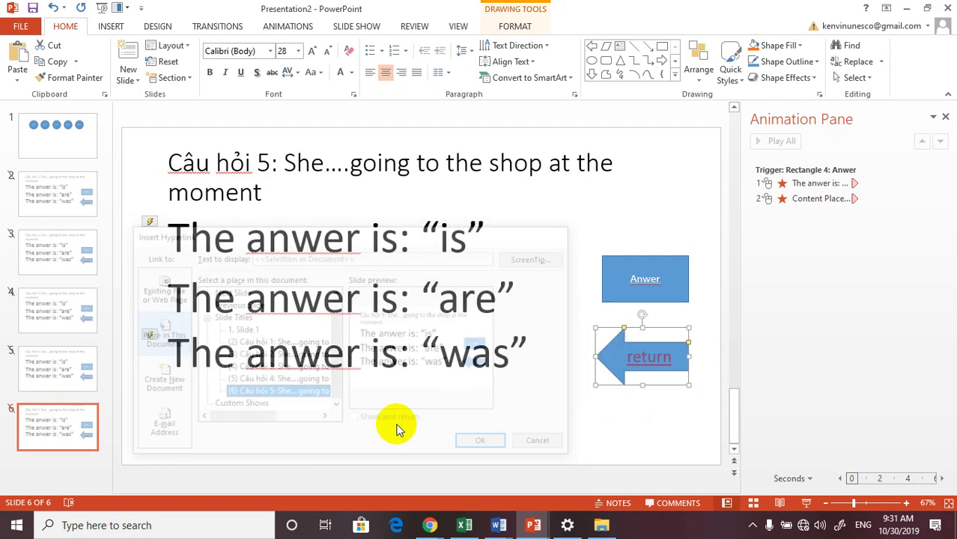
click(499, 414)
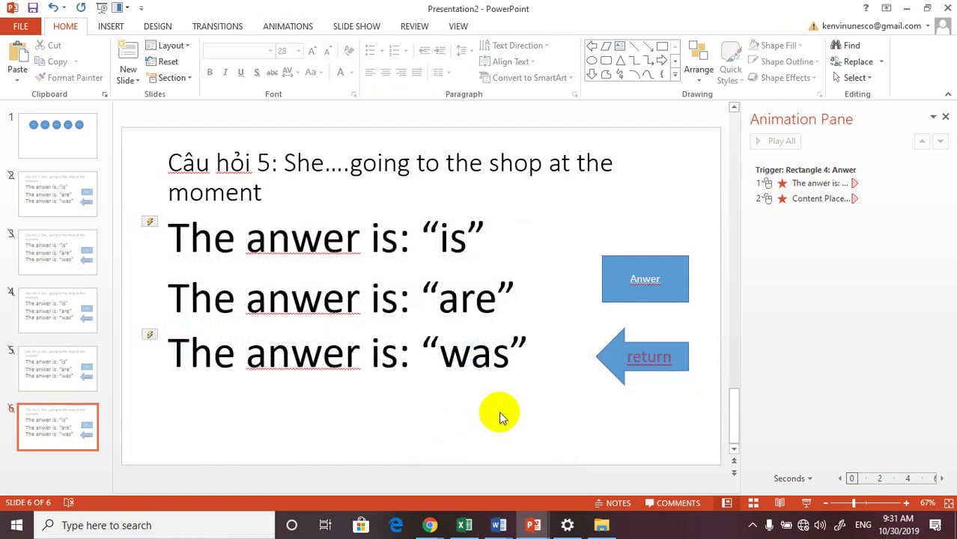
key(F5)
click(737, 121)
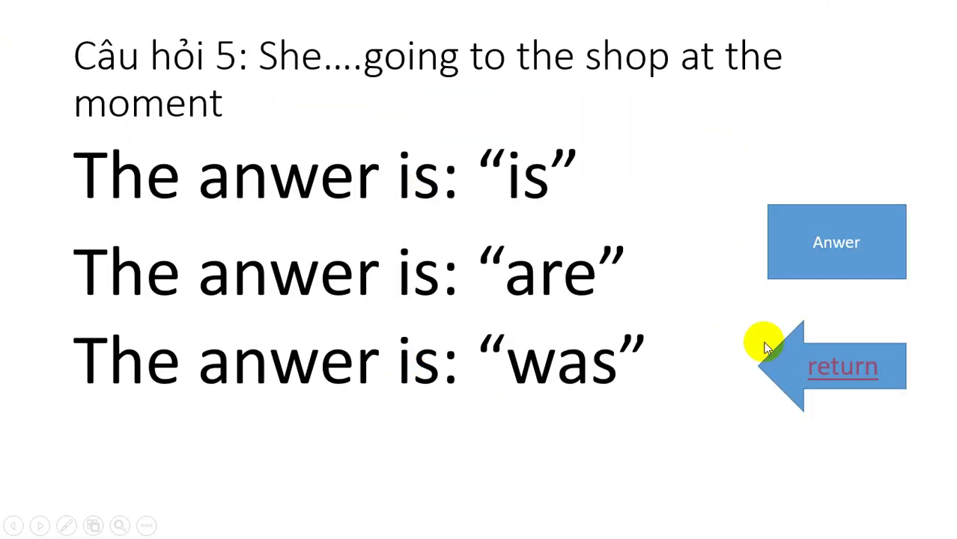
- Return from question 5, test CAU 4, 3 and 2 with their return arrows, then open question 1
click(791, 369)
click(832, 356)
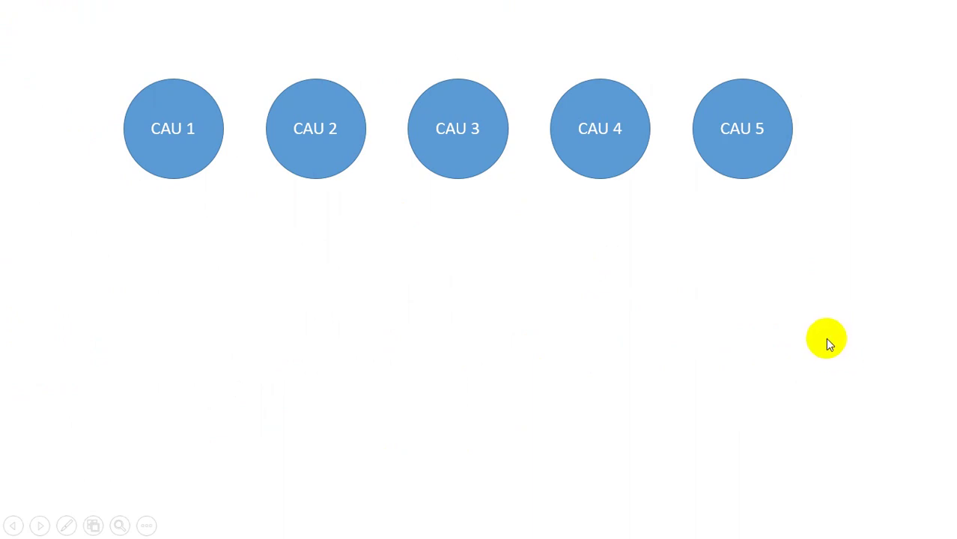
click(448, 147)
click(566, 133)
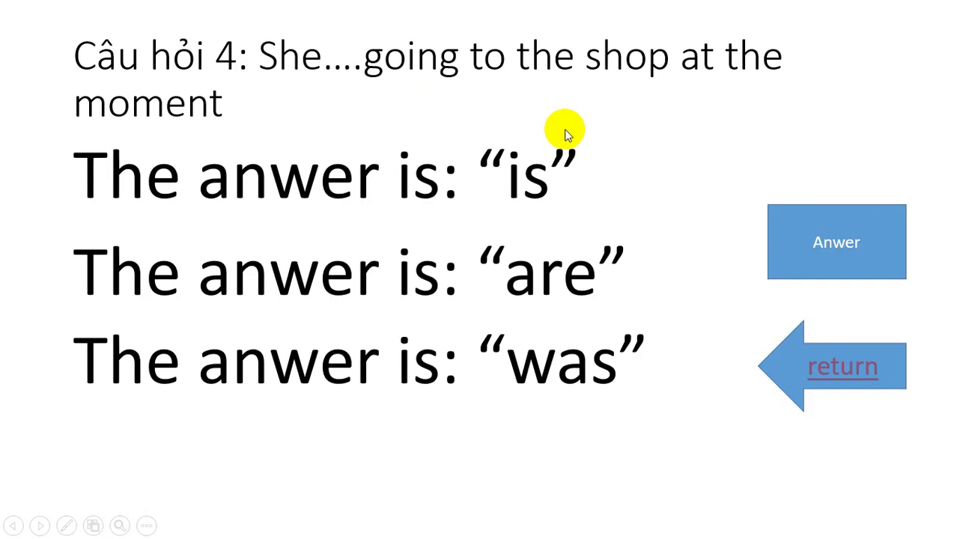
click(825, 358)
click(492, 112)
click(795, 358)
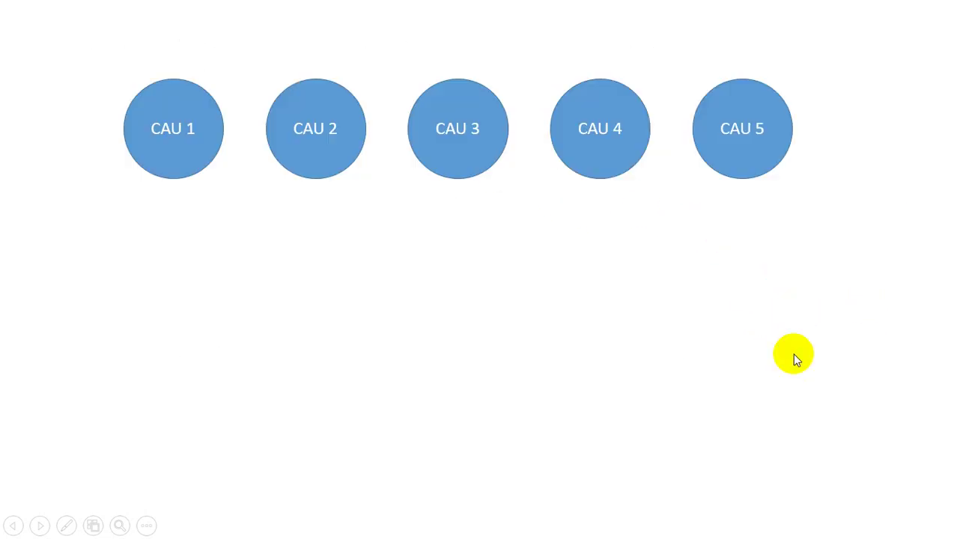
click(362, 120)
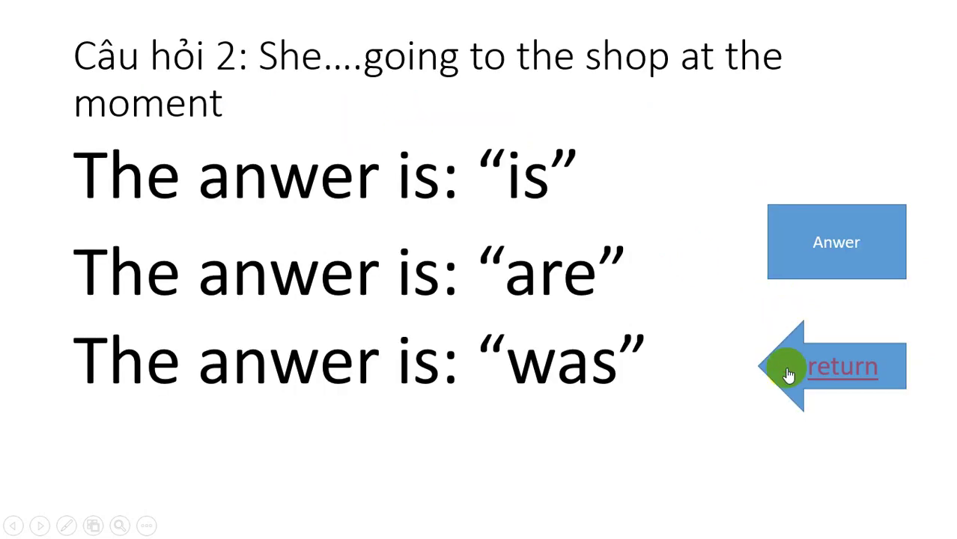
click(786, 367)
click(206, 141)
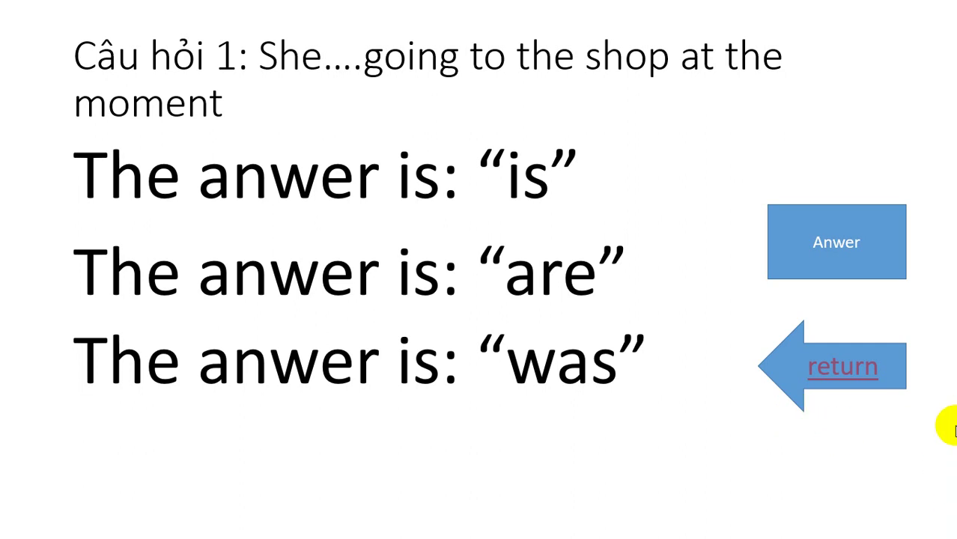
- Test the Anwer trigger on question 1 repeatedly, then return to the CAU menu
click(819, 267)
click(821, 269)
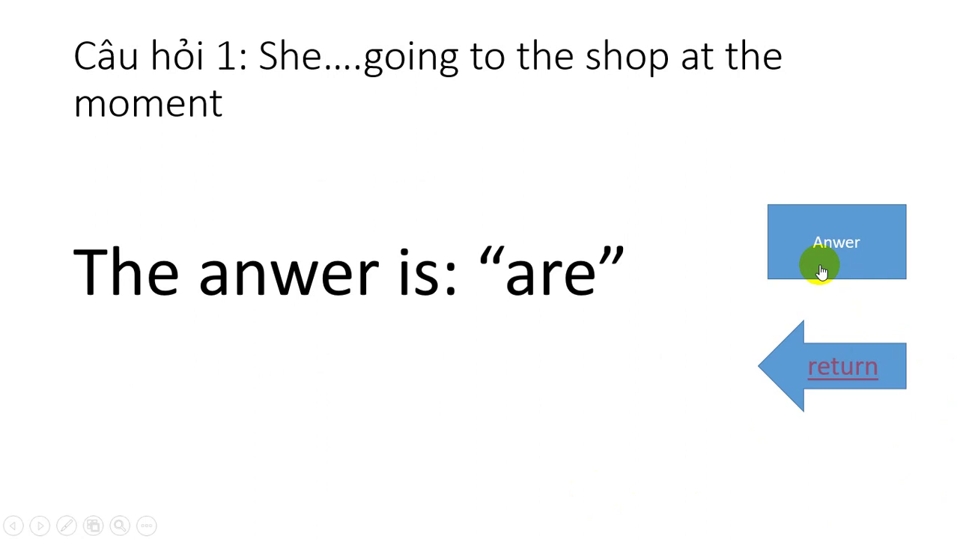
click(821, 270)
click(821, 270)
click(821, 270)
click(821, 269)
click(821, 270)
click(821, 270)
click(821, 270)
click(821, 269)
click(821, 270)
click(821, 270)
click(821, 270)
click(821, 270)
click(821, 270)
click(833, 357)
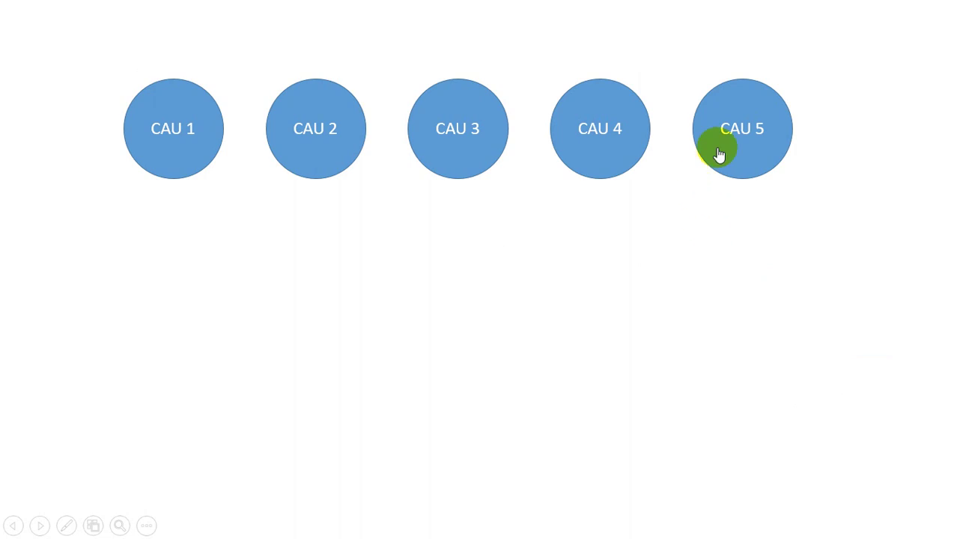
- Open question 5, test its Anwer trigger repeatedly, then run the show to its end
click(742, 144)
click(797, 268)
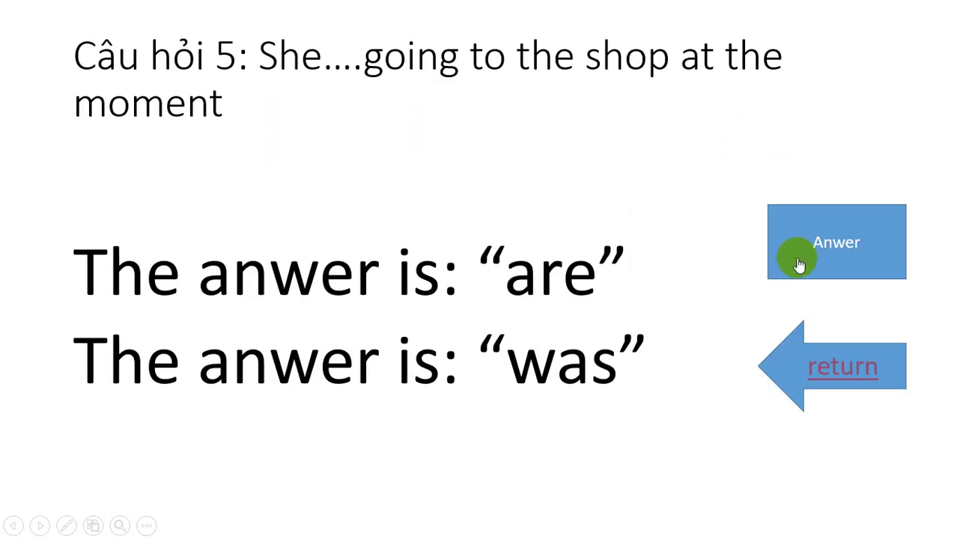
click(799, 267)
click(798, 267)
click(797, 267)
click(806, 349)
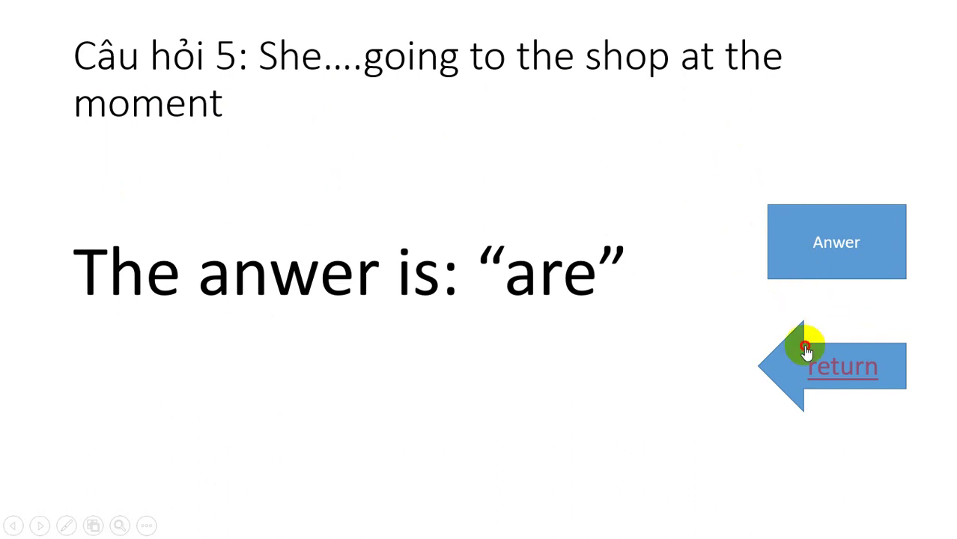
click(791, 249)
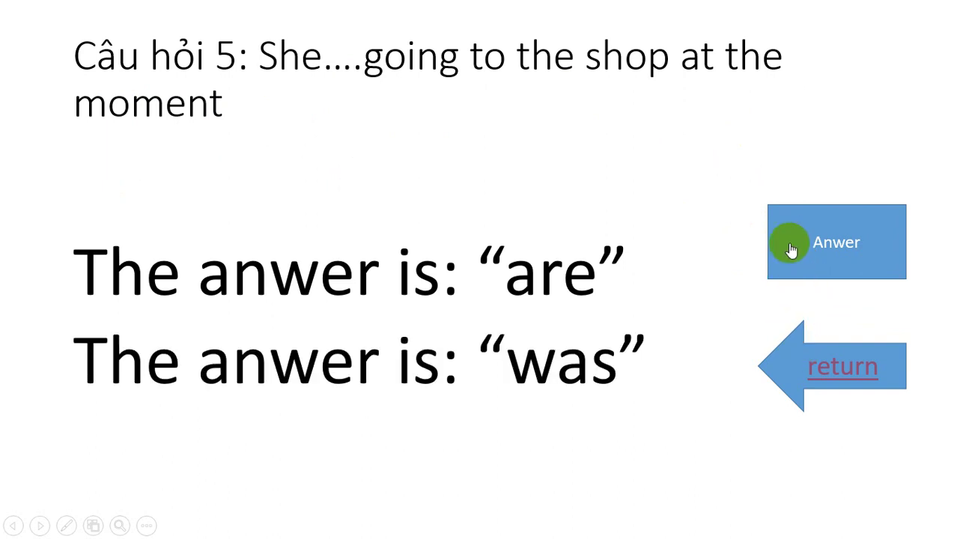
click(792, 249)
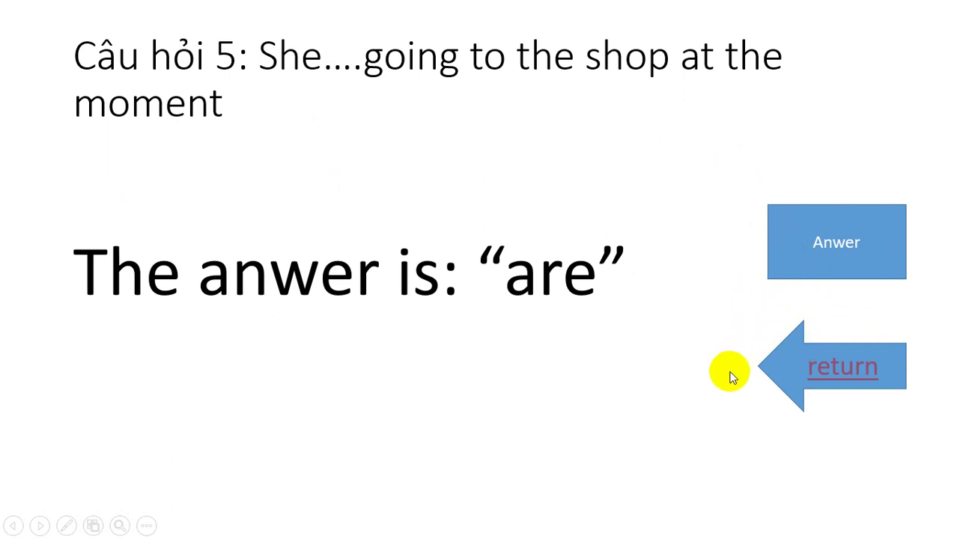
click(704, 393)
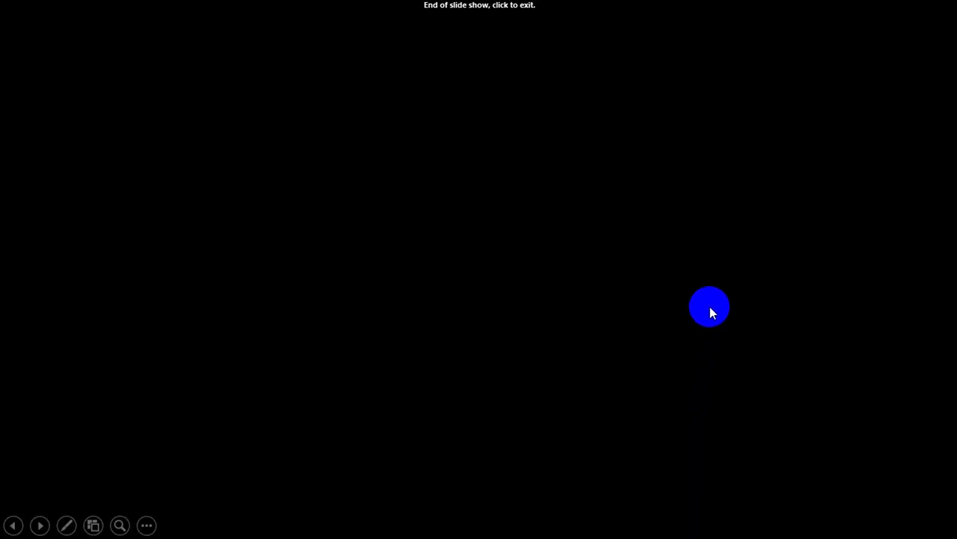
click(680, 418)
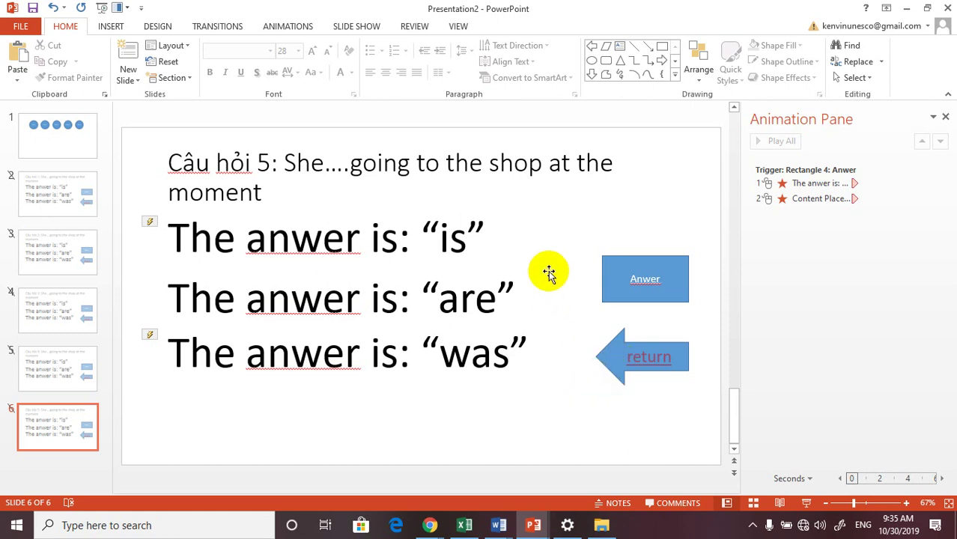
- Delete the 'is' and 'was' trigger animations on question 5, then switch to question 1
click(796, 184)
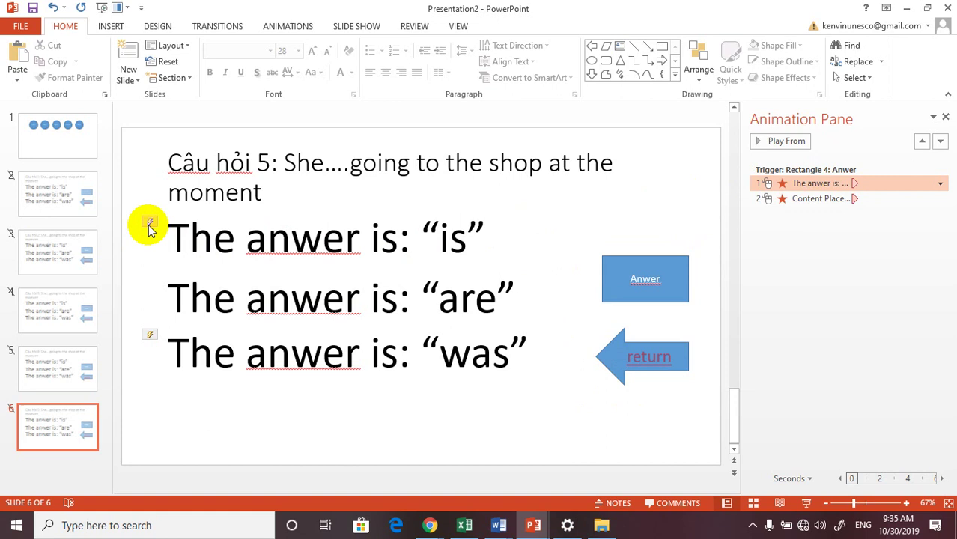
key(Delete)
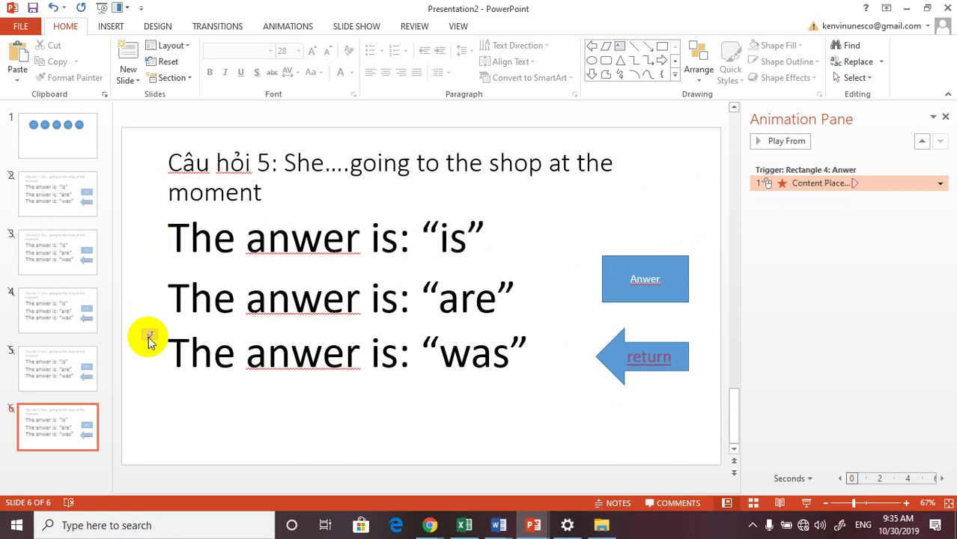
key(Delete)
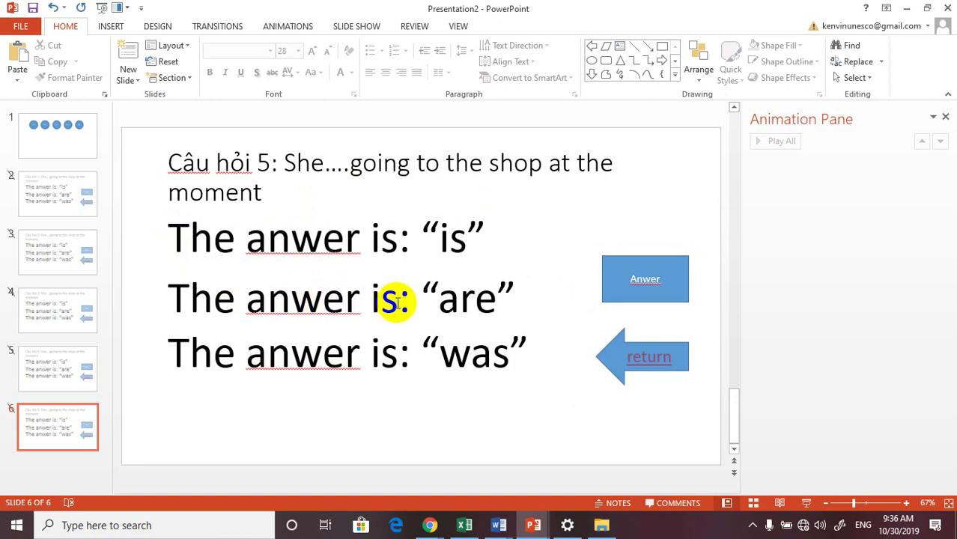
click(446, 297)
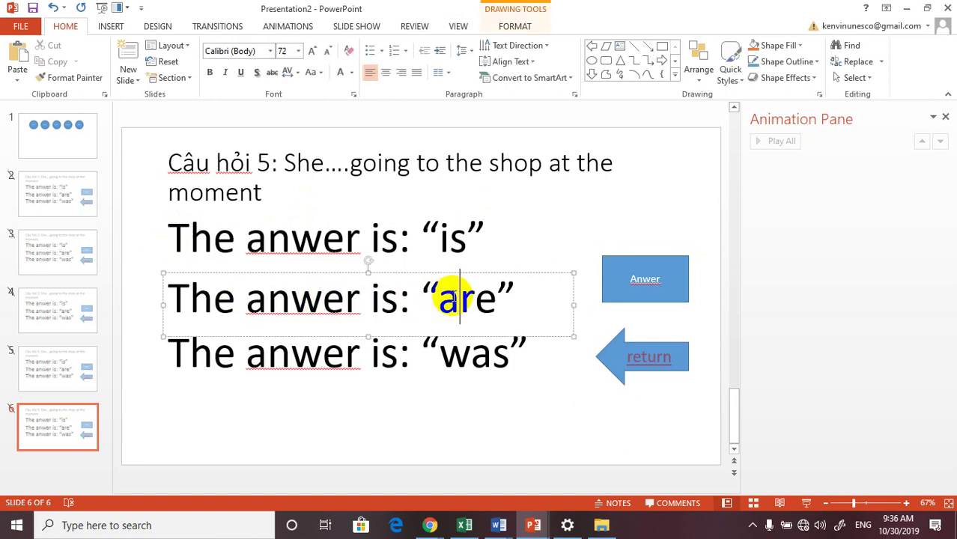
click(369, 361)
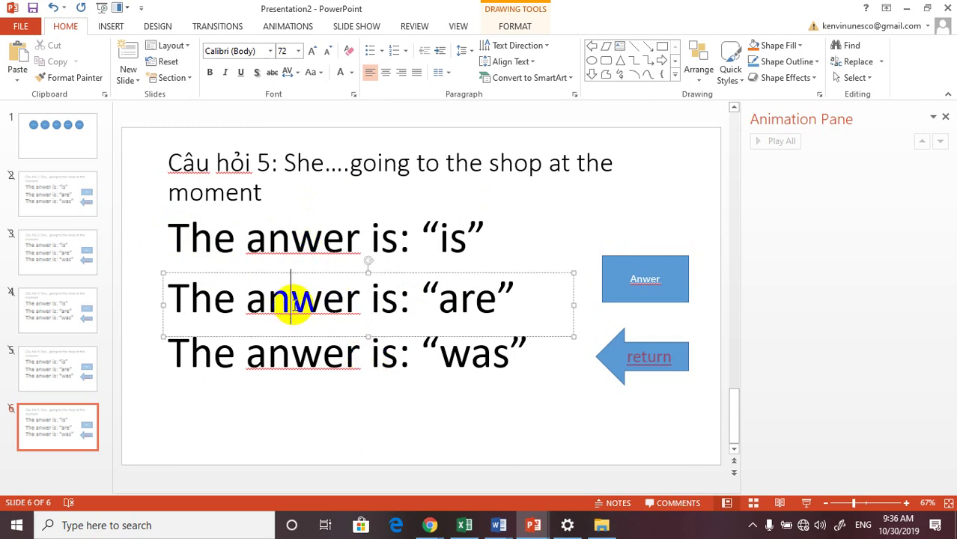
double_click(295, 307)
click(54, 202)
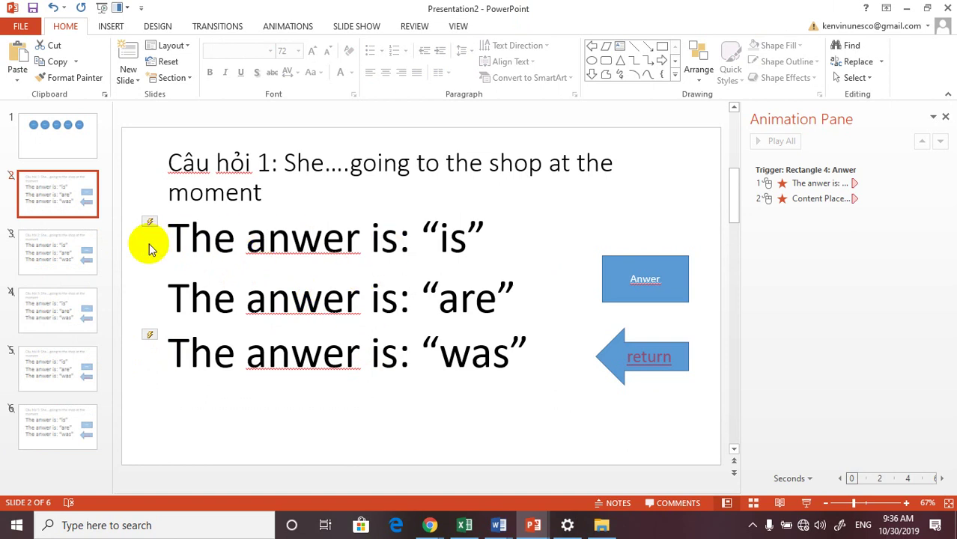
- Delete both existing animations from the question 1 slide
click(149, 224)
key(Delete)
click(149, 334)
key(Delete)
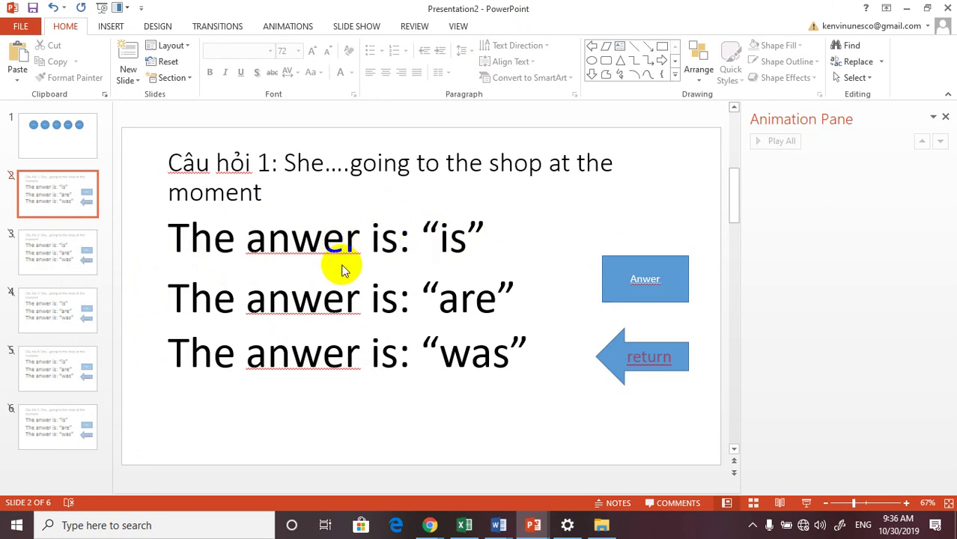
- Give the 'are' answer line a Disappear exit effect
click(298, 303)
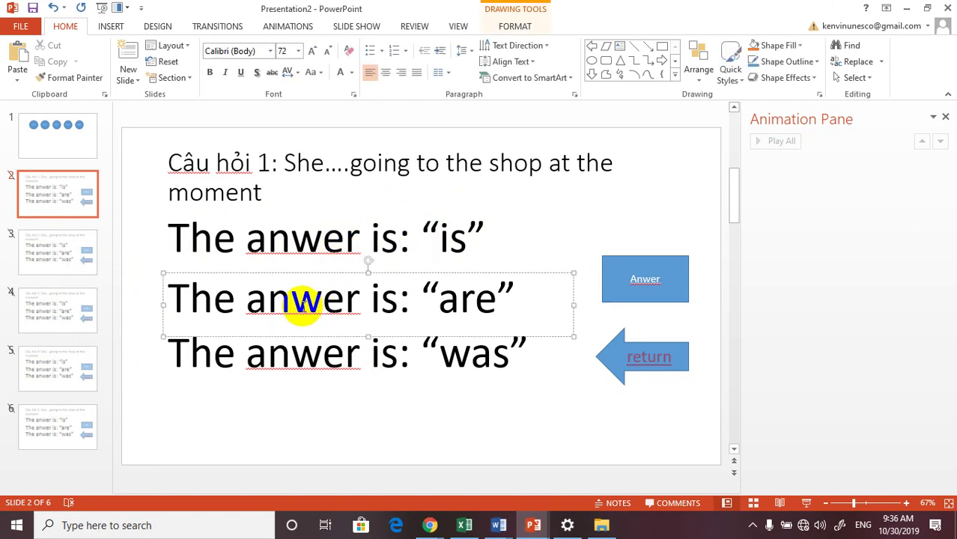
click(309, 271)
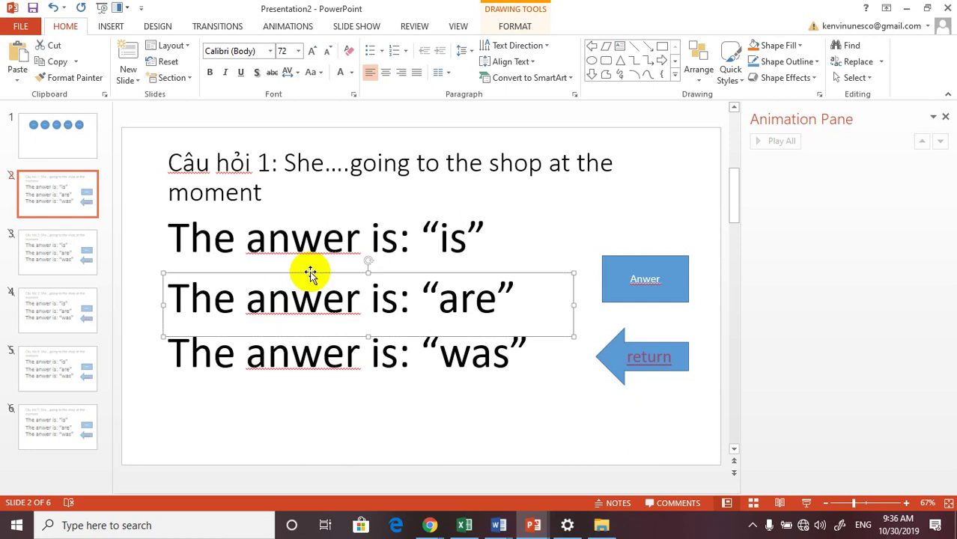
click(287, 30)
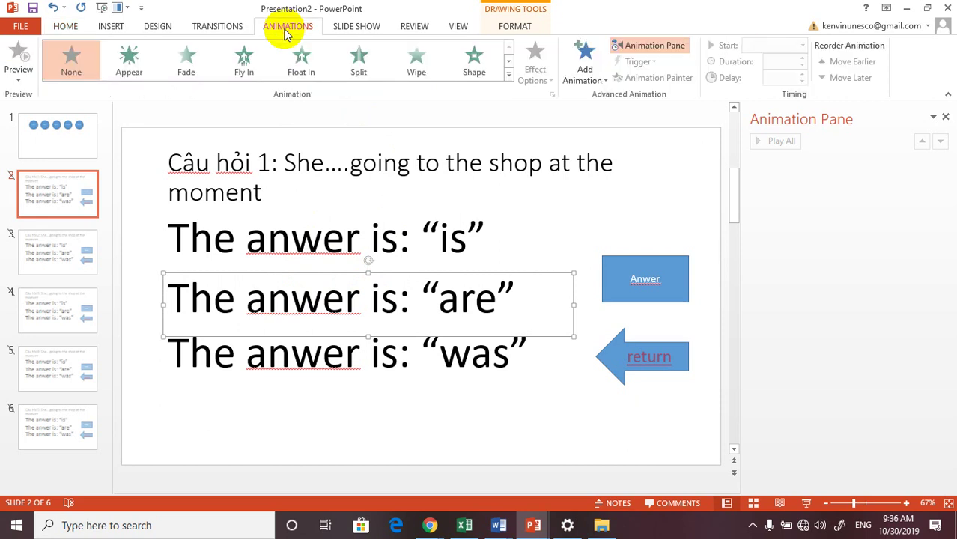
click(510, 81)
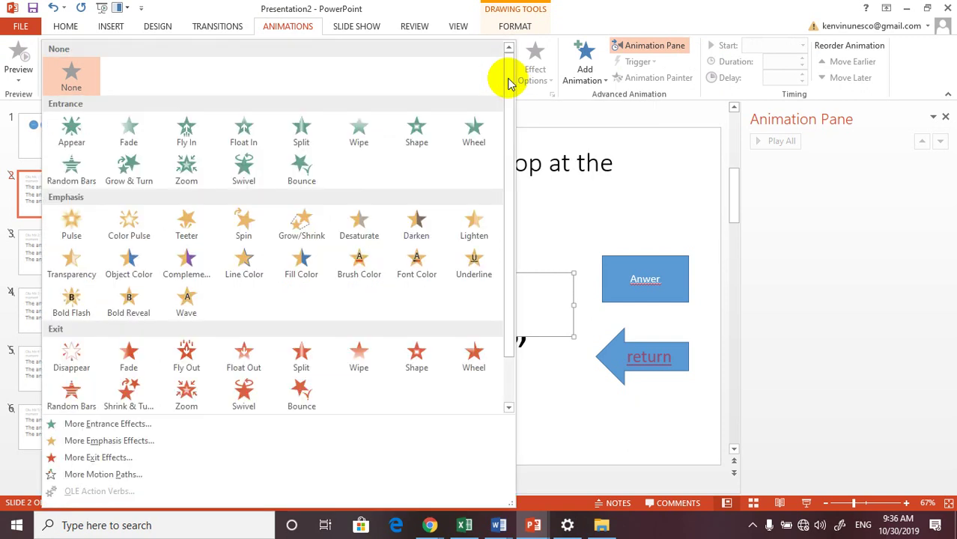
click(70, 366)
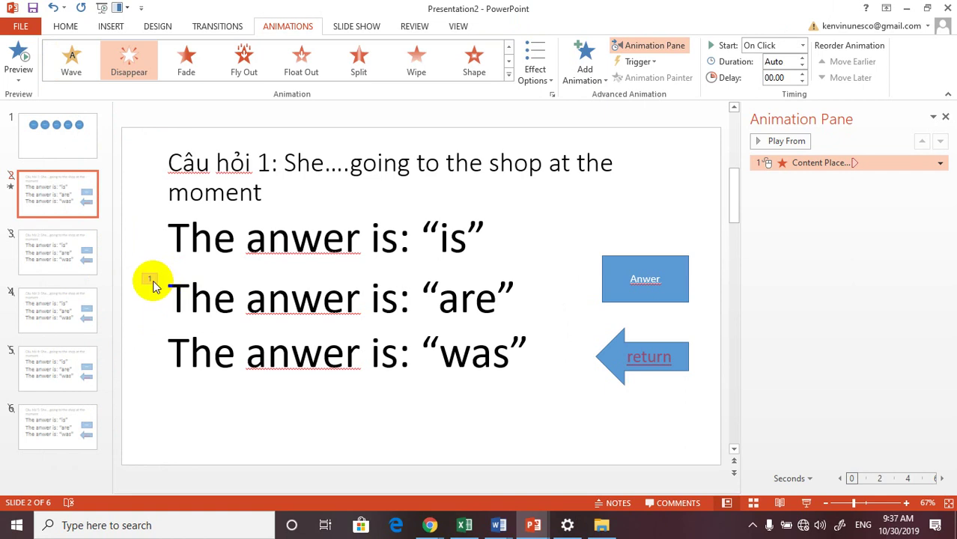
- Give the 'was' answer line a Disappear exit effect too
click(191, 352)
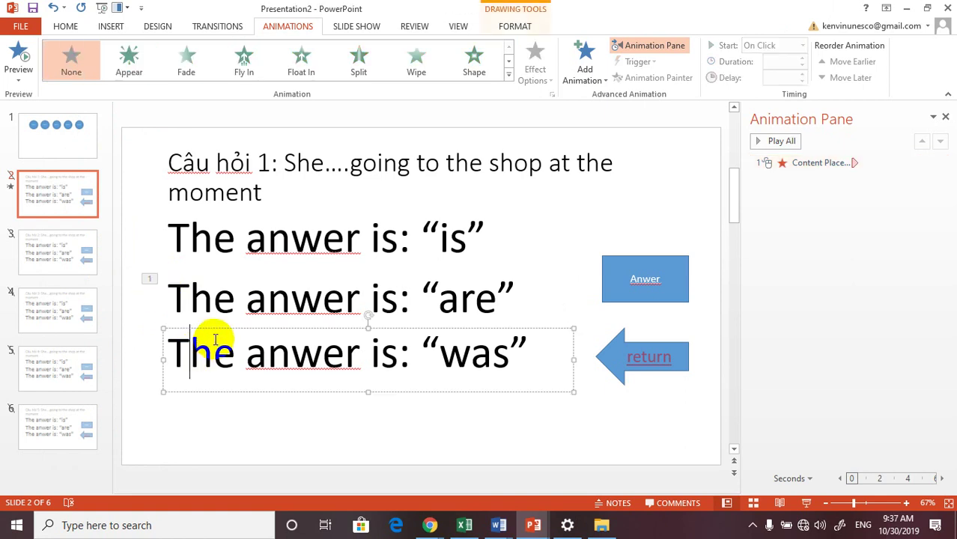
click(215, 329)
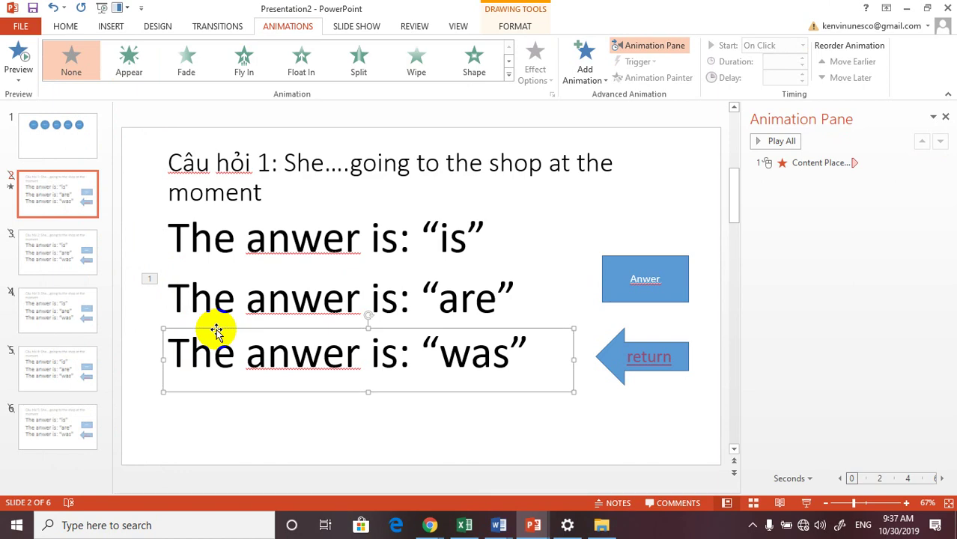
click(509, 74)
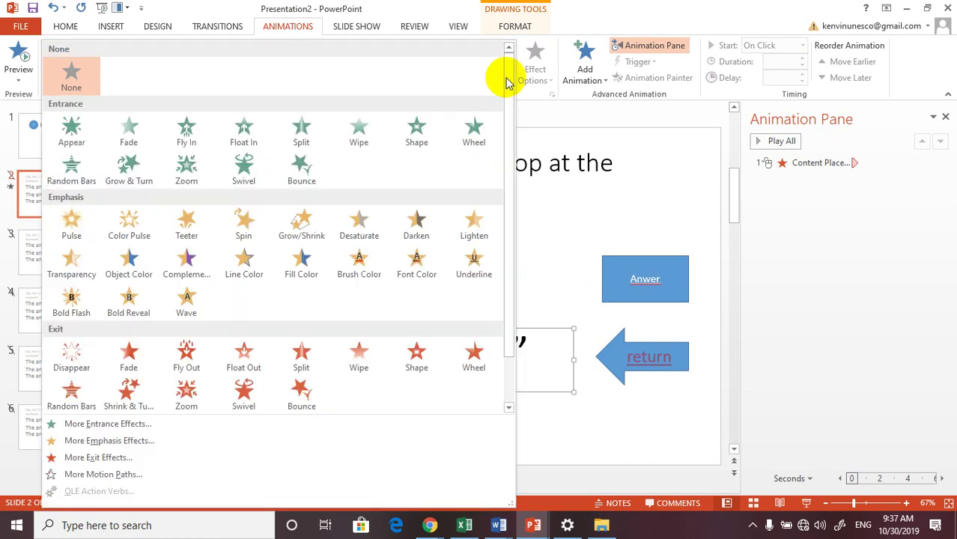
click(71, 363)
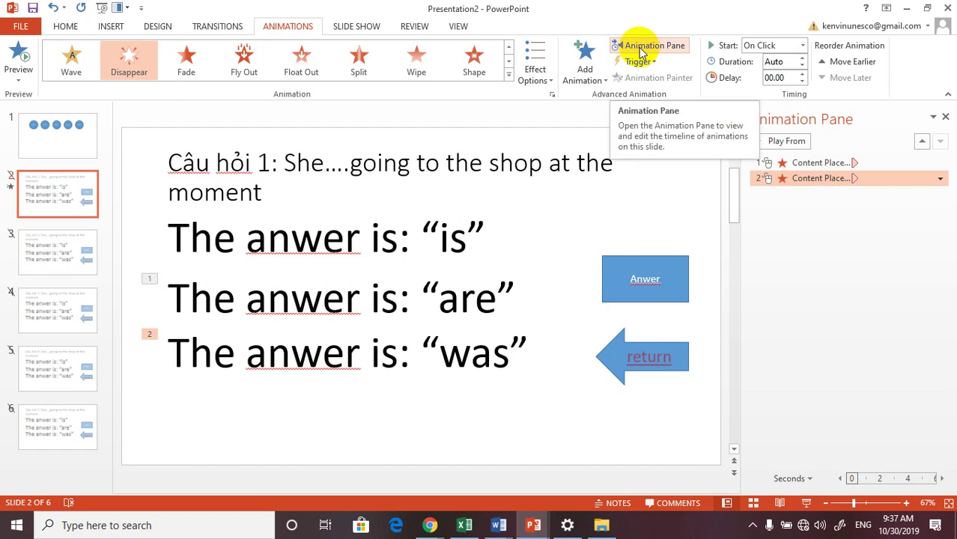
- Widen the Animation Pane and open the dropdown for the 'are' line's Disappear effect
click(669, 49)
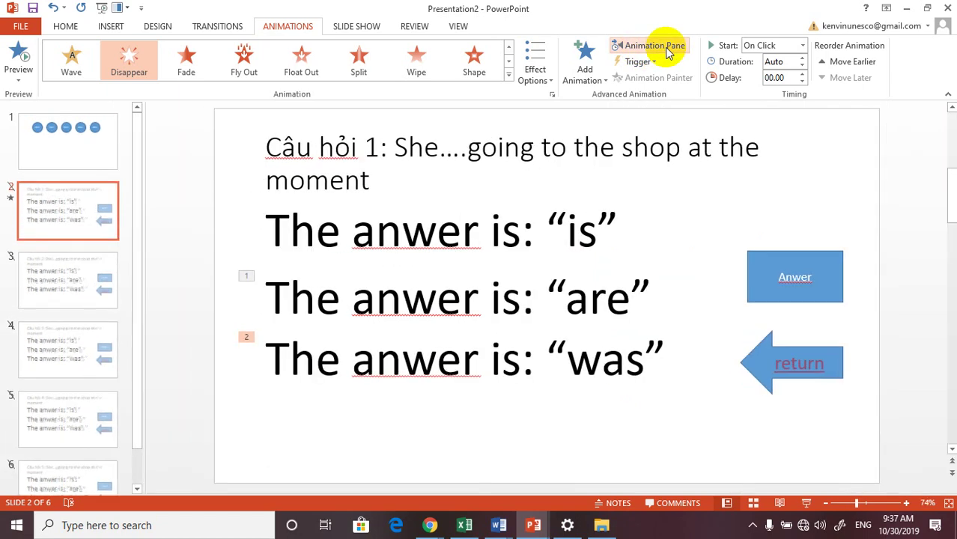
drag(742, 152, 679, 154)
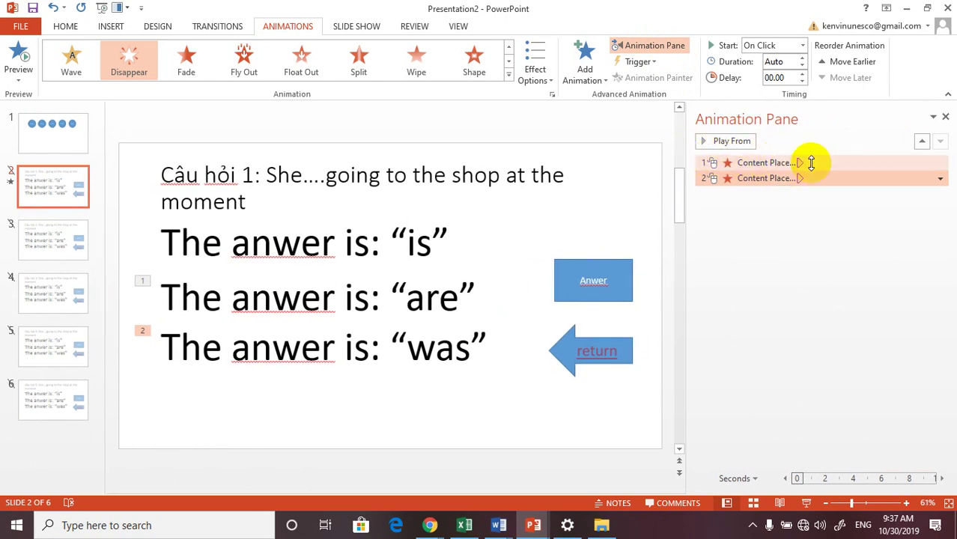
double_click(757, 164)
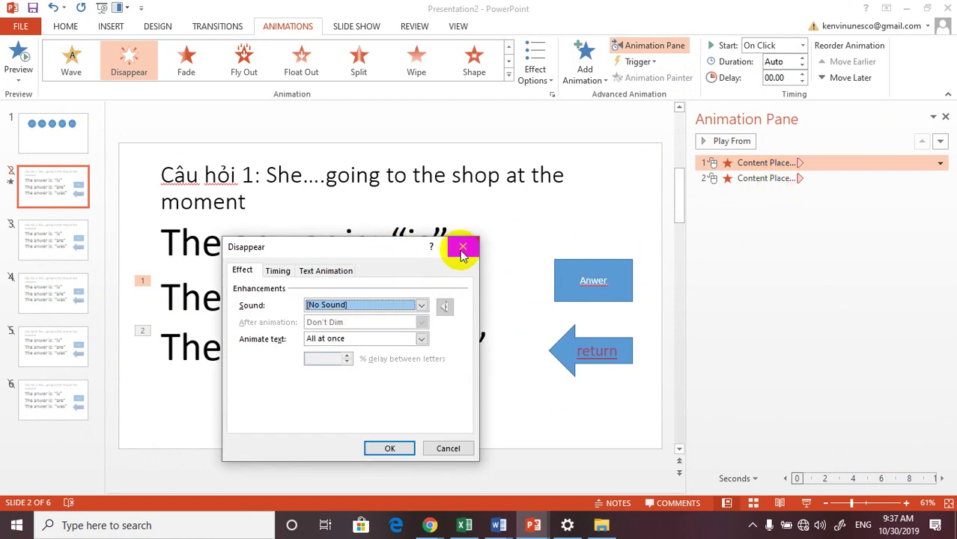
click(463, 246)
click(847, 165)
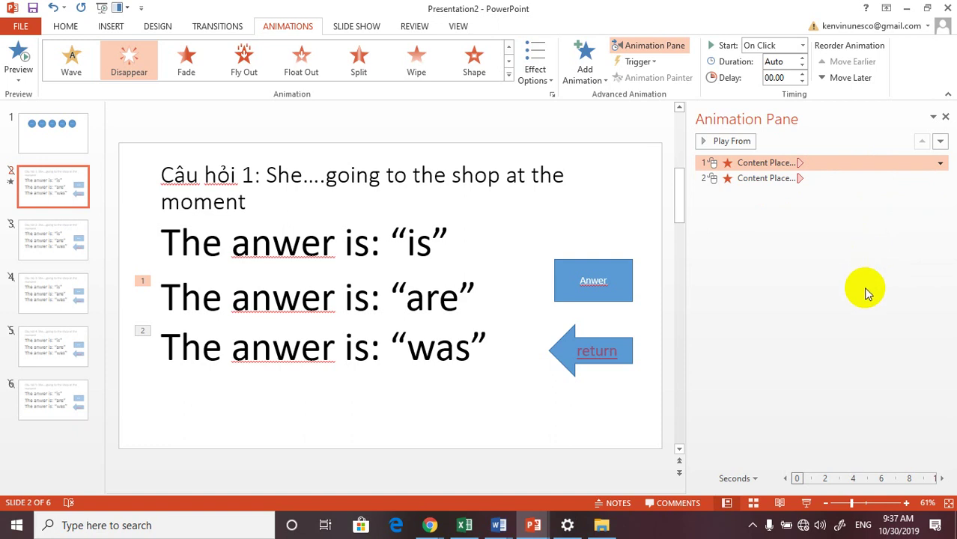
click(941, 164)
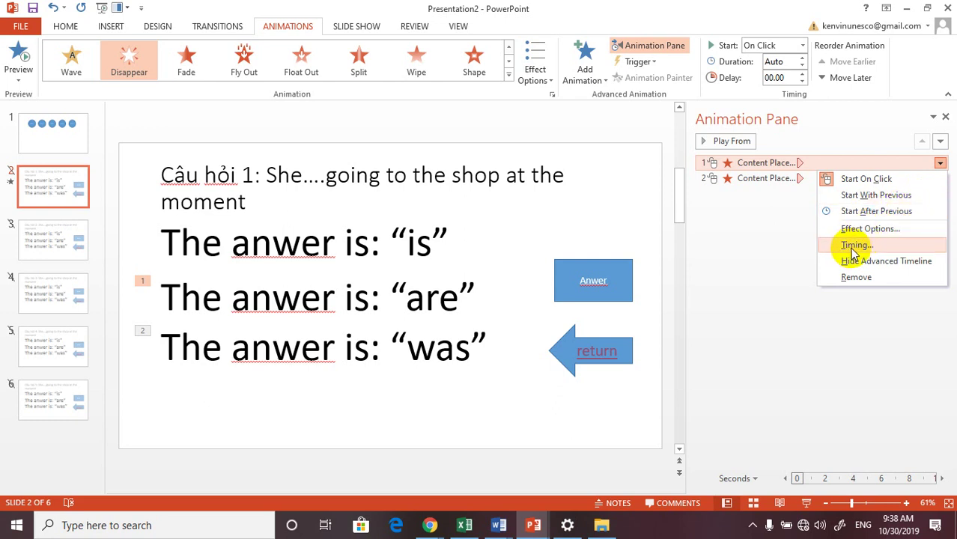
- Set the 'are' line's Disappear effect to start on click of Rectangle 4: Anwer
click(853, 248)
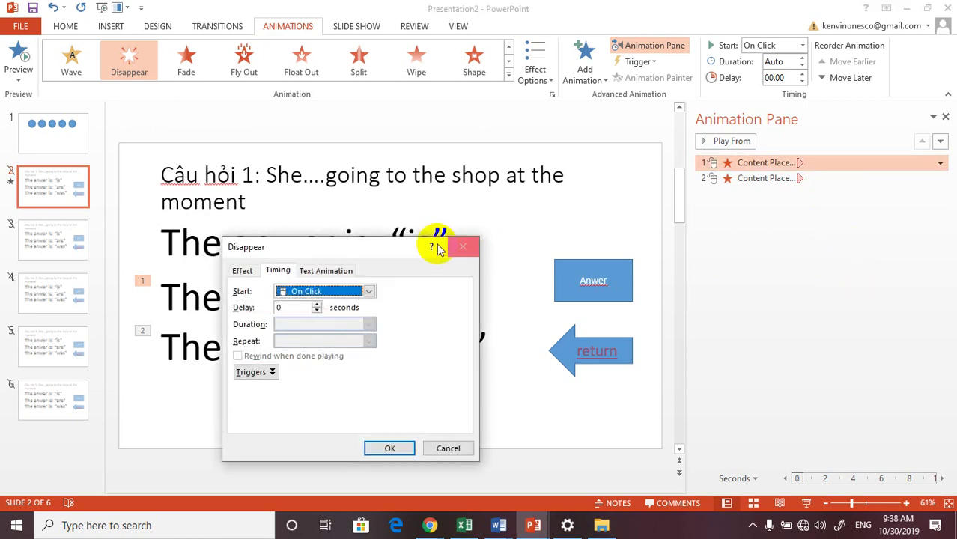
drag(385, 250, 723, 73)
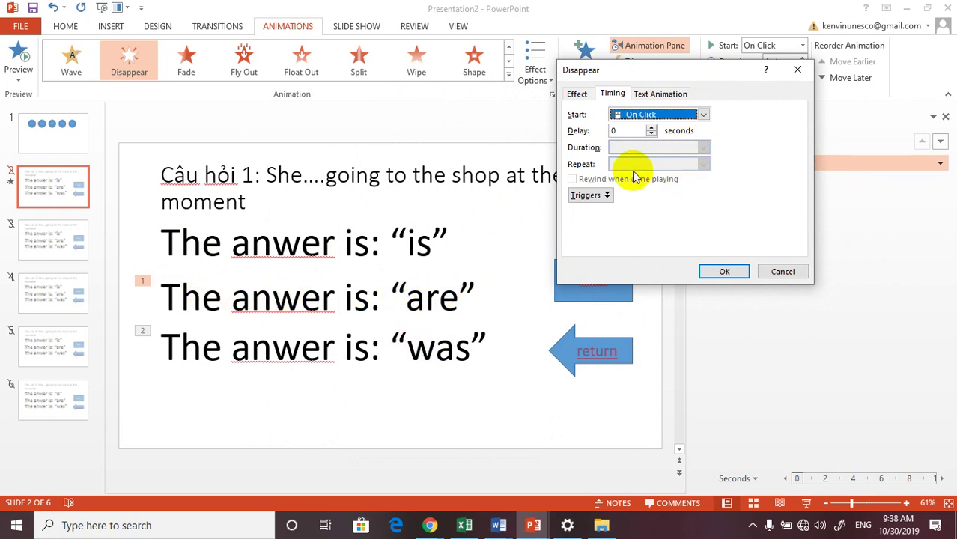
click(589, 196)
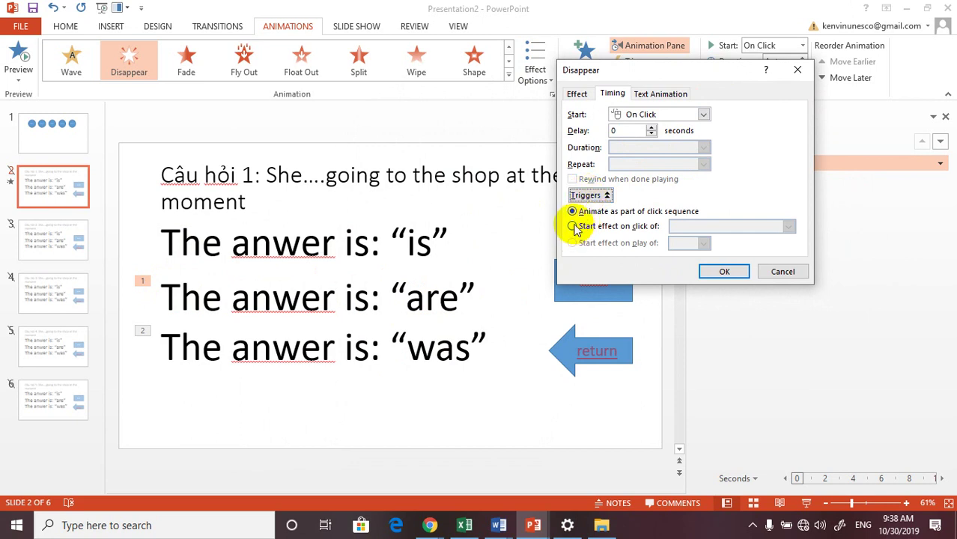
click(574, 227)
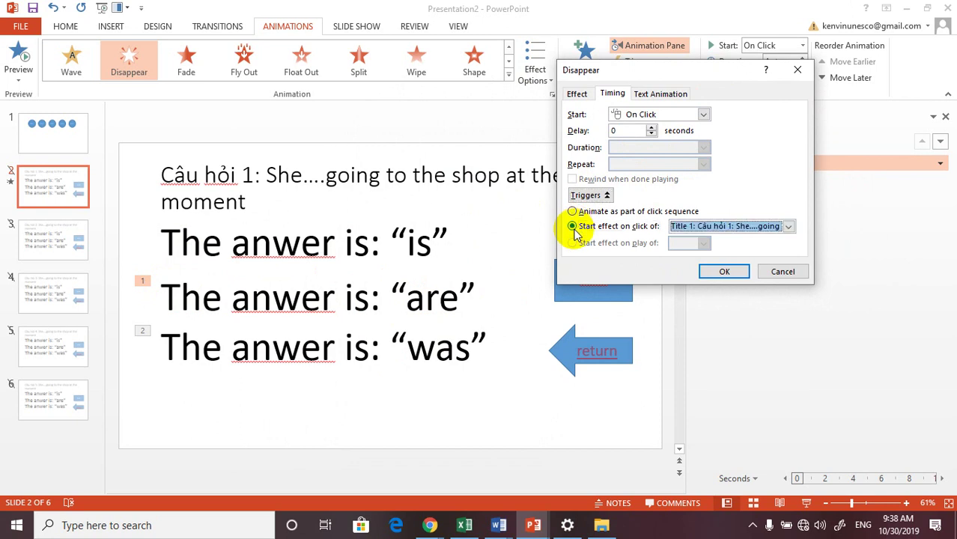
click(789, 227)
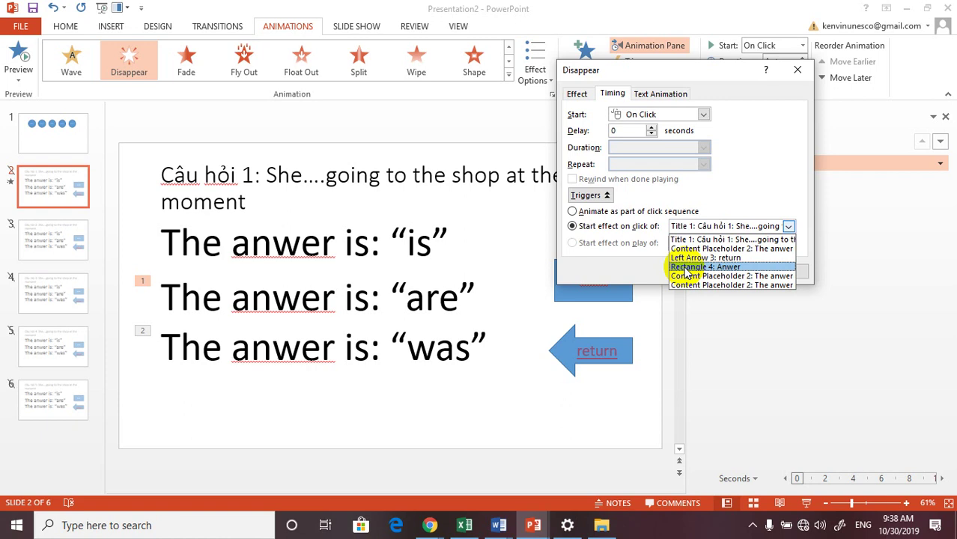
click(686, 268)
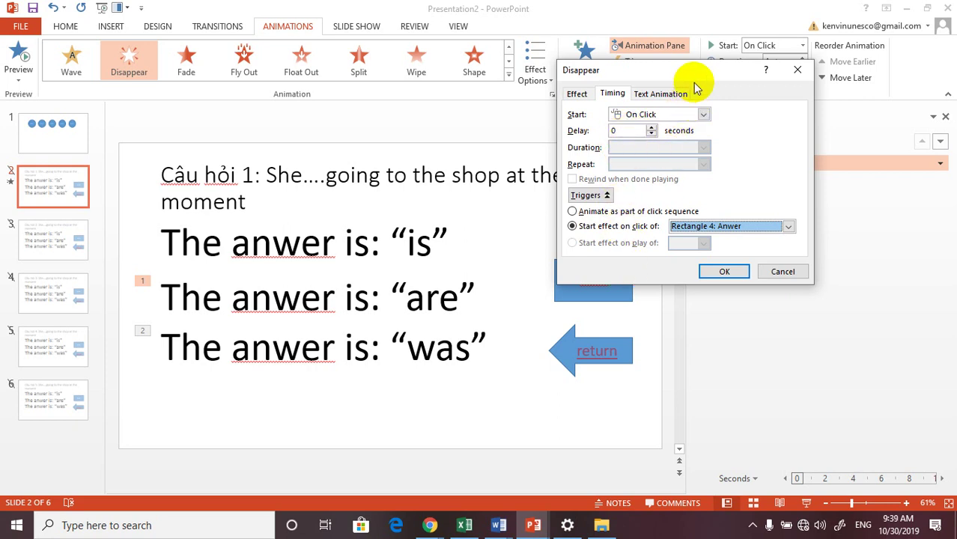
drag(694, 83, 675, 91)
click(688, 279)
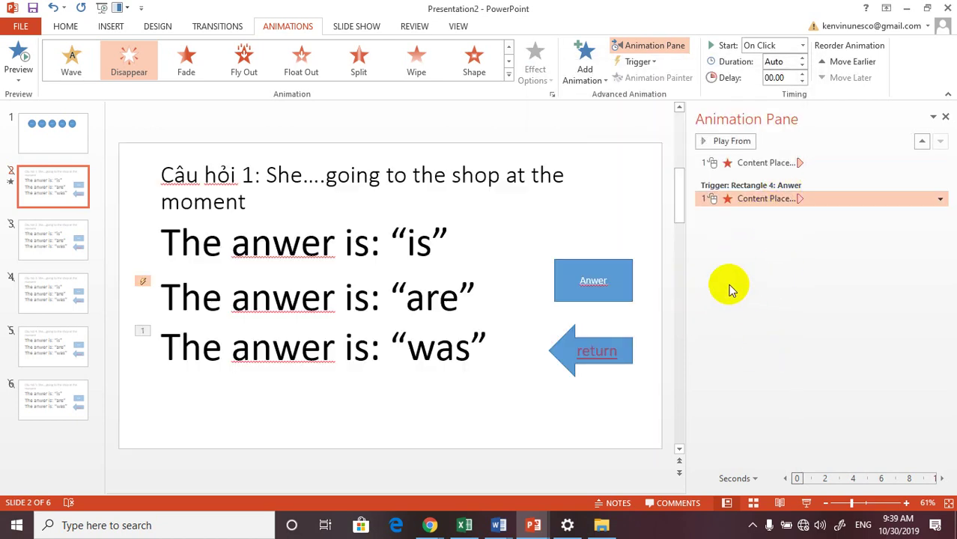
click(144, 332)
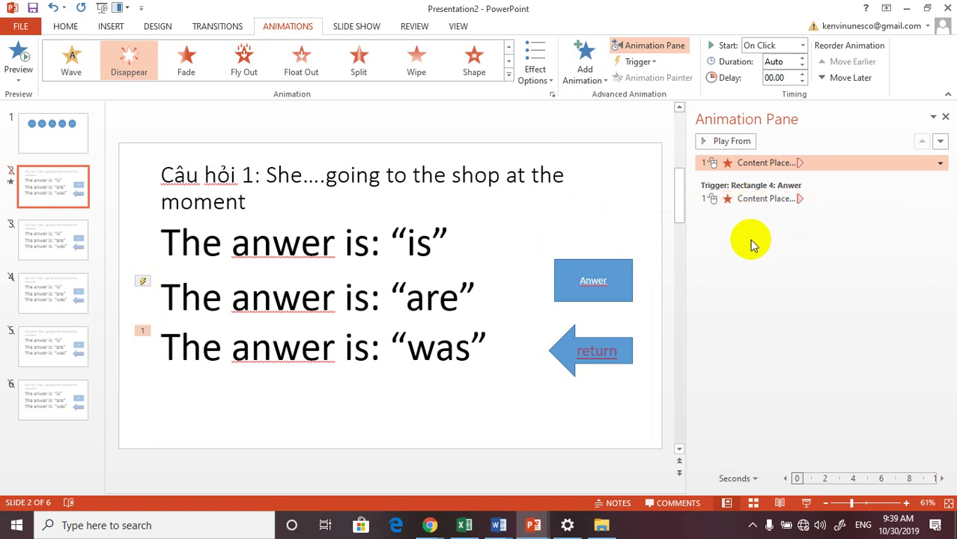
- Set the 'was' line's Disappear effect timing to trigger on click of Rectangle 4: Anwer
click(141, 330)
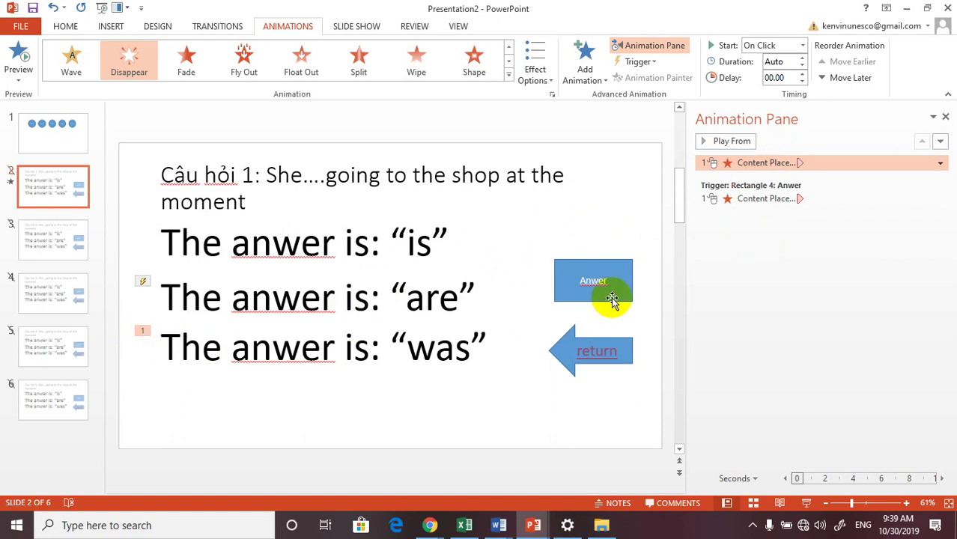
click(939, 163)
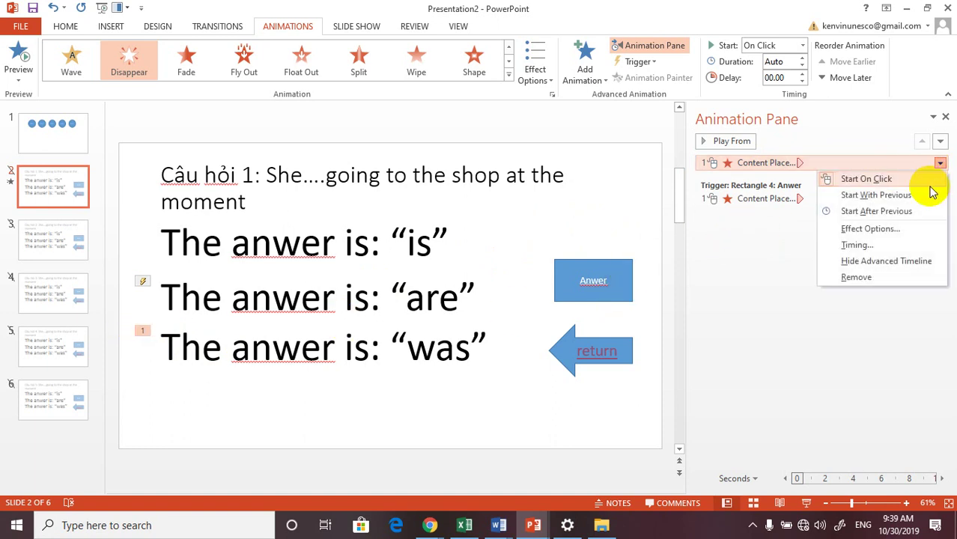
click(864, 247)
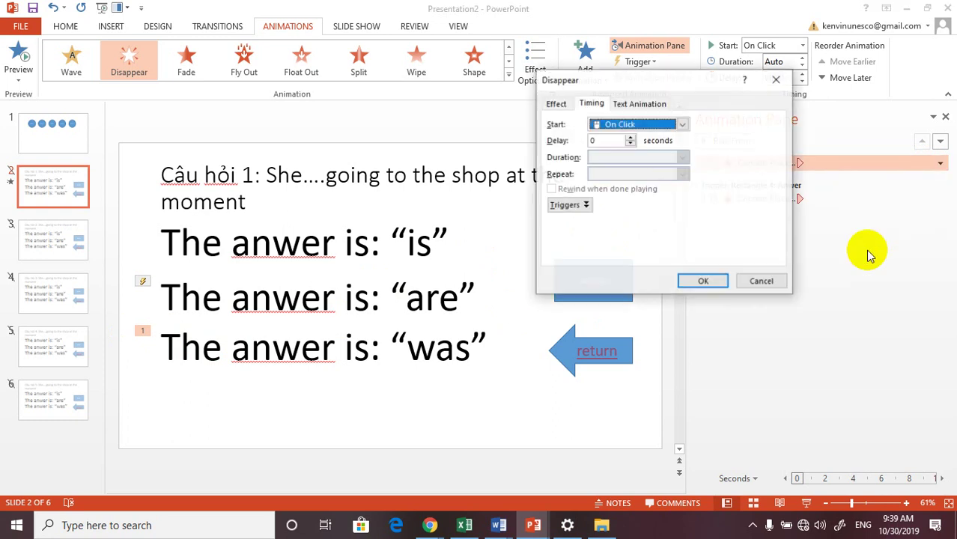
click(558, 206)
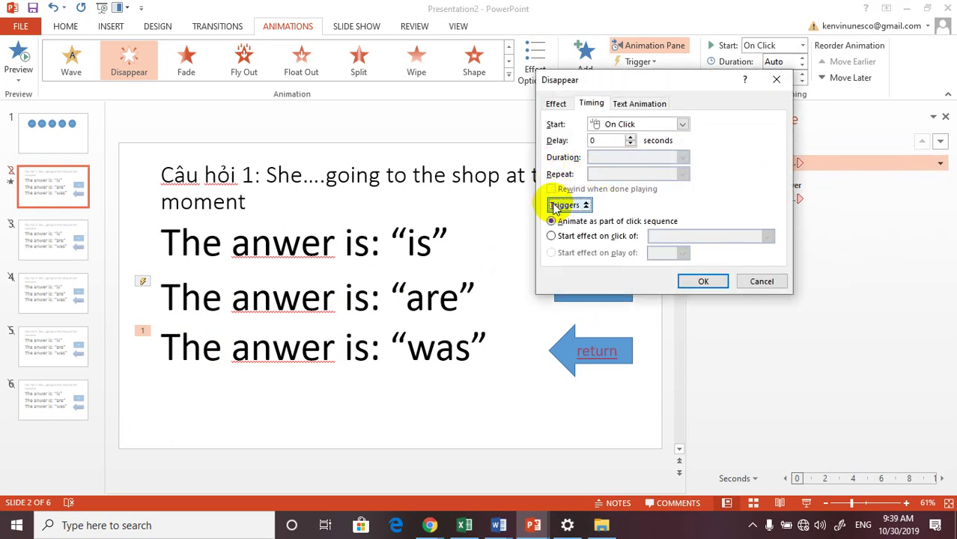
click(552, 236)
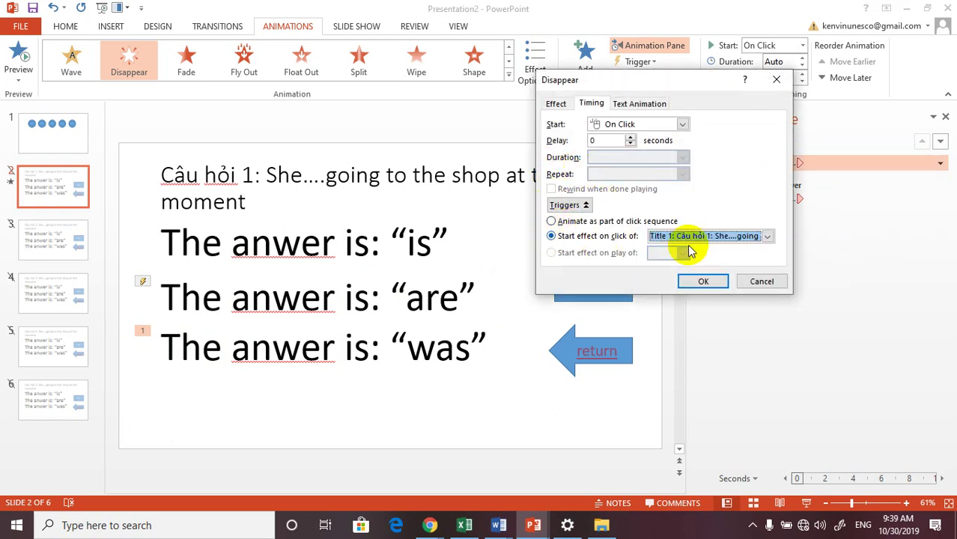
click(767, 237)
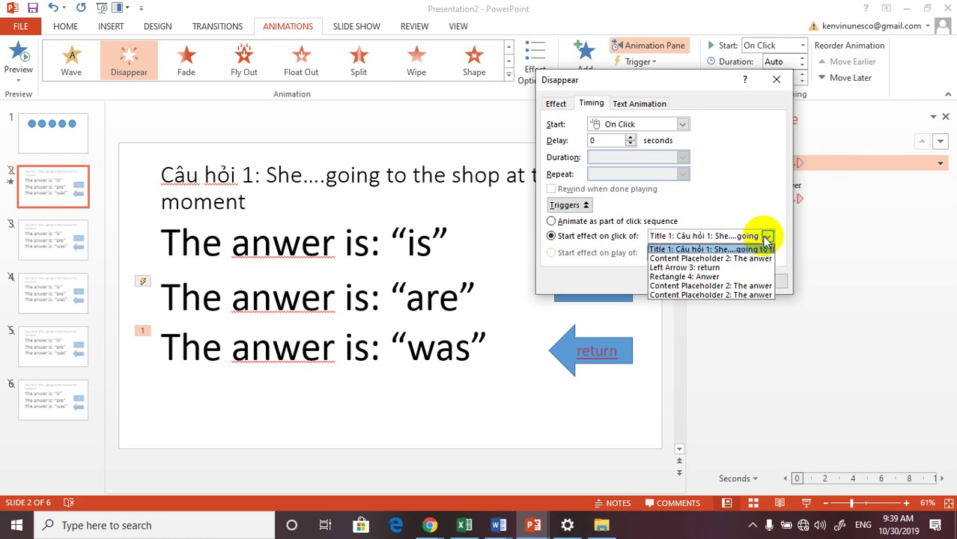
click(669, 277)
click(693, 283)
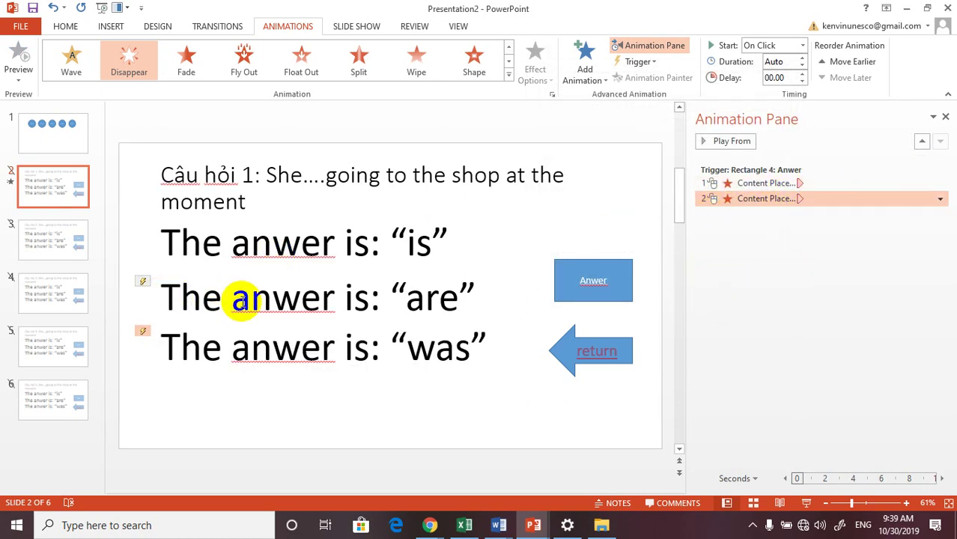
click(575, 271)
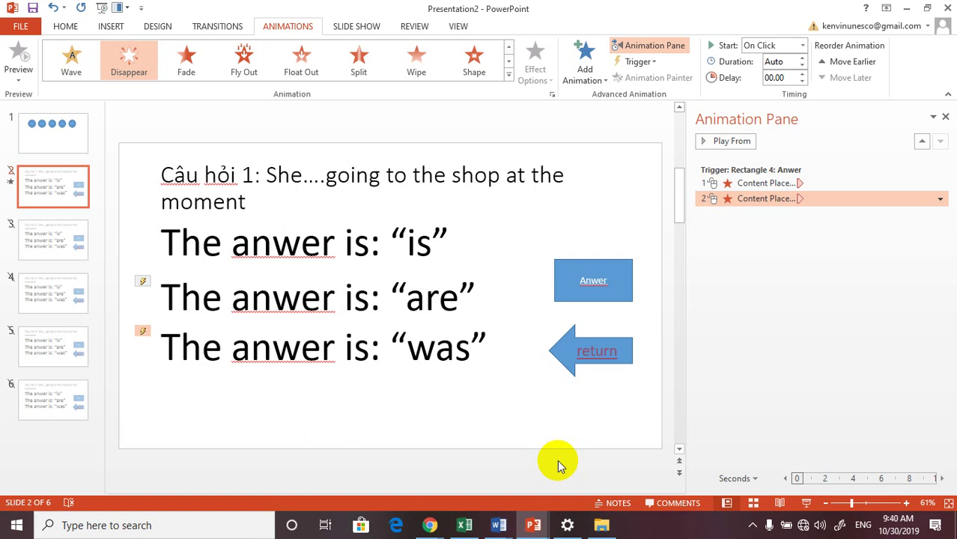
click(534, 402)
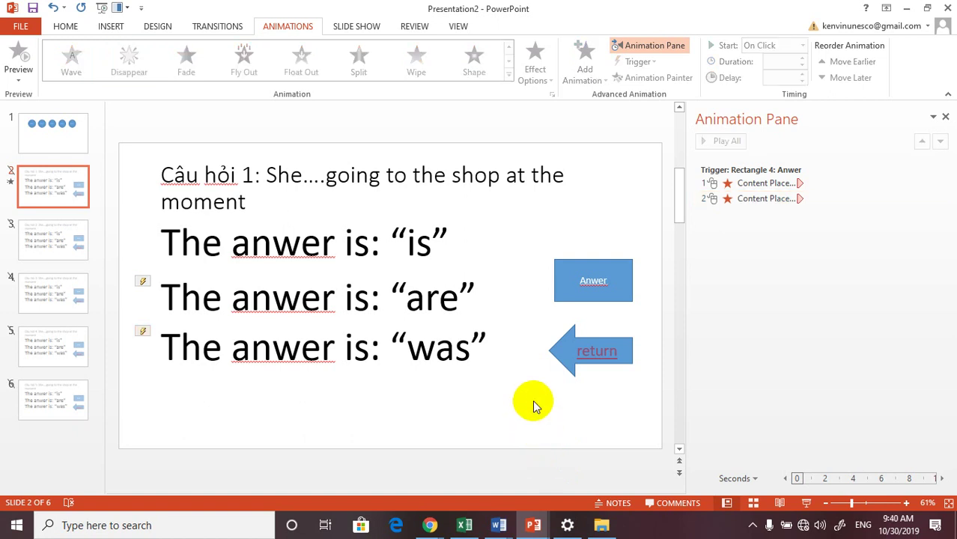
key(F5)
click(158, 135)
click(820, 256)
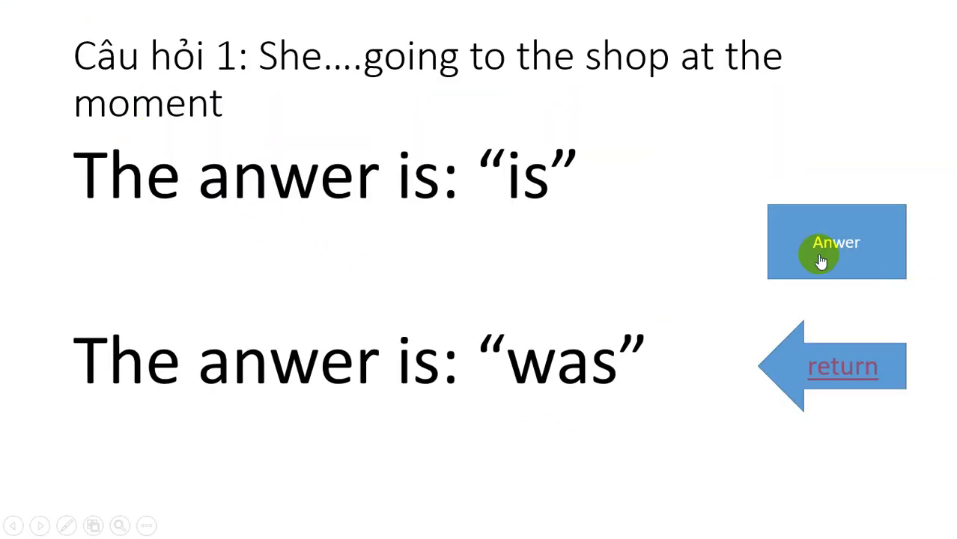
click(820, 256)
click(820, 256)
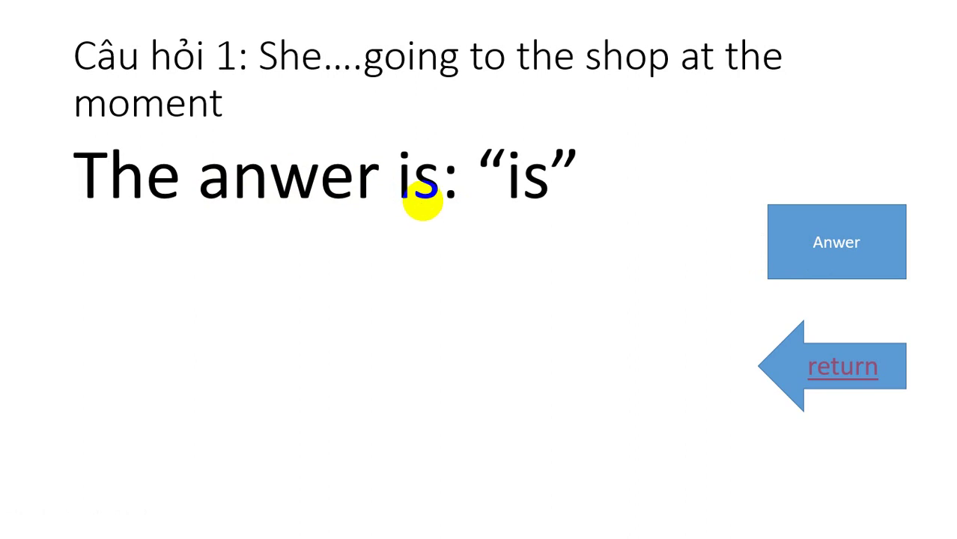
click(782, 223)
click(782, 223)
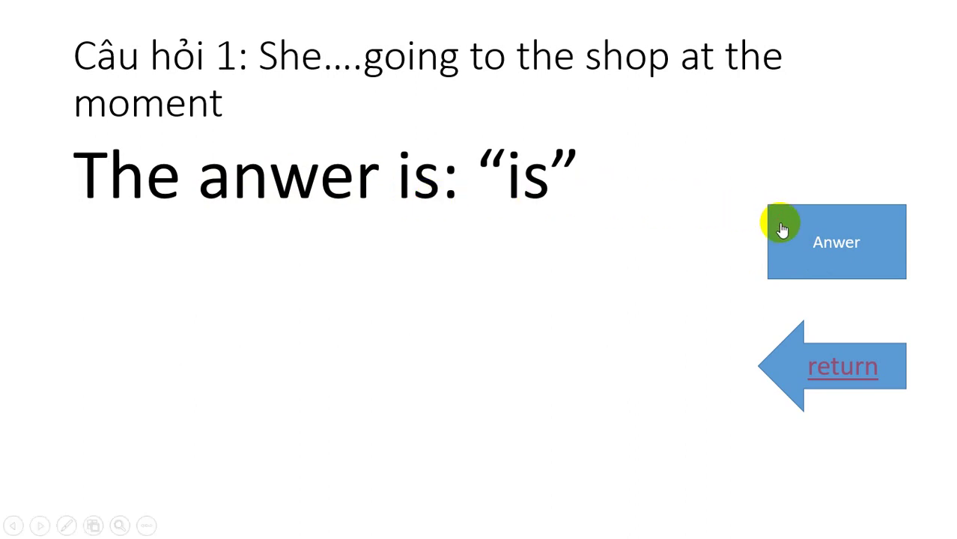
click(803, 368)
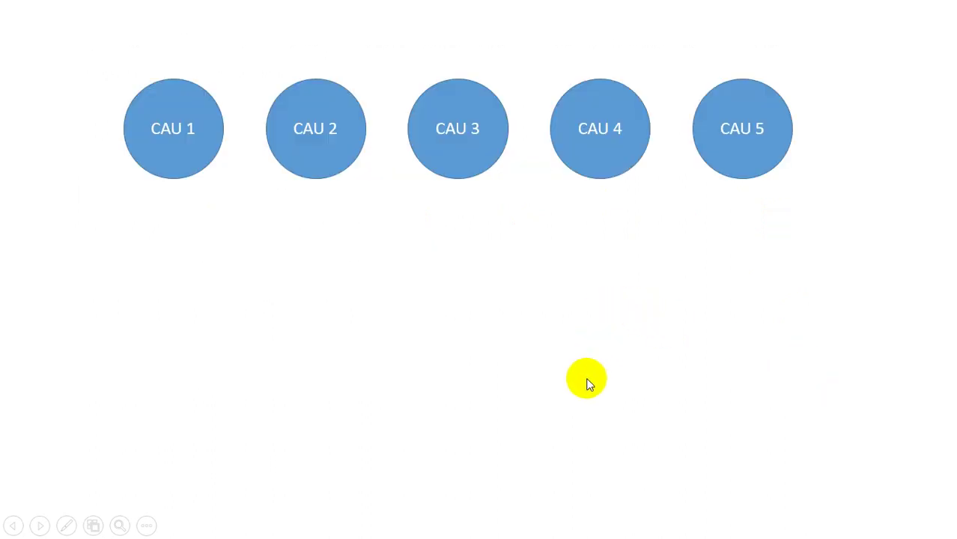
click(671, 424)
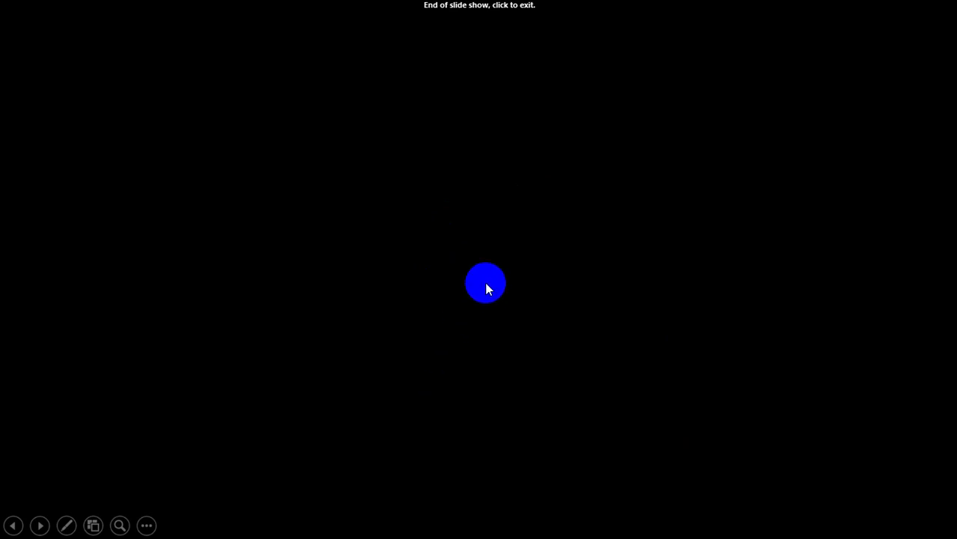
click(612, 183)
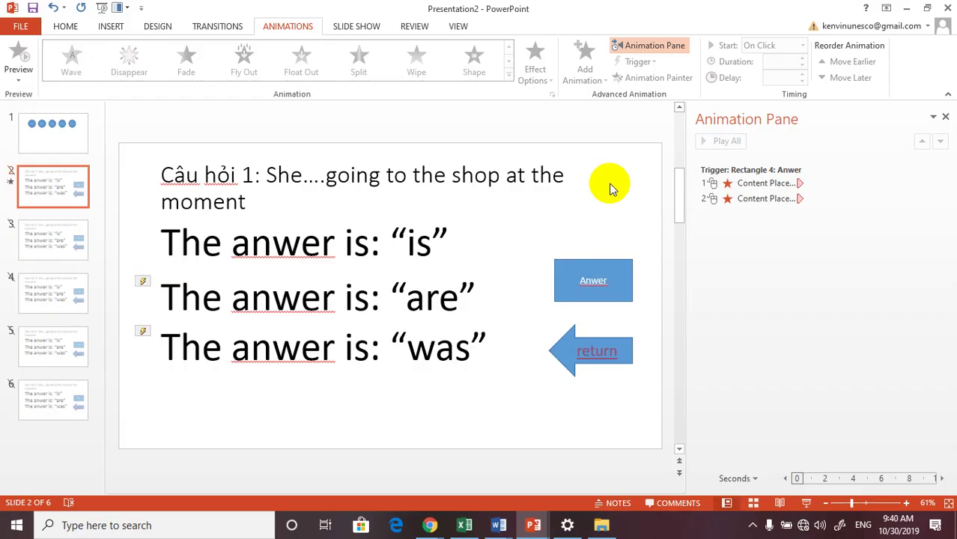
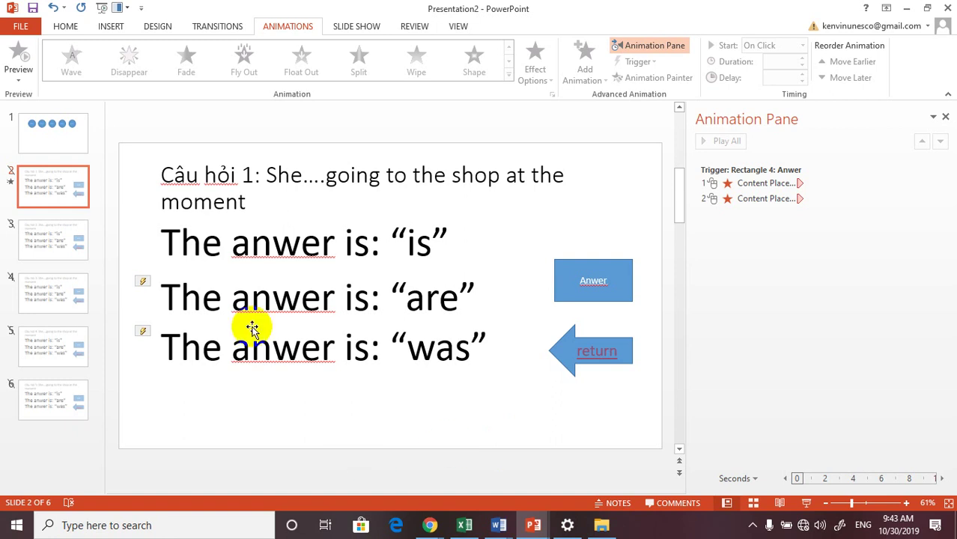
- In the Animation Pane, delete the two existing animations one after the other
click(142, 283)
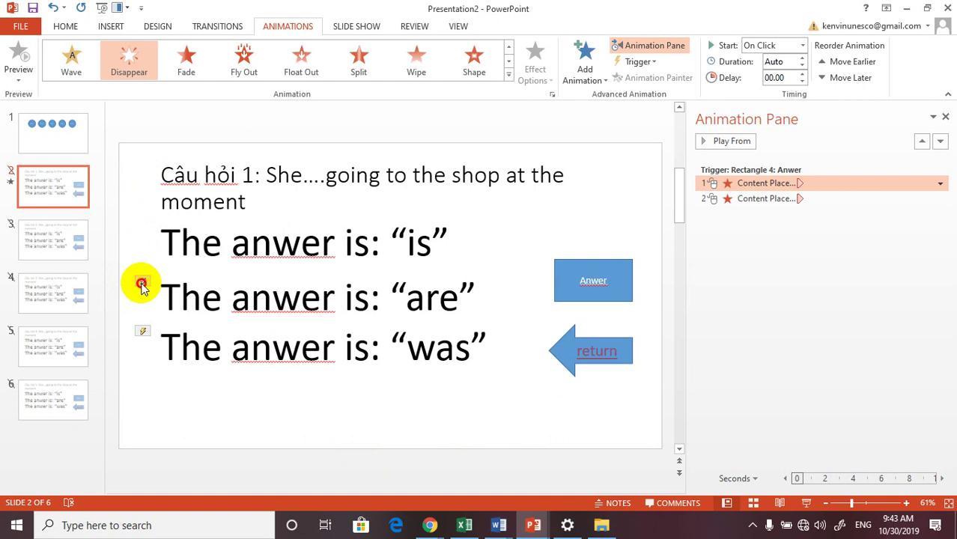
key(Delete)
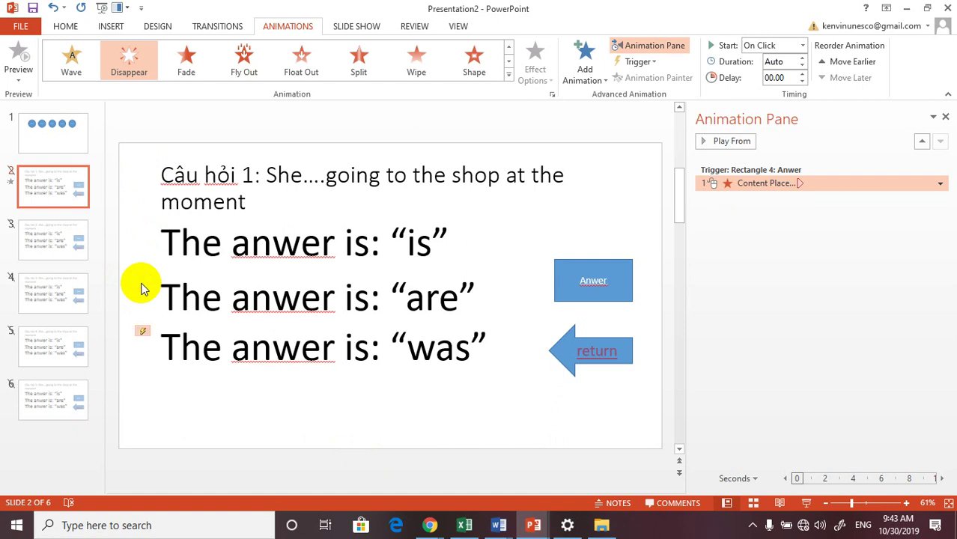
click(142, 330)
key(Delete)
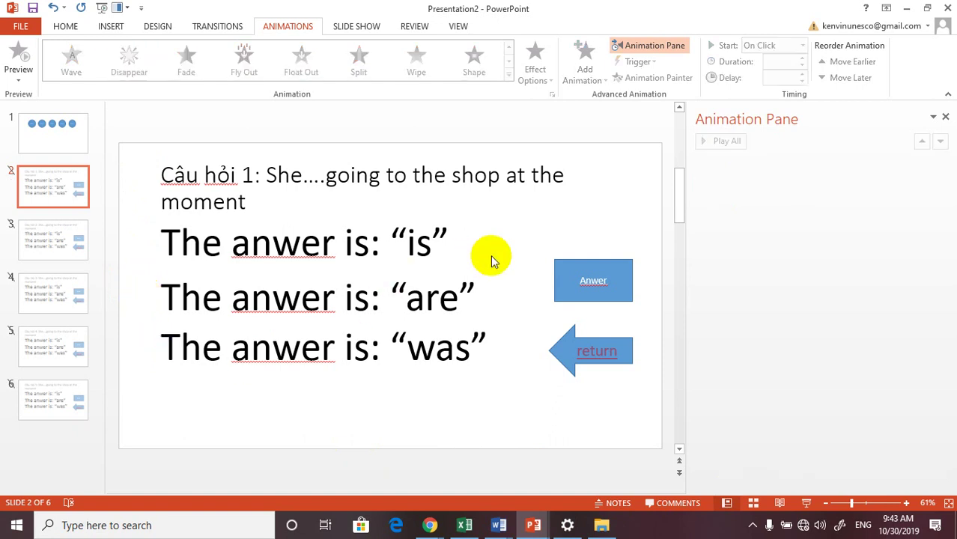
- Hide and reshow the Animation Pane, then narrow it to give the slide more room
click(650, 50)
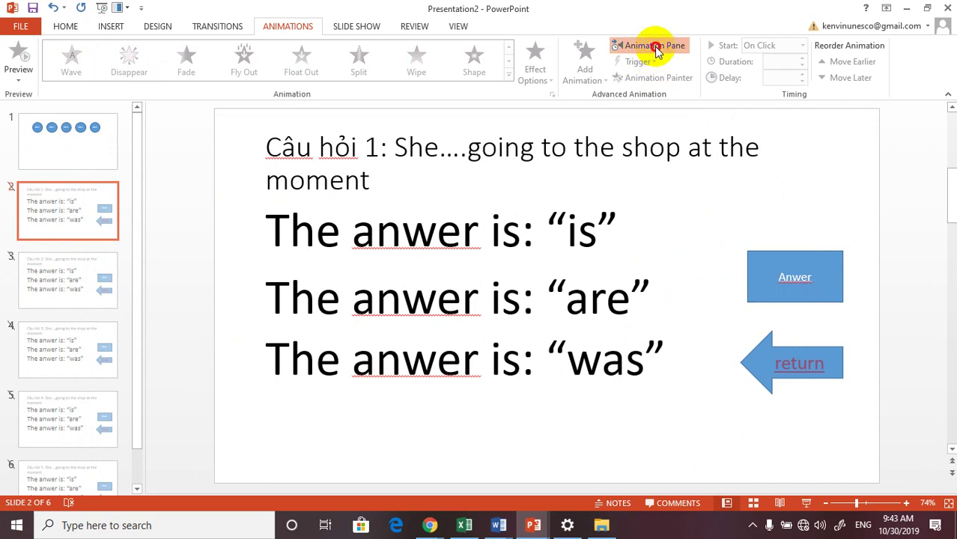
click(653, 47)
drag(685, 188, 760, 188)
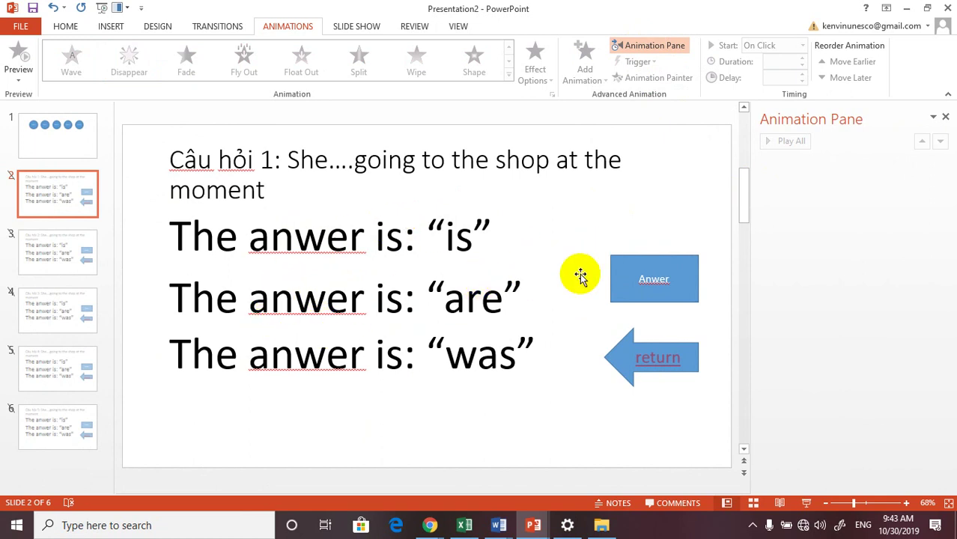
click(654, 279)
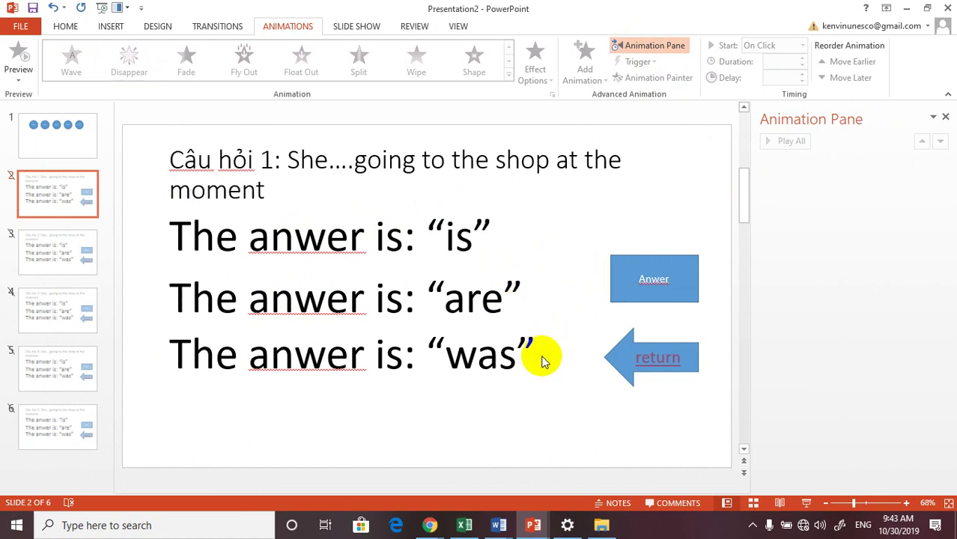
- Apply the Exit > Disappear effect to the "are" answer line
click(316, 243)
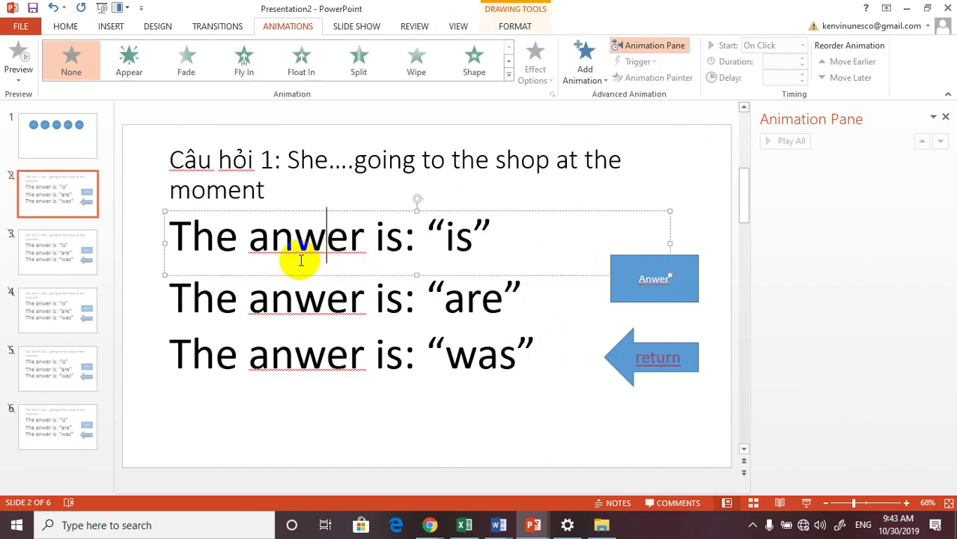
click(289, 303)
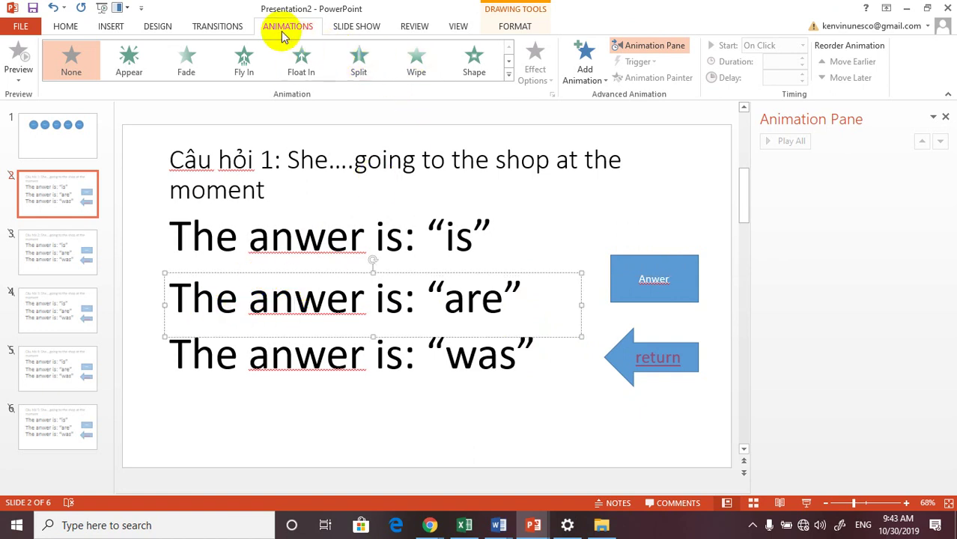
click(508, 75)
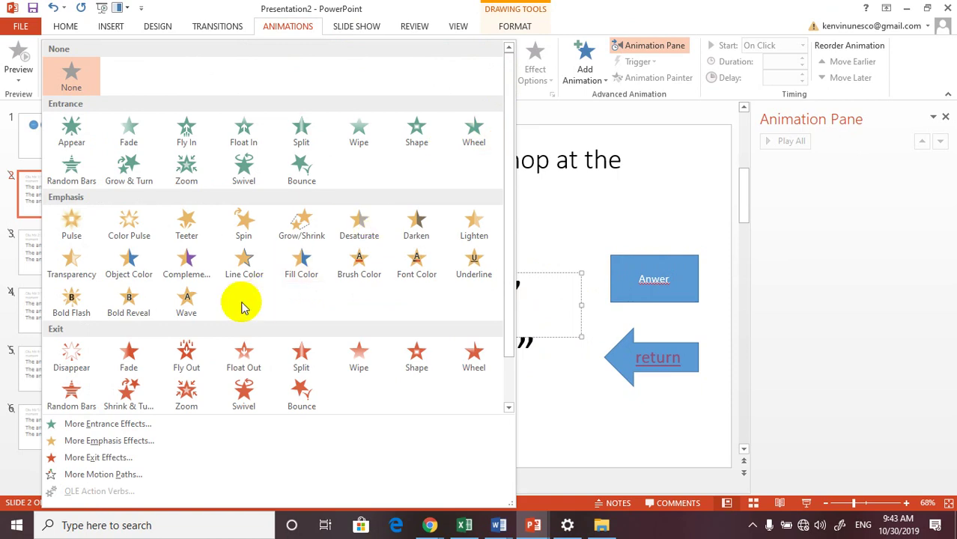
click(72, 360)
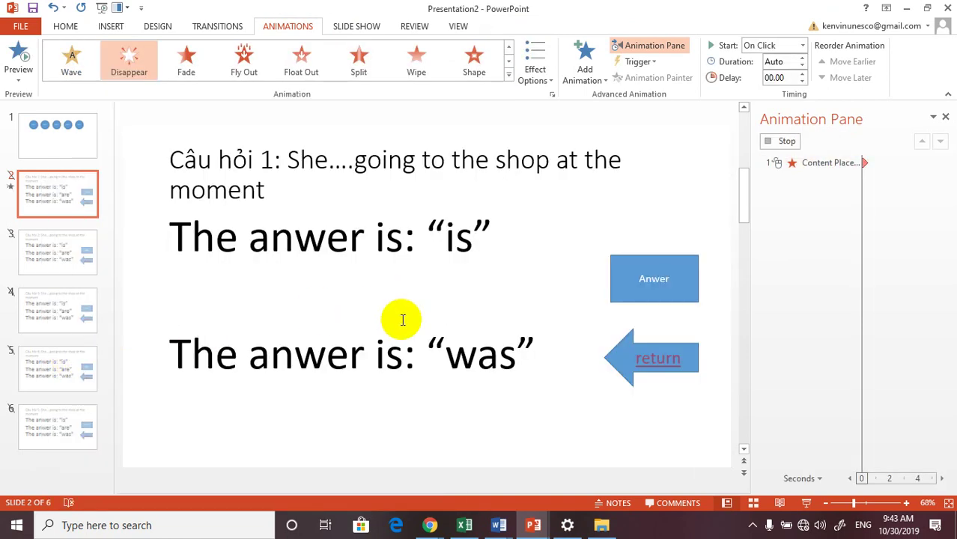
- Apply Exit > Disappear to the "was" answer line as well
click(322, 353)
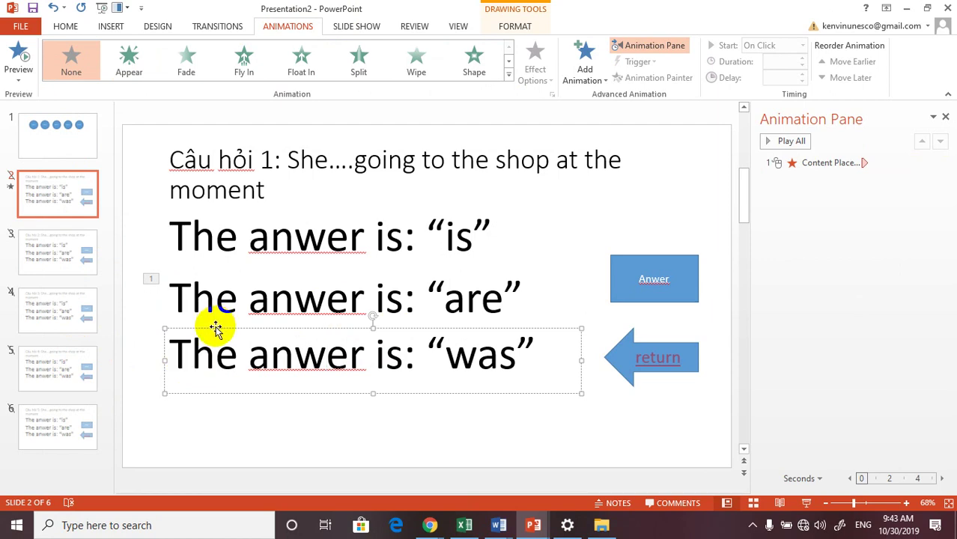
click(509, 75)
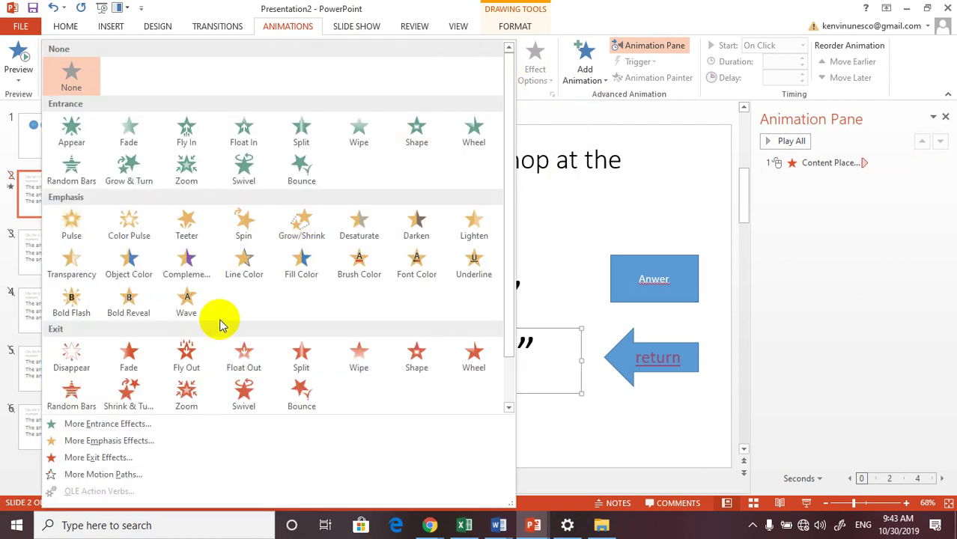
click(72, 360)
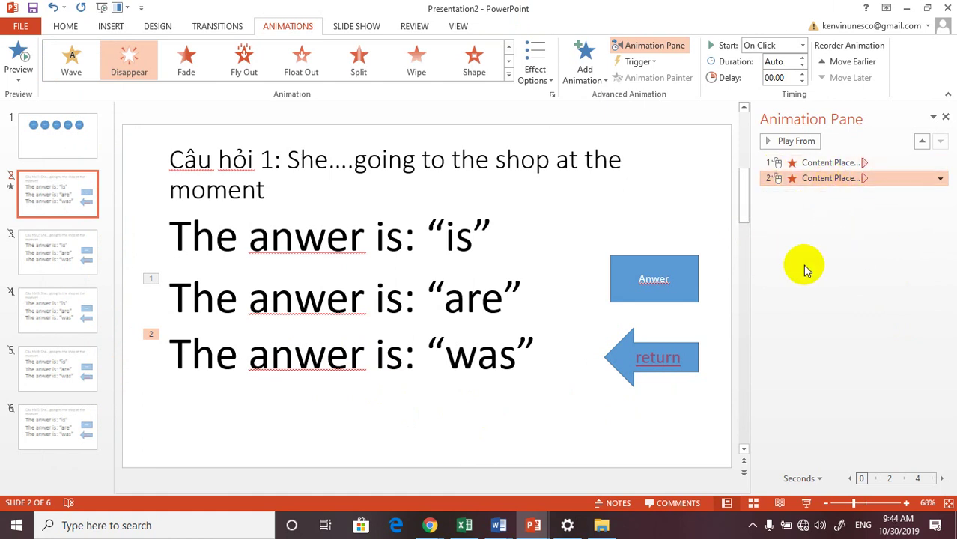
click(144, 305)
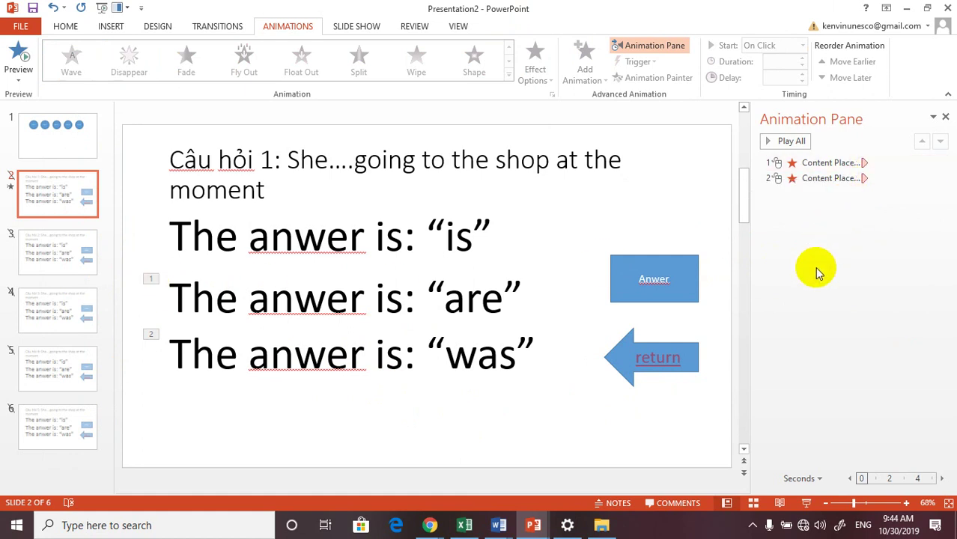
click(866, 163)
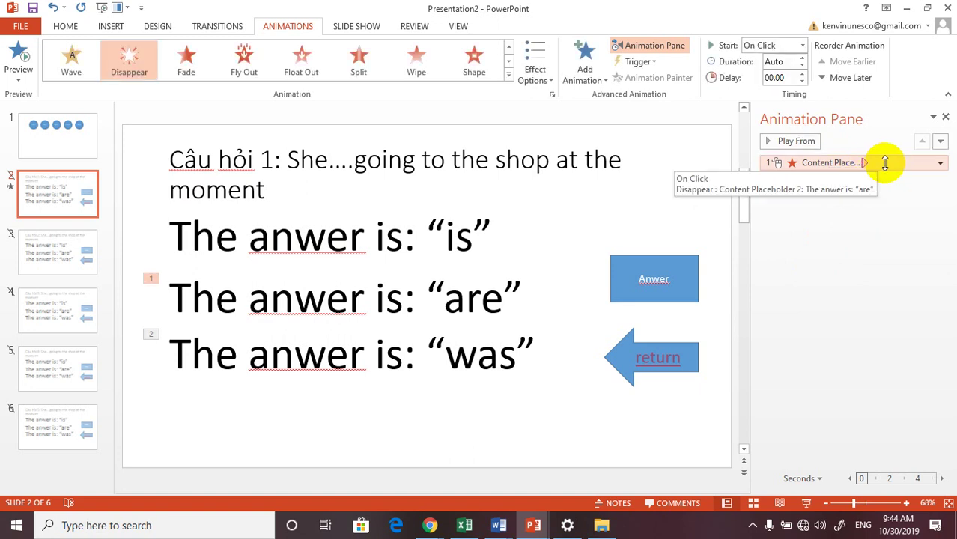
- Set the "are" line's Disappear effect to start on click of Rectangle 4: Anwer
click(941, 165)
click(856, 245)
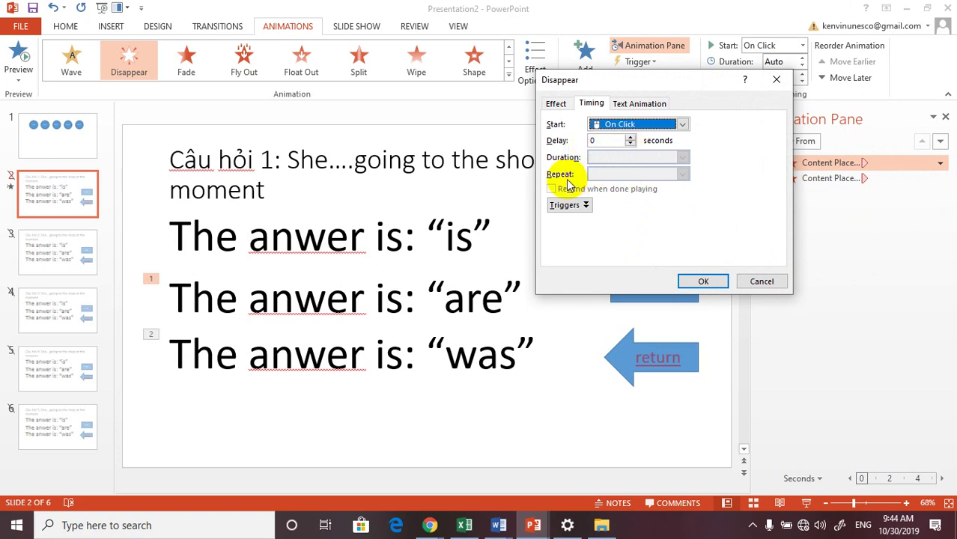
click(564, 206)
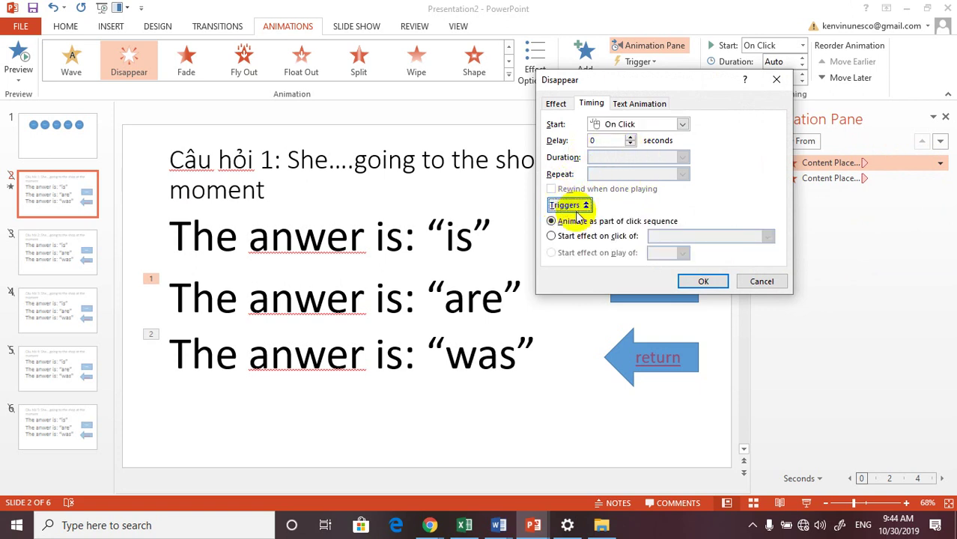
click(556, 239)
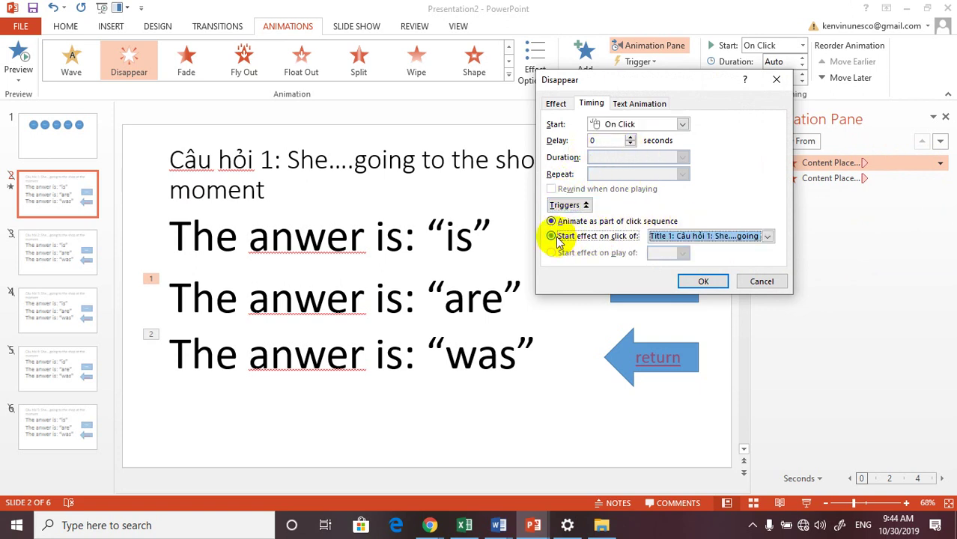
click(767, 236)
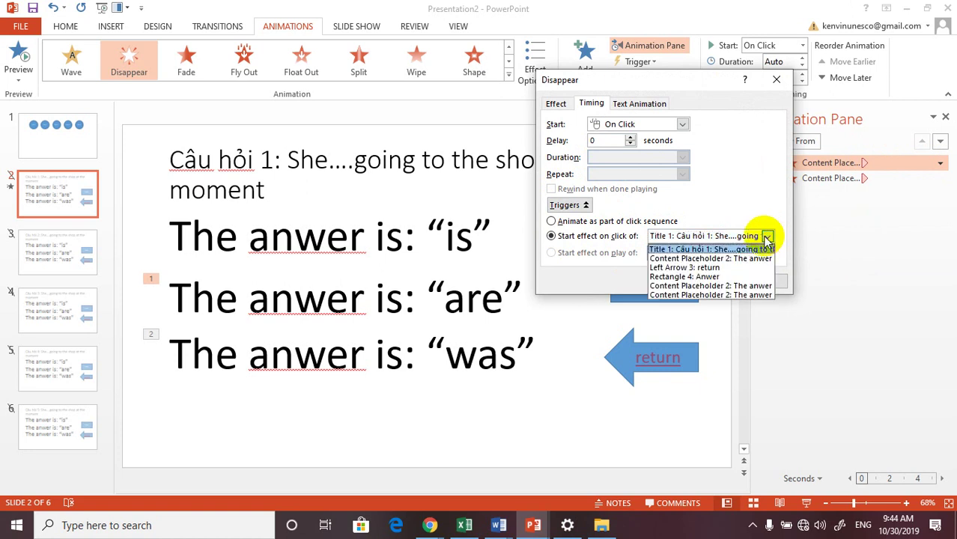
click(708, 277)
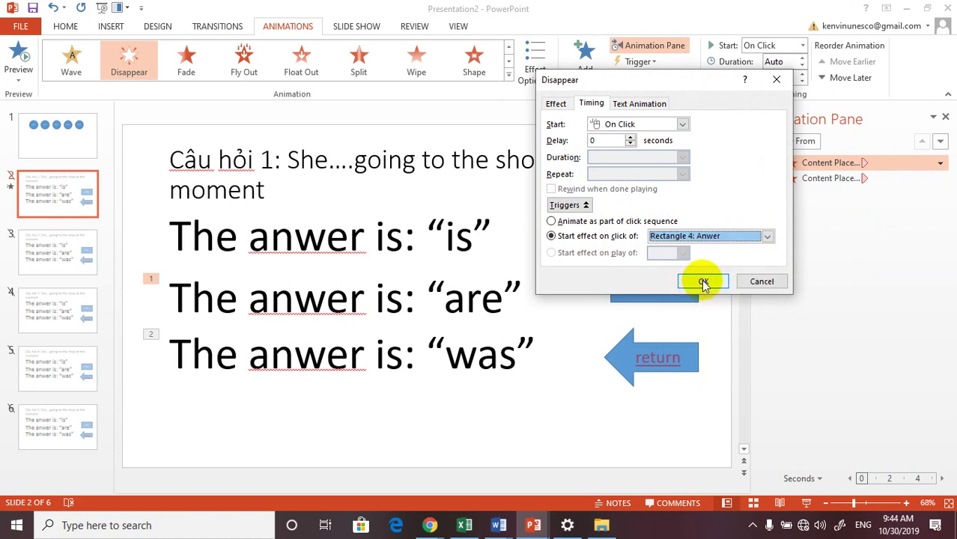
click(704, 282)
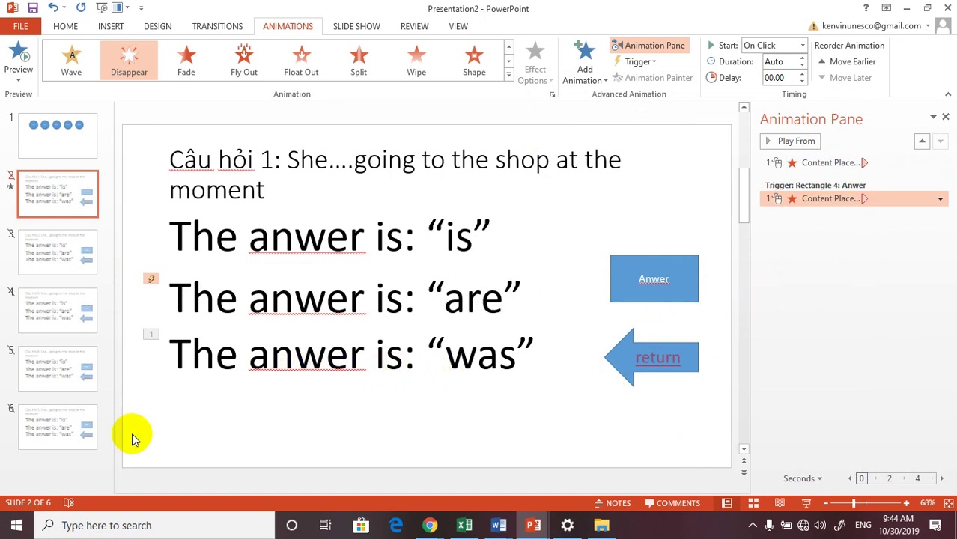
- Give the "was" line's Disappear effect the same Rectangle 4: Anwer click trigger
click(151, 334)
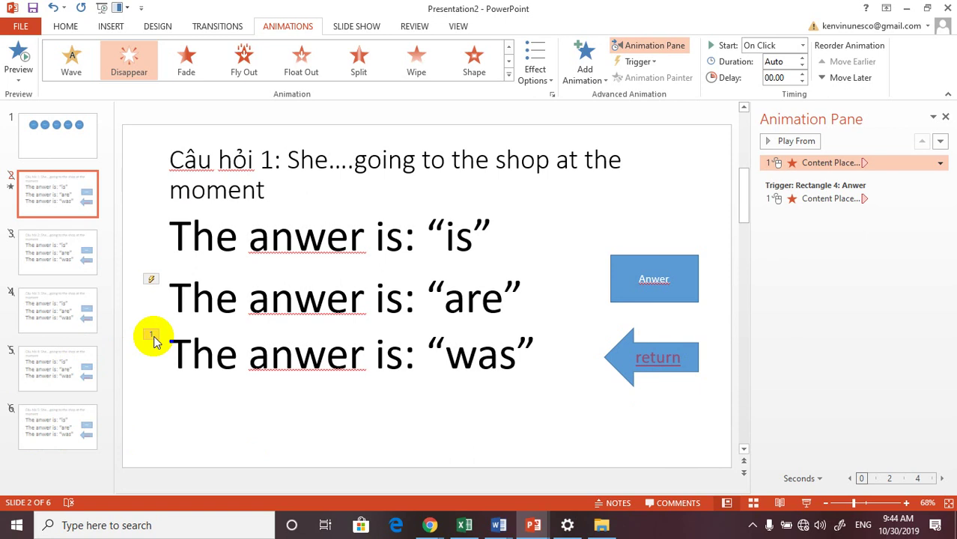
click(940, 164)
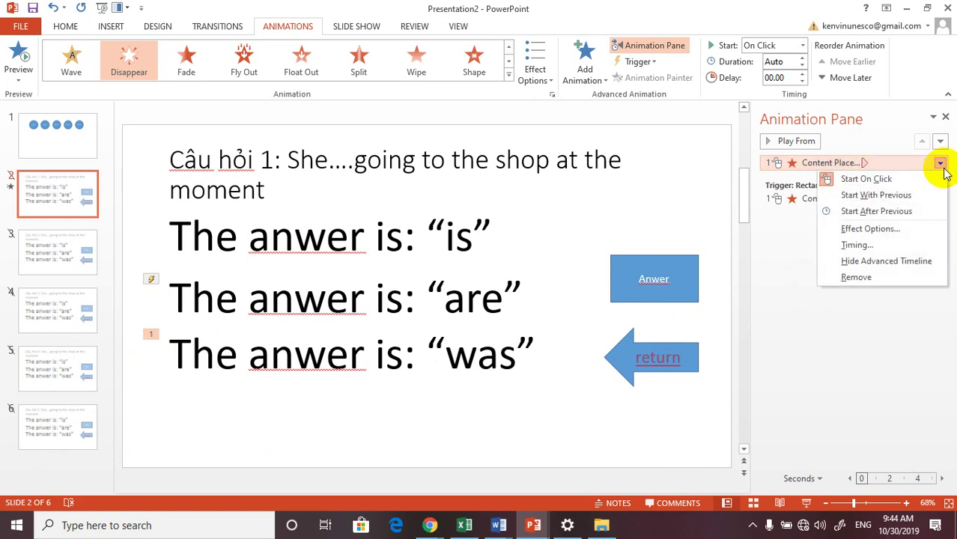
click(848, 245)
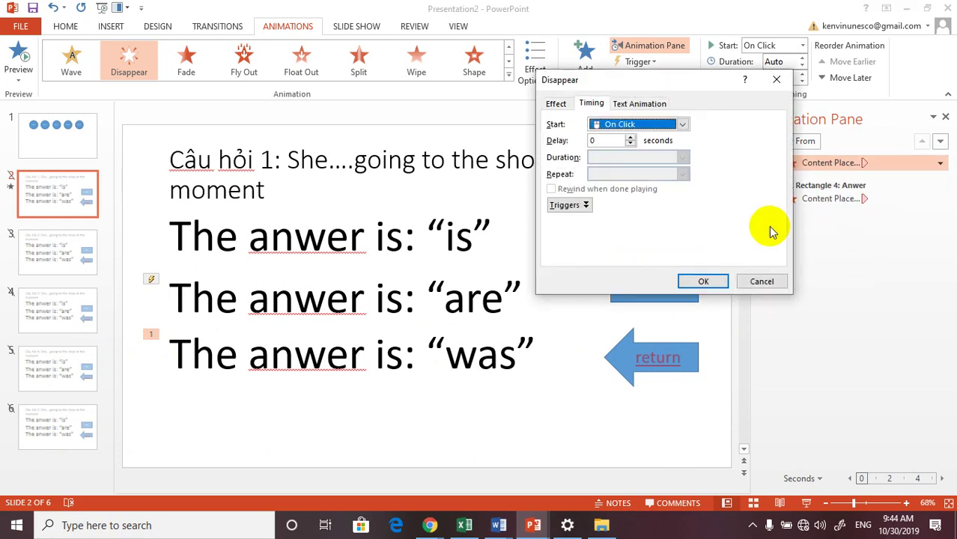
click(568, 204)
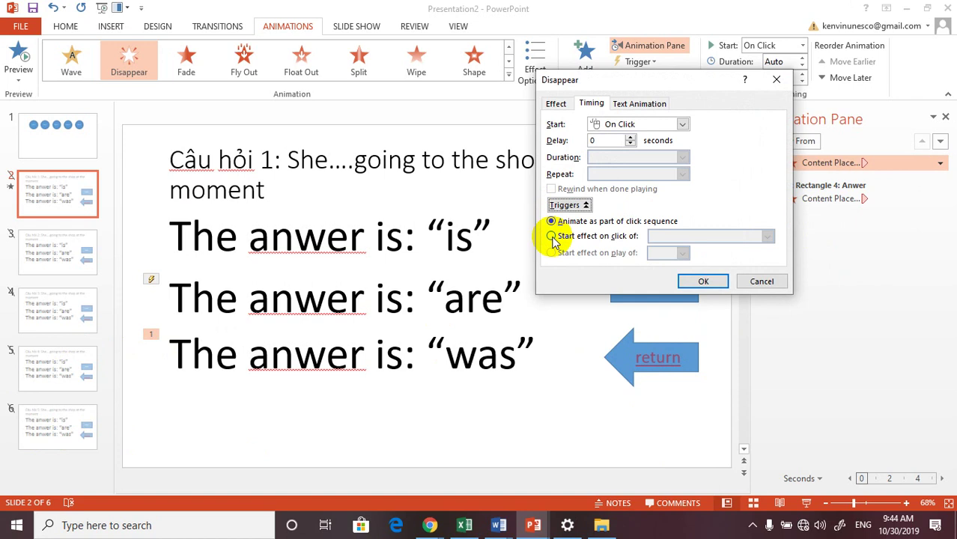
click(552, 237)
click(742, 237)
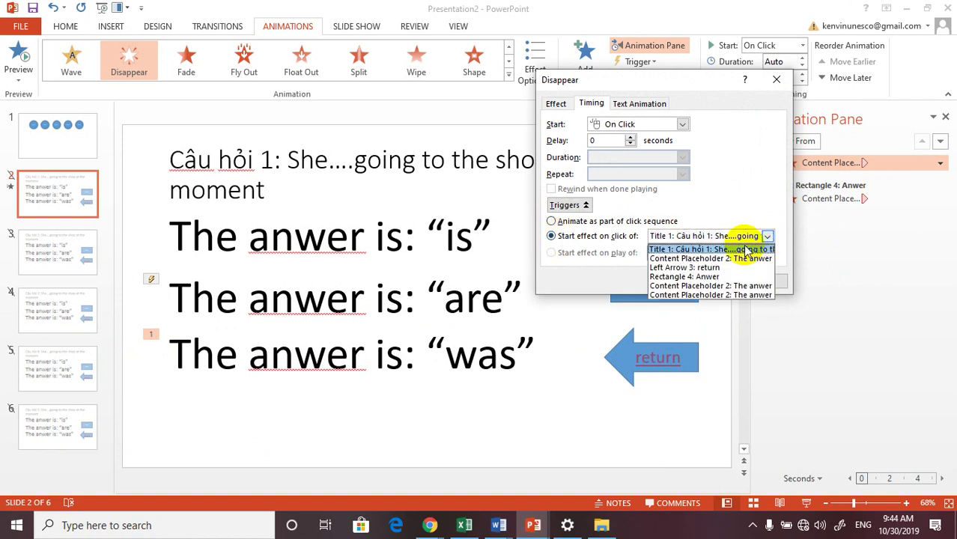
click(685, 276)
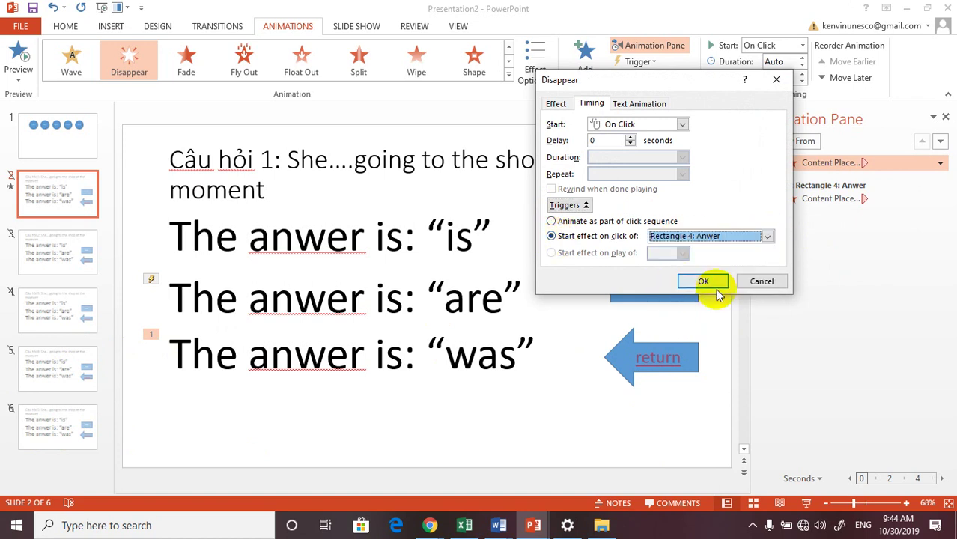
click(710, 282)
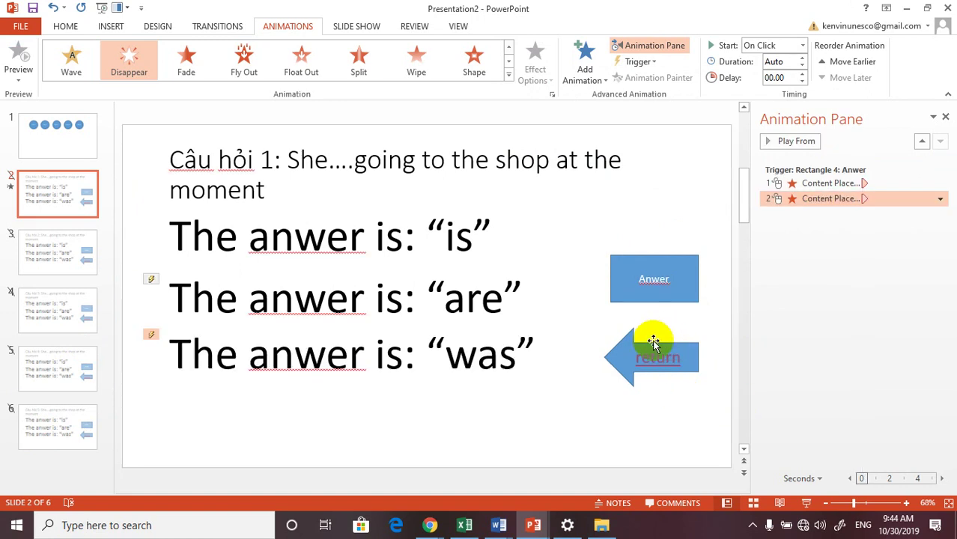
click(708, 320)
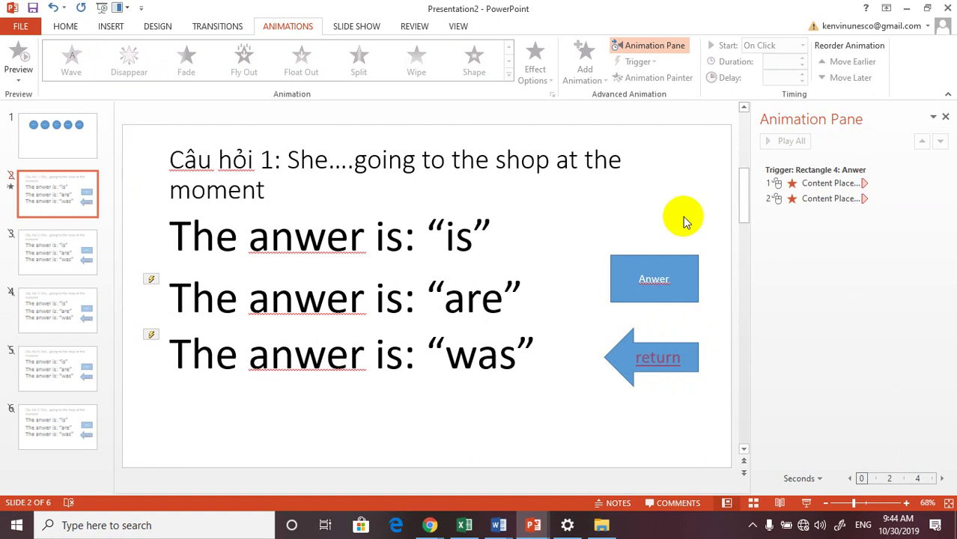
key(F5)
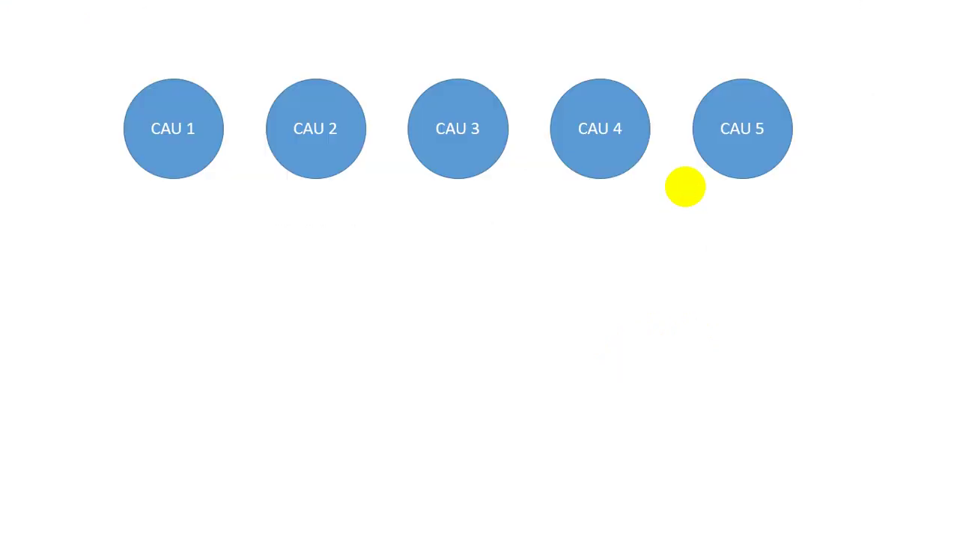
click(210, 145)
click(779, 259)
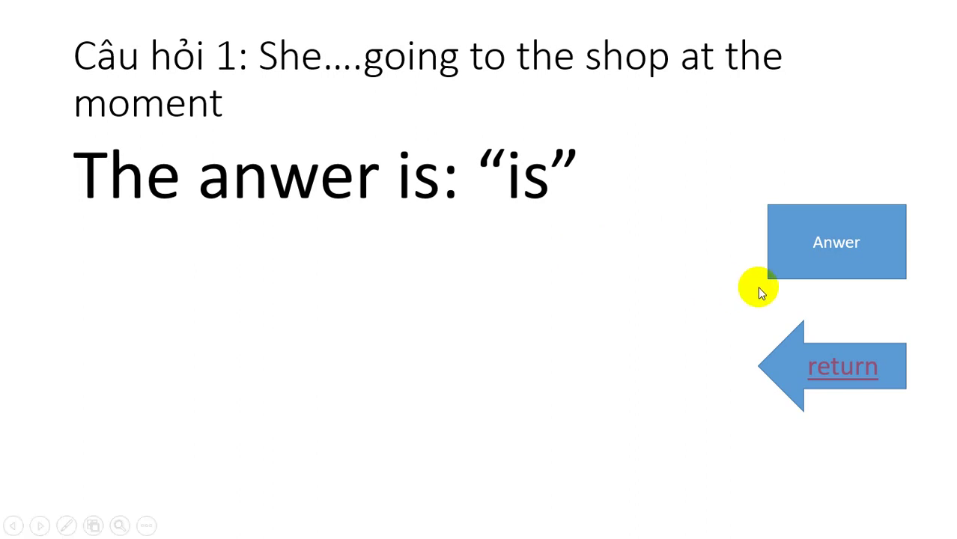
click(771, 362)
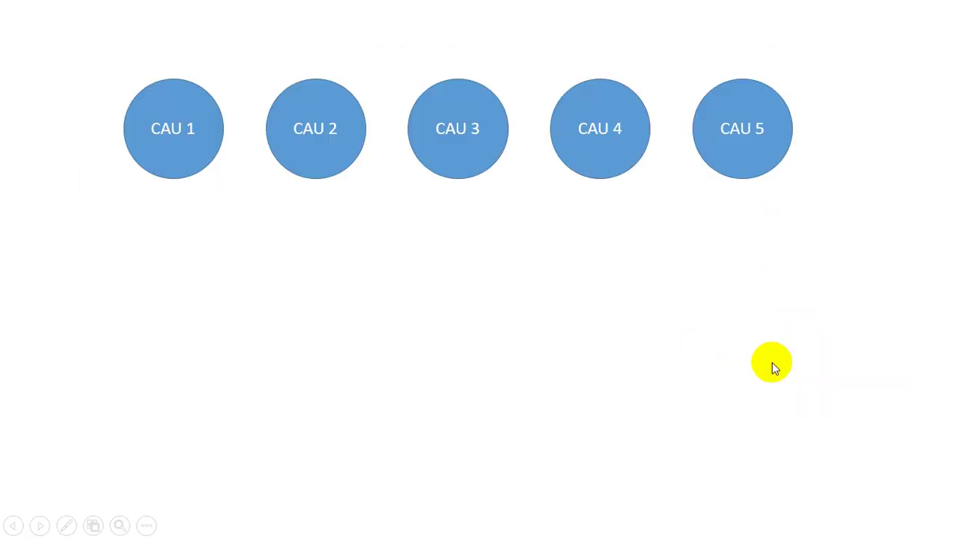
click(576, 314)
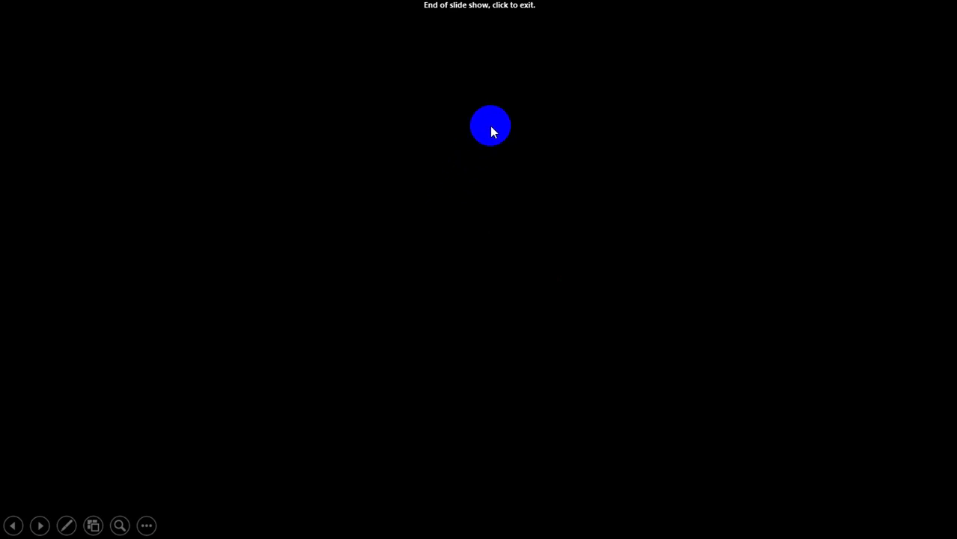
click(491, 128)
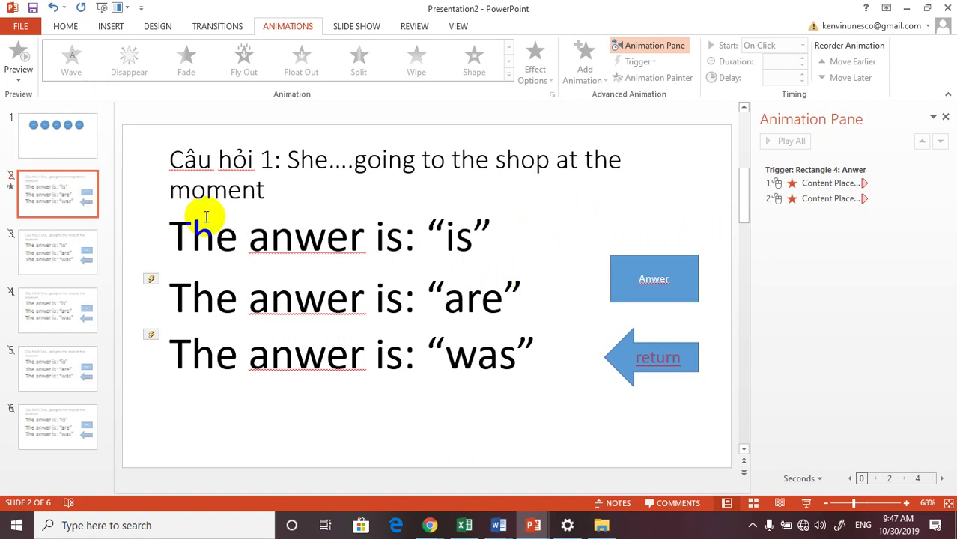
- On slide 1, open the CAU 1 circle's hyperlink settings to view its link, then cancel
click(30, 129)
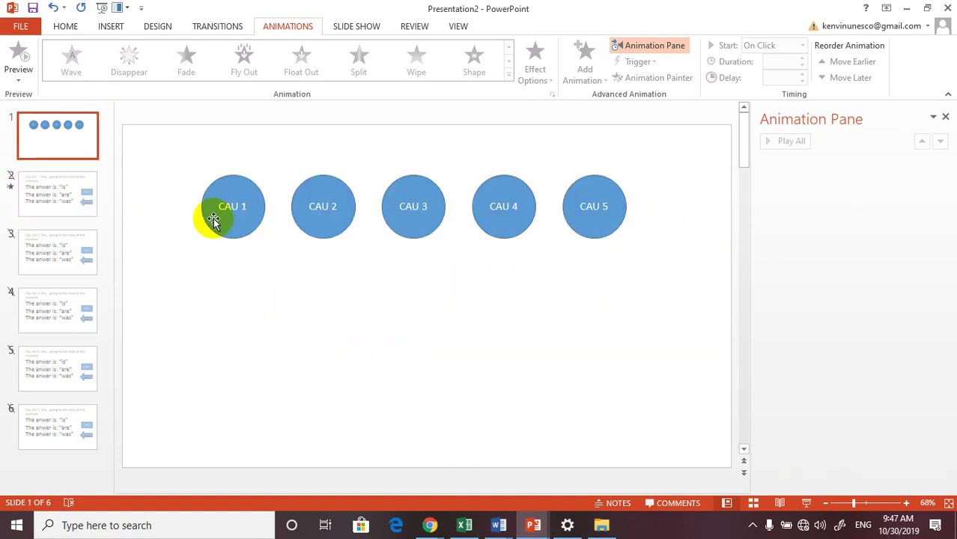
click(220, 222)
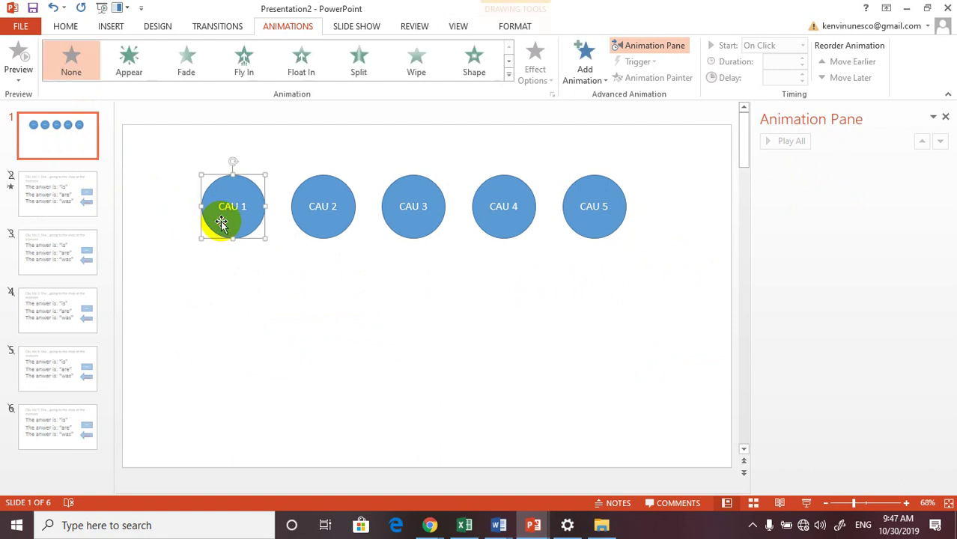
click(112, 26)
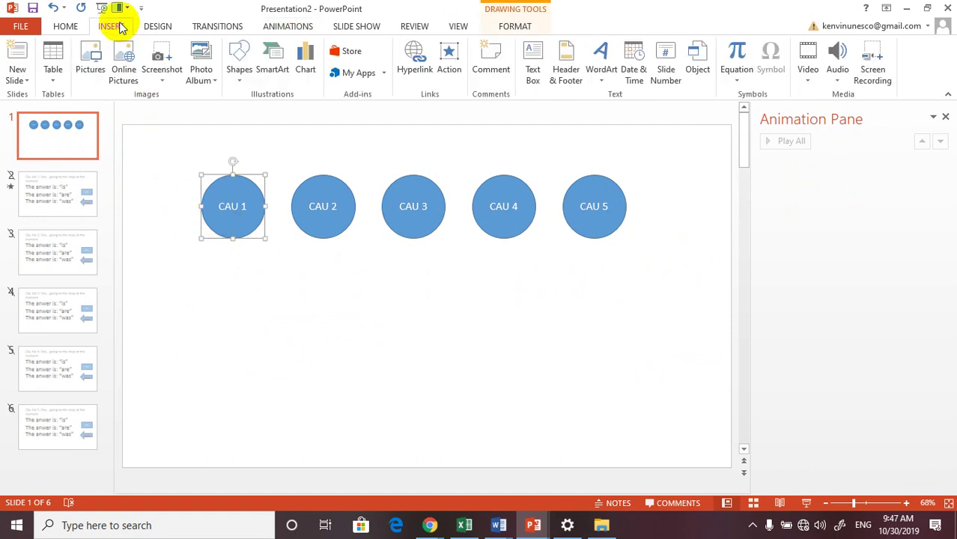
click(411, 78)
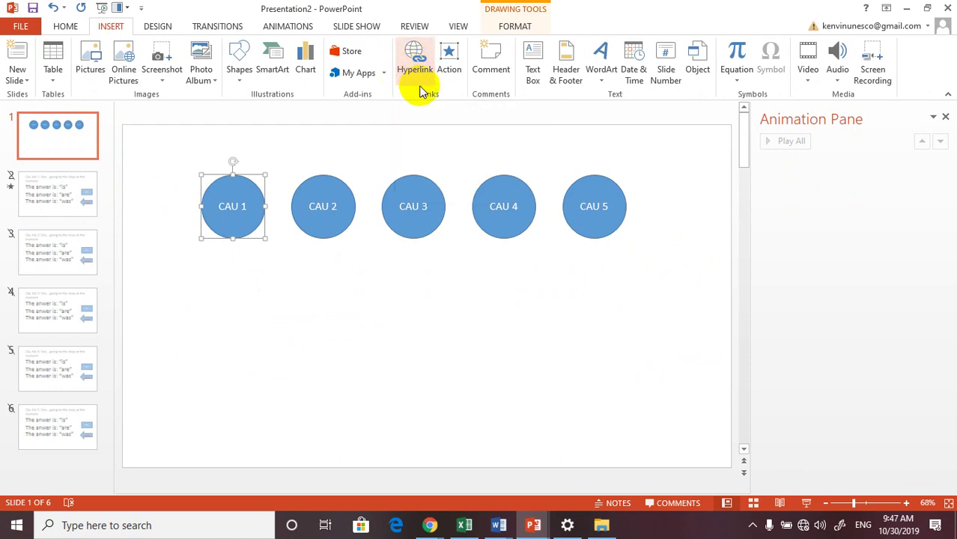
click(414, 71)
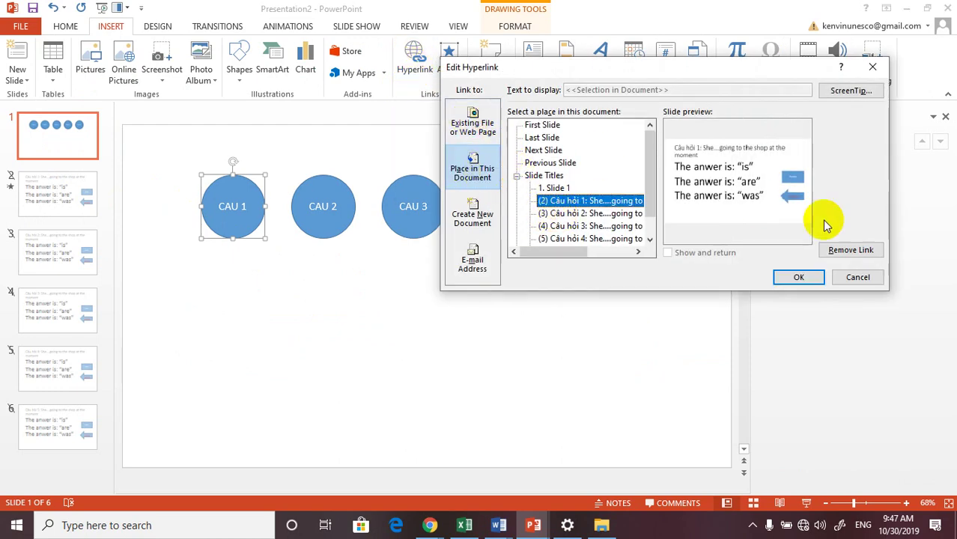
click(851, 281)
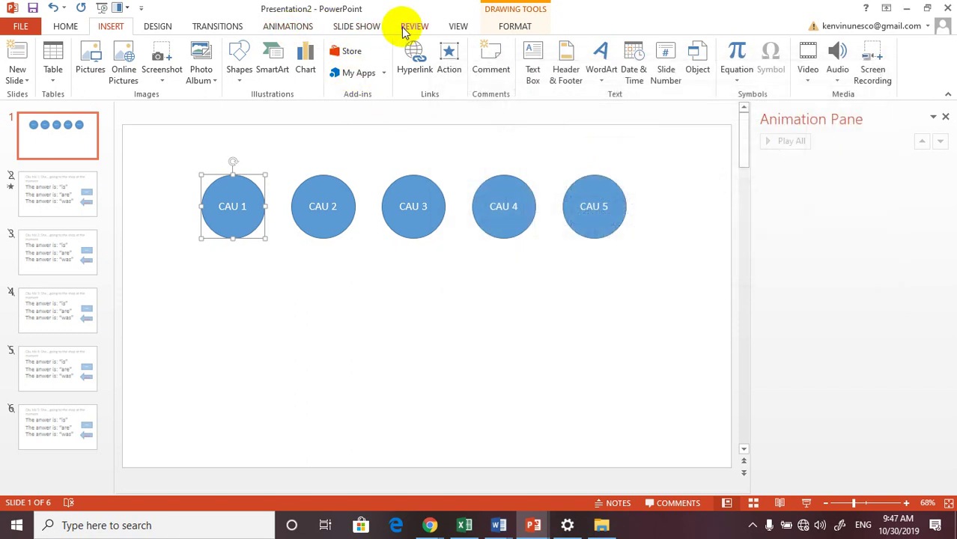
- Recheck the CAU 1 hyperlink twice without changes, then deselect the circle
click(411, 64)
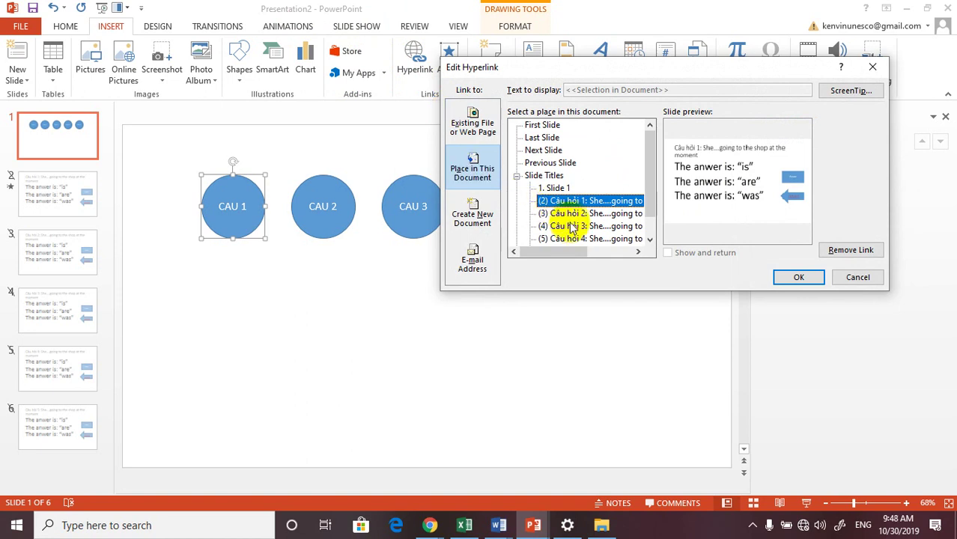
click(858, 278)
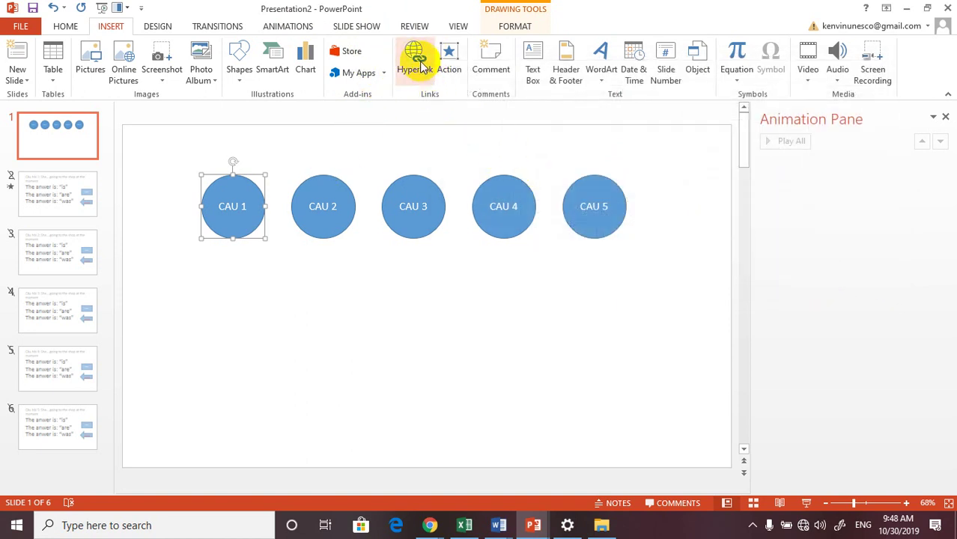
click(415, 60)
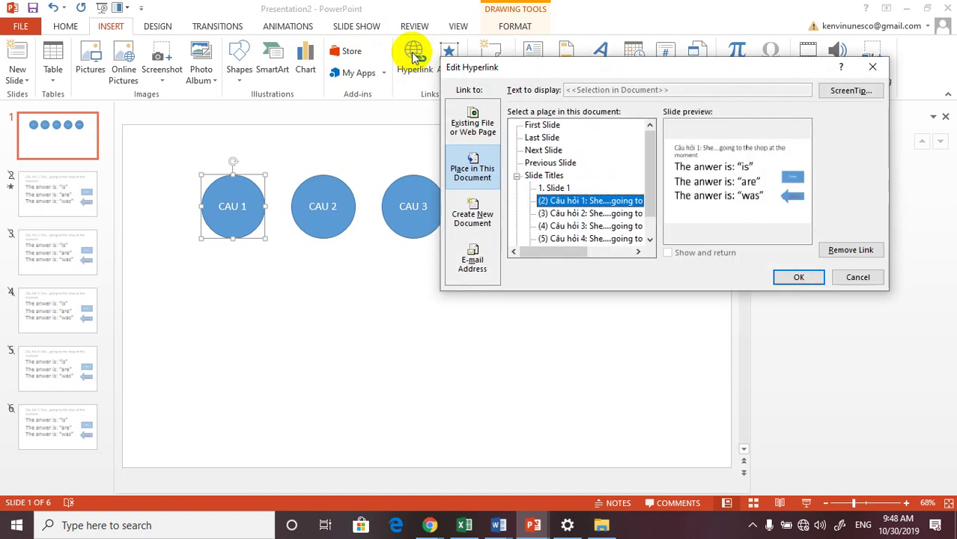
click(865, 286)
click(522, 449)
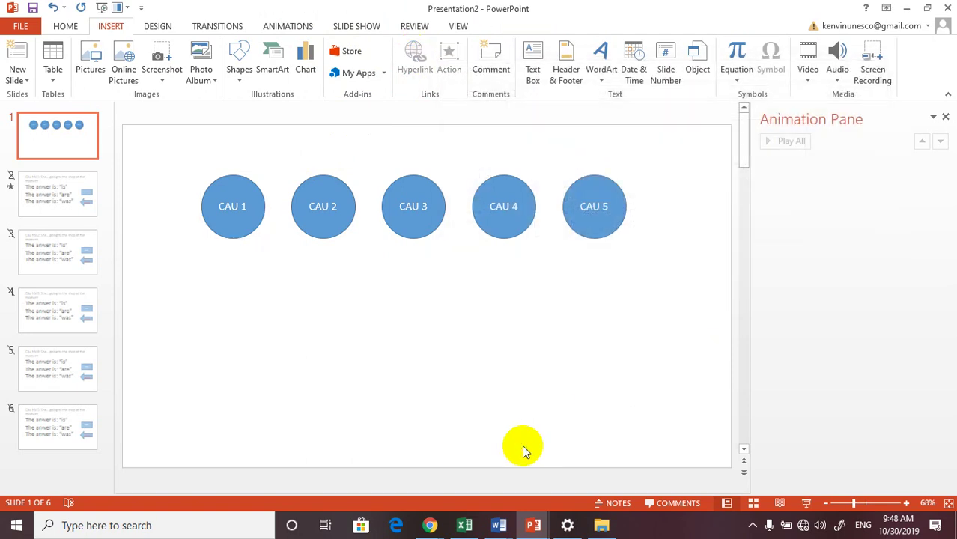